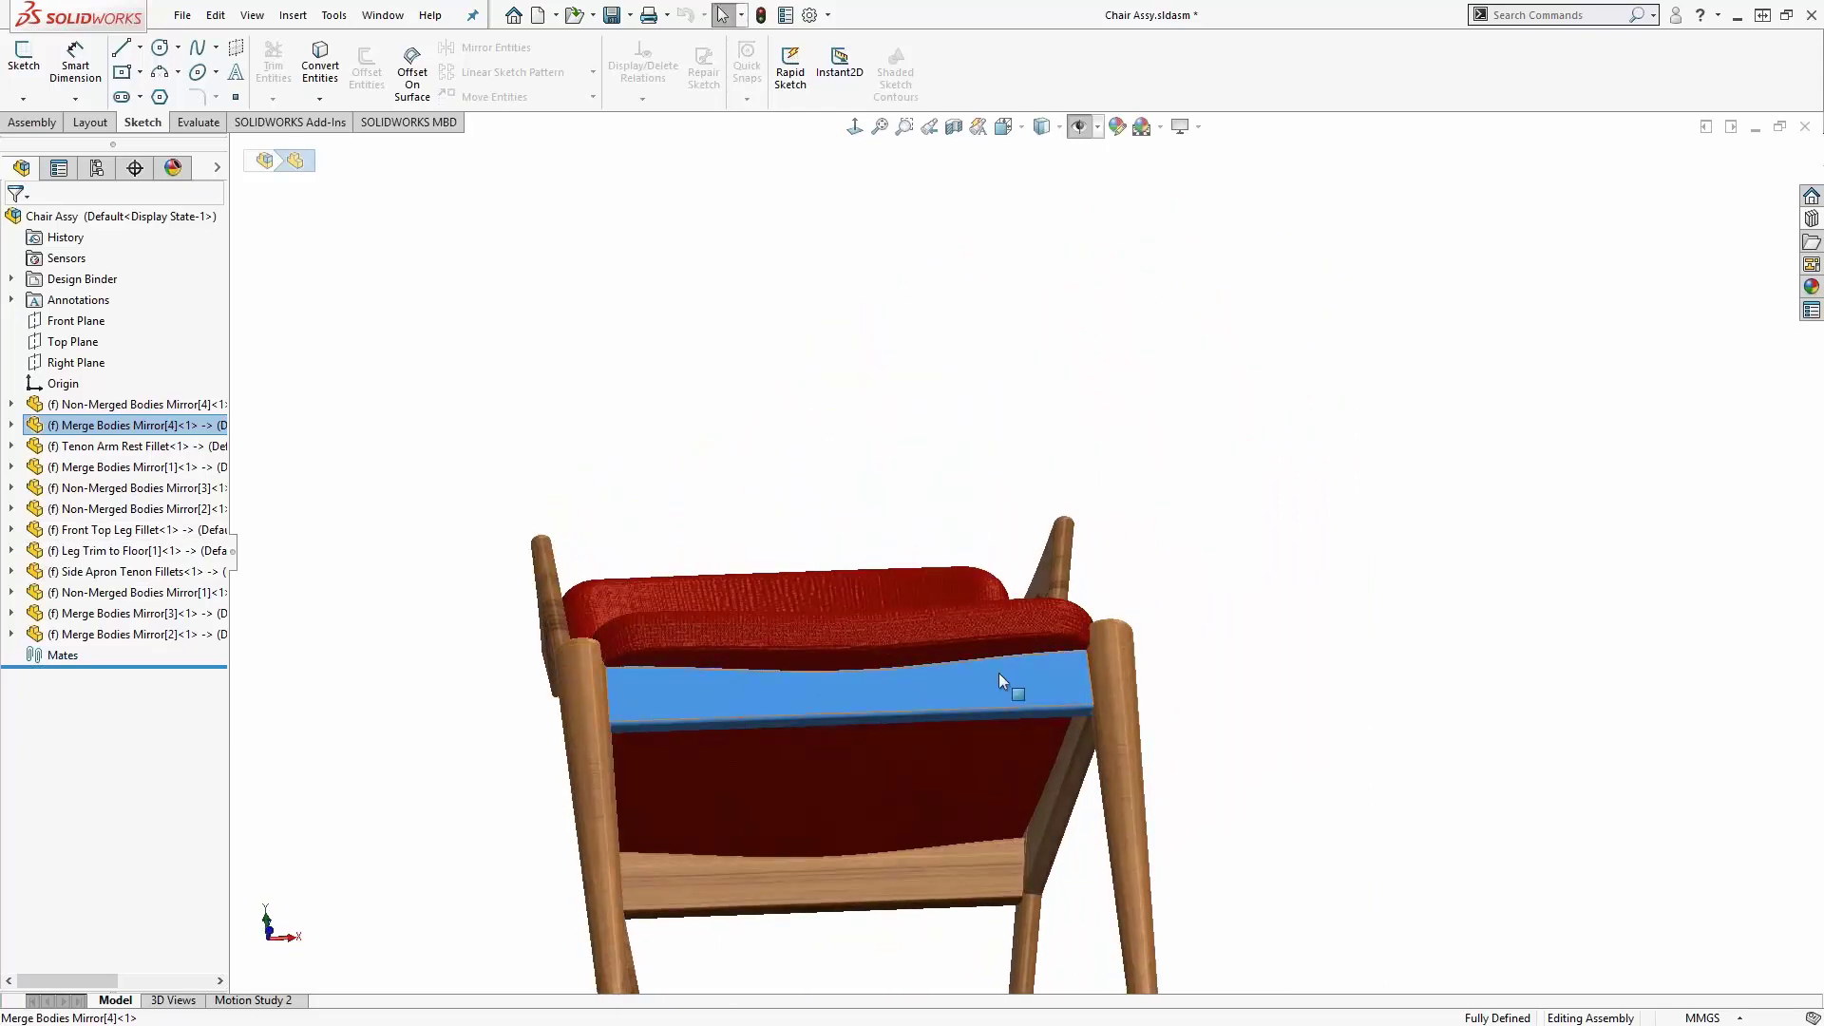
- Switch from the chair assembly to the SOLIDWORKS window with the empty part Part1
key("ctrl+shift+z")
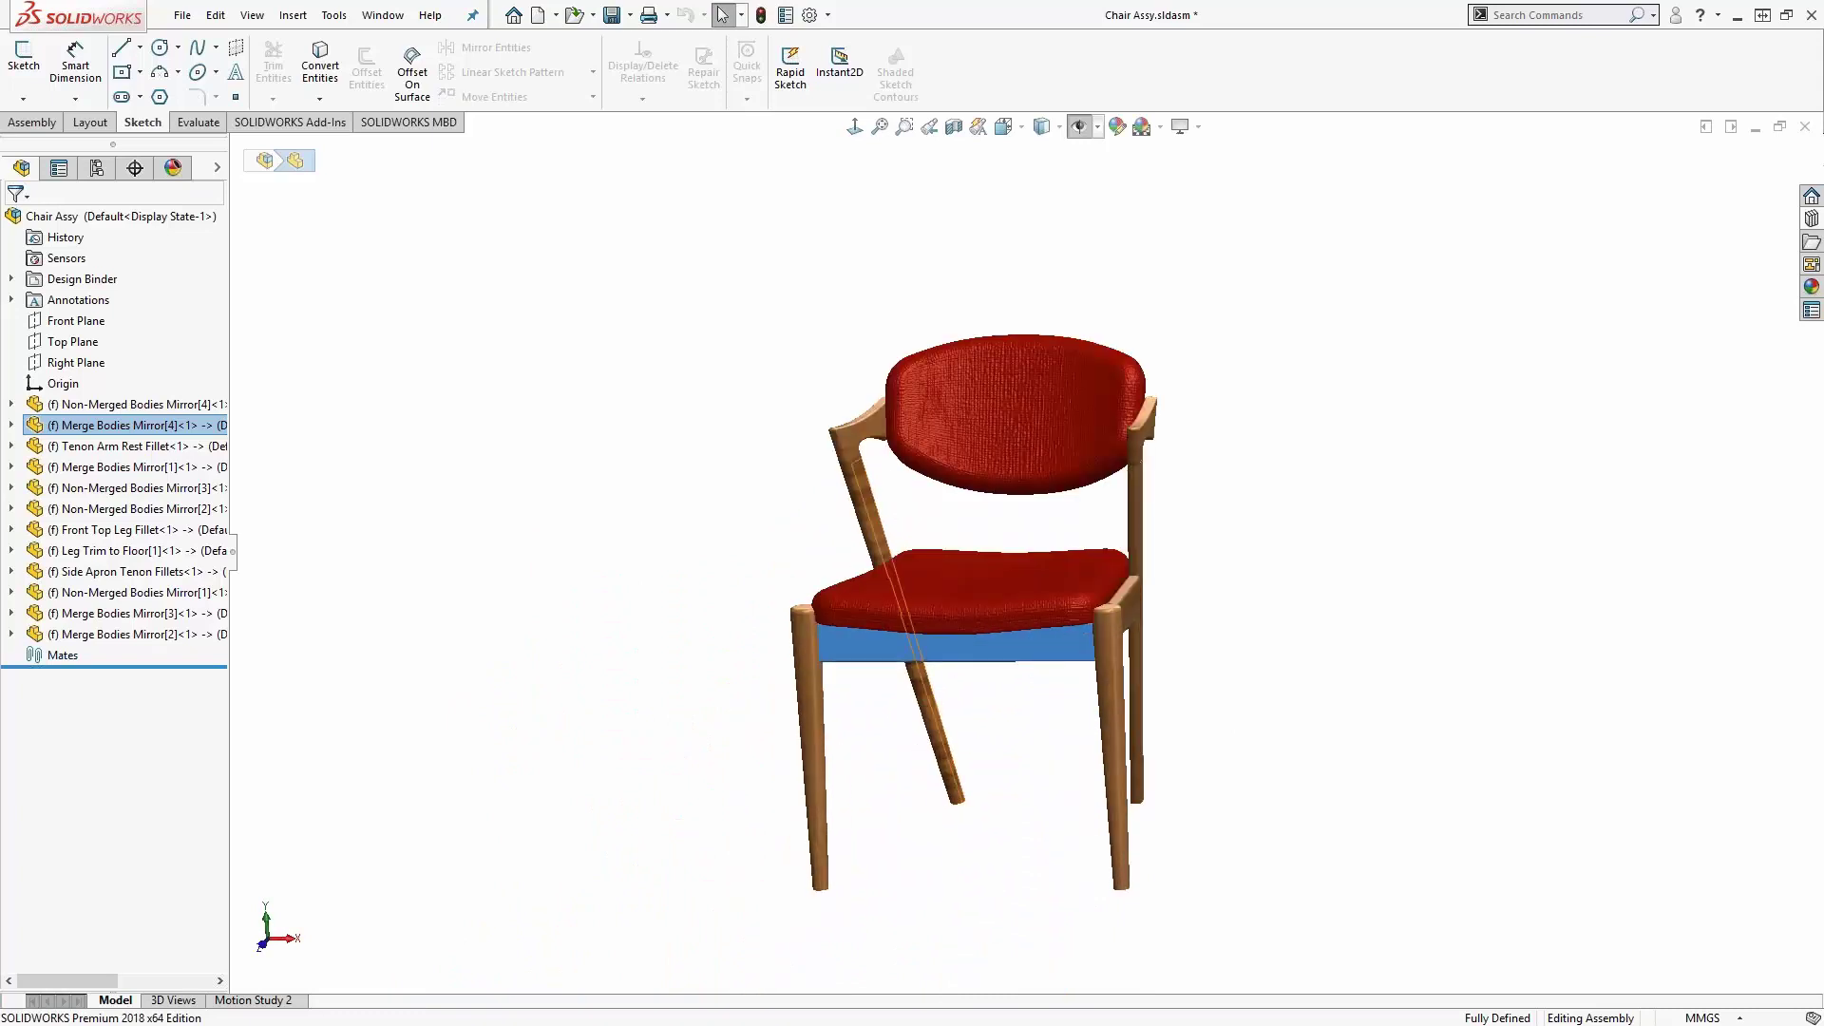
middle_click_drag(1033, 629, 938, 612)
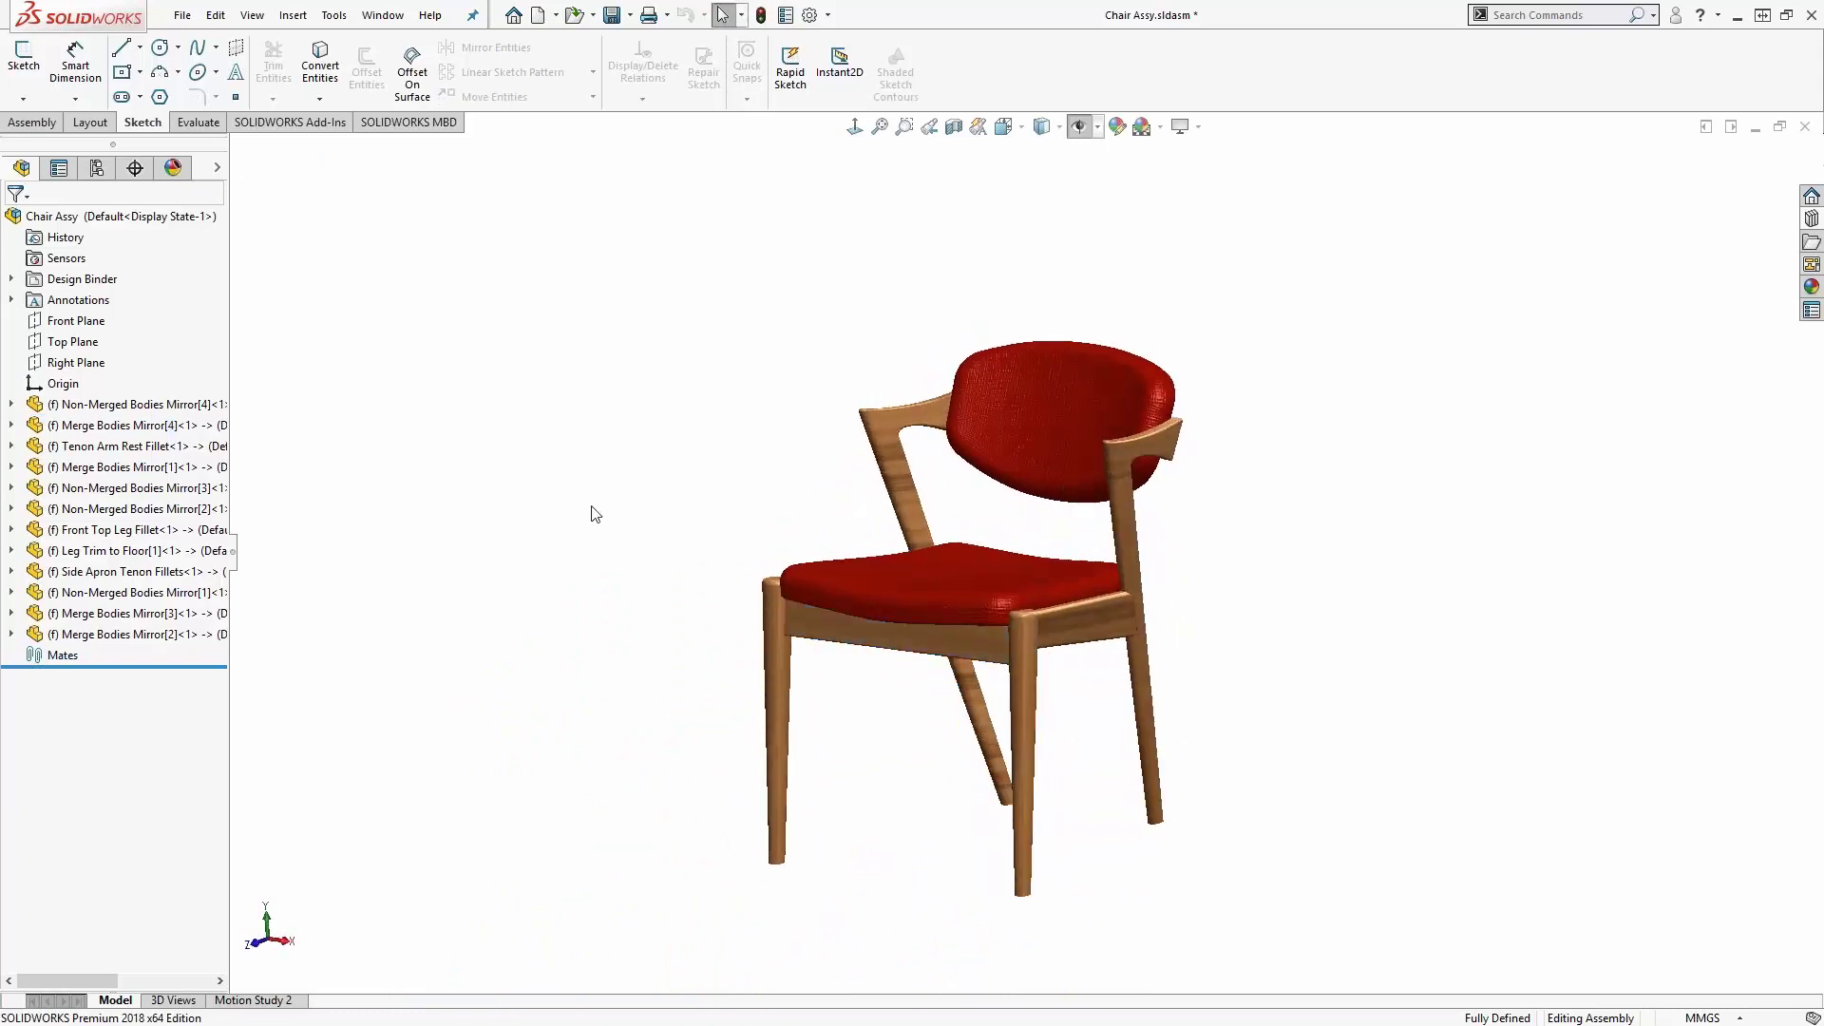
key("alt+Tab")
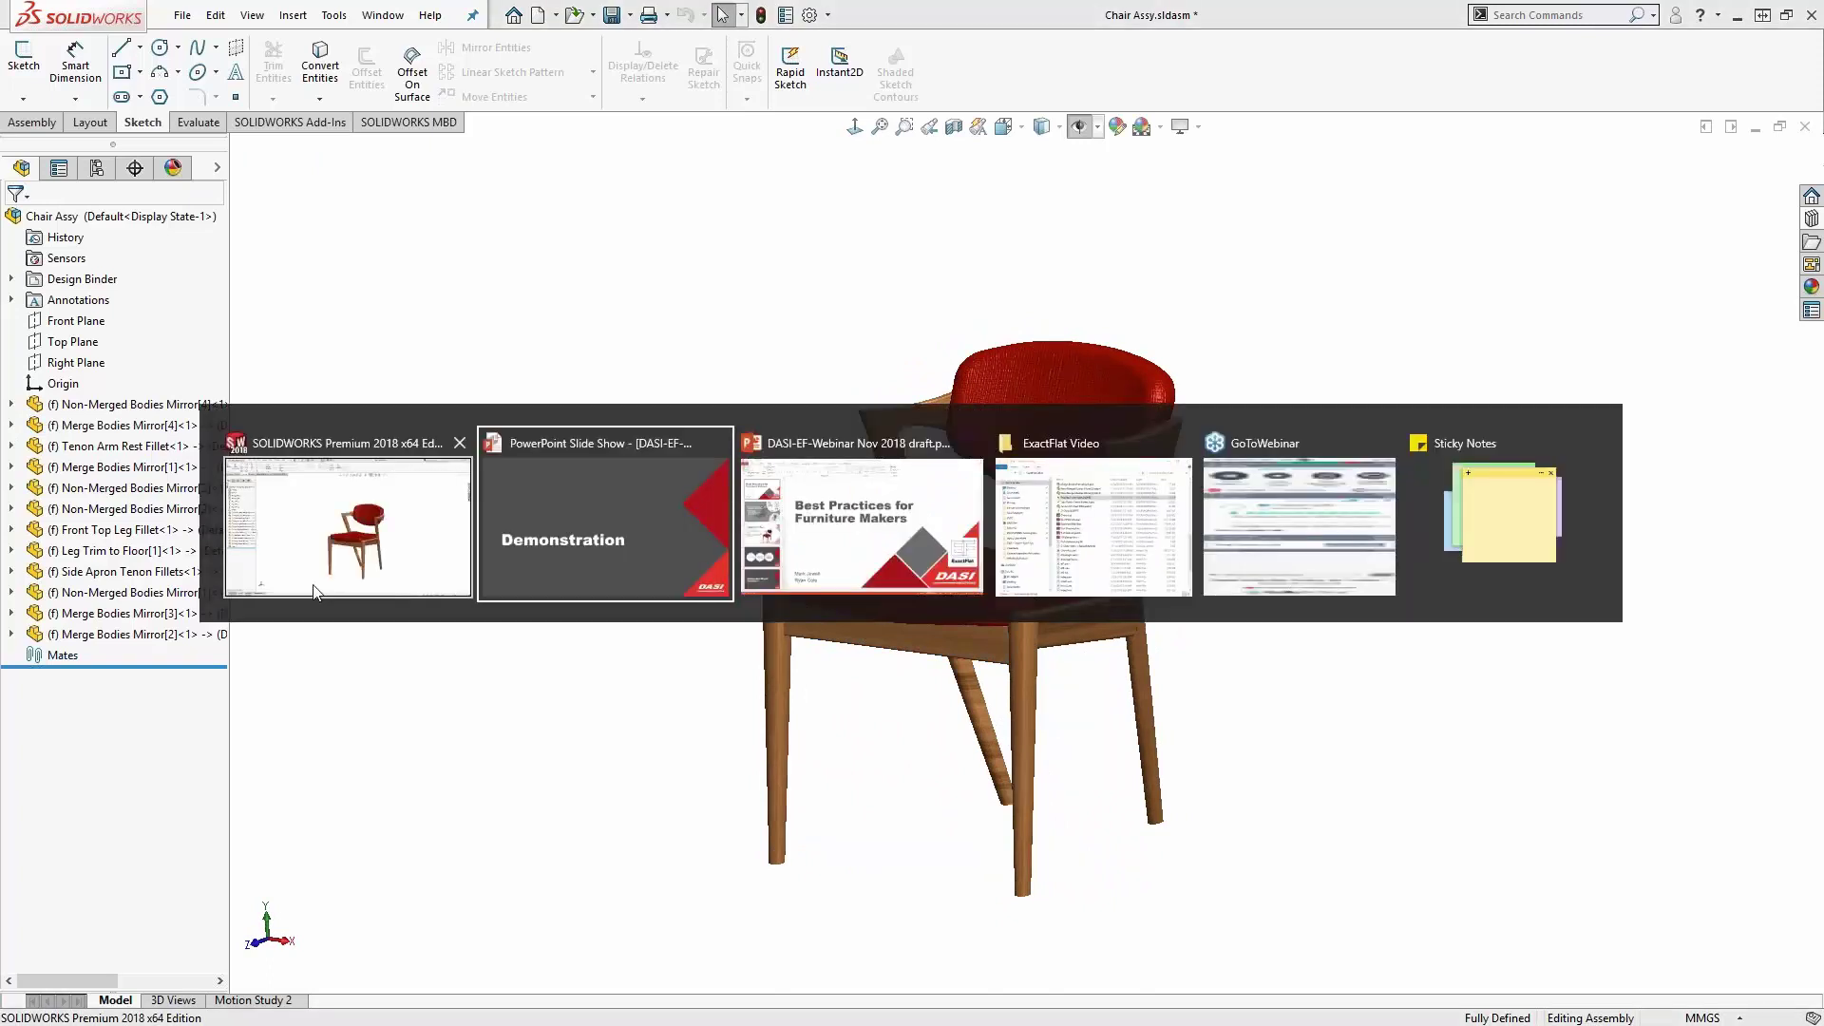
left_click(342, 558)
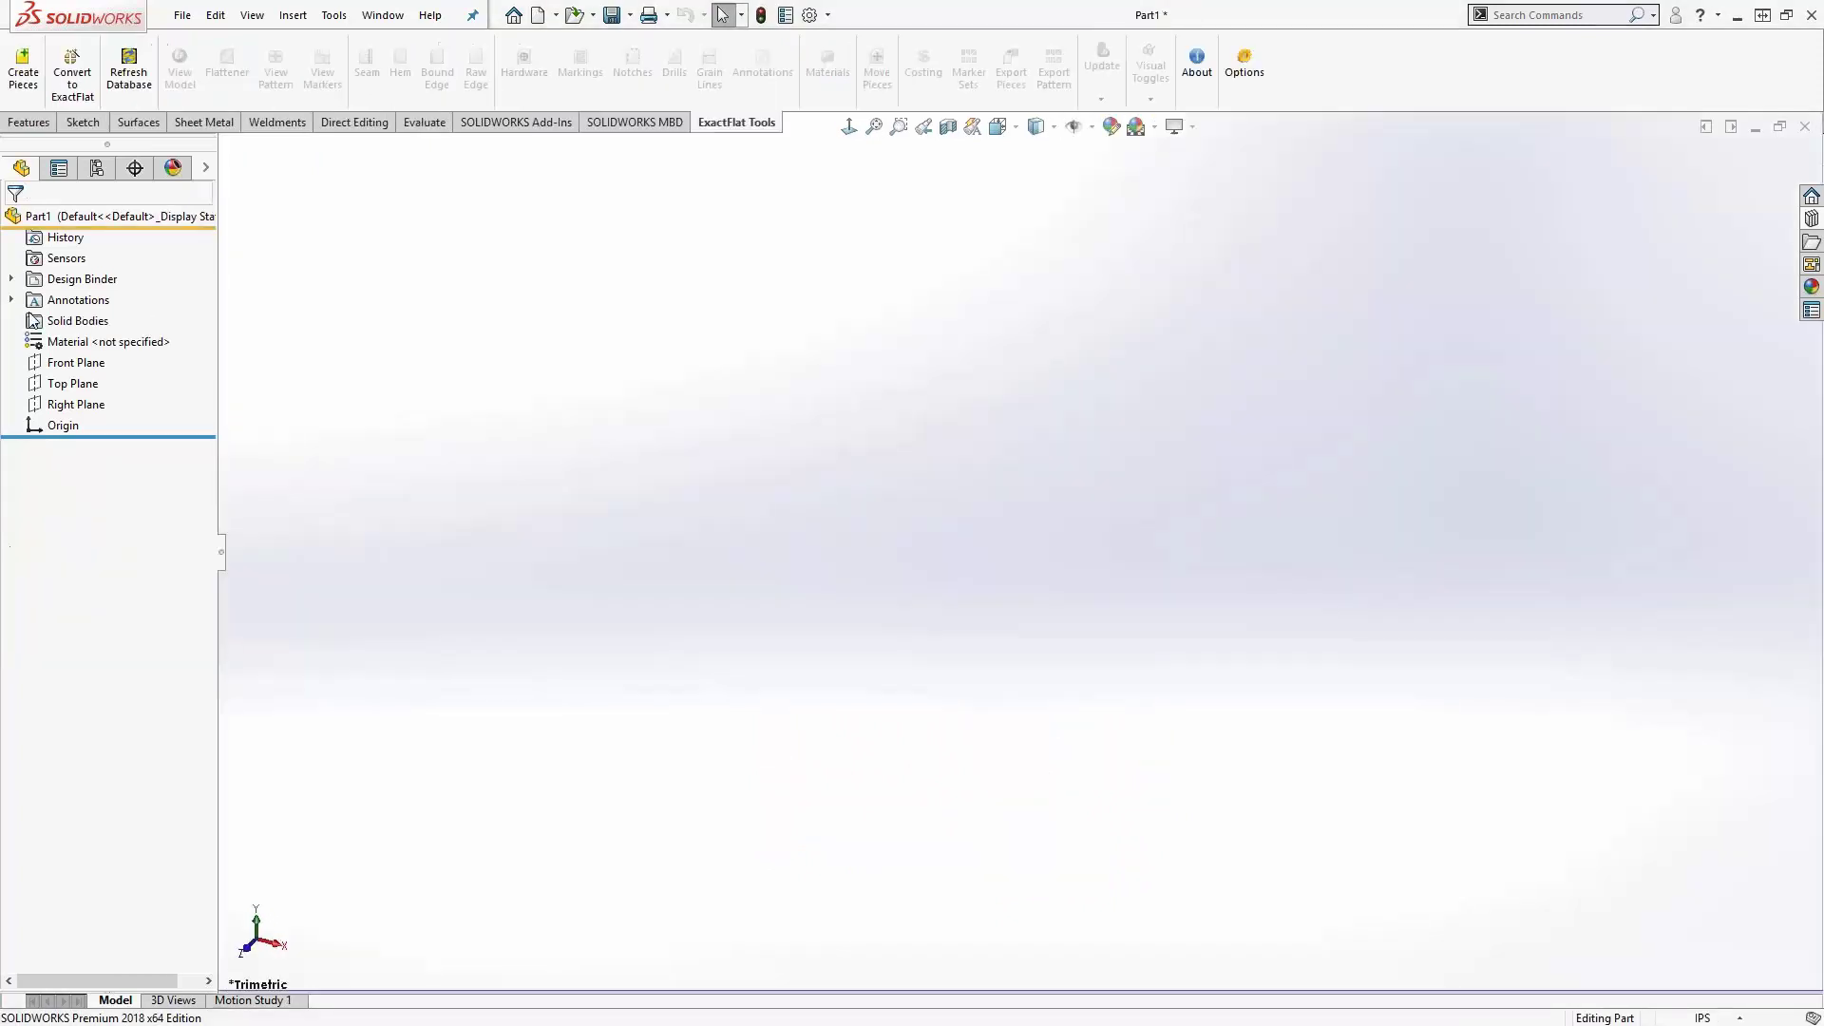
- Sketch a center rectangle about 16 by 3.1 in on the Front Plane, centred on the origin
left_click(76, 362)
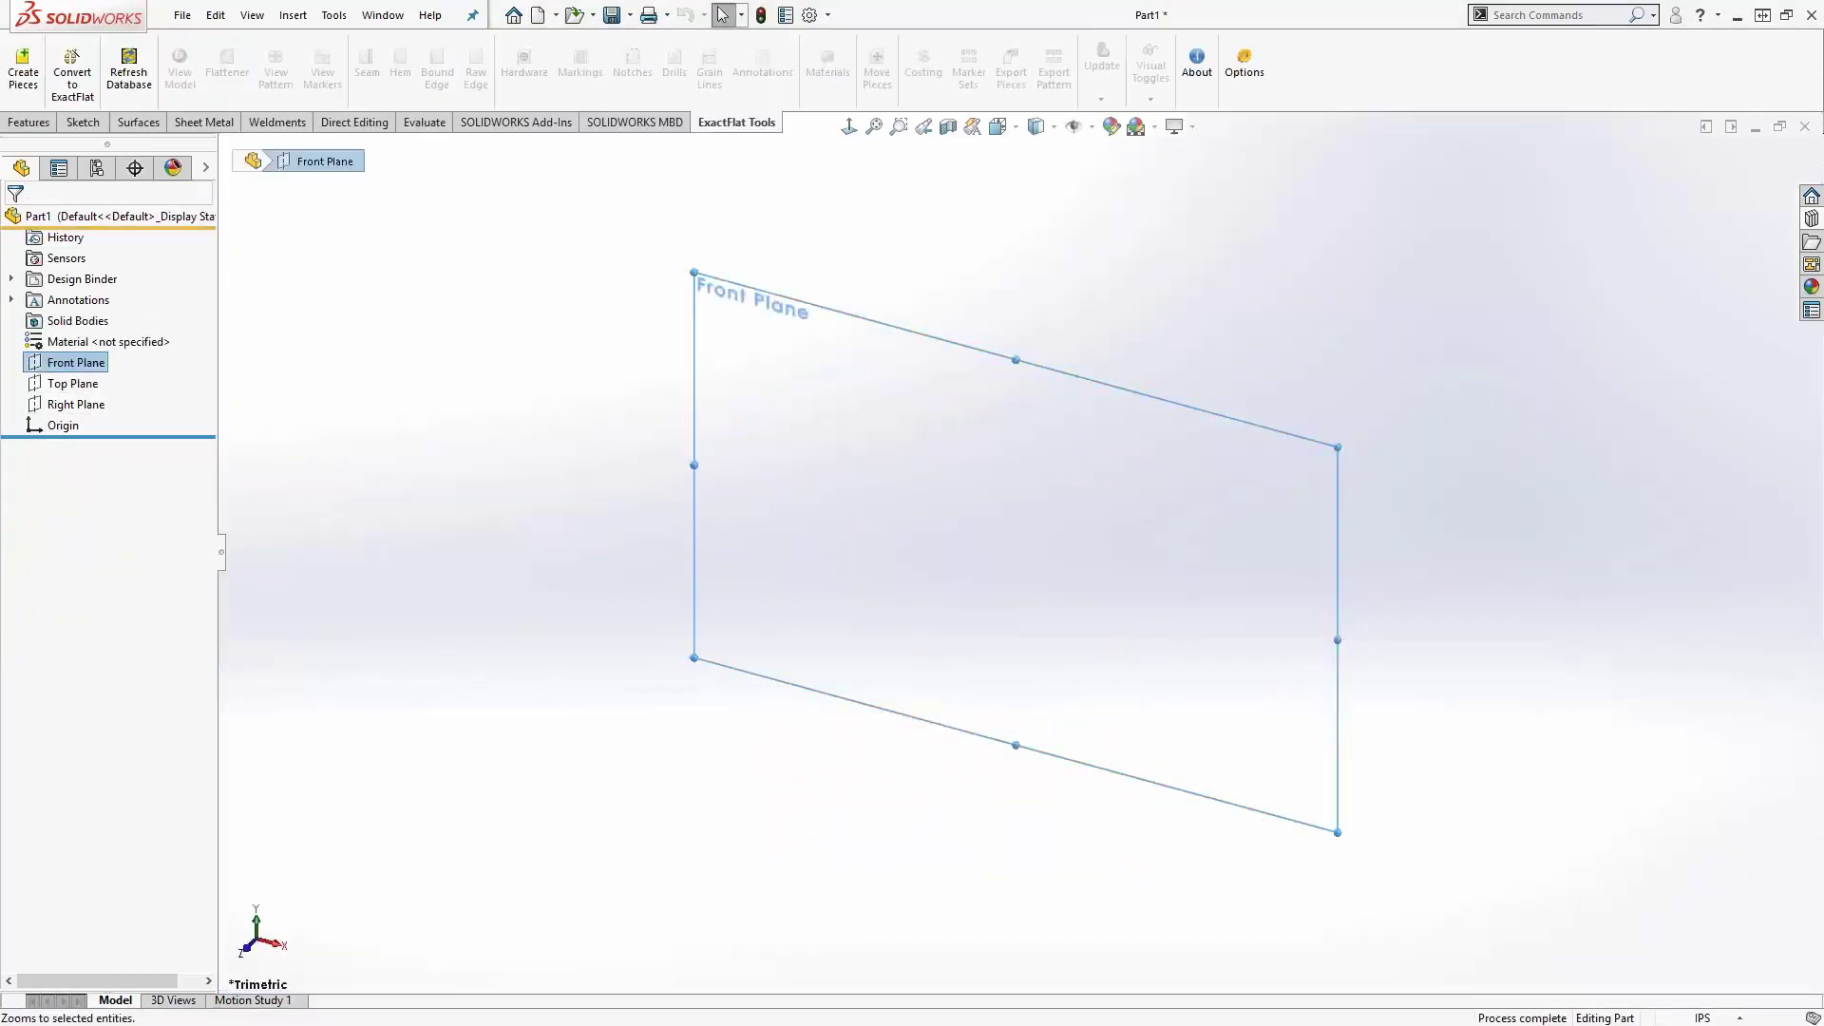
left_click(83, 121)
left_click(26, 67)
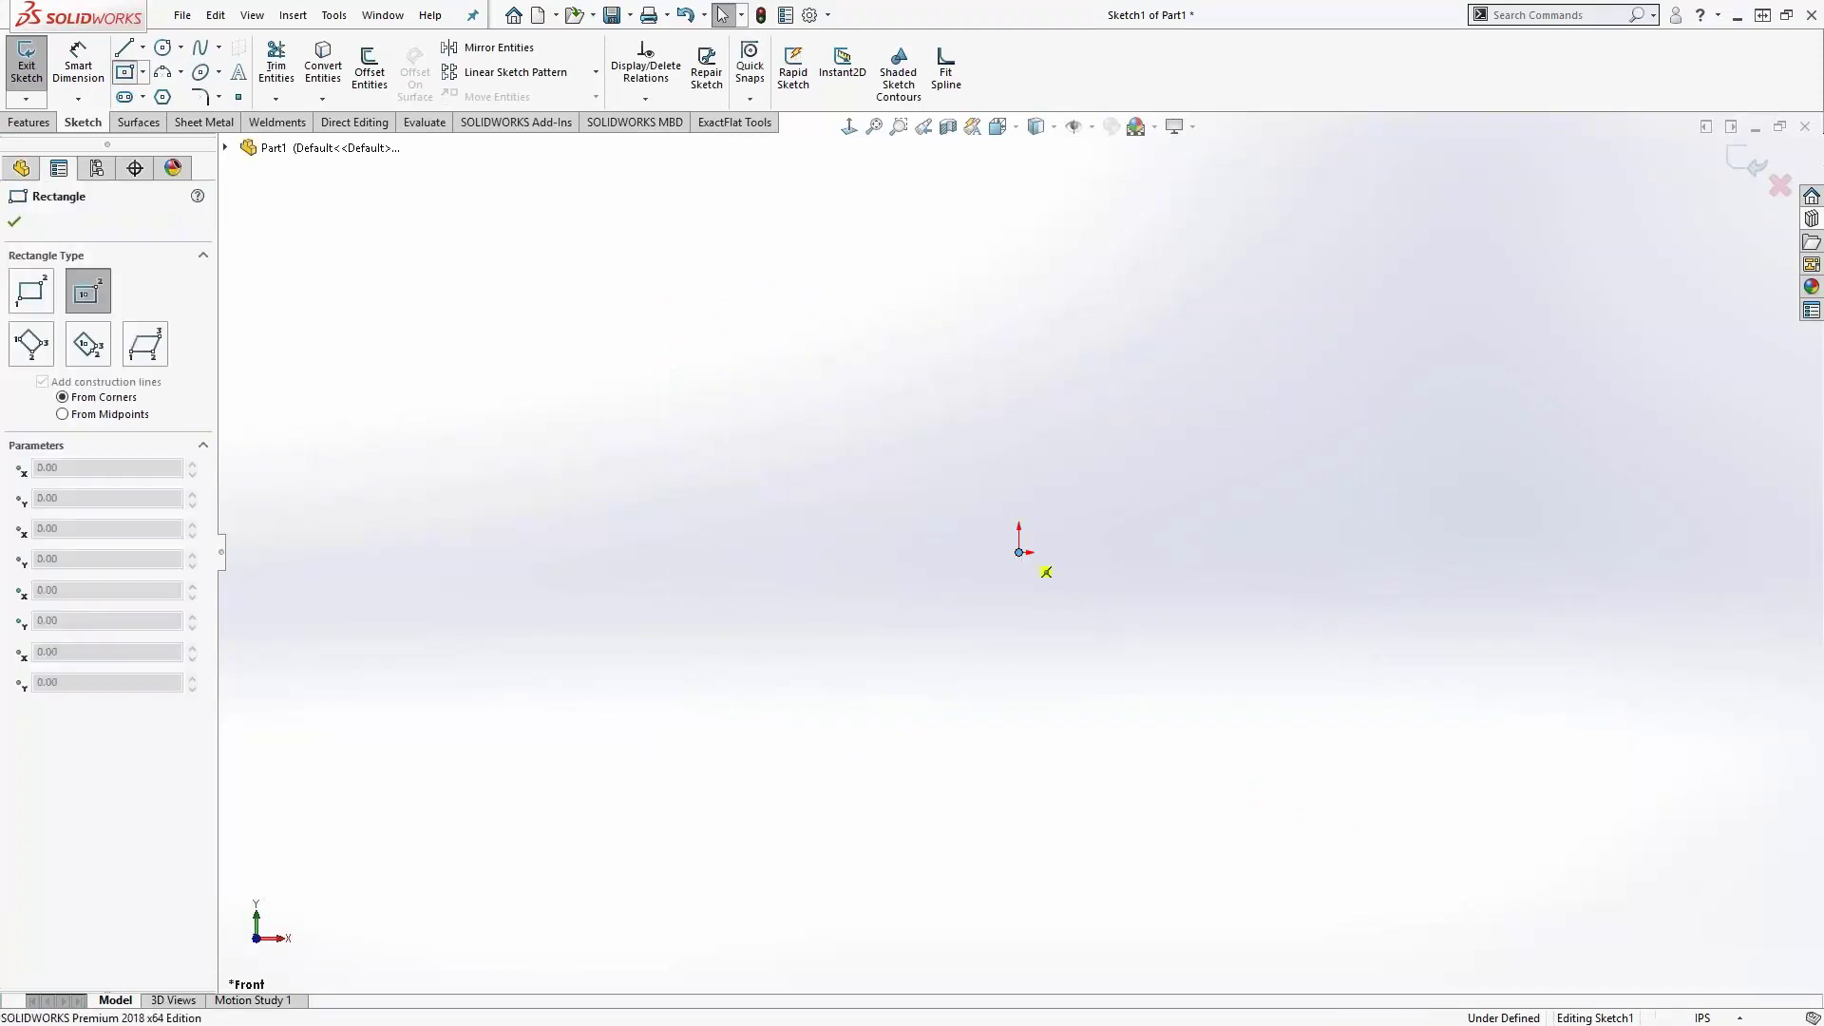
left_click(1020, 552)
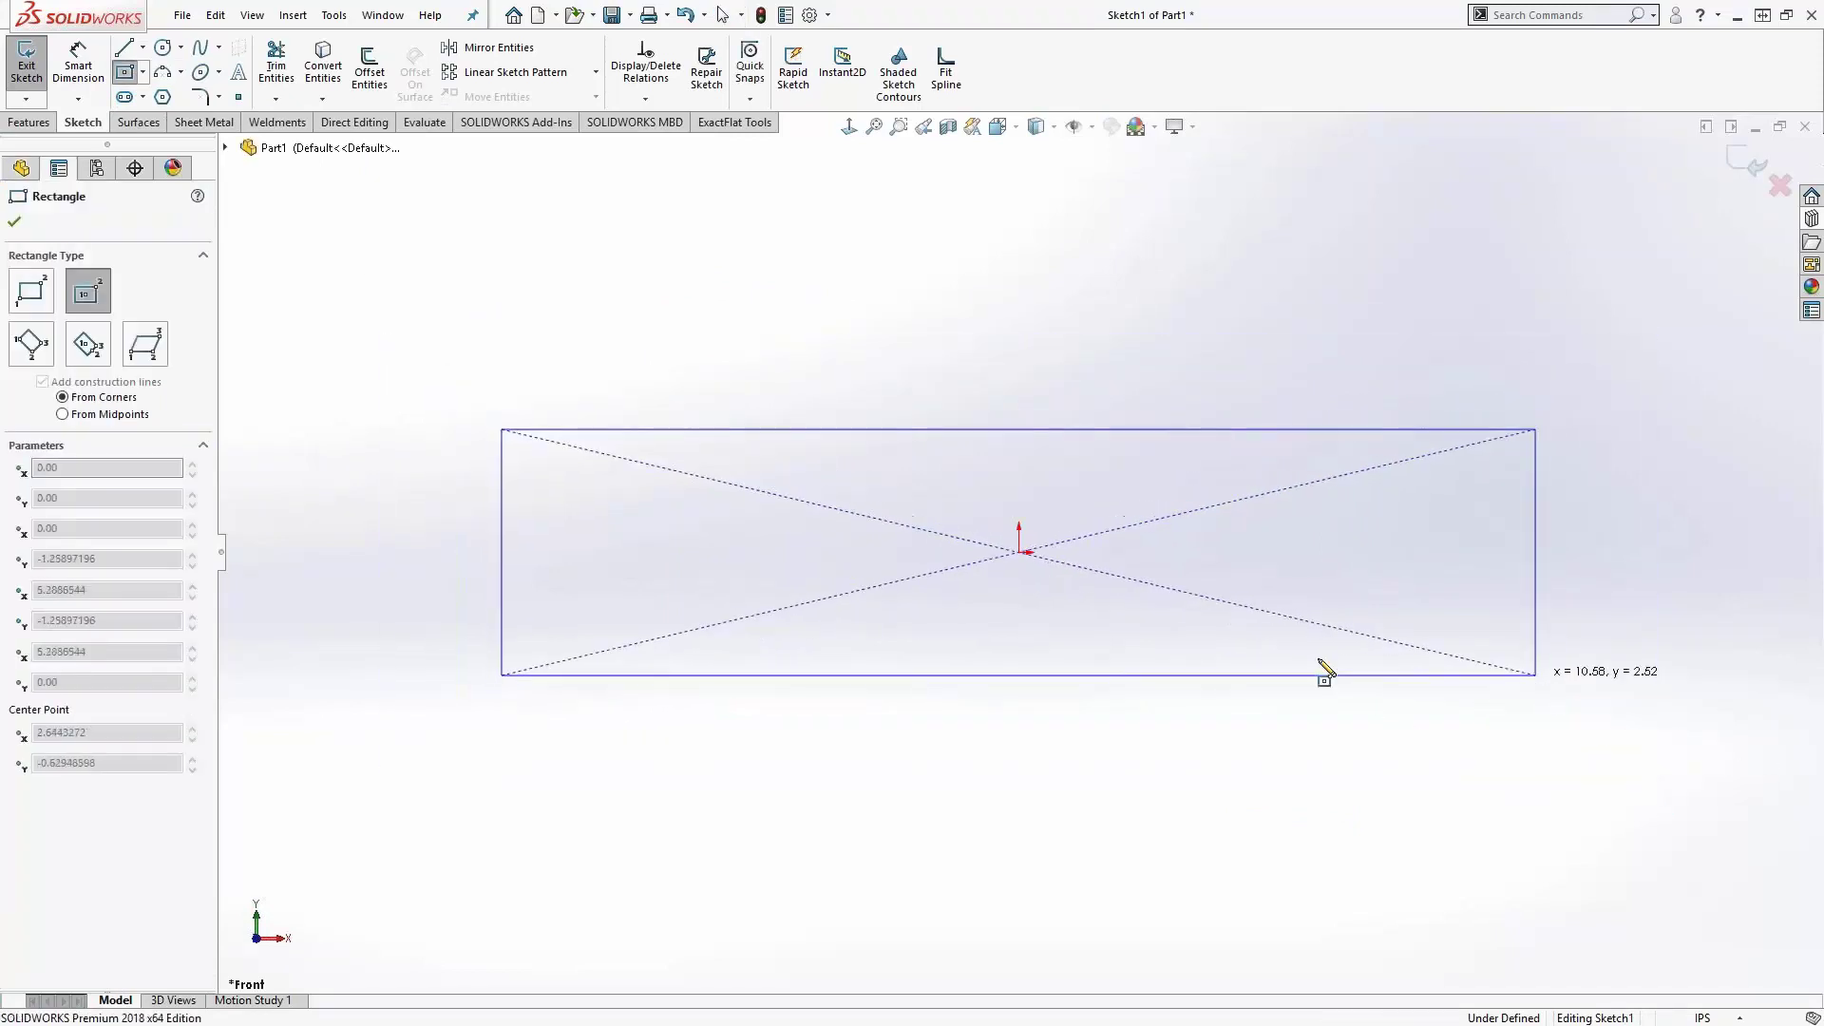
left_click(1535, 674)
key("Escape")
left_click_drag(1534, 429, 1480, 437)
left_click(452, 529)
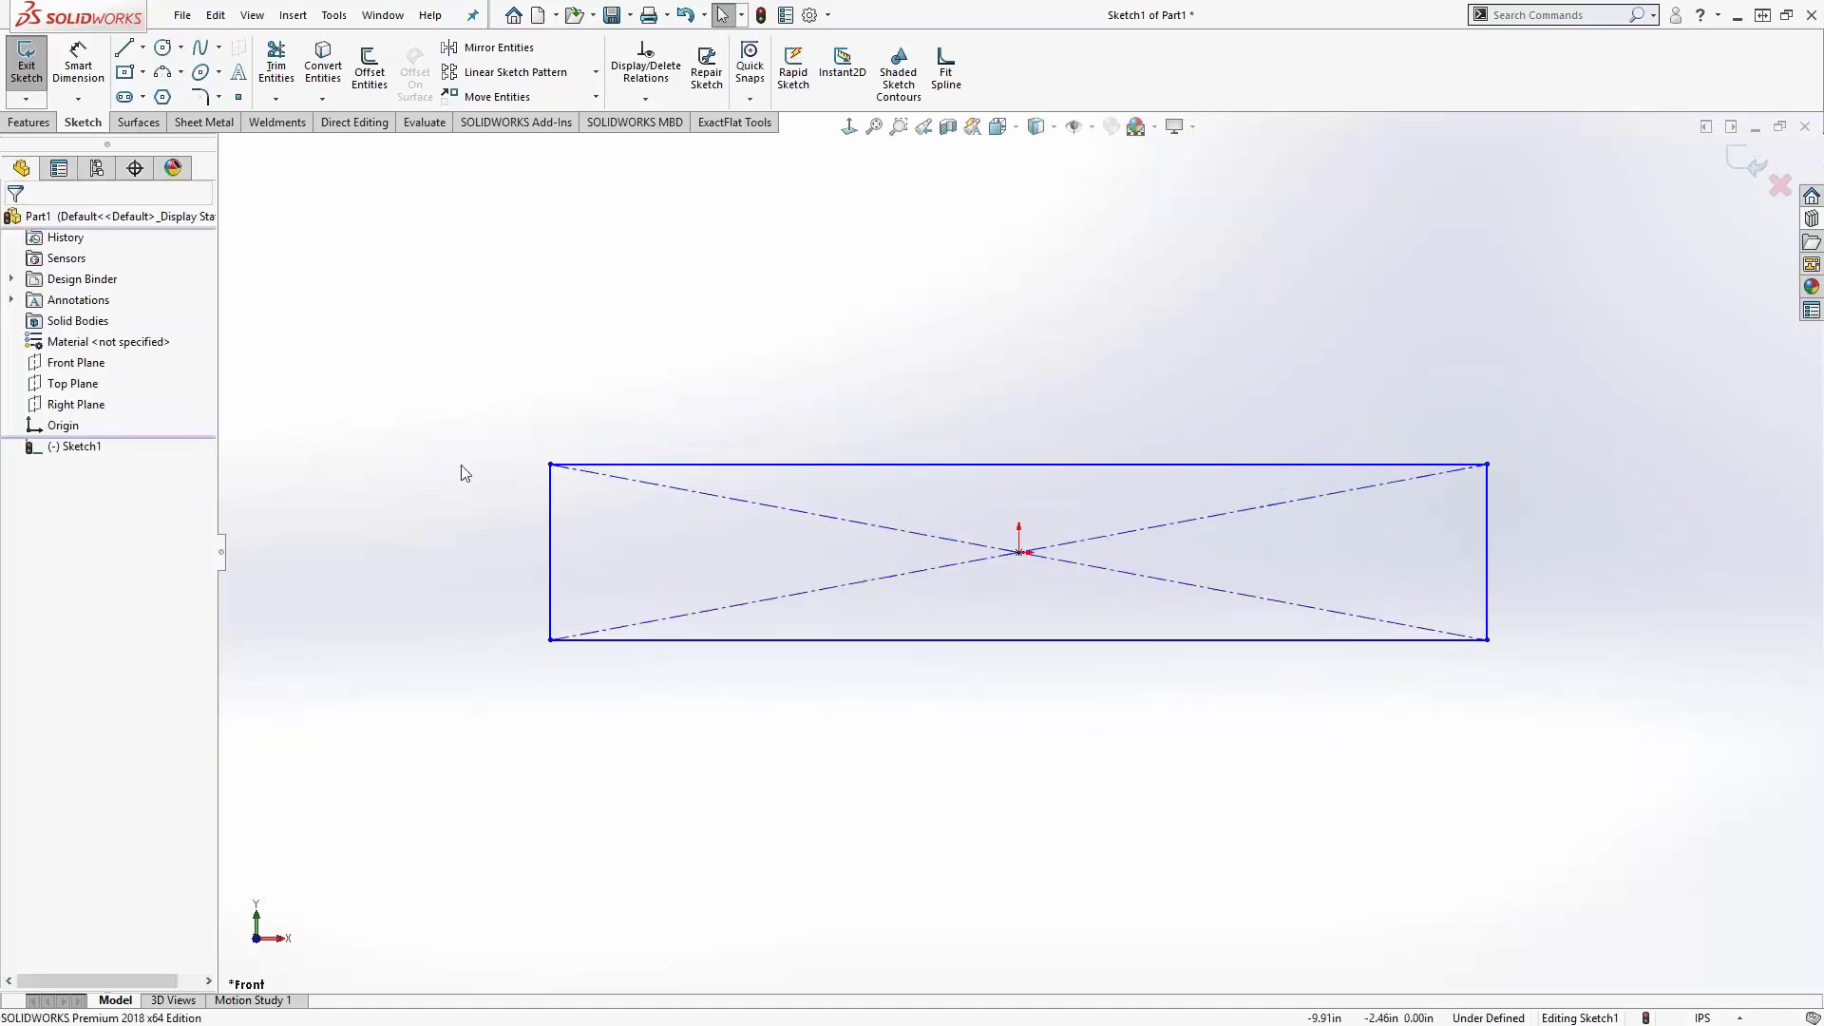
- Dimension the rectangle's left edge with a height of 3 in
key("d")
left_click(452, 553)
left_click(454, 551)
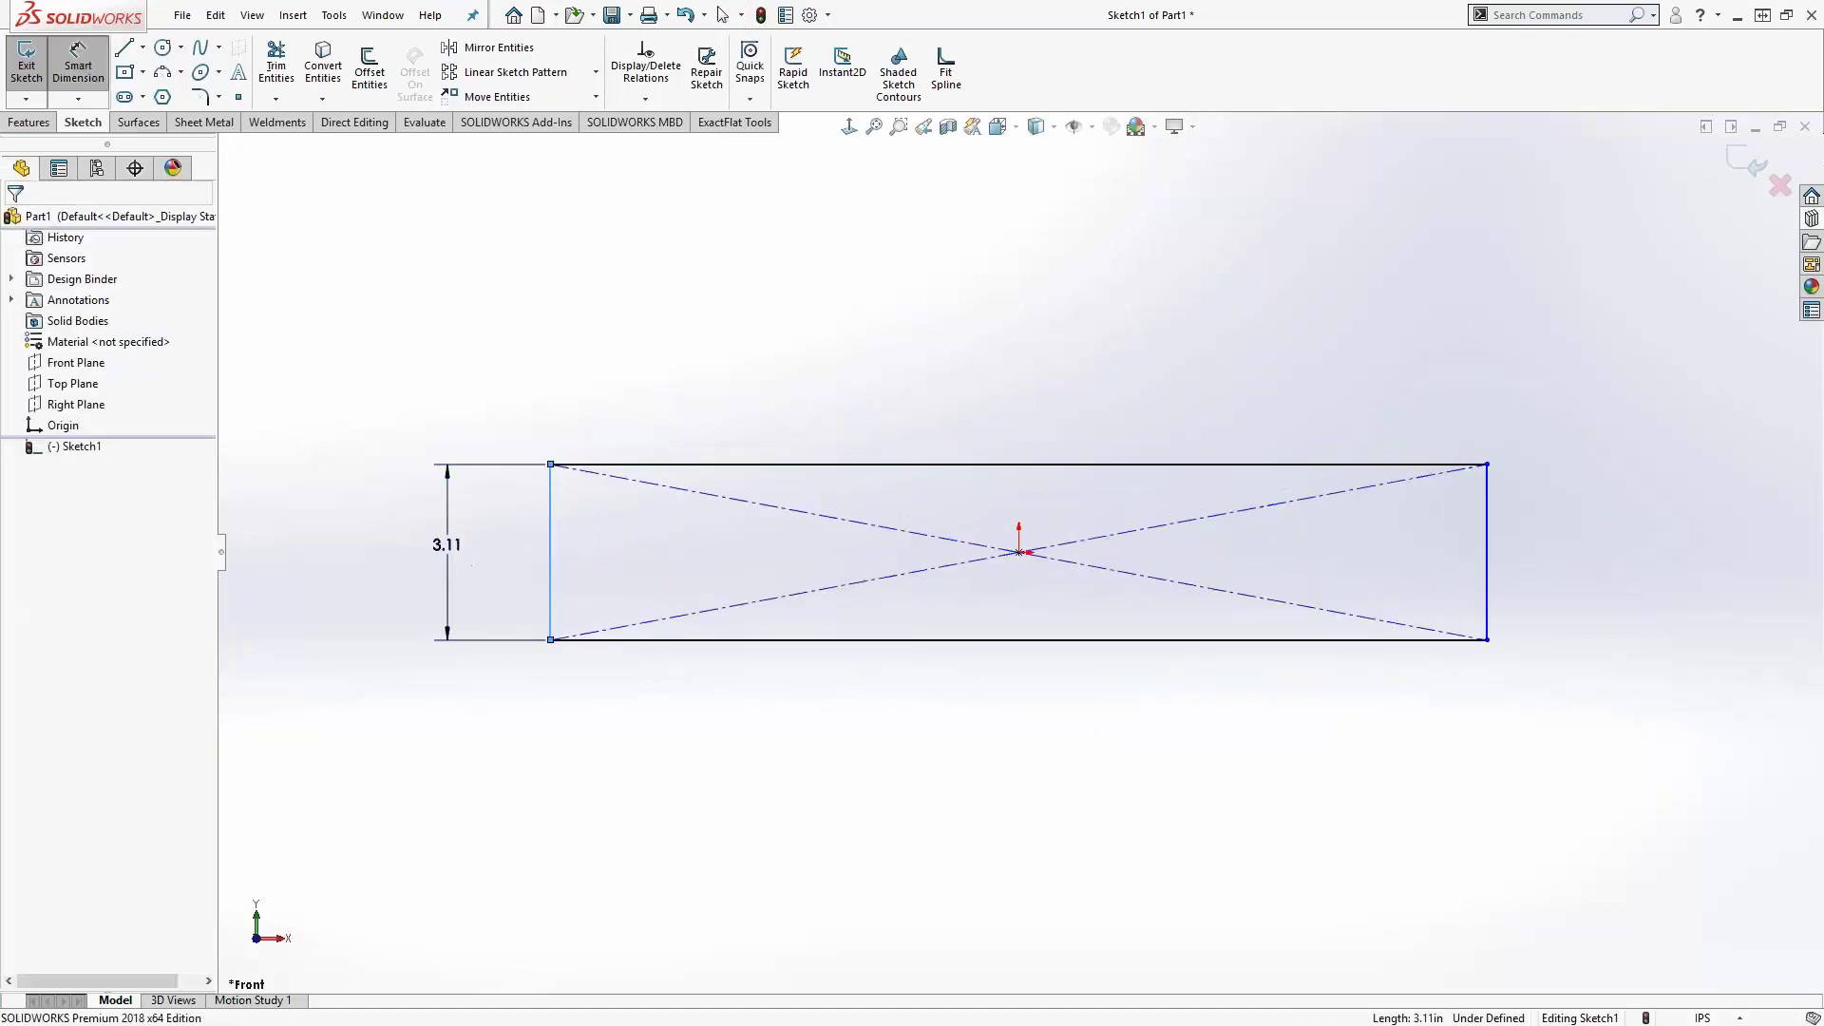
type("3")
key("Return")
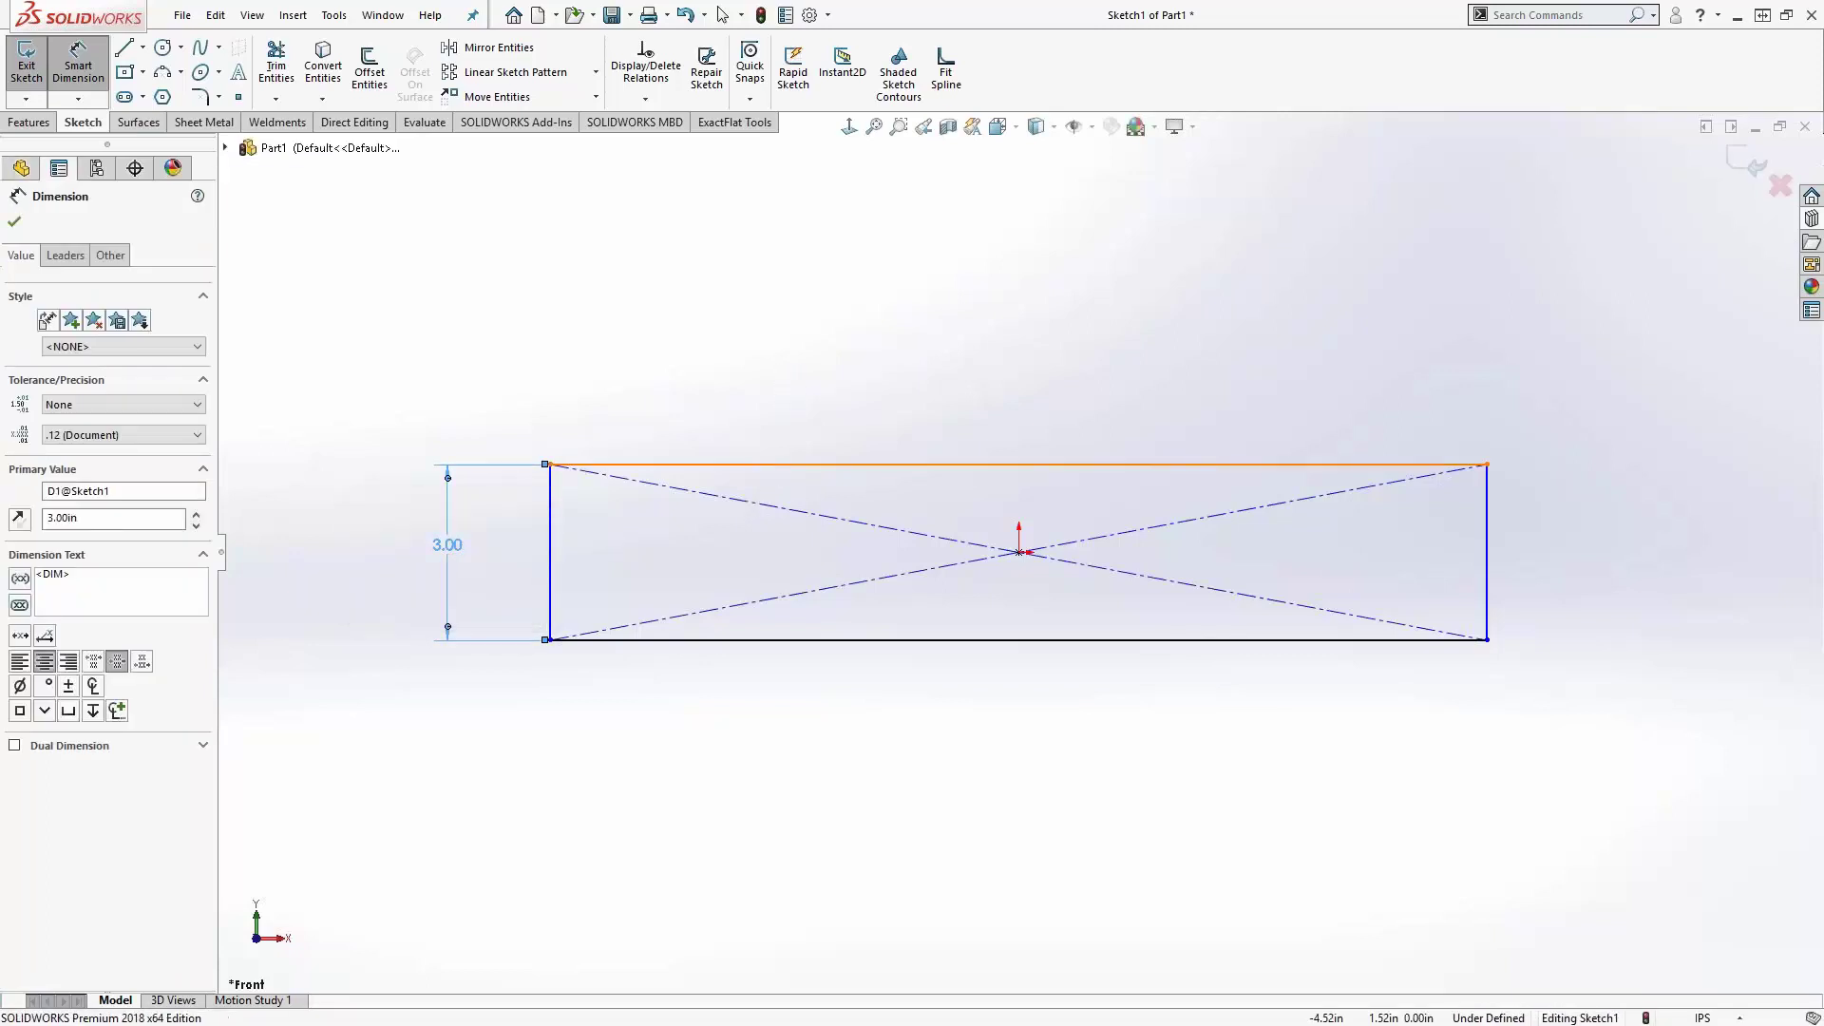
- Dimension the rectangle's top edge at 18 in and move both dimensions closer to the outline
left_click(777, 465)
left_click(777, 366)
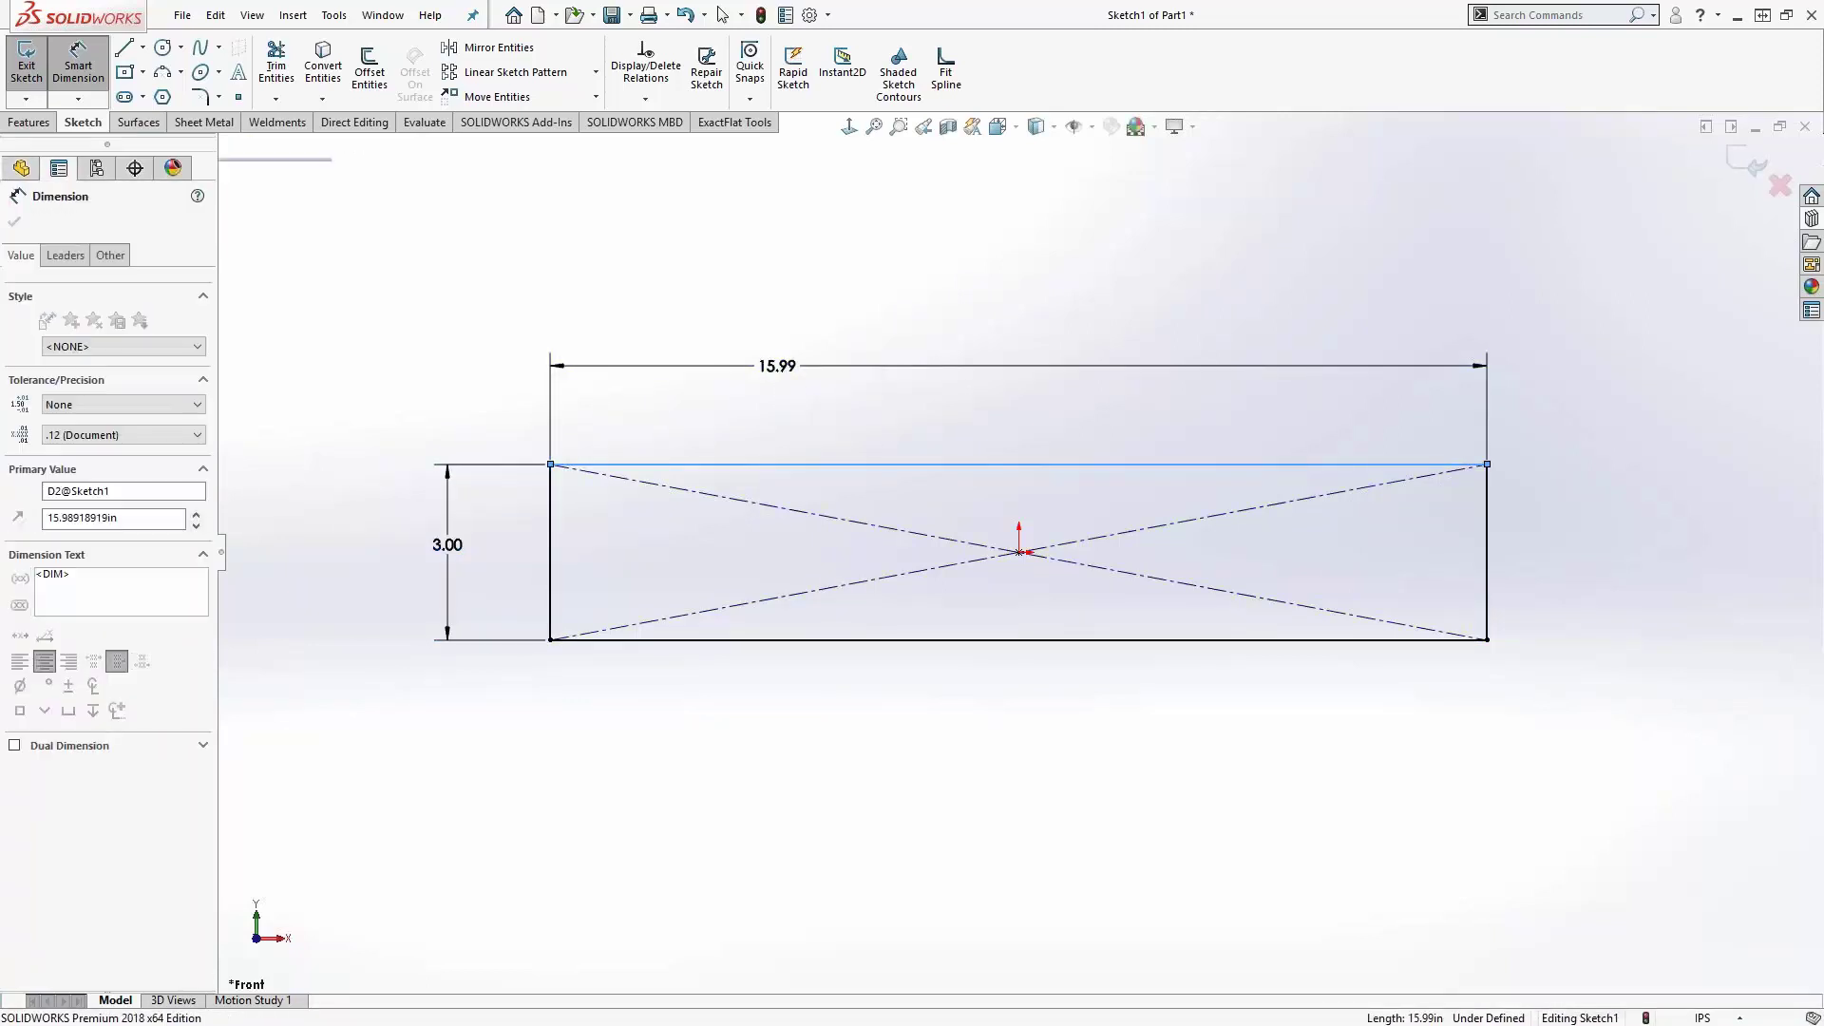
type("18")
key("Return")
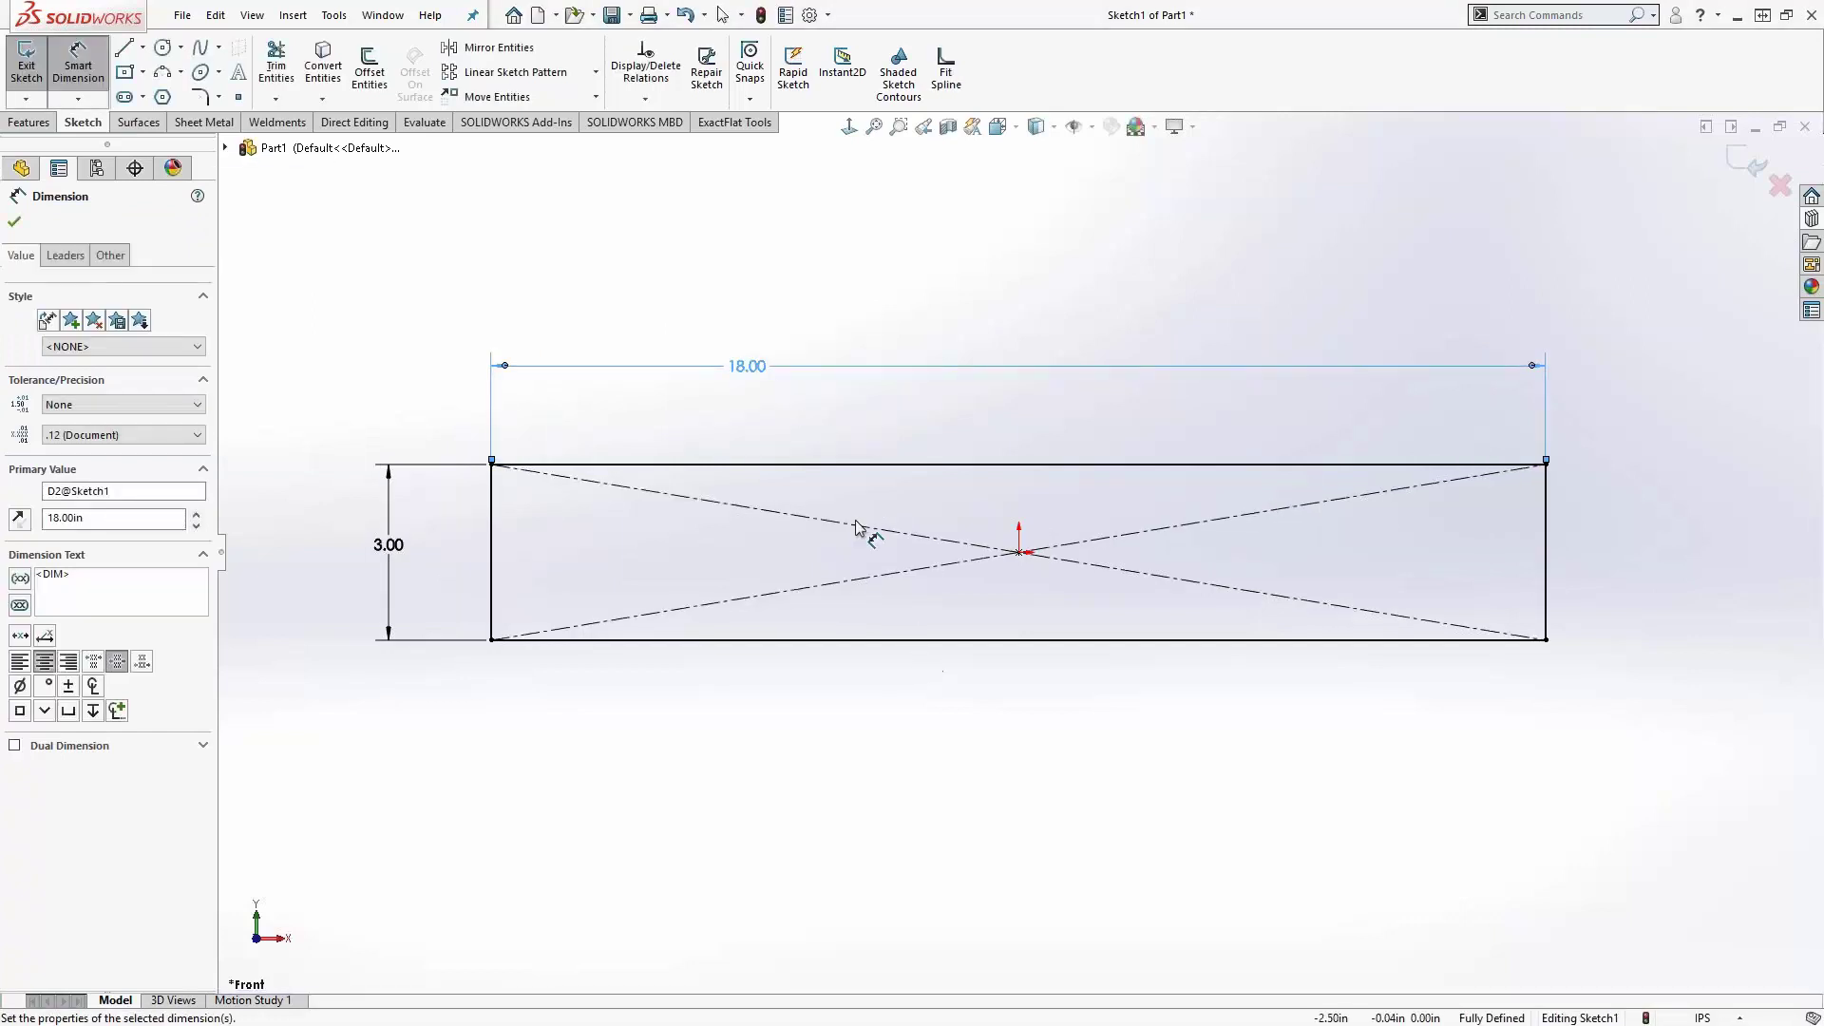
left_click_drag(753, 372, 1019, 412)
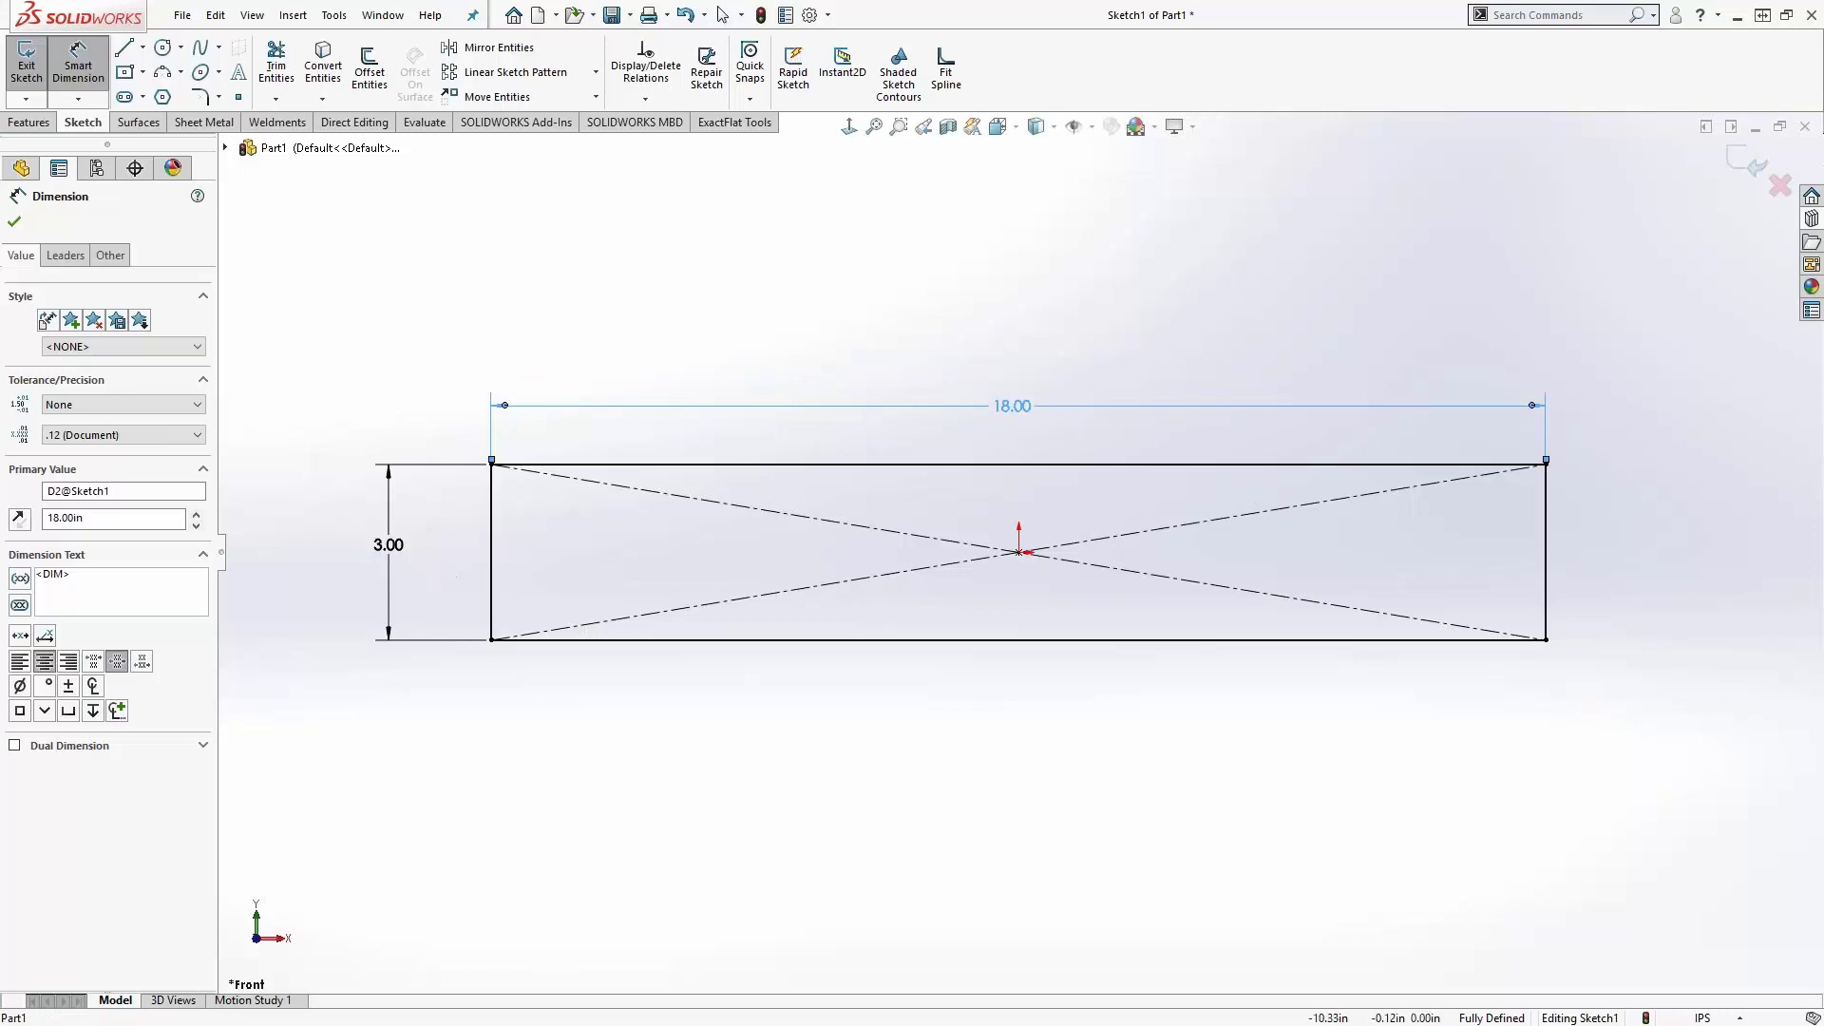
left_click_drag(397, 551, 422, 559)
key("Escape")
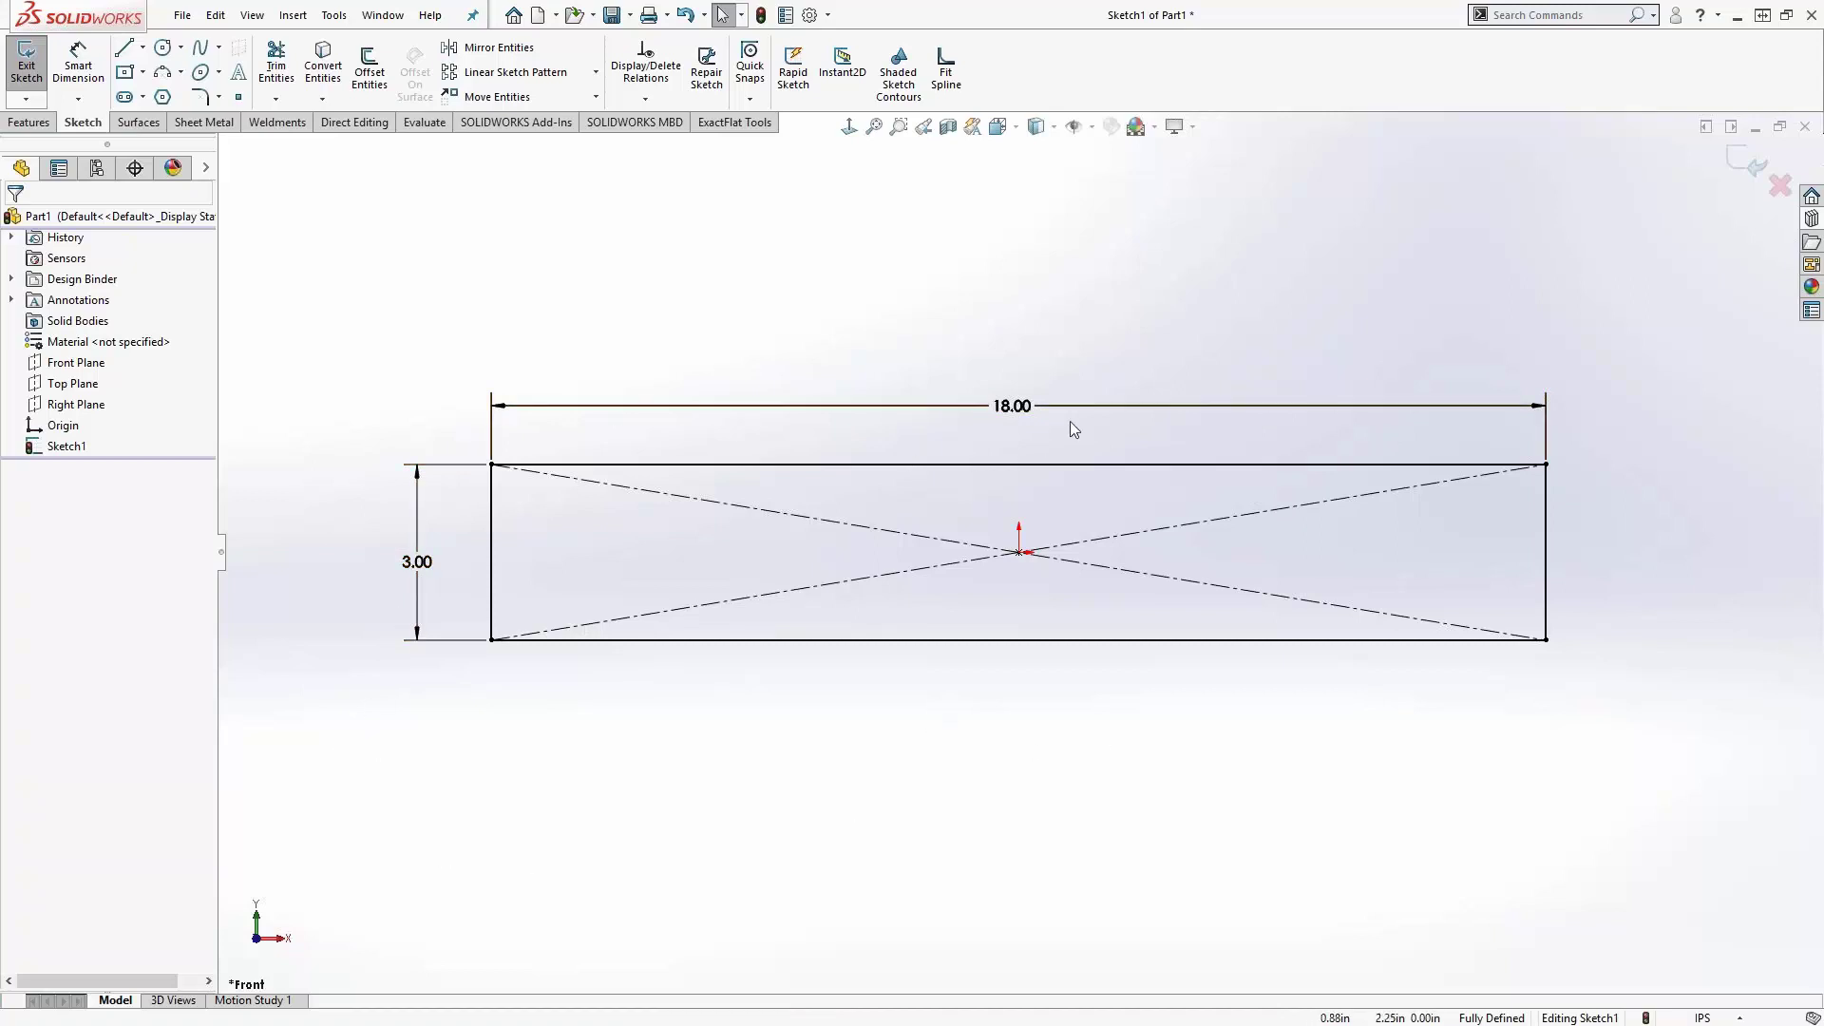
- Change the rectangle's height to 2.5 in and set it back to 3 in
left_click(422, 566)
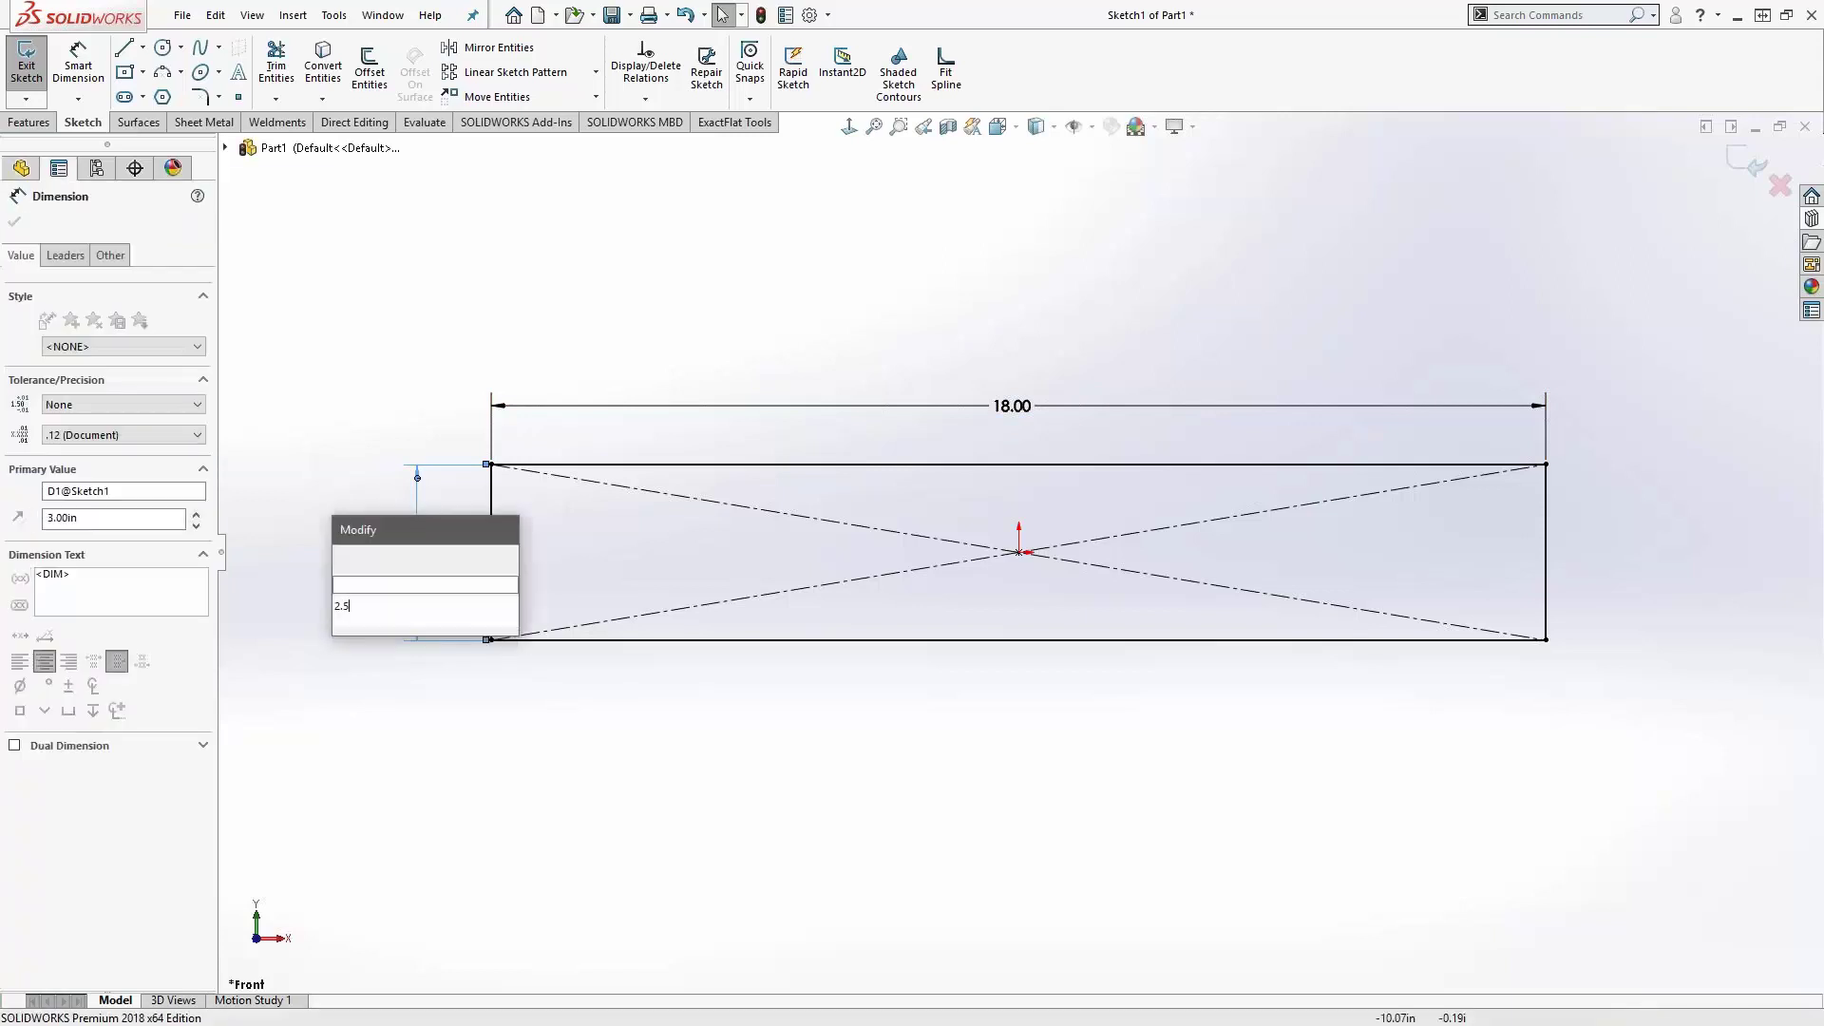
key("Return")
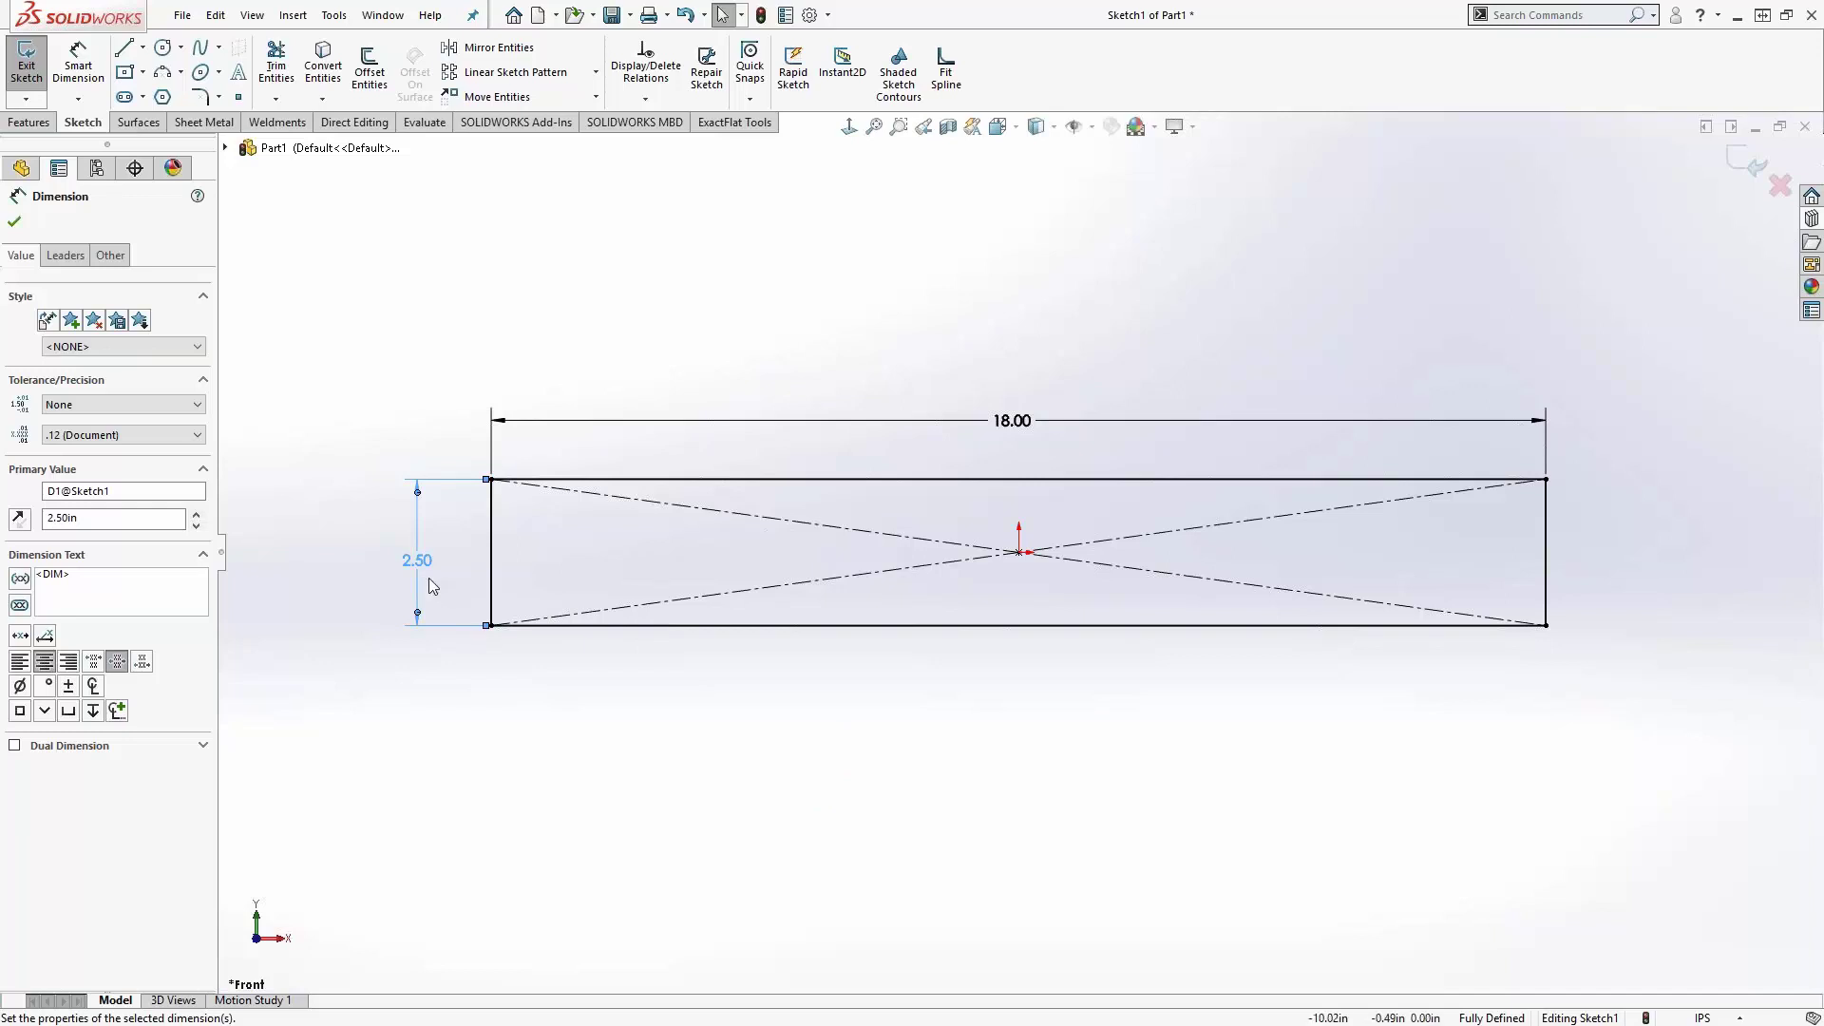
double_click(412, 562)
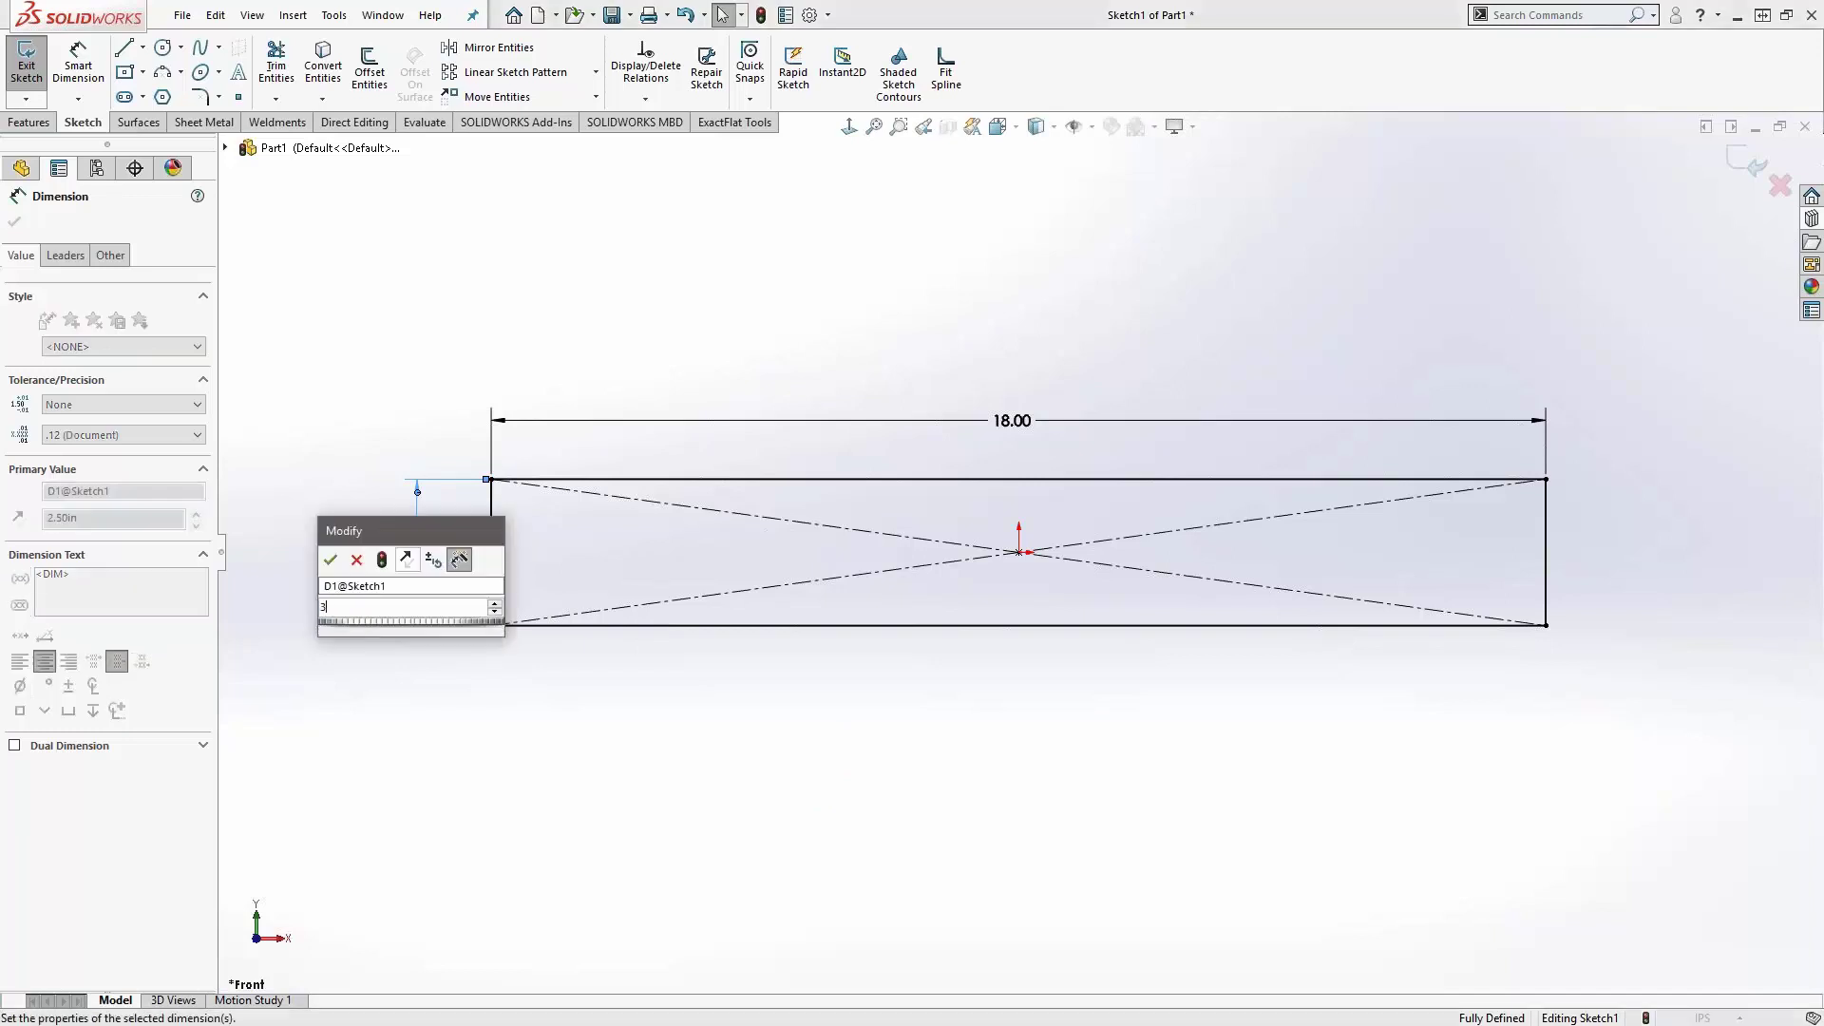
key("Return")
- Exit the sketch and set up a Blind boss extrusion of the rectangle about 2.74 in deep
key("Escape")
key("ctrl+b")
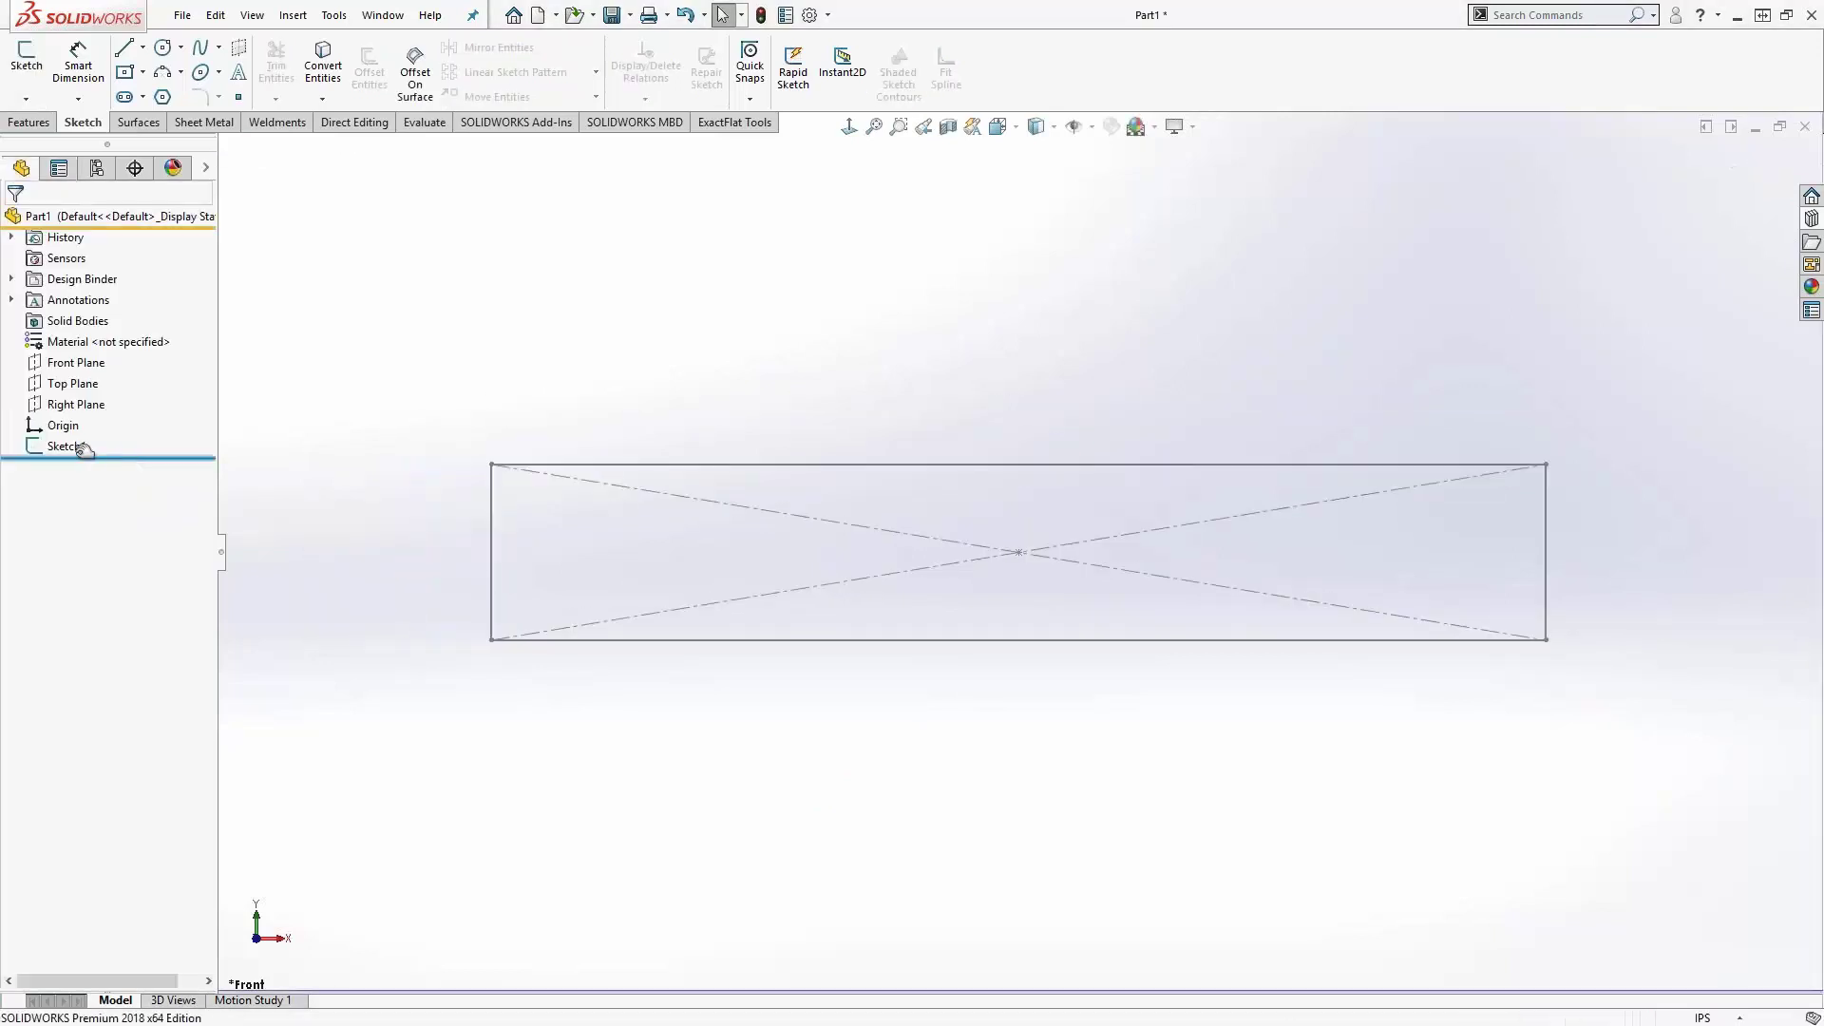
left_click(68, 450)
left_click(31, 123)
left_click(35, 65)
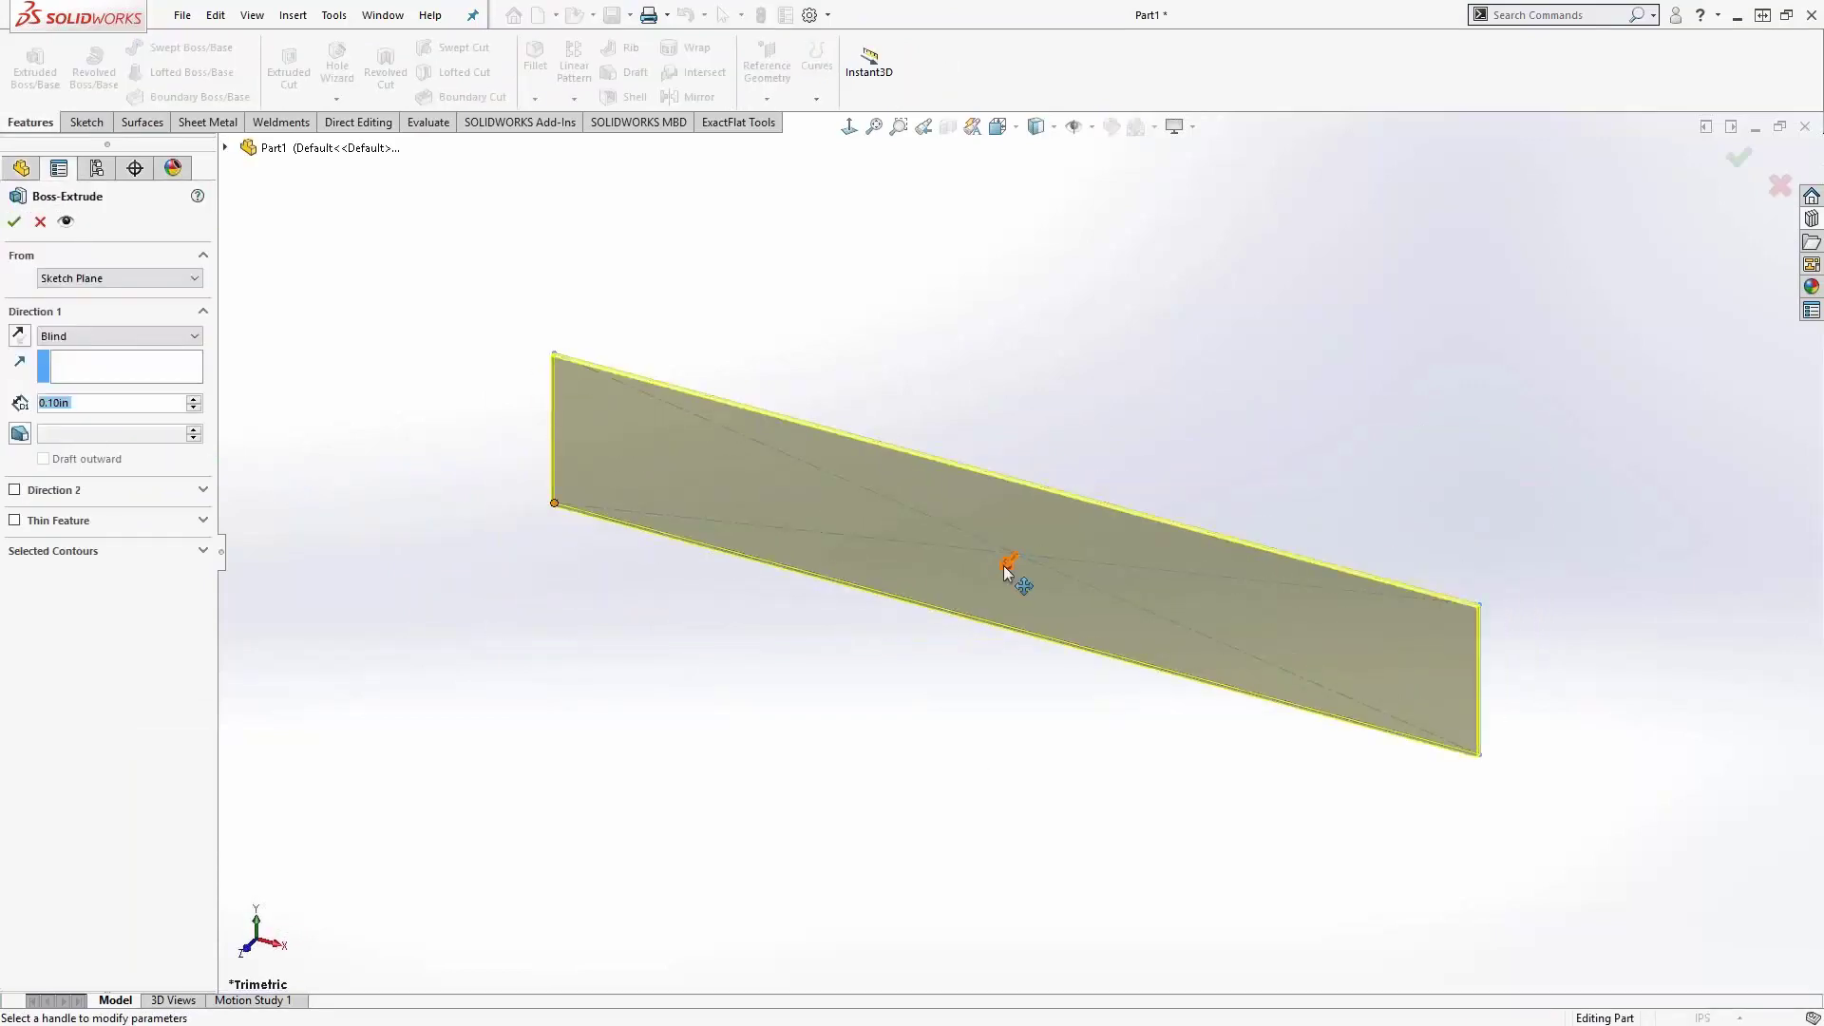
mouse_move(883, 700)
left_mouse_down()
mouse_move(814, 760)
mouse_move(1007, 578)
mouse_move(900, 675)
mouse_move(928, 653)
left_mouse_up()
left_click(1008, 564)
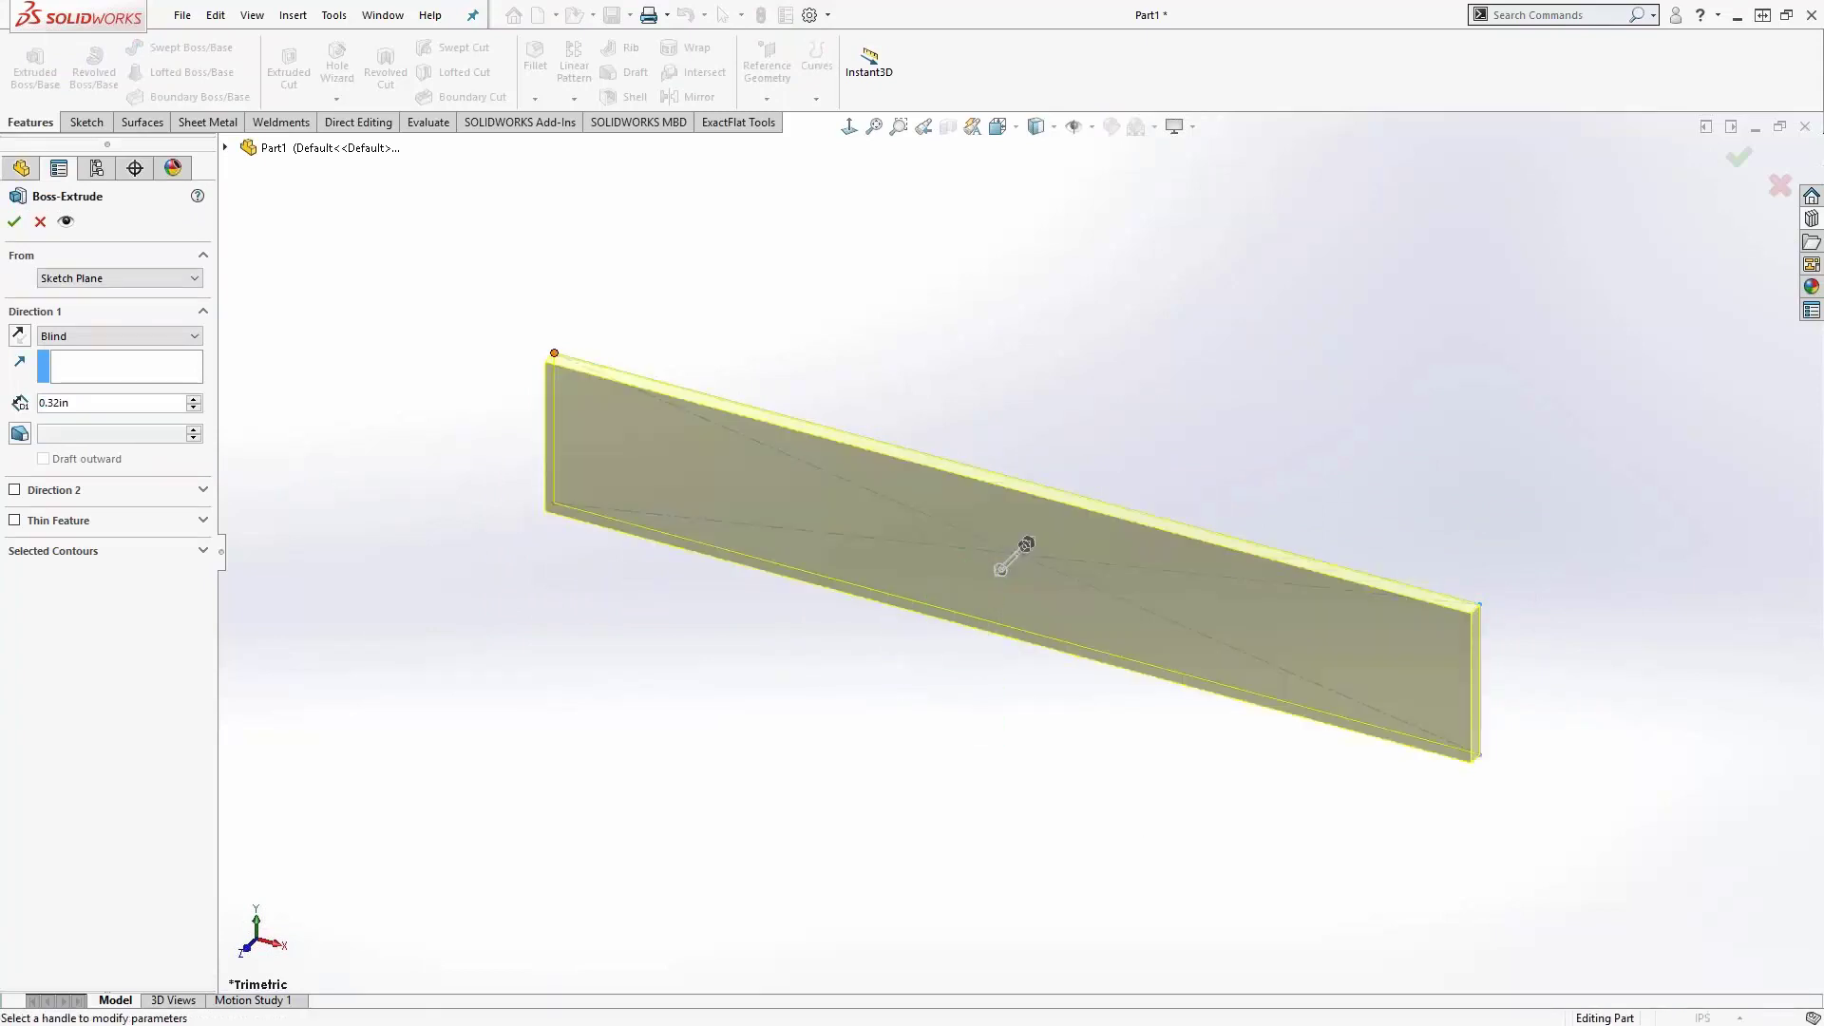
left_click_drag(1002, 568, 935, 634)
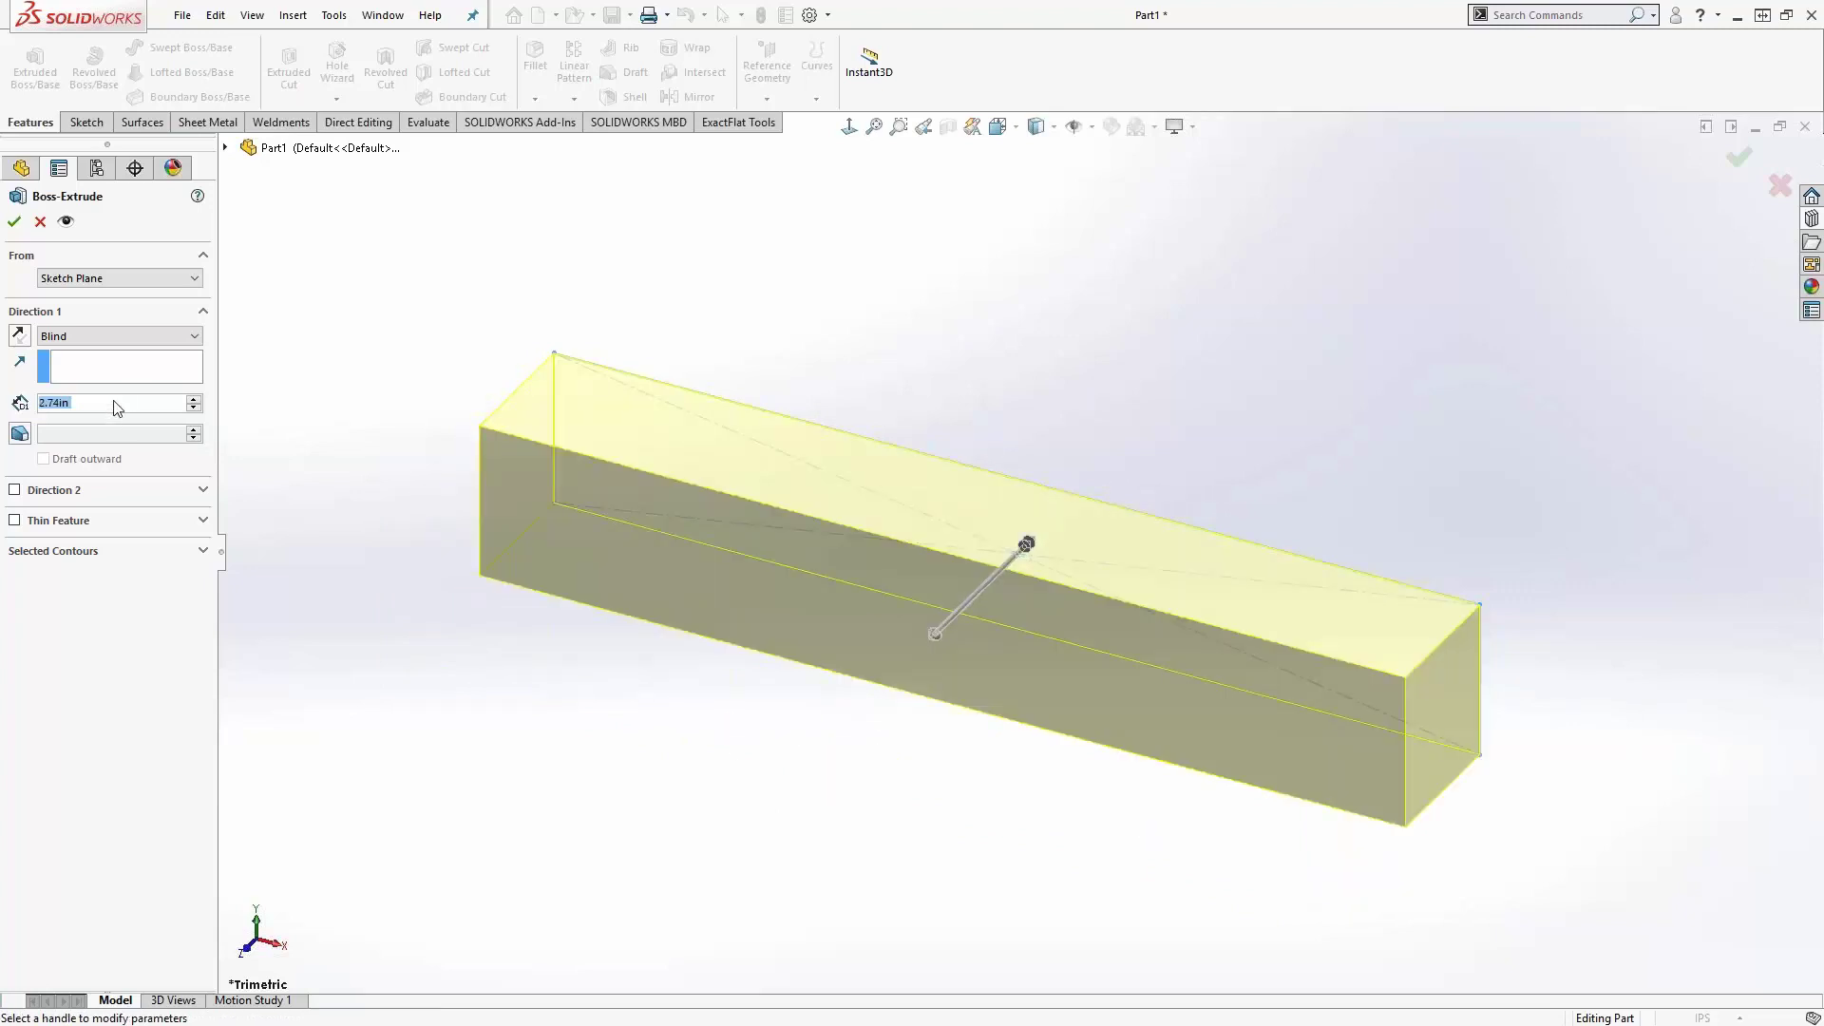
middle_click_drag(741, 602, 476, 497)
- Change the extrusion to Mid Plane with a depth of 0.75 in and accept it
left_click(95, 340)
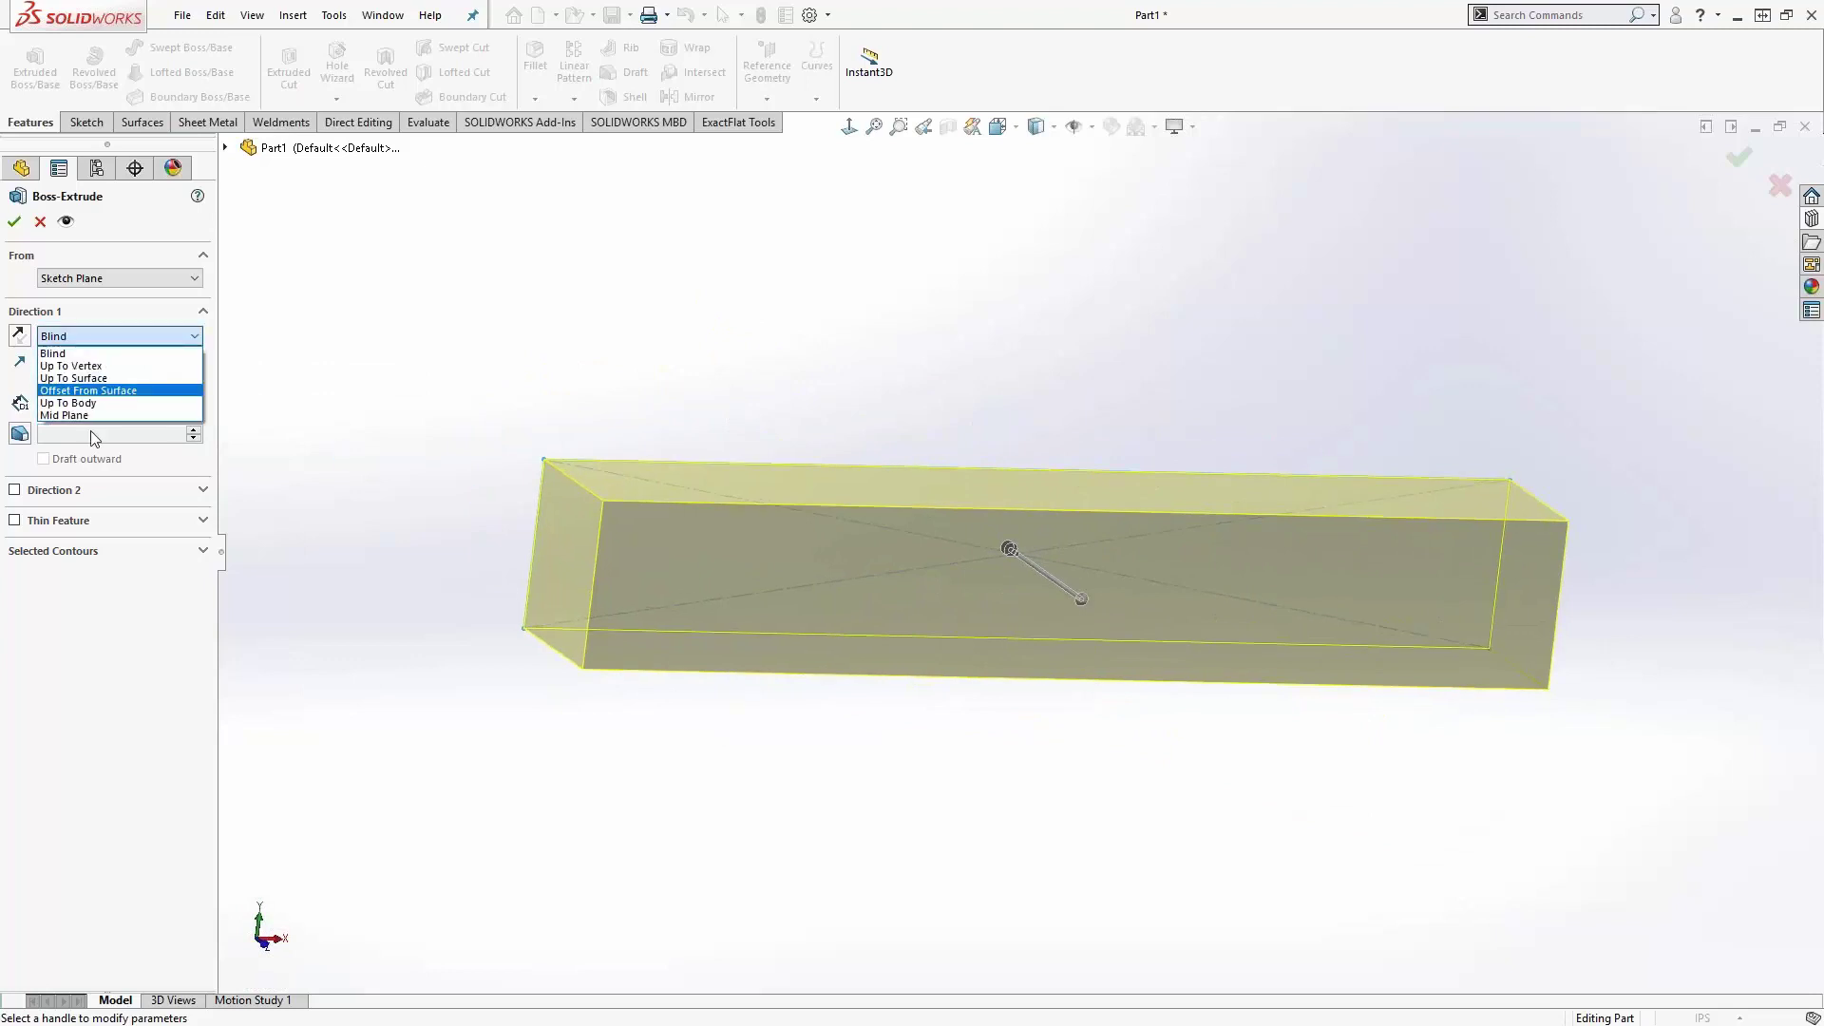
left_click(99, 416)
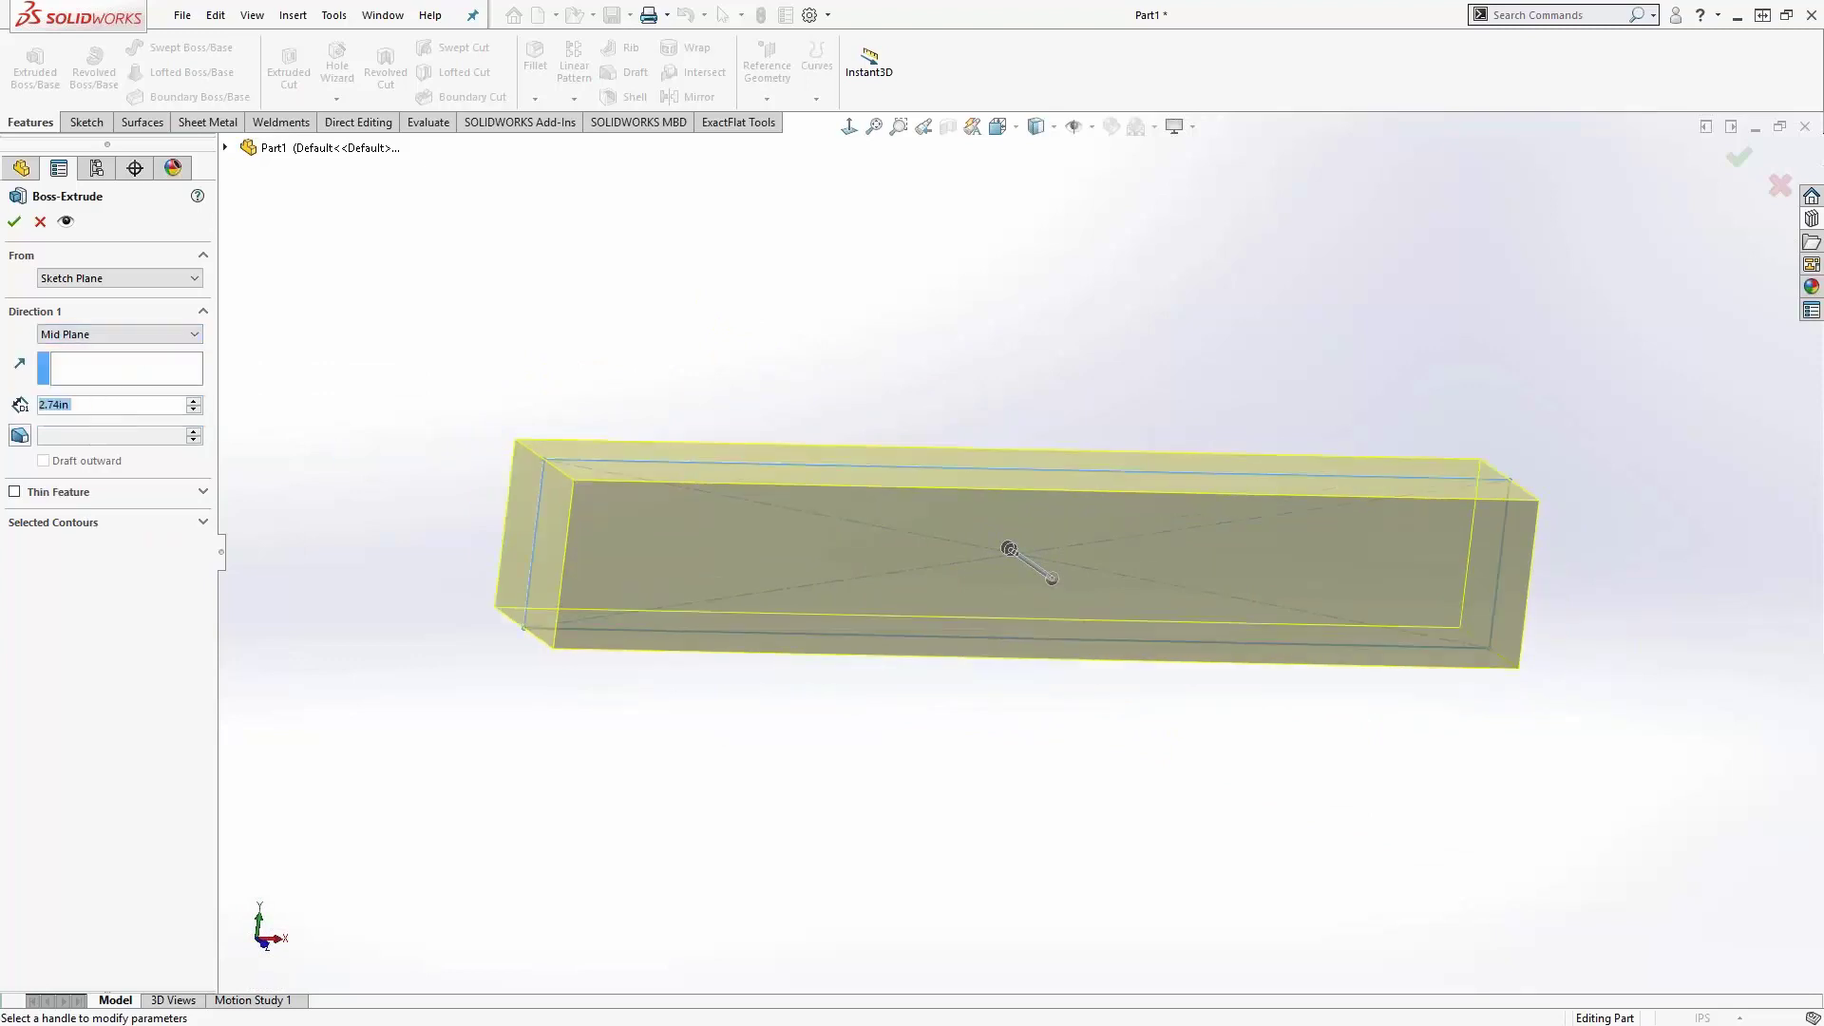
type(".75")
key("Return")
middle_click_drag(760, 399, 969, 538)
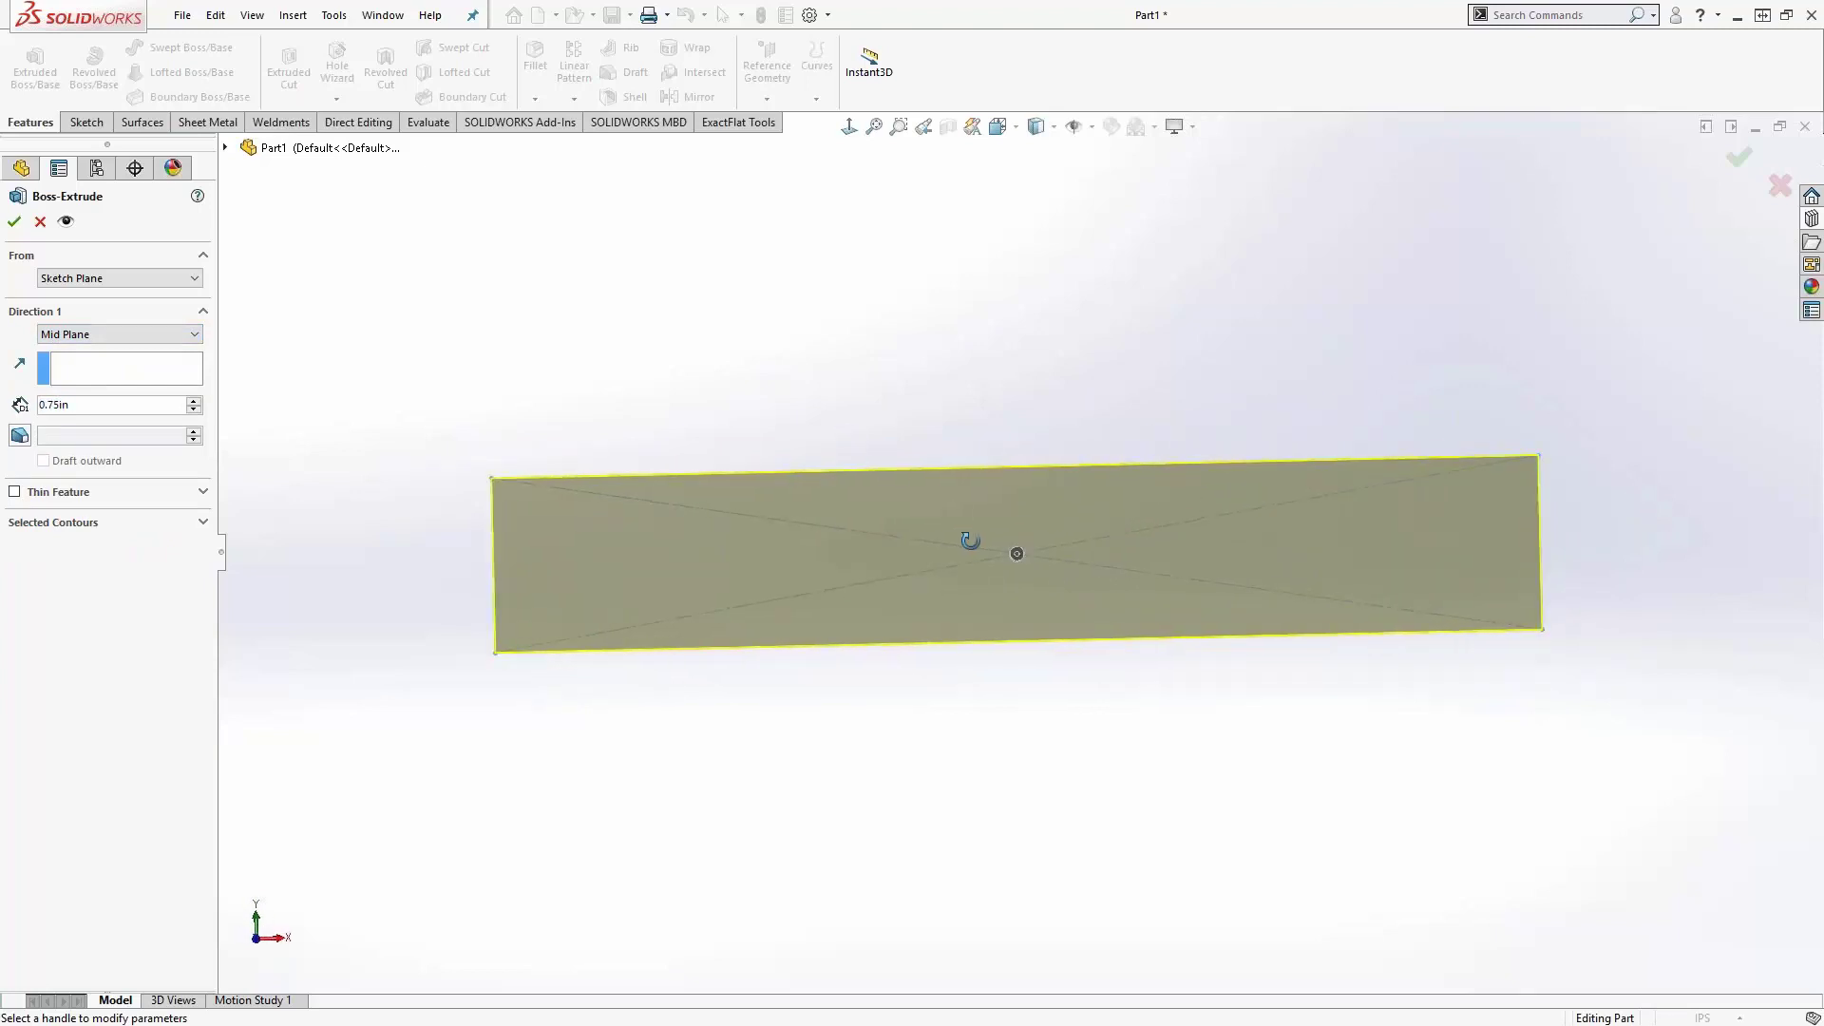
left_click(15, 222)
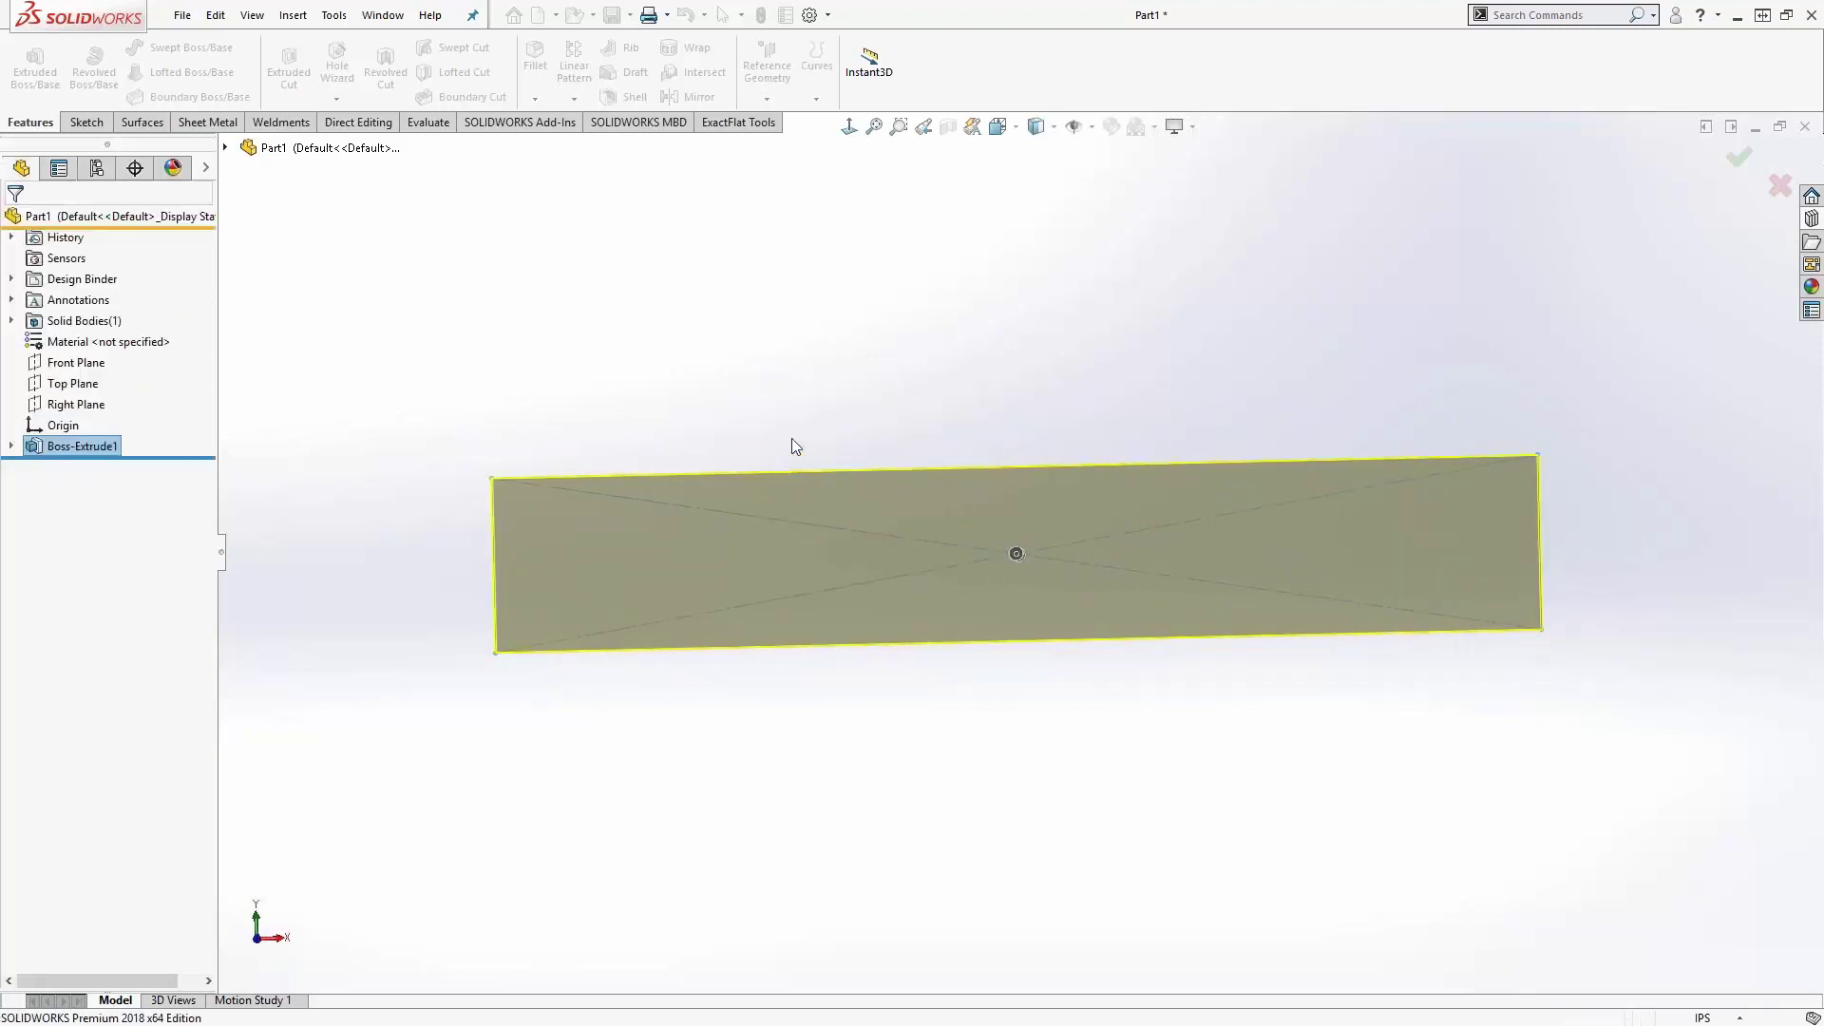
- Sketch a shallow 3-point arc of about 41 in radius on the board's front face, bowing downward between two points on its top edge
mouse_move(843, 465)
middle_mouse_down()
mouse_move(957, 565)
mouse_move(856, 446)
middle_mouse_up()
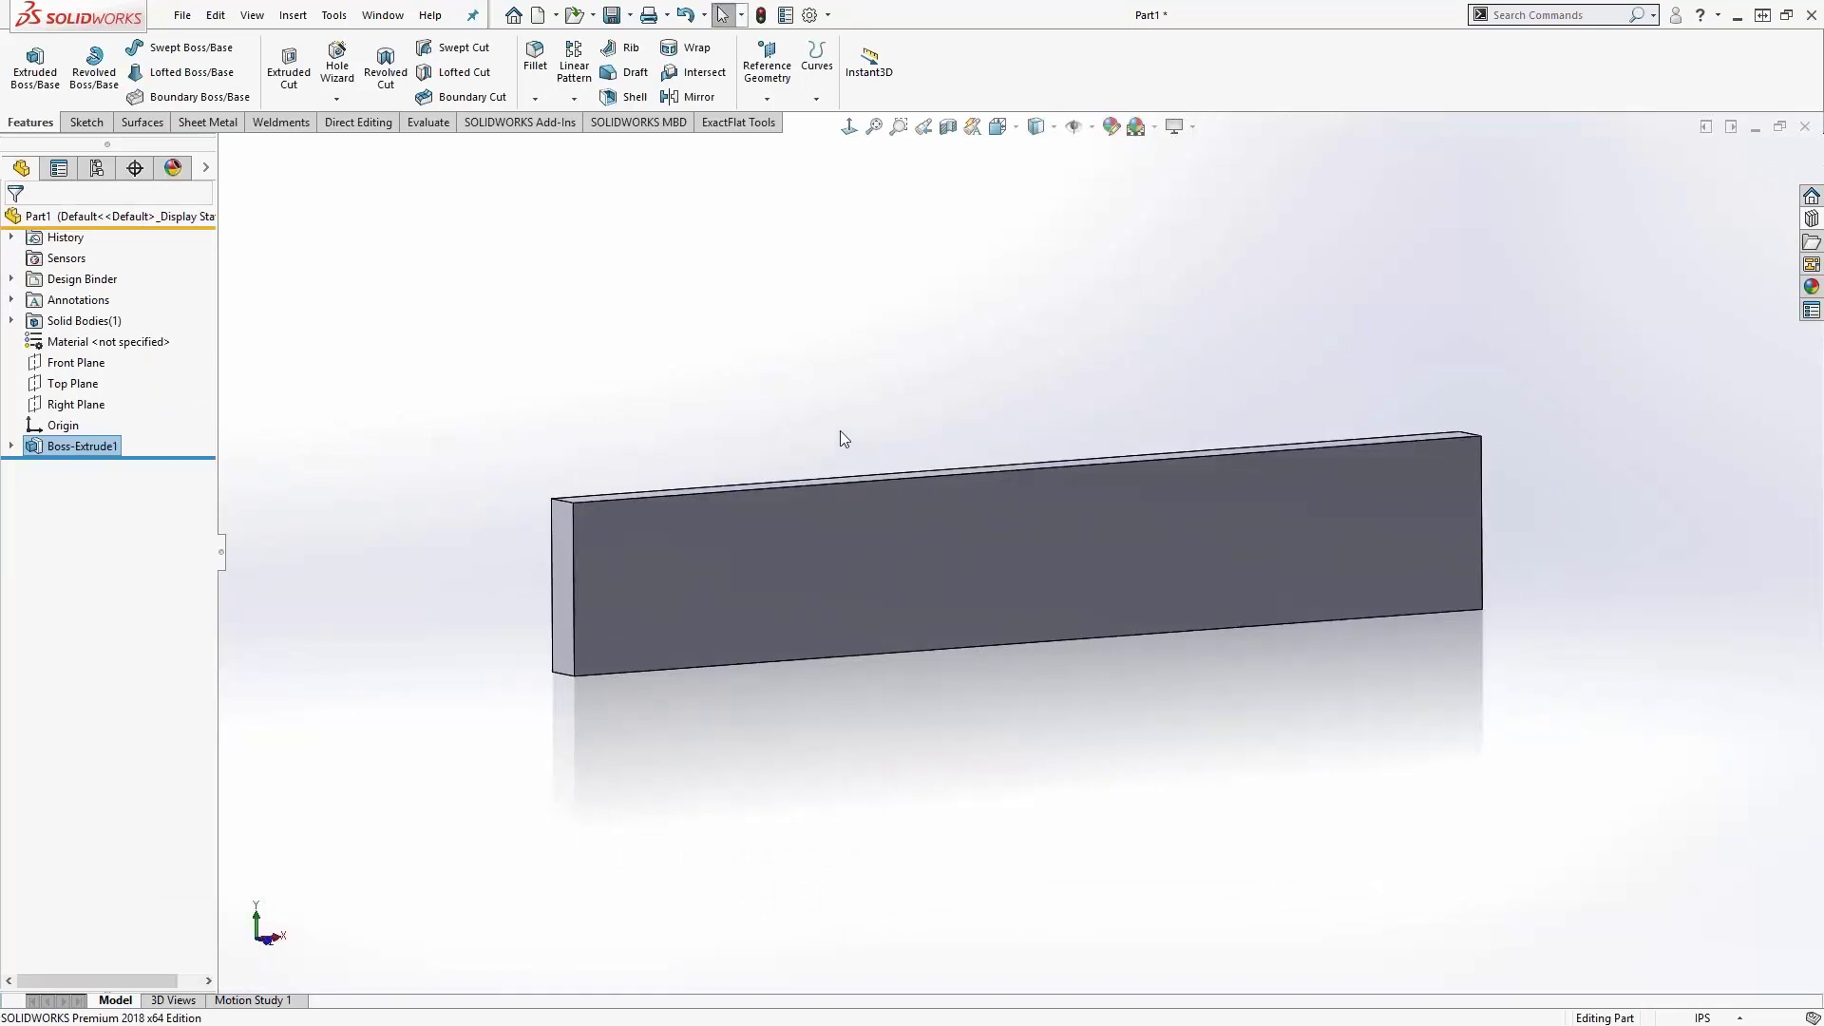
middle_click_drag(999, 595, 942, 534)
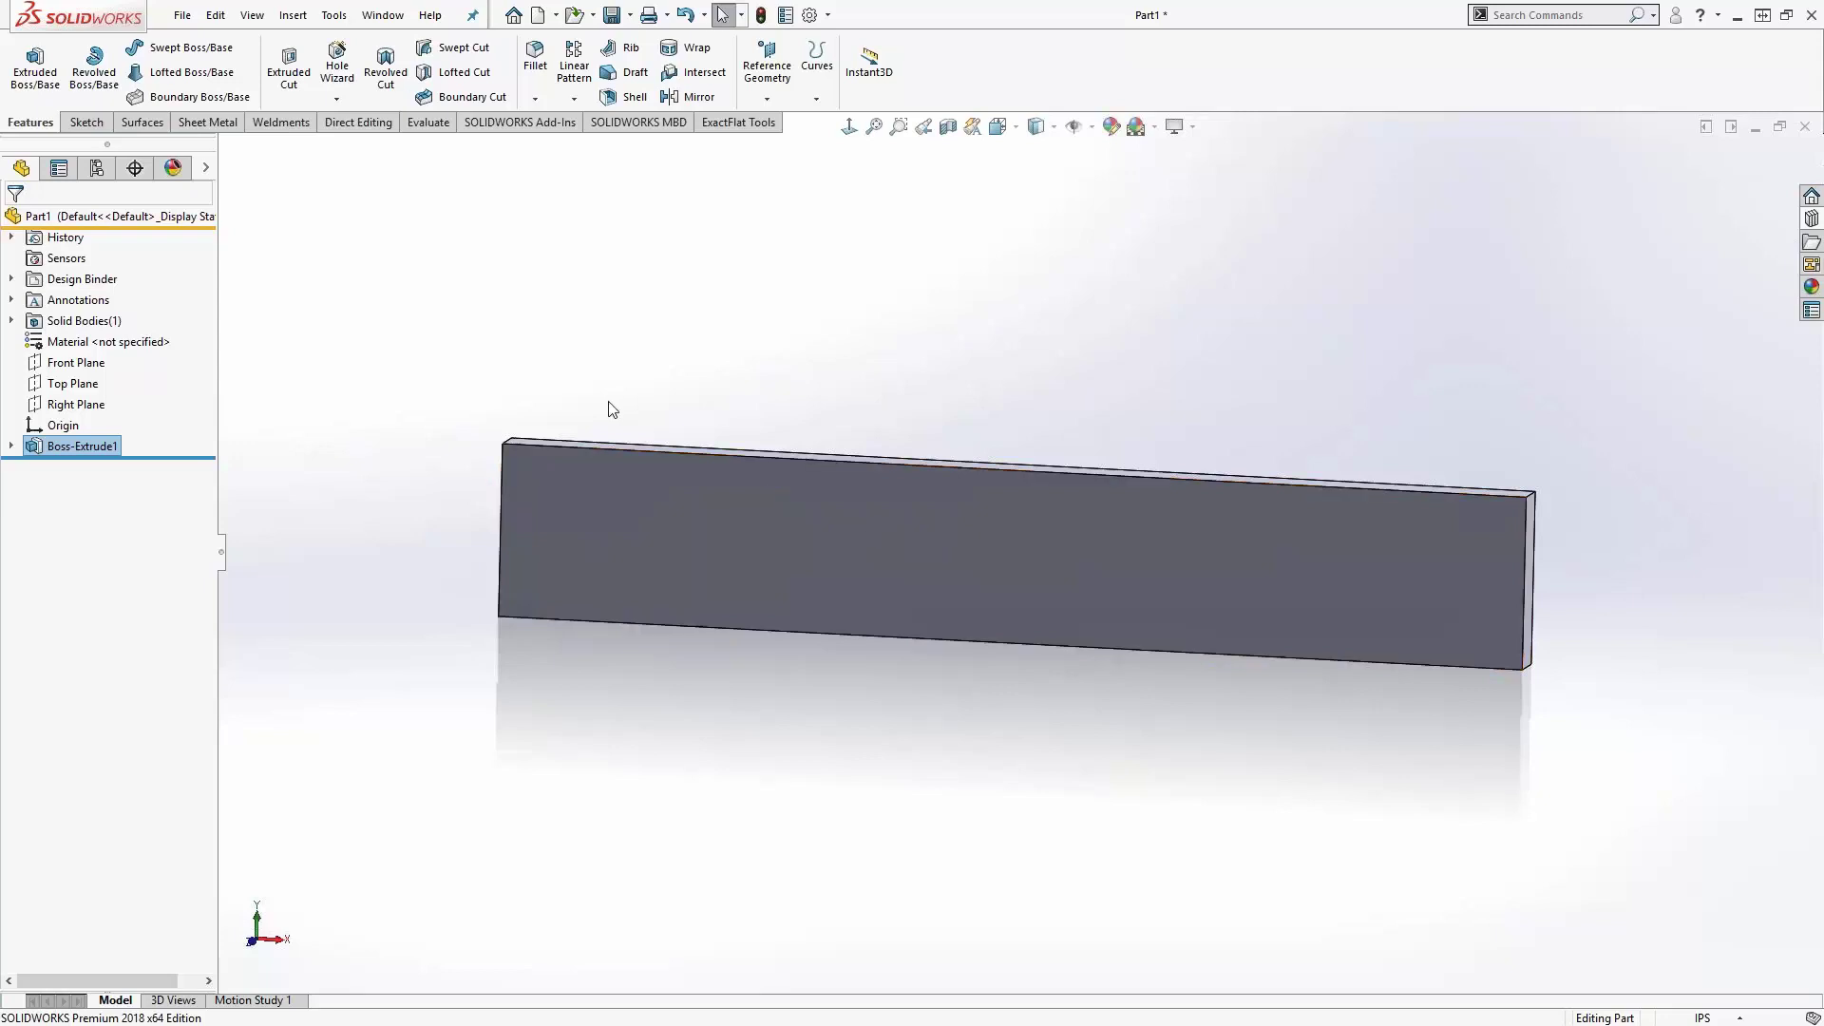
left_click(708, 539)
left_click(92, 124)
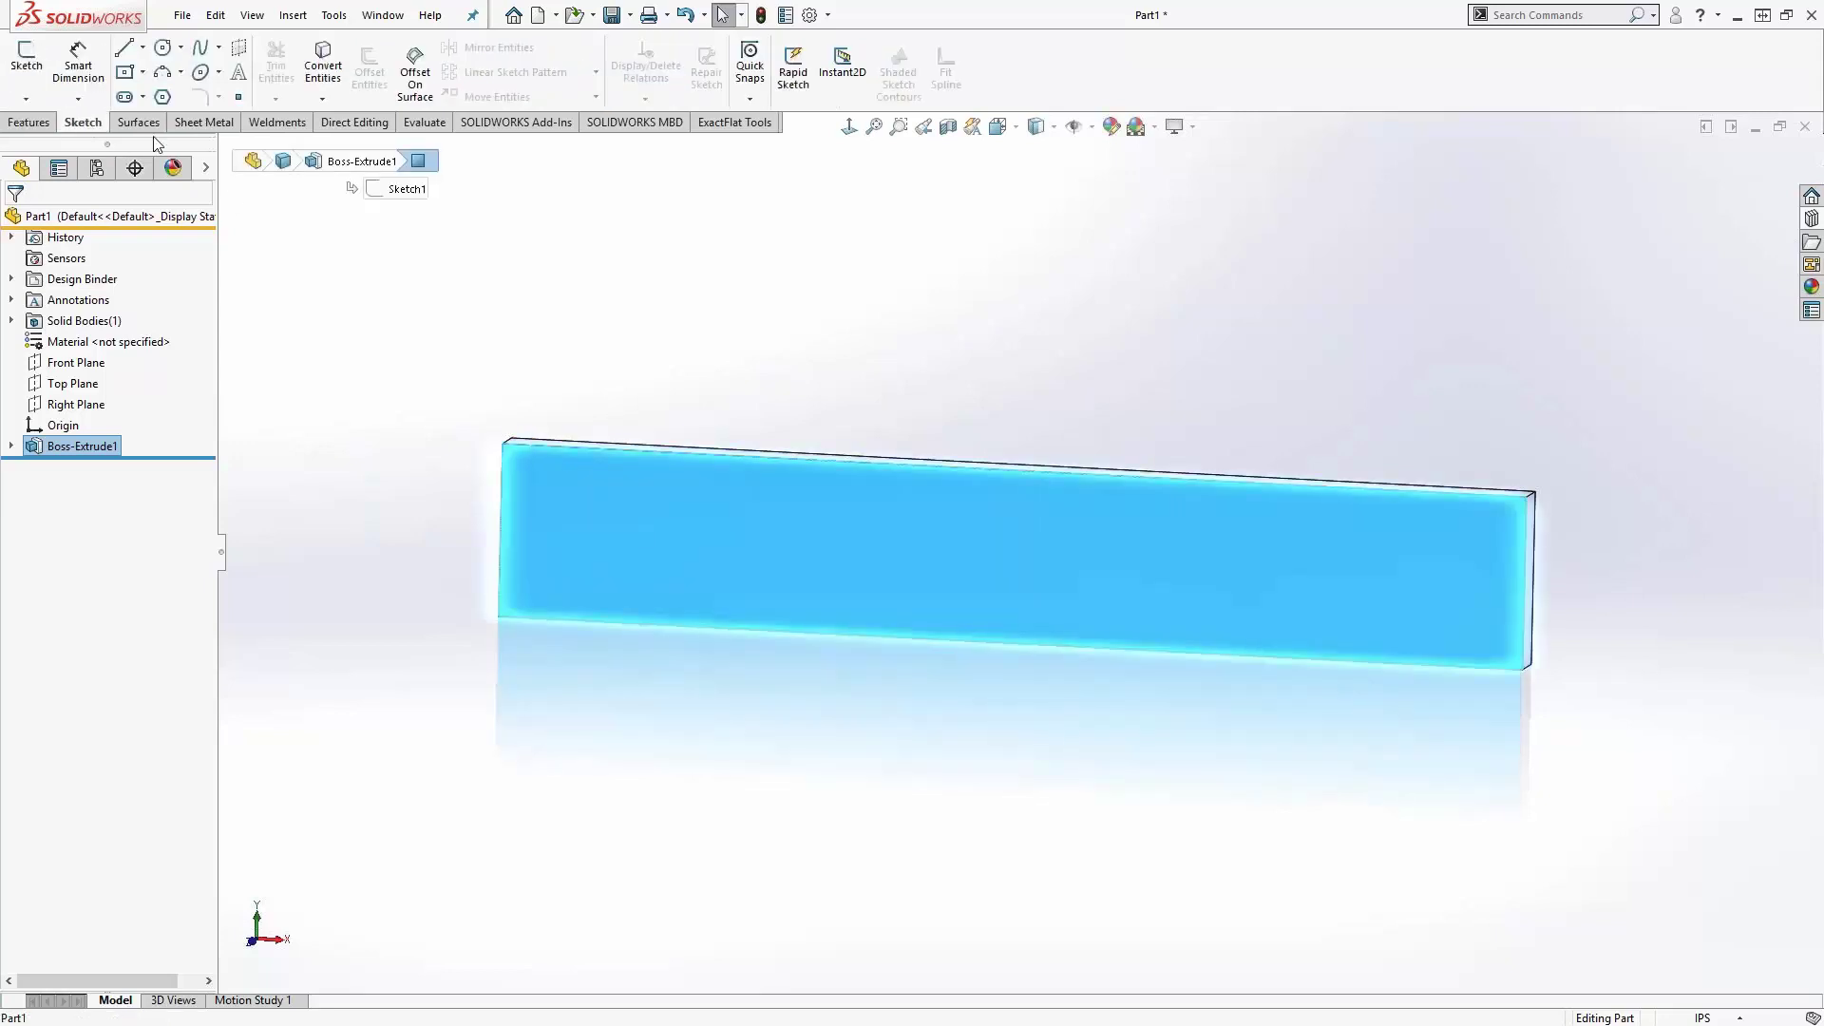
left_click(161, 76)
left_click(600, 453)
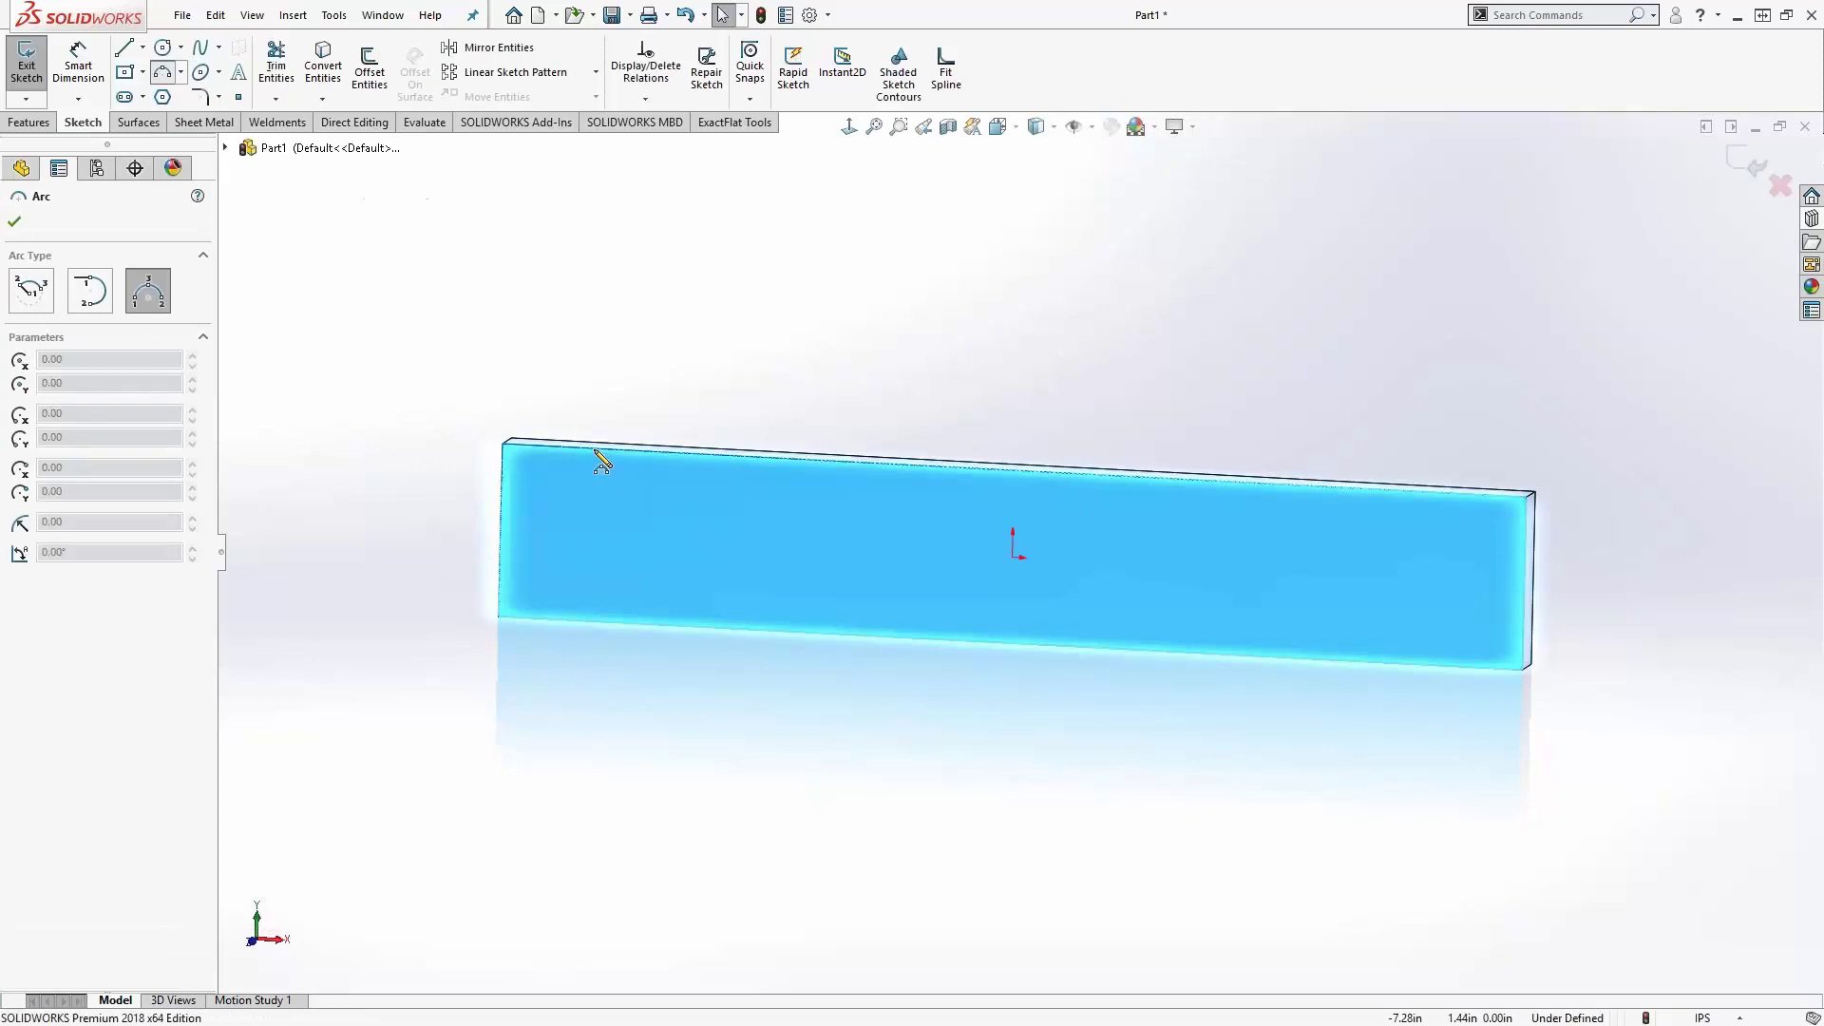
left_click(1450, 493)
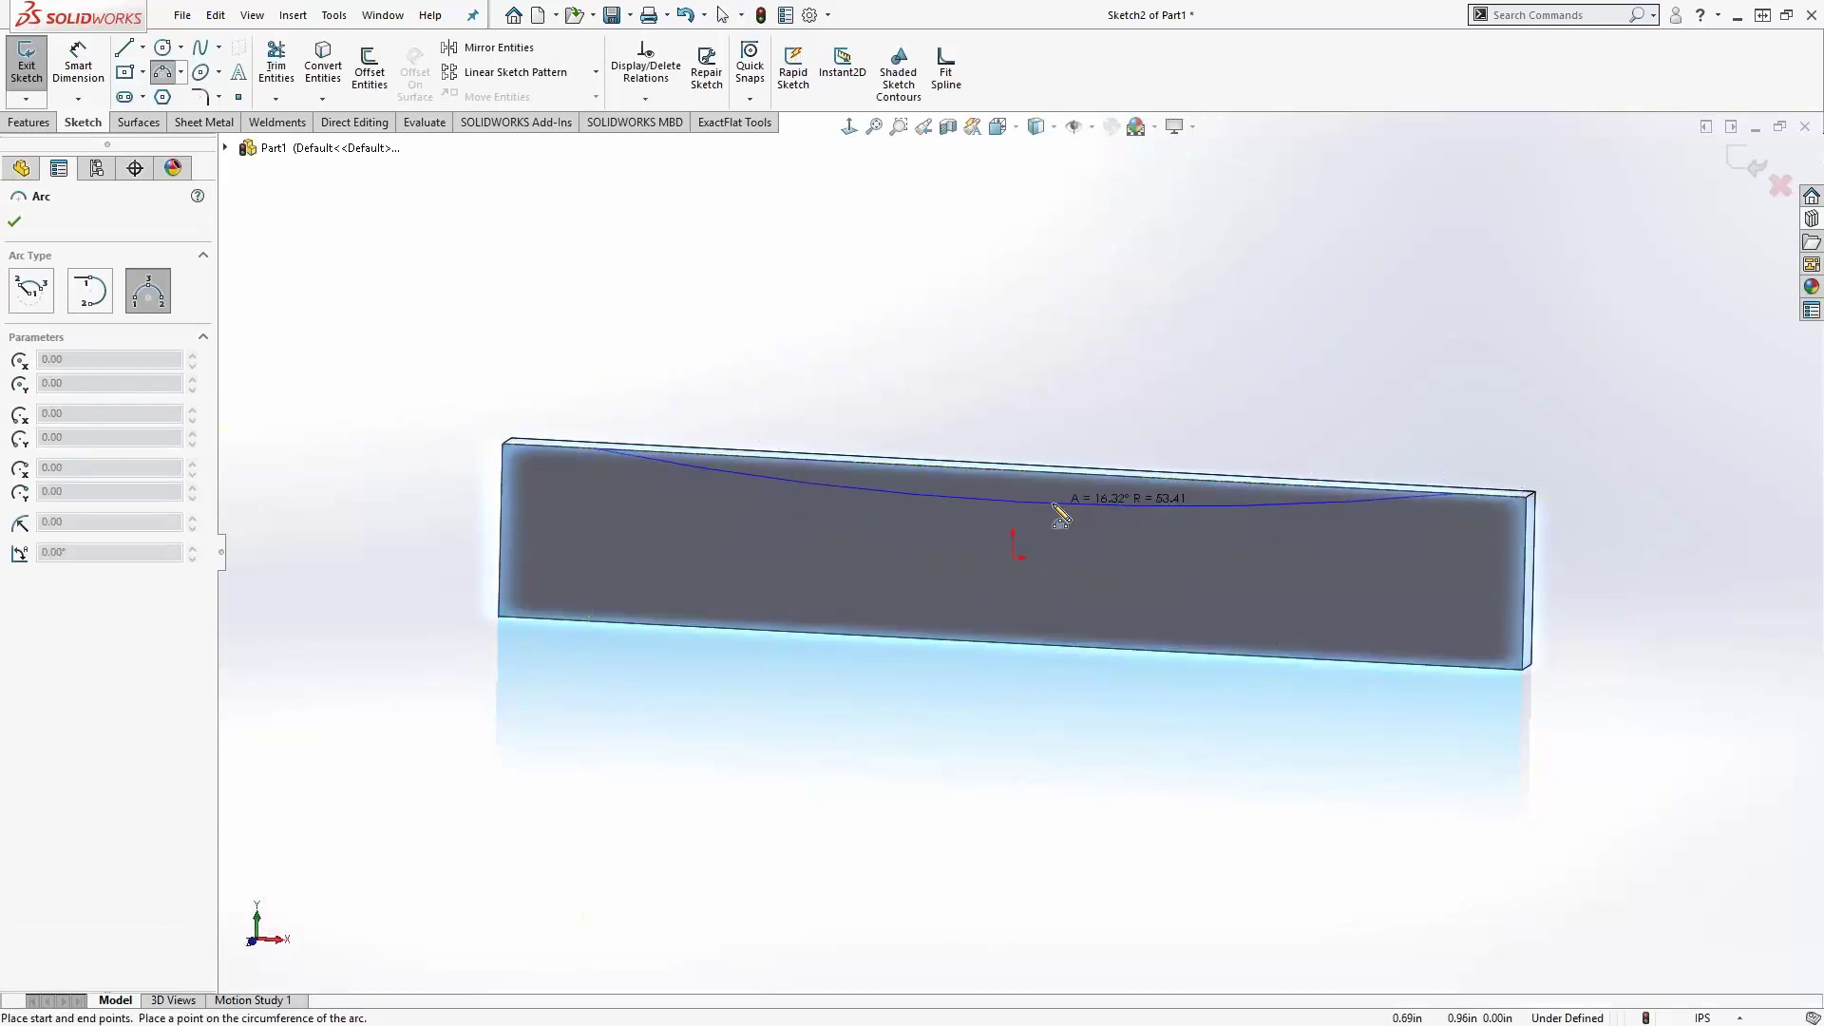
left_click(1023, 511)
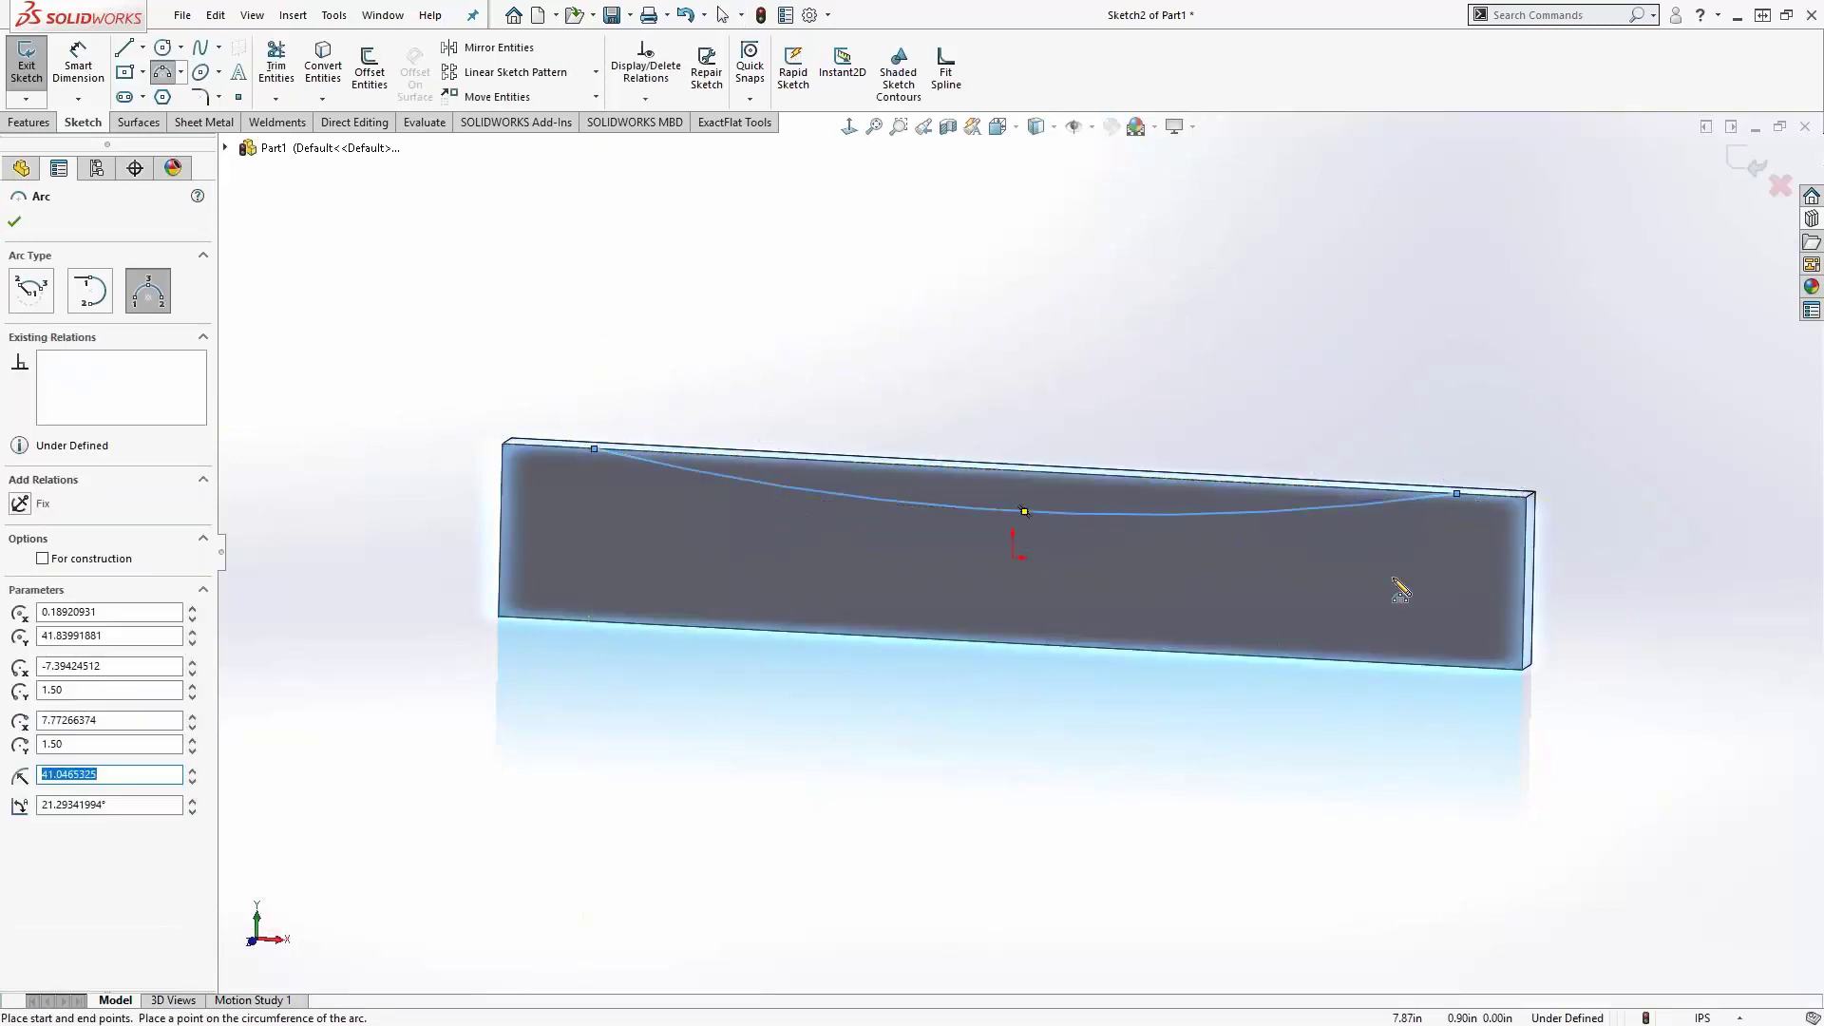
- Draw construction centerlines along the top edge from each upper corner of the front face to the nearest arc endpoint
middle_click_drag(1092, 567, 1121, 524)
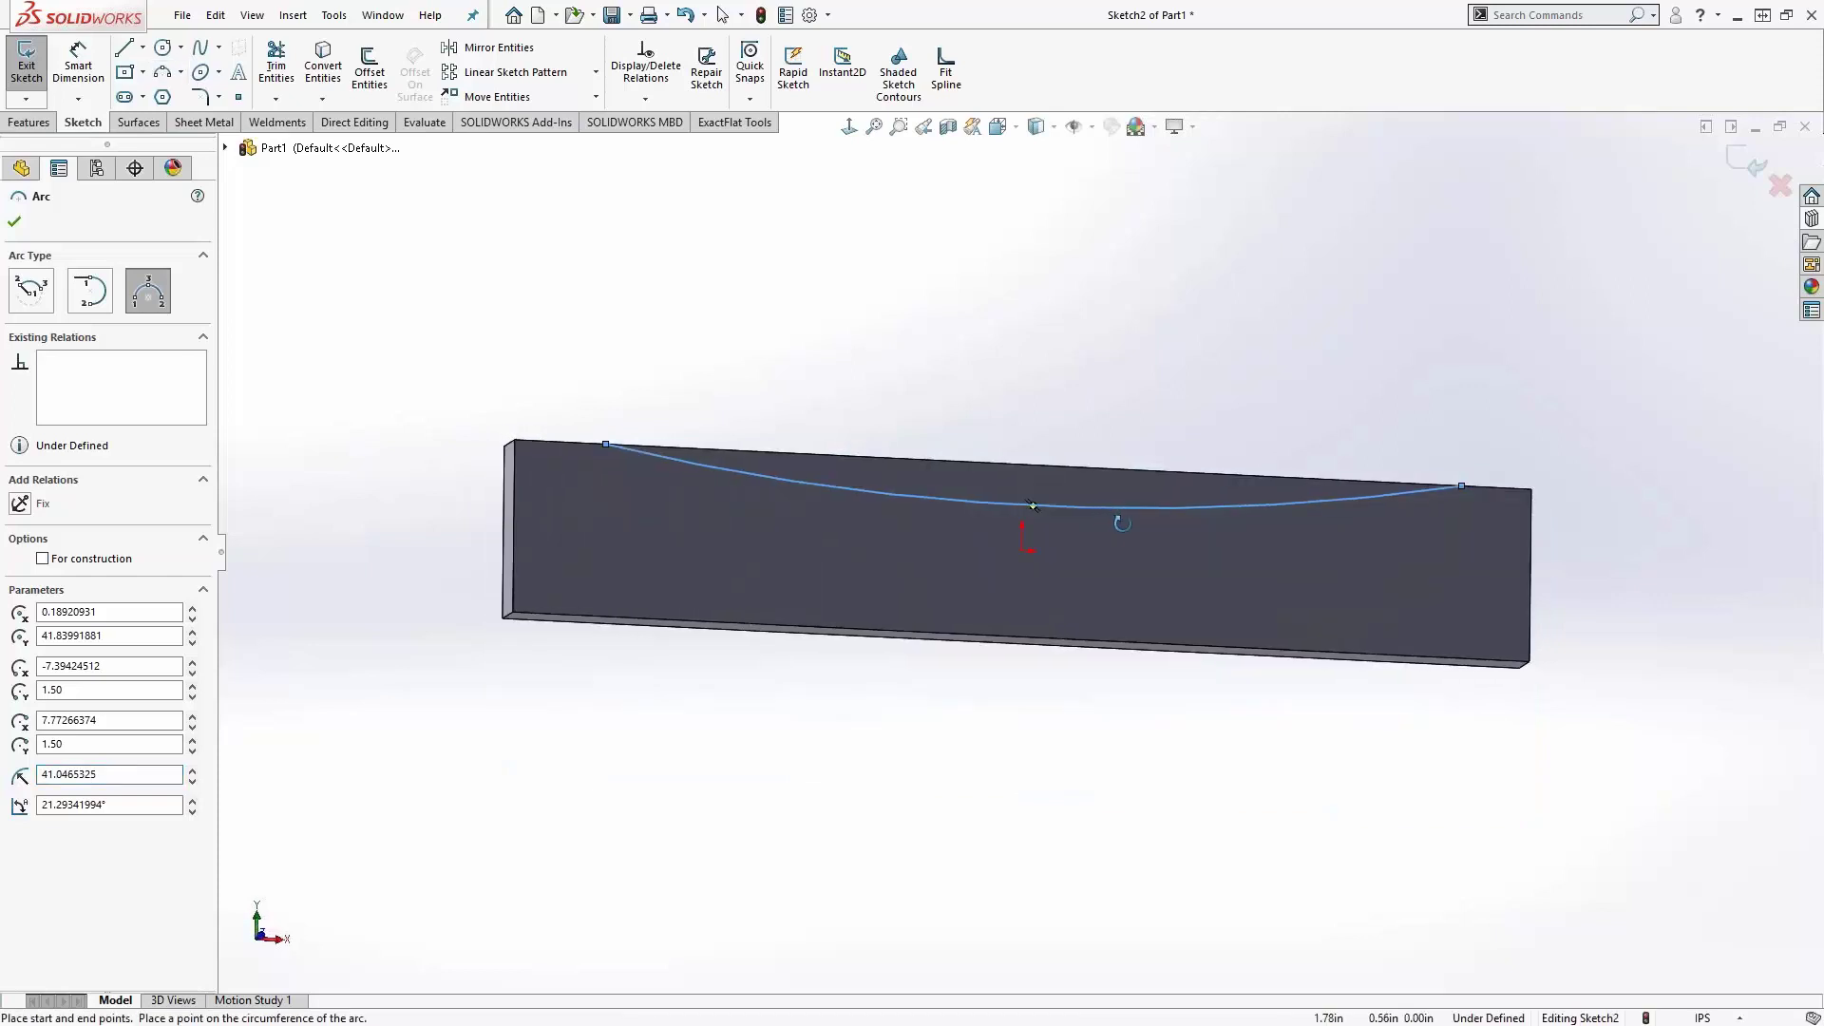
middle_click_drag(841, 461, 784, 489)
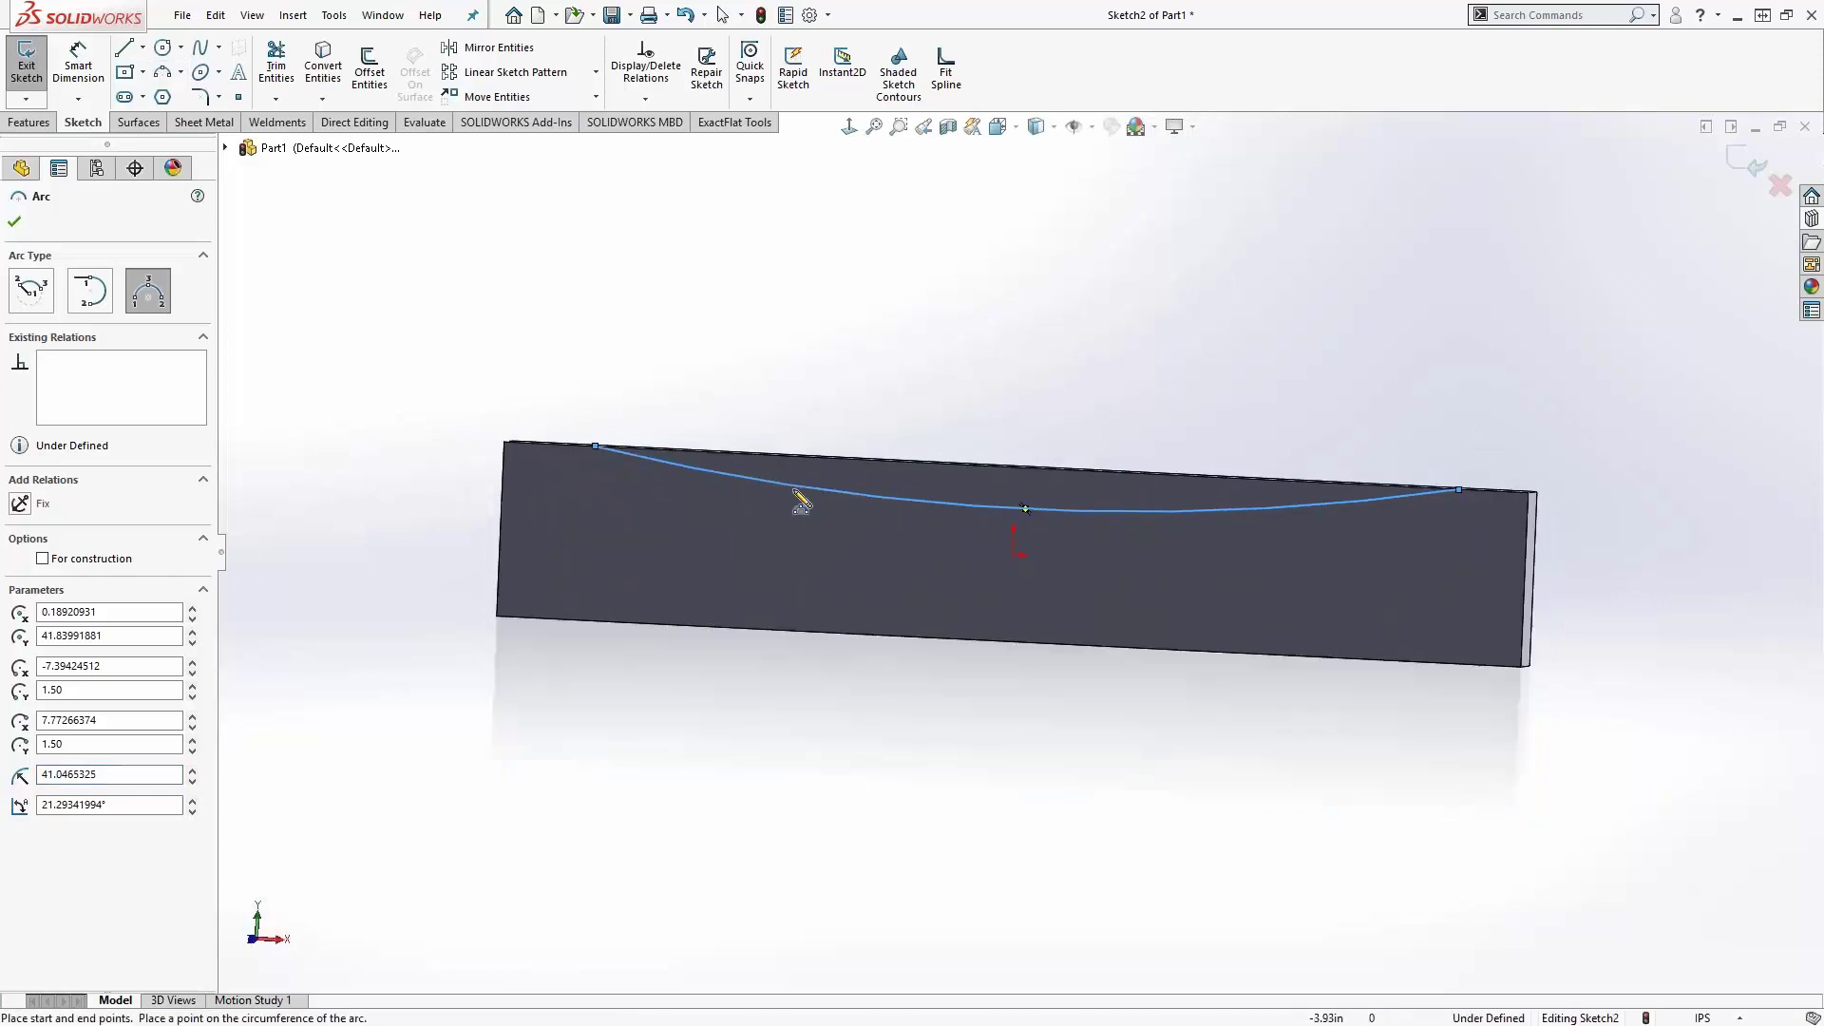
left_click(143, 48)
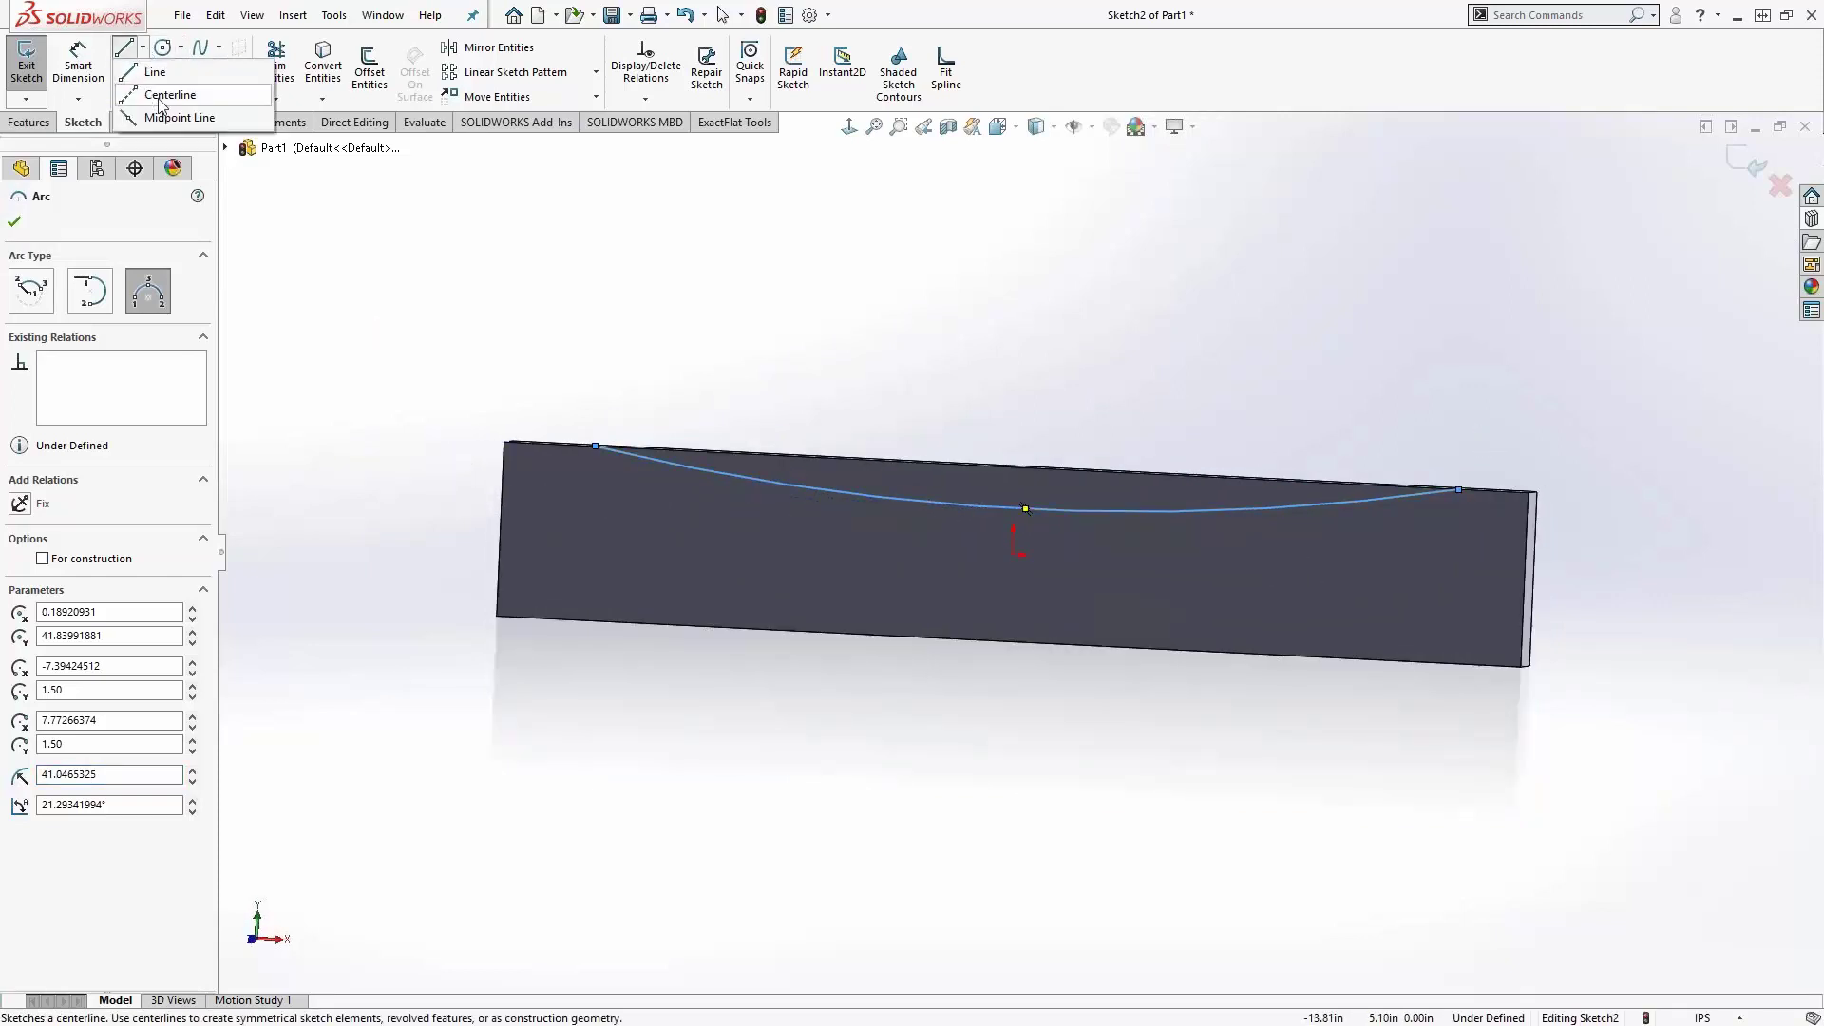
left_click(166, 88)
left_click(504, 442)
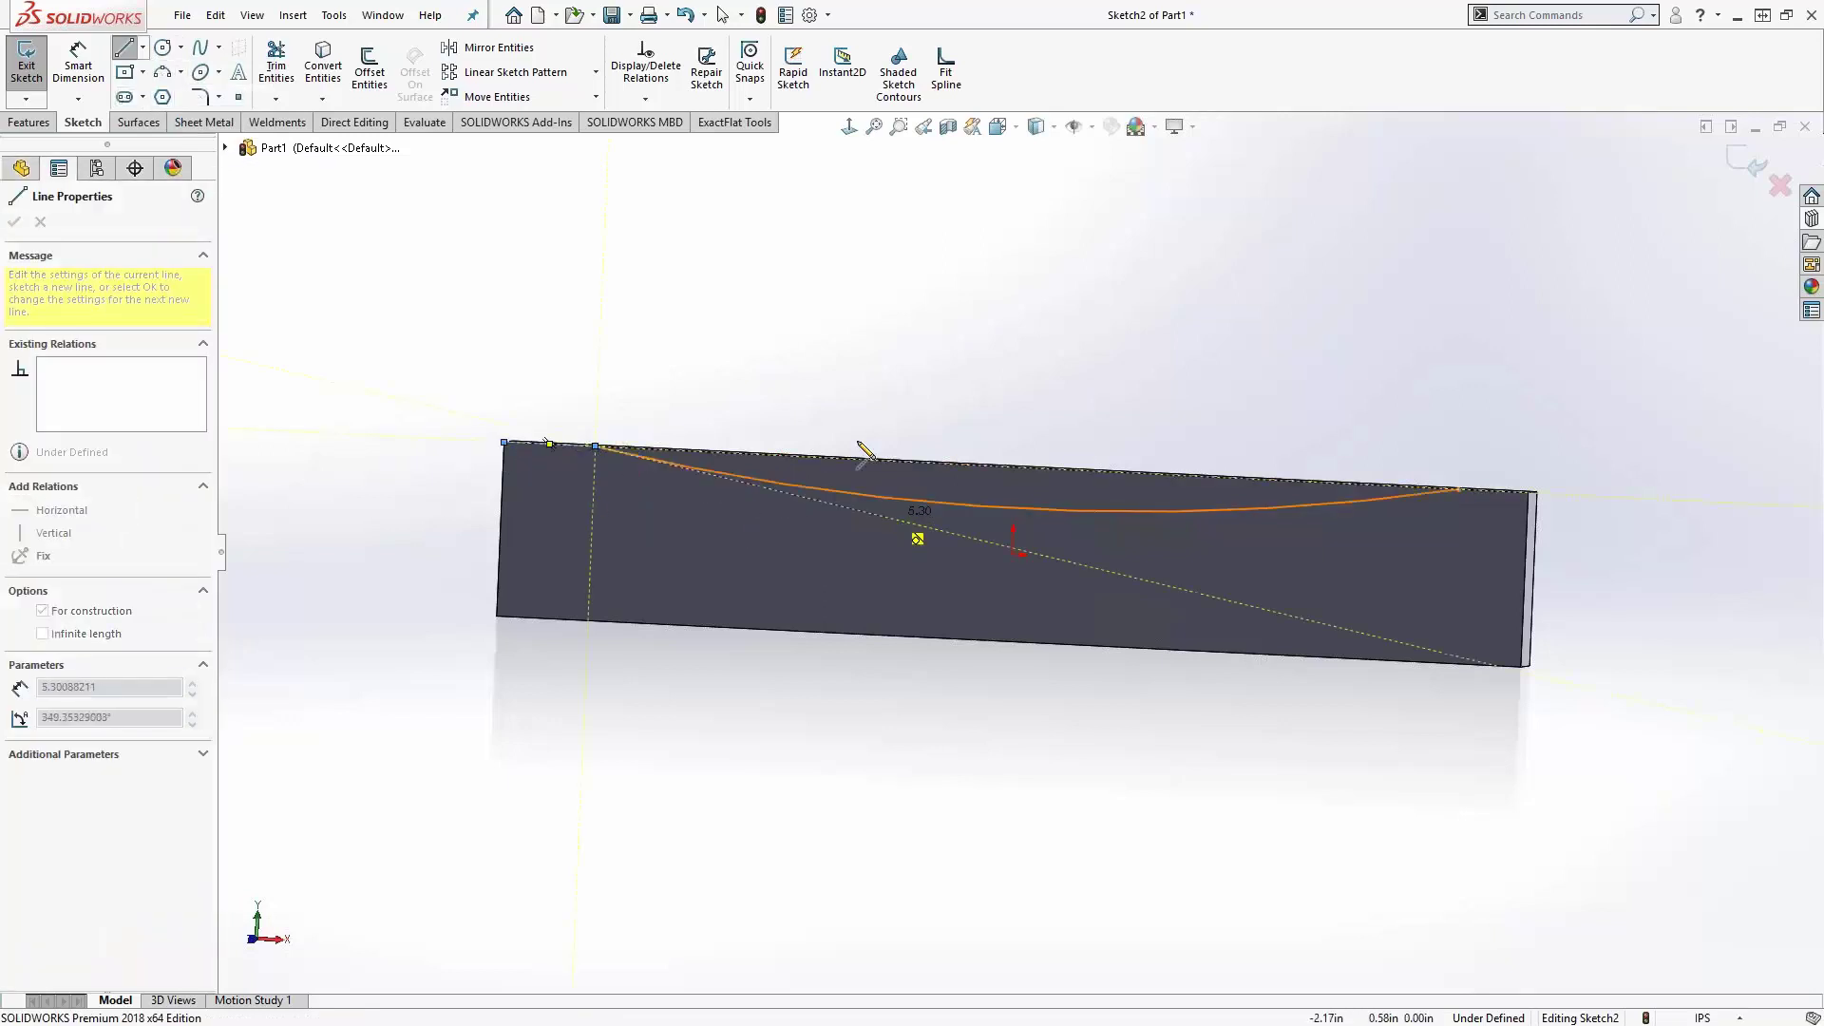
key("Escape")
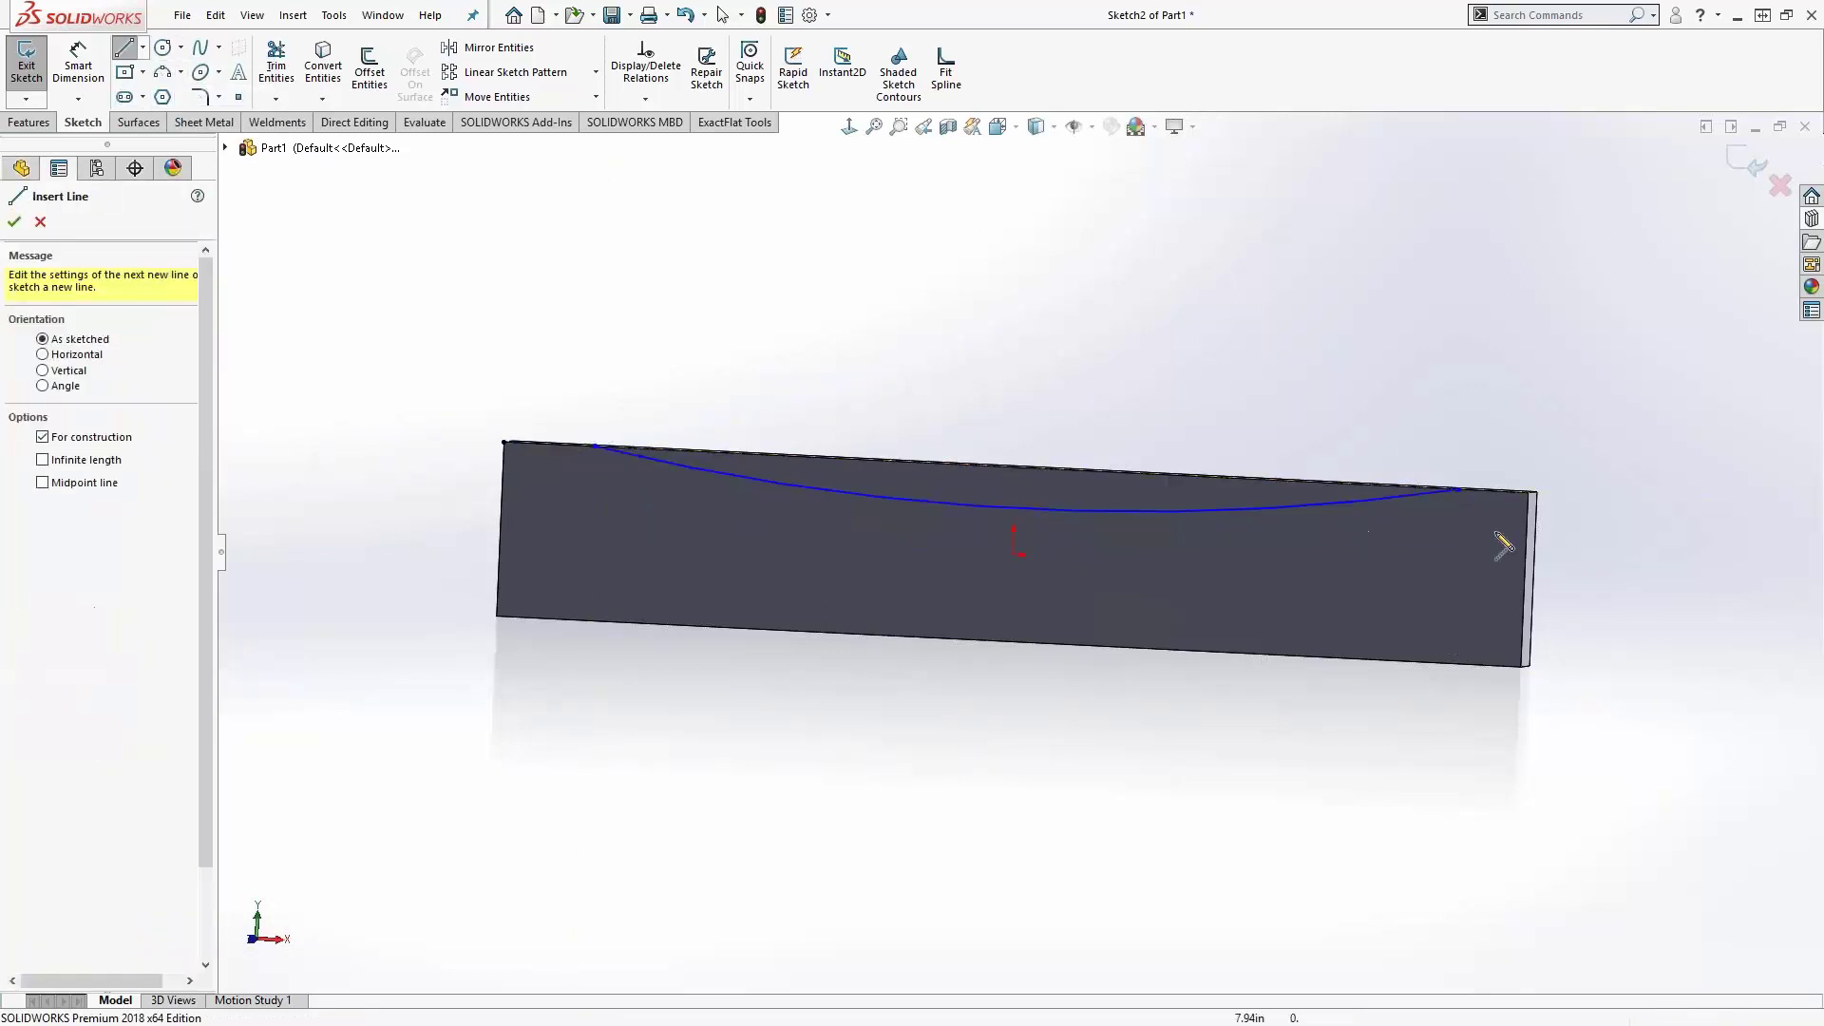
left_click(1460, 492)
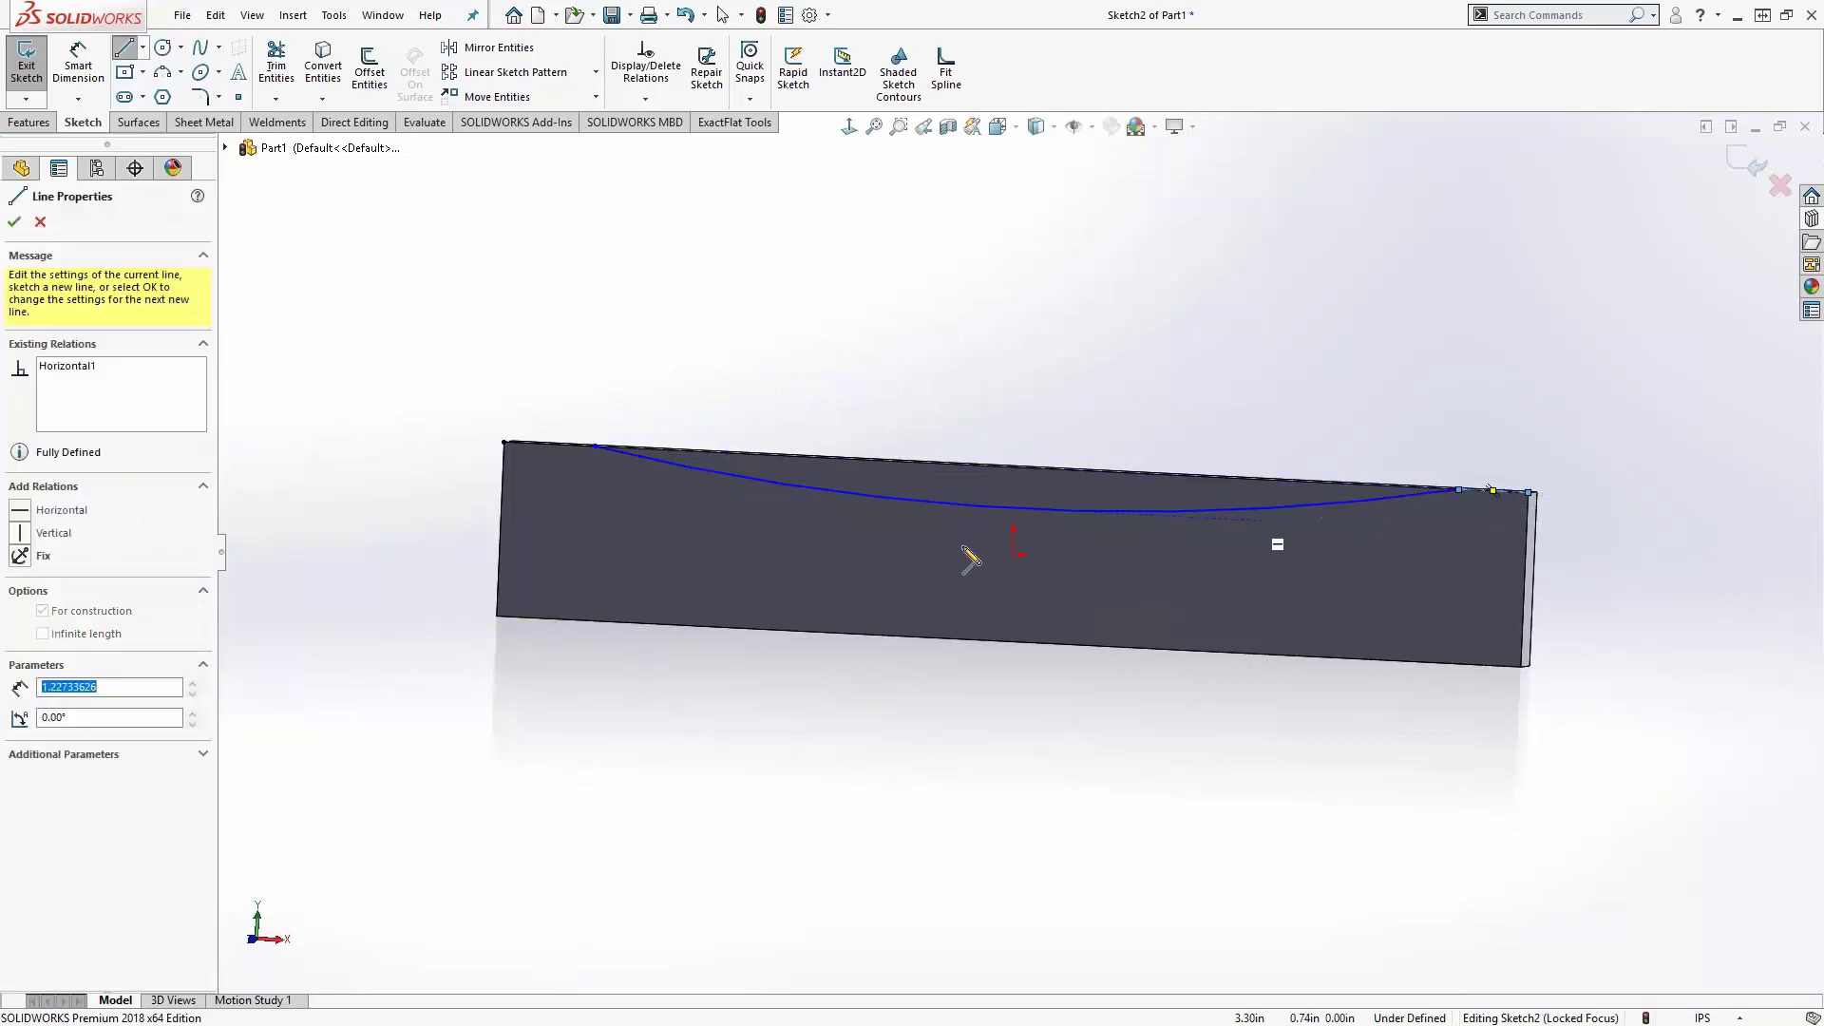
key("Escape")
key("Escape")
- Move the arc's left endpoint inward along the top edge and make the two construction lines equal in length
left_click(913, 505)
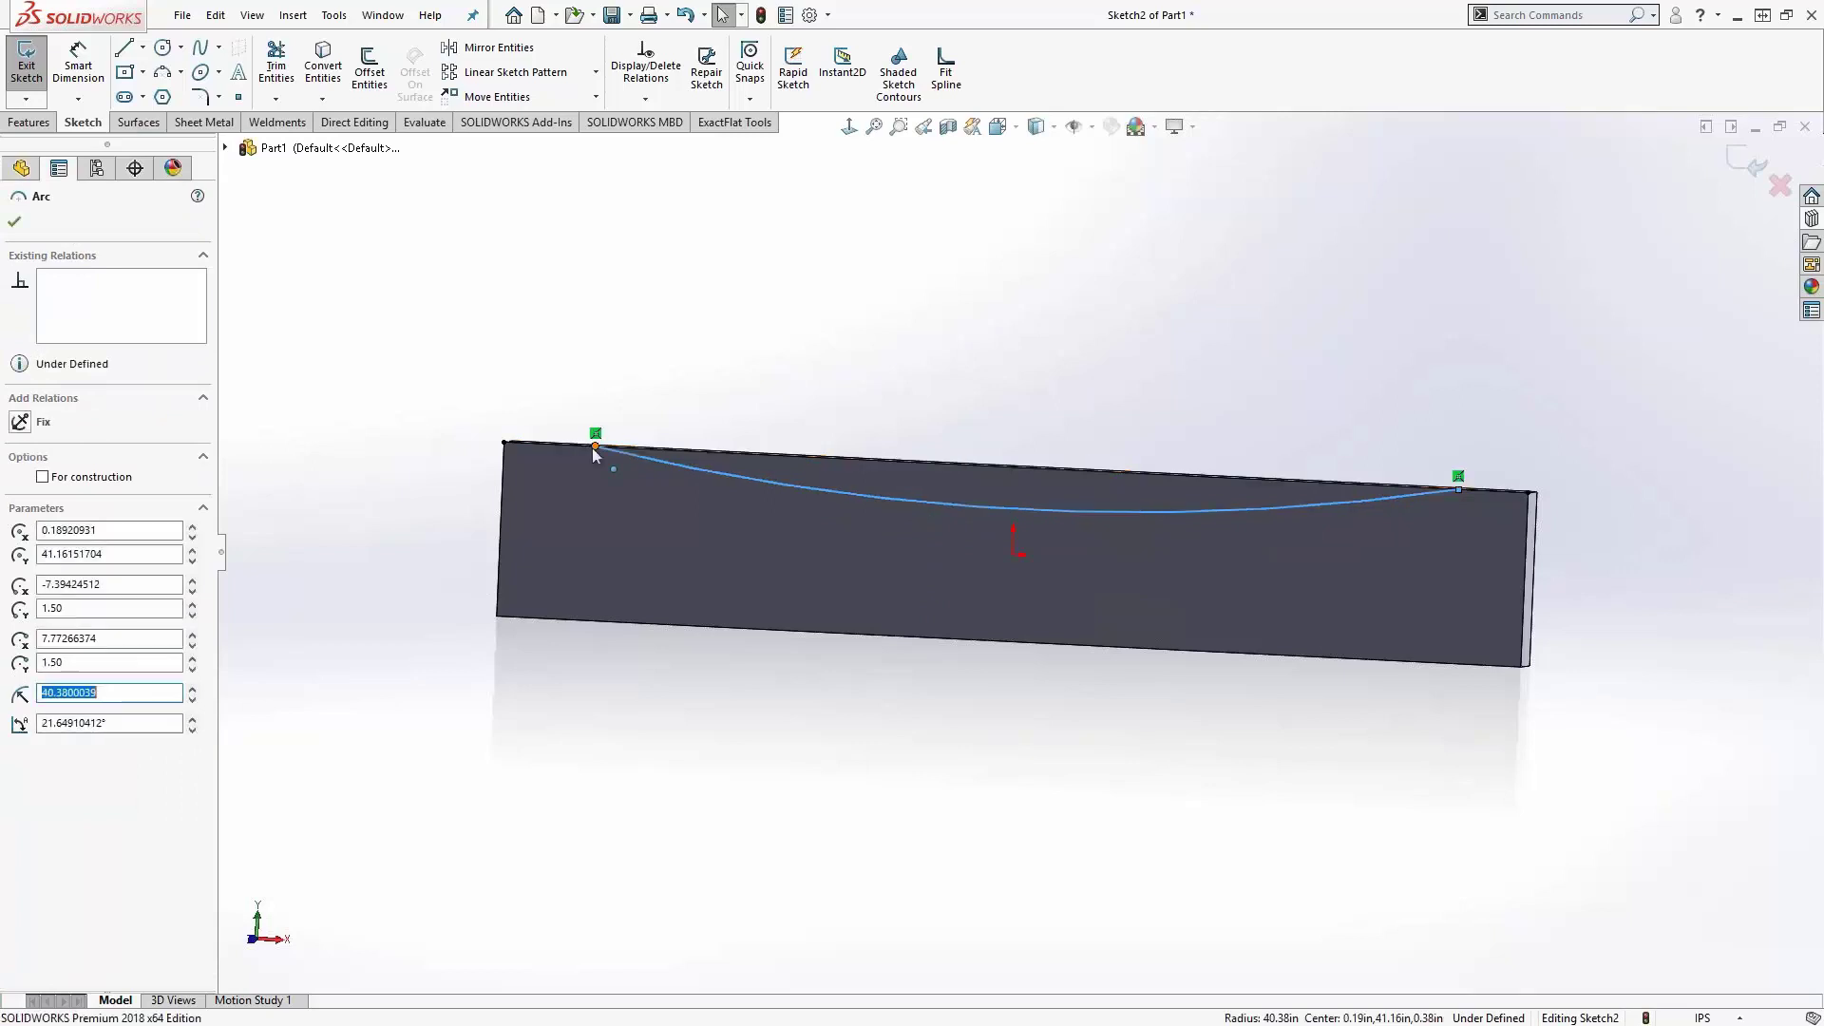
left_click_drag(595, 446, 639, 454)
left_click_drag(399, 338, 760, 705)
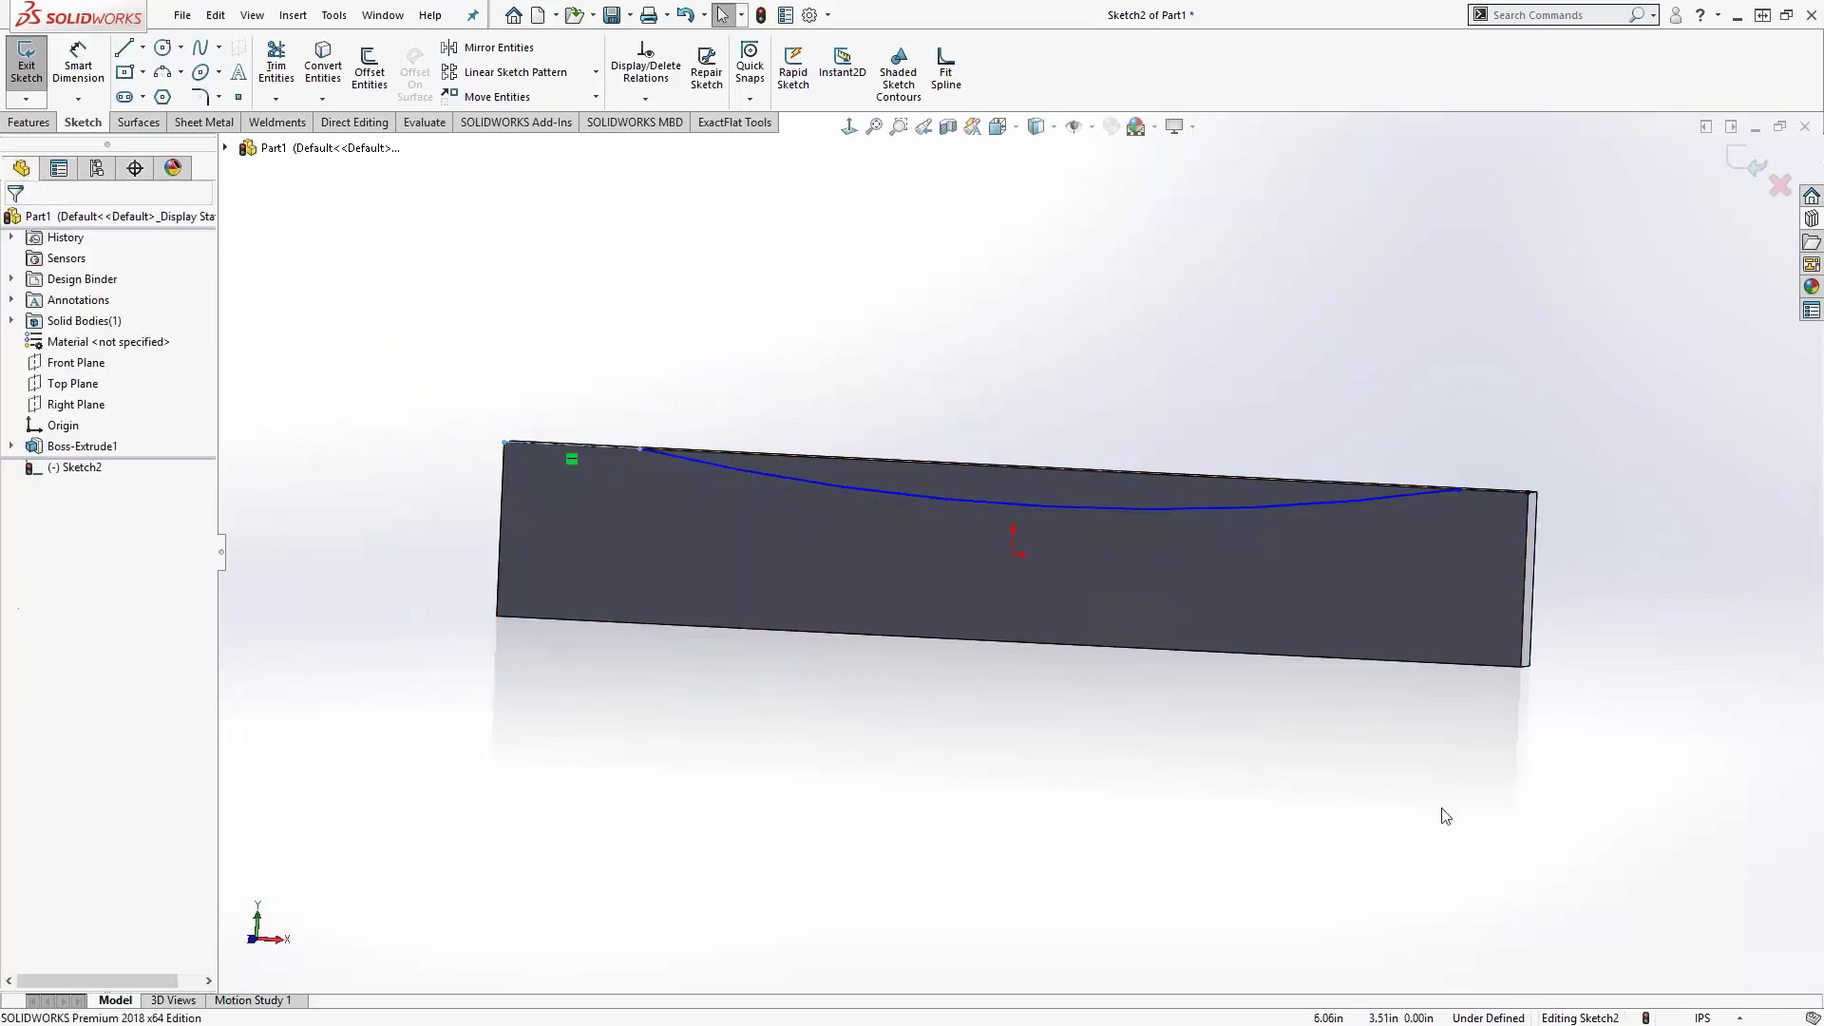
left_click_drag(1365, 368, 1618, 815, "ctrl")
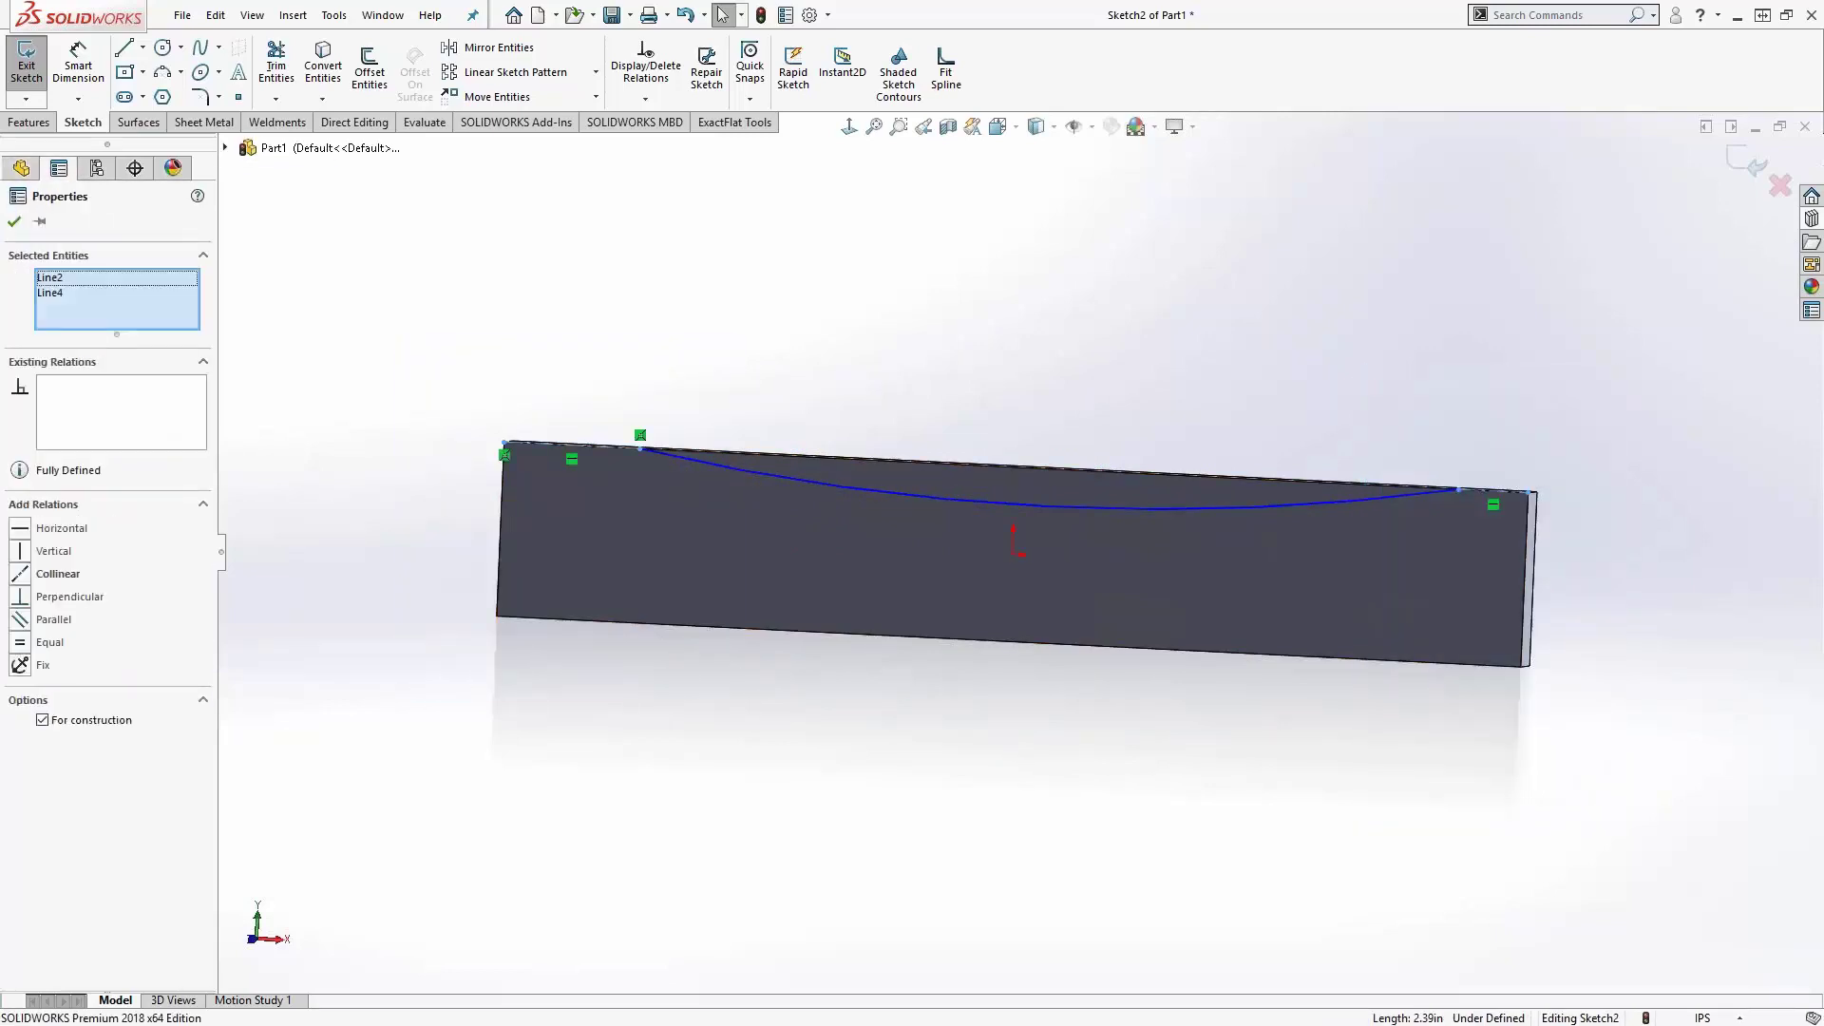
left_click(20, 642)
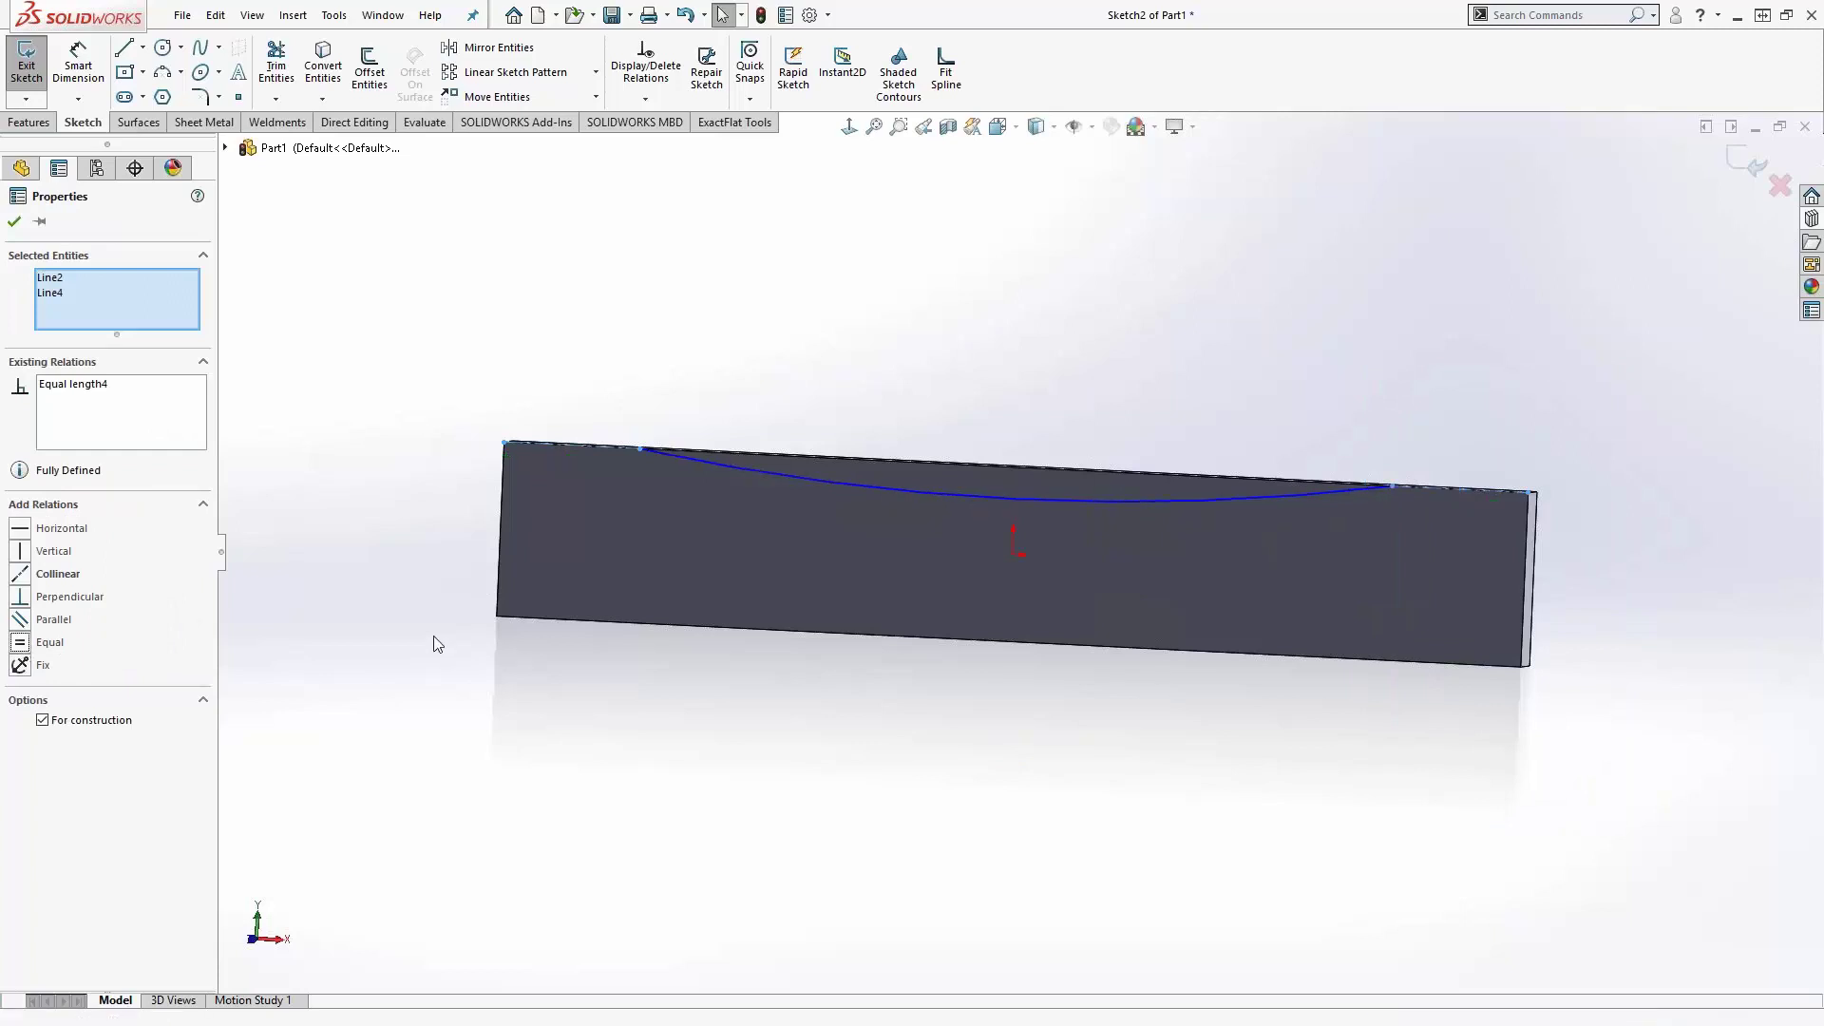
- Move the arc's left endpoint outward along the top edge to test the equal-length relation
left_click(435, 639)
left_click_drag(639, 447, 570, 470)
left_click(492, 415)
- Dimension the left construction line between the board's corner and the arc's endpoint at 1.5 in
key("d")
left_click(532, 442)
left_click(410, 366)
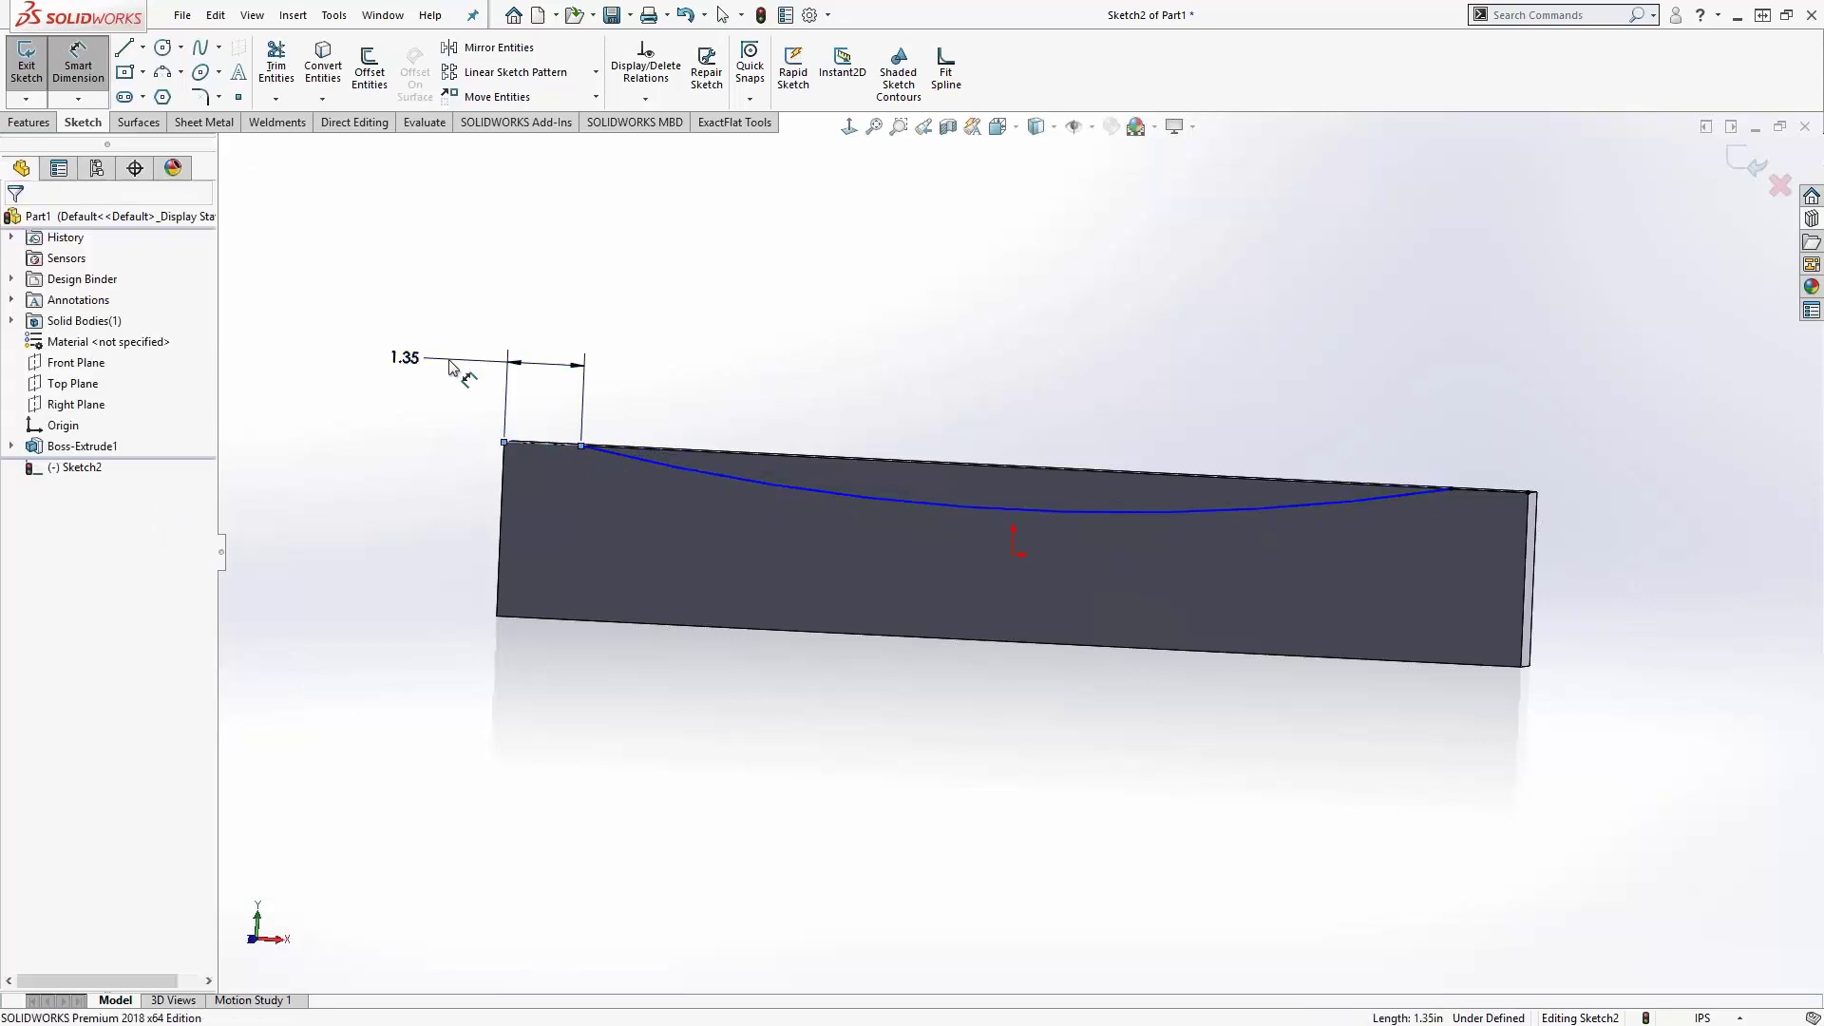
double_click(450, 368)
key("Escape")
left_click_drag(580, 442, 590, 443)
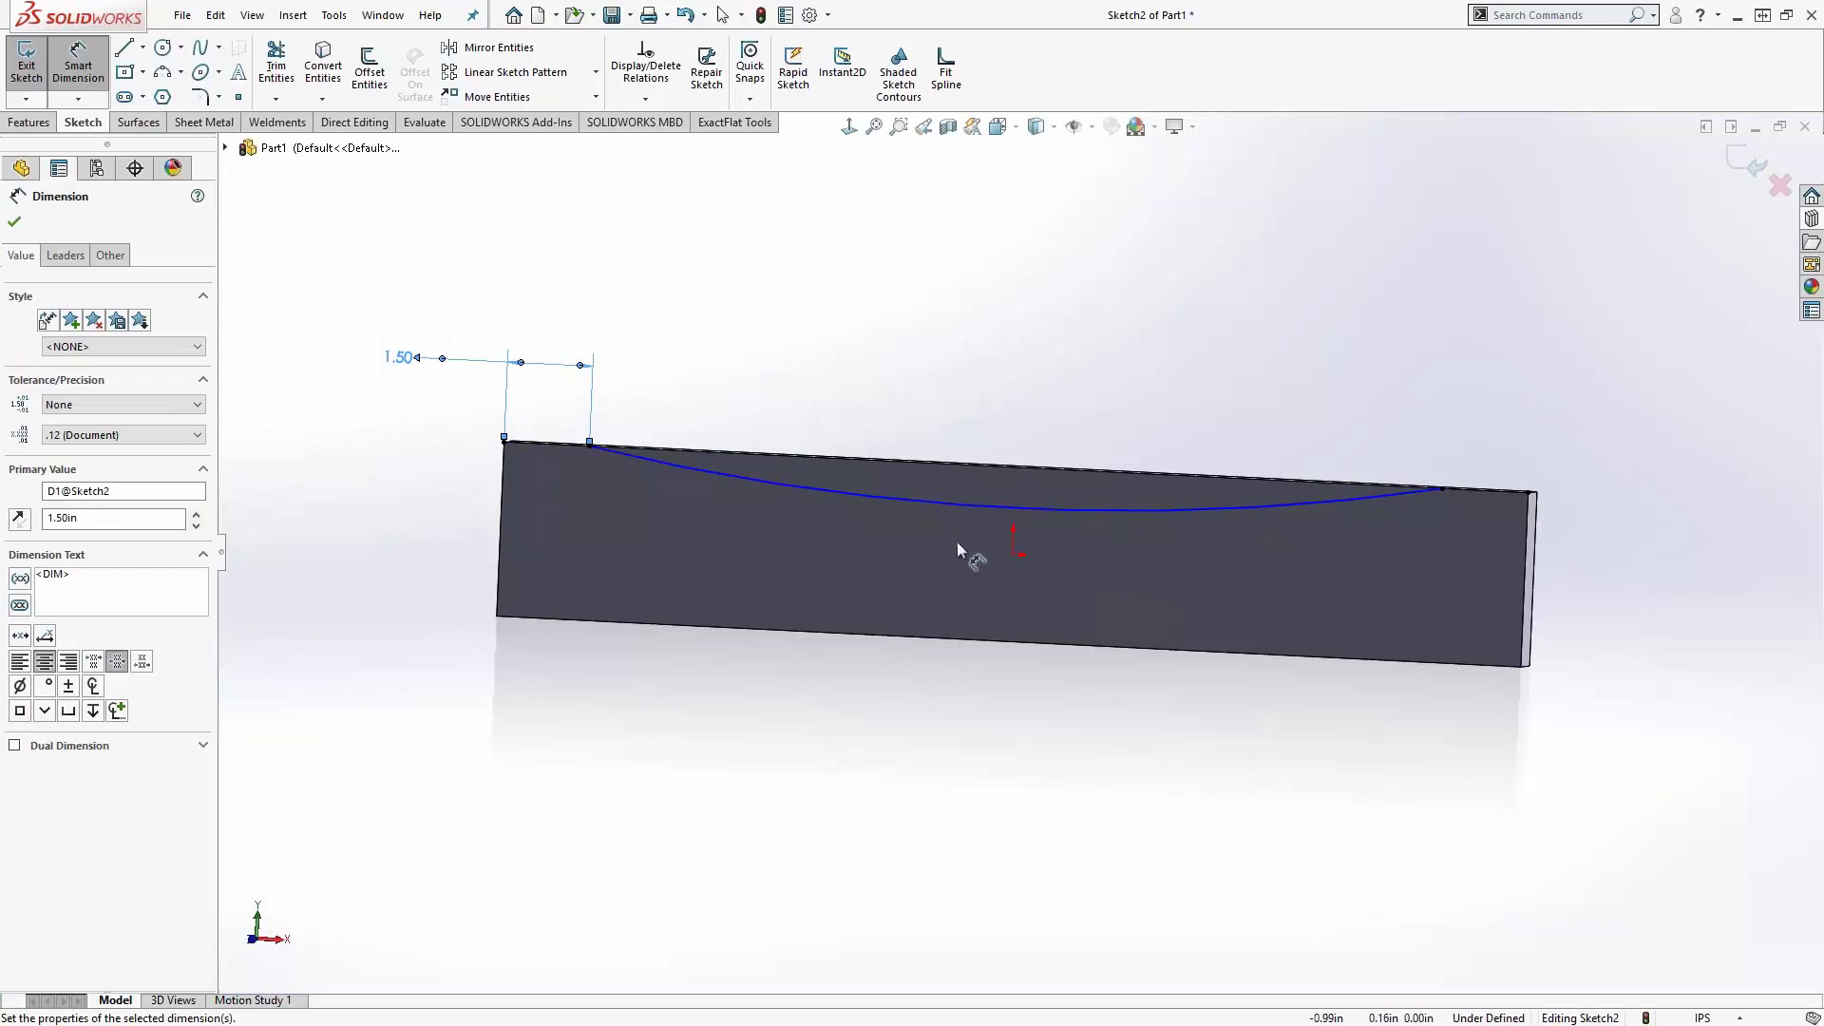
- Dimension the arc's maximum depth below the board's top edge at 0.5 in
left_click(996, 468)
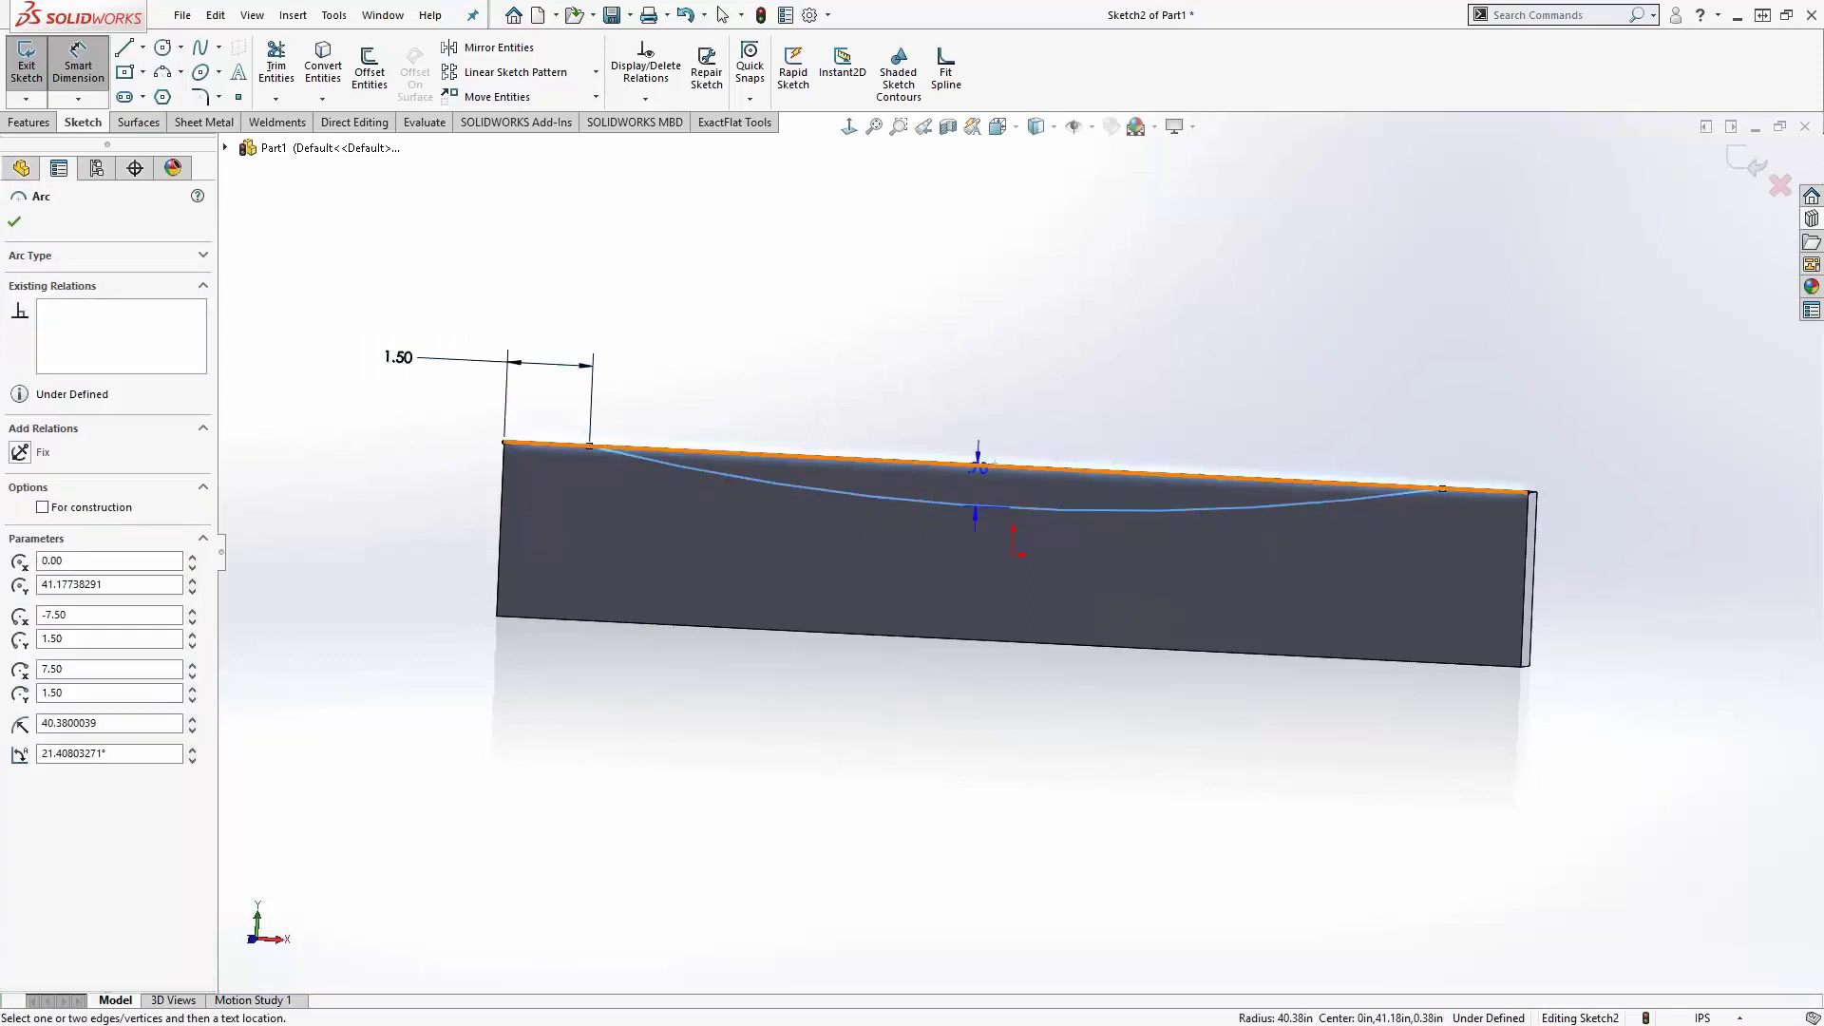
left_click(983, 465)
left_click(793, 342)
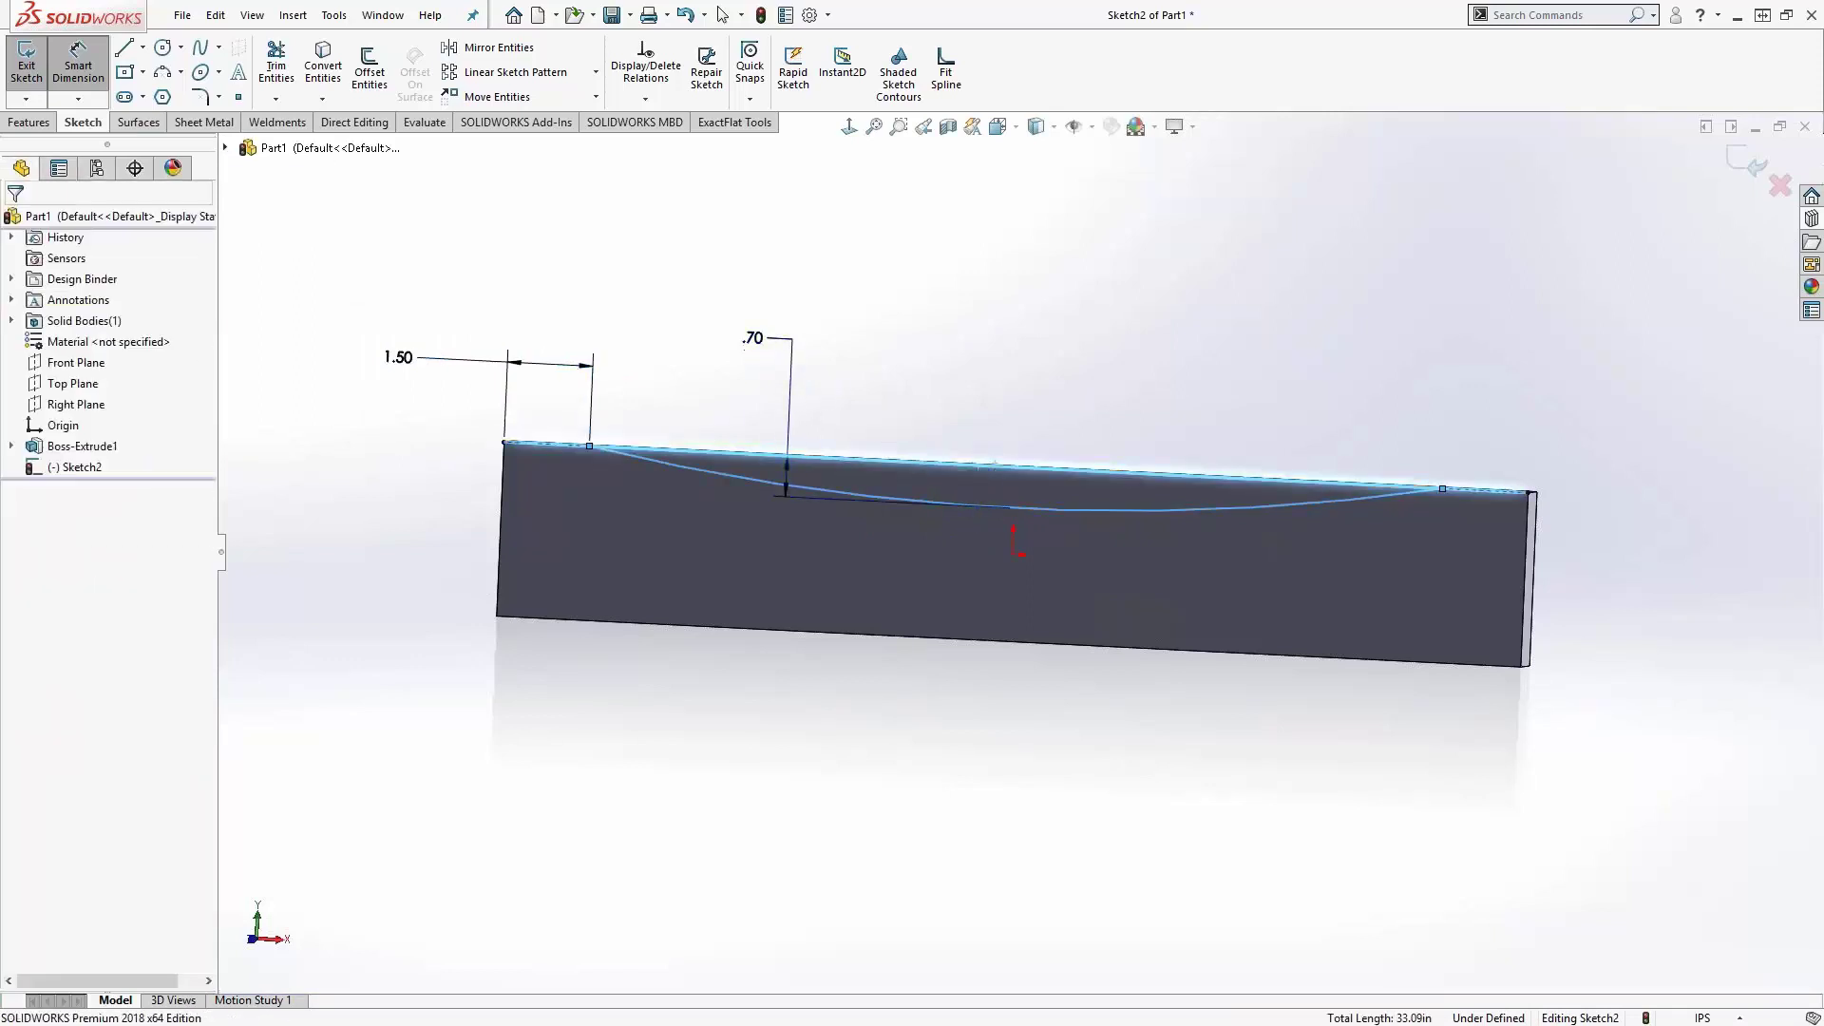
type(".5")
key("Return")
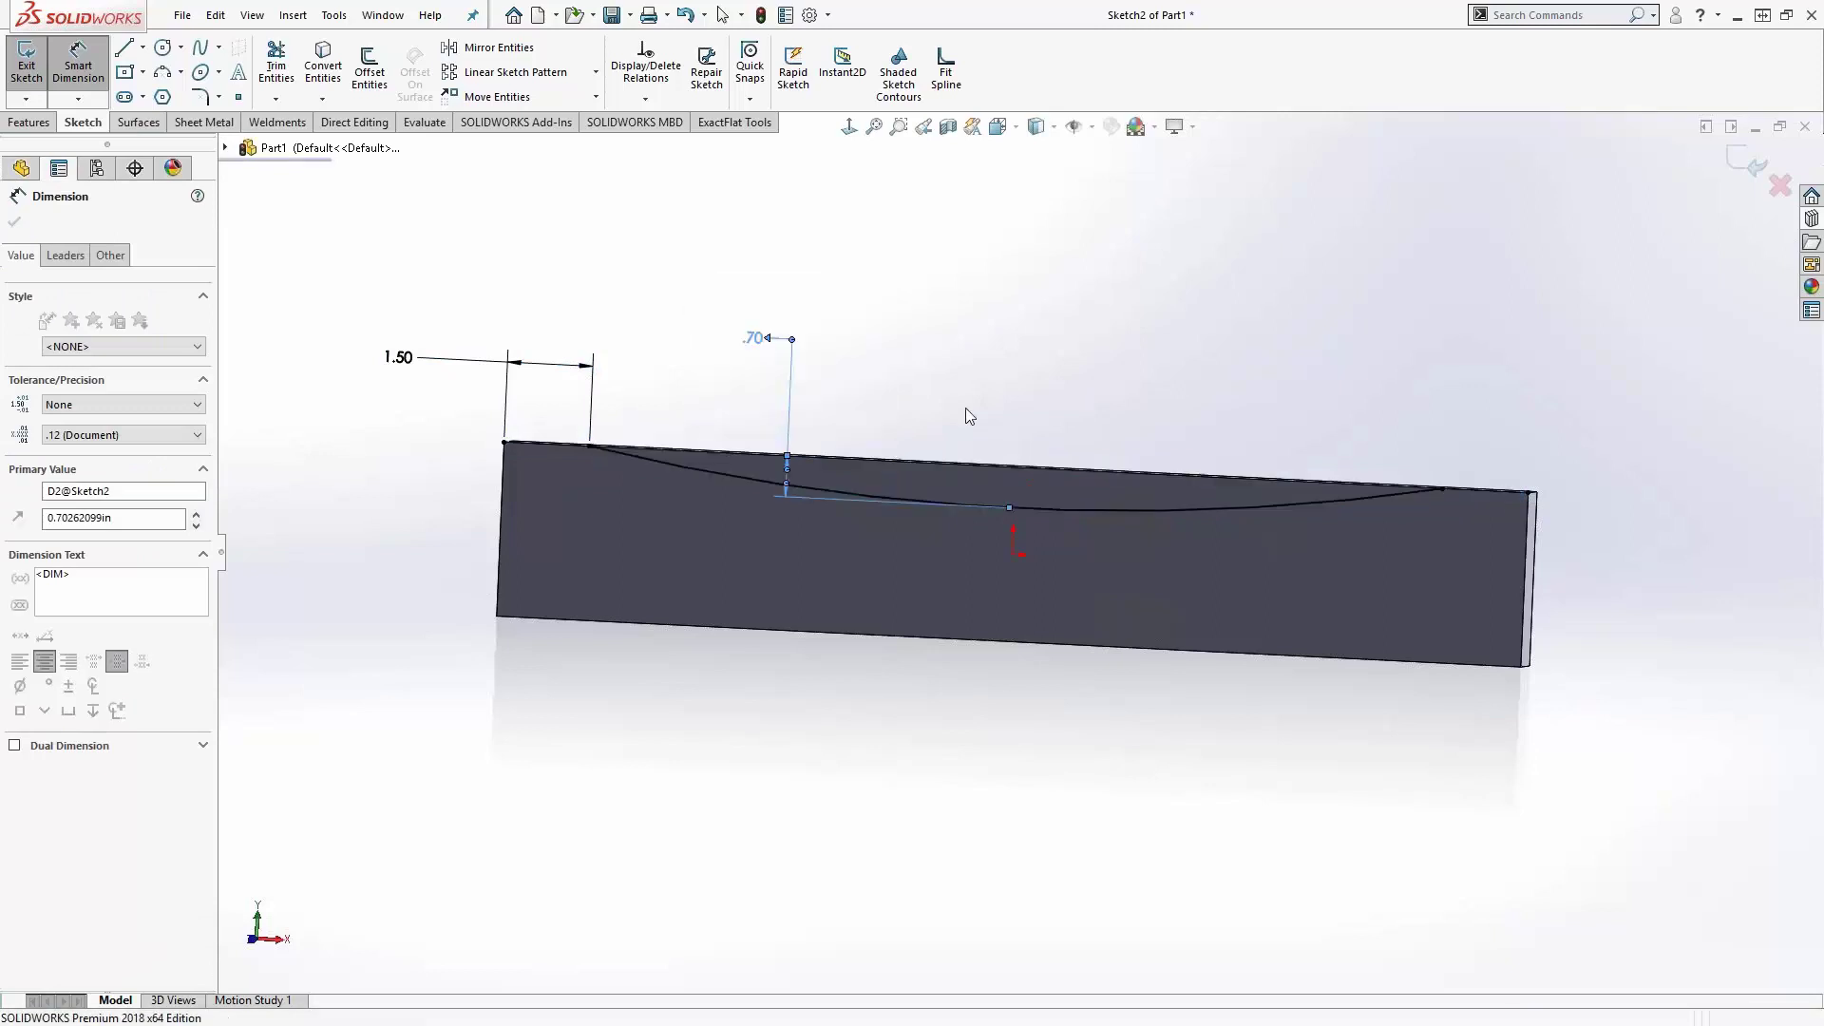
- Cut-extrude the curved profile with the Through All - Both end condition and accept it
left_click(32, 124)
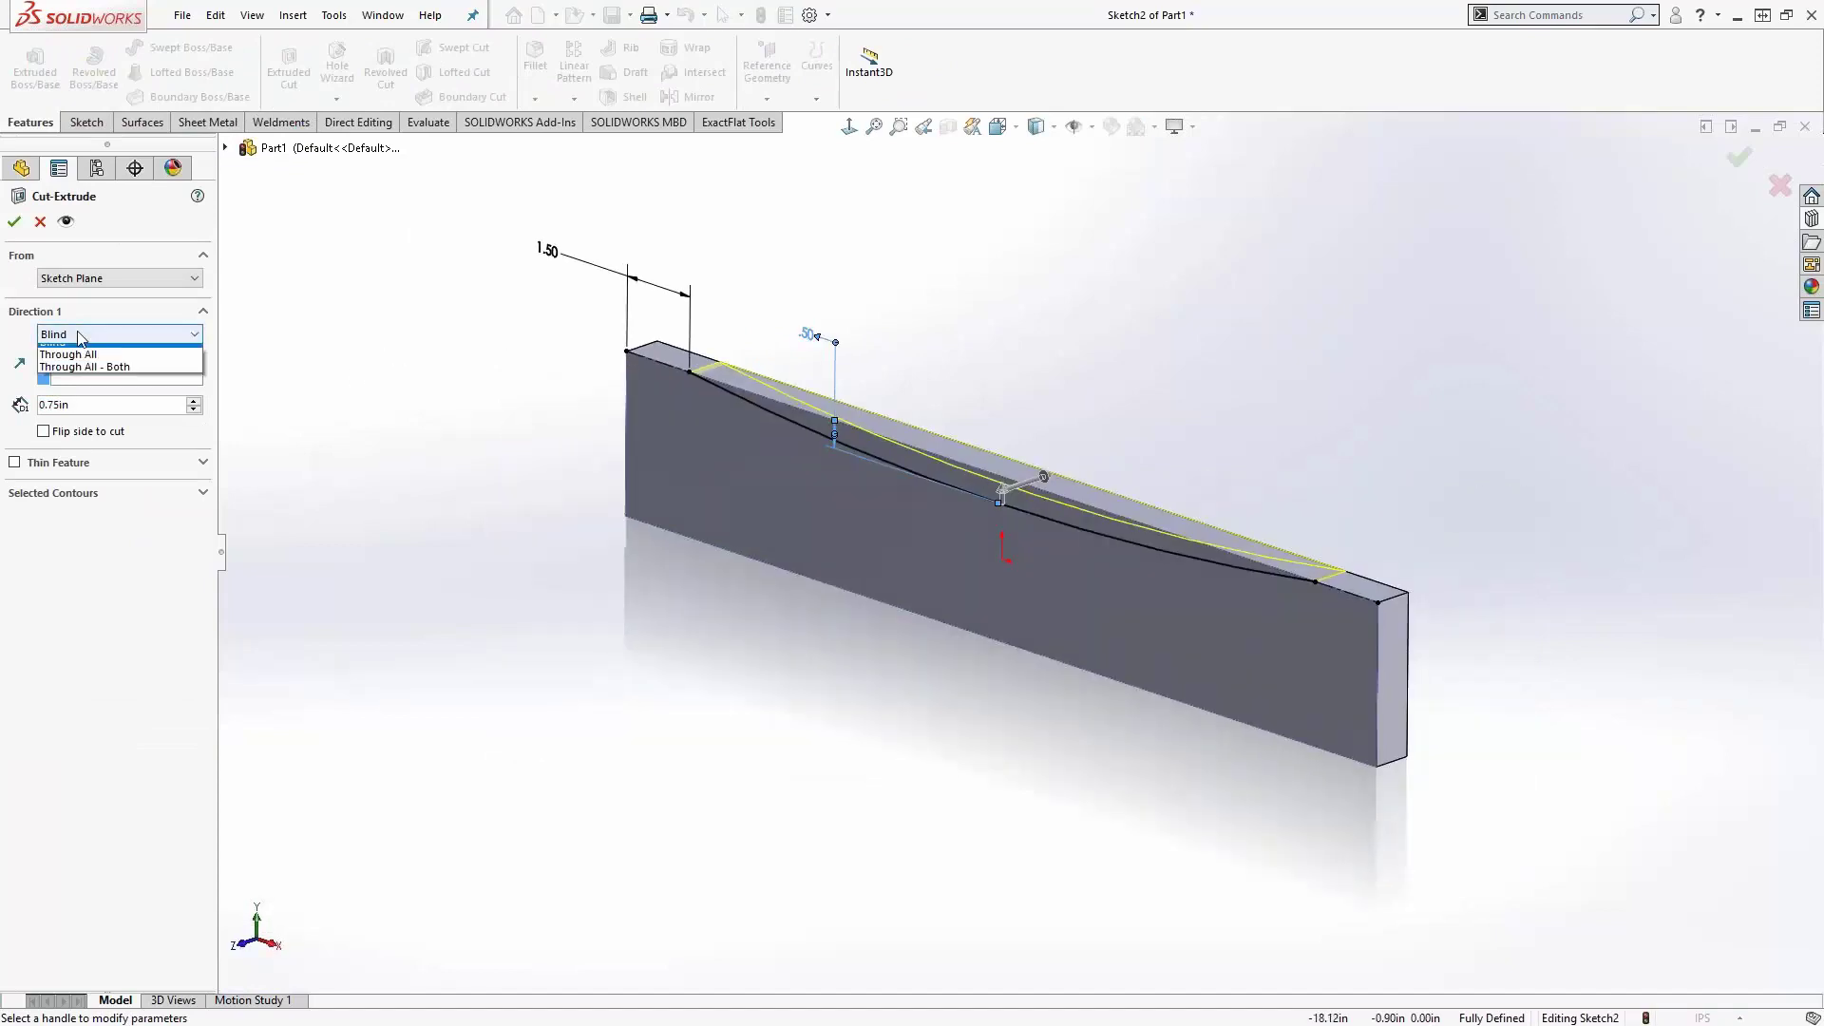
left_click(88, 374)
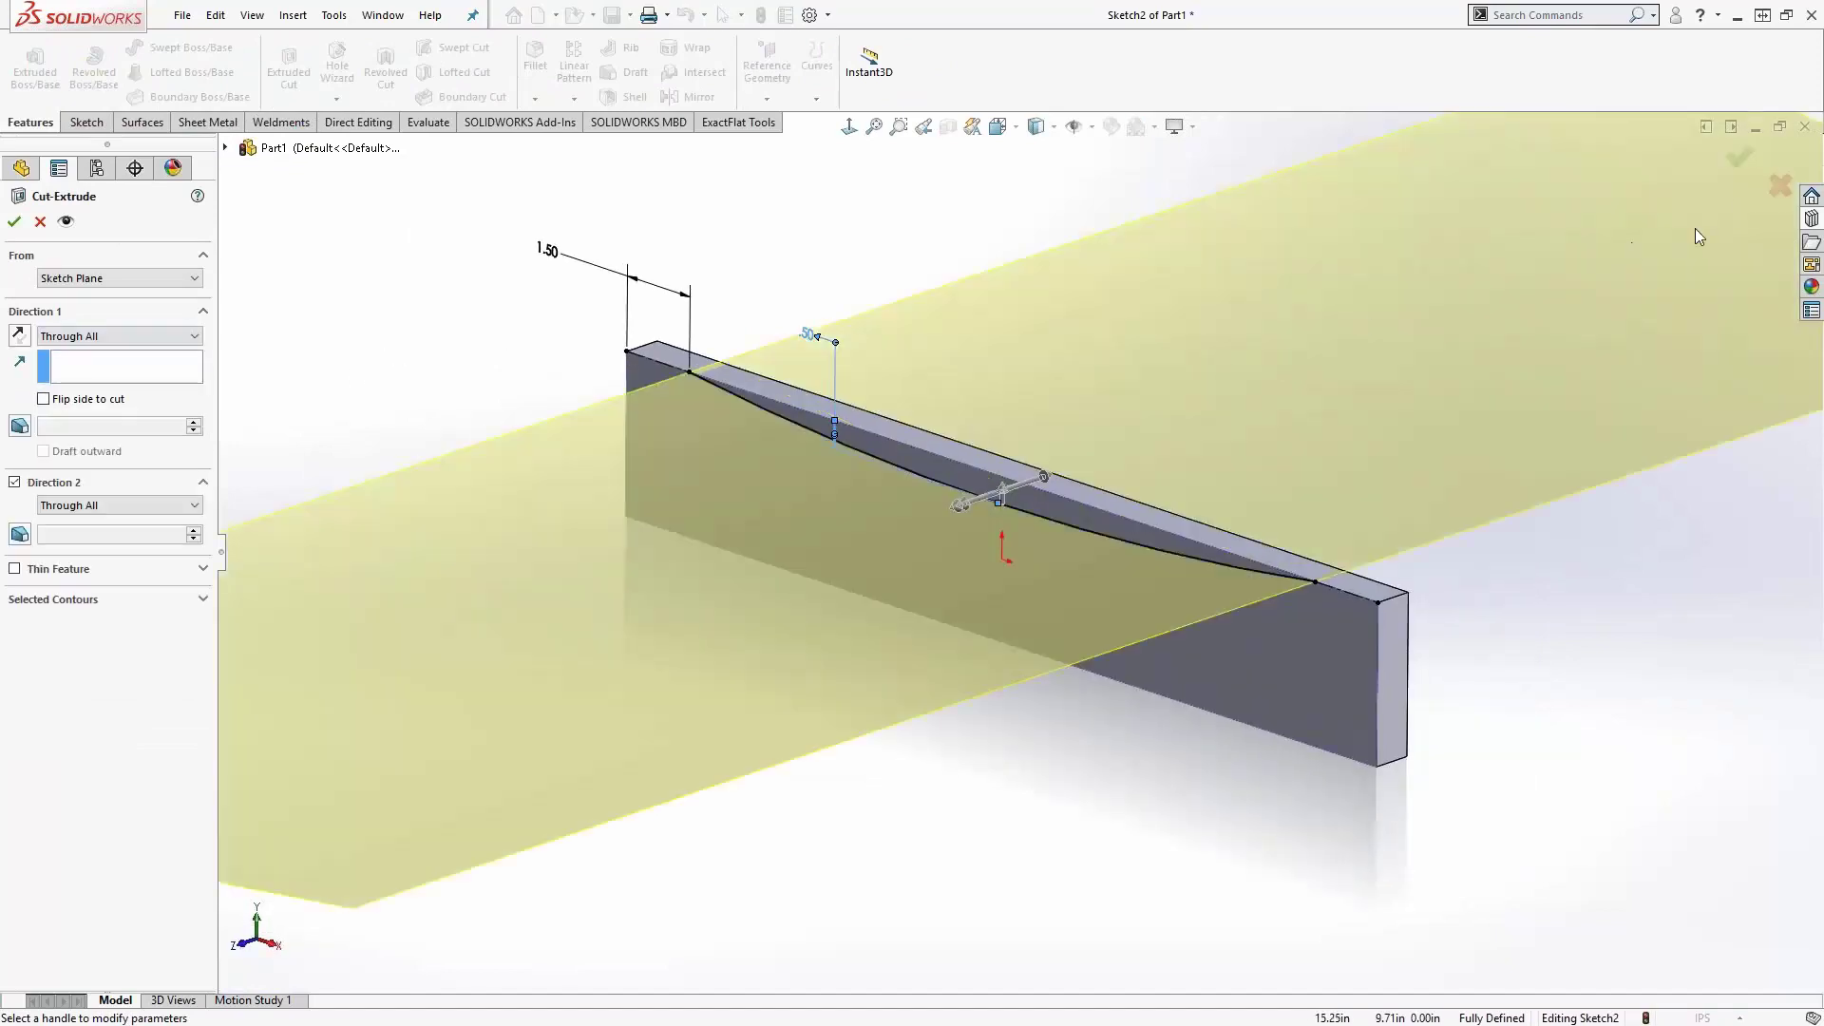
left_click(1742, 164)
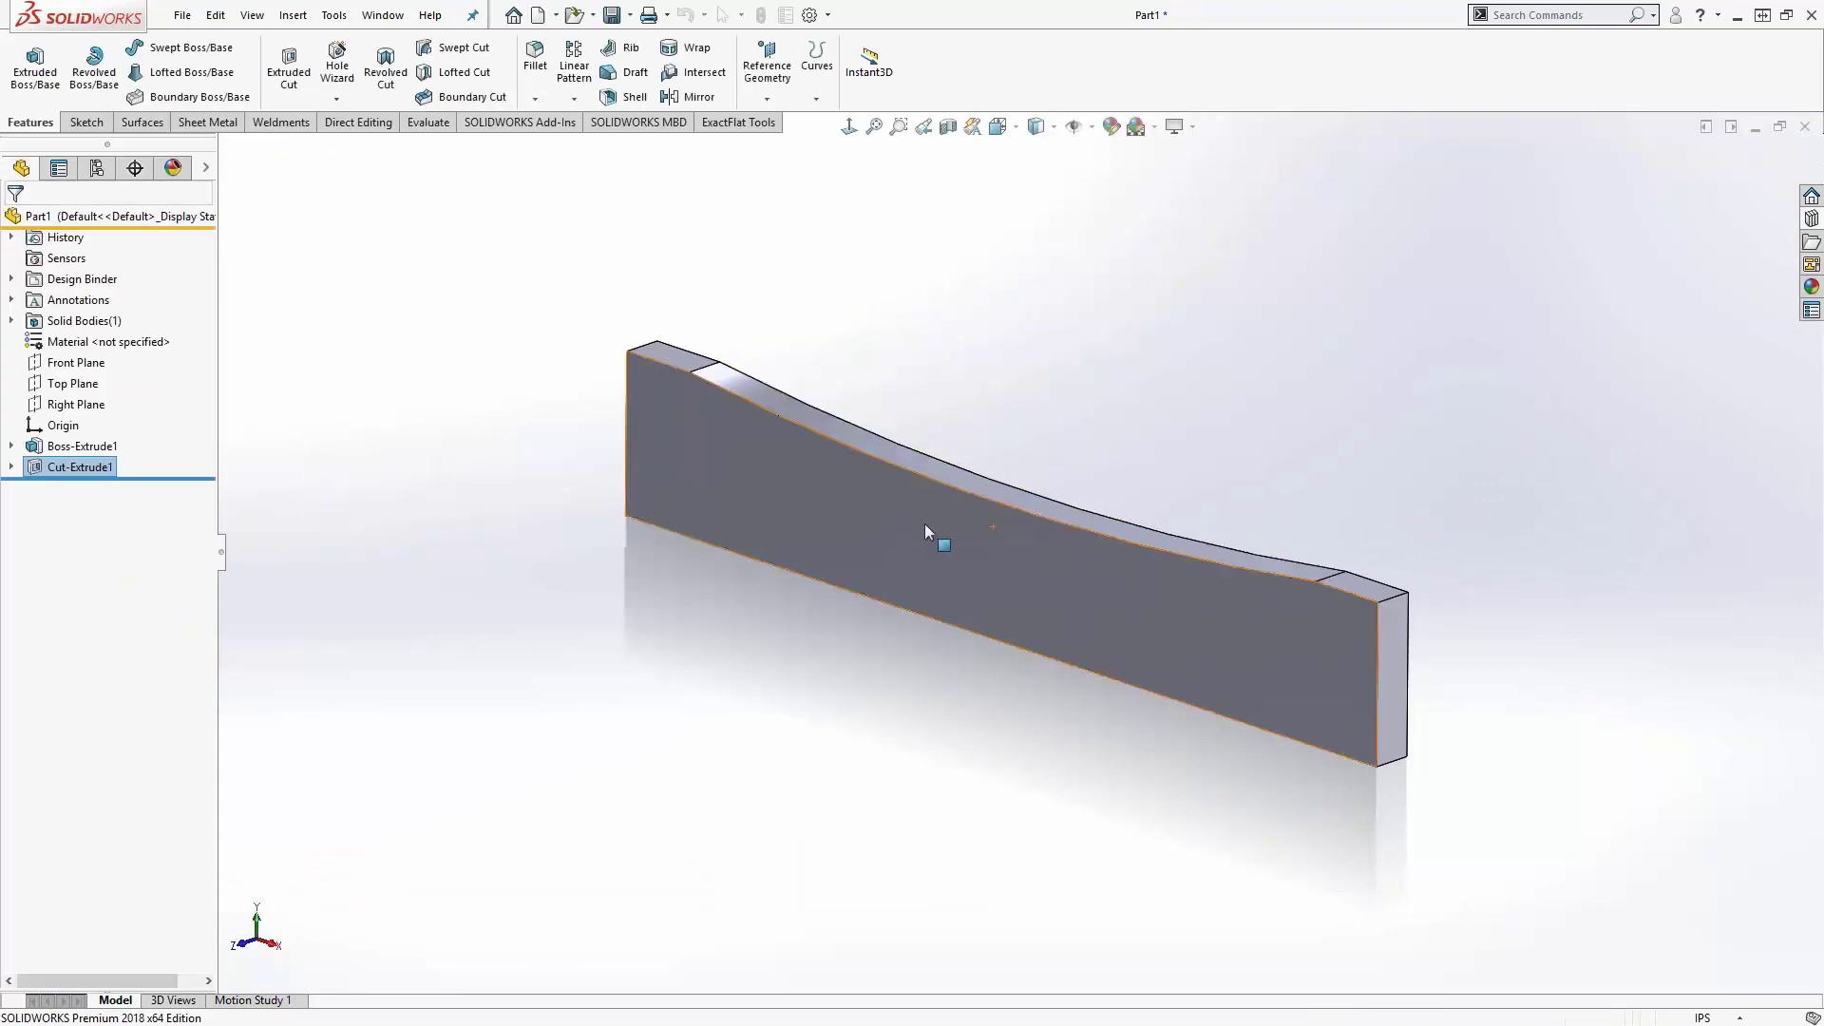
- Sketch a center rectangle about 0.25 by 1.01 in on the board's right end face, centred on the origin
middle_click_drag(962, 425, 921, 497)
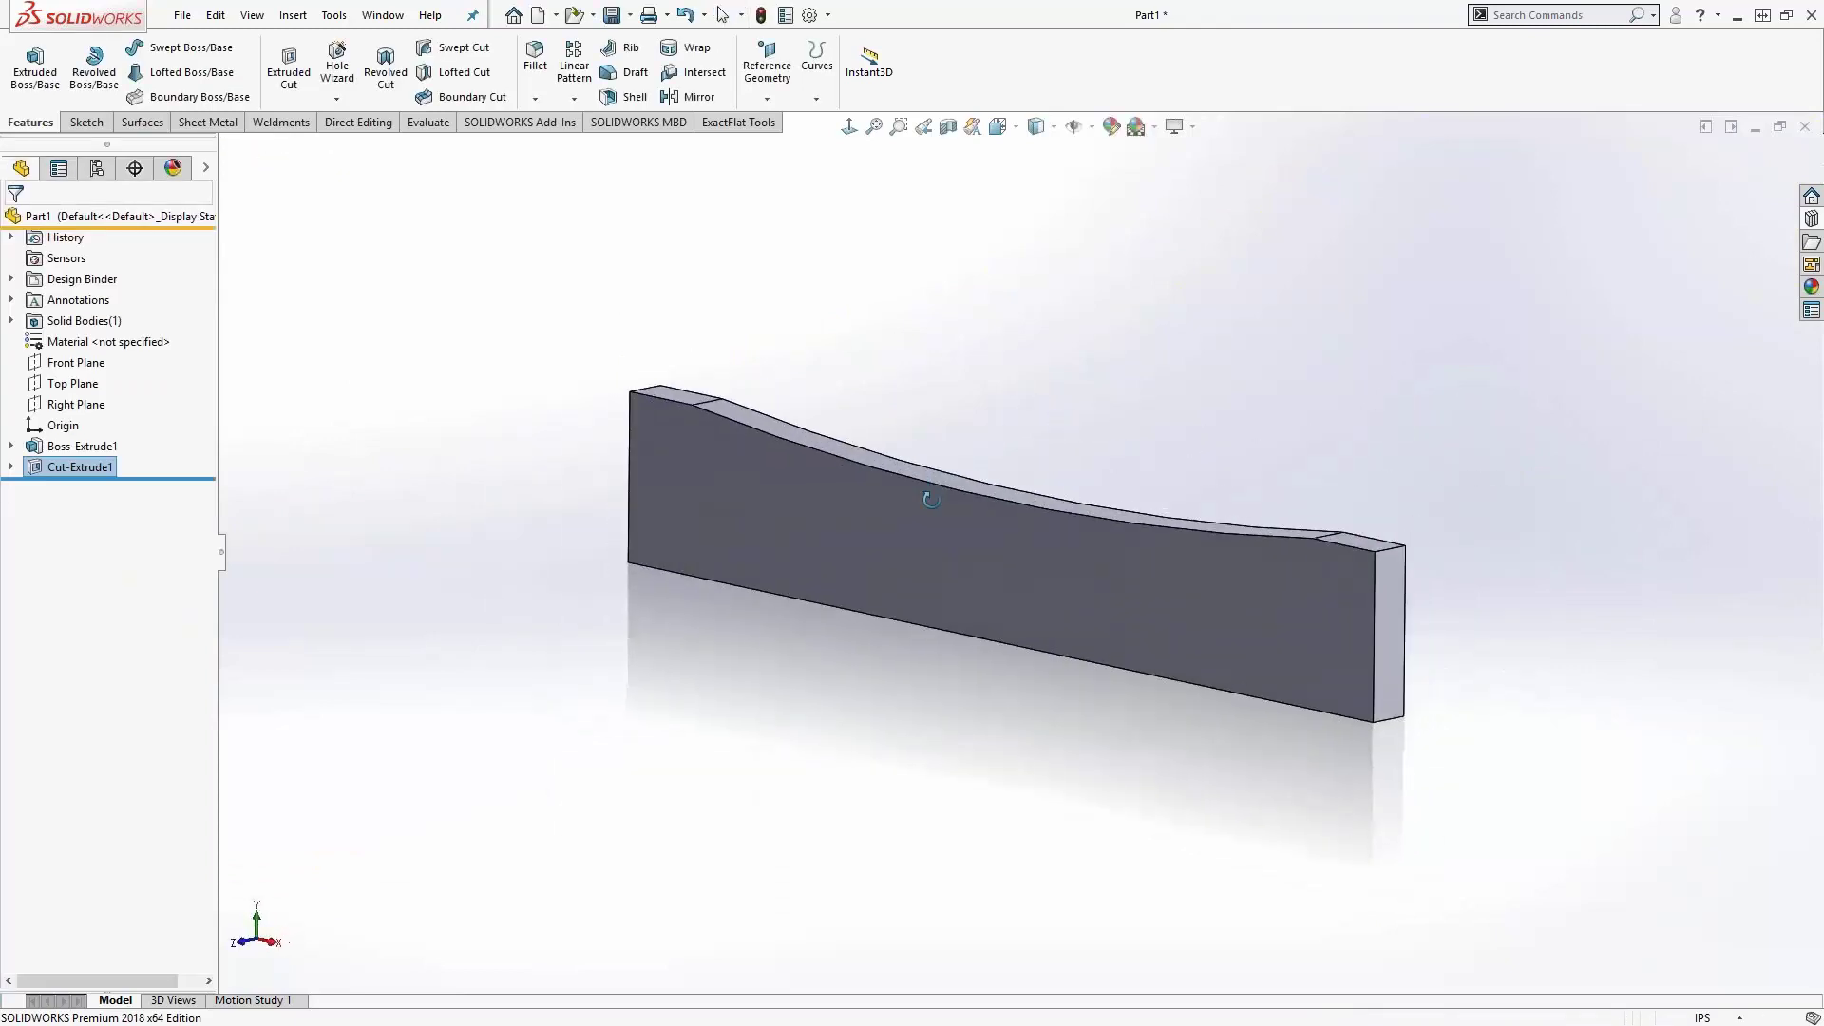
left_click(1377, 610)
left_click(95, 122)
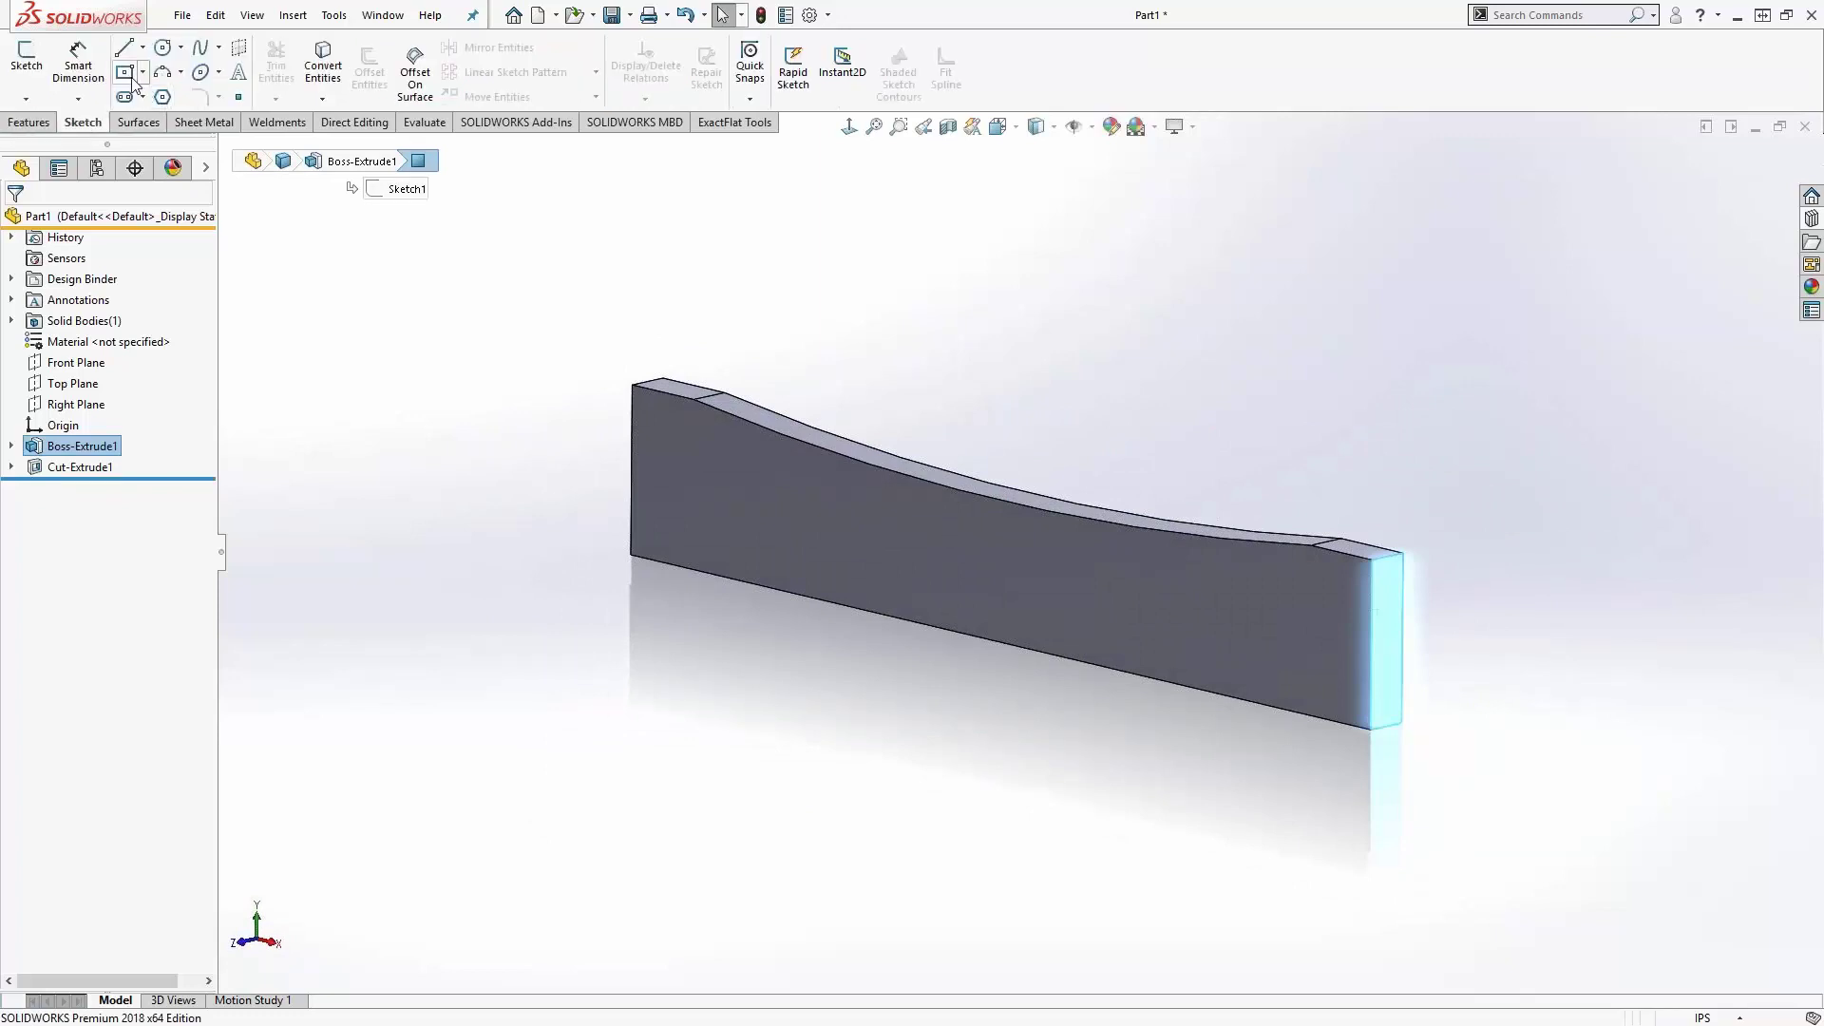
left_click(125, 71)
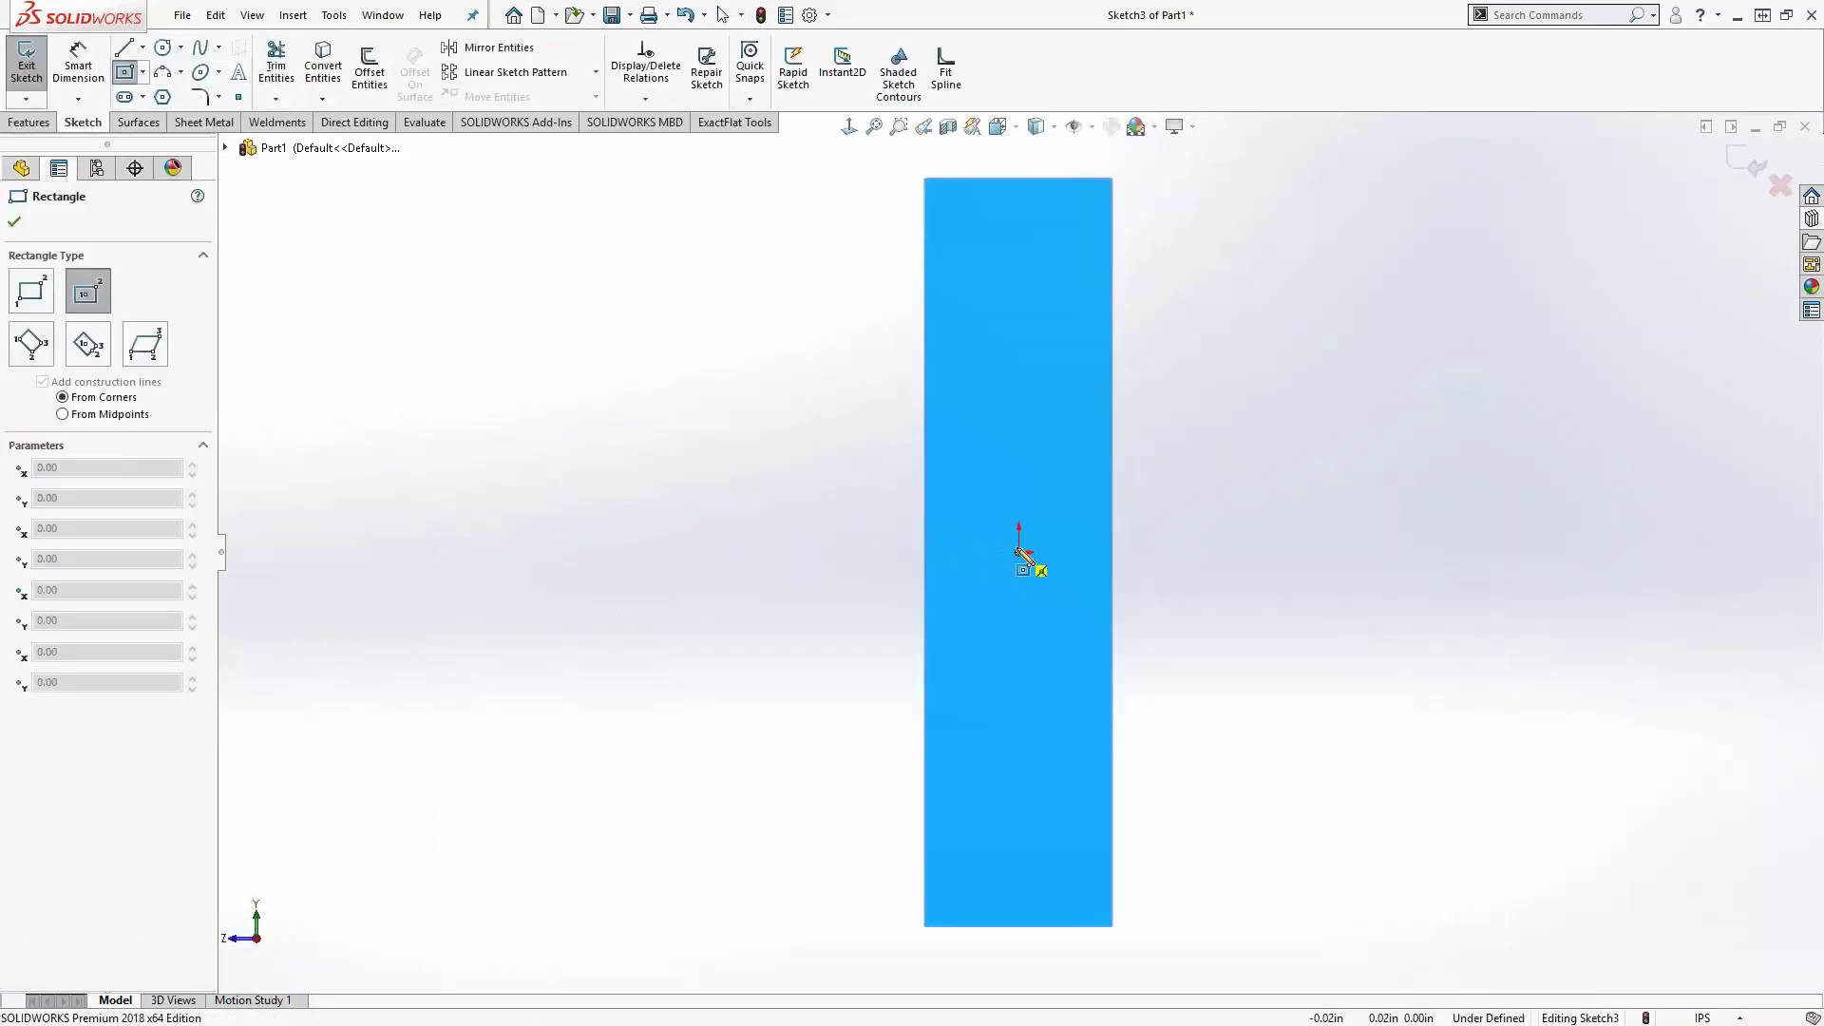
left_click(1019, 552)
left_click(1050, 678)
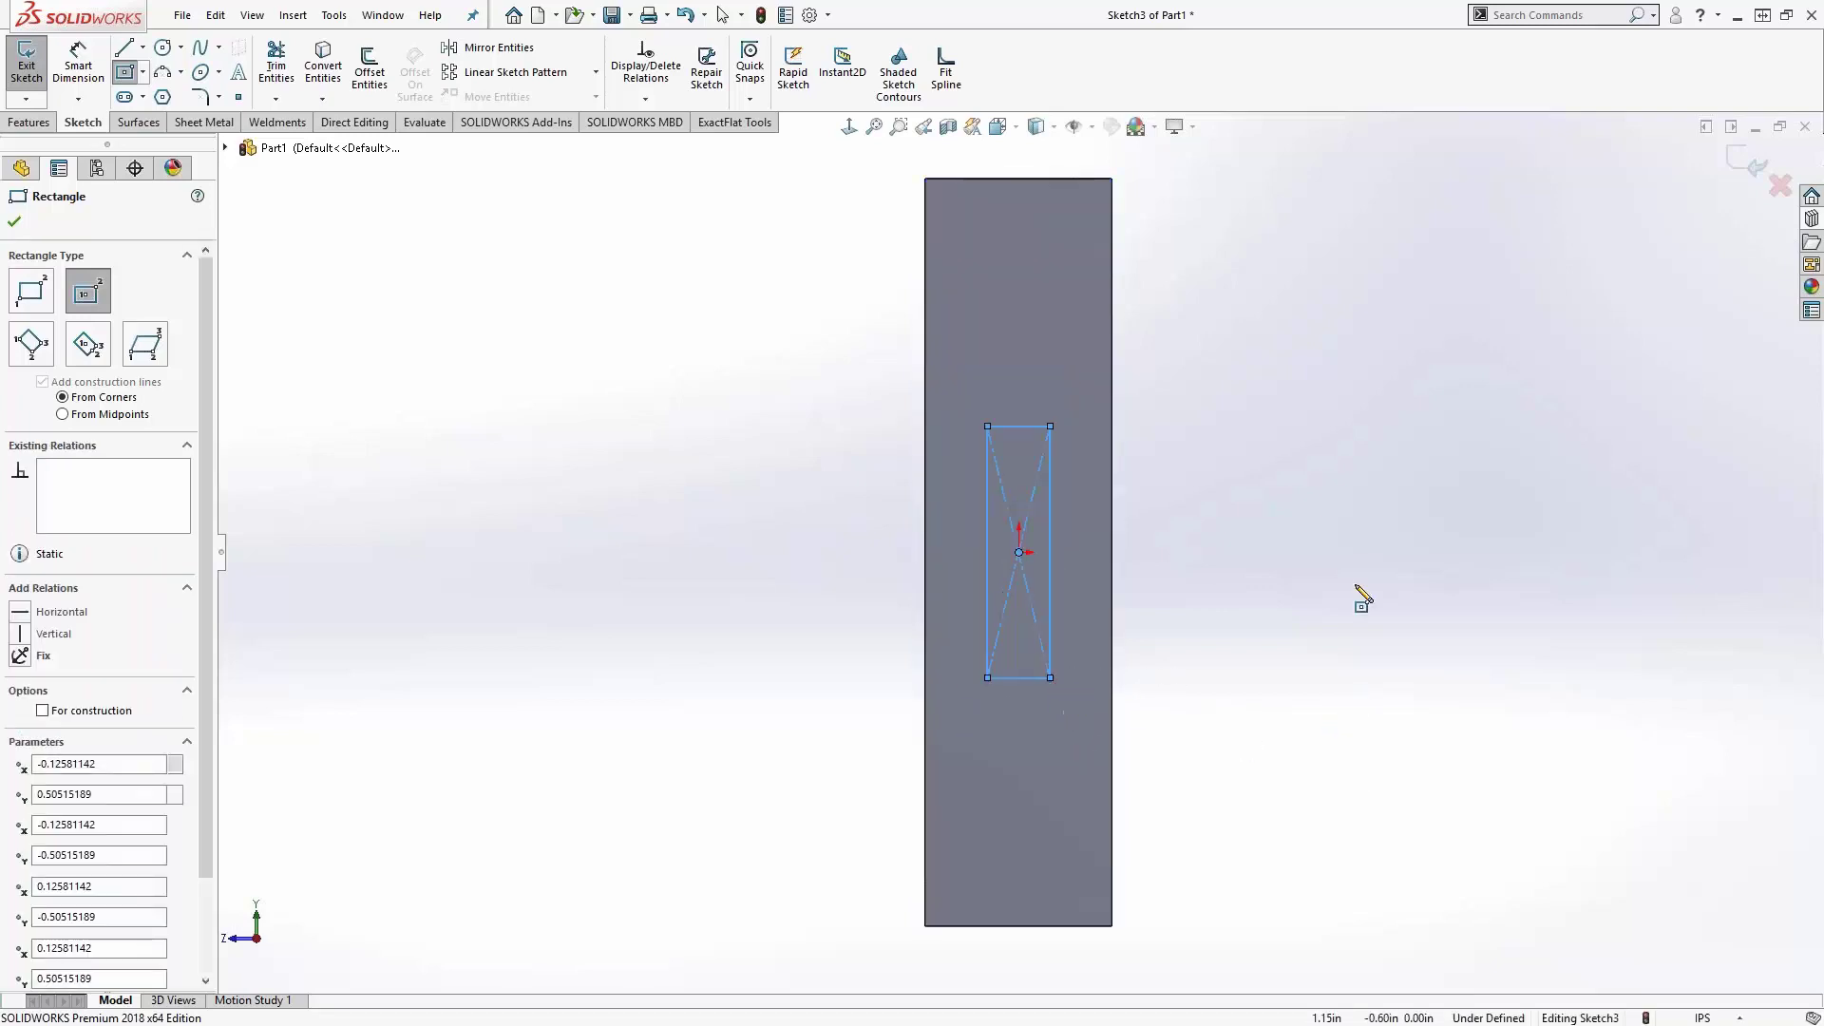
- Dimension the end-face rectangle 0.25 in wide and 1 in high
key("d")
left_click(1018, 426)
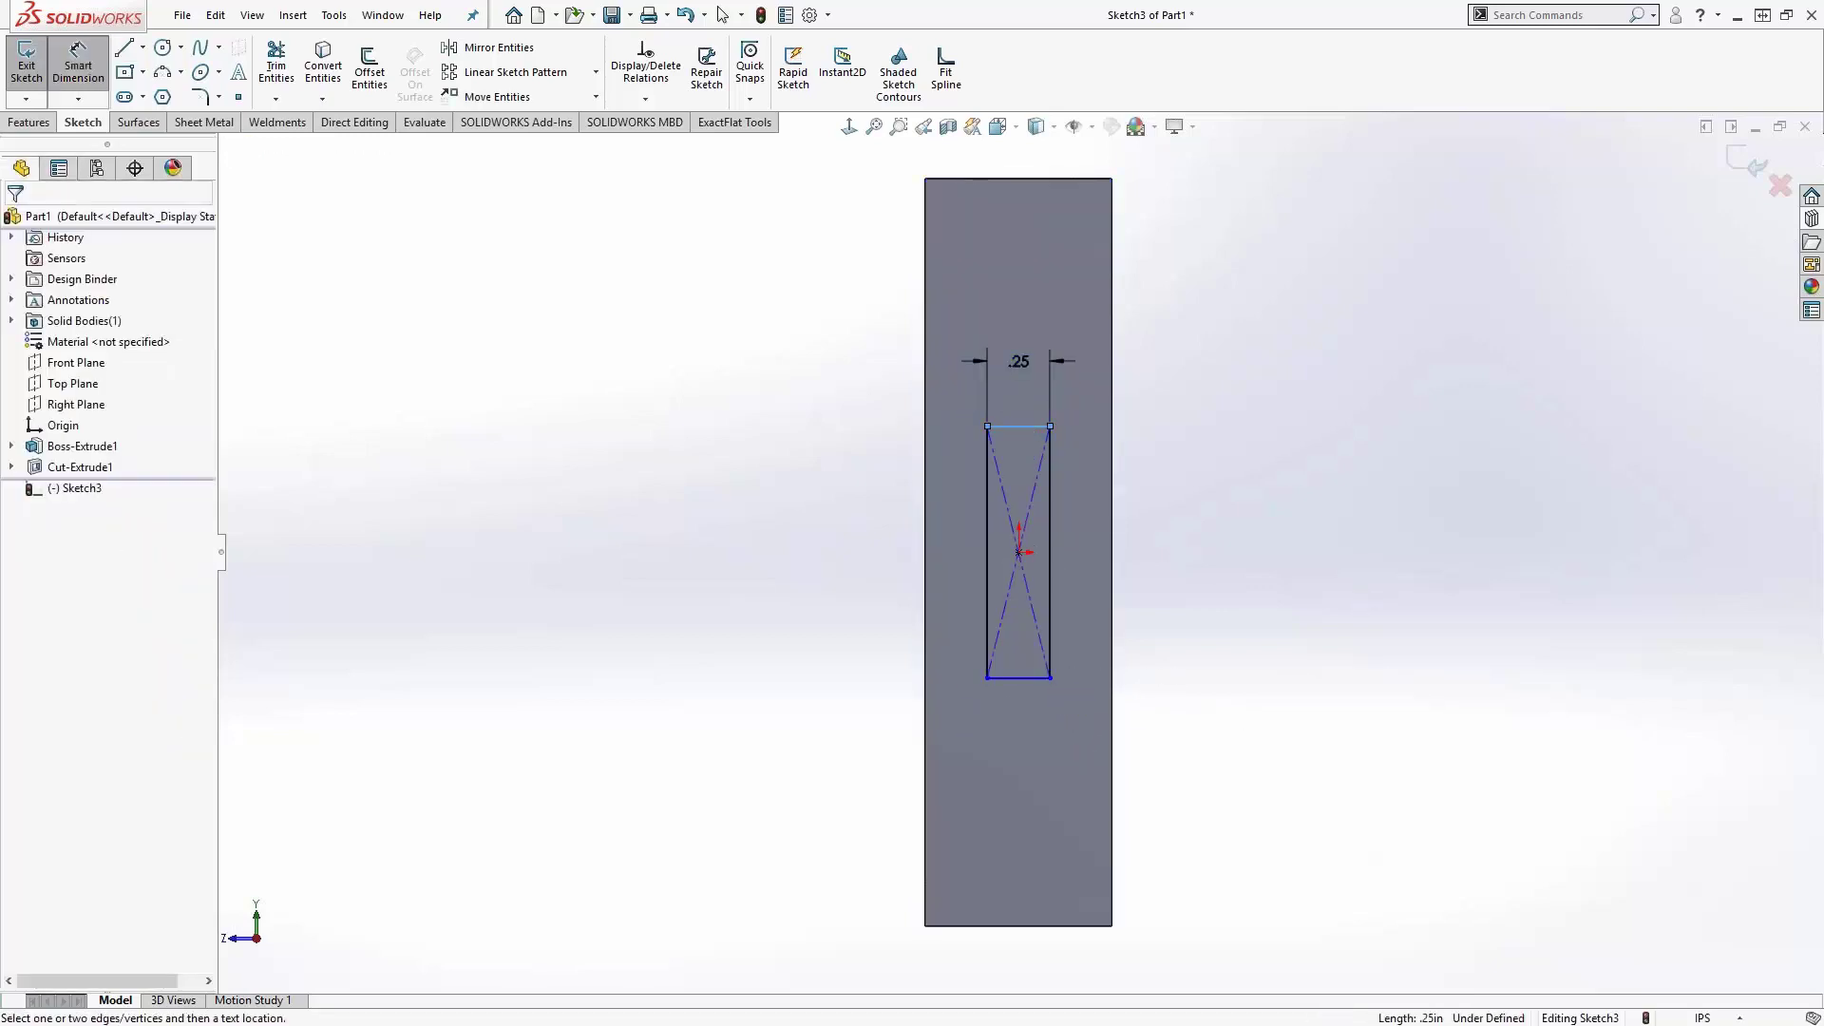
left_click(990, 483)
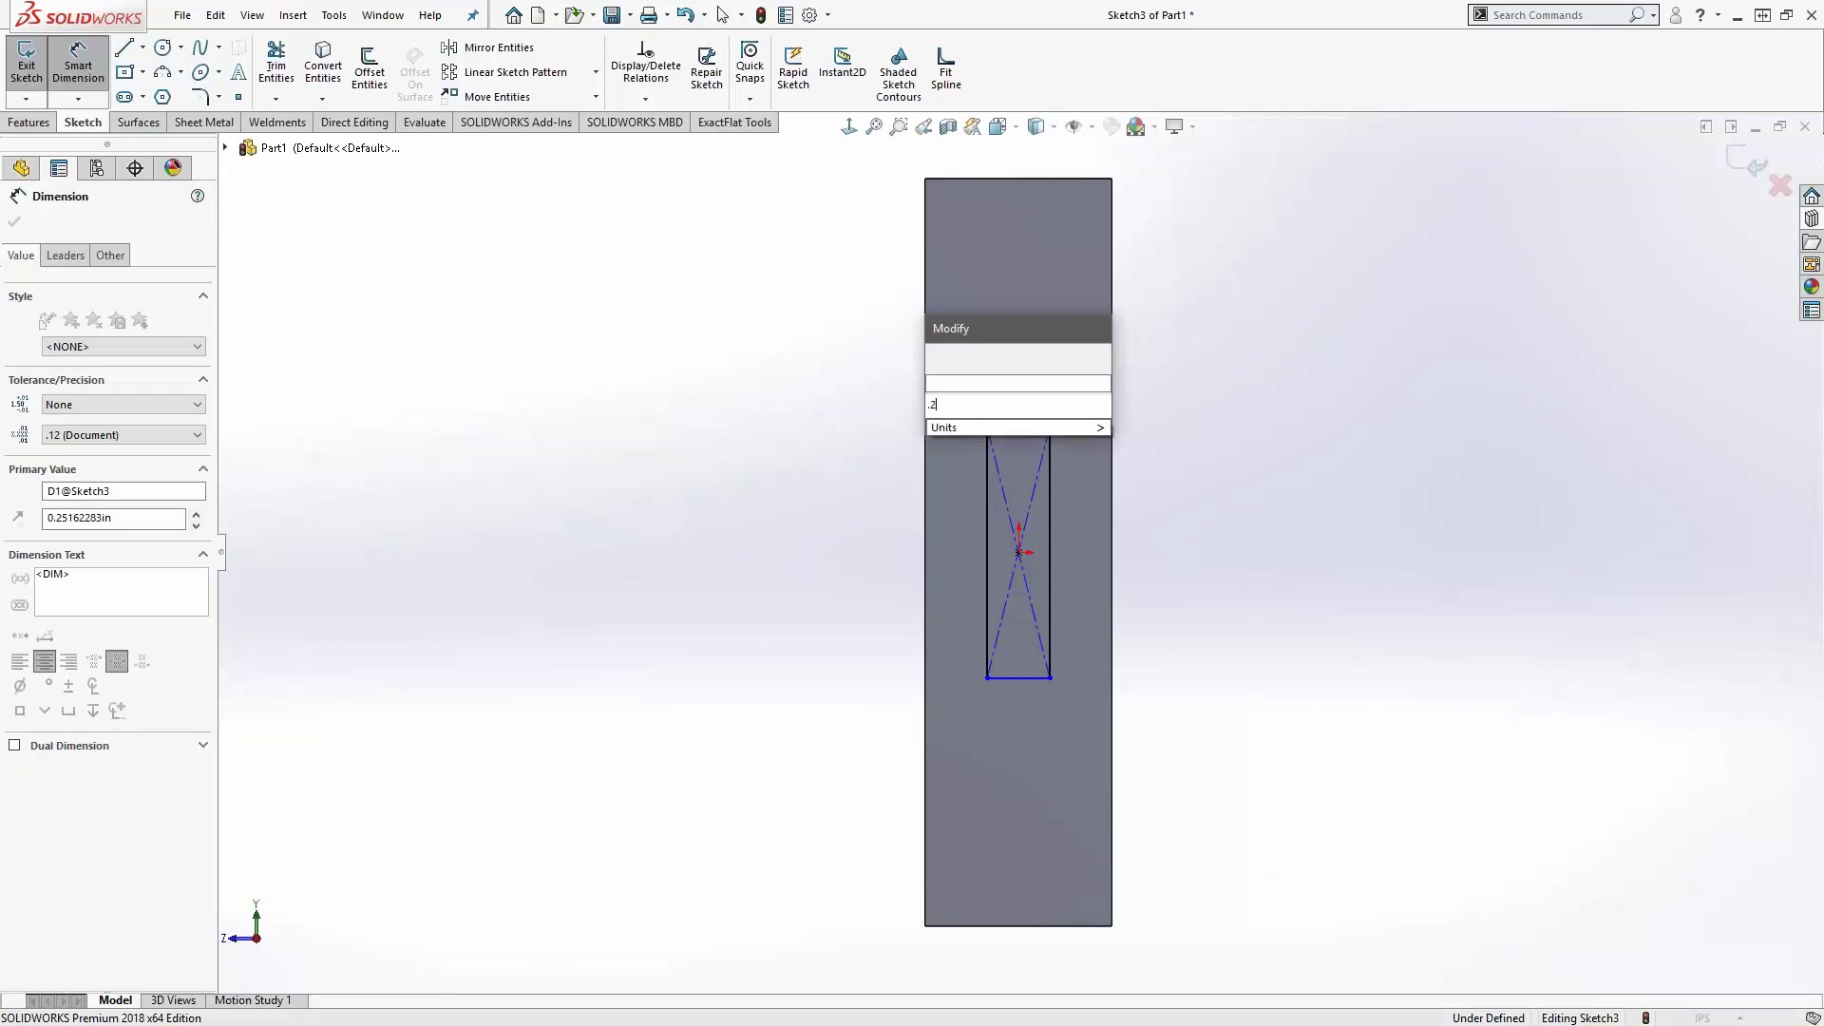
key("Return")
left_click(988, 536)
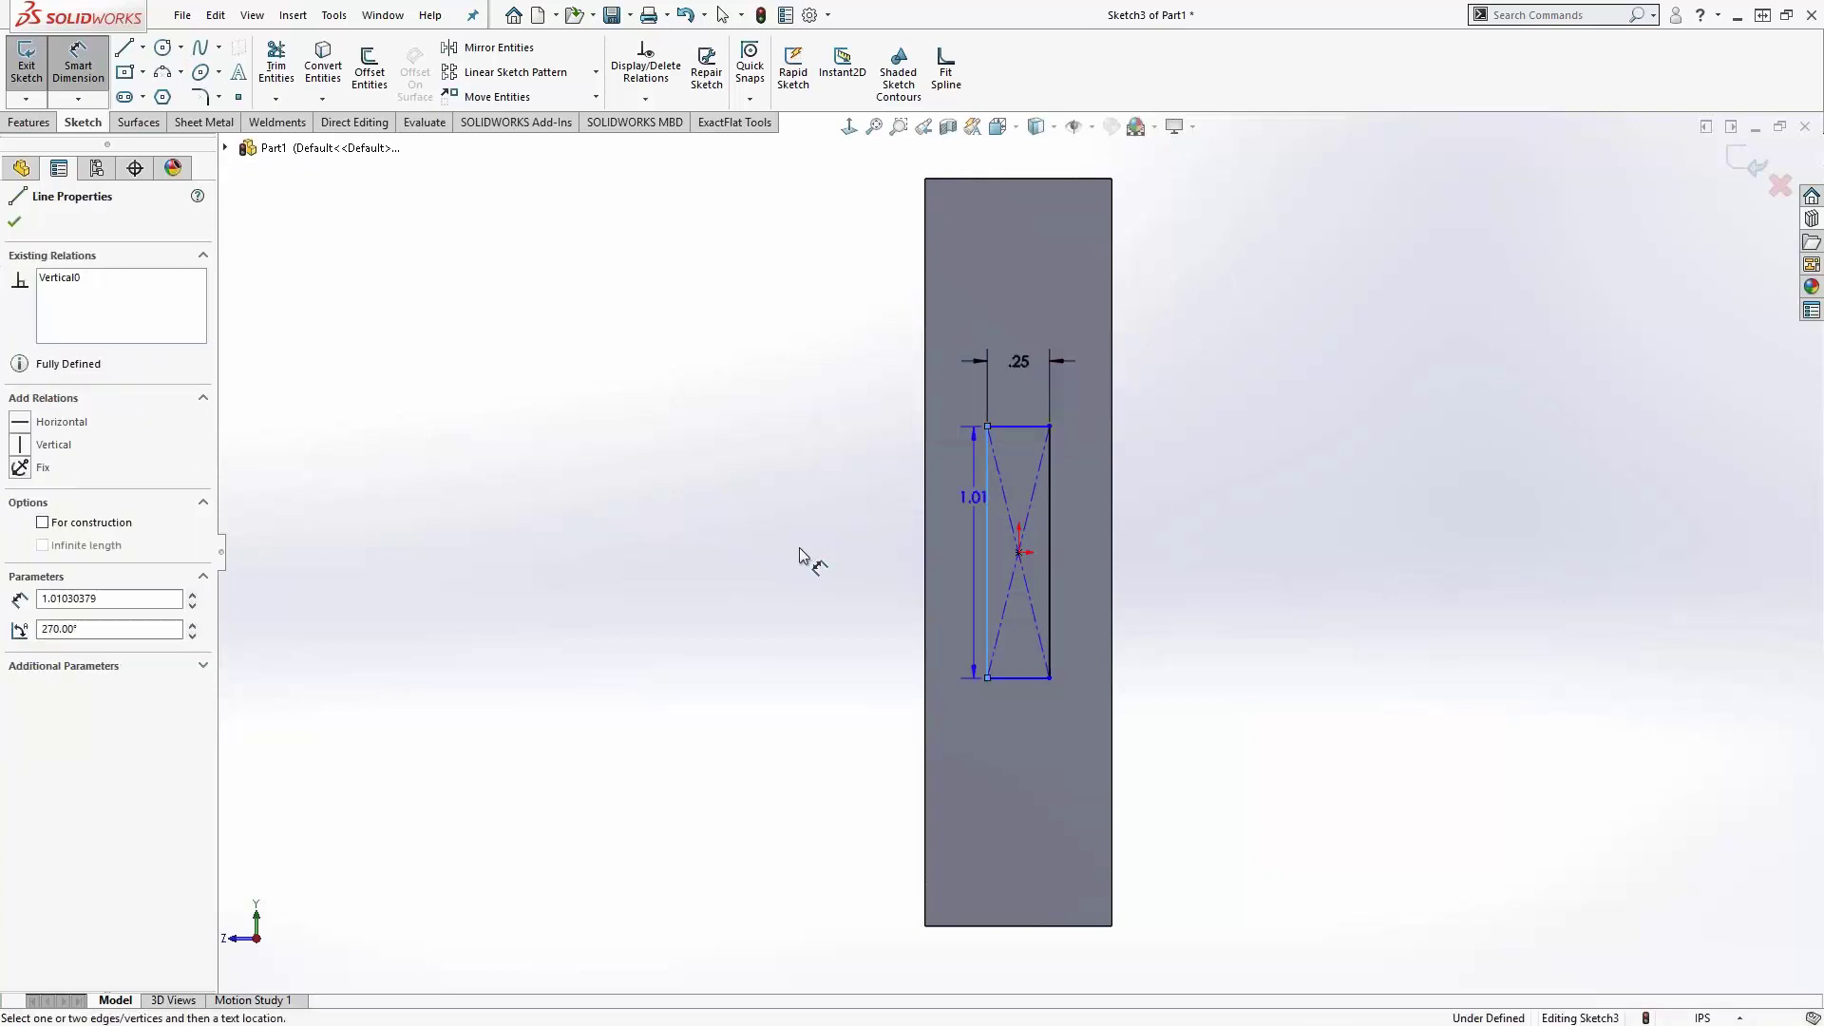
left_click(802, 553)
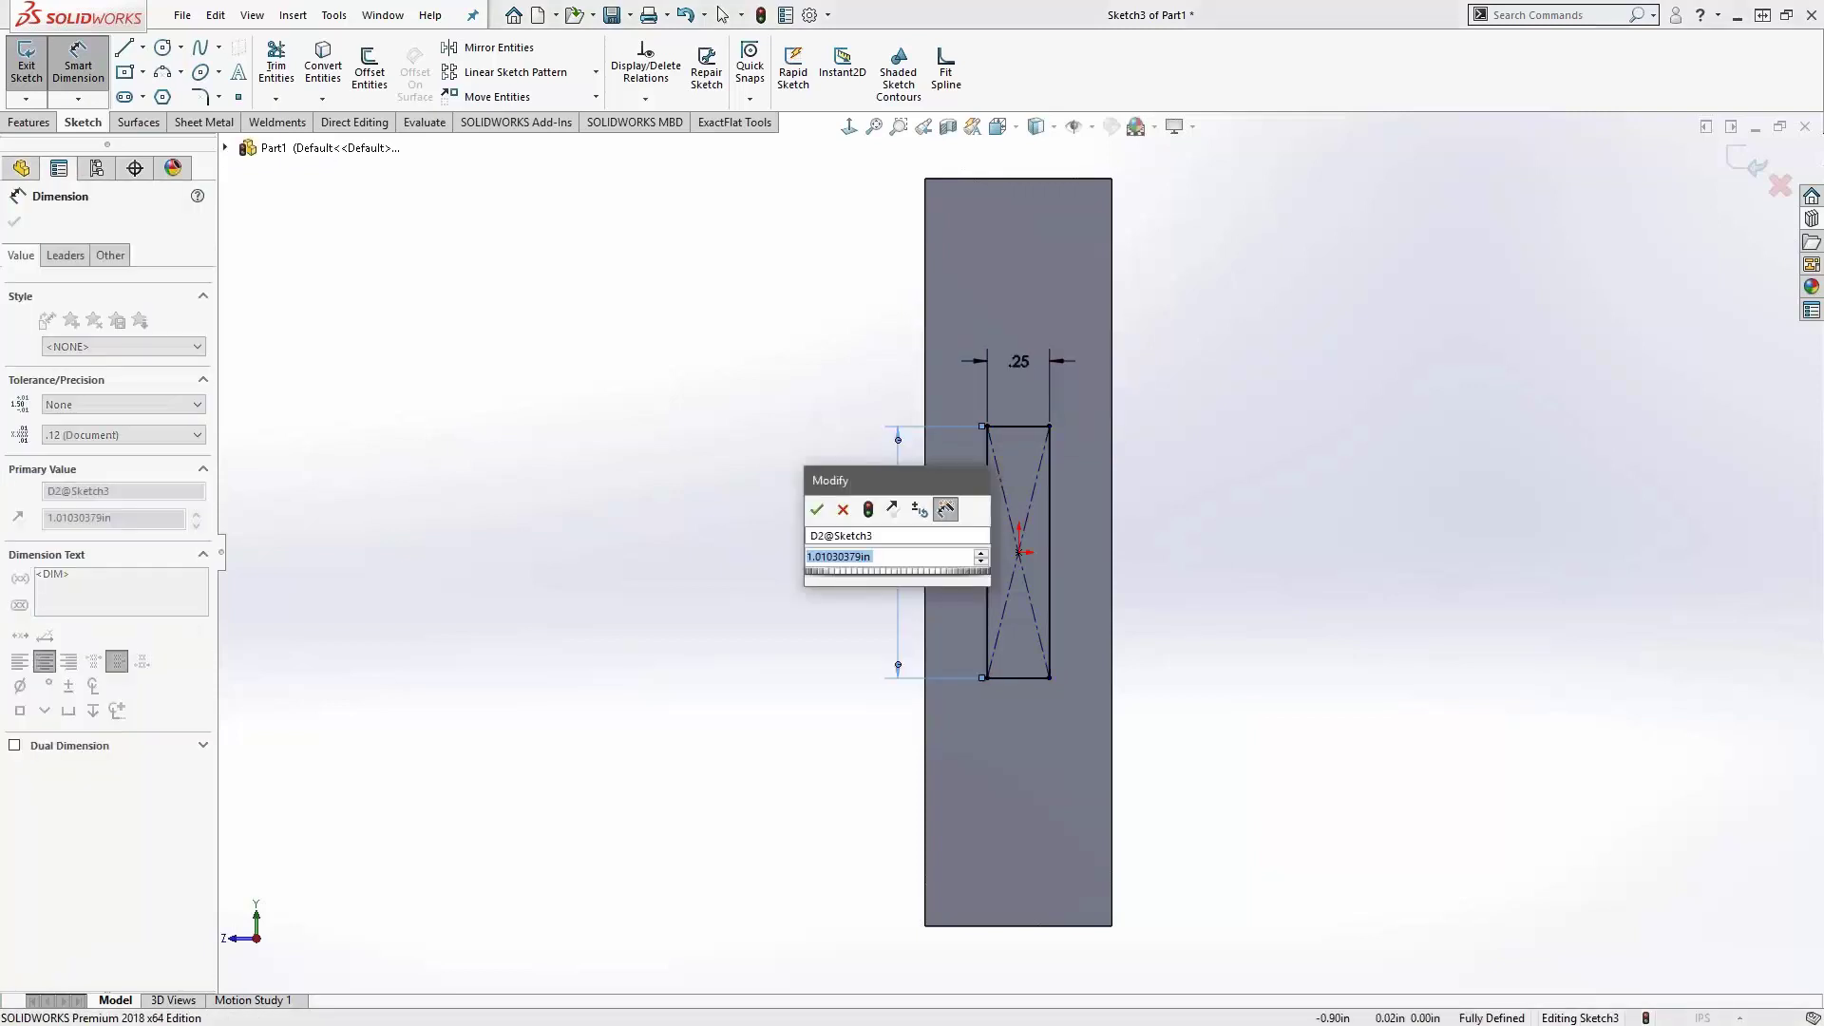
key("Return")
- Extrude the end-face rectangle as a Blind boss 0.5 in deep, merged with the board, to form a tenon
middle_click_drag(1005, 465, 1126, 500)
scroll(1421, 591, "down", 5)
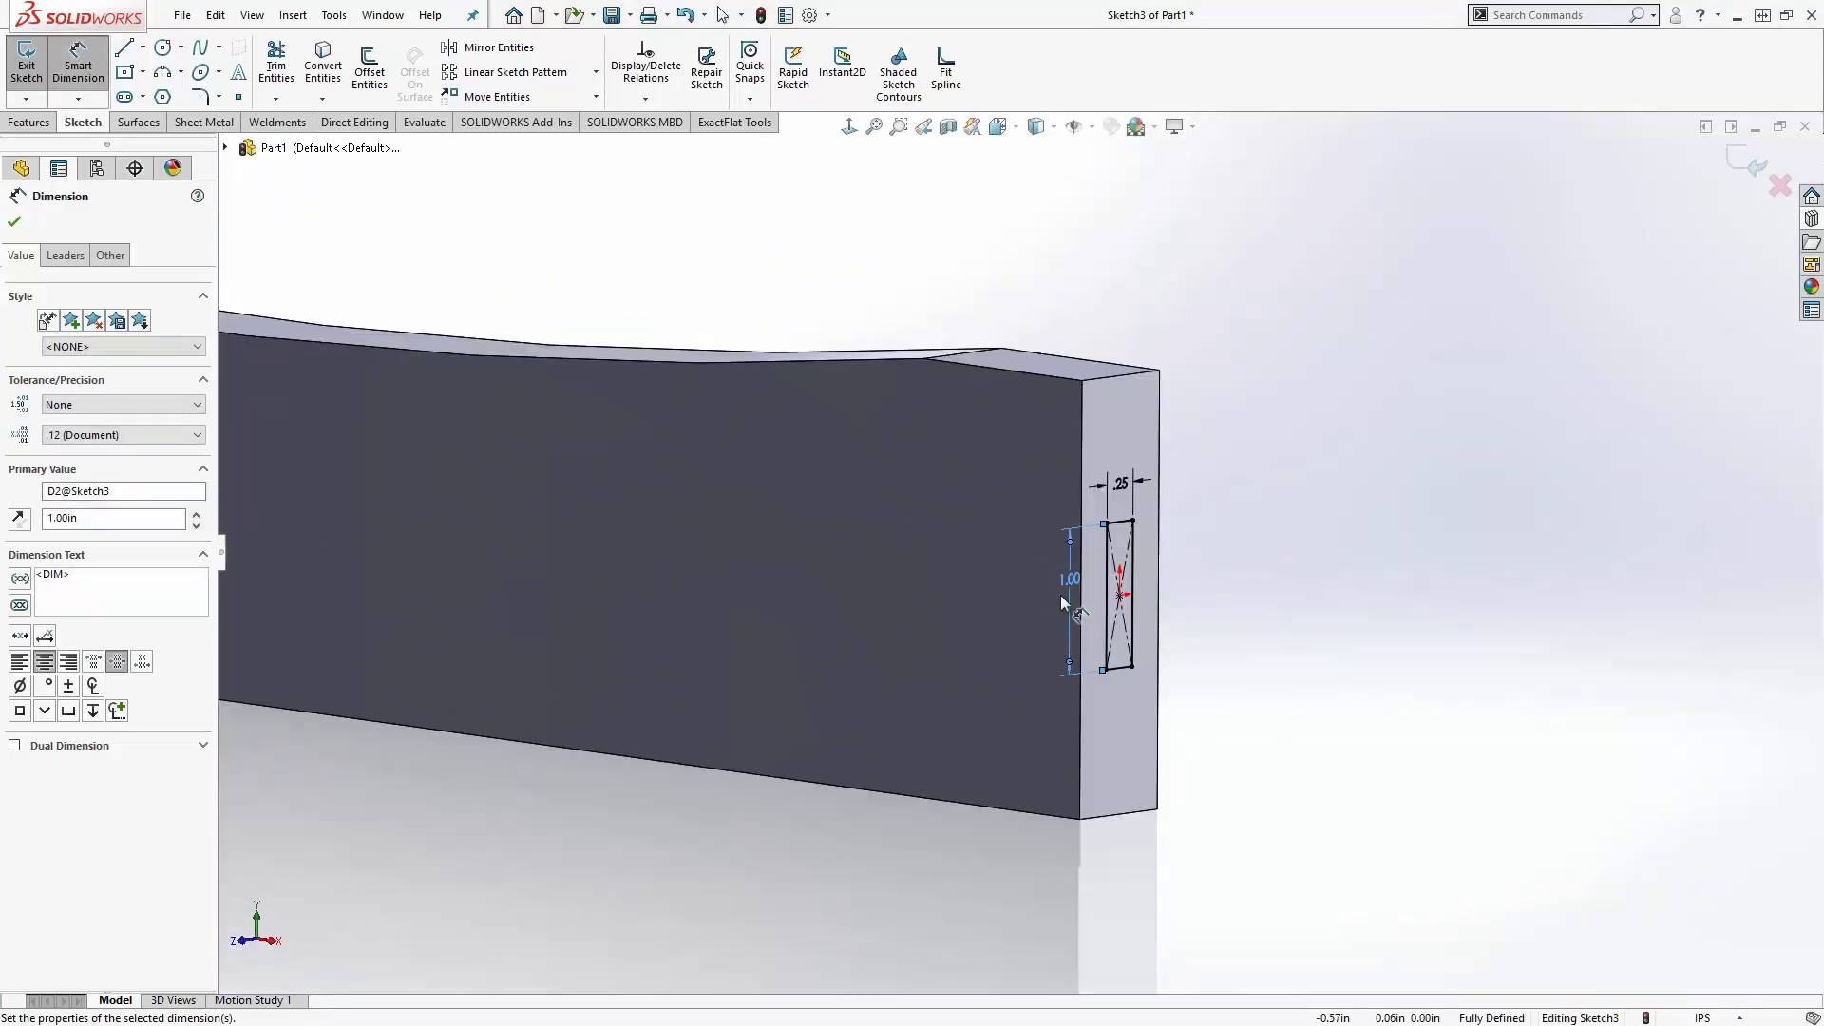
left_click(30, 123)
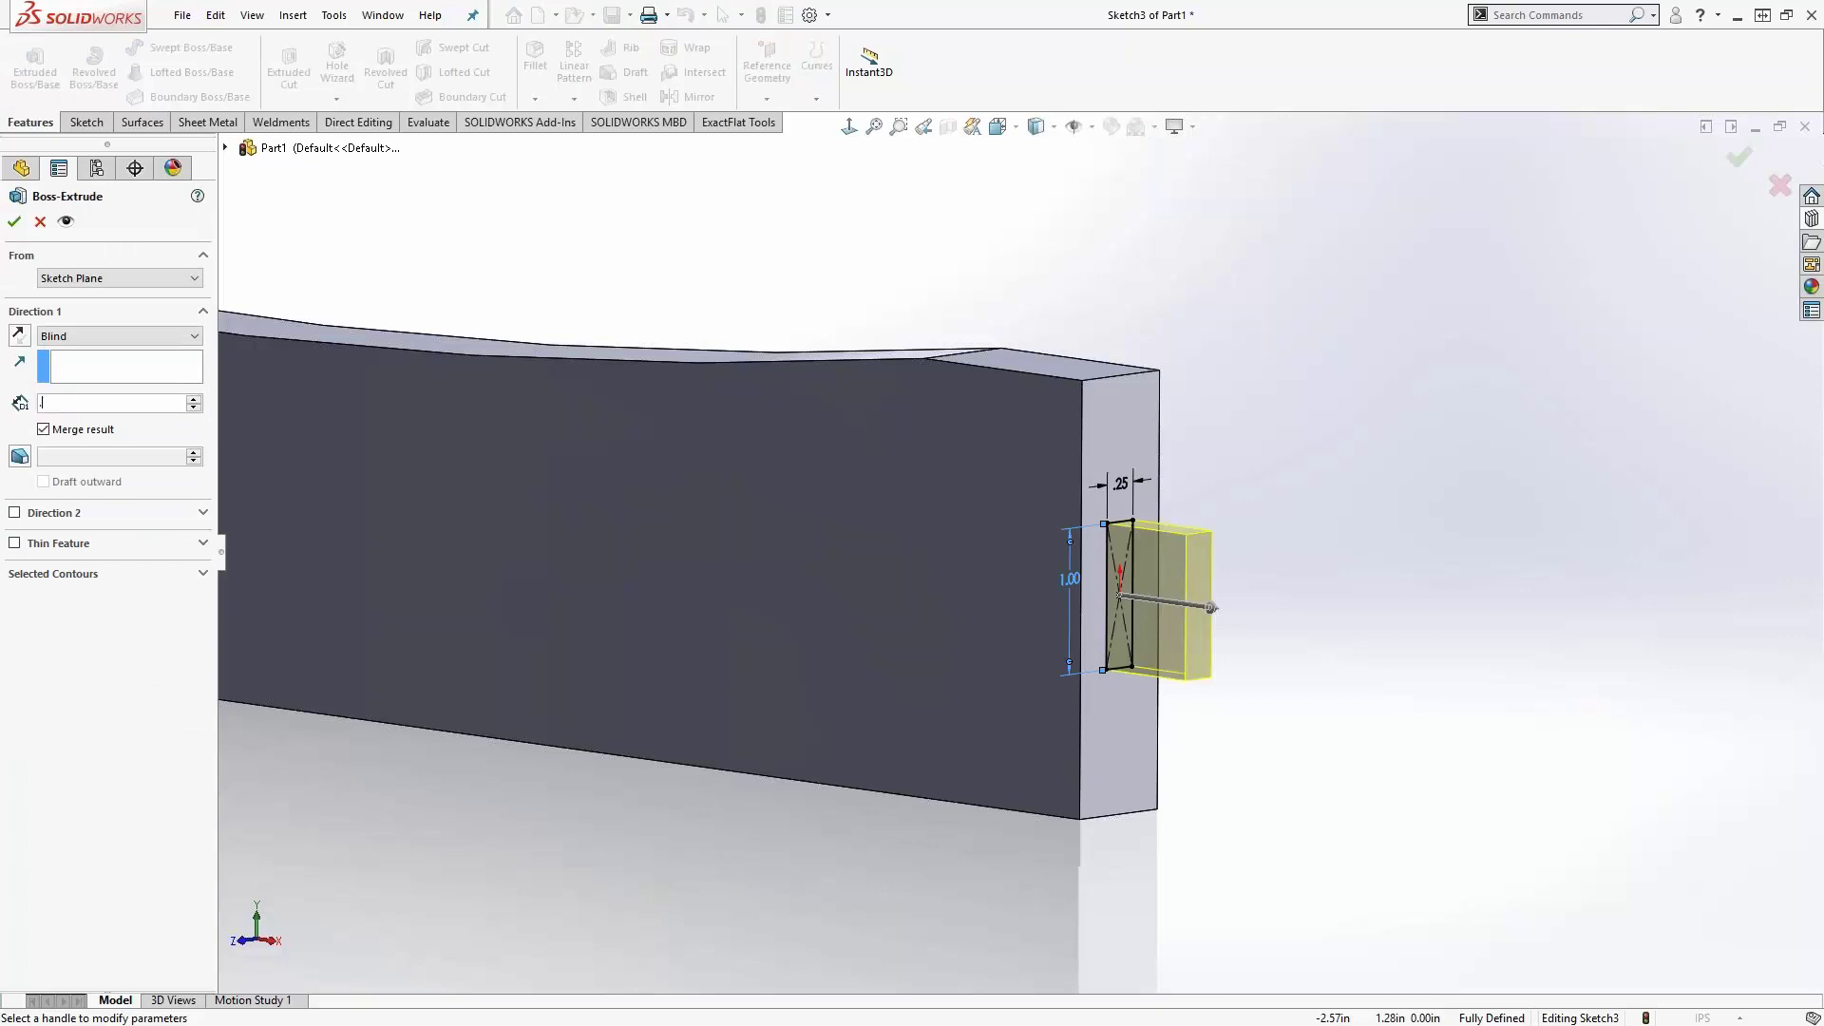
type(".5")
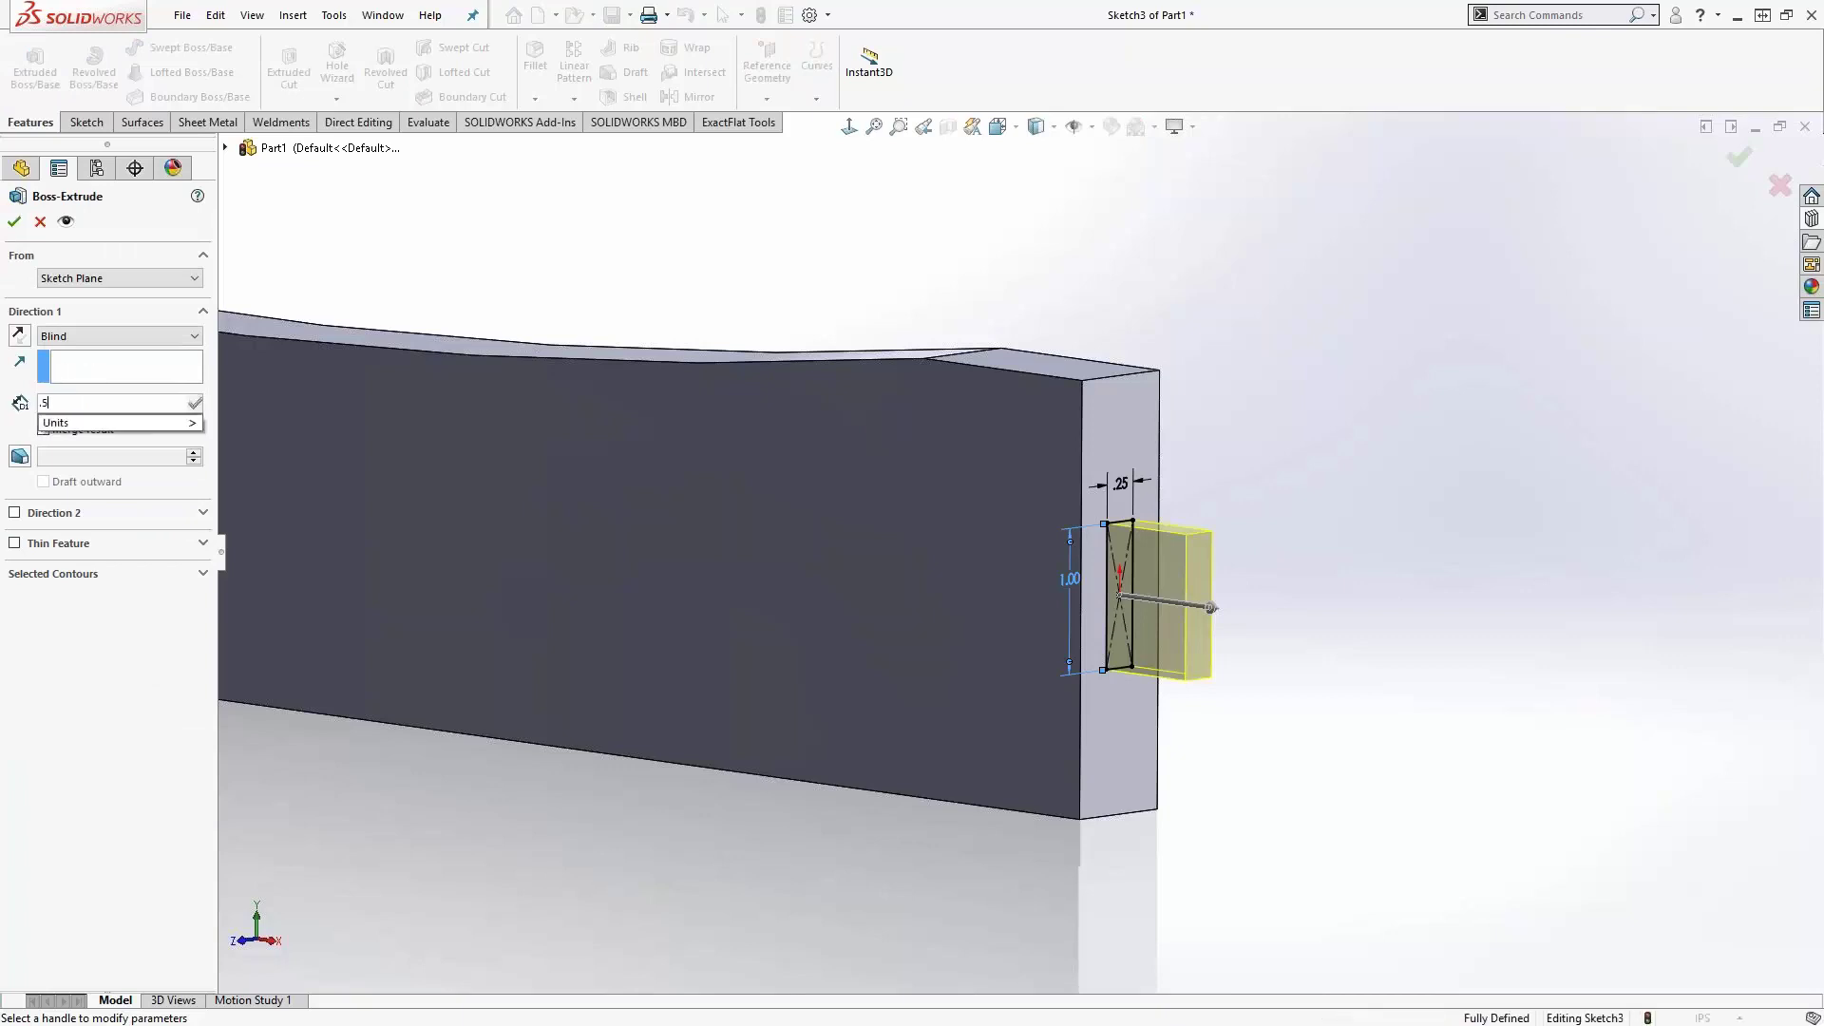
key("Return")
left_click(14, 221)
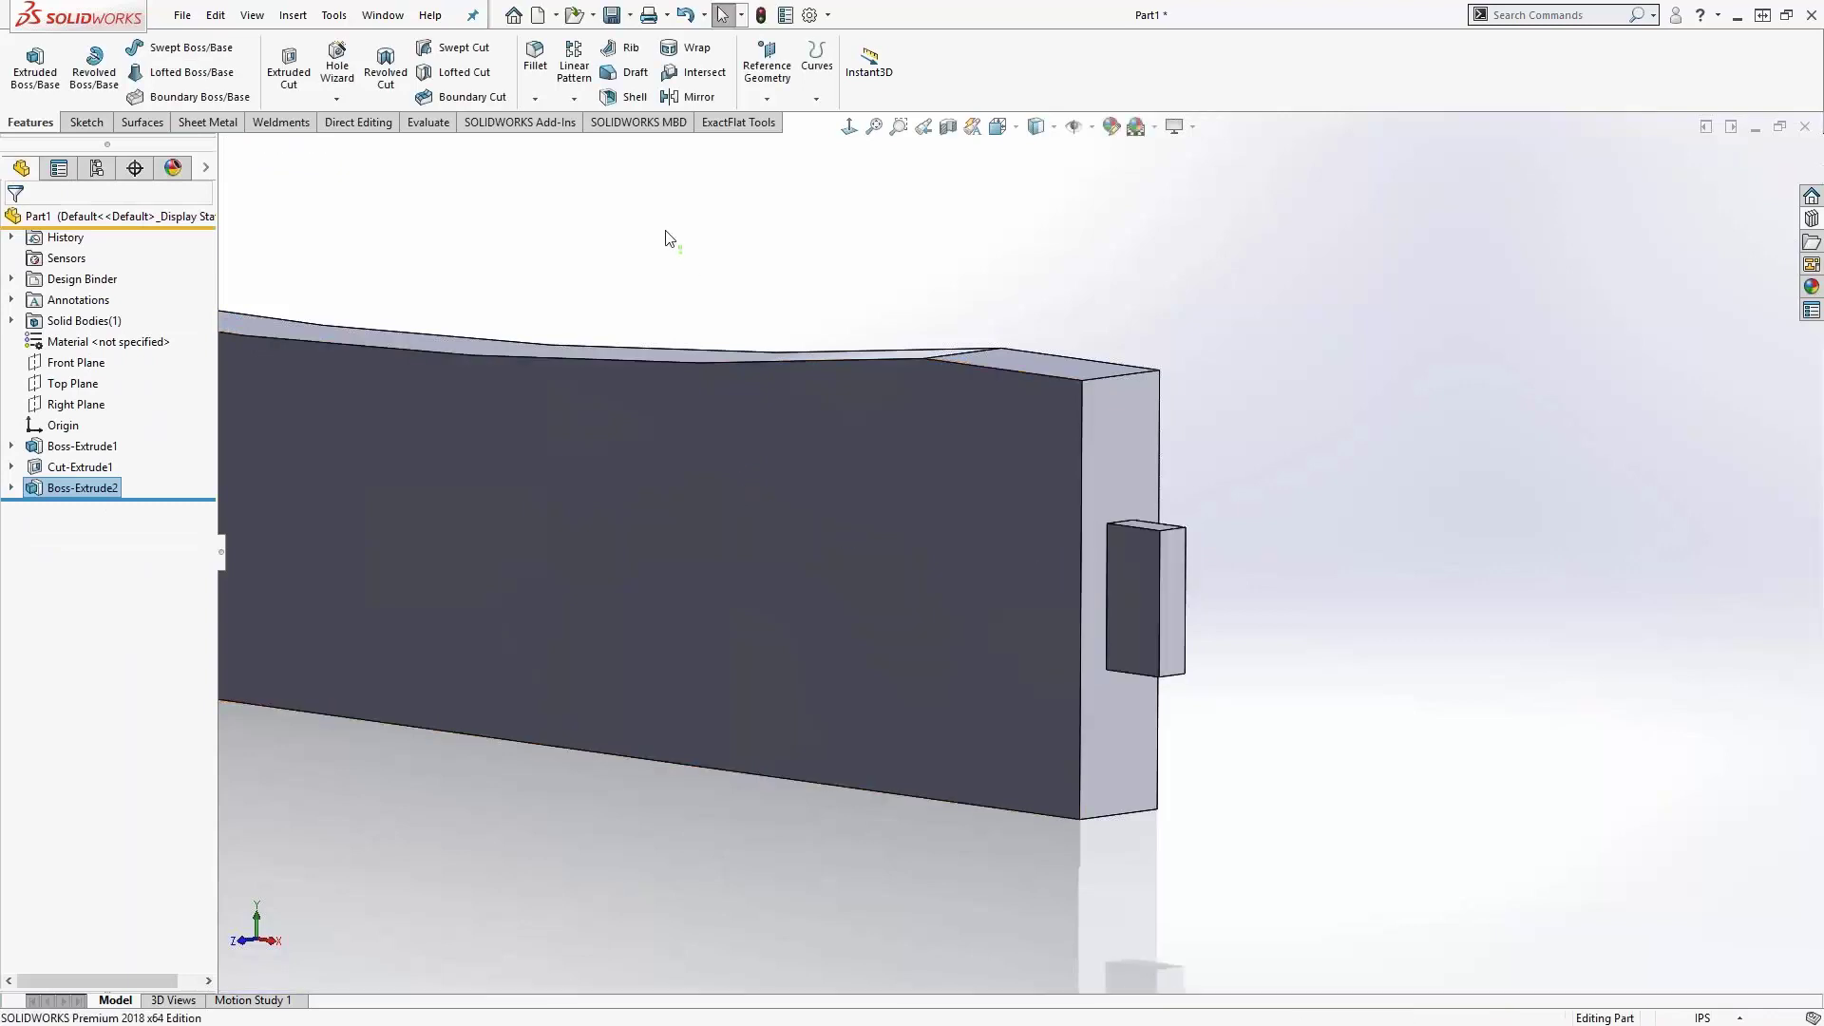
- Fillet the four lengthwise edges of the tenon with a 0.06 in radius
key("Escape")
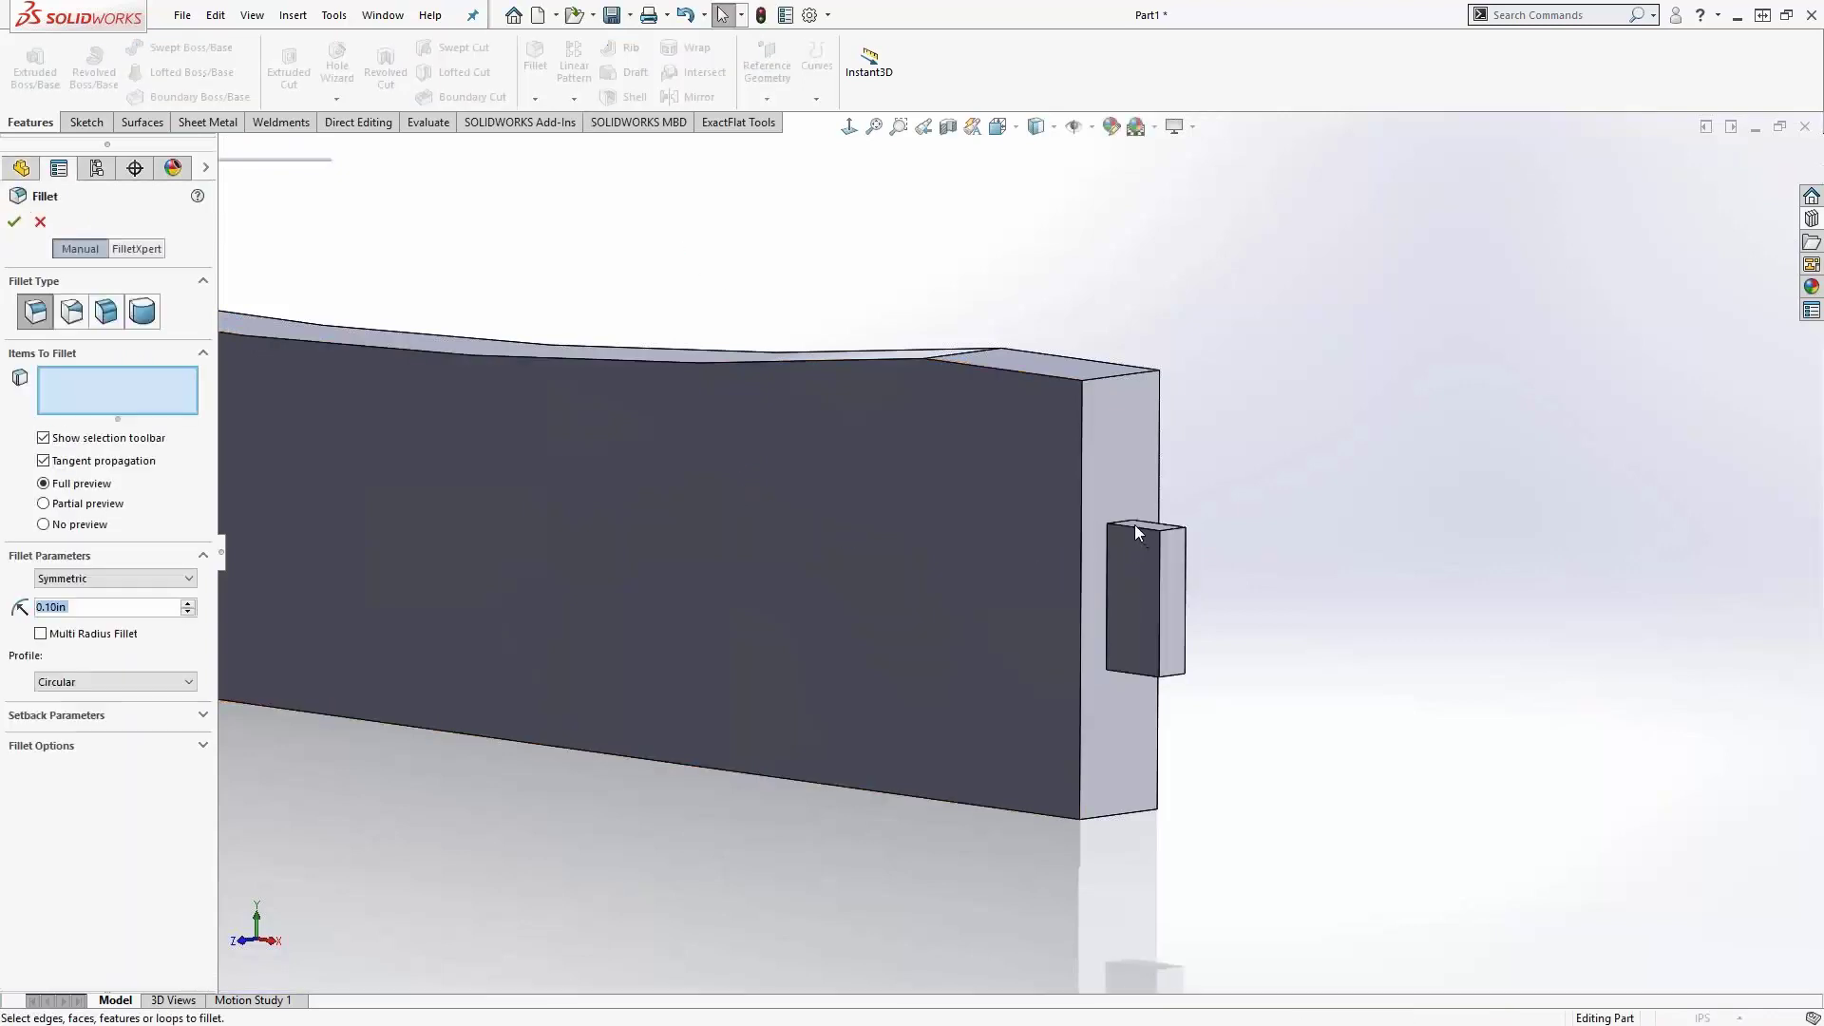
left_click(1134, 525)
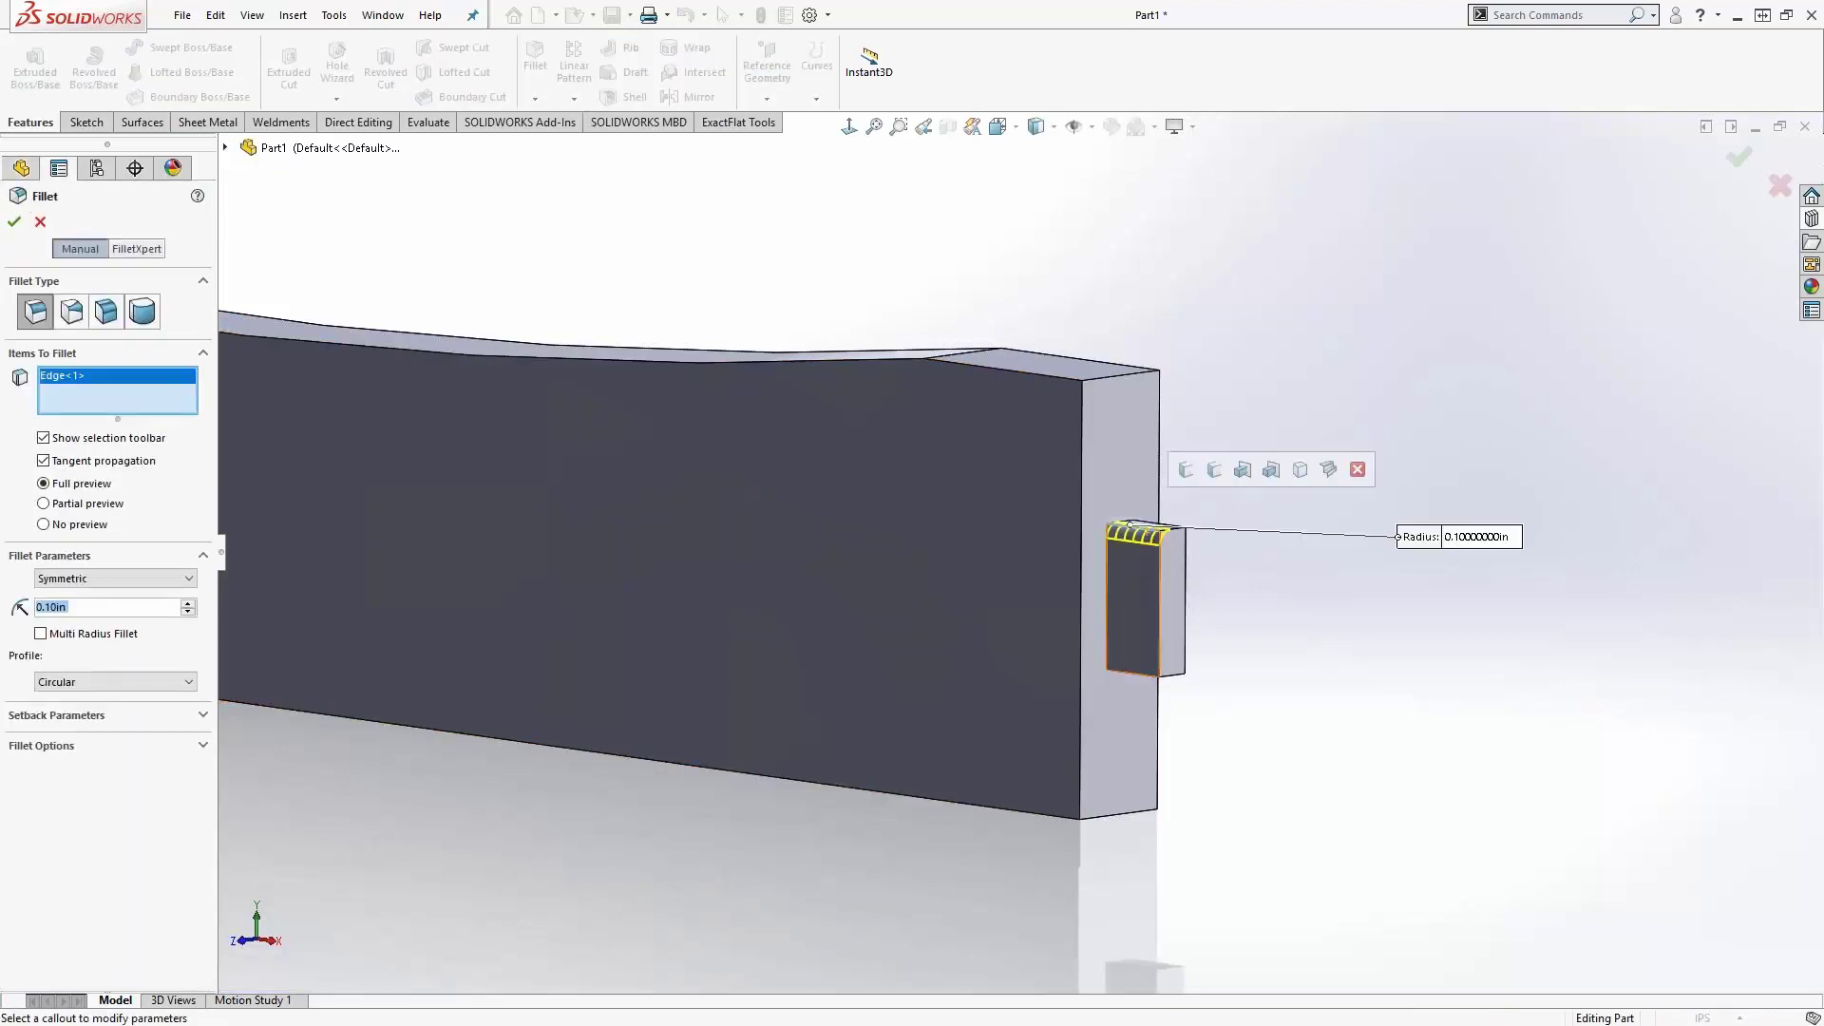
left_click(1147, 529)
left_click(1147, 529)
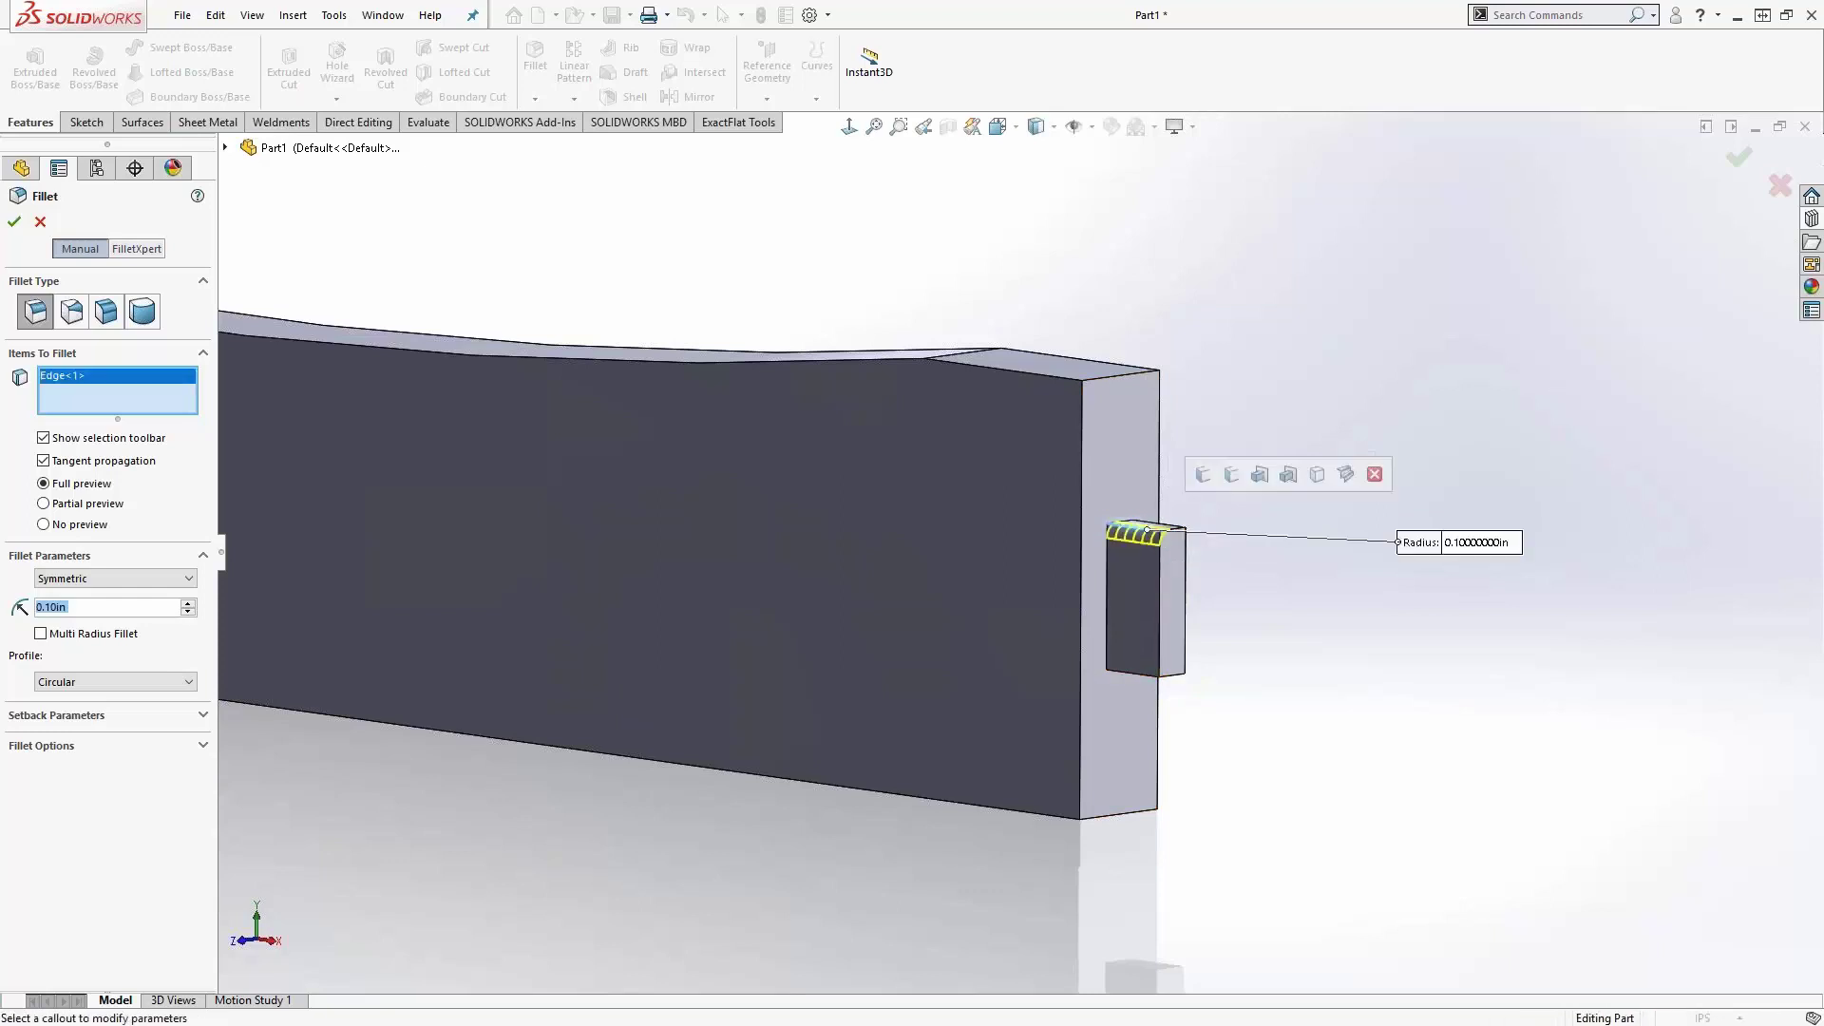
left_click(1200, 474)
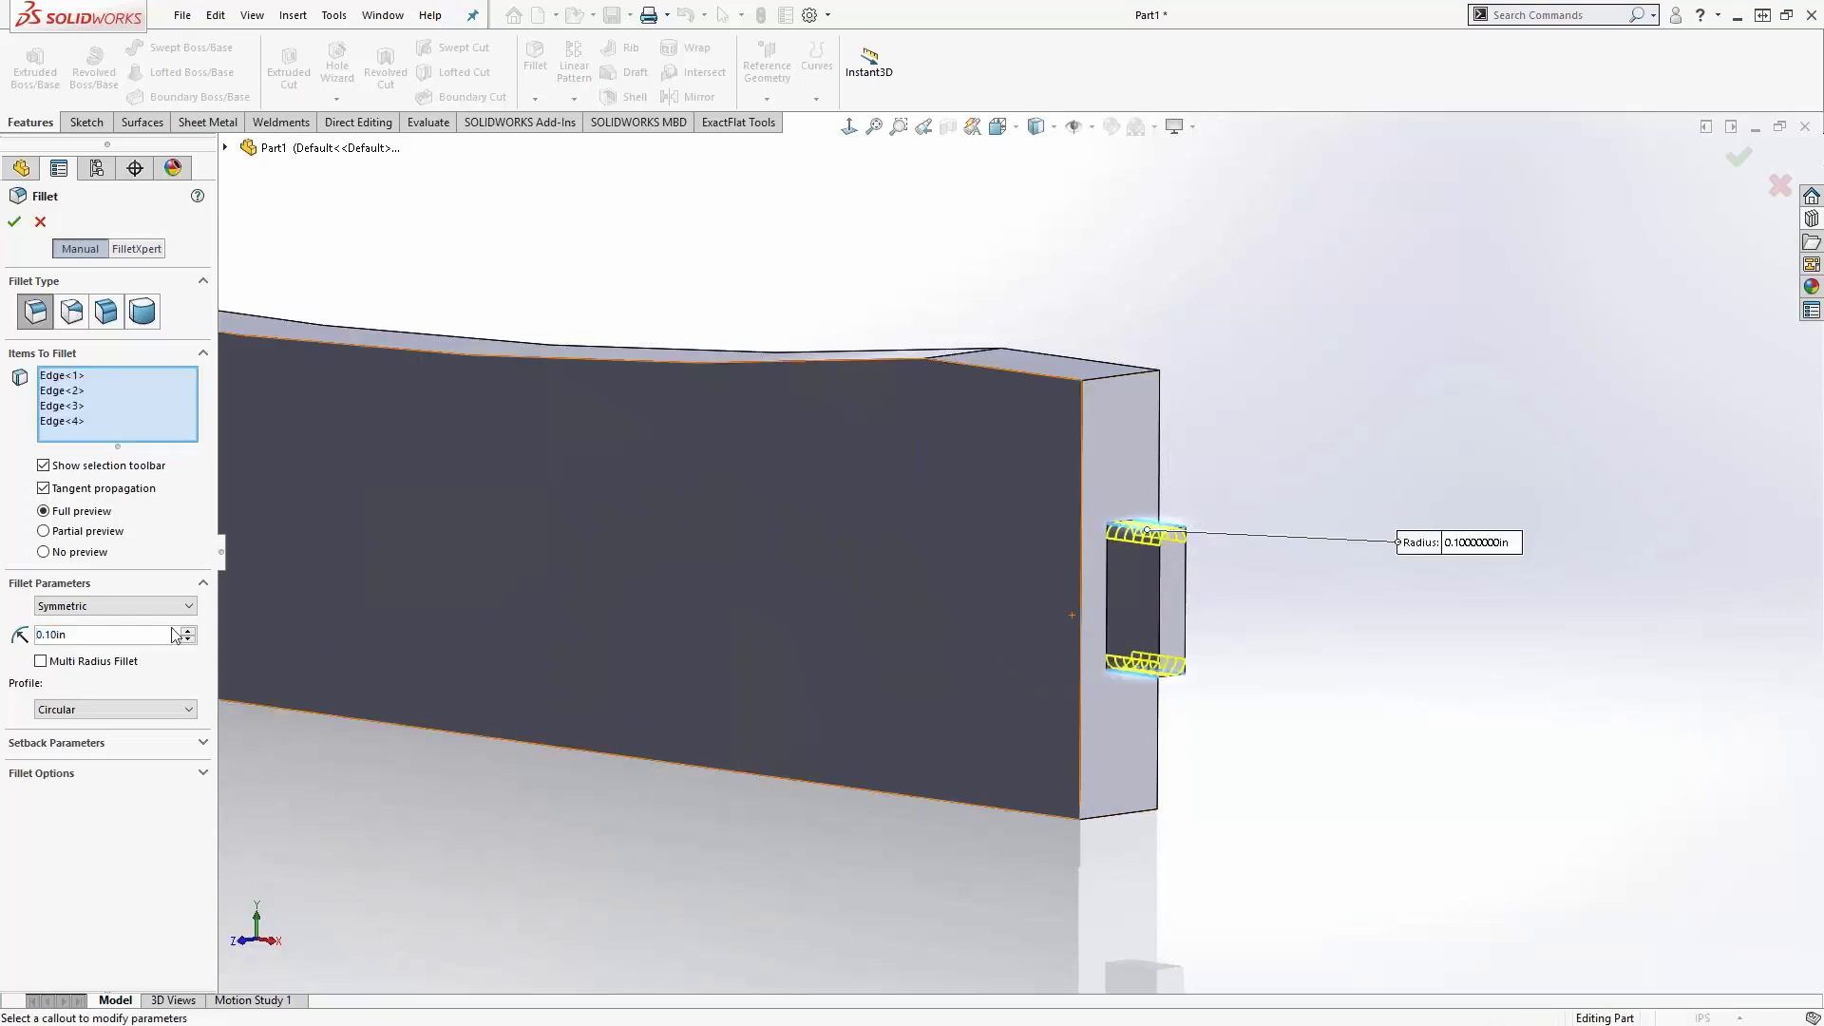
type("0.06")
key("Return")
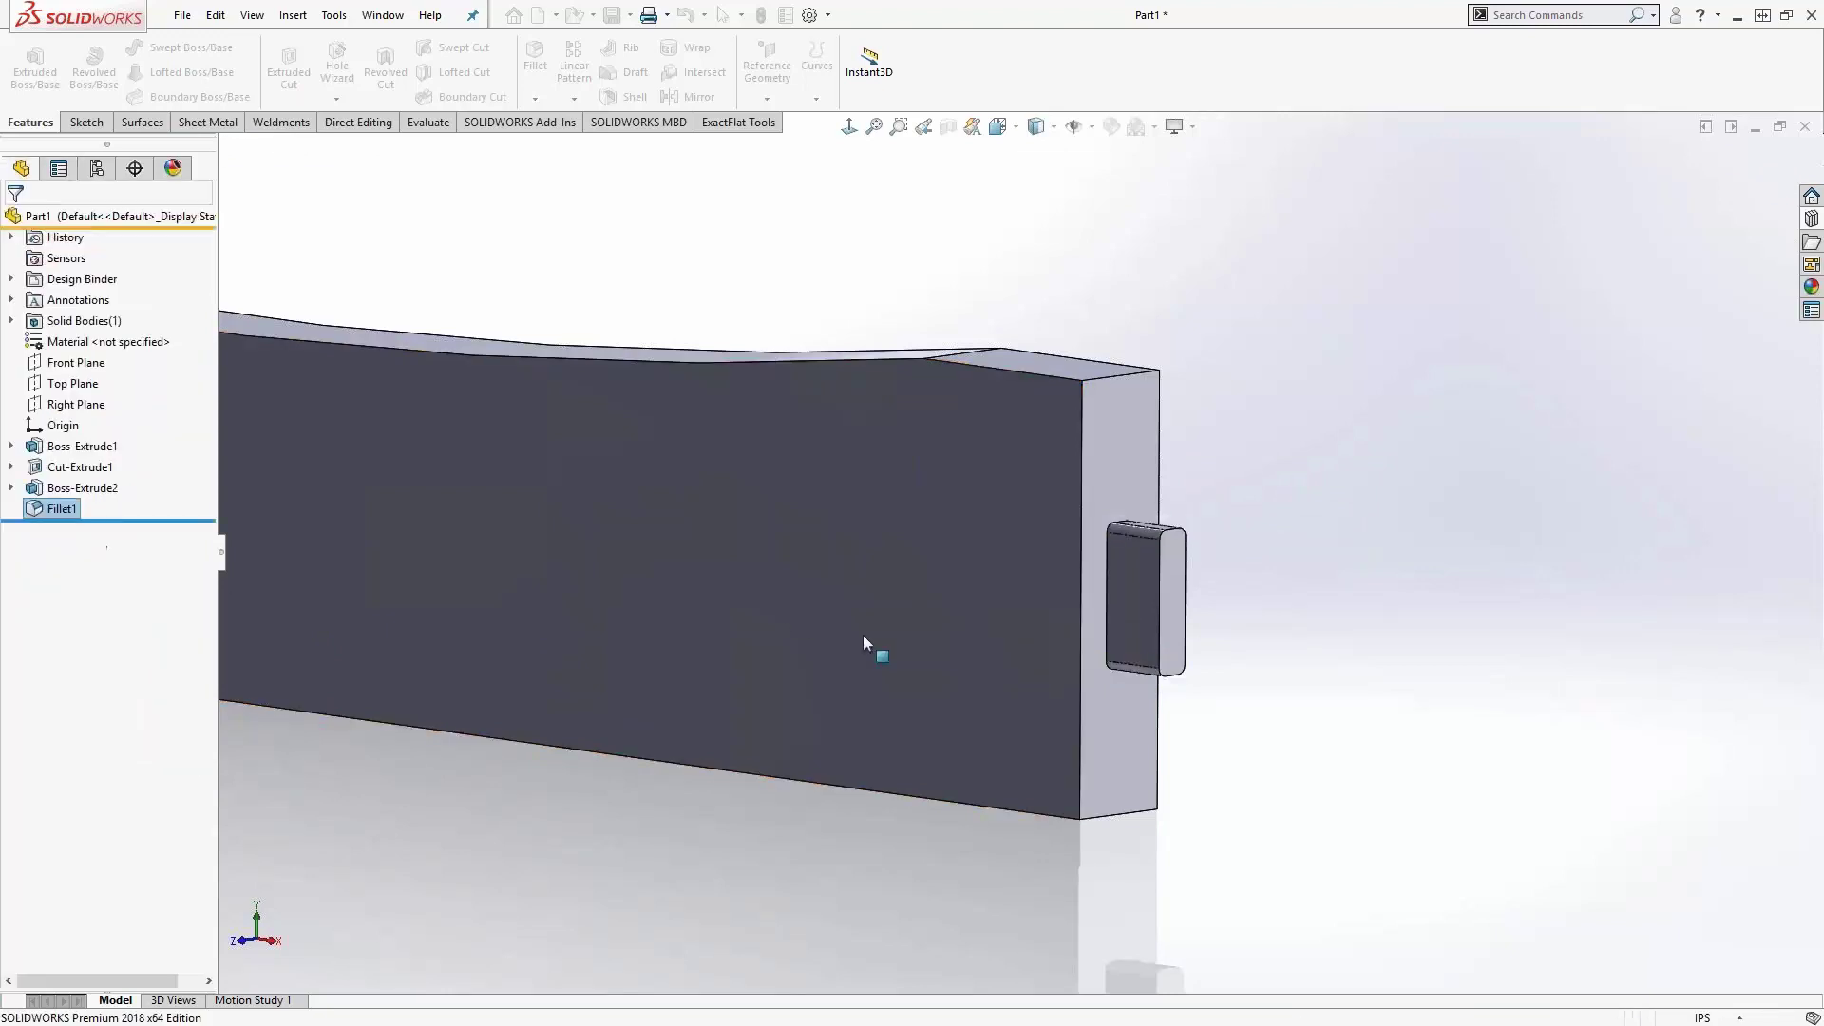
- Mirror the tenon extrusion and its fillet about the Right Plane onto the board's opposite end
scroll(874, 579, "up", 4)
scroll(794, 555, "up", 3)
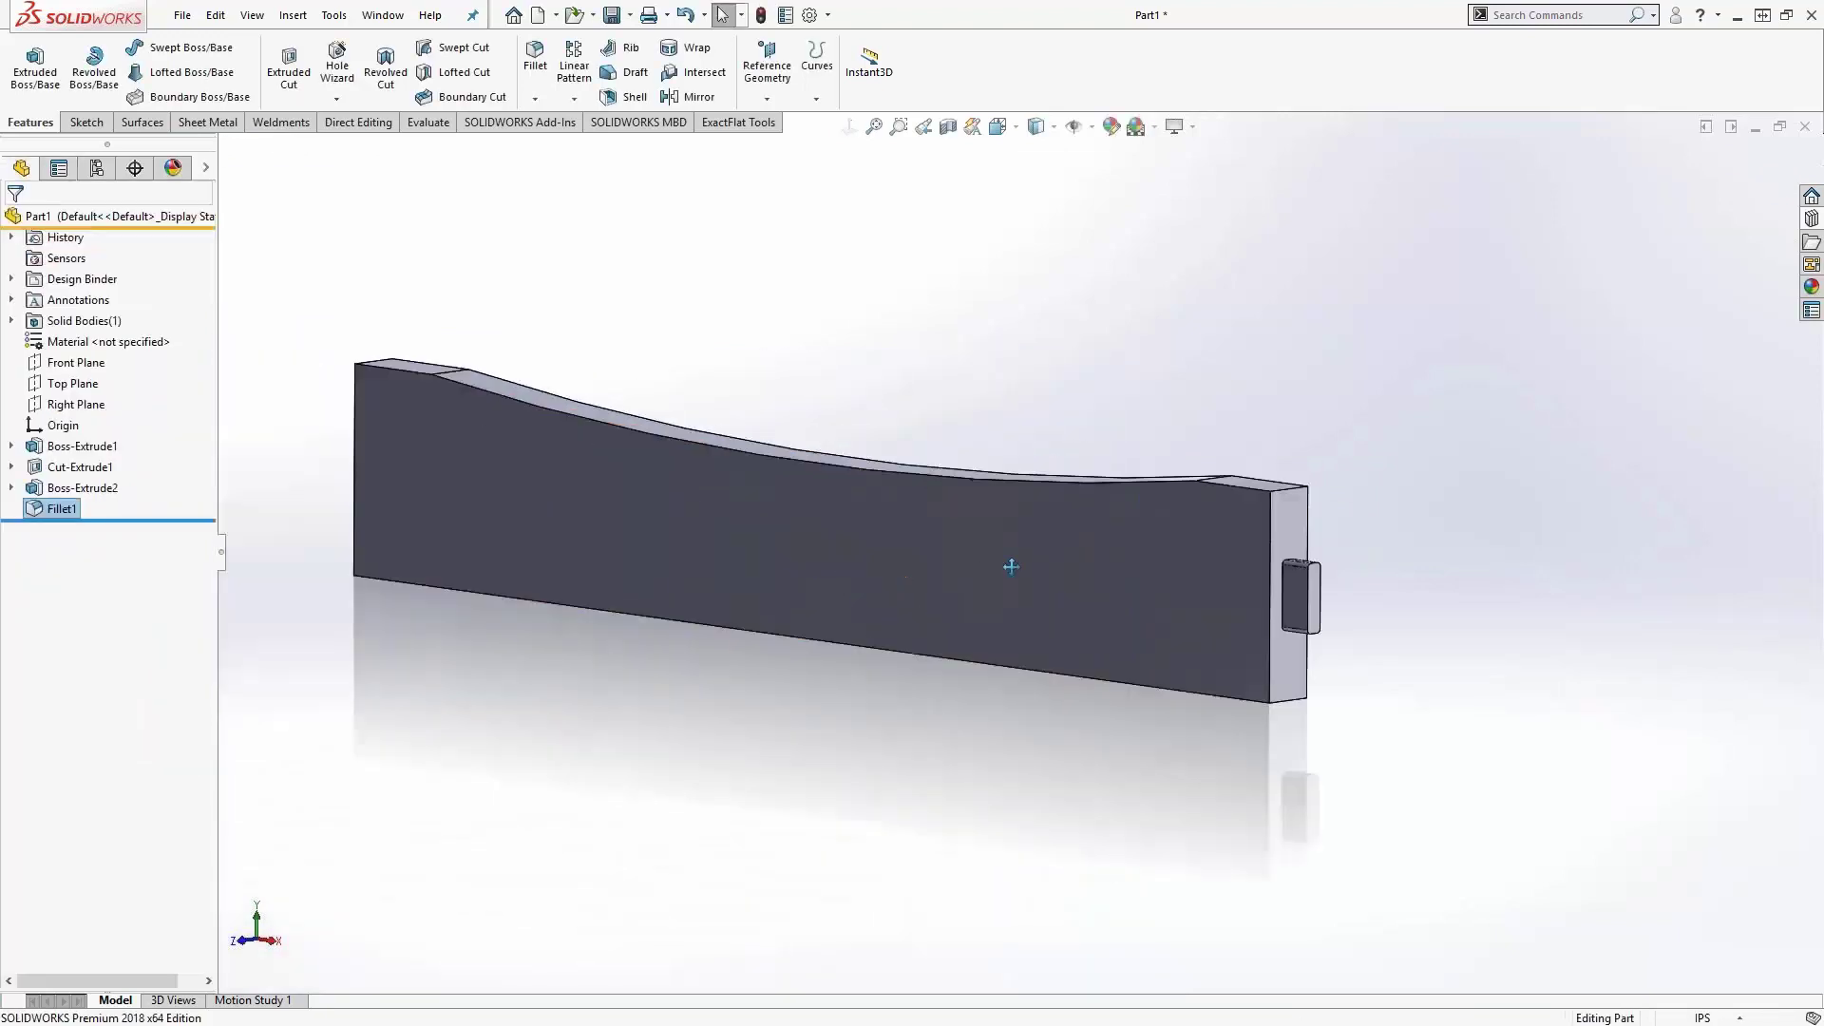
middle_click_drag(880, 566, 765, 615)
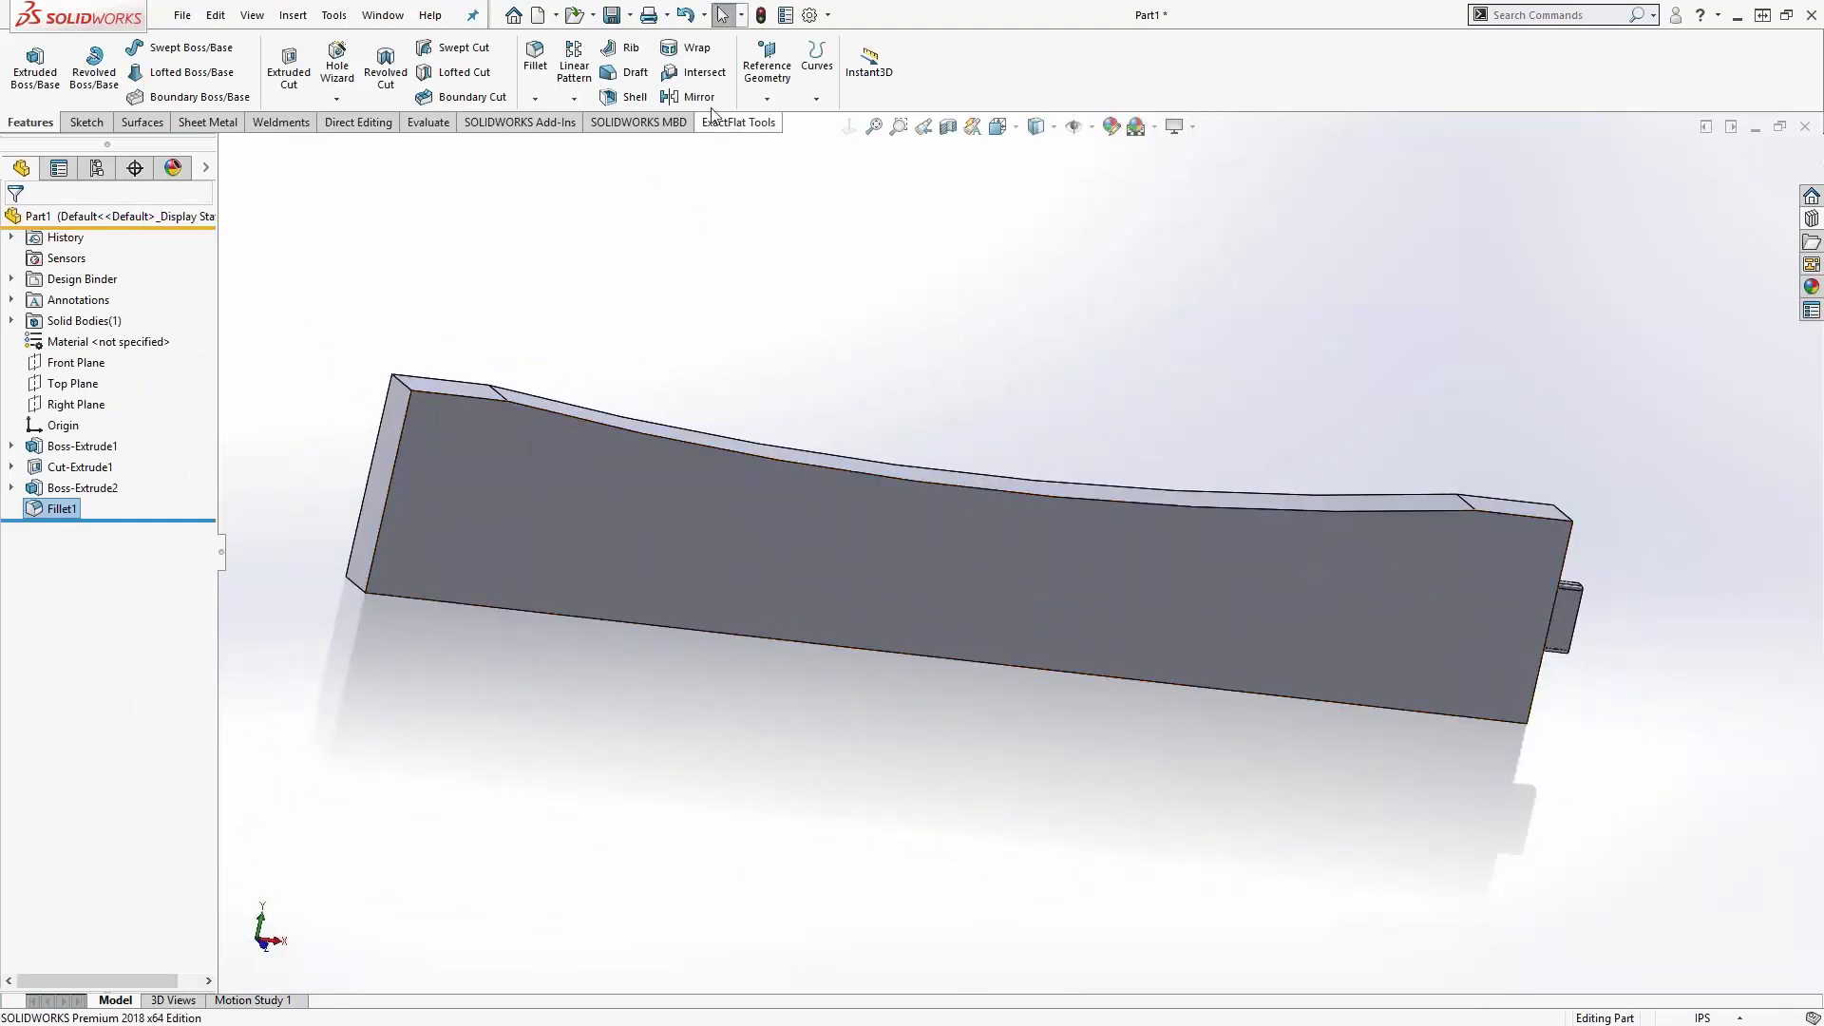
left_click(225, 148)
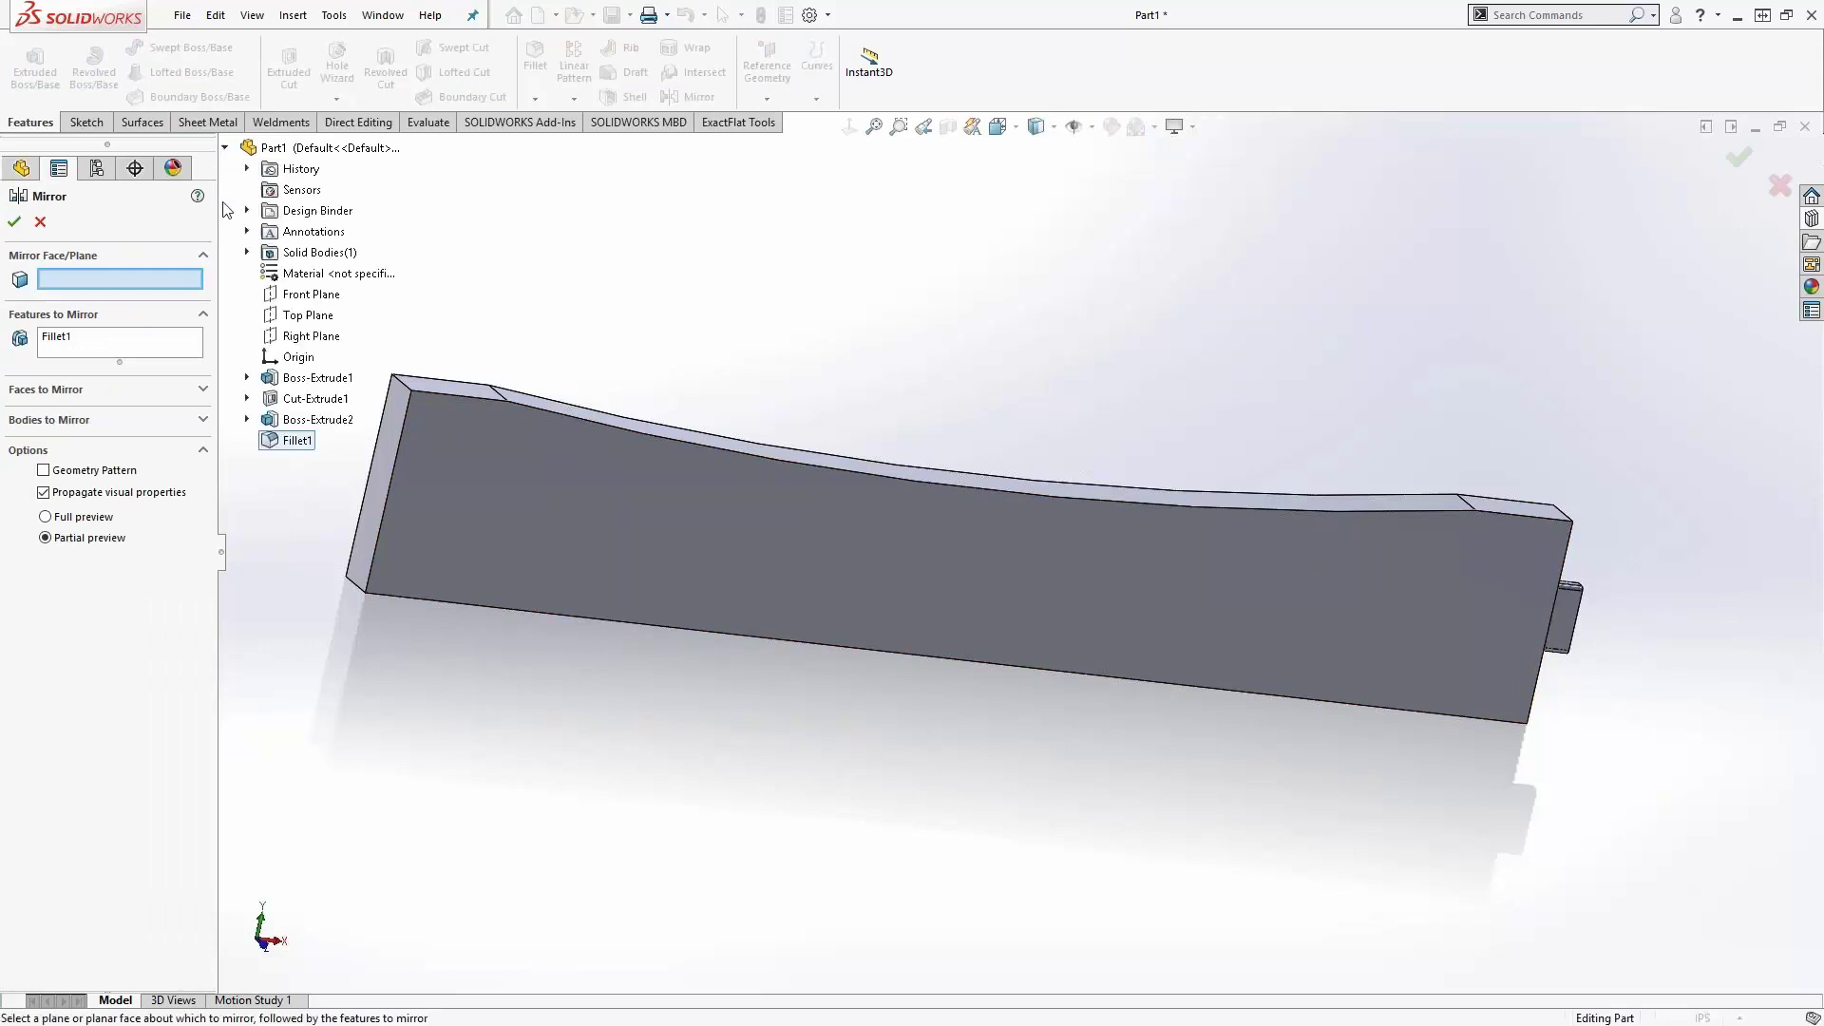
left_click(310, 335)
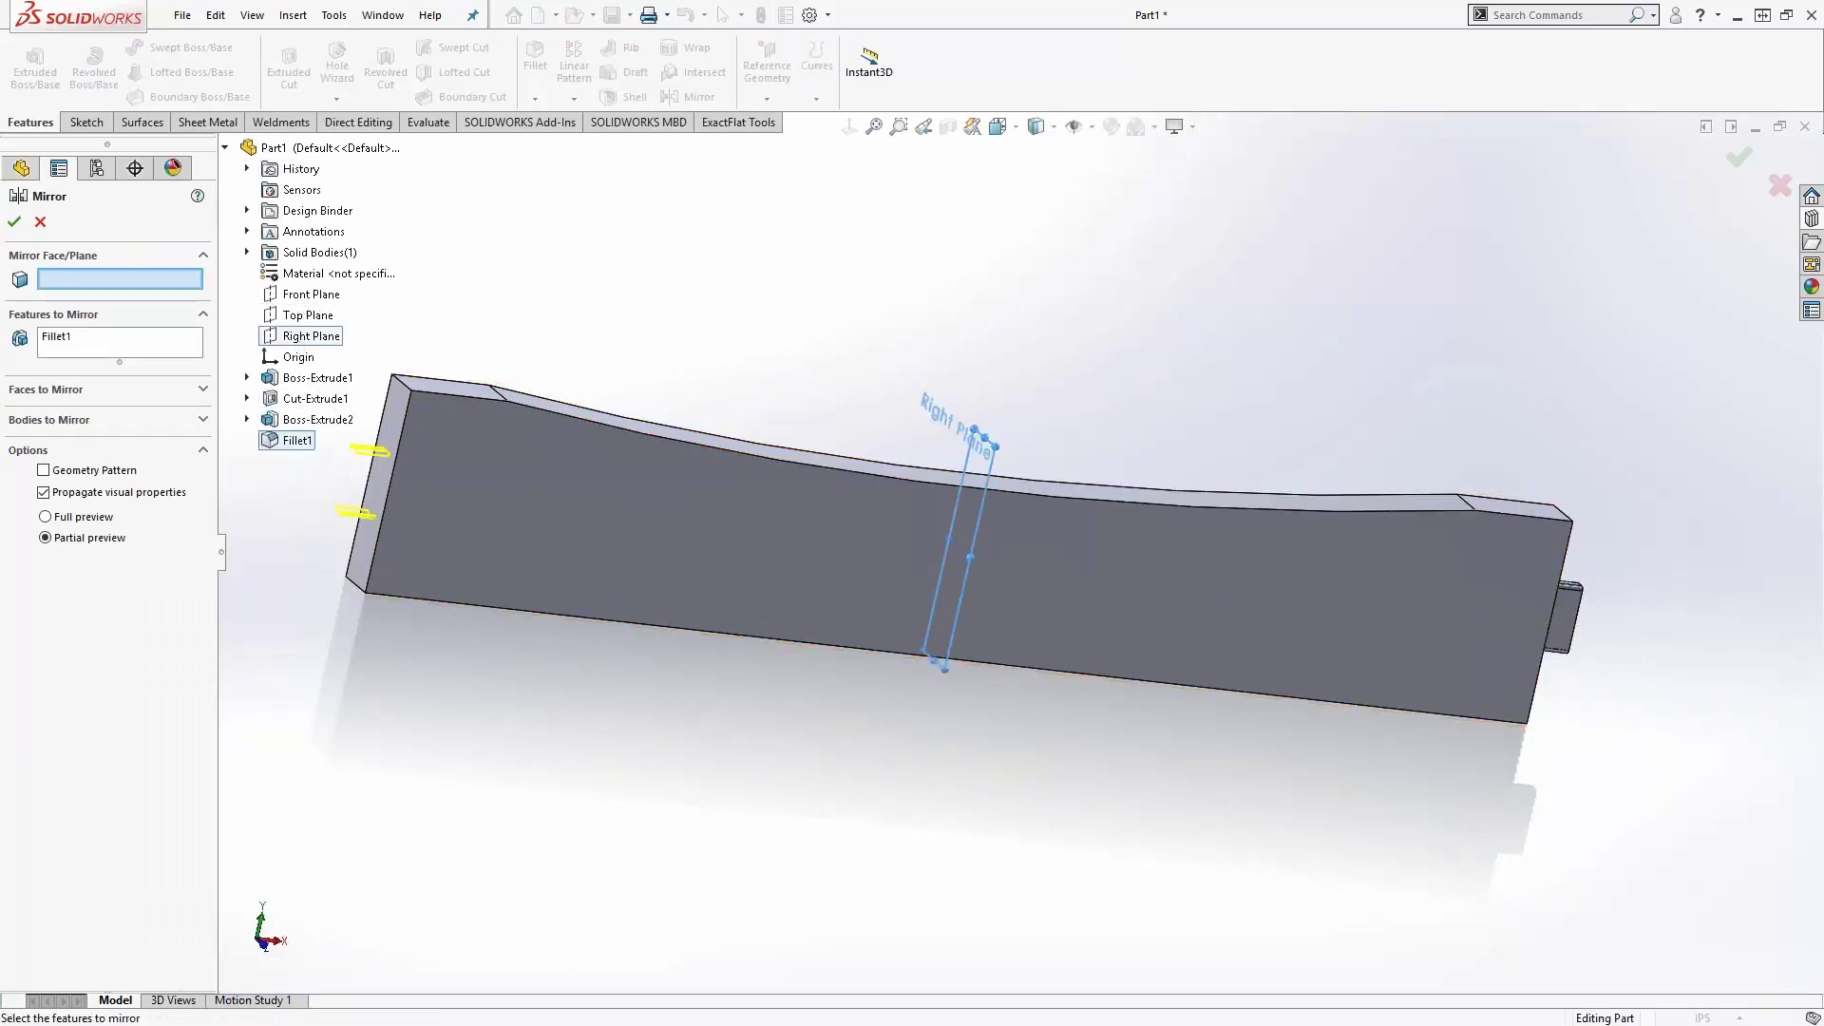
left_click(1567, 618)
scroll(1544, 597, "down", 5)
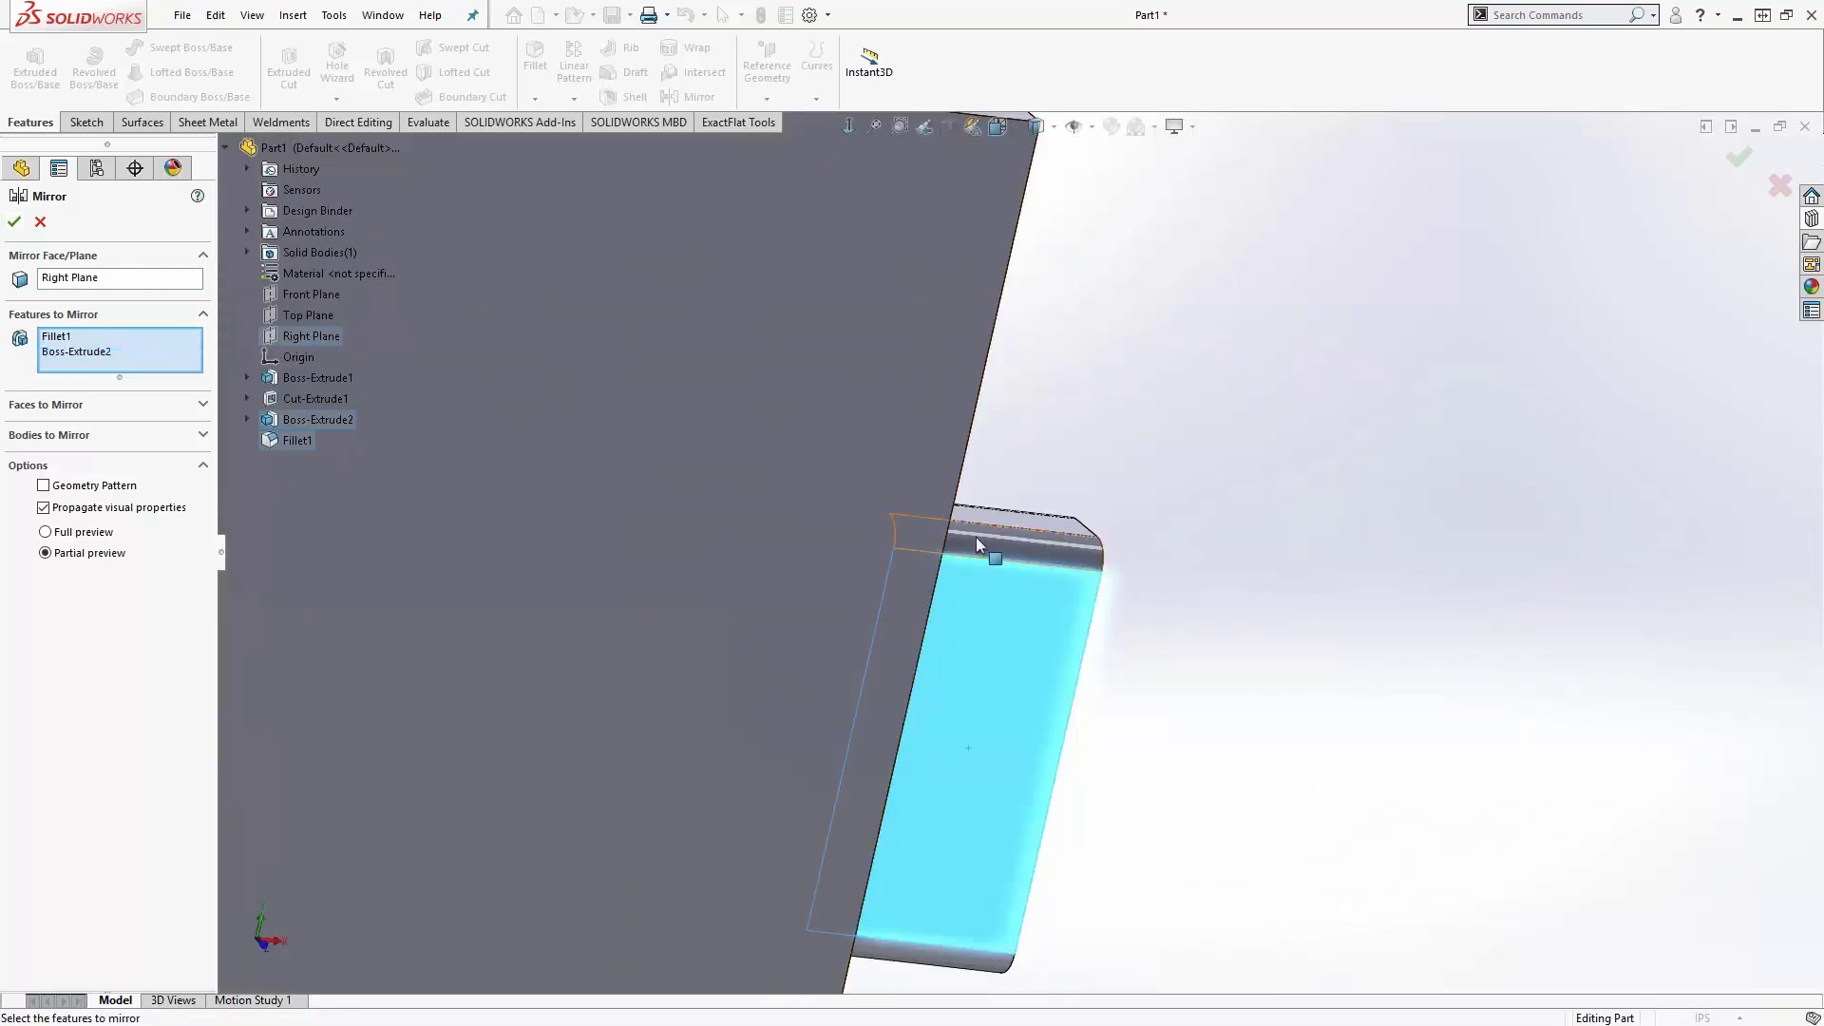
left_click(13, 224)
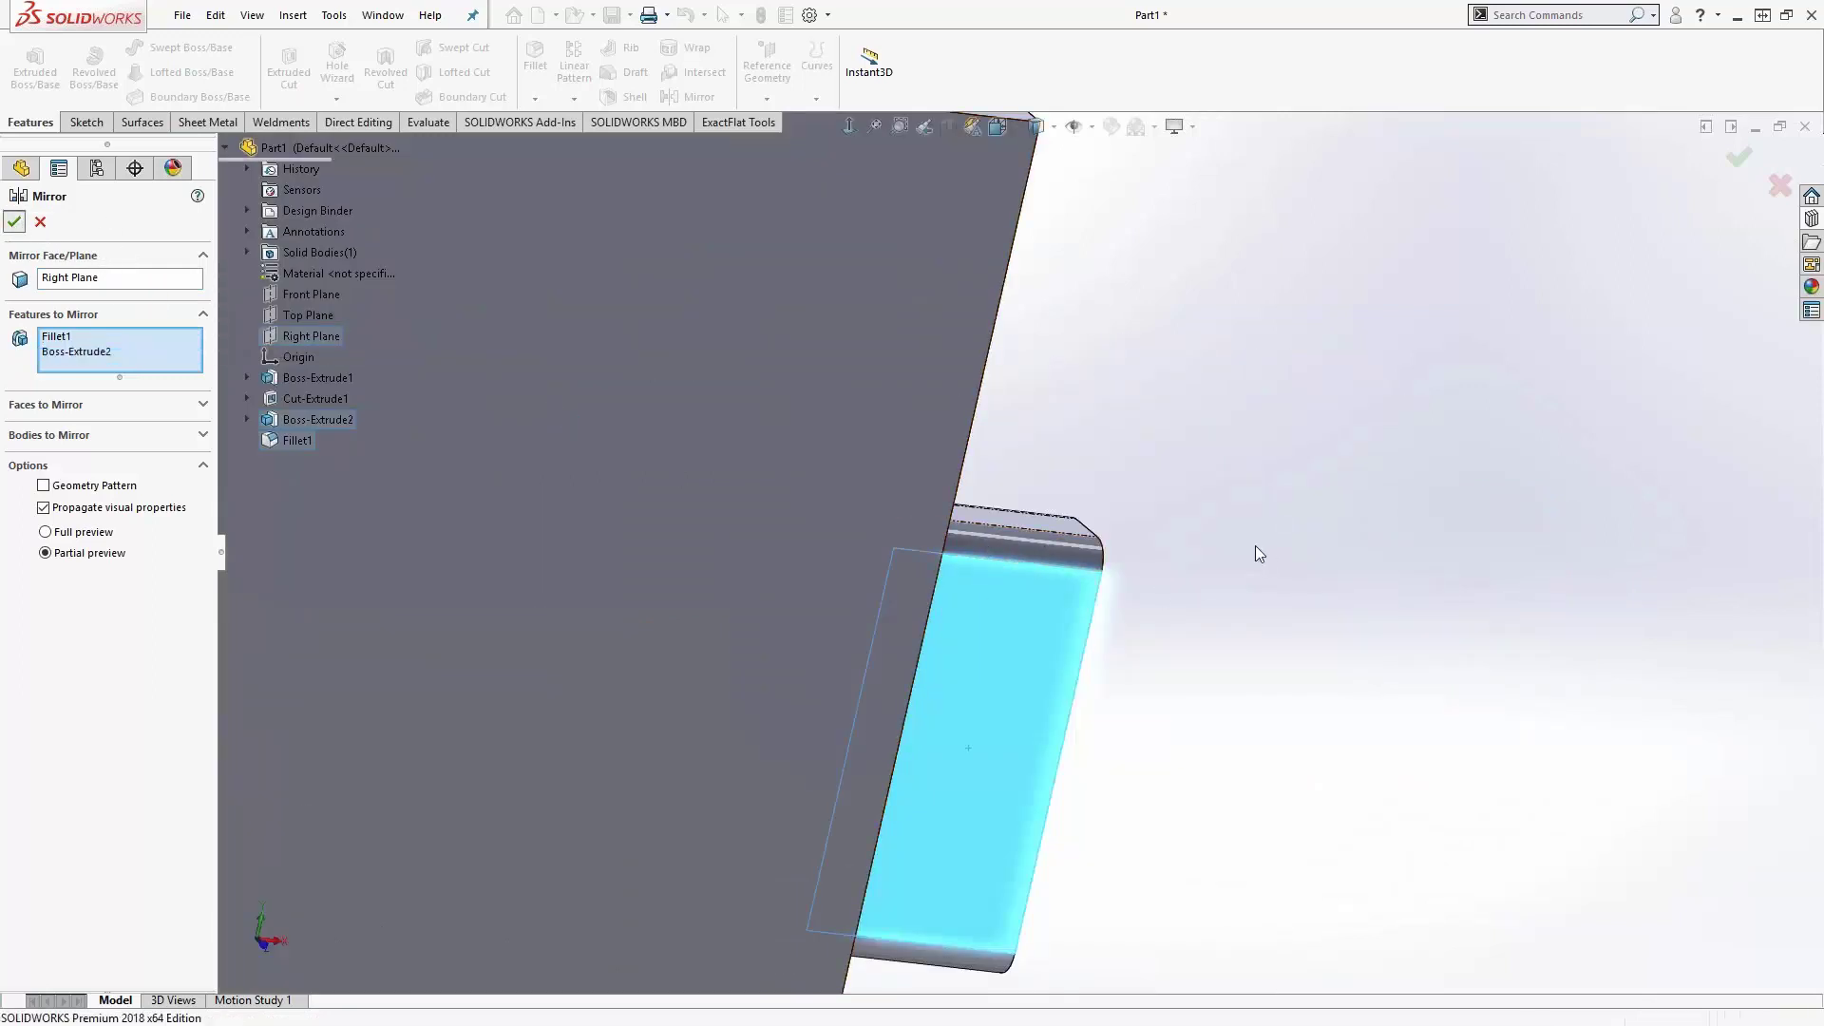
middle_click_drag(889, 527, 448, 493)
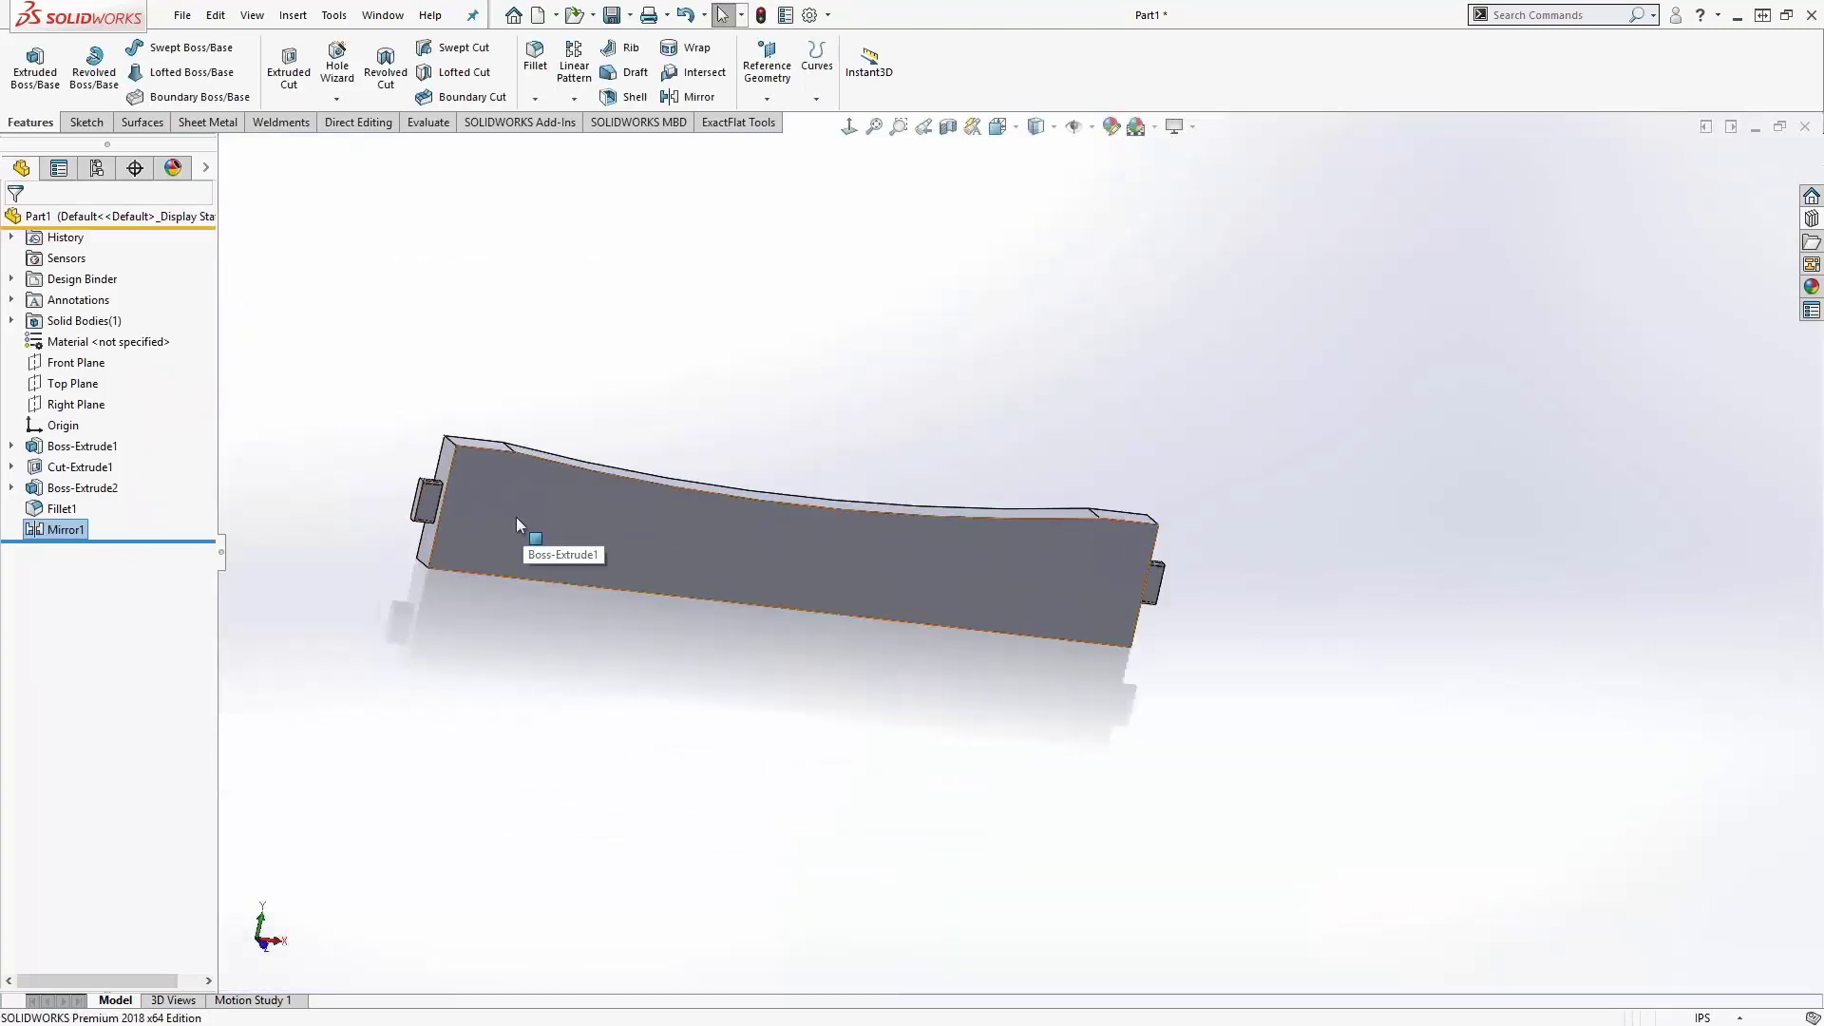
- Fillet the two edges where the curved top cutout meets the flat shoulders with a 5 in radius
left_click(535, 57)
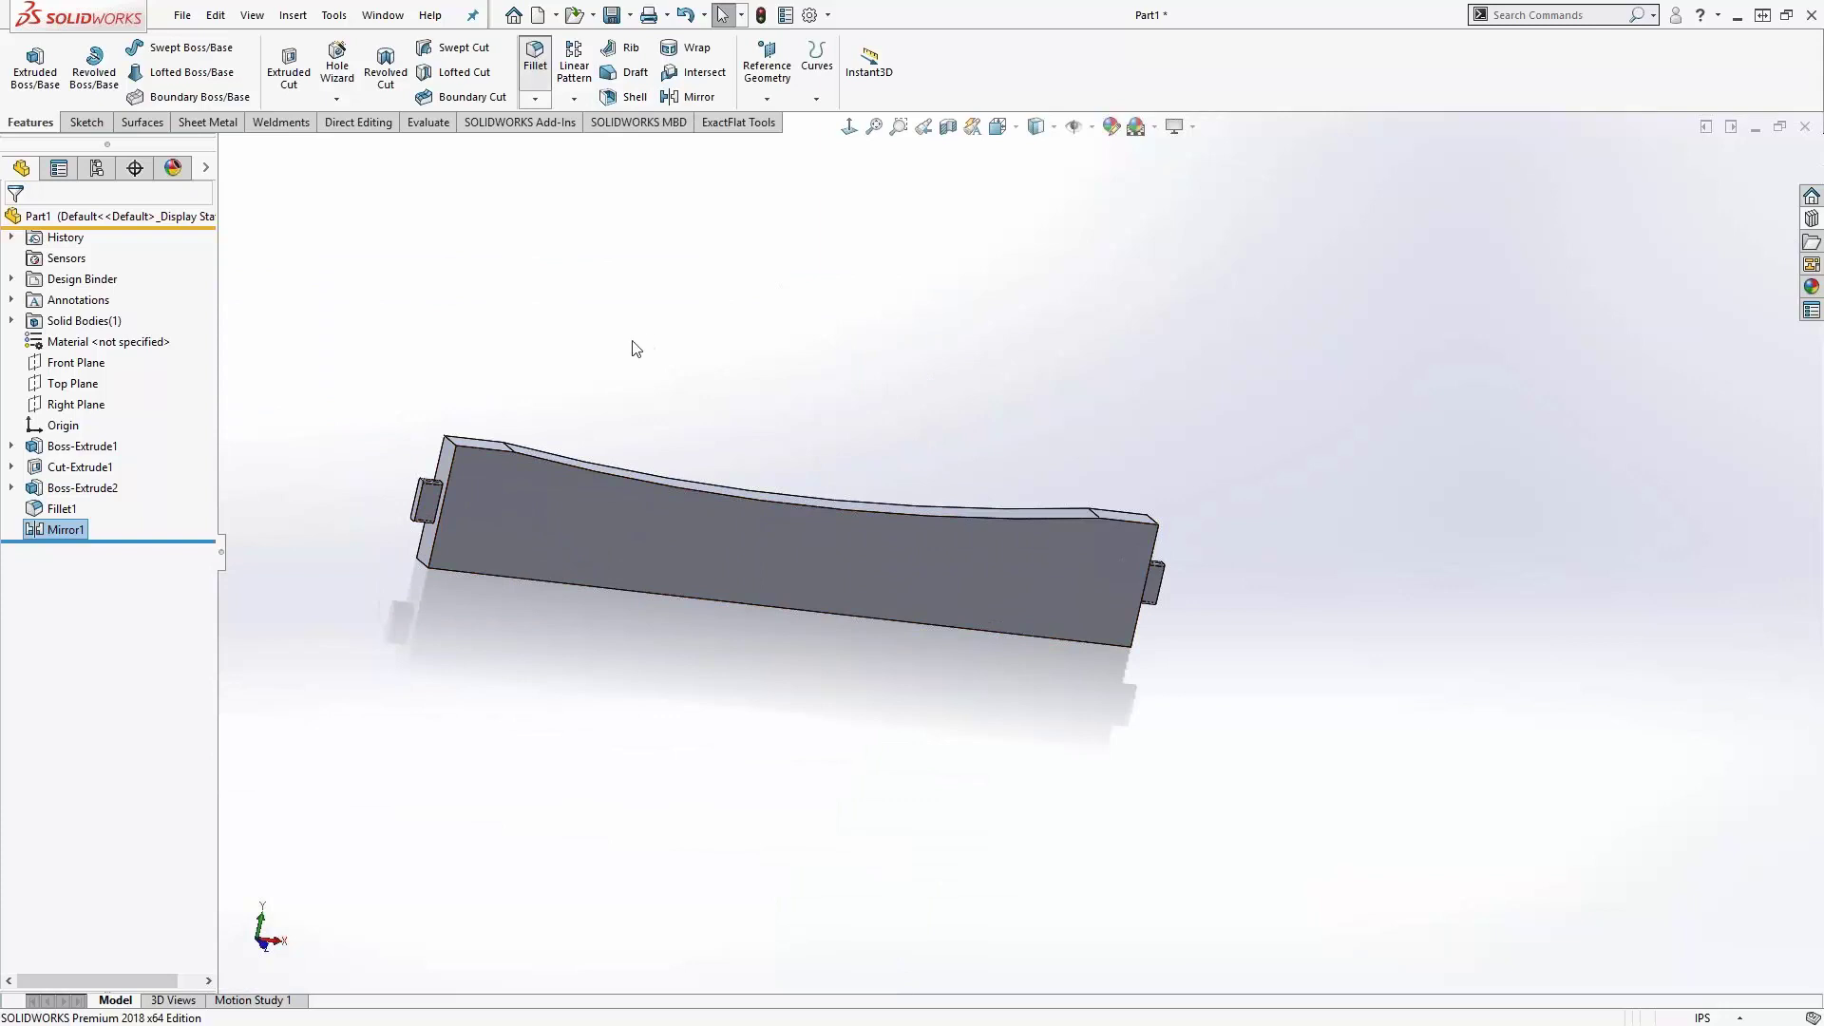
type("5")
key("Return")
left_click(510, 446)
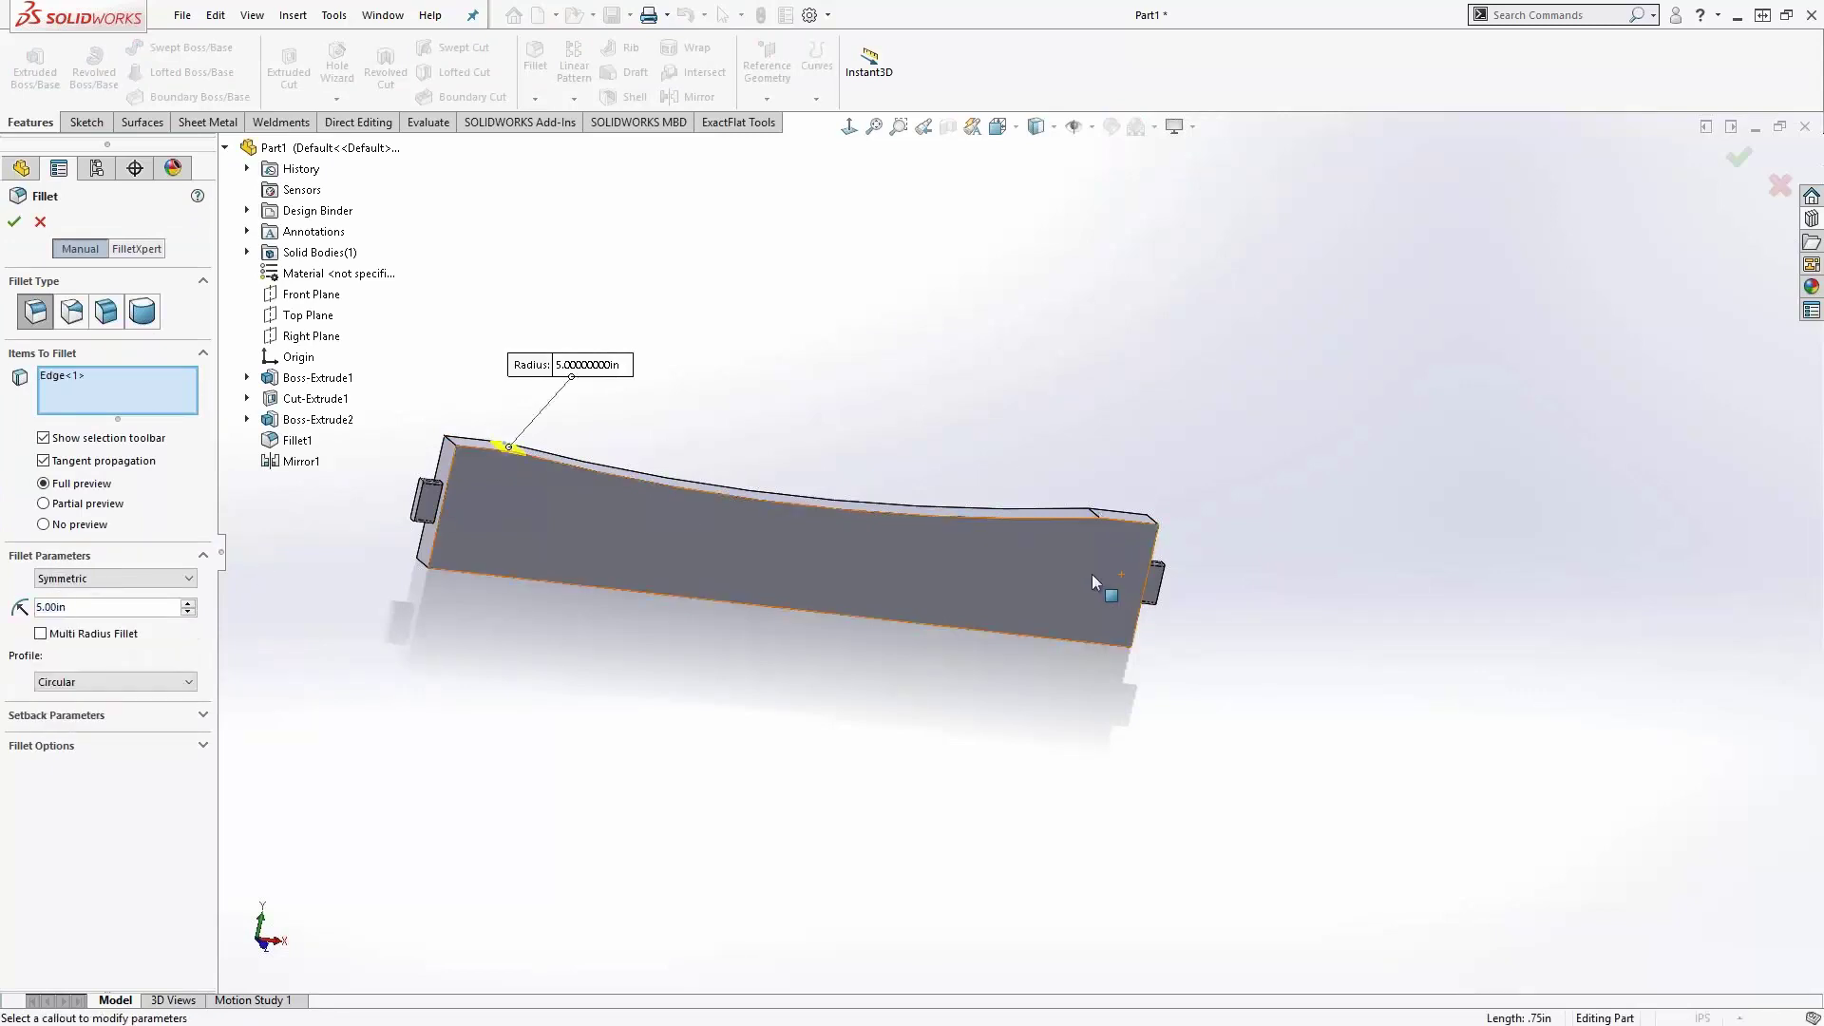
left_click(1090, 510)
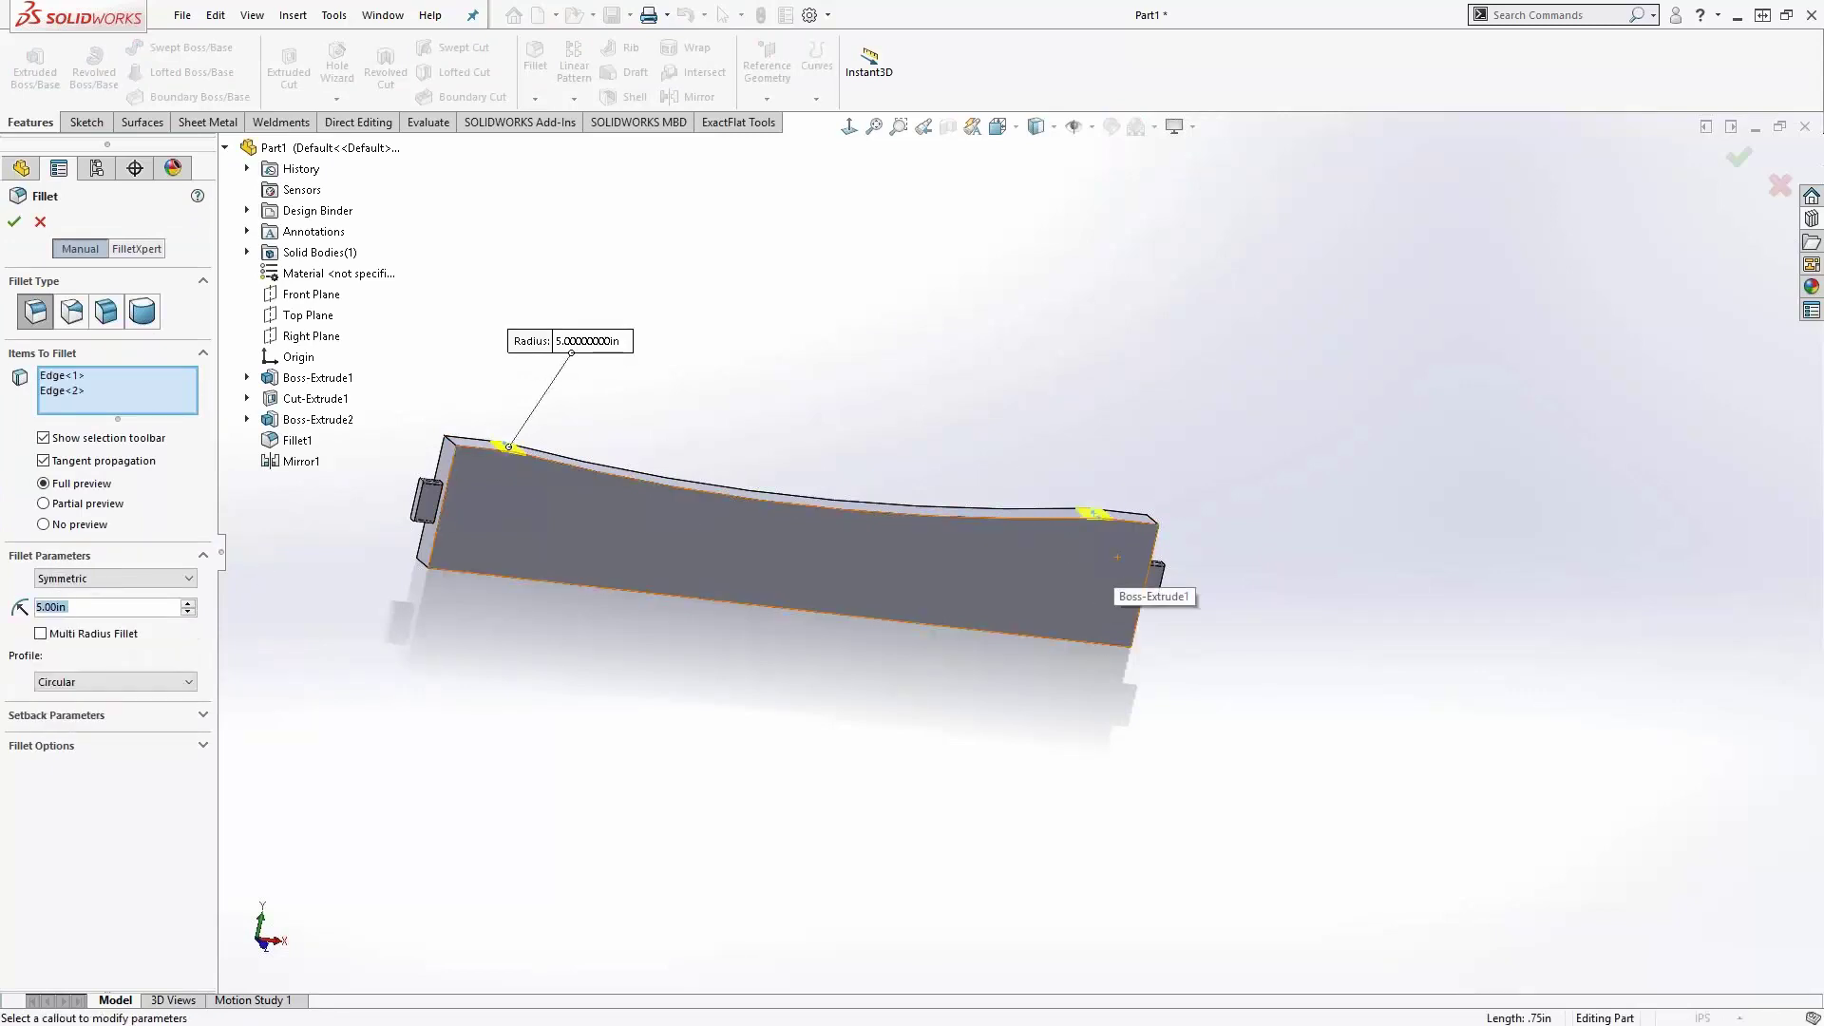
key("Return")
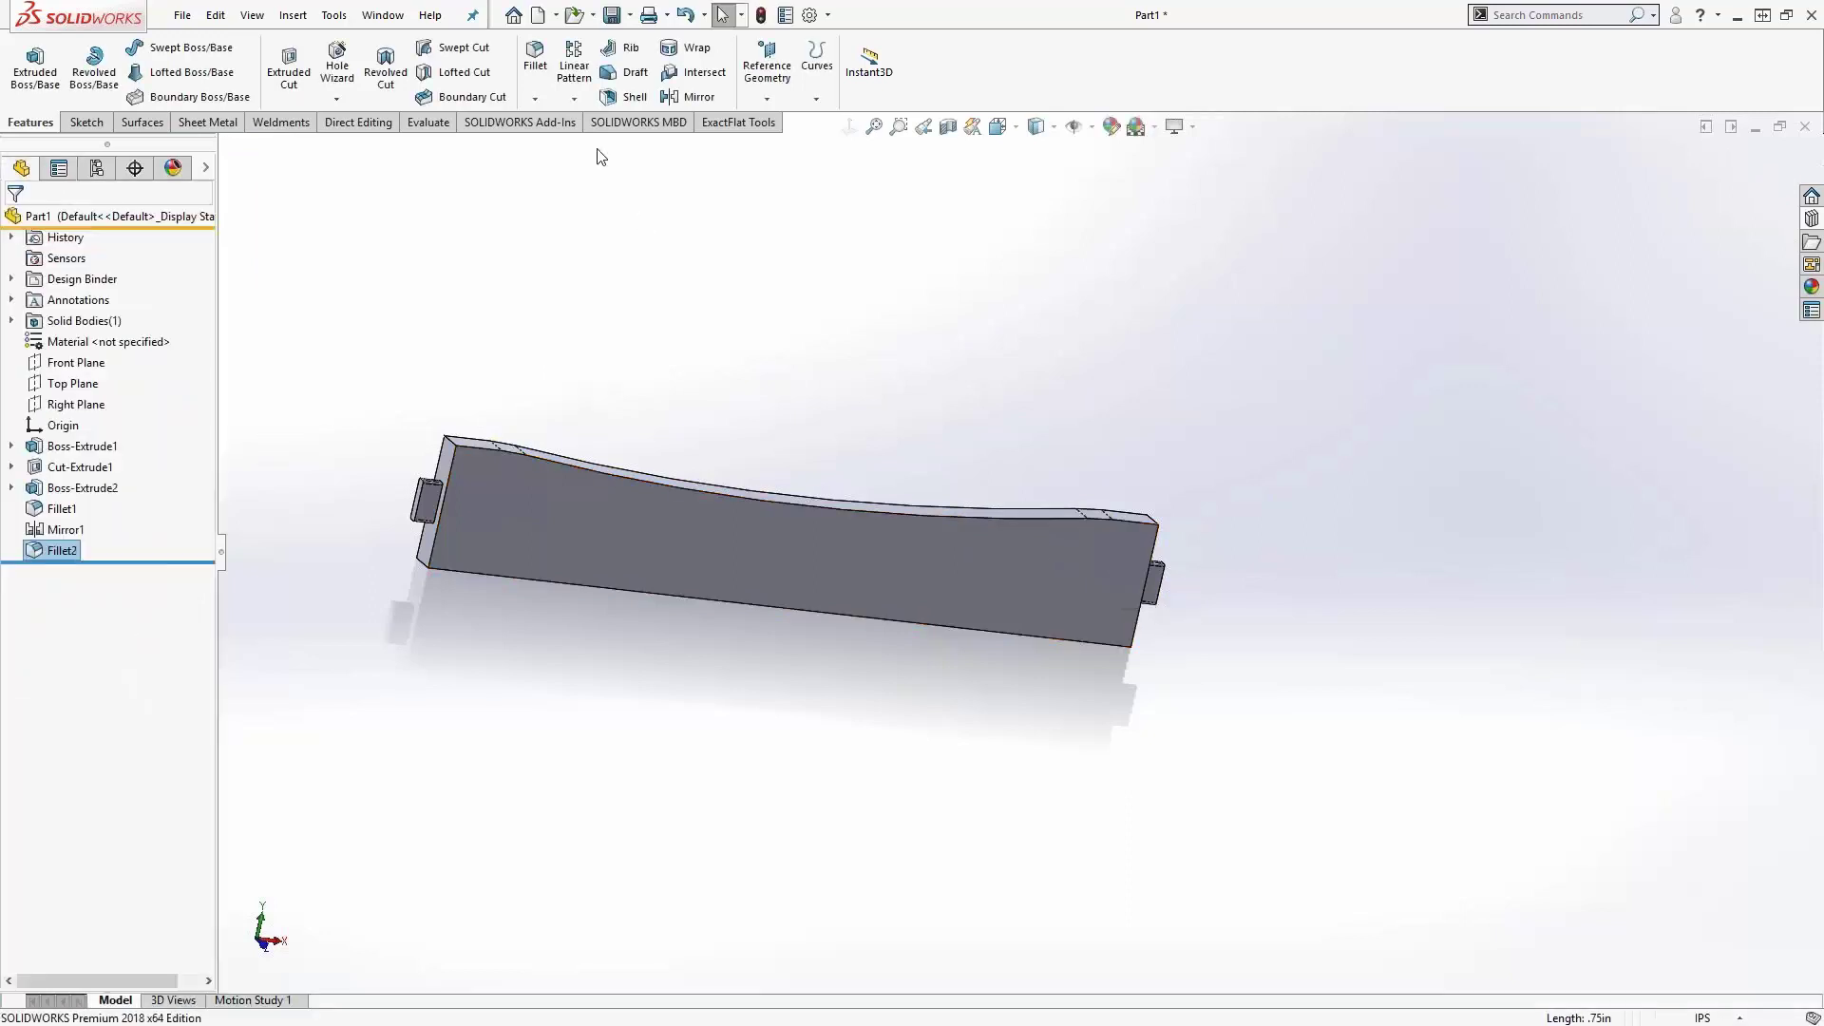
- Fillet the board's long top and bottom edges with a 0.125 in radius
key("Return")
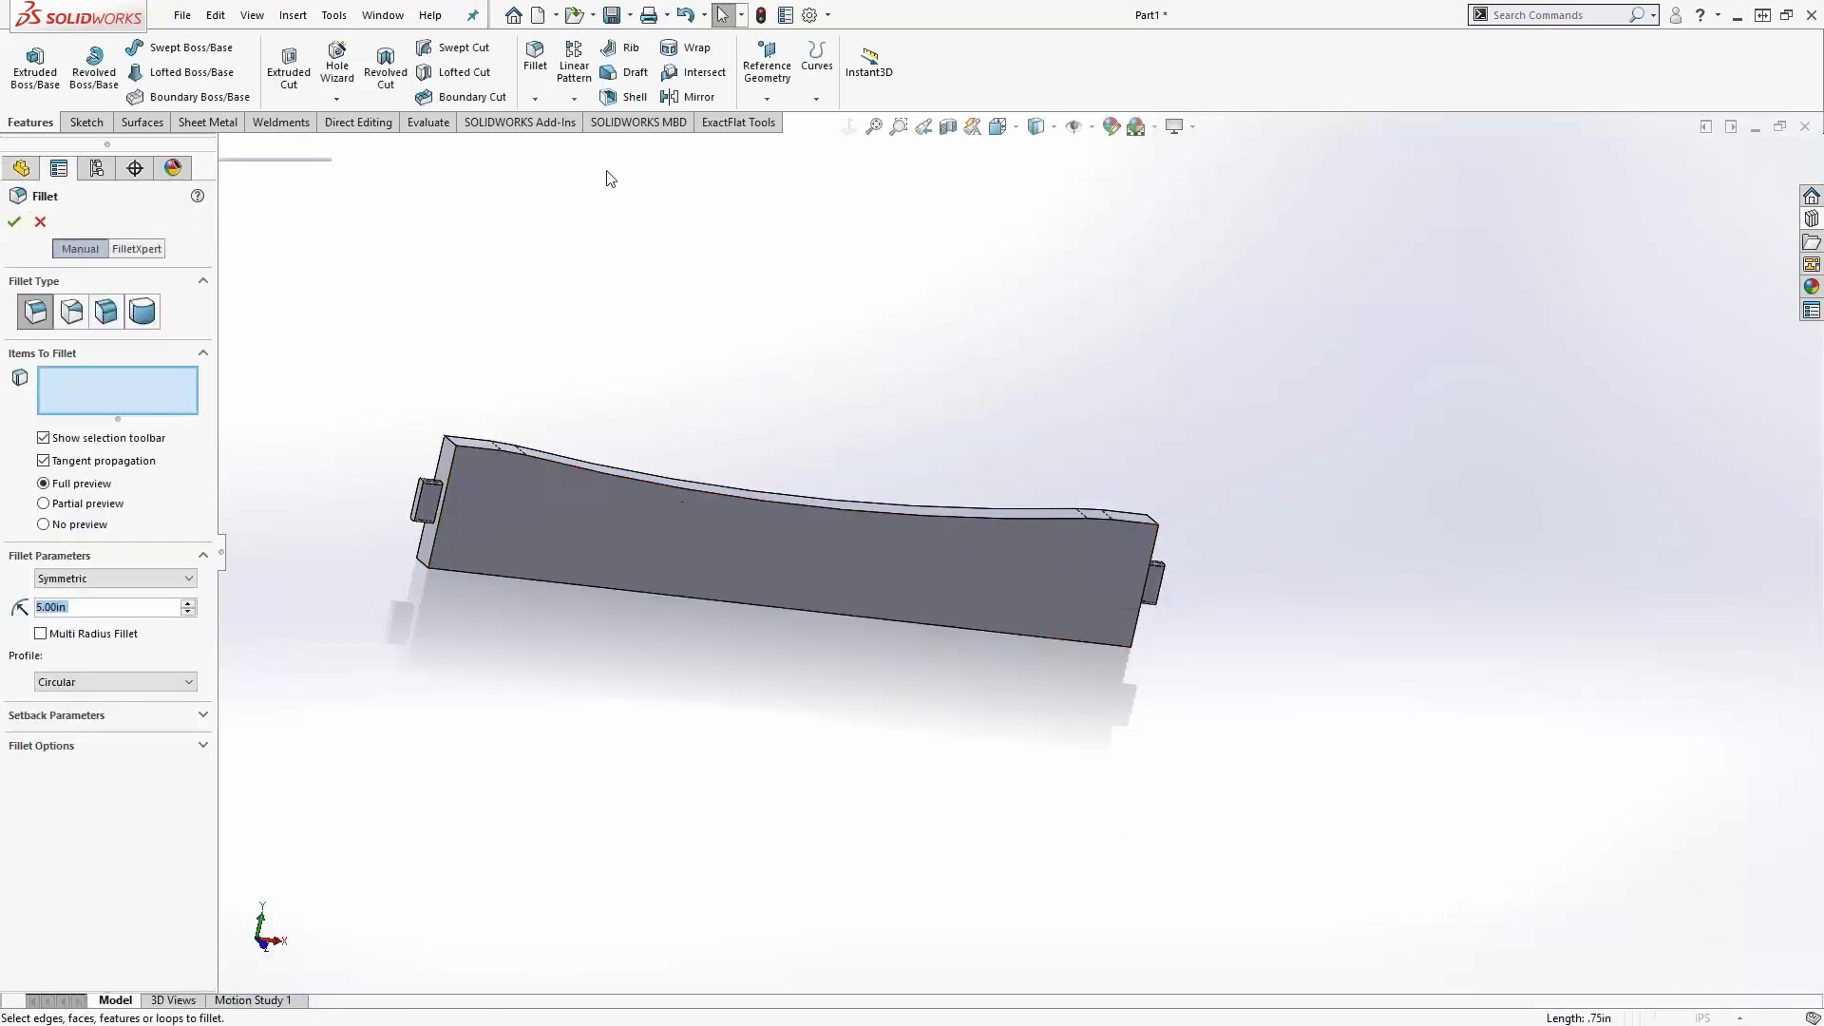
type(".125")
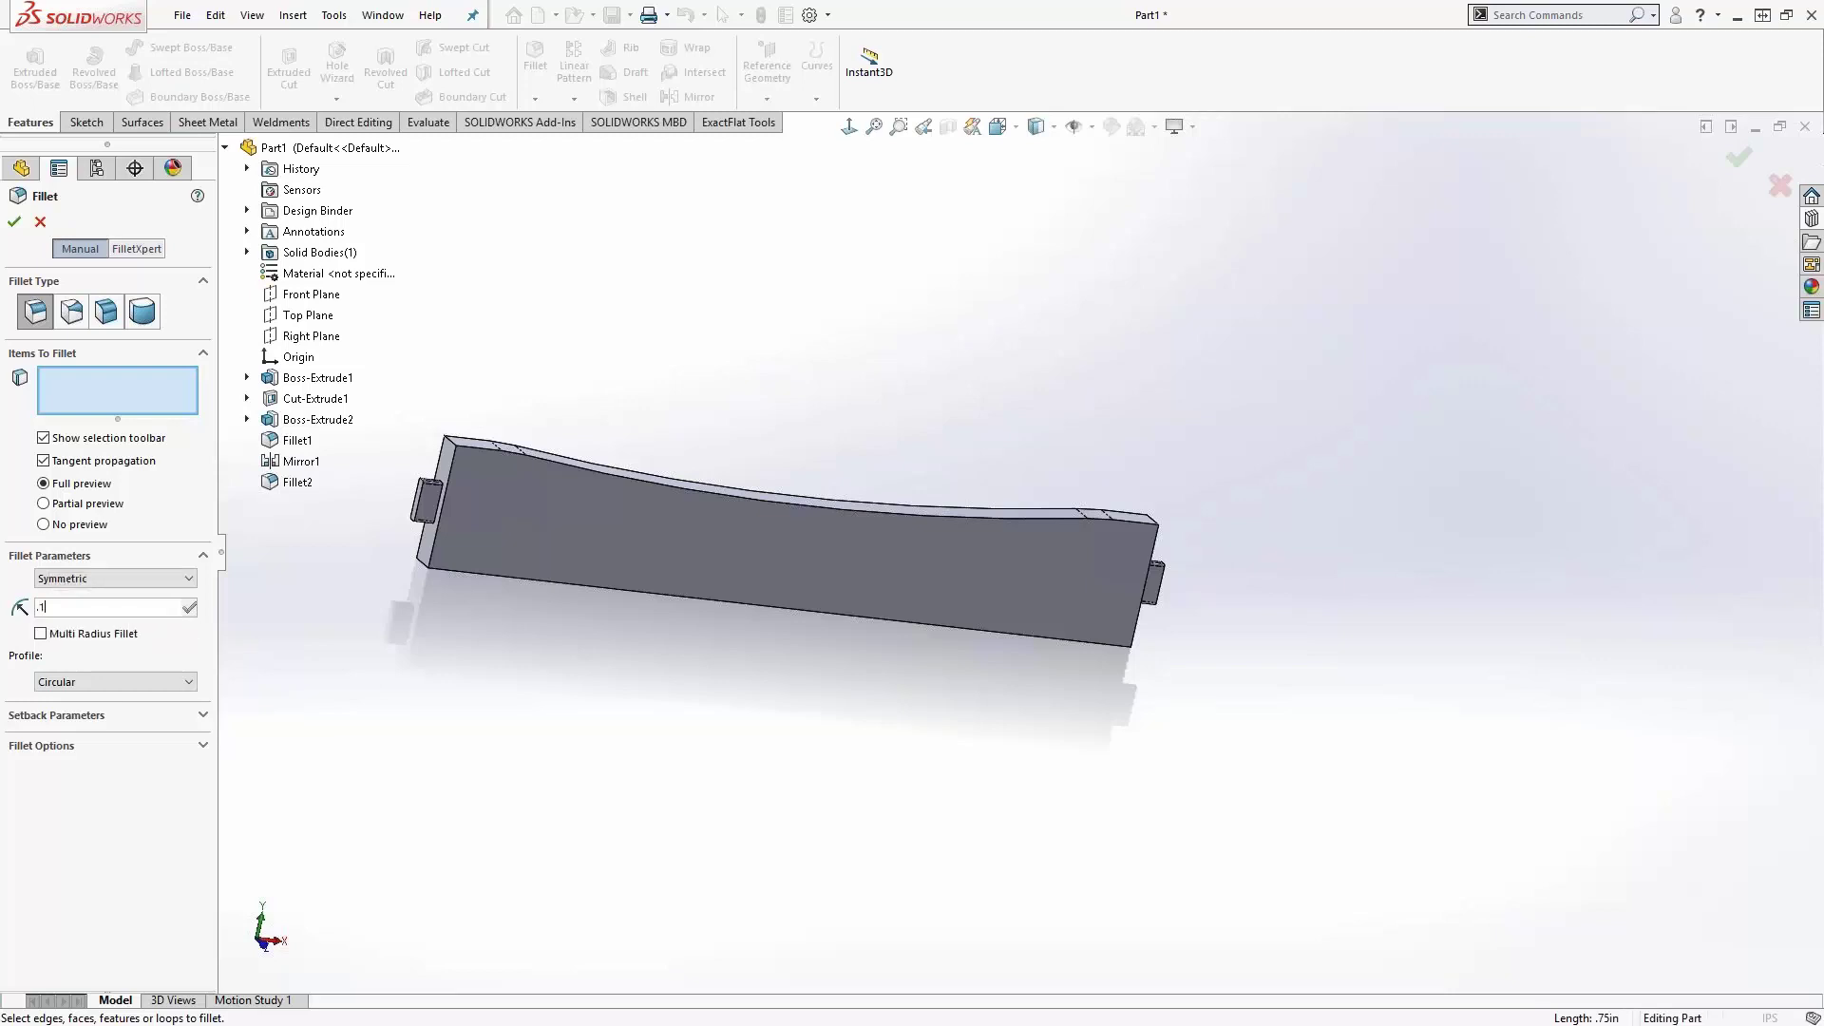
key("Return")
left_click(470, 441)
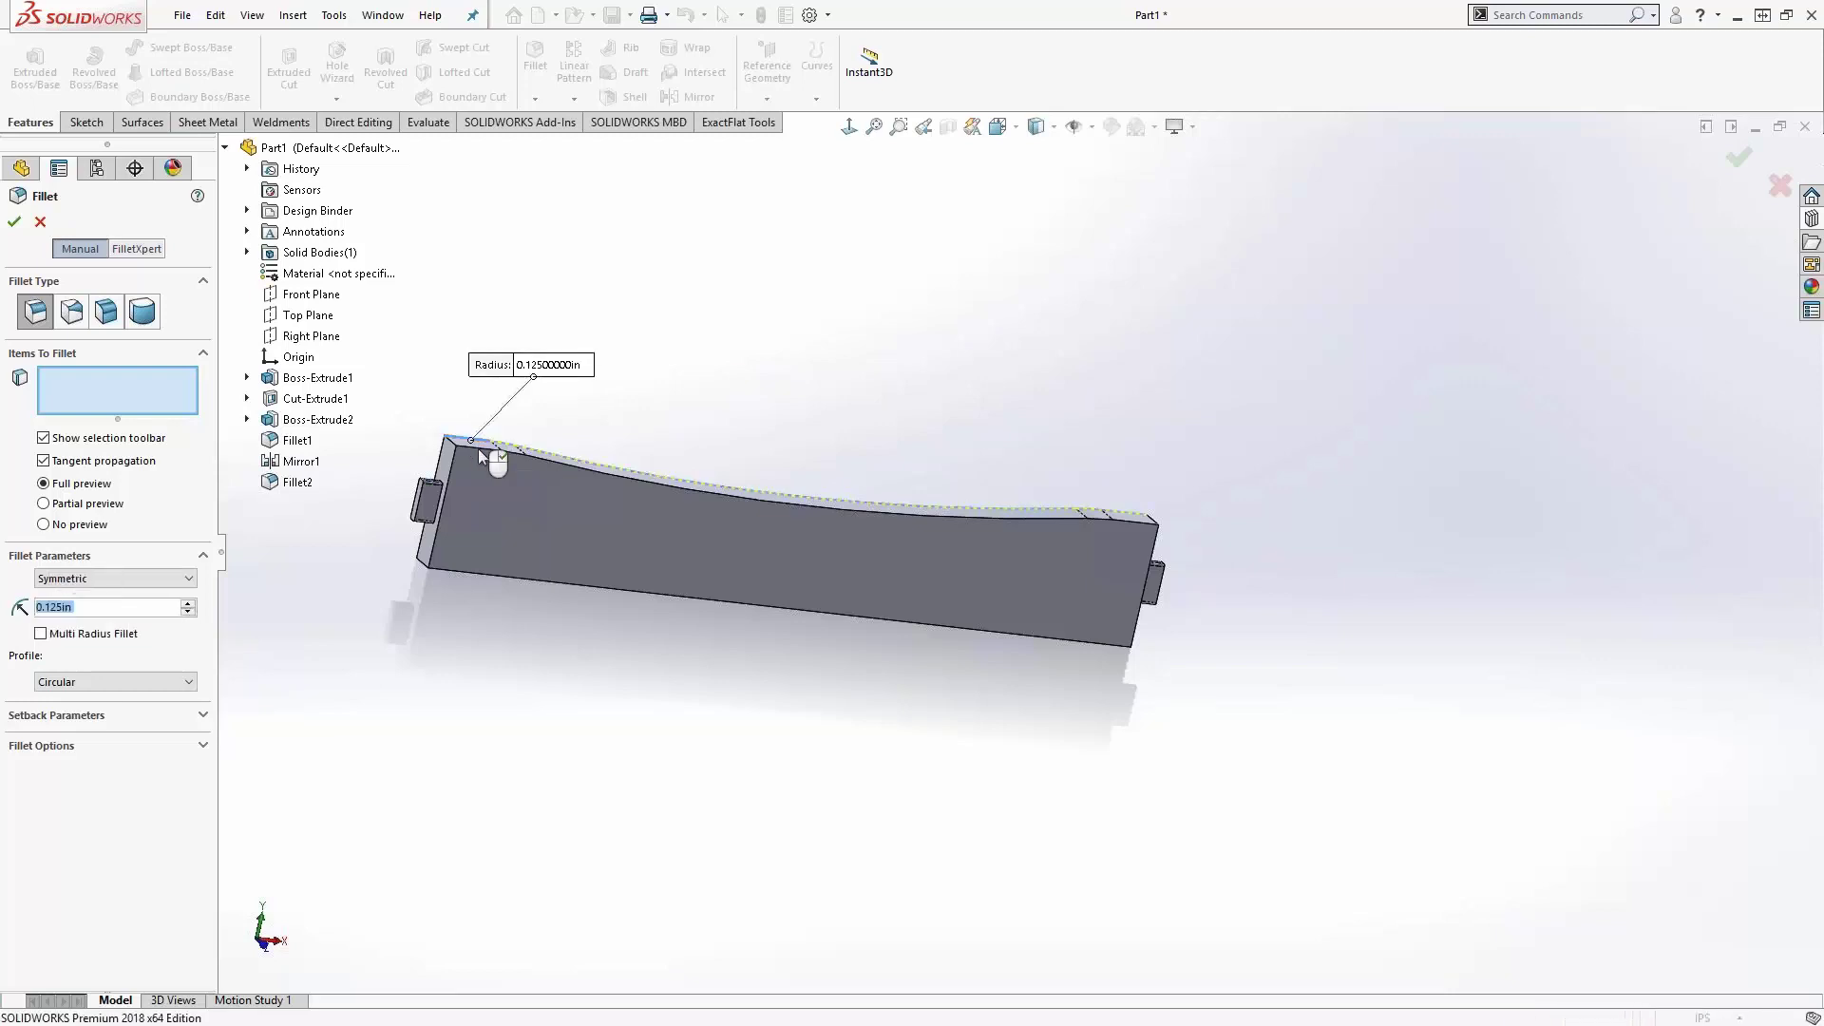
left_click(477, 454)
left_click(480, 458)
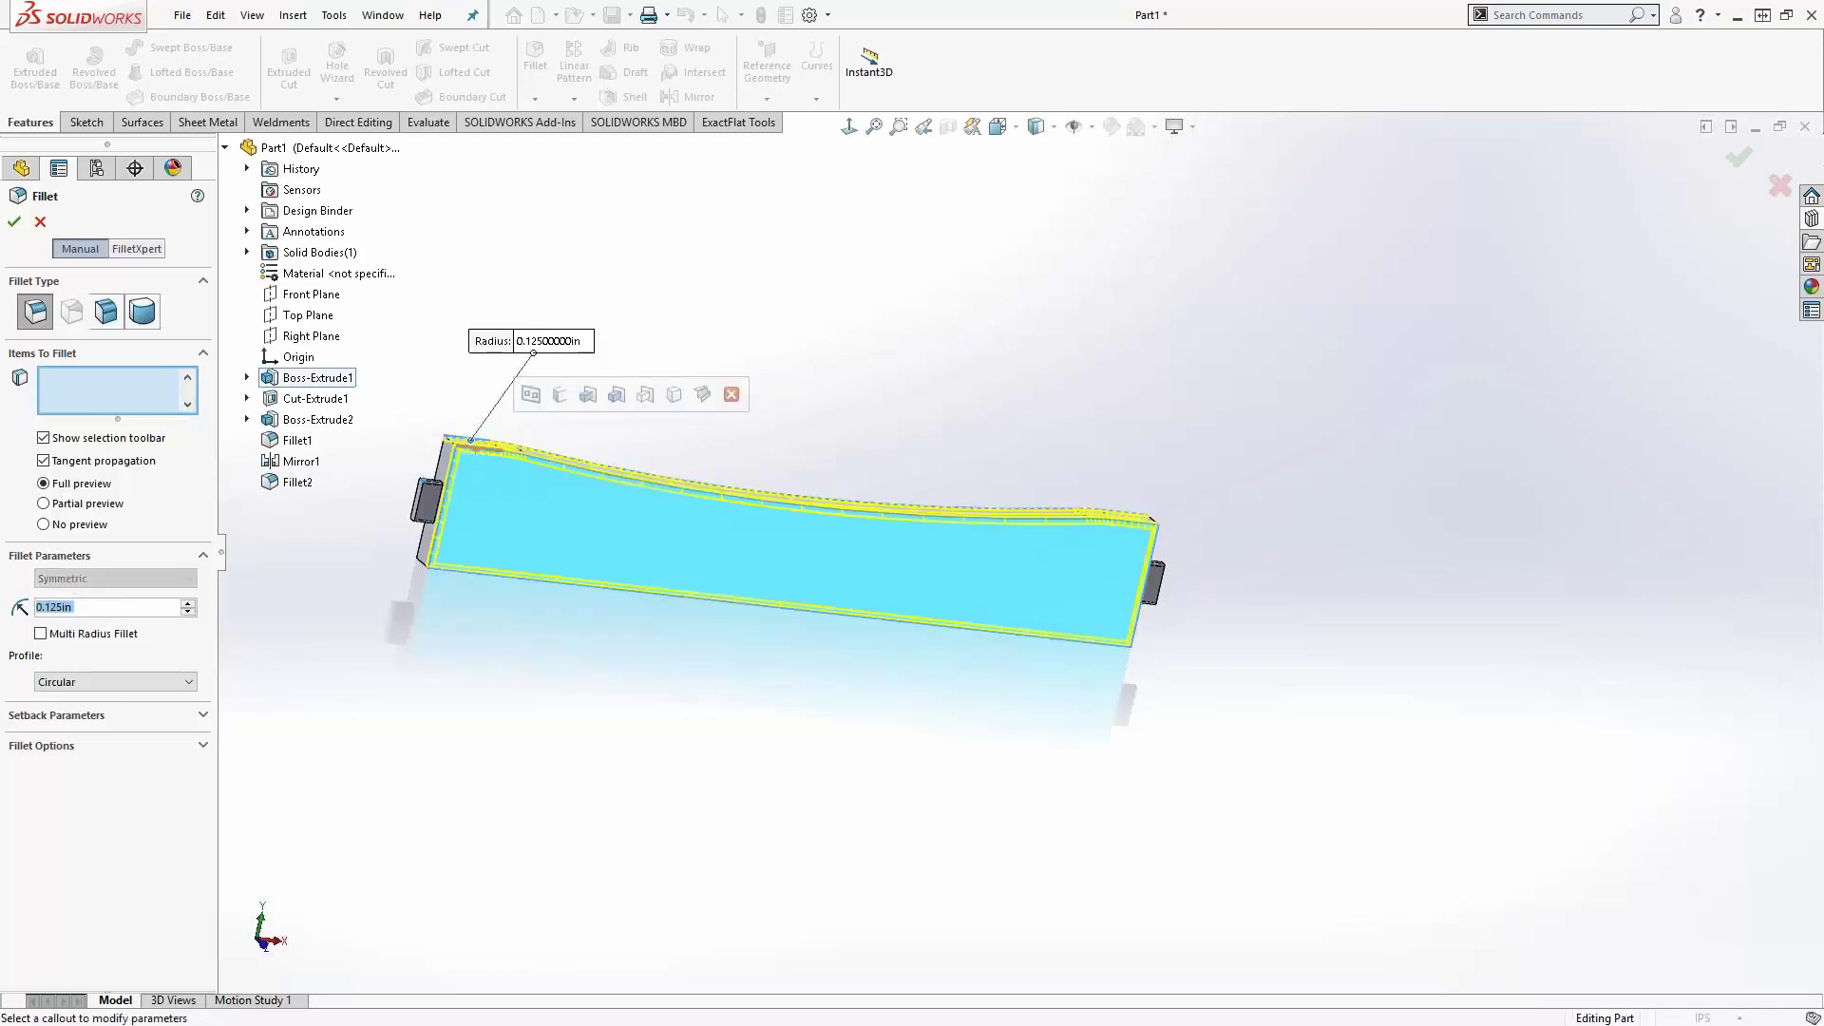
left_click(452, 570)
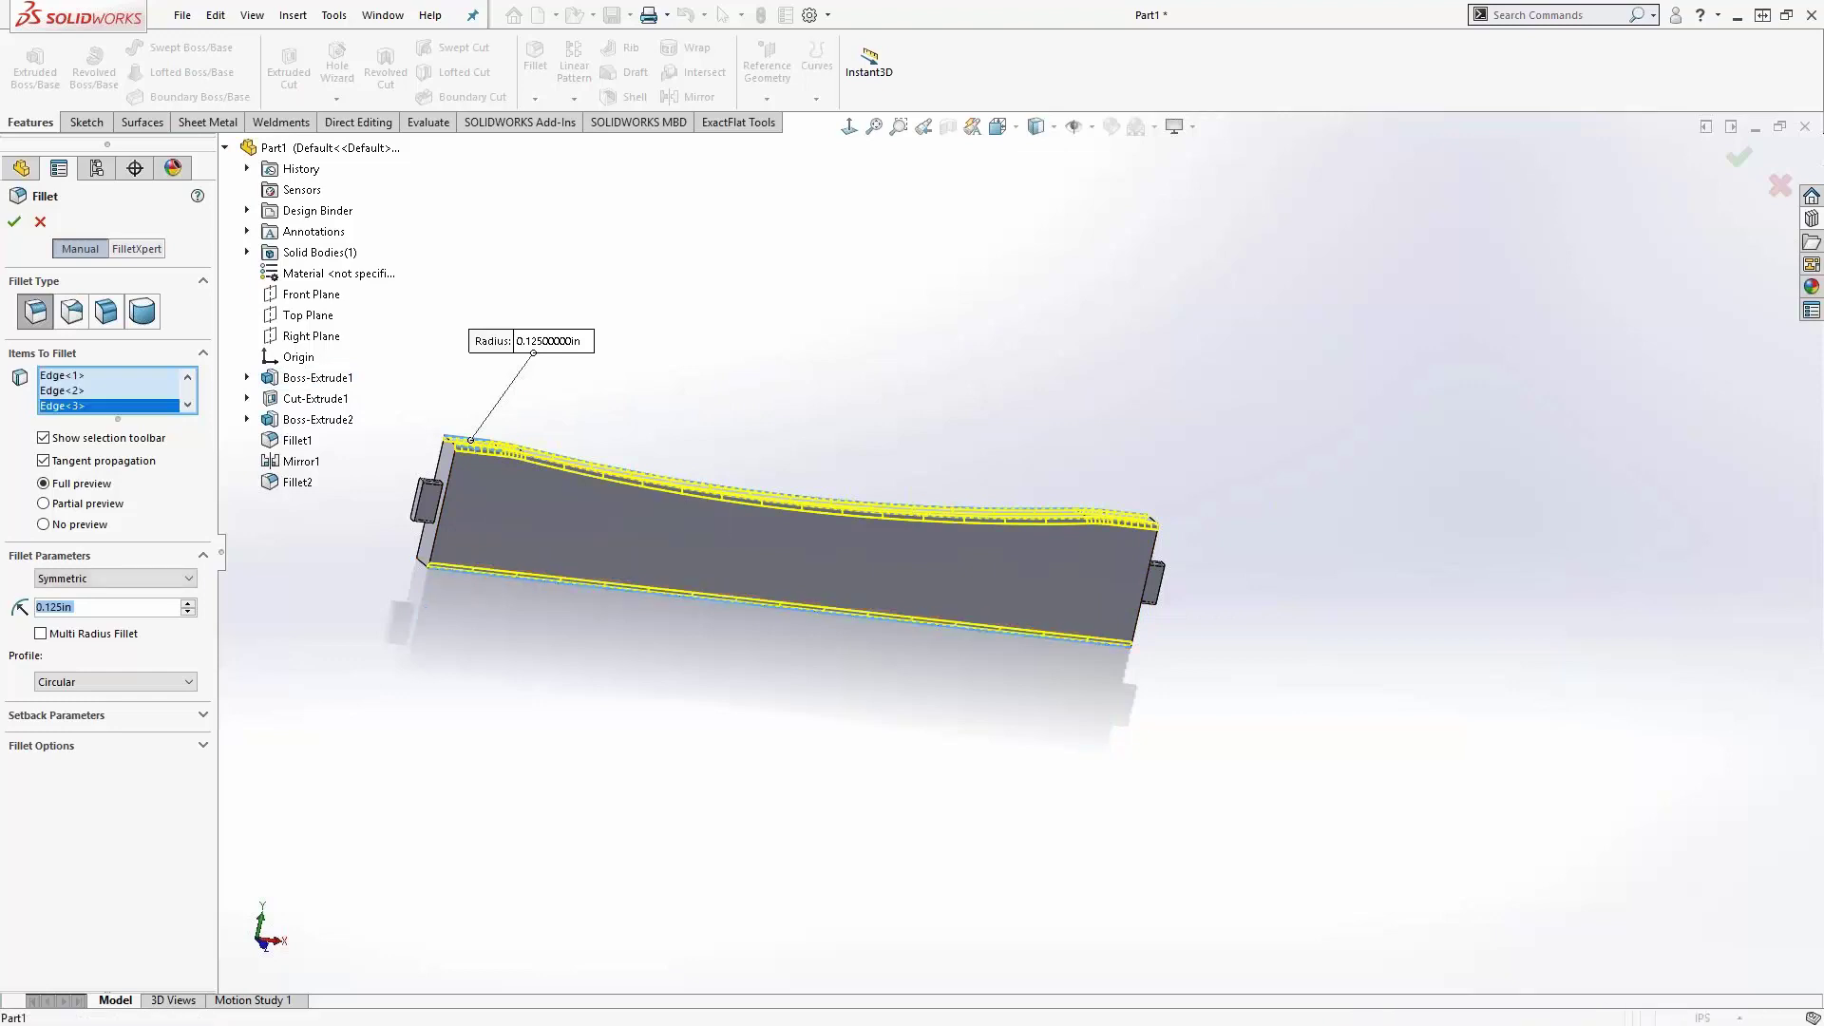
left_click(14, 221)
mouse_move(618, 468)
middle_mouse_down()
mouse_move(553, 380)
mouse_move(631, 492)
mouse_move(574, 480)
mouse_move(602, 486)
middle_mouse_up()
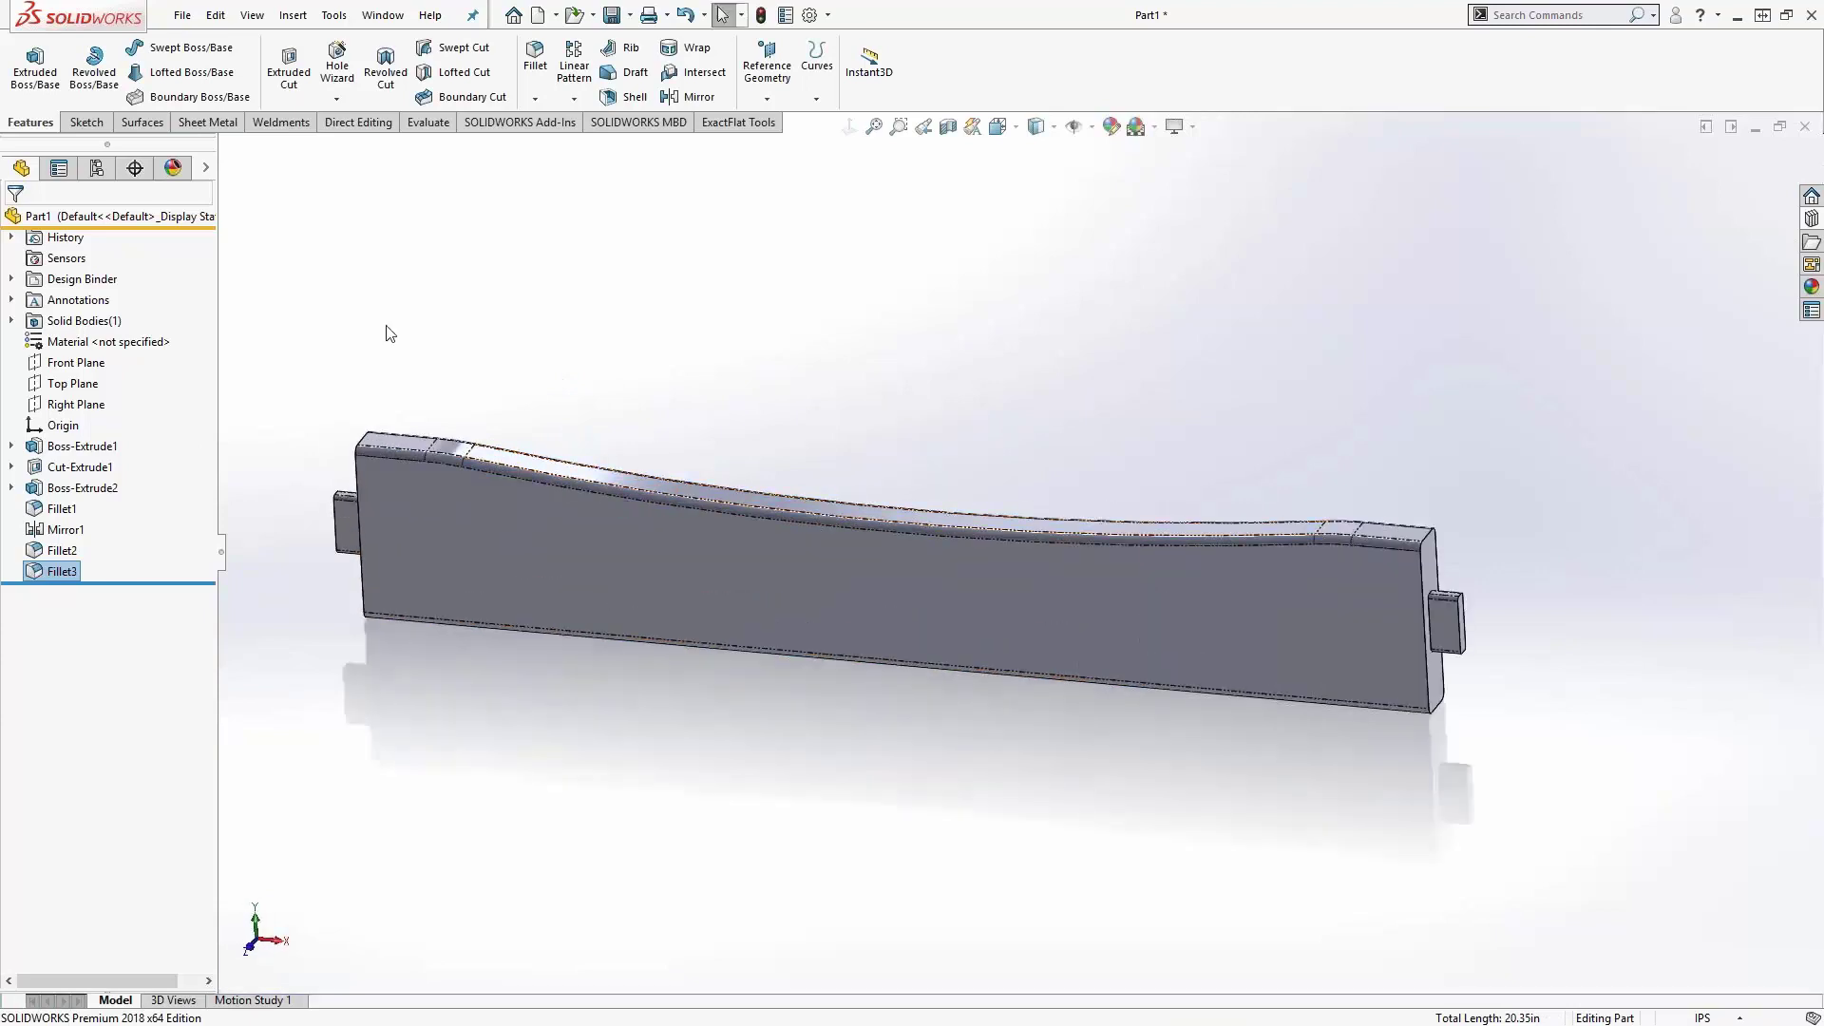
- Assign Mahogany from the Woods category as the part's material
right_click(113, 343)
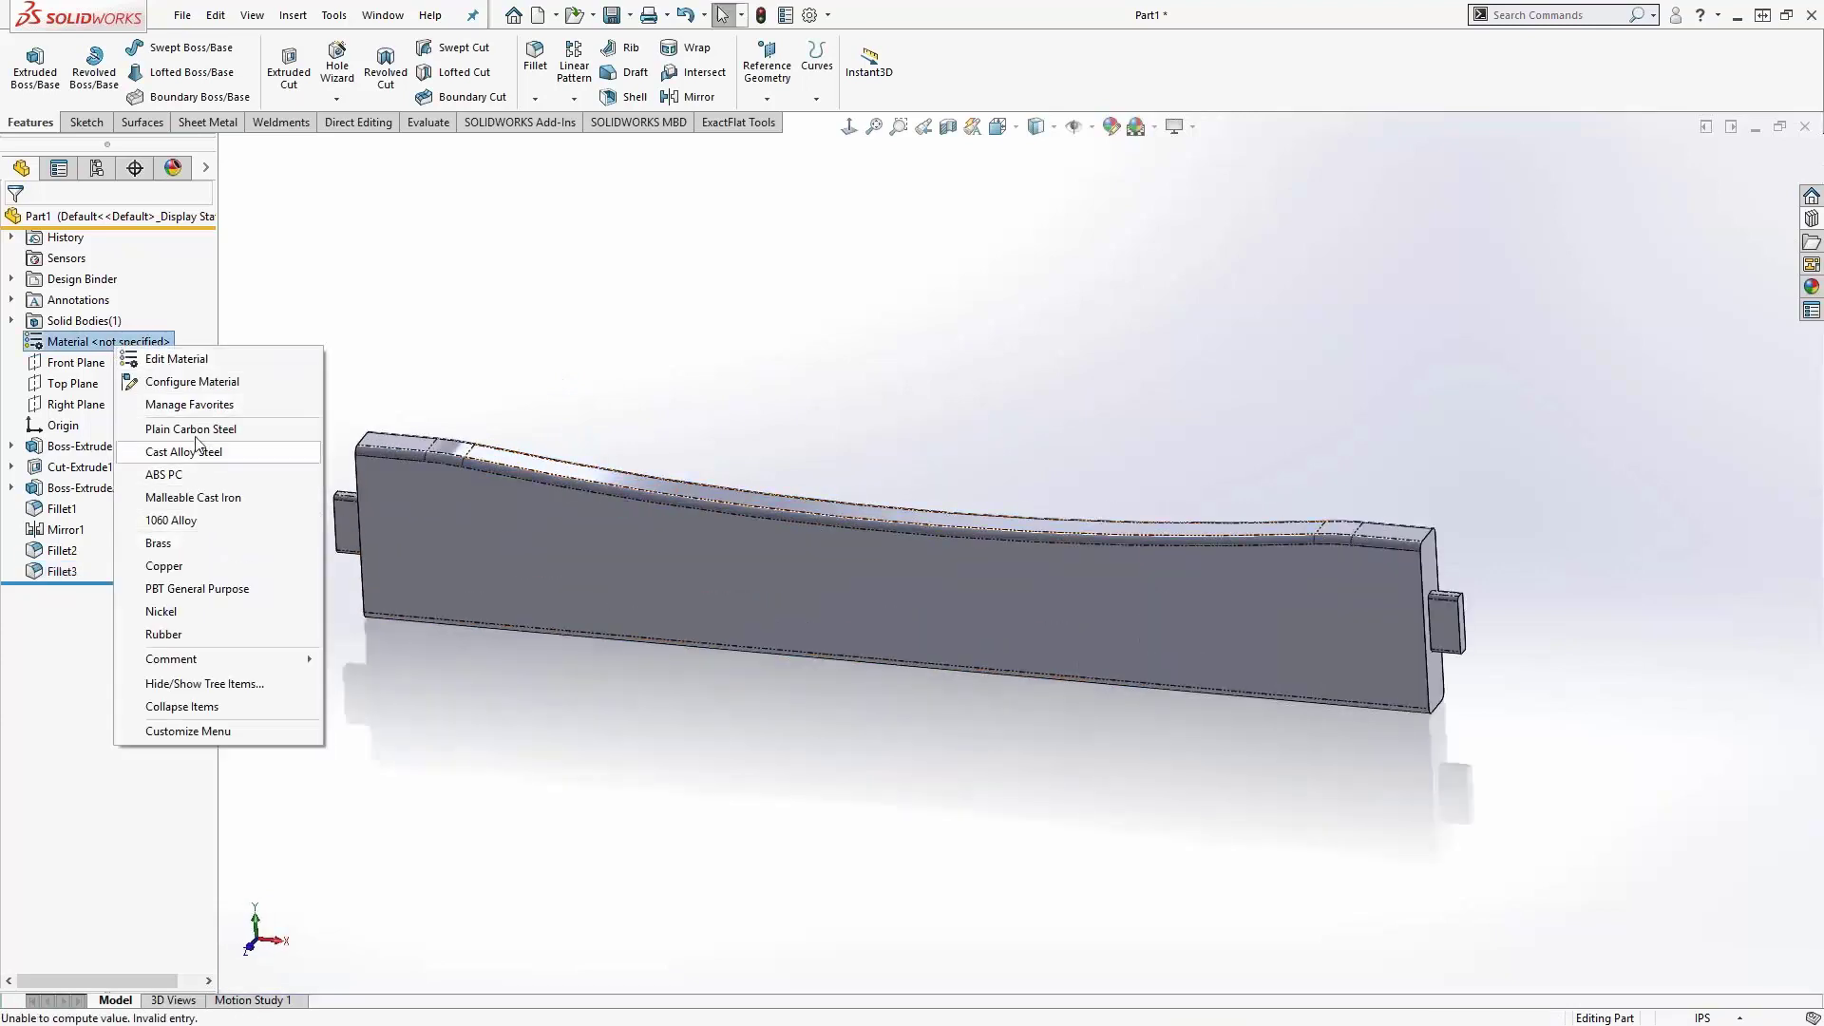
left_click(180, 361)
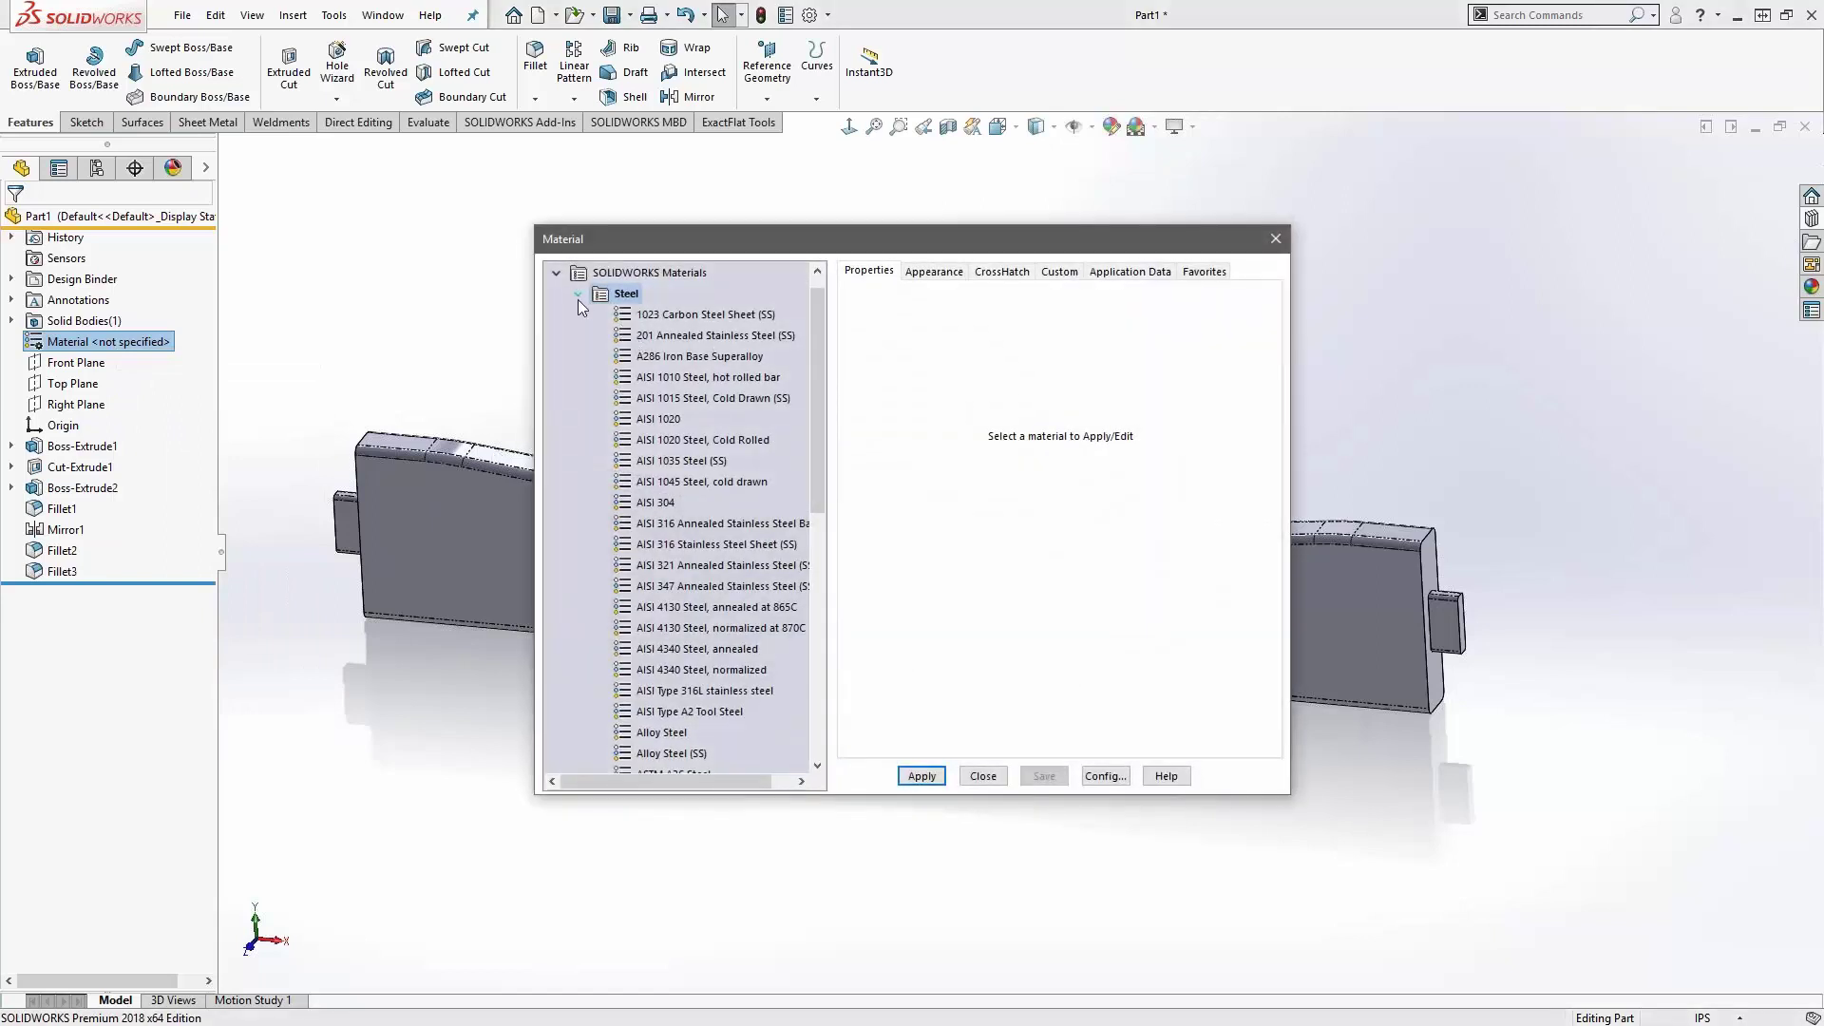
left_click(577, 295)
left_click(579, 586)
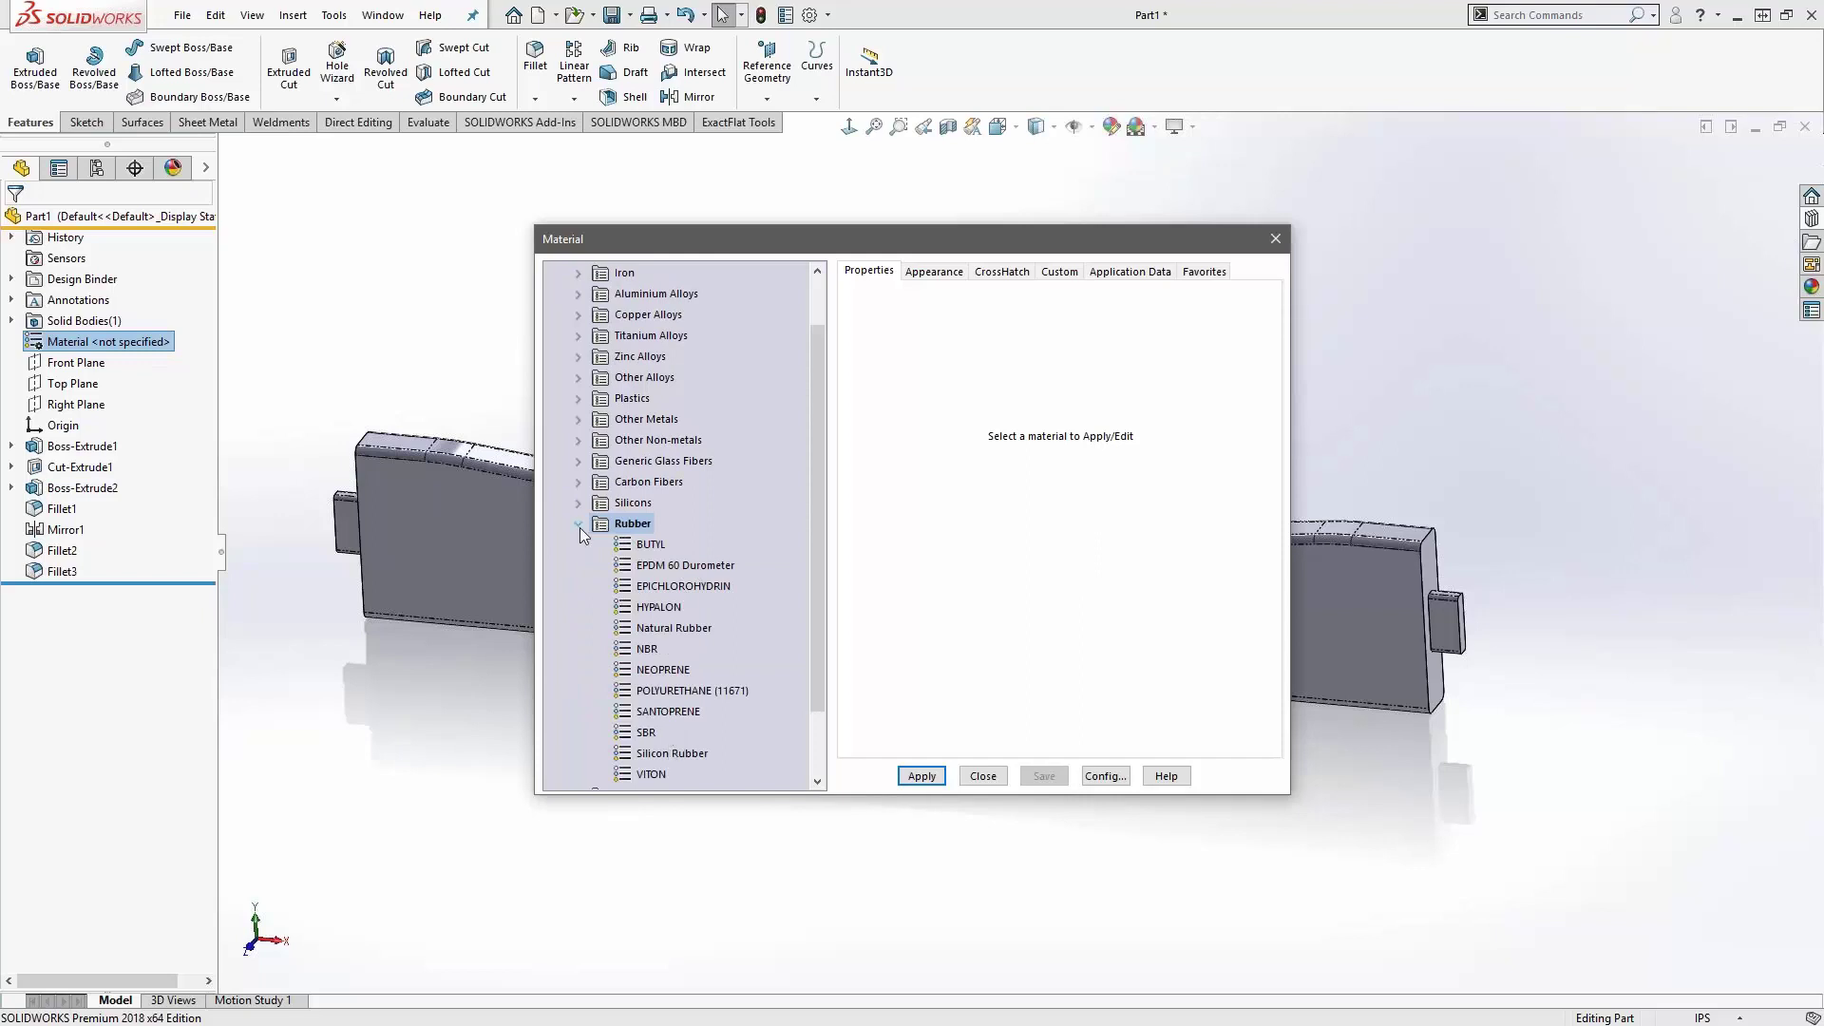
left_click(579, 525)
left_click(577, 607)
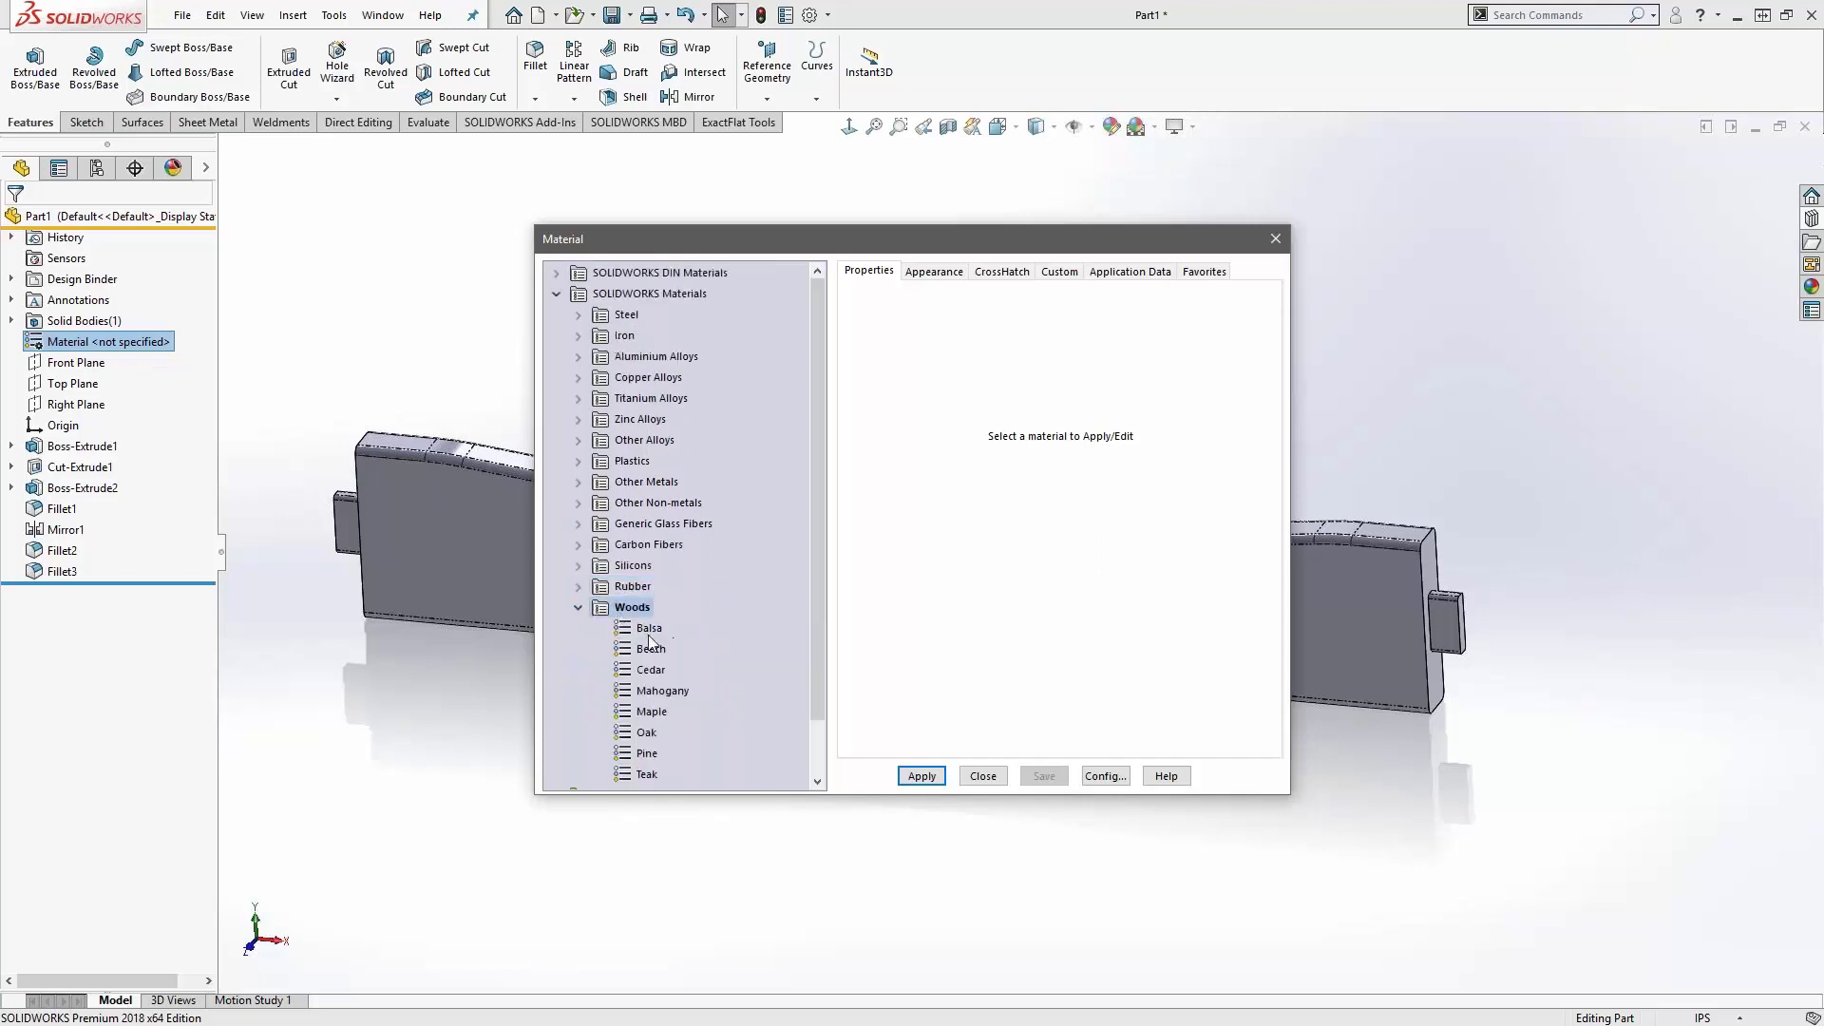
left_click(652, 649)
left_click(922, 776)
left_click(983, 775)
middle_click_drag(949, 773, 1100, 697)
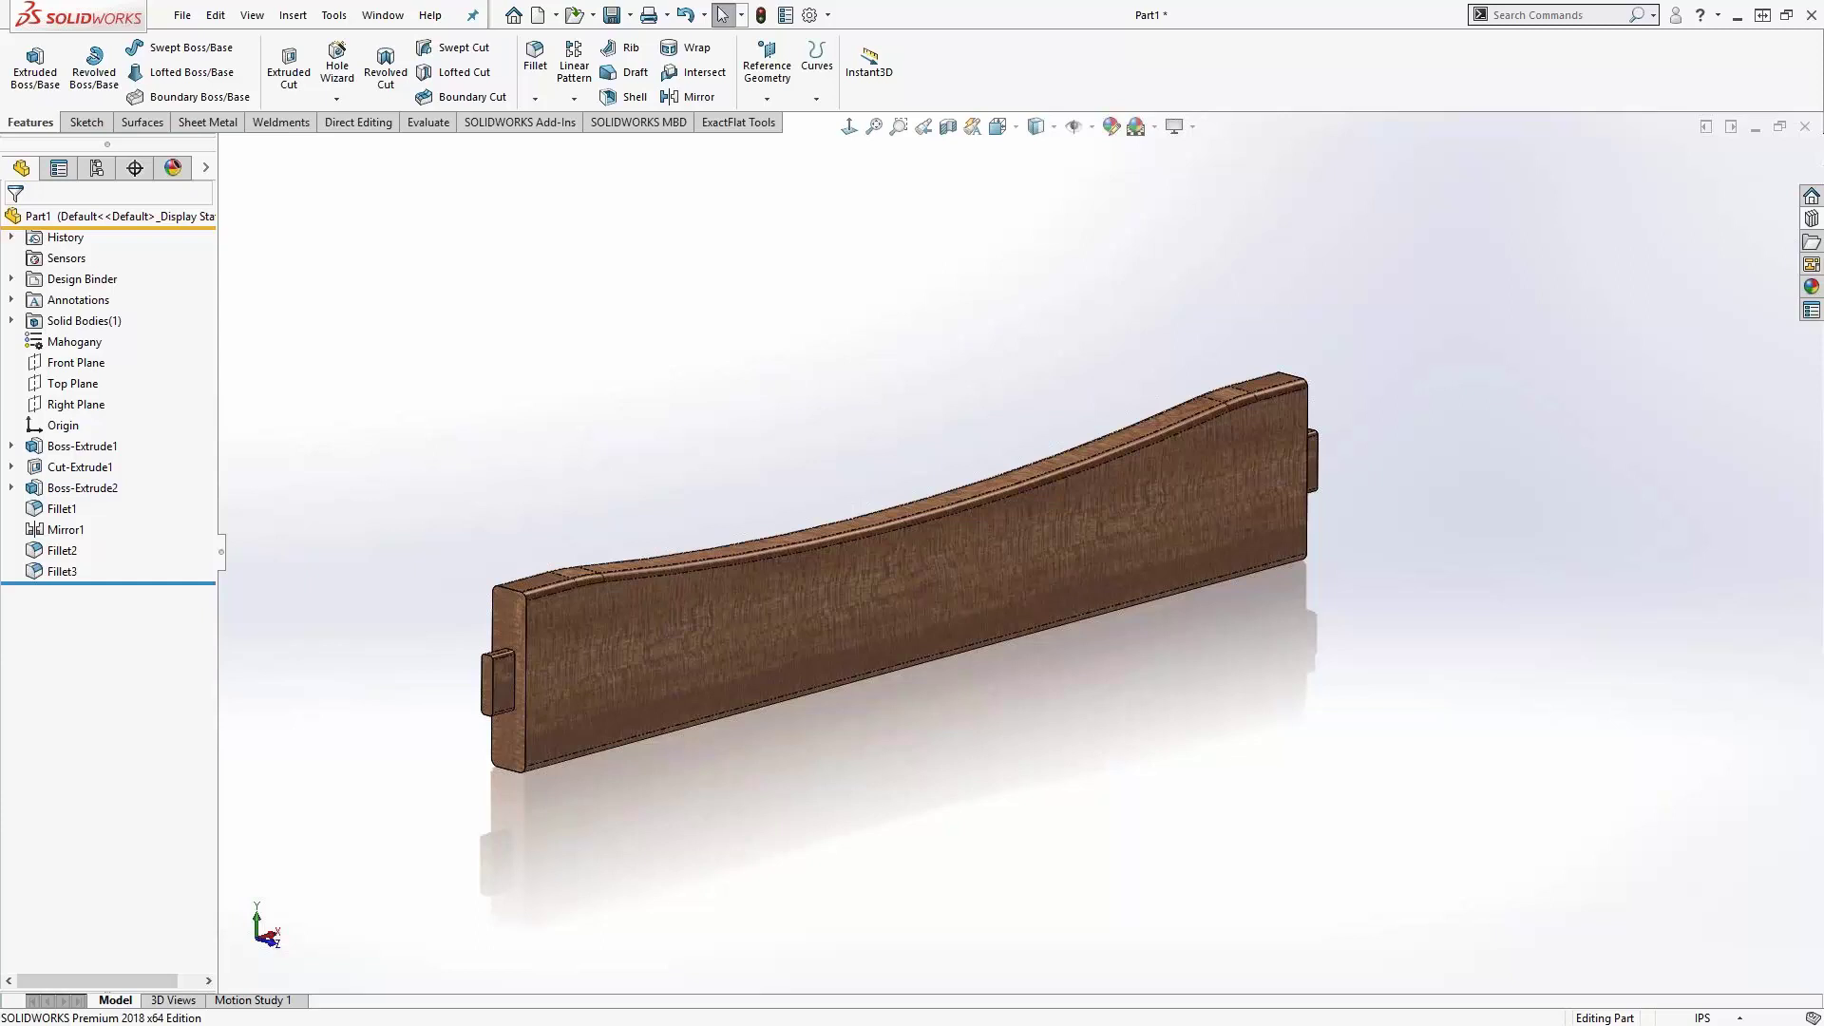
middle_click_drag(991, 872, 932, 797)
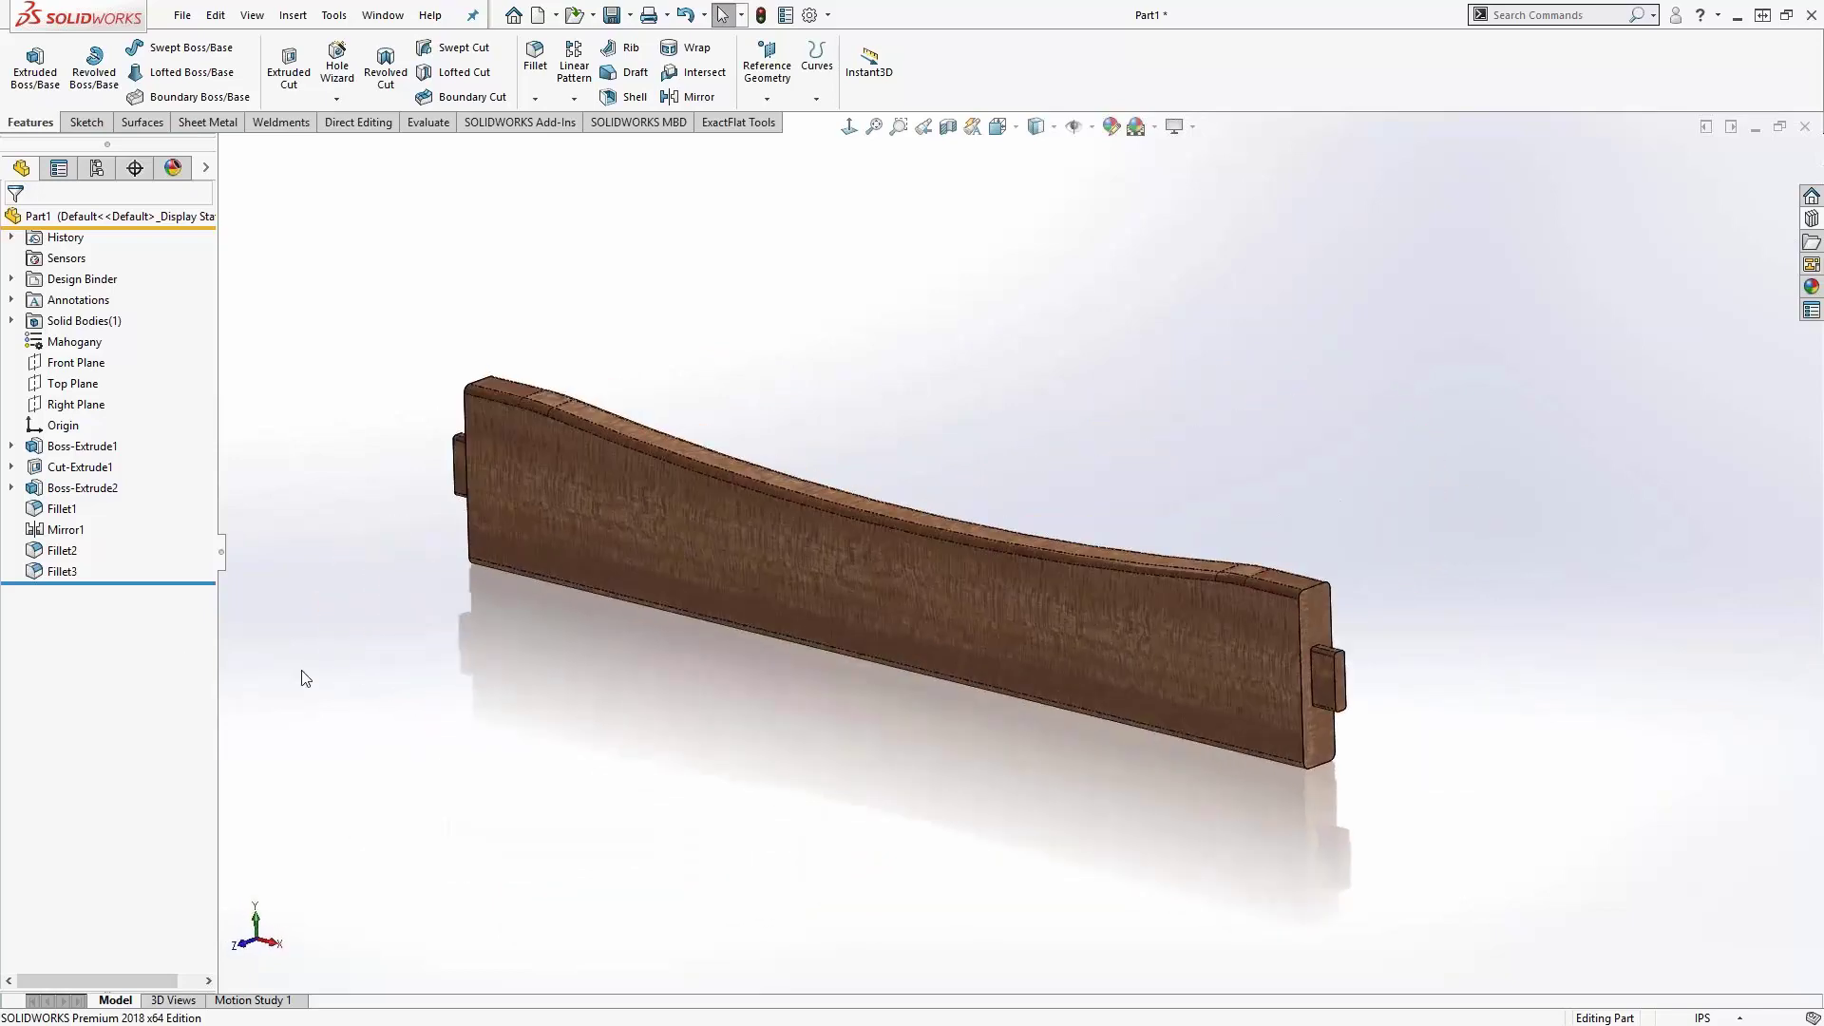
- Display the dimensions of the board's base extrusion on the model
mouse_move(932, 797)
middle_mouse_down()
mouse_move(627, 447)
mouse_move(745, 517)
mouse_move(716, 631)
middle_mouse_up()
left_click(690, 609)
double_click(690, 609)
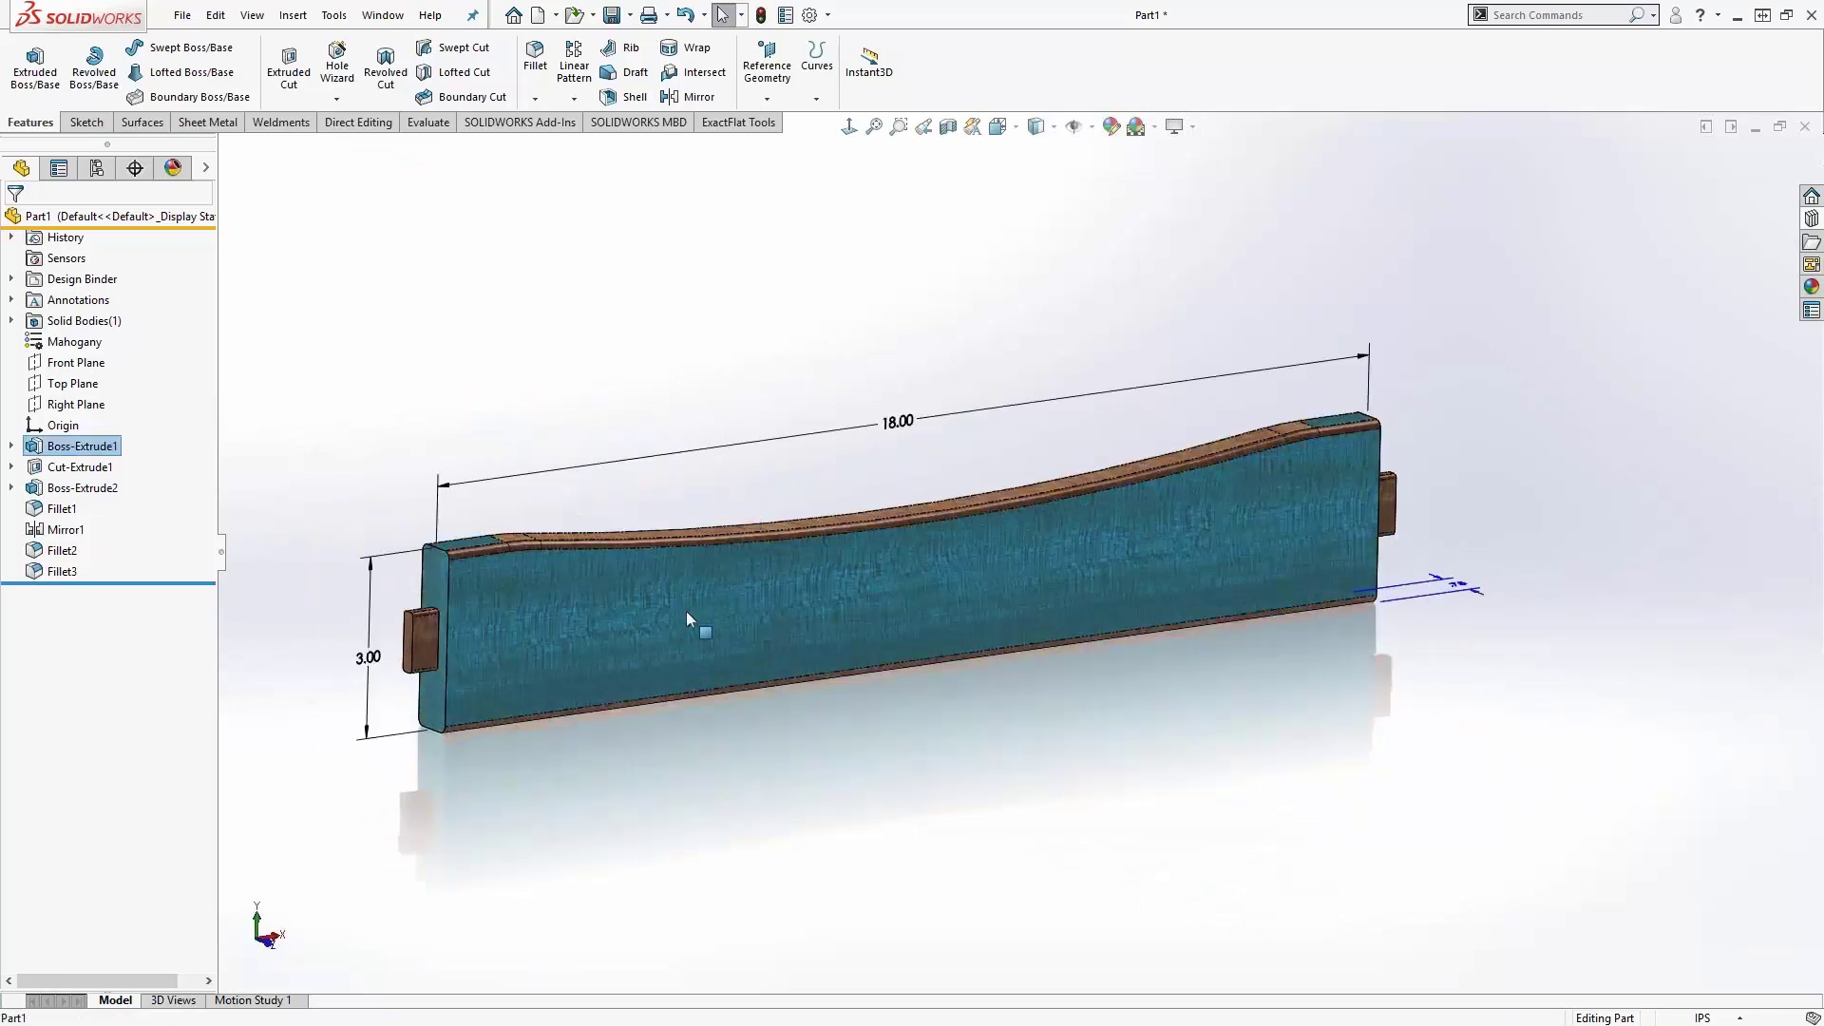
middle_click_drag(1001, 657, 814, 631)
- Set the tenon's height to 1.5 in by editing its sketch dimension directly on the model
scroll(1296, 613, "down", 5)
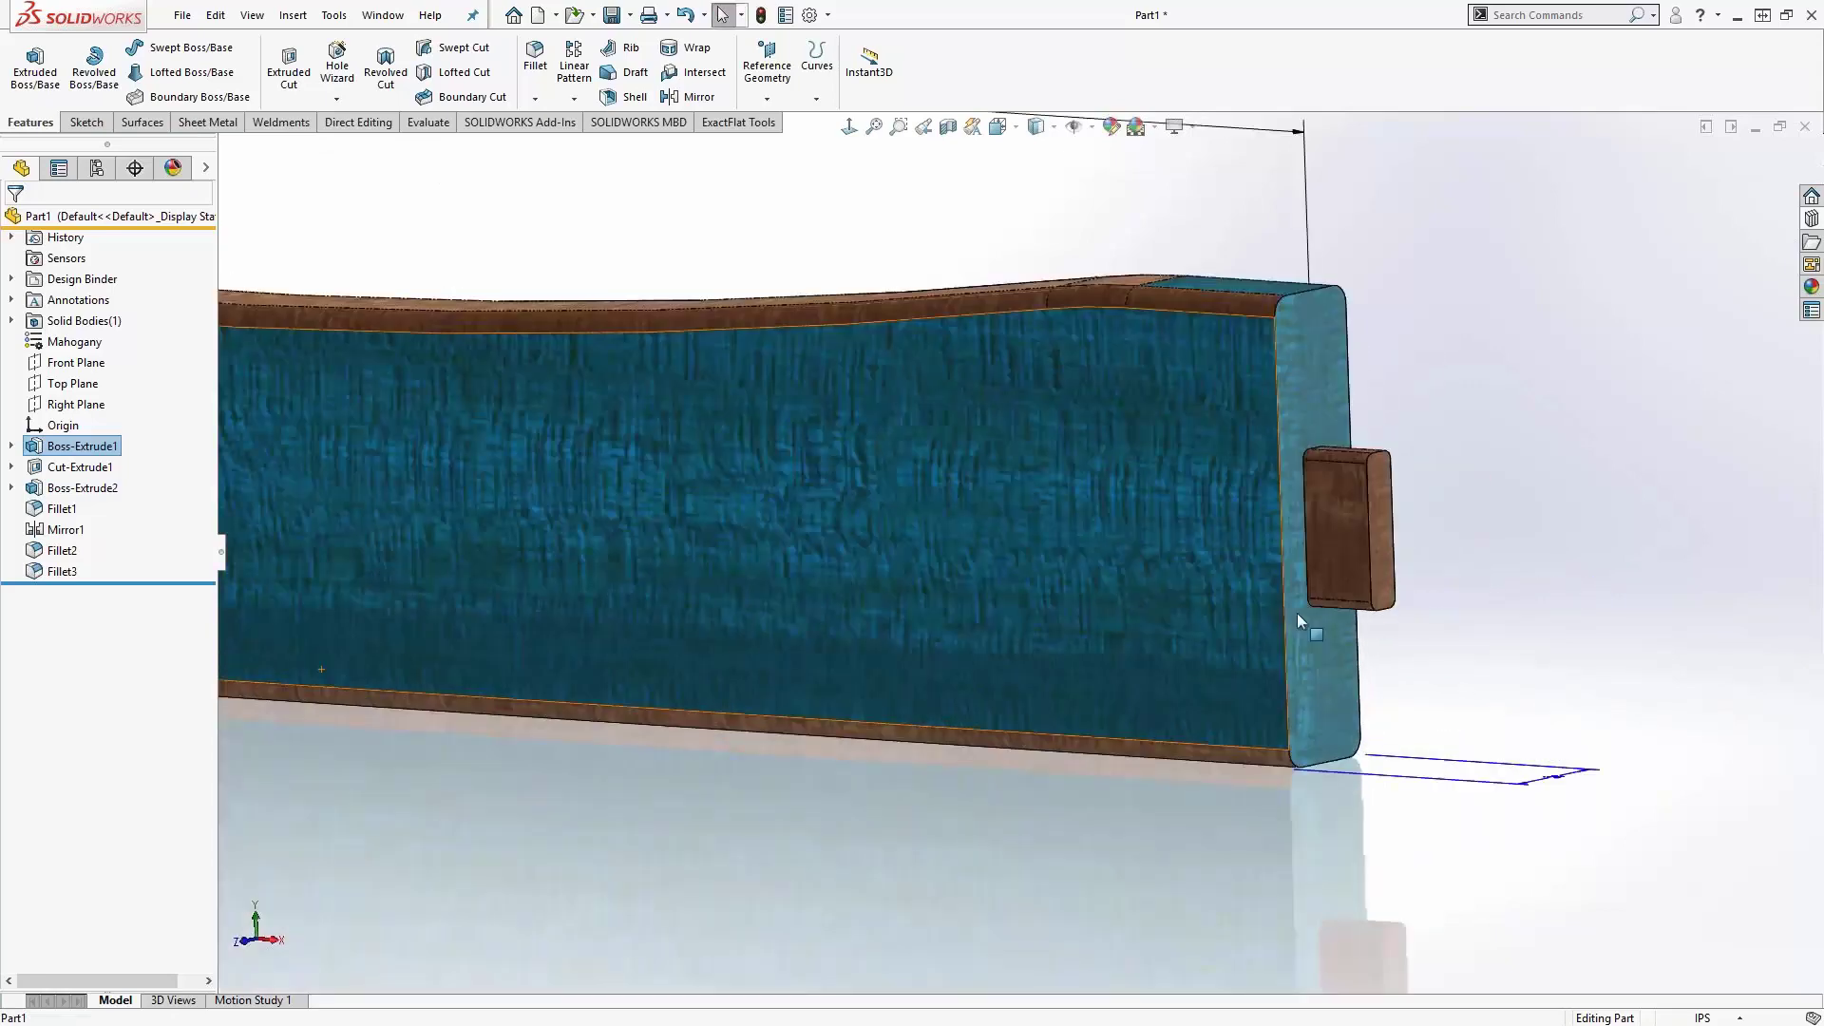
double_click(1345, 520)
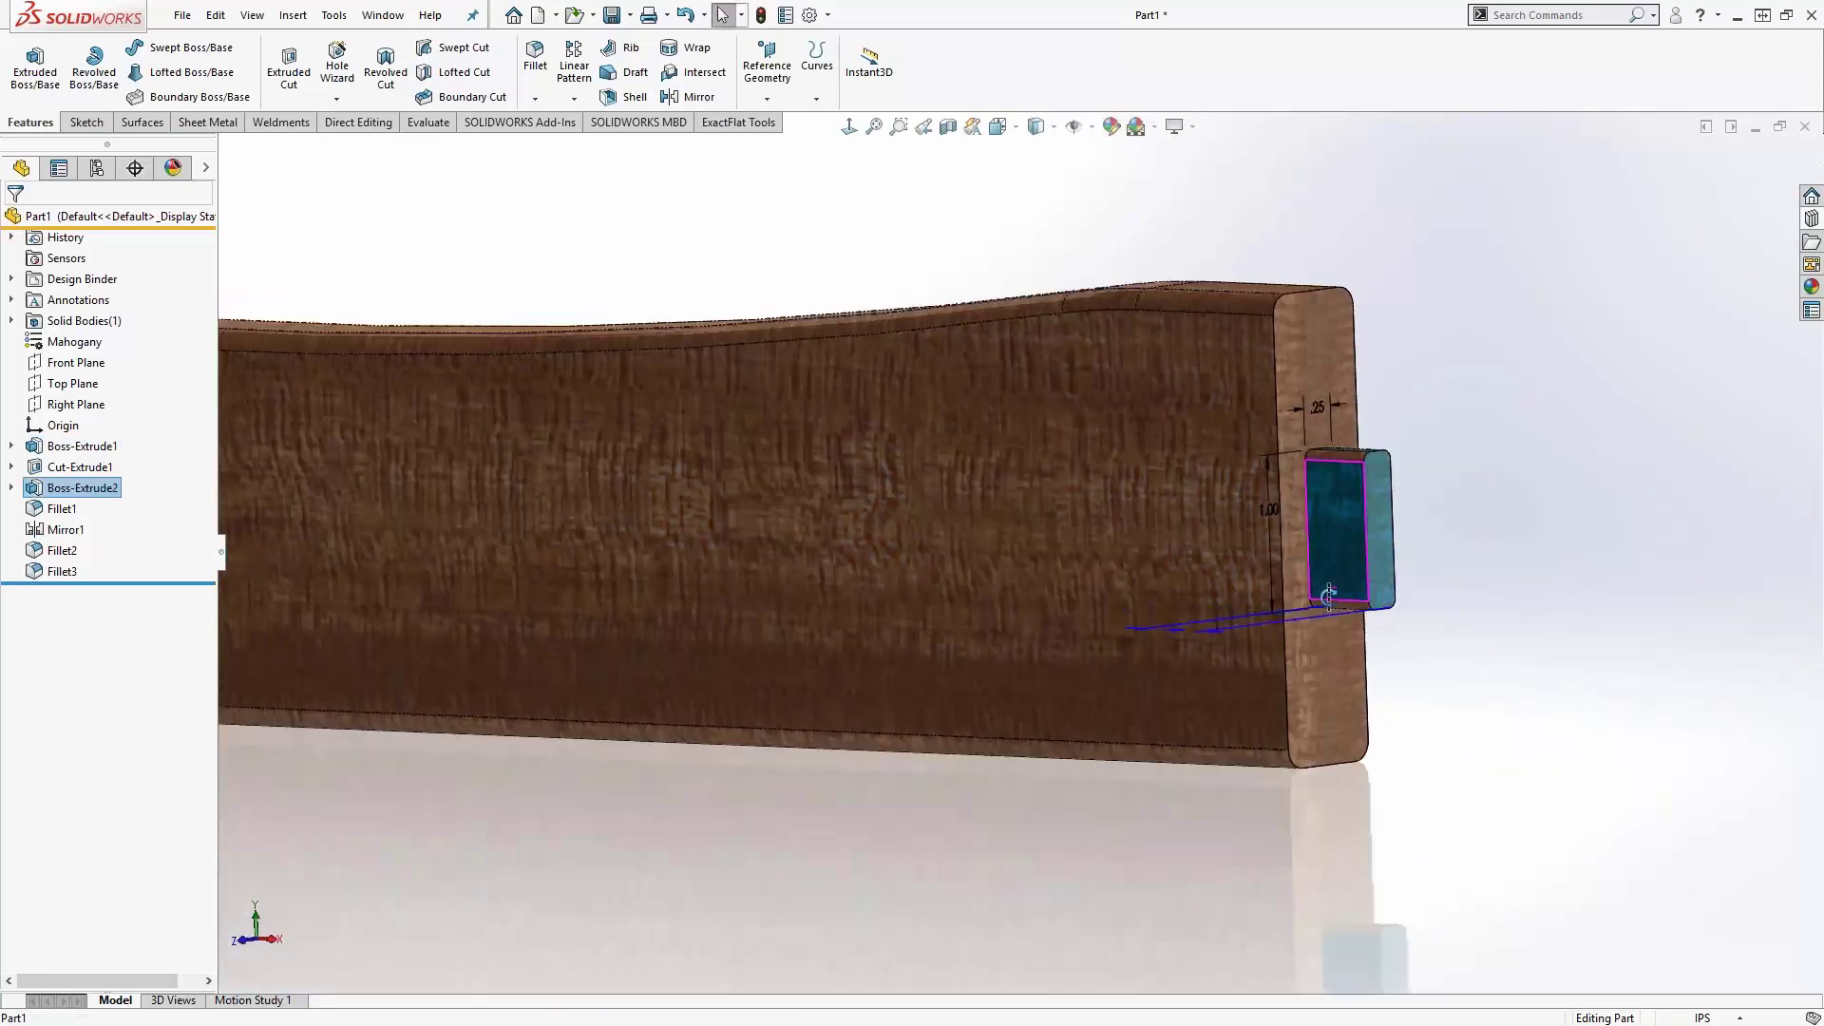
middle_click_drag(1327, 595, 1330, 627)
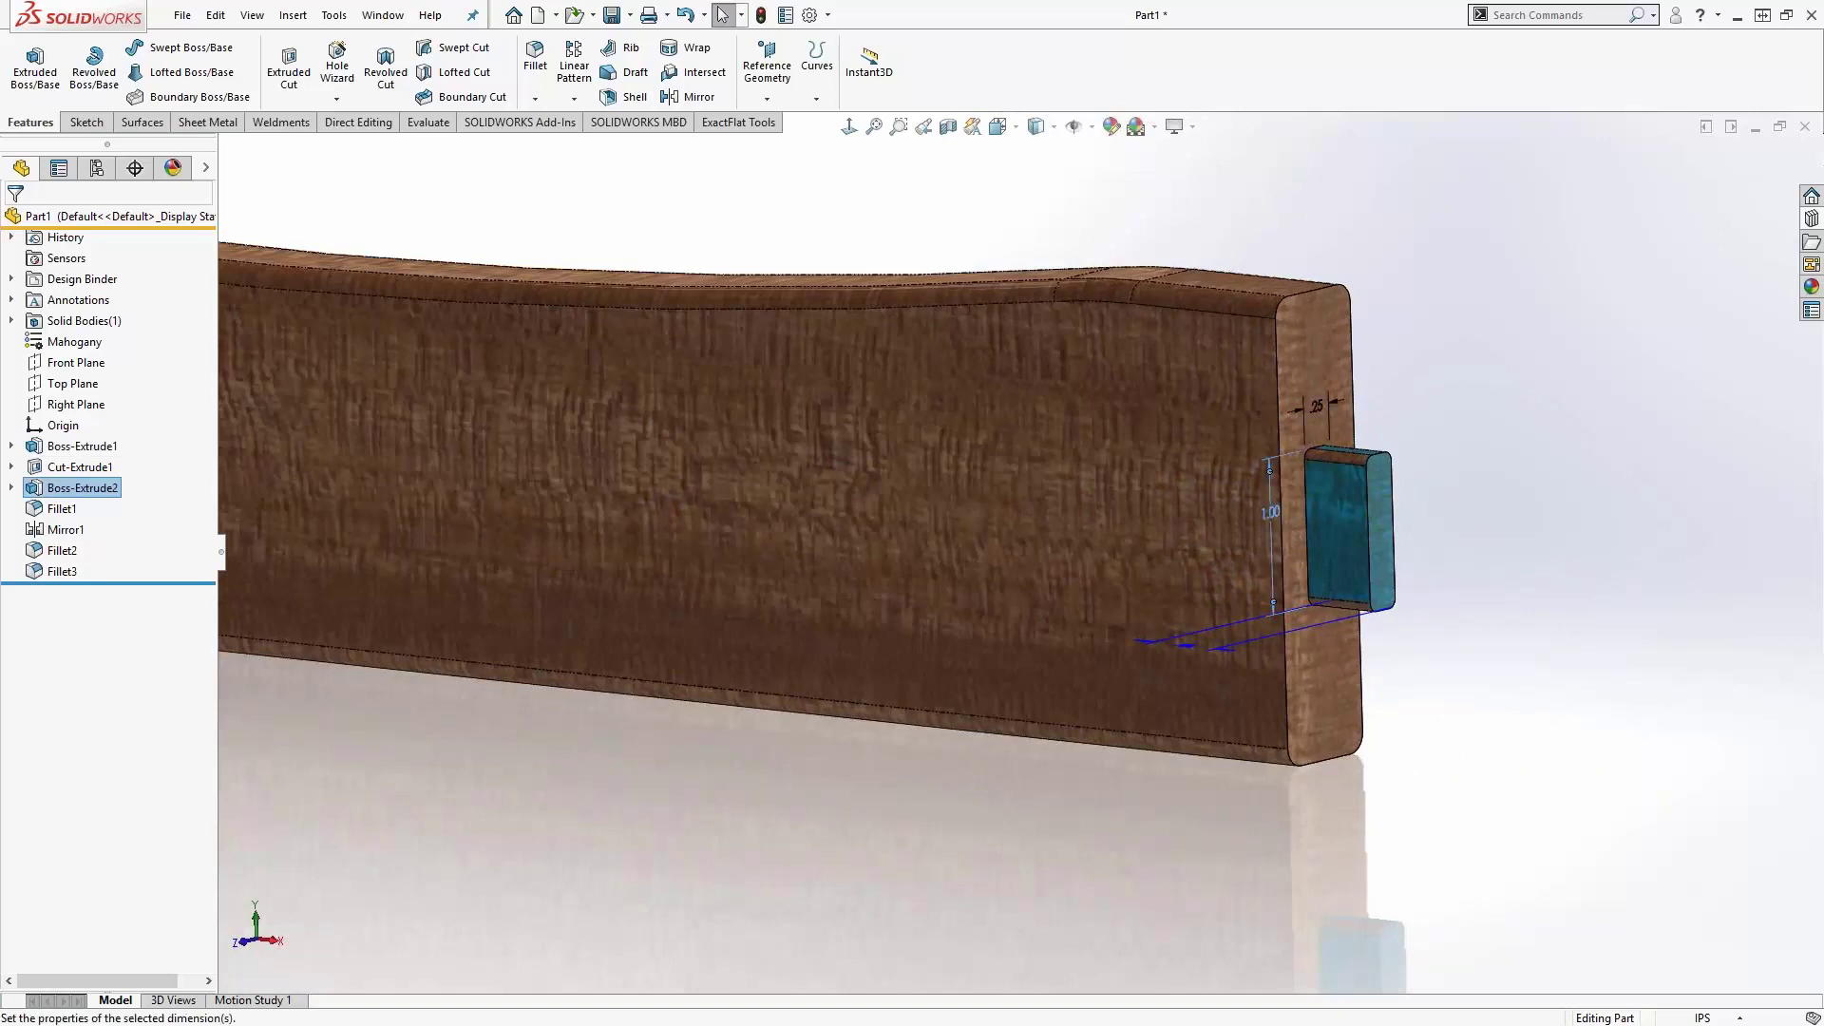
double_click(1270, 513)
type("15")
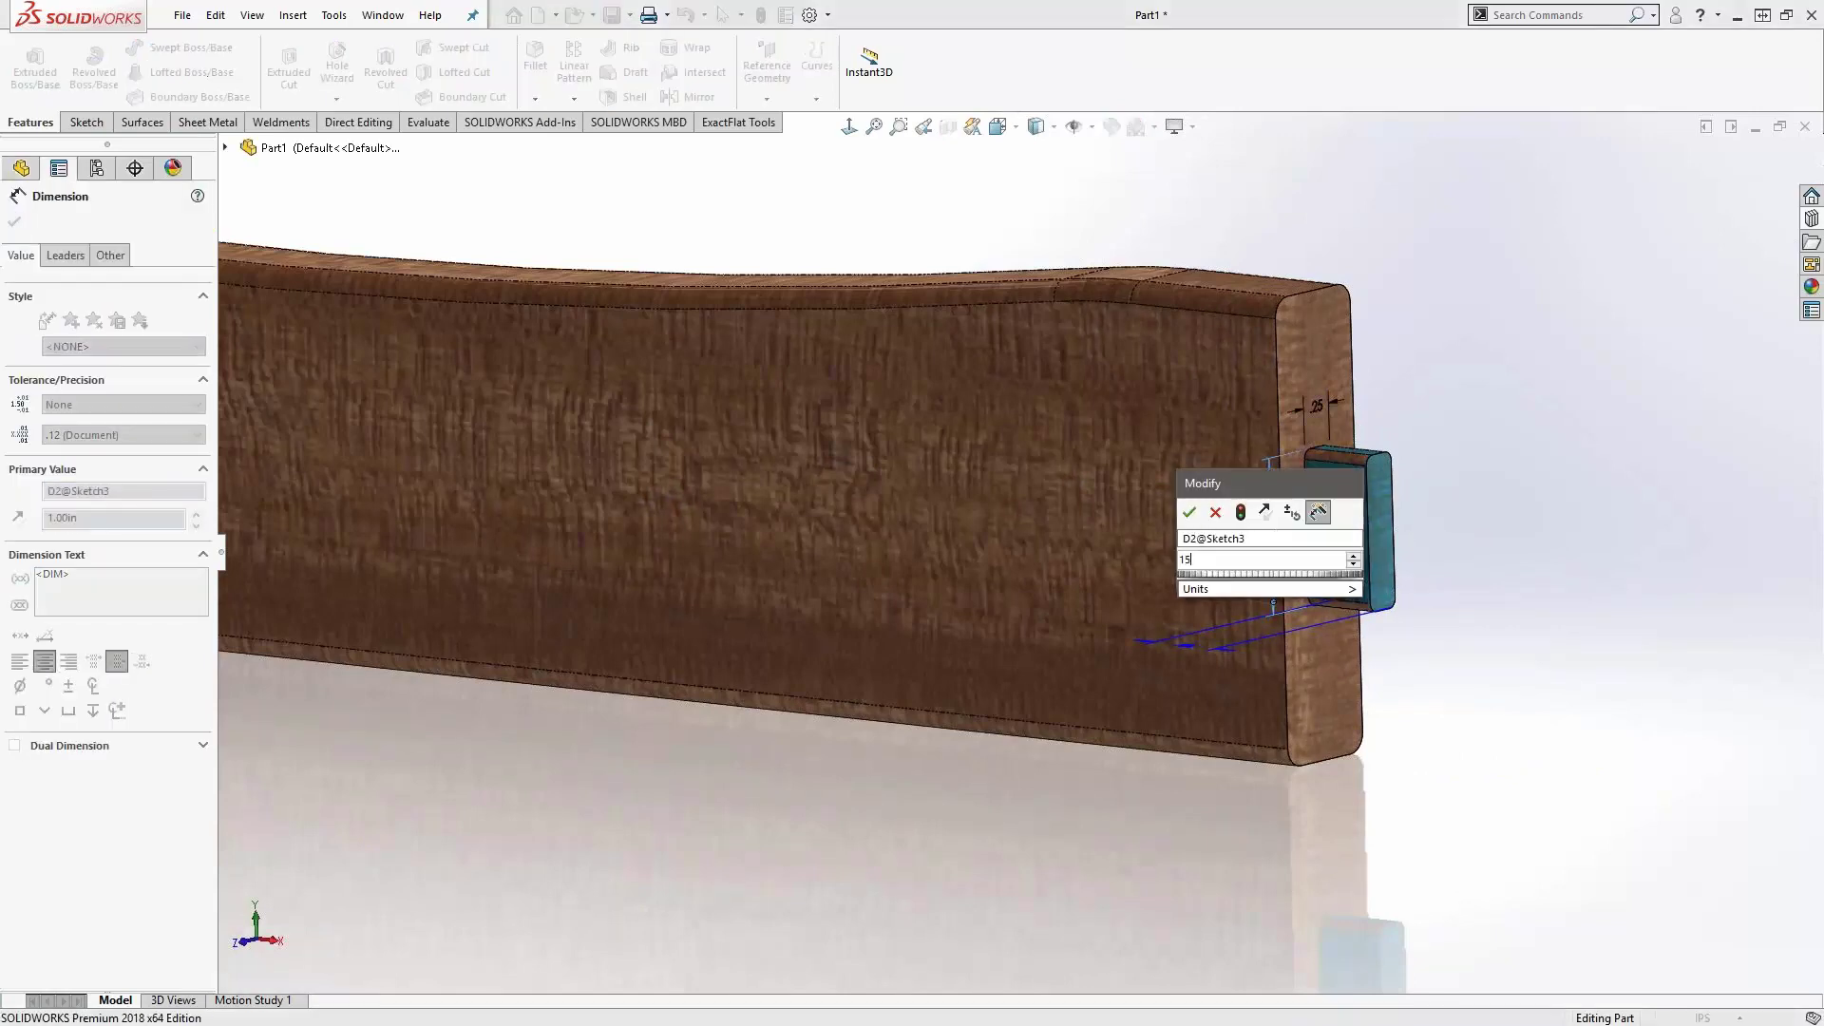
key("BackSpace")
key("BackSpace")
type("1.5")
key("Return")
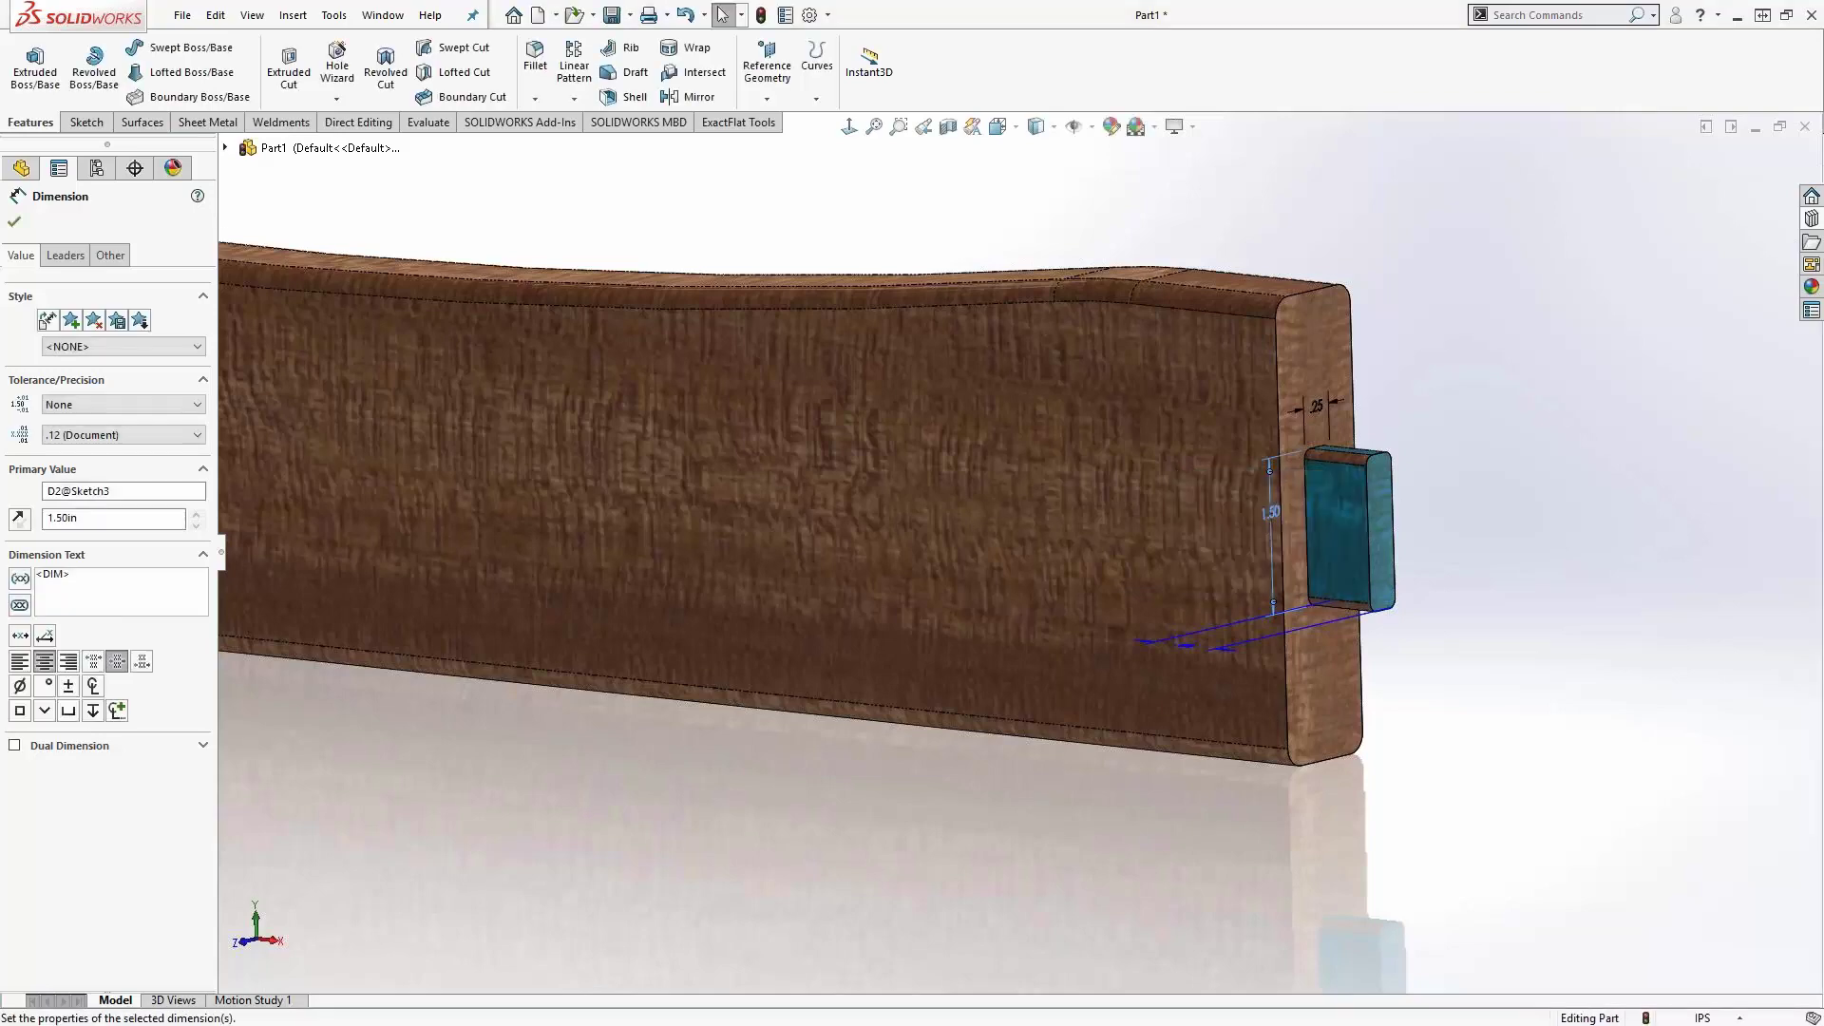
left_click(868, 233)
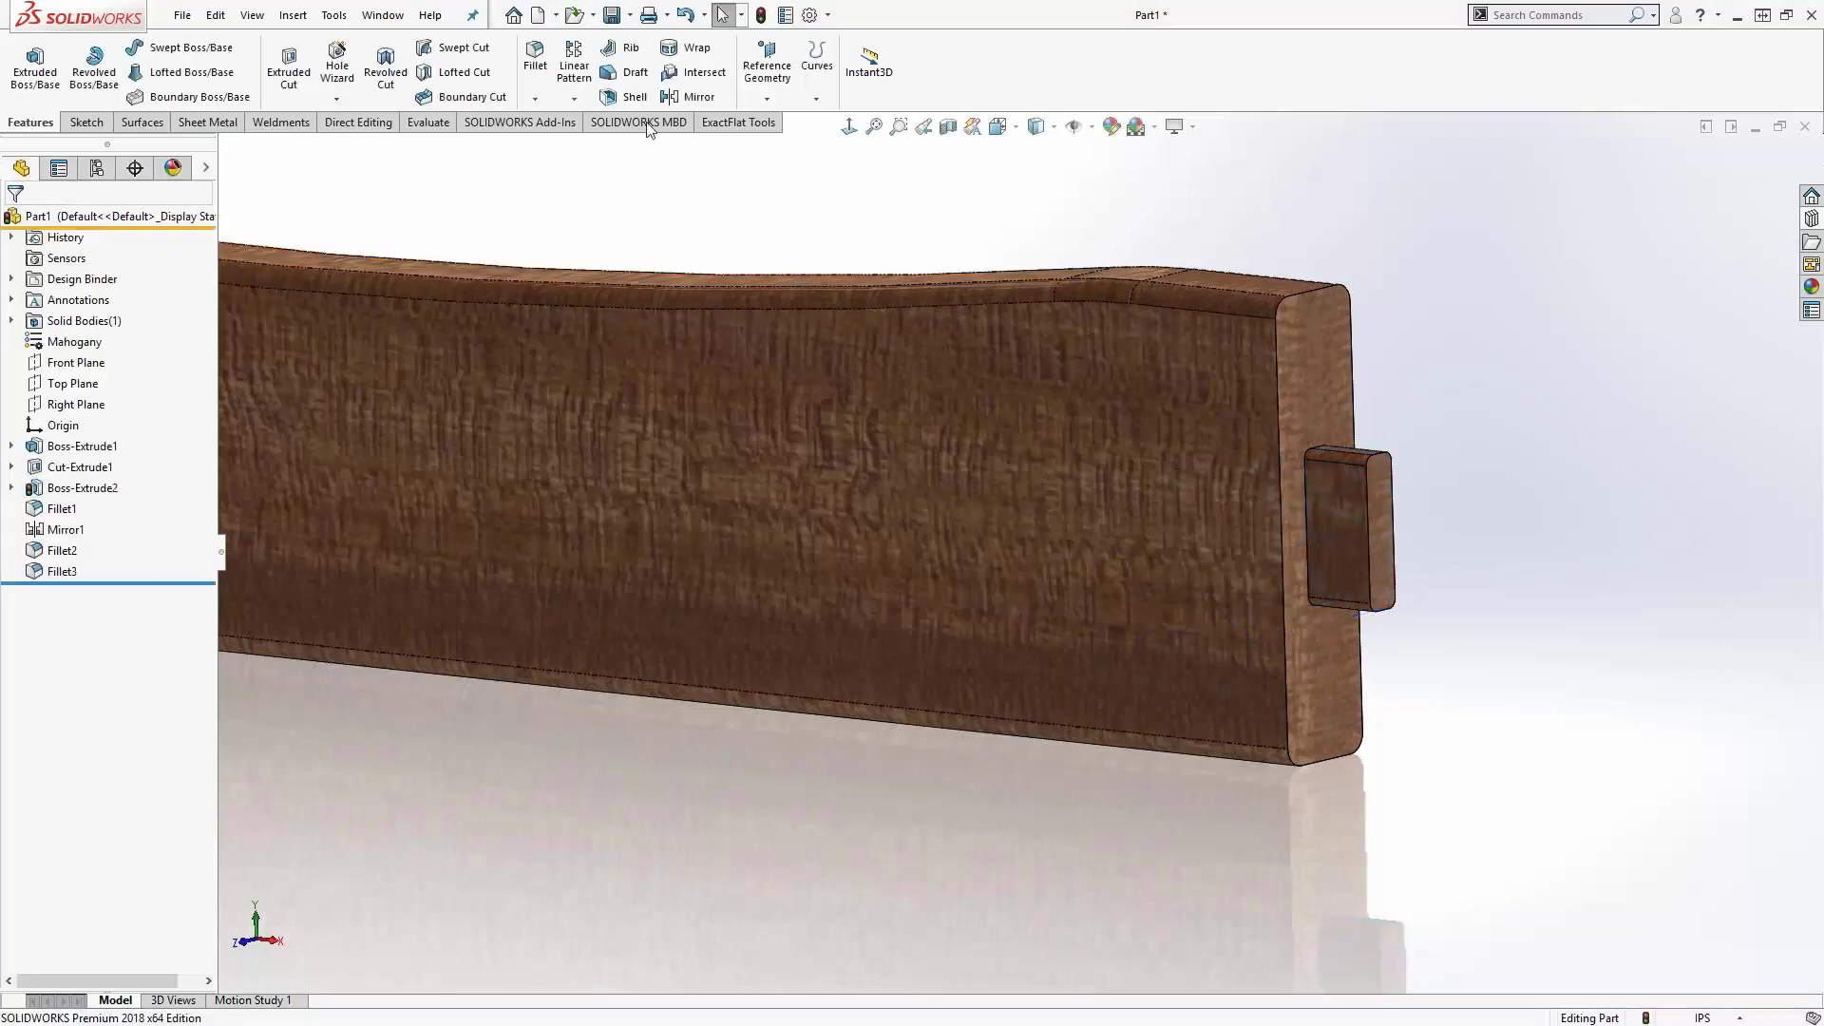
- Set the depth of the curved top cutout to 1 in
scroll(759, 399, "up", 4)
scroll(710, 487, "down", 3)
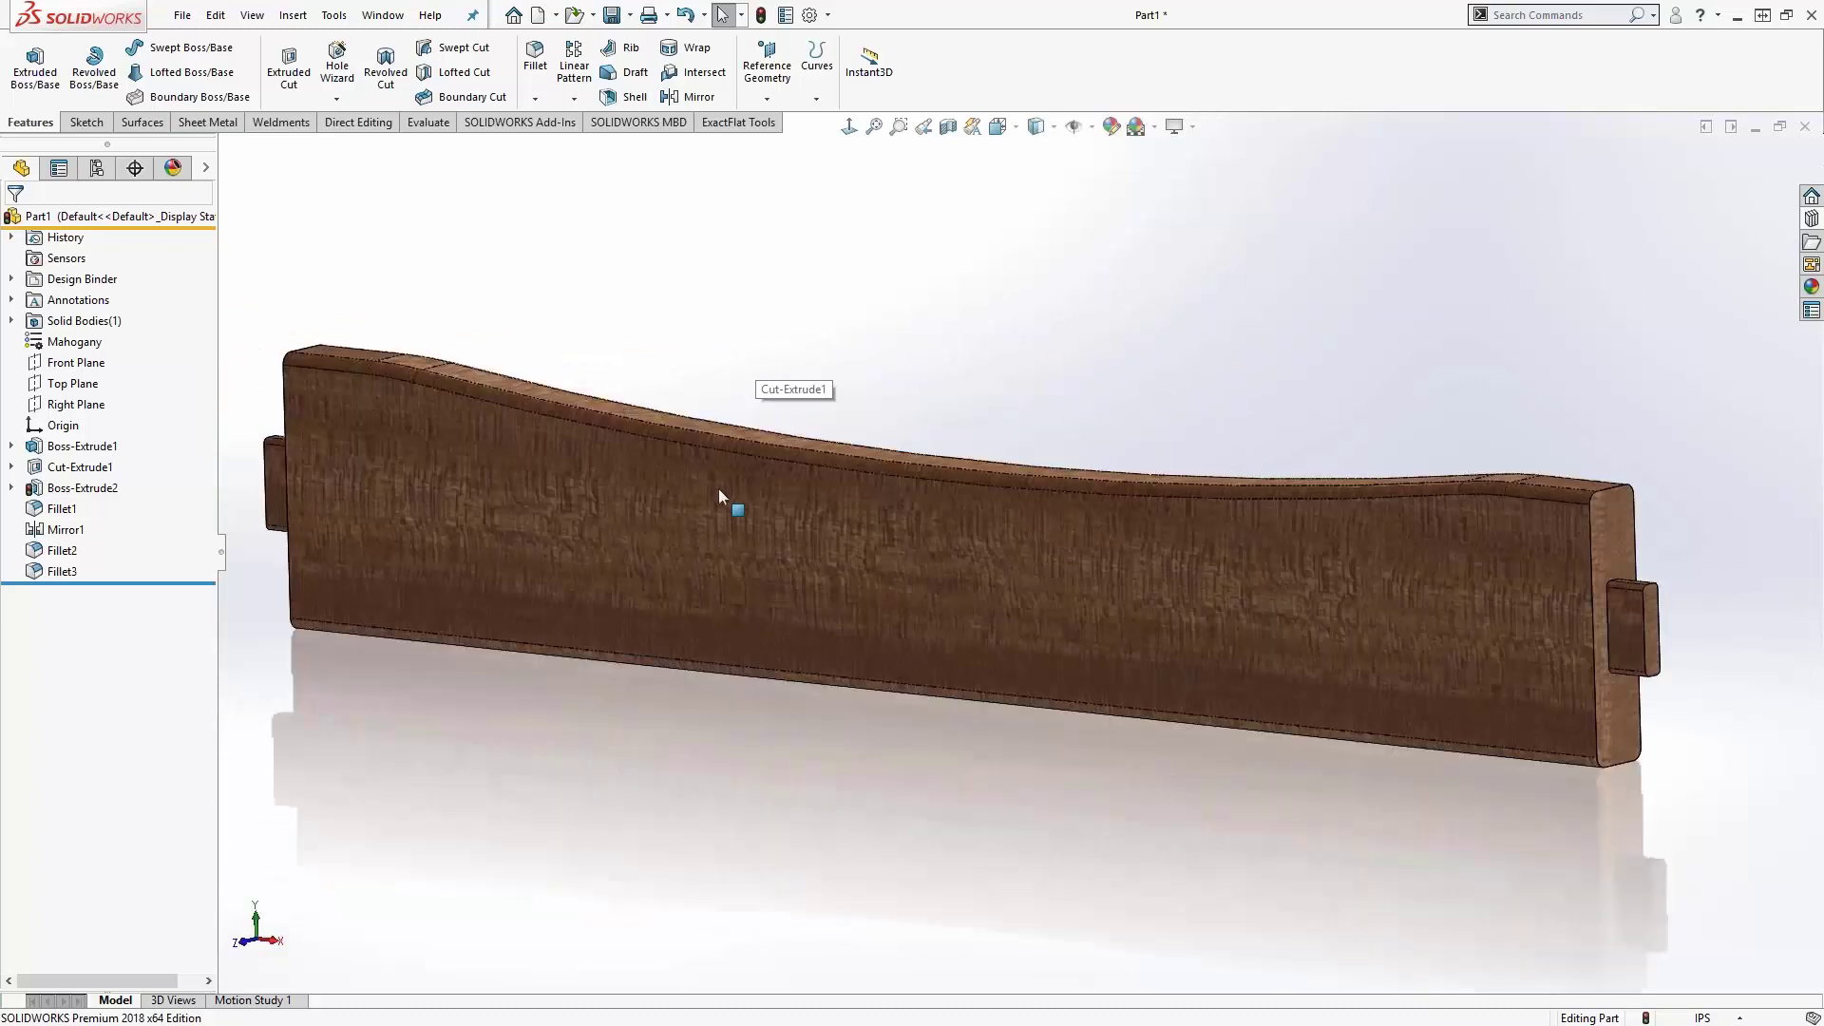
left_click(895, 463)
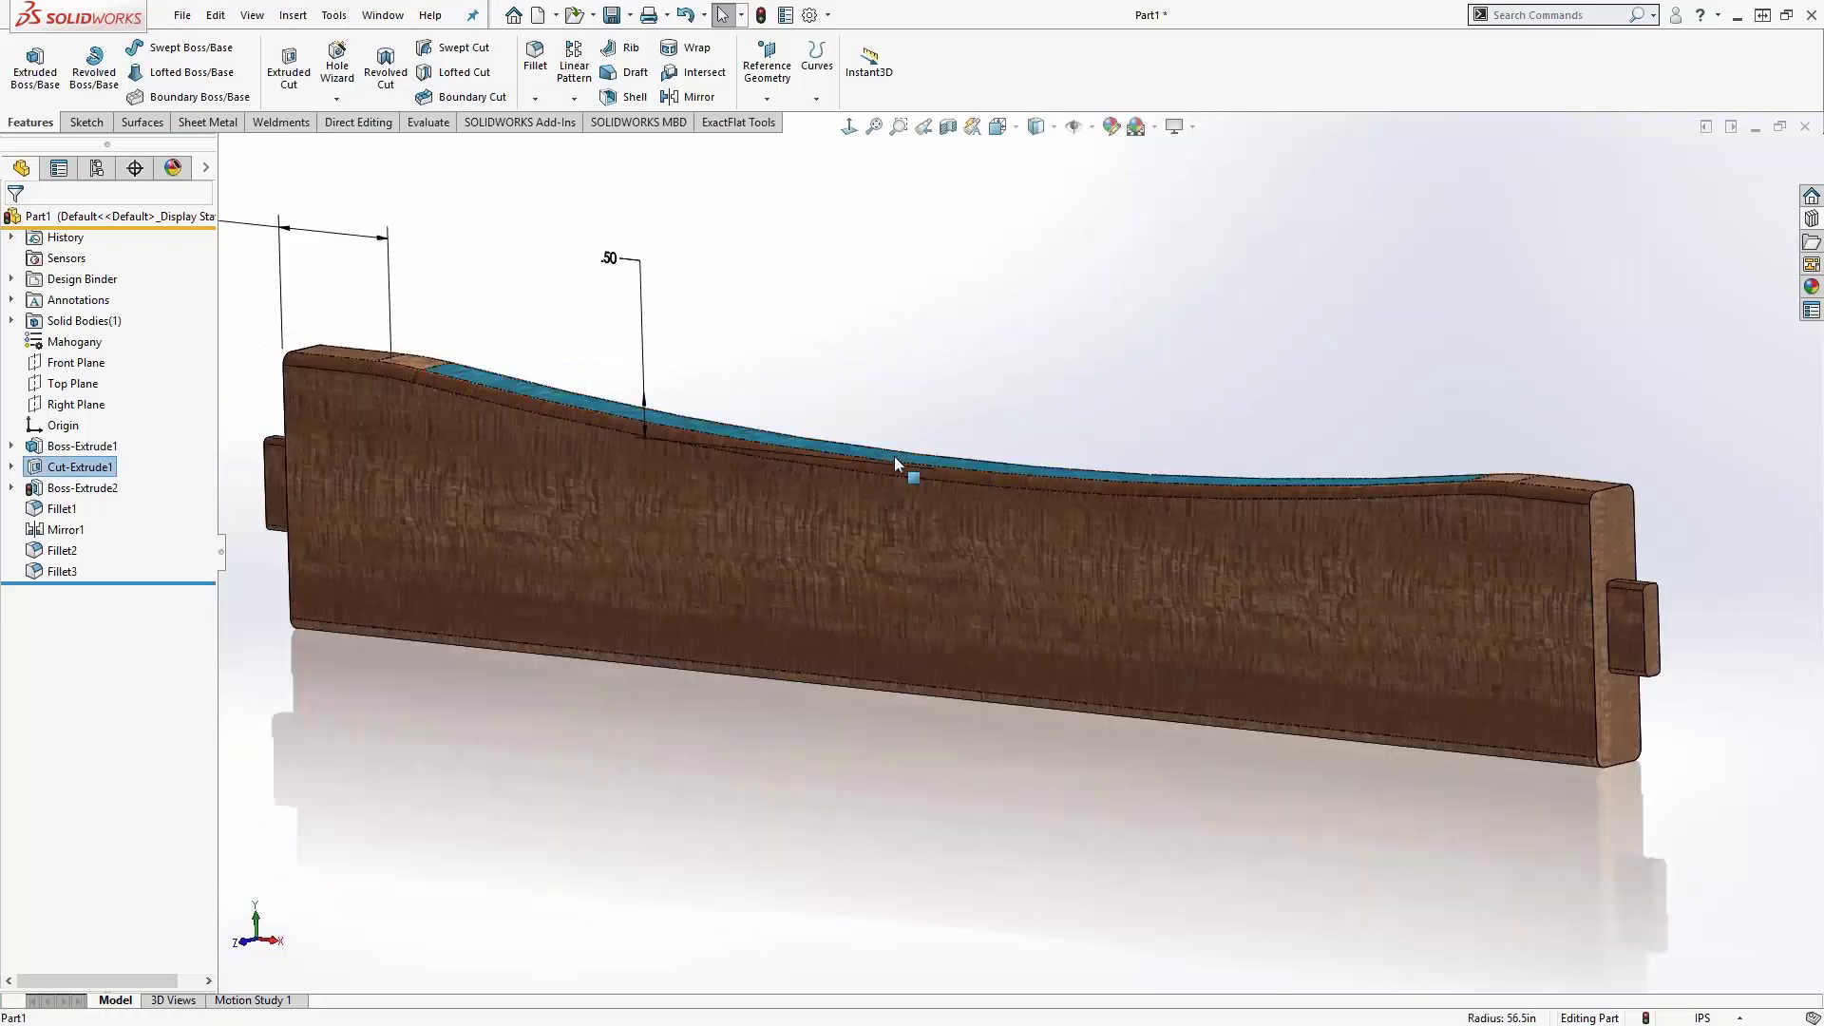
double_click(609, 257)
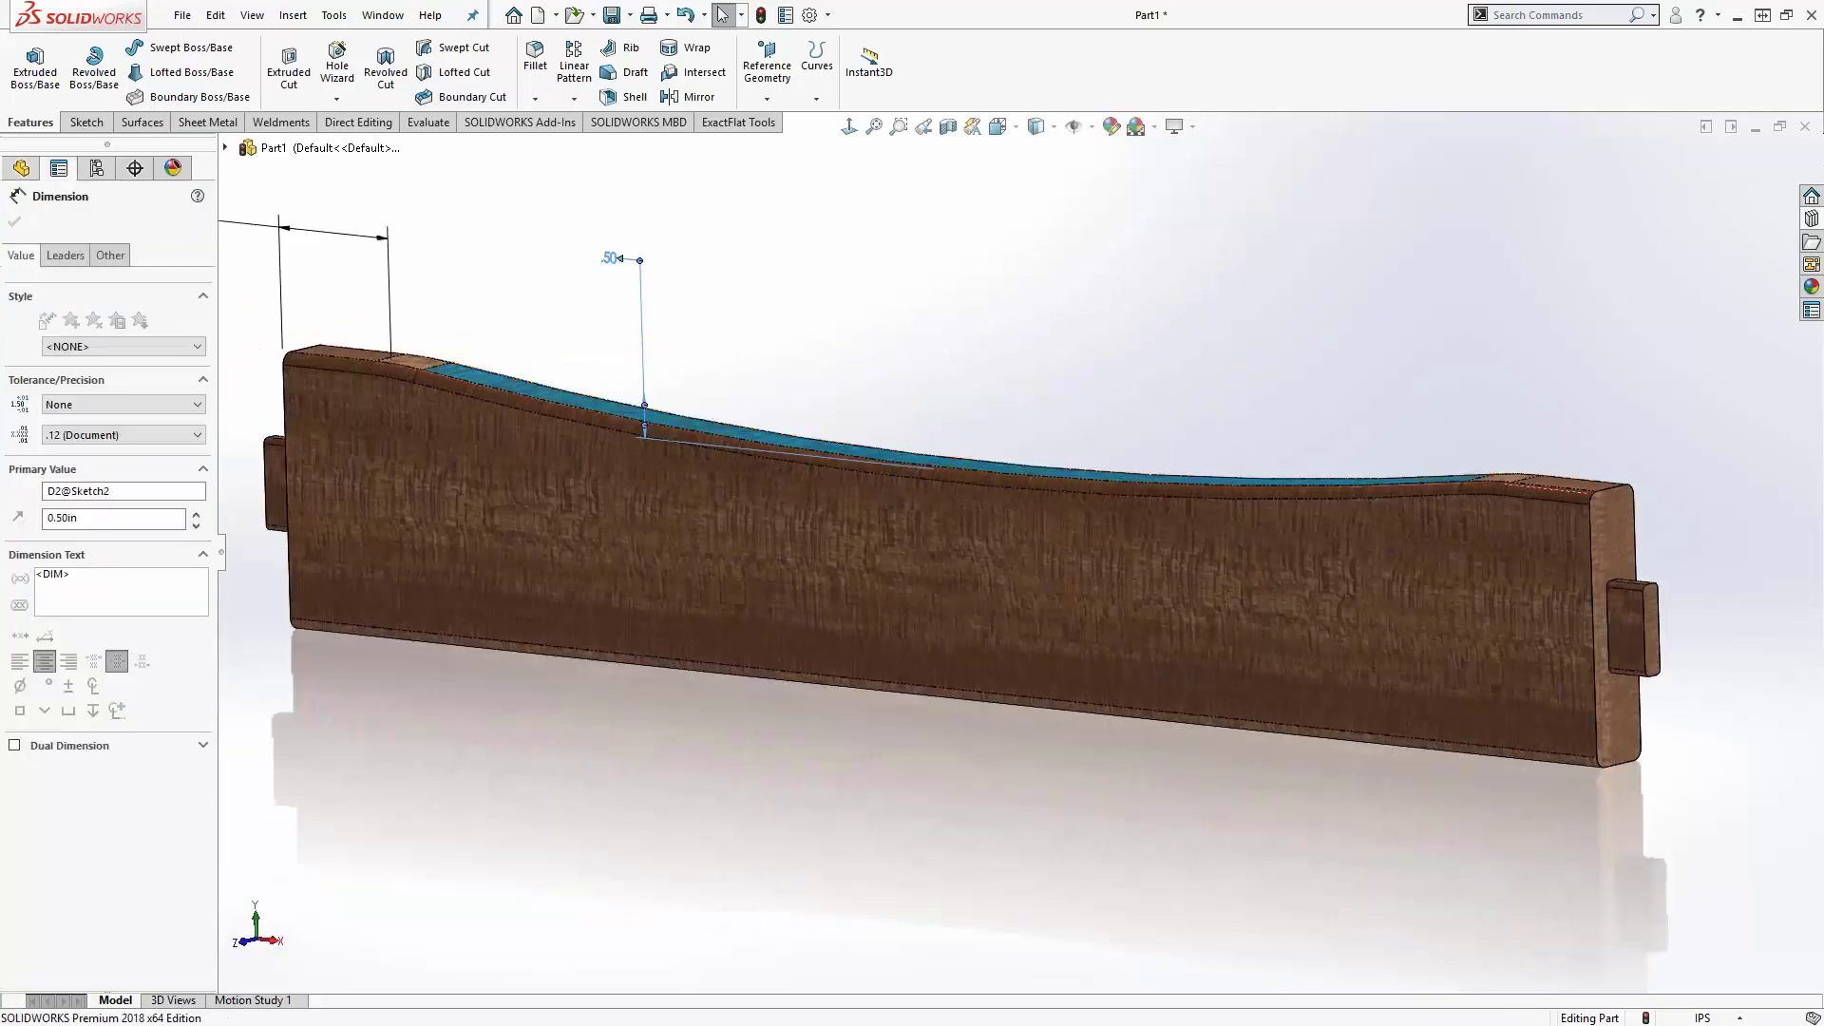
type("1")
key("Return")
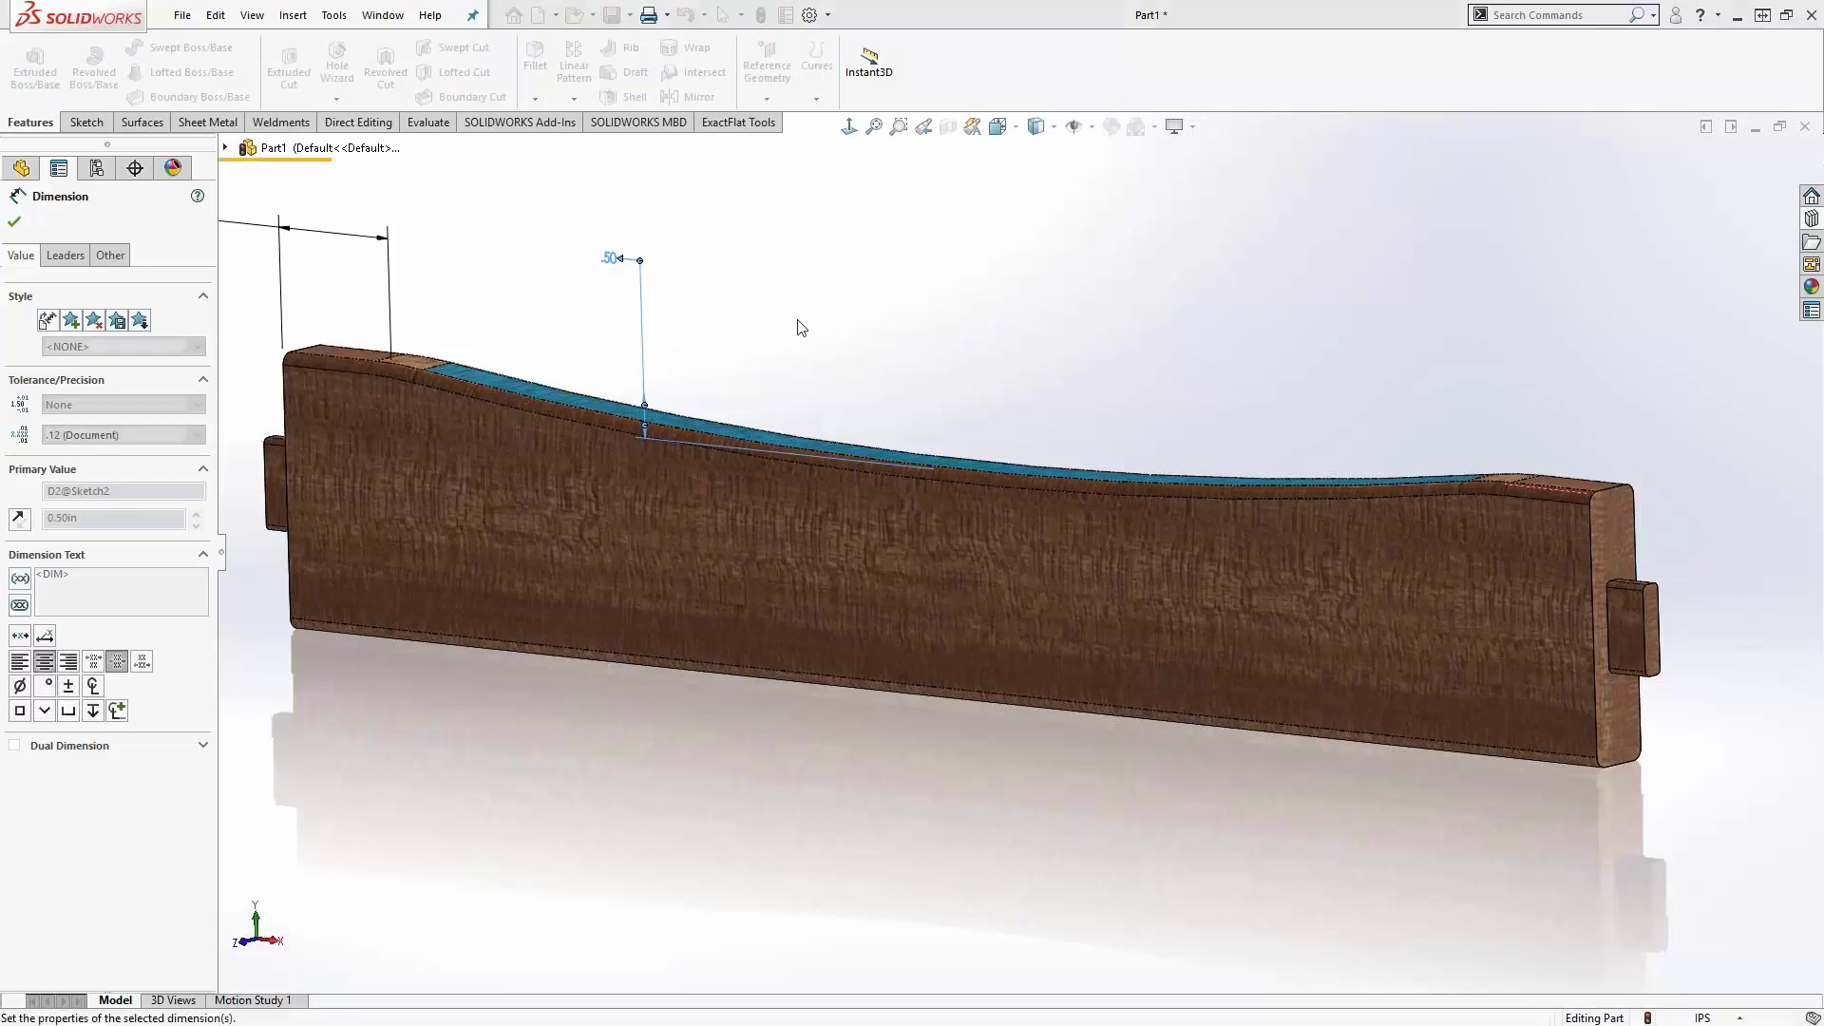
- Set the horizontal distance from the board's end to the start of the curved cutout to 1 in
double_click(297, 271)
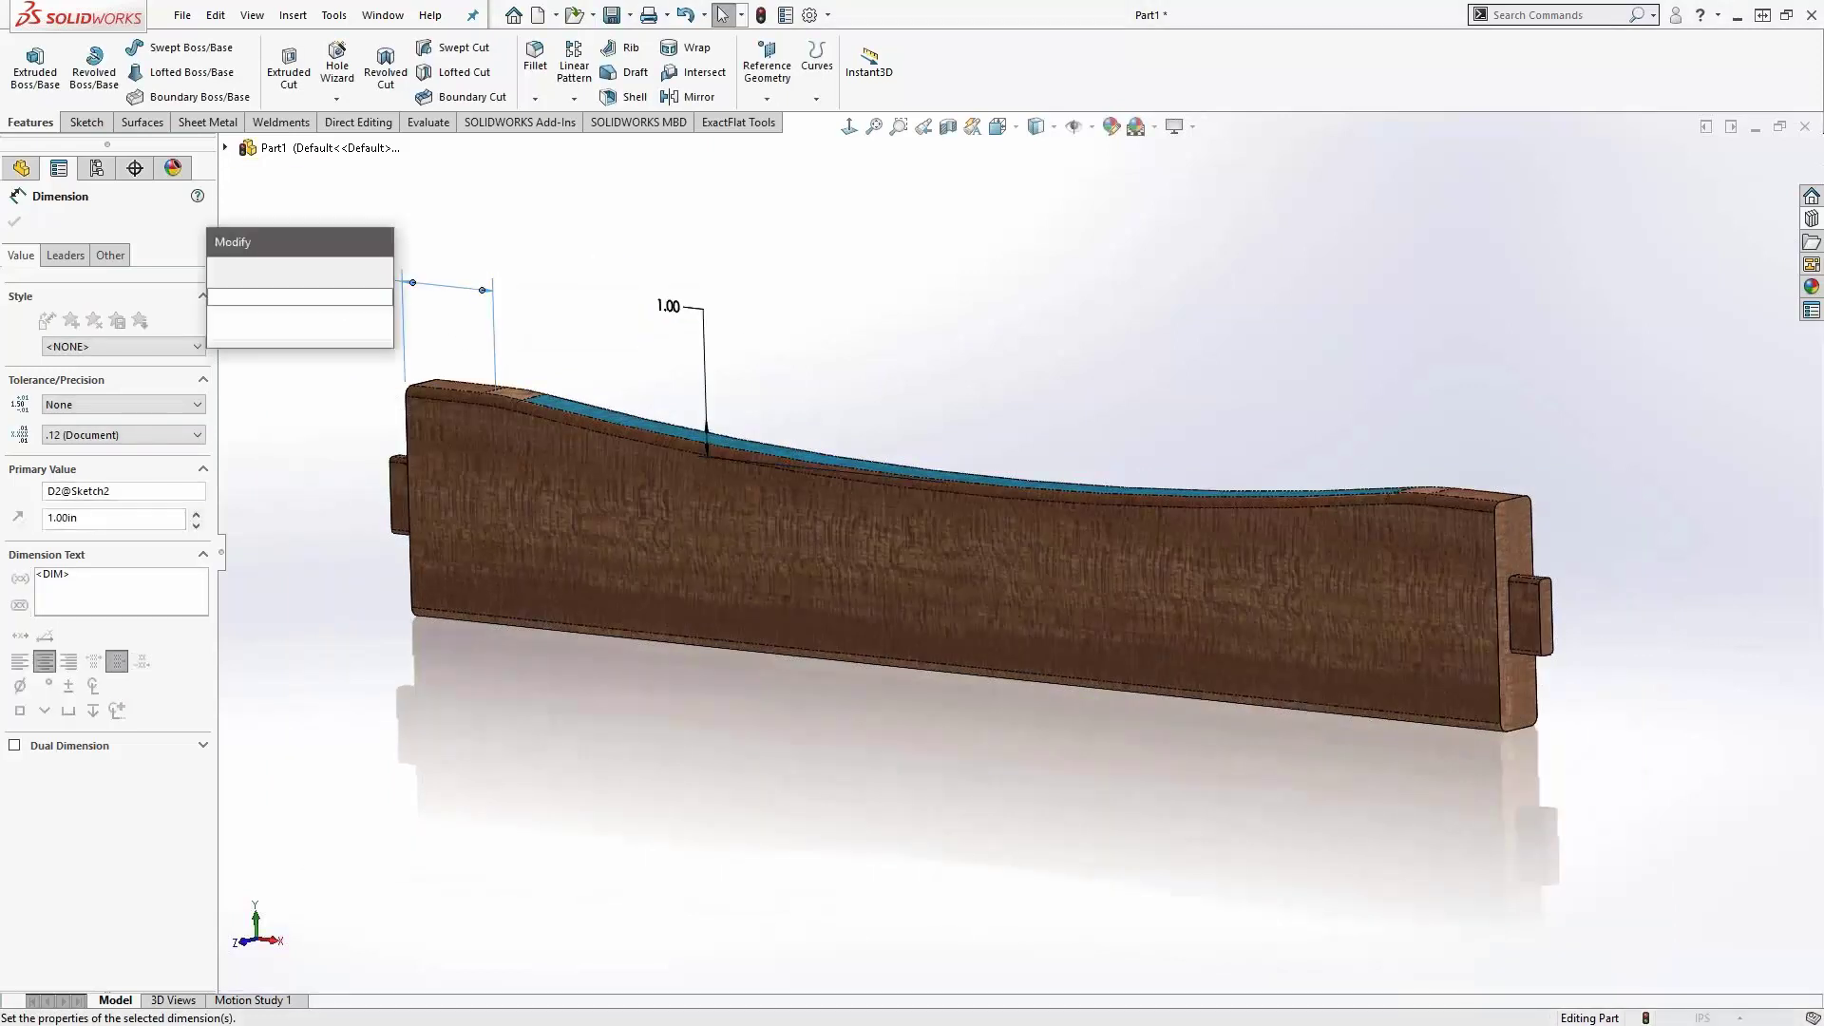
type("1")
key("Return")
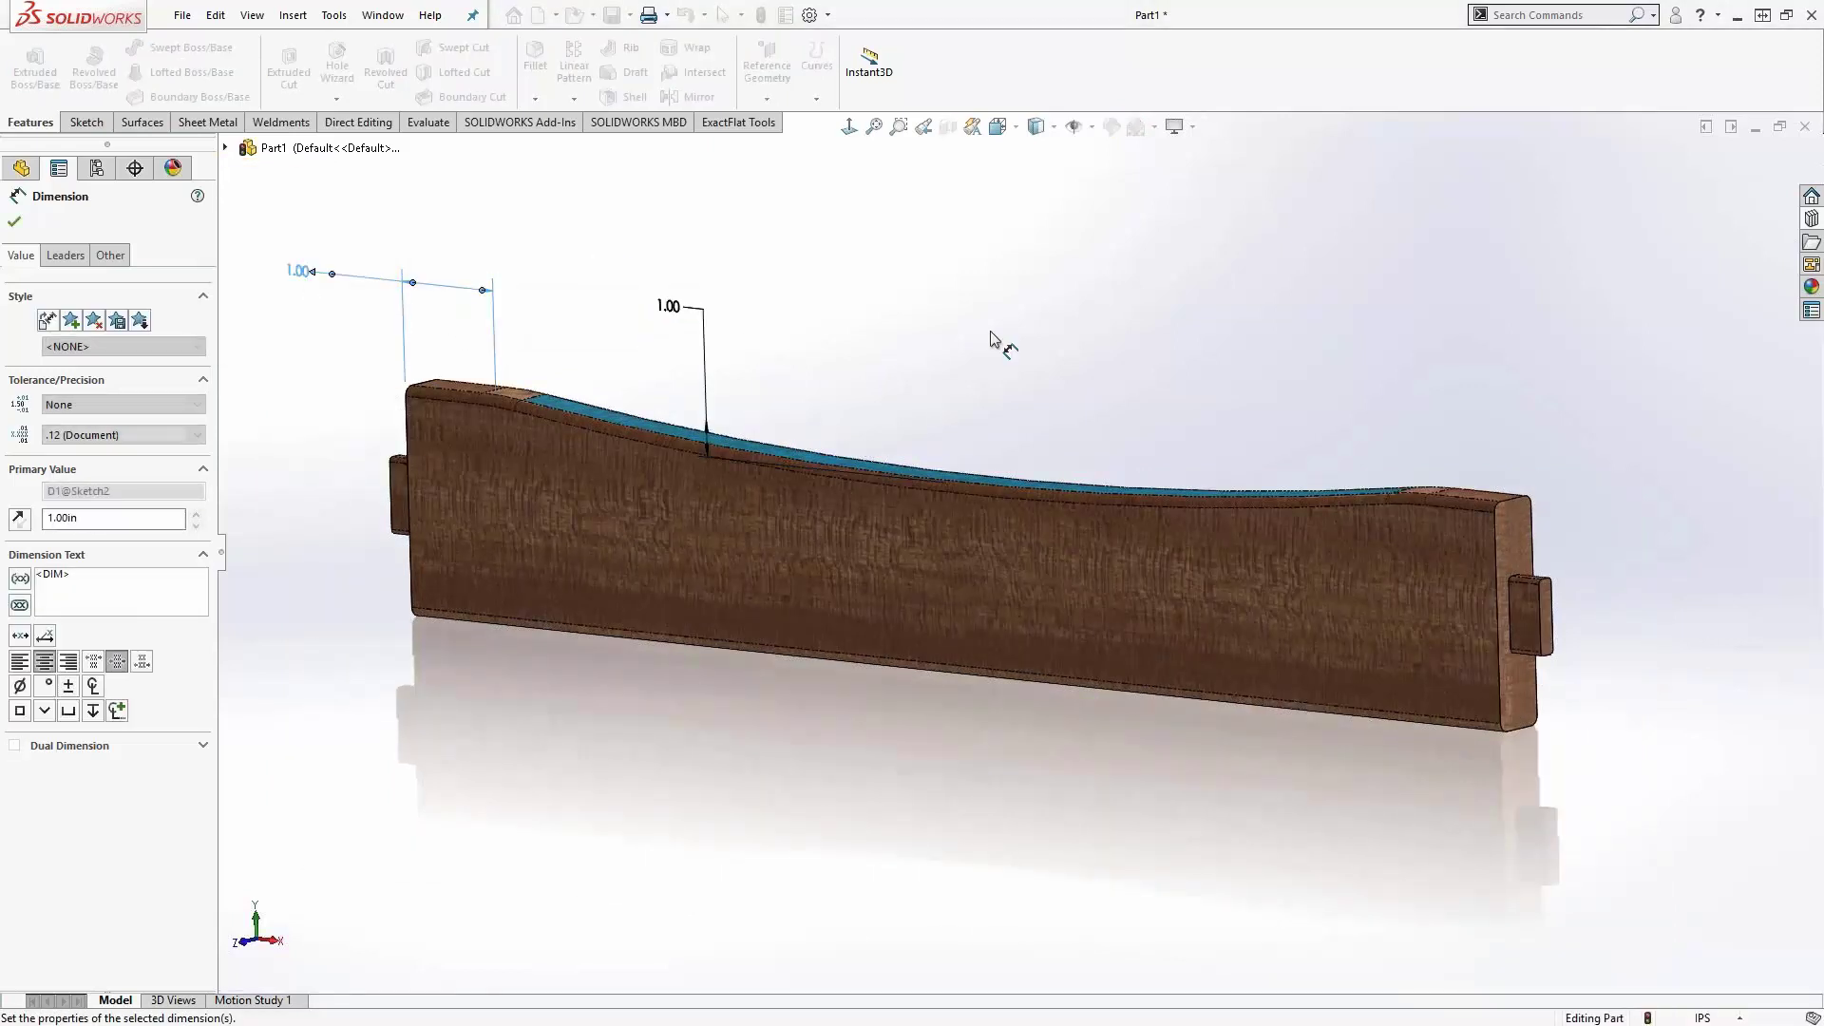
left_click(978, 353)
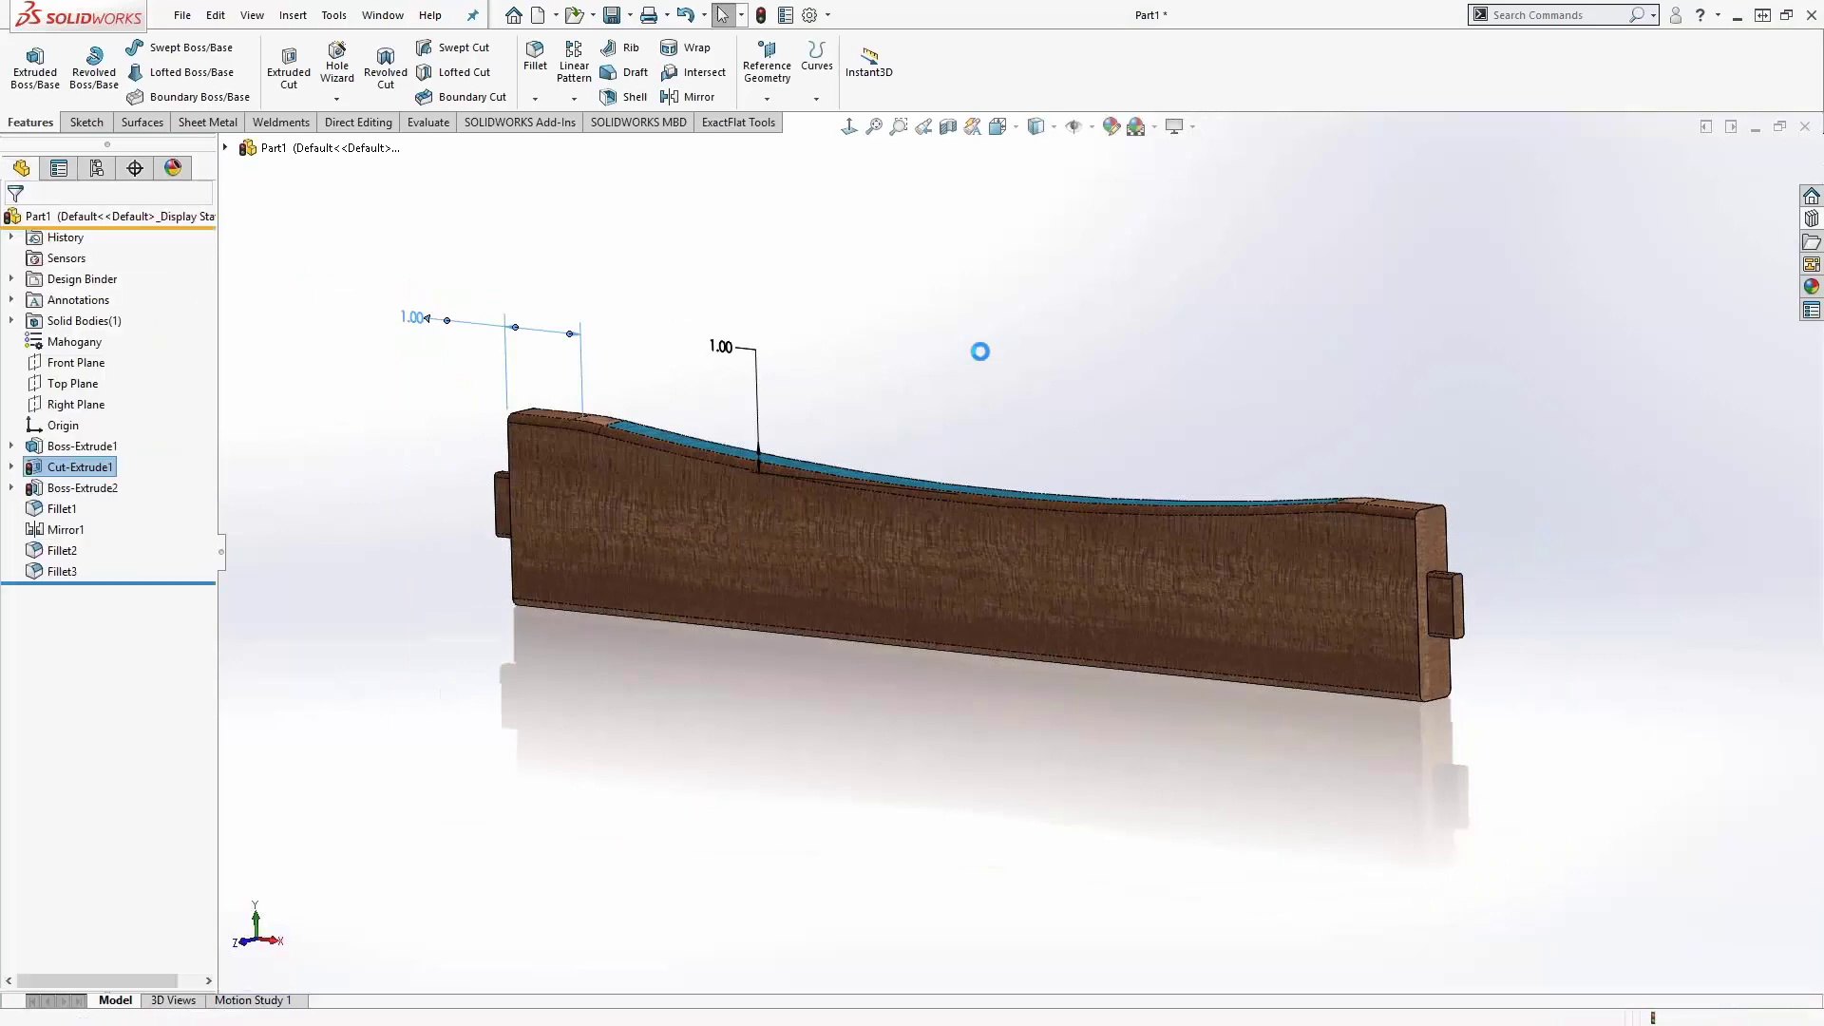
left_click(1030, 430)
- Save the part under the file name test
middle_click_drag(1030, 430, 1181, 501)
key("ctrl+1")
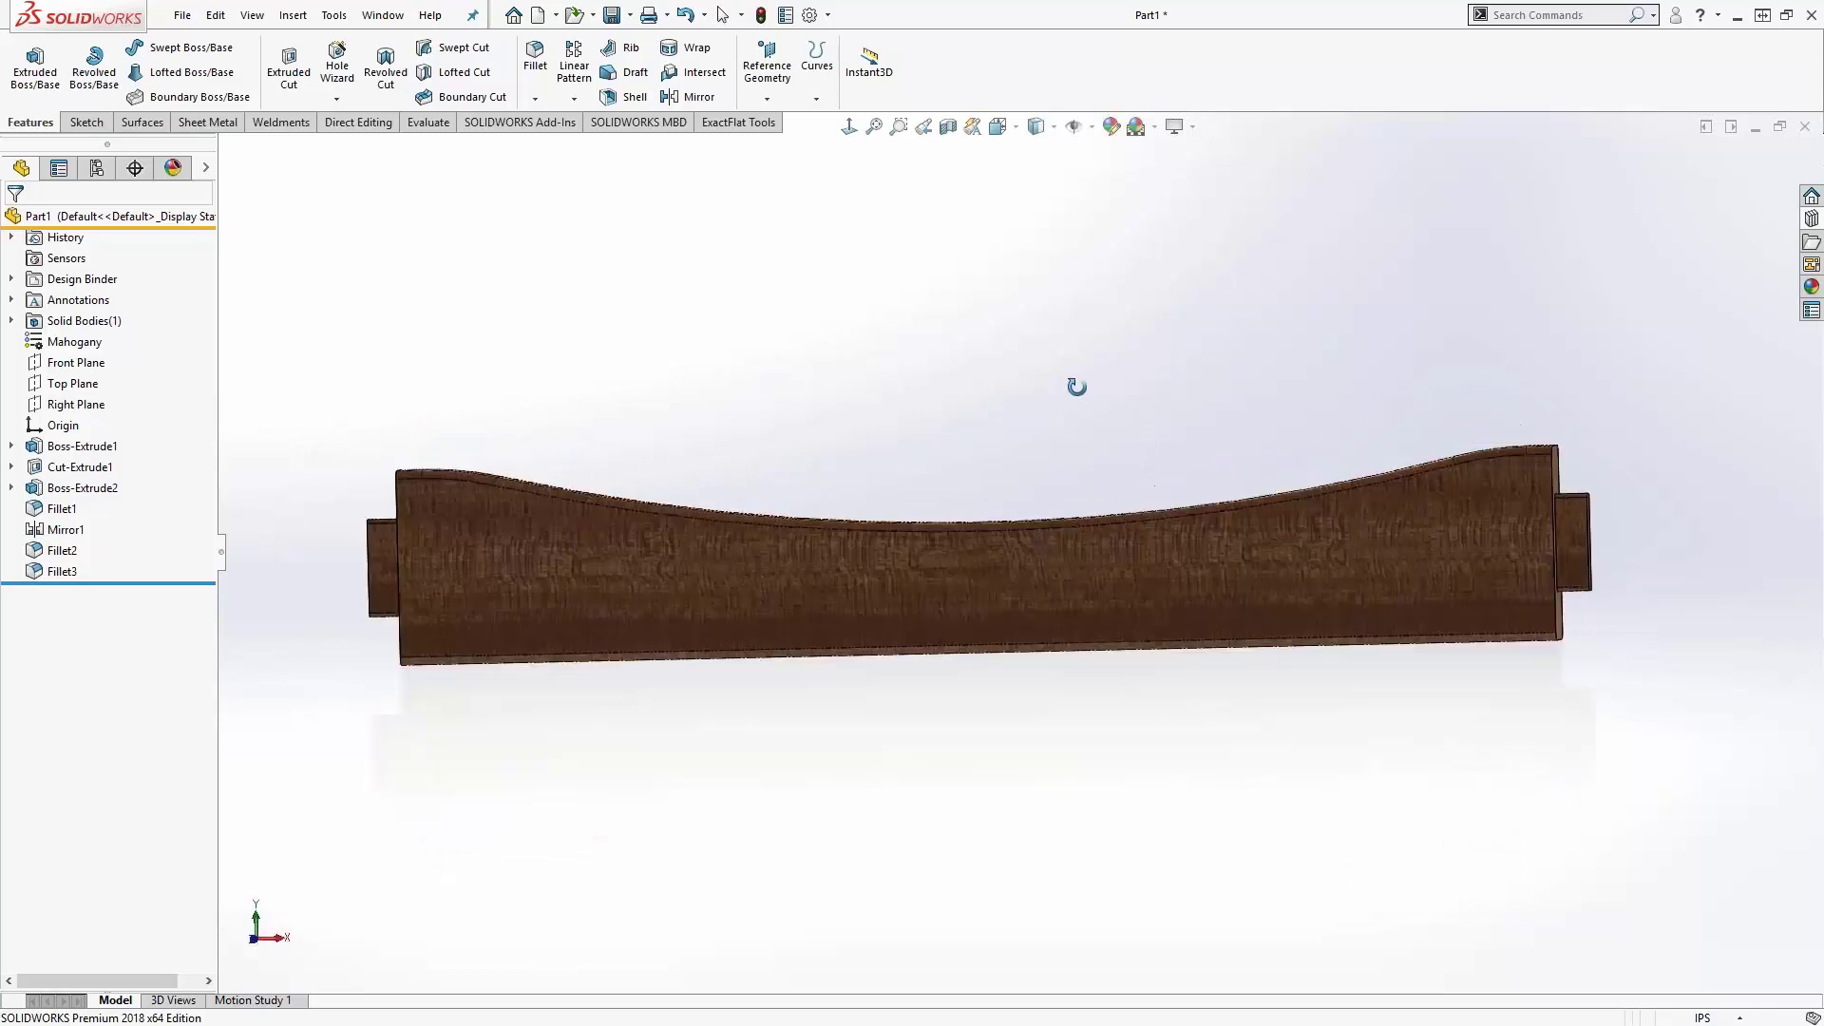
middle_click_drag(893, 472, 721, 432)
middle_click_drag(619, 385, 826, 529)
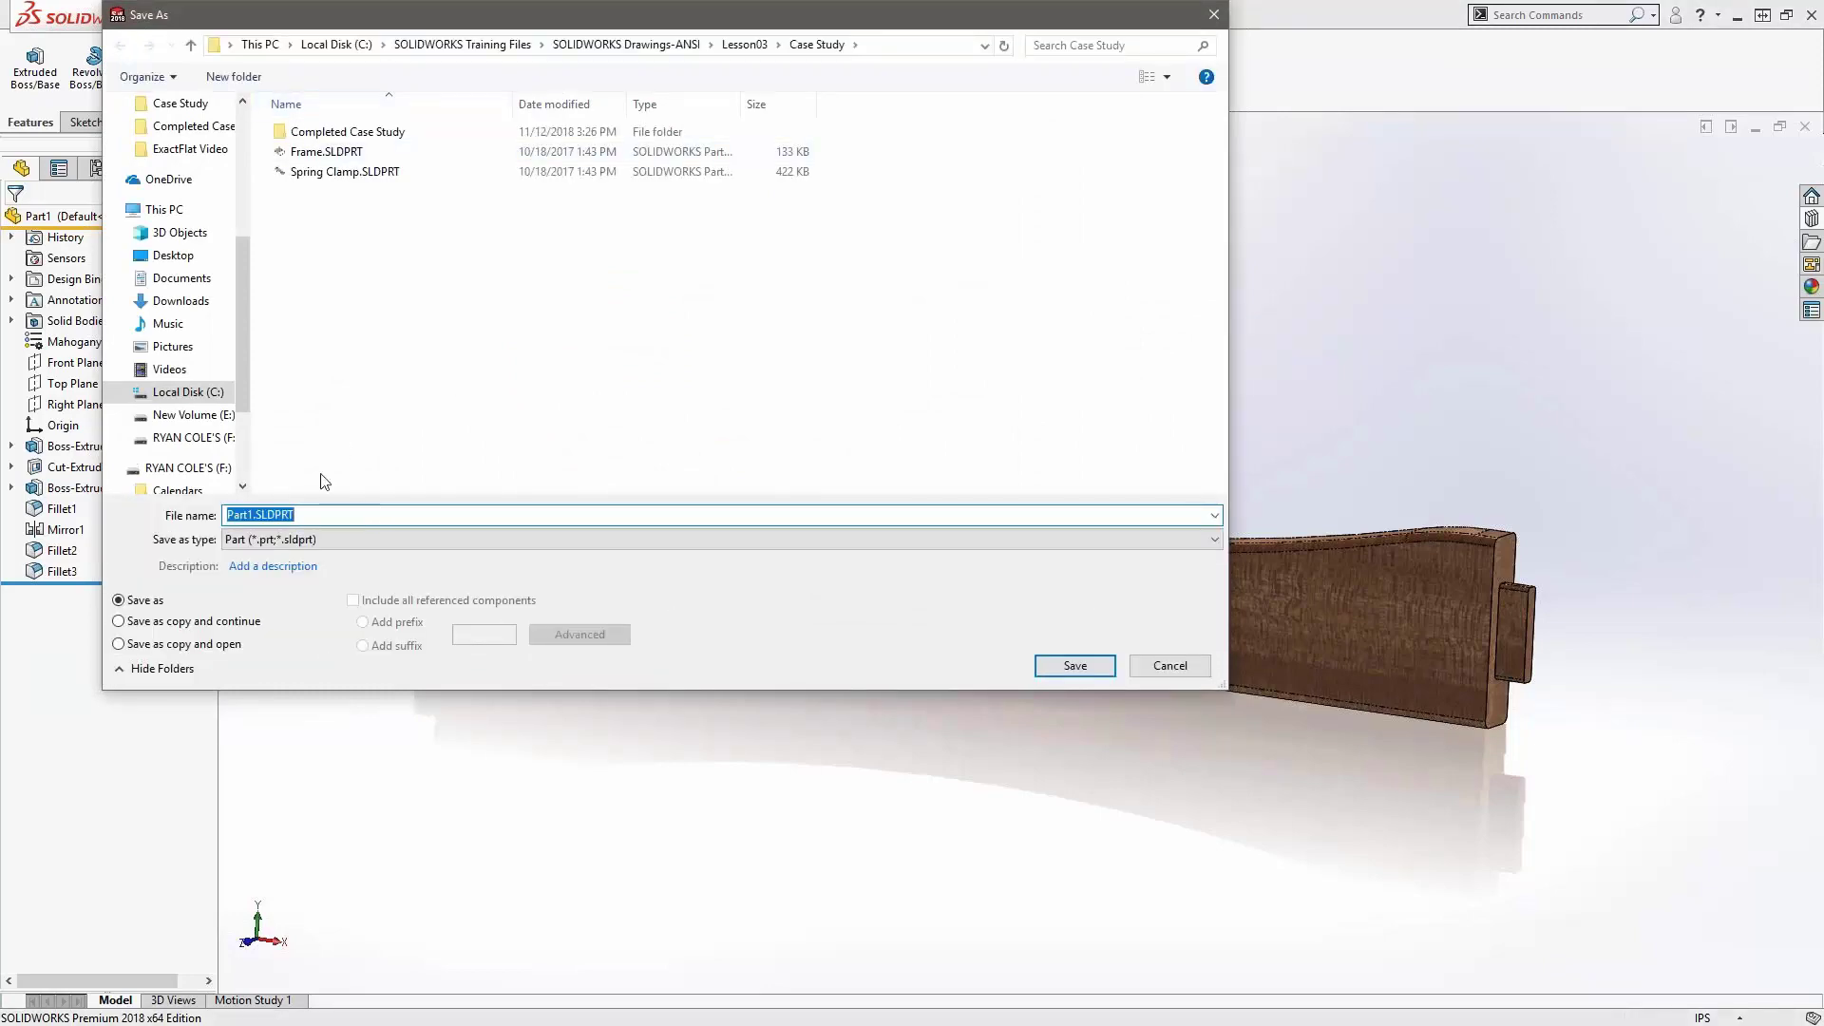
type("test")
key("Return")
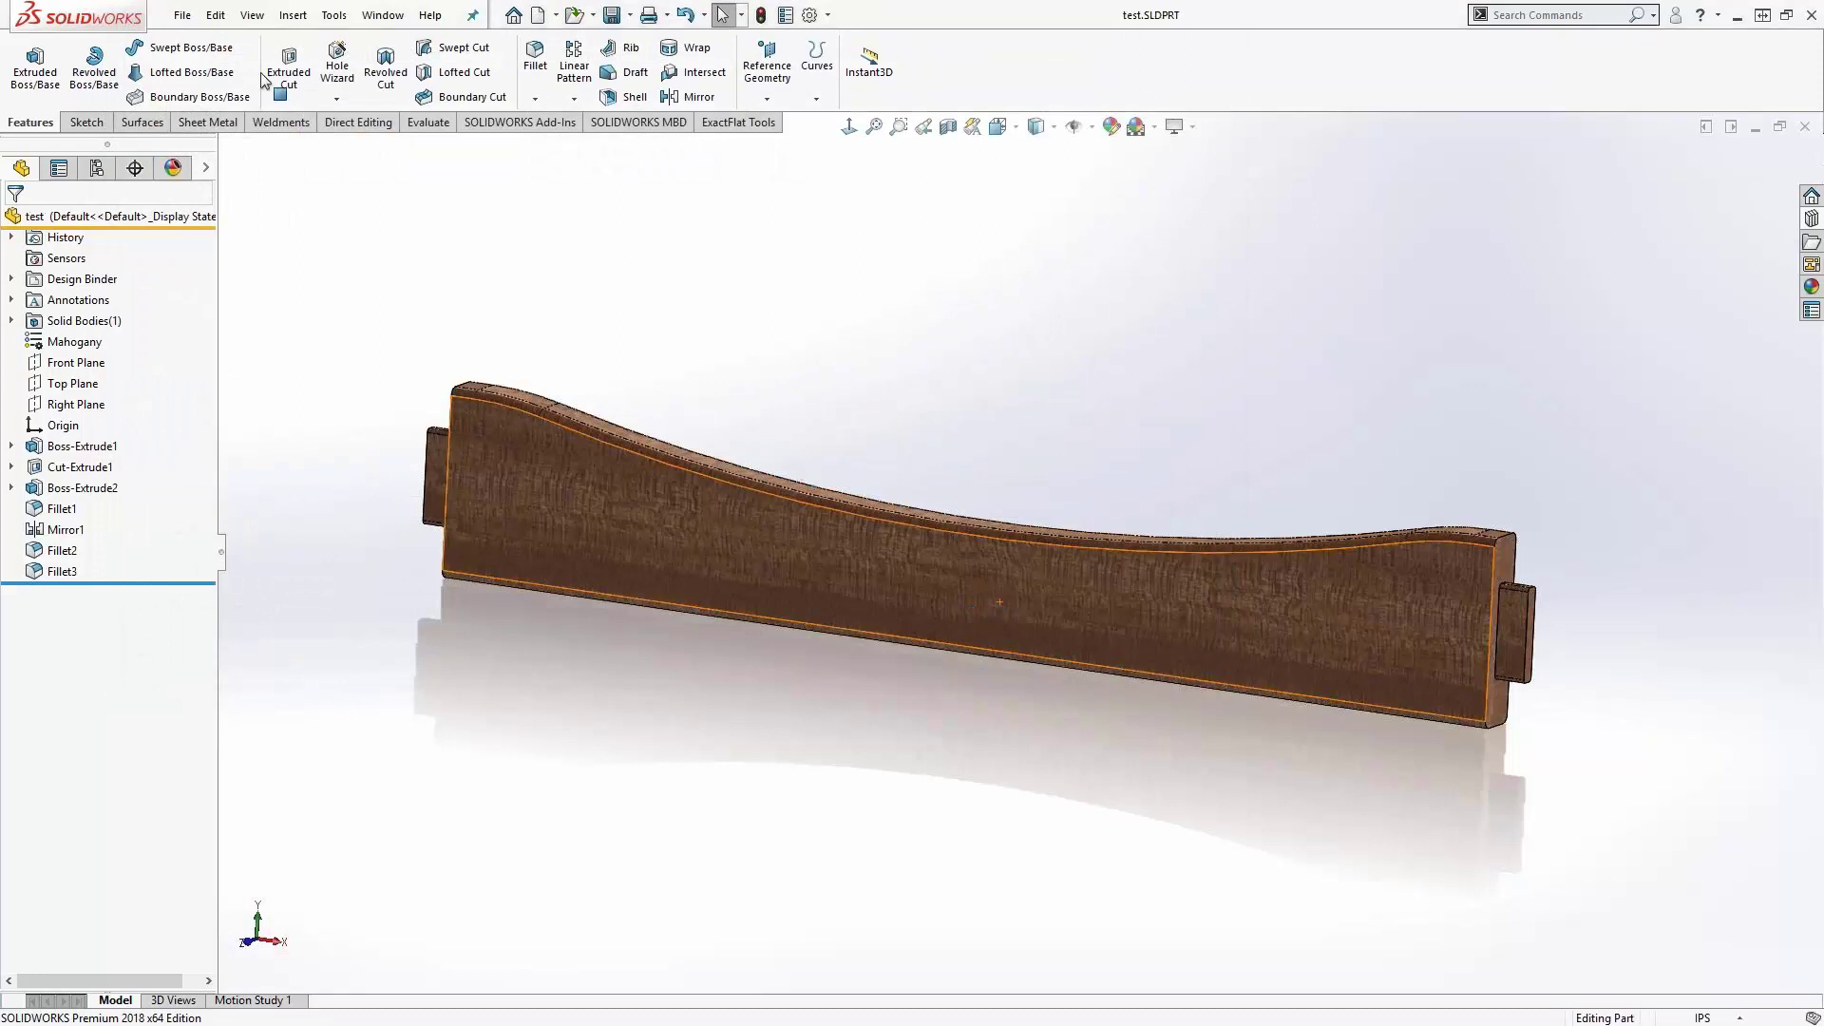
- Auto-dimension all features as a prismatic part with plus/minus tolerances, using the broad face, end face and bottom face as primary, secondary and tertiary datums
left_click(135, 167)
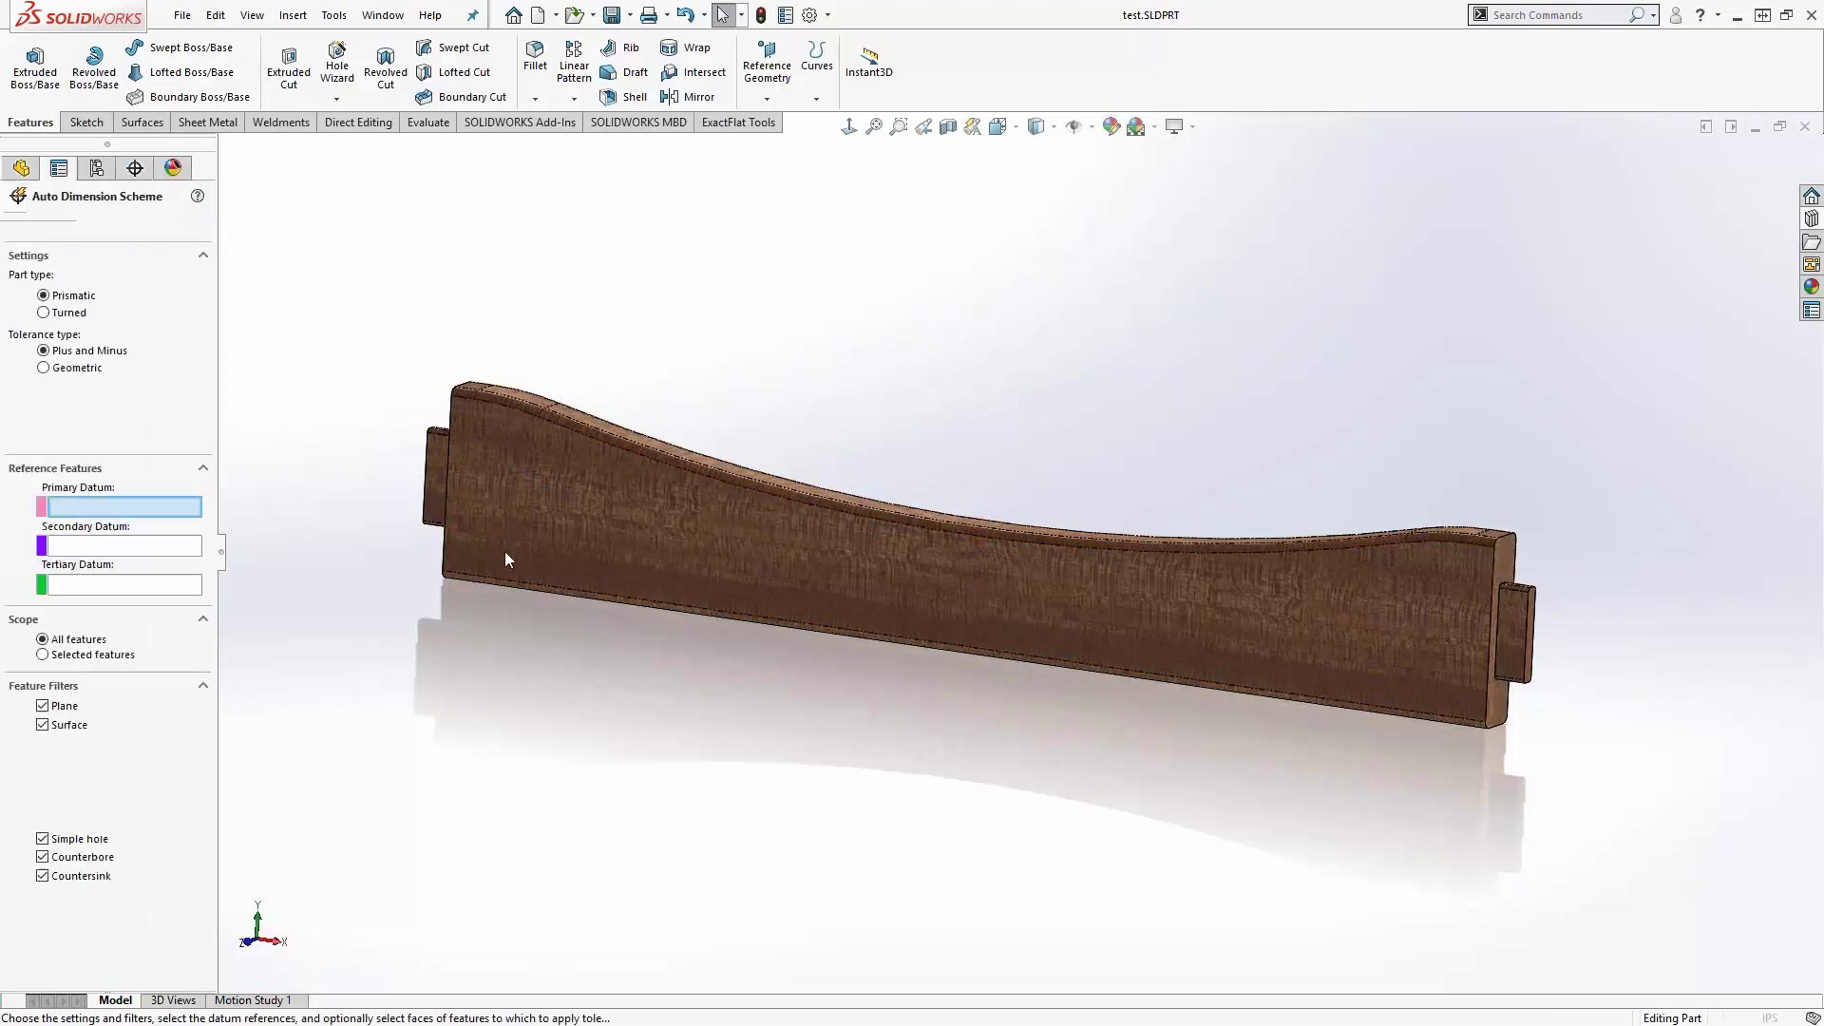
scroll(639, 651, "down", 5)
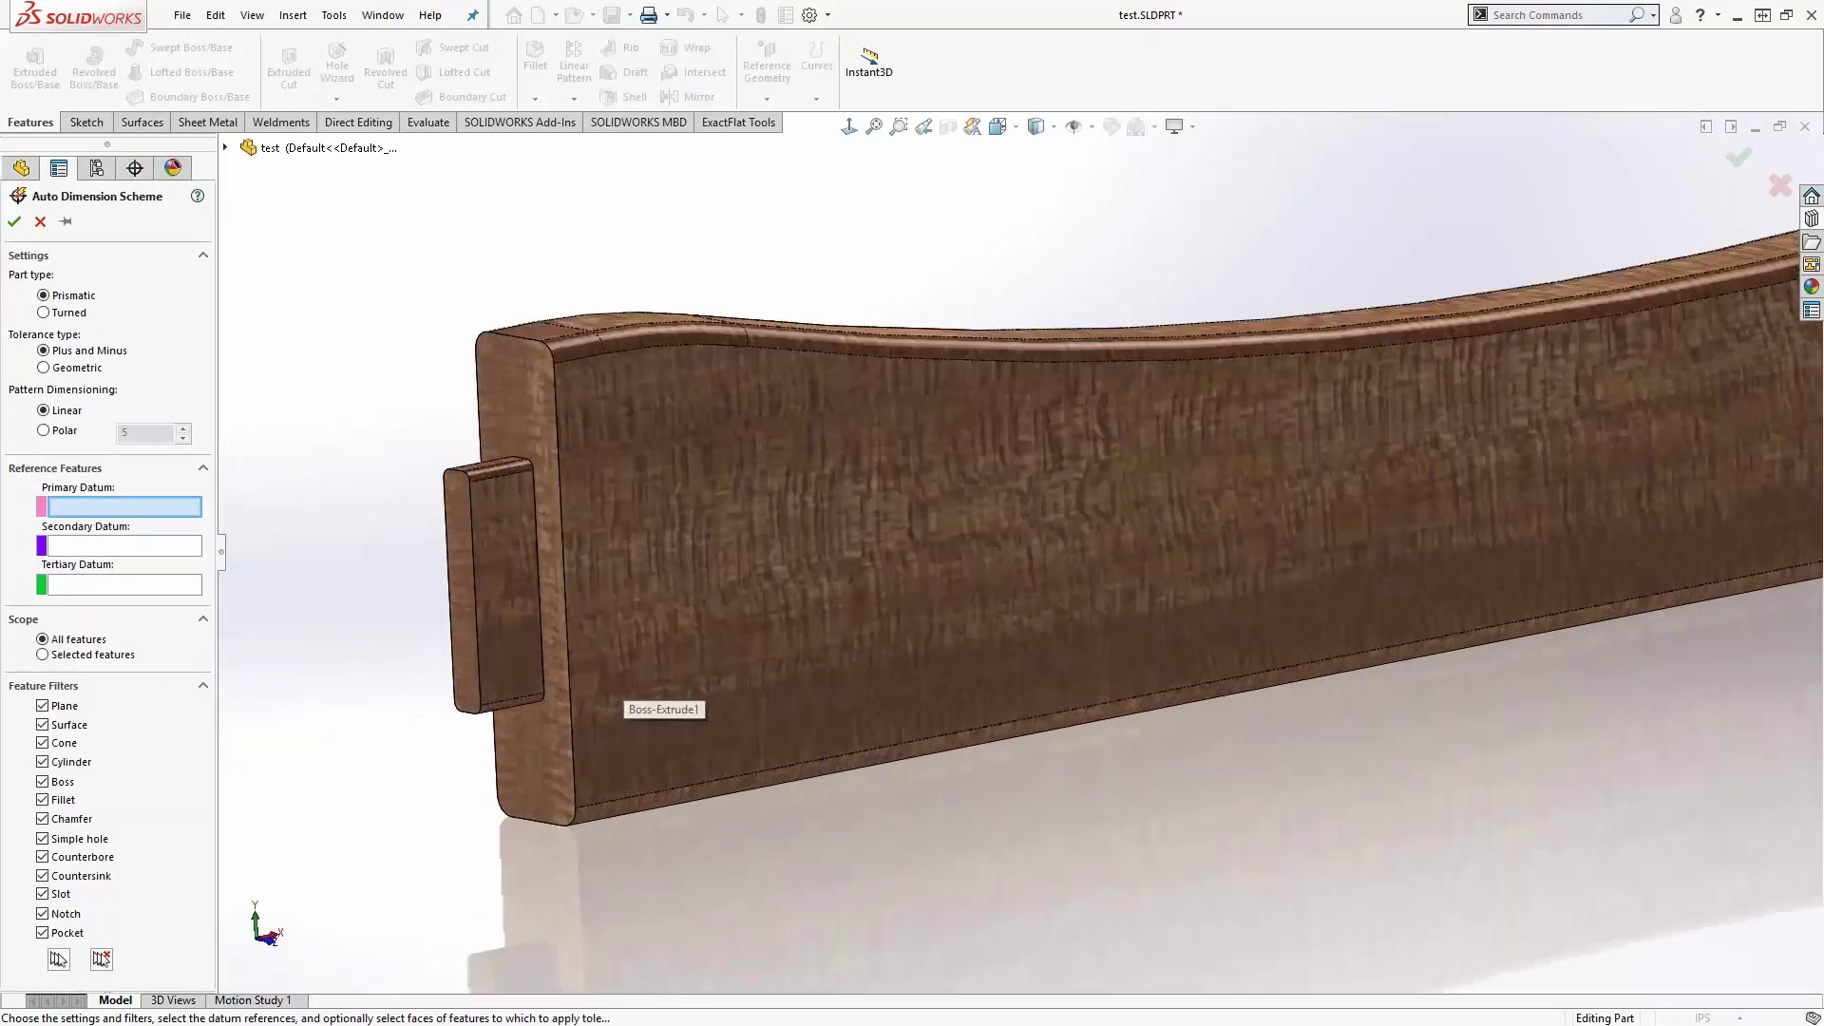
left_click(631, 684)
left_click(543, 748)
middle_click_drag(646, 808, 639, 721)
left_click(634, 806)
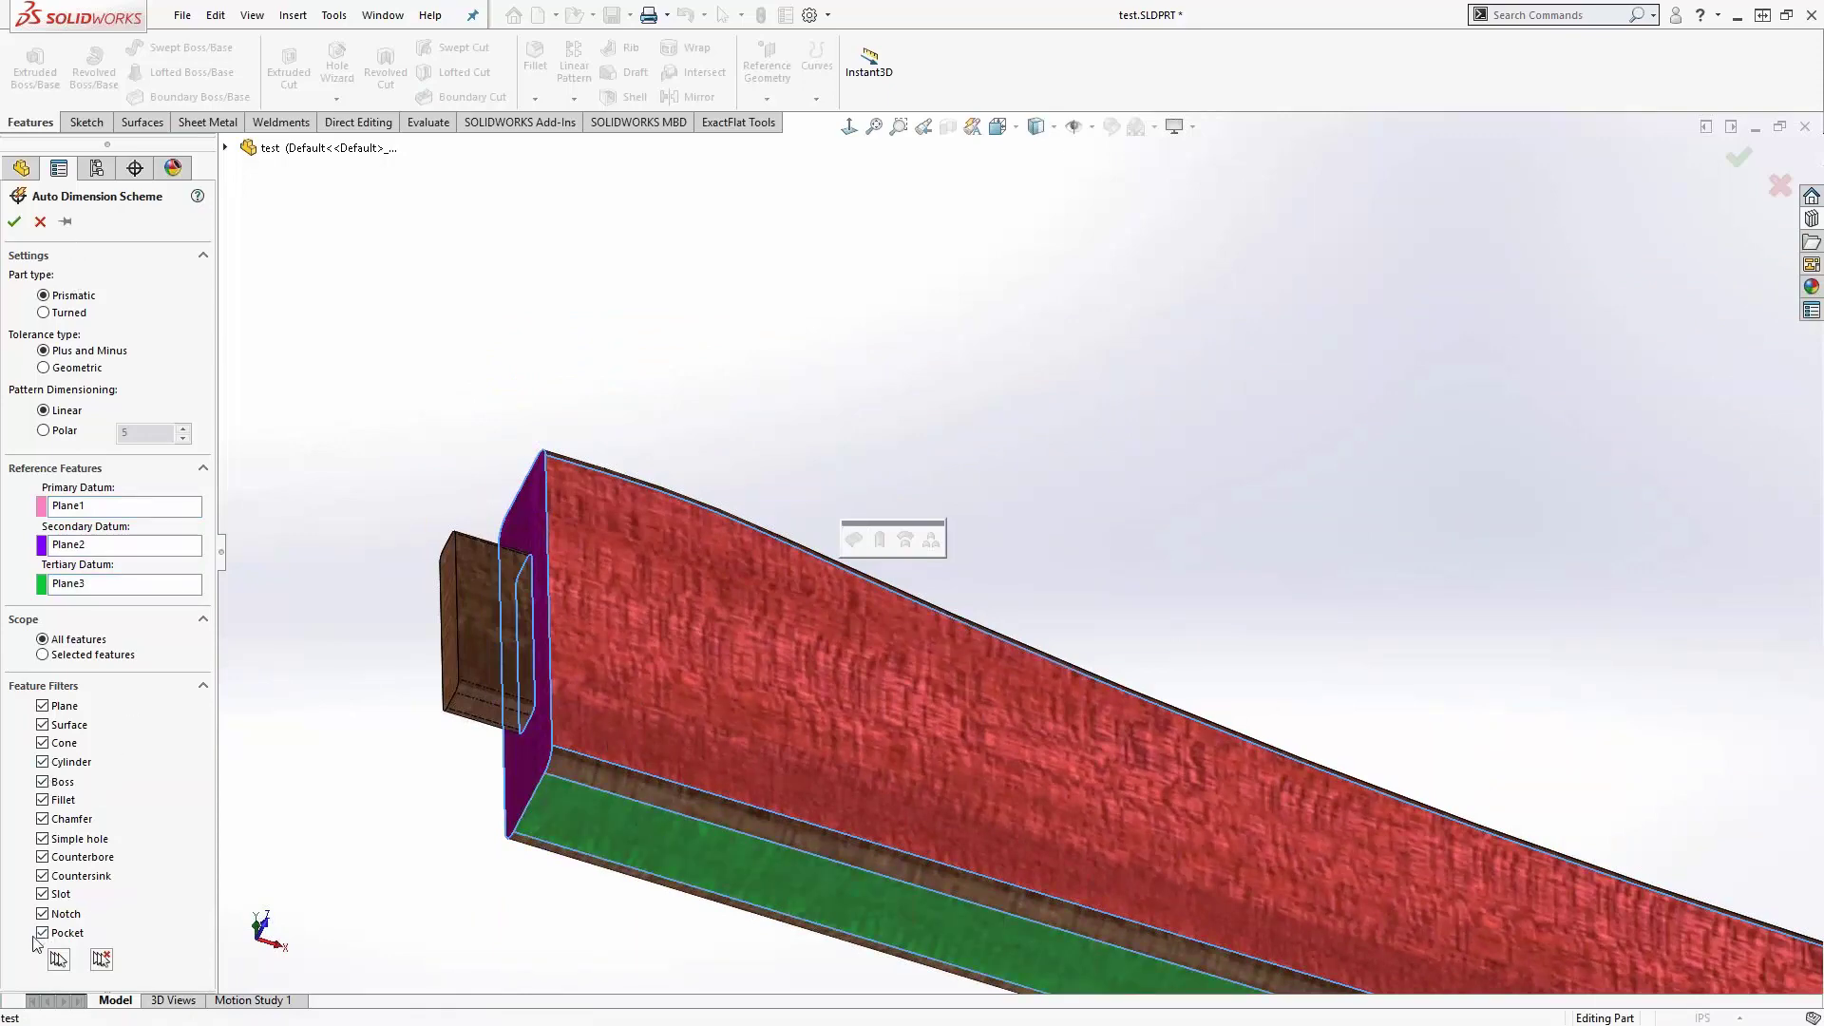
left_click(14, 221)
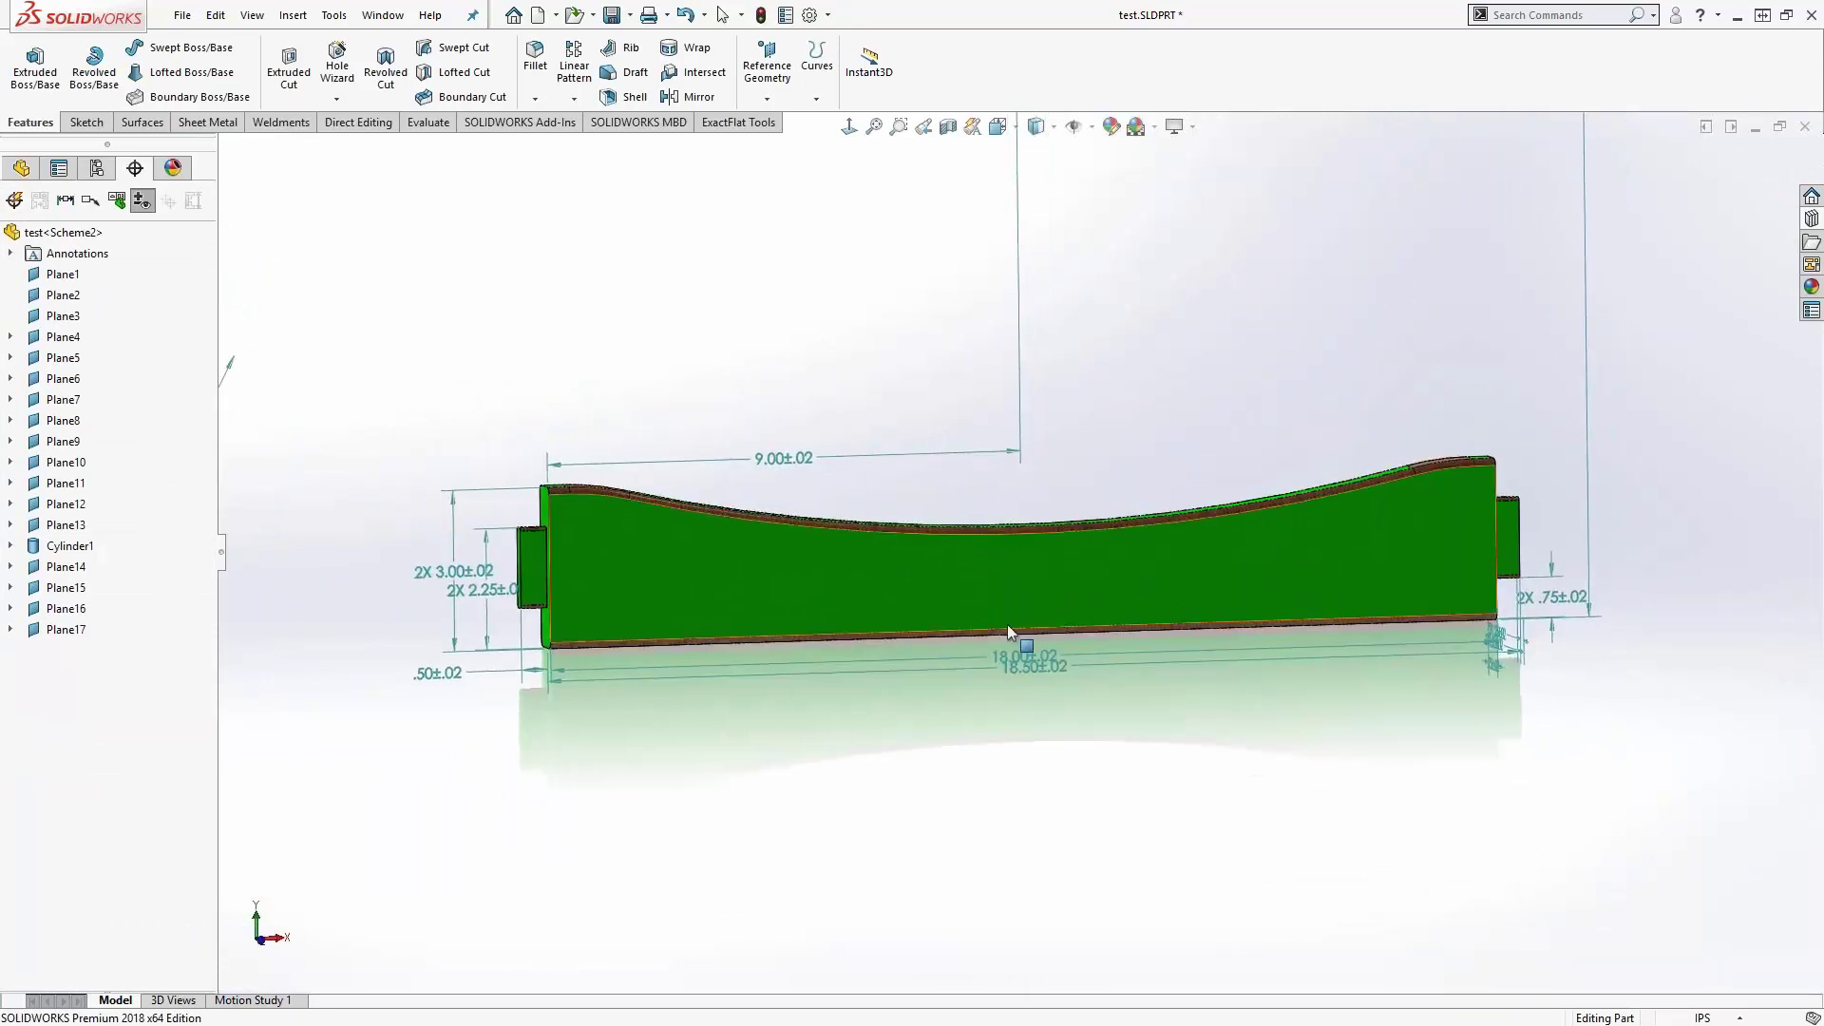
- Delete the 9.00 and 34.50 dimensions that locate the center of the cutout's large arc
scroll(984, 464, "up", 5)
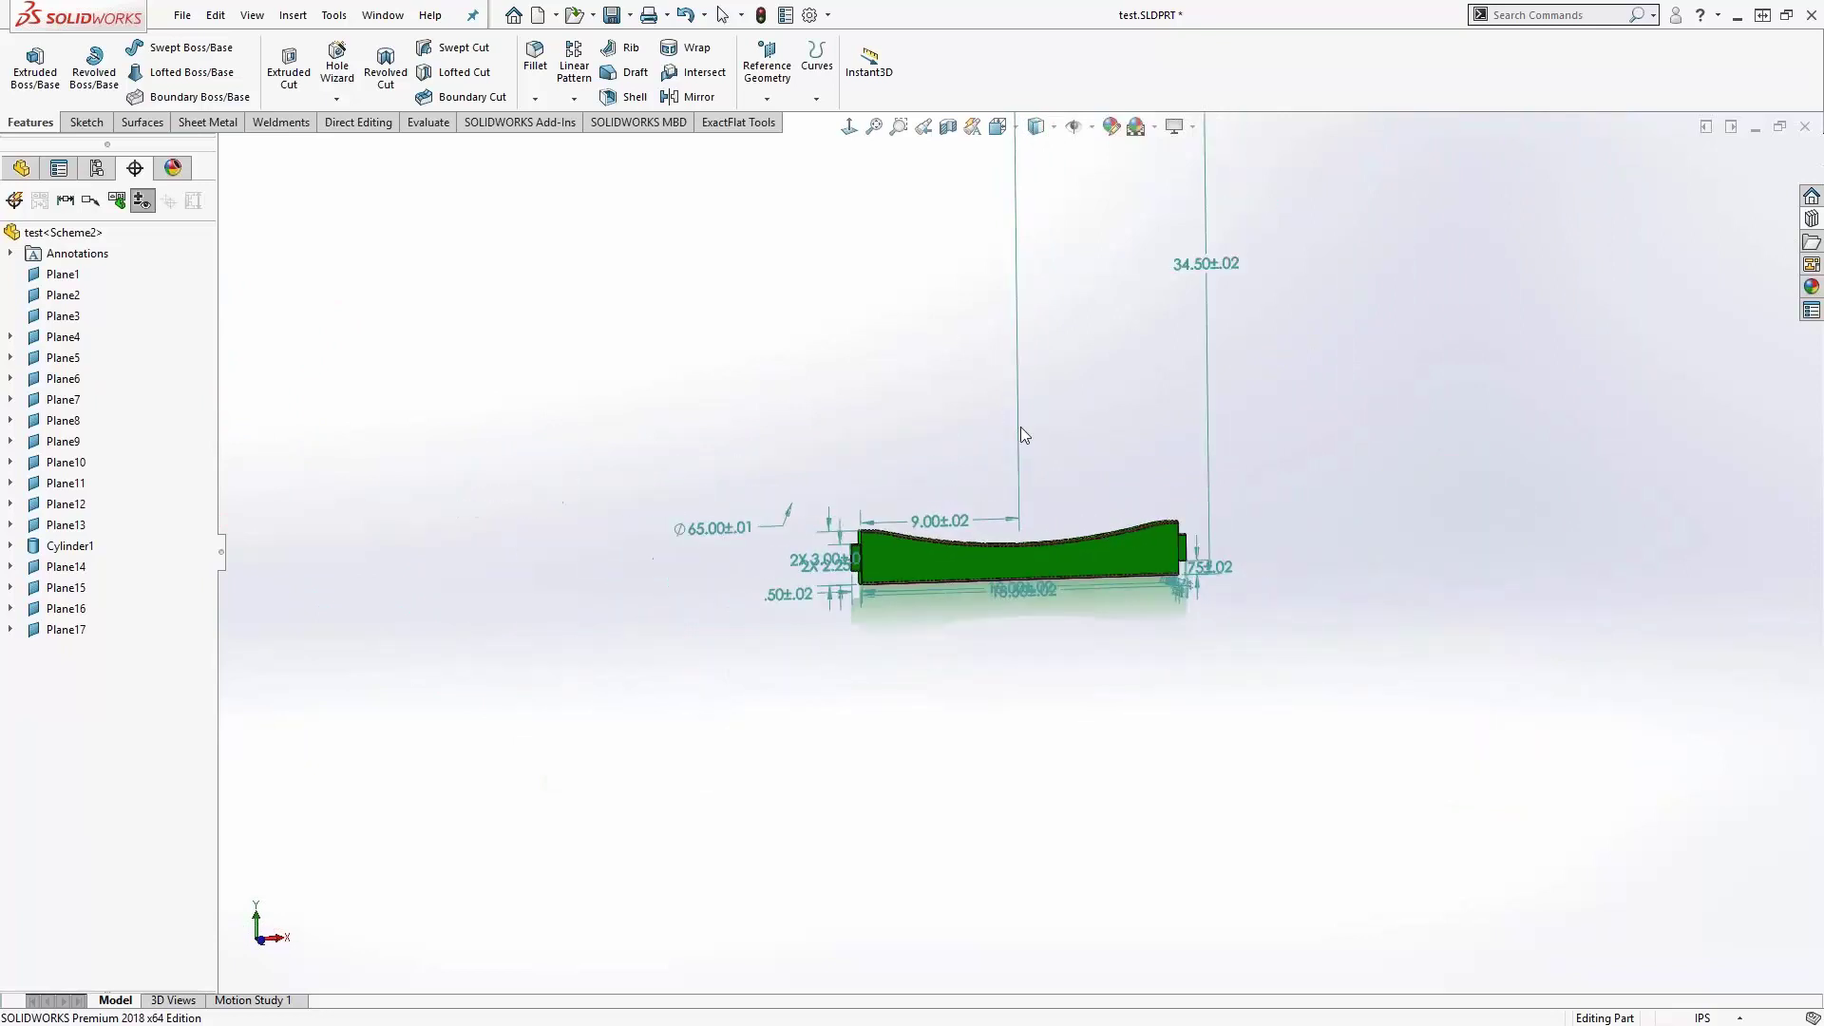
left_click(967, 535)
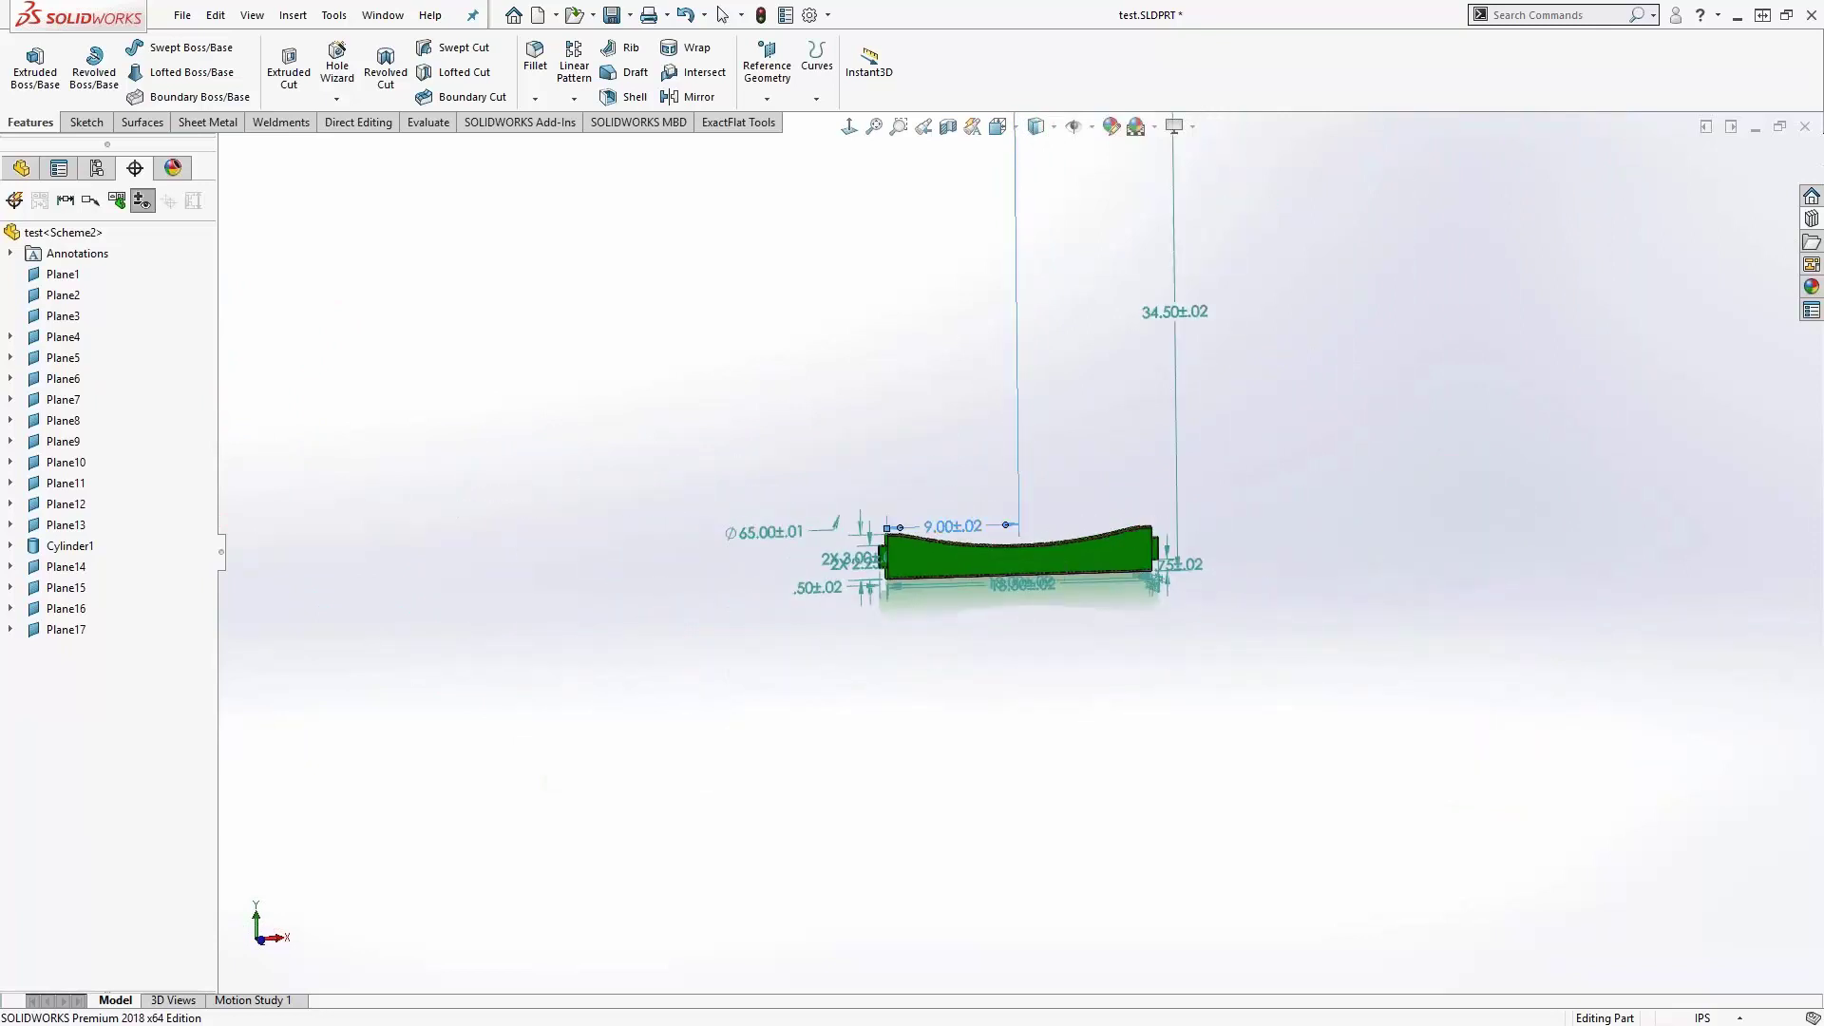
key("Delete")
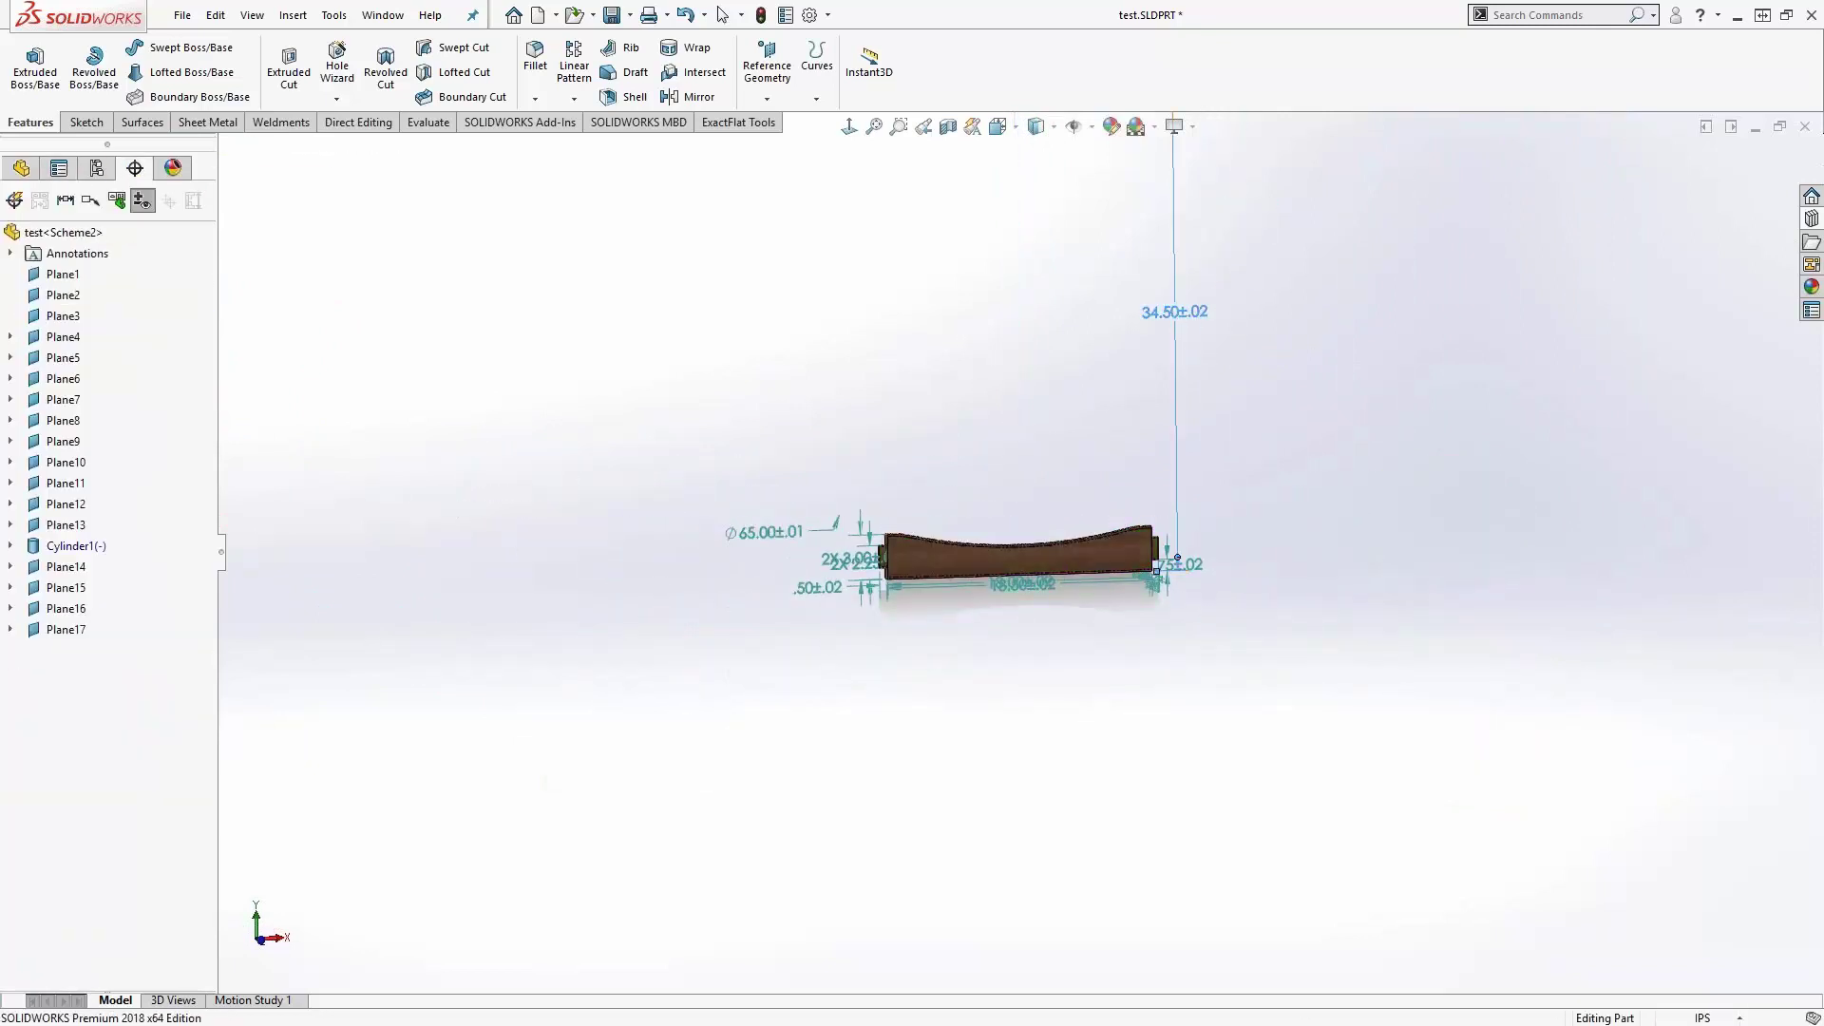
key("Delete")
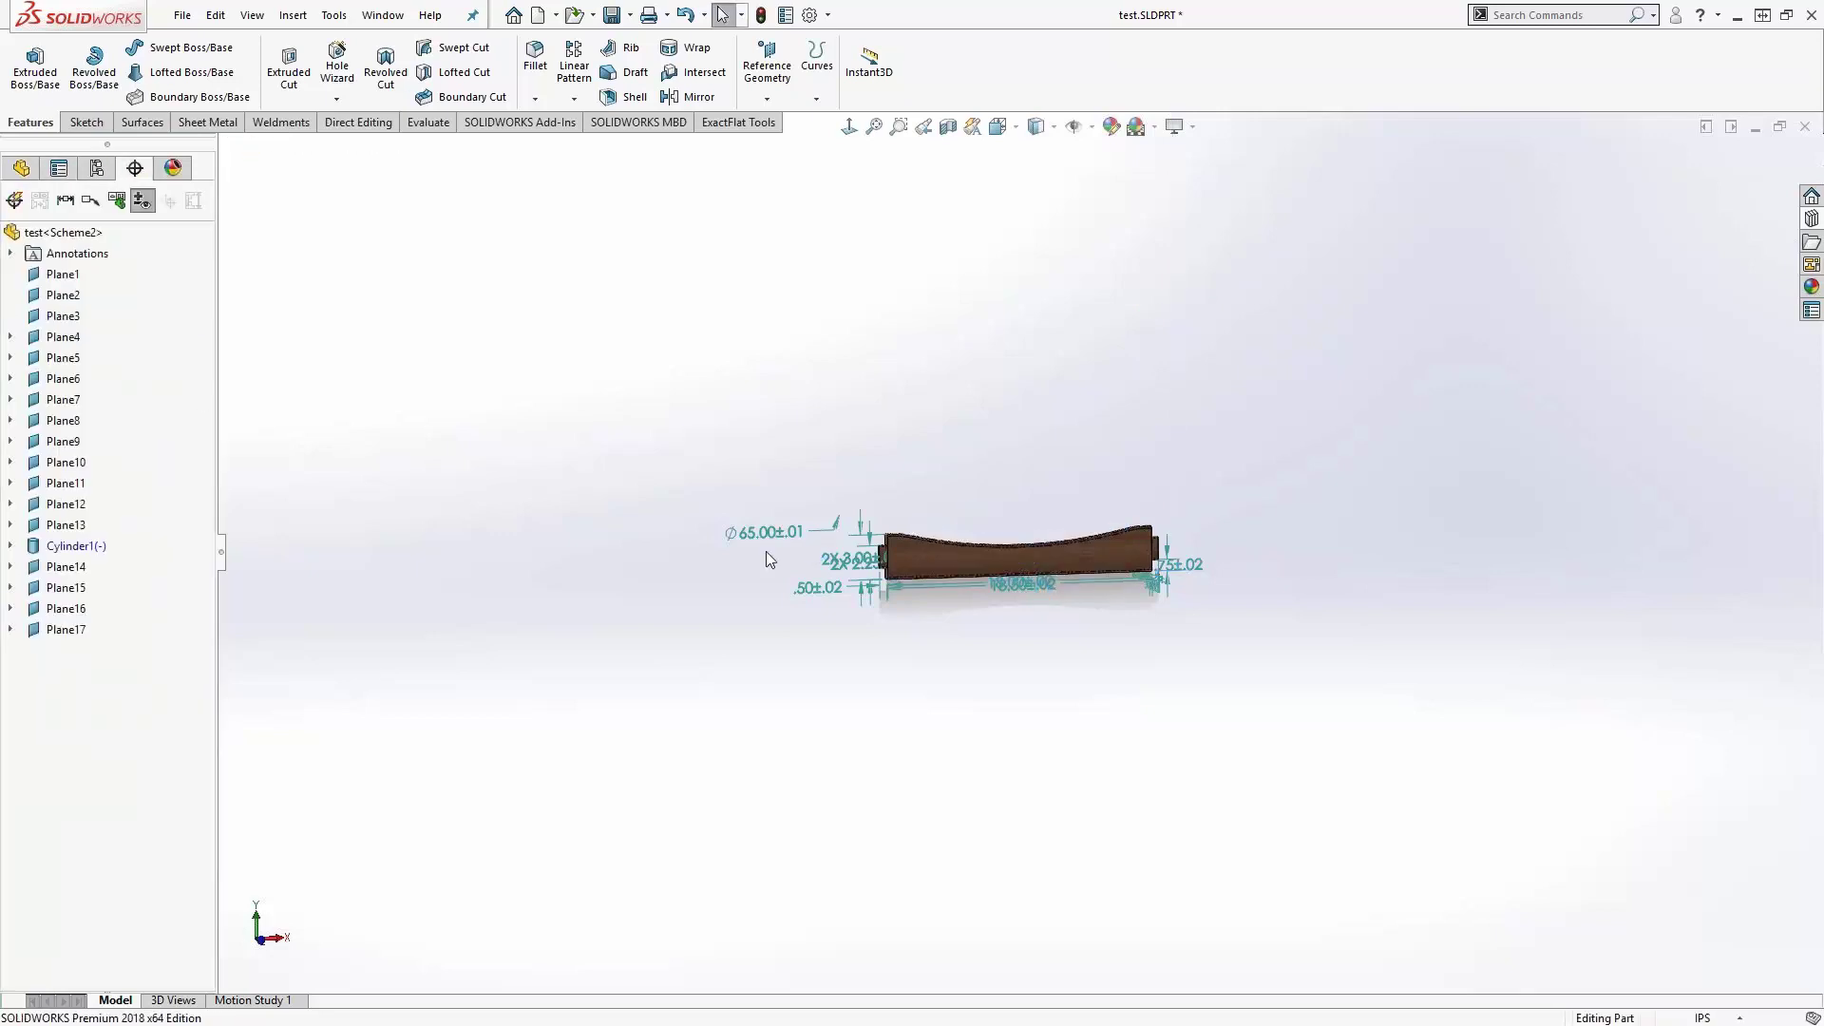
key("f")
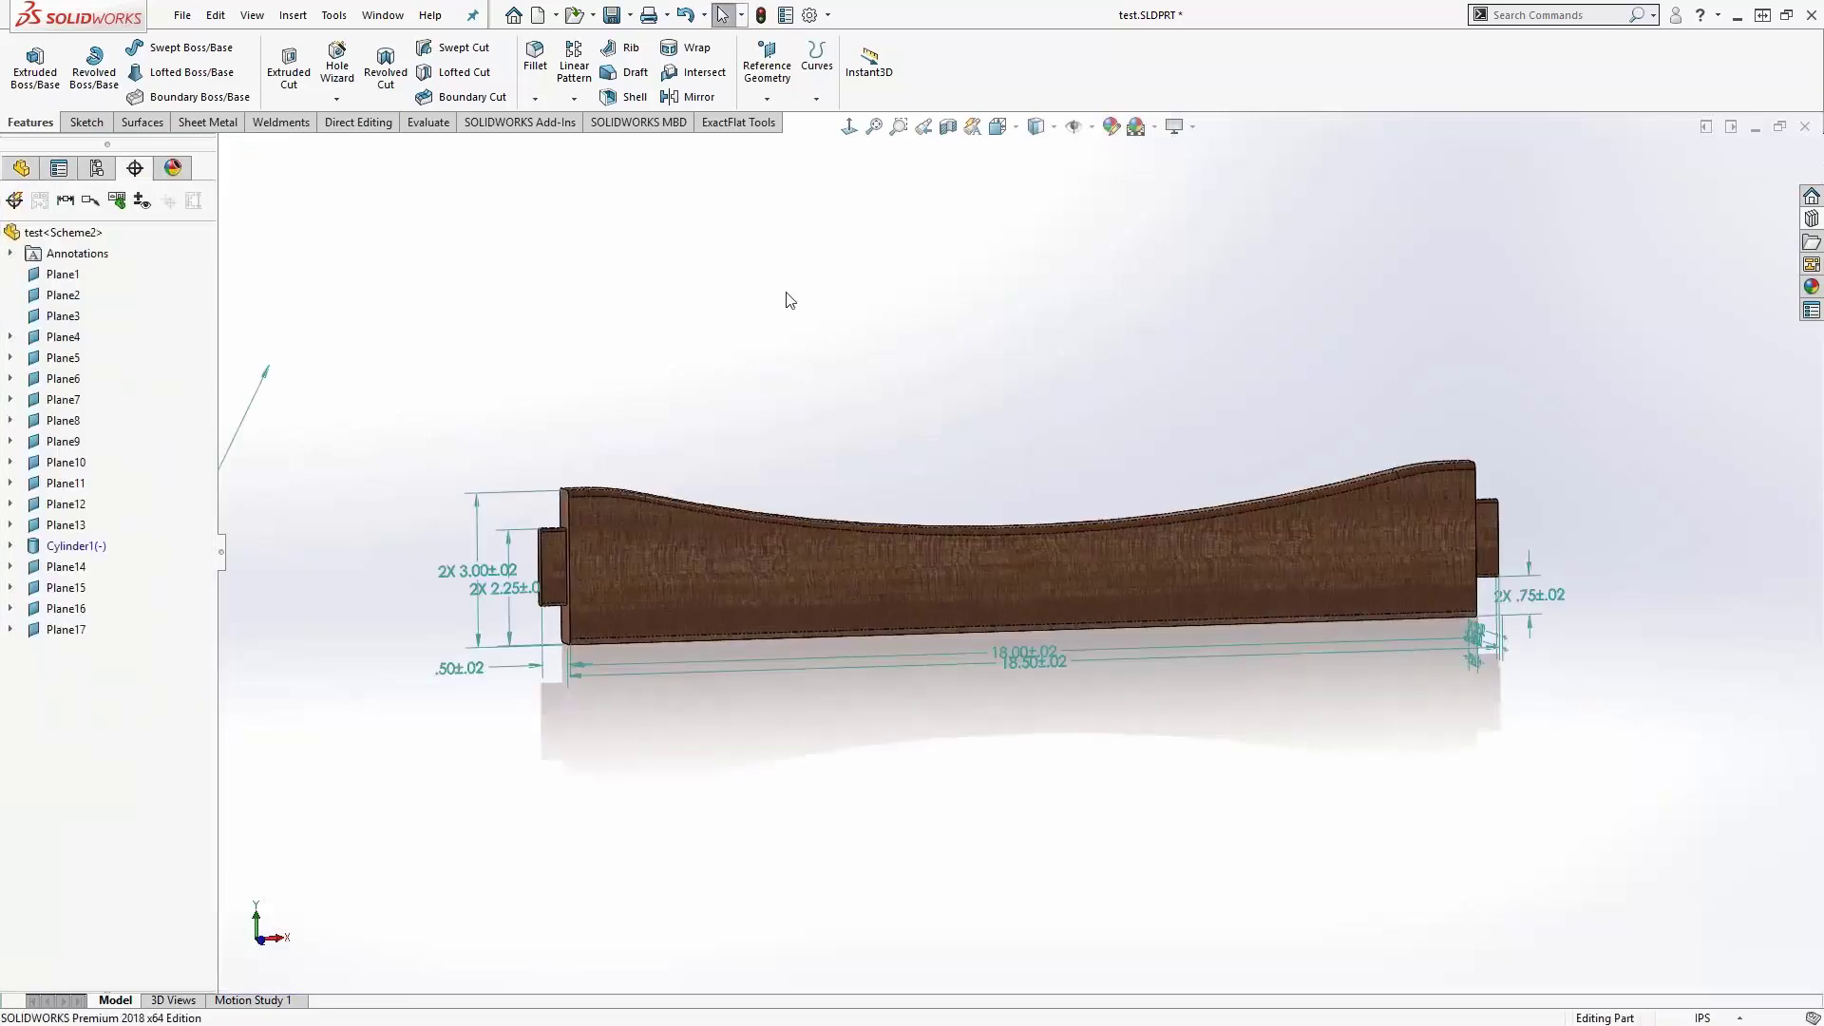
- Create a drawing from the part using the B-Size inch template
left_click(183, 15)
left_click(252, 165)
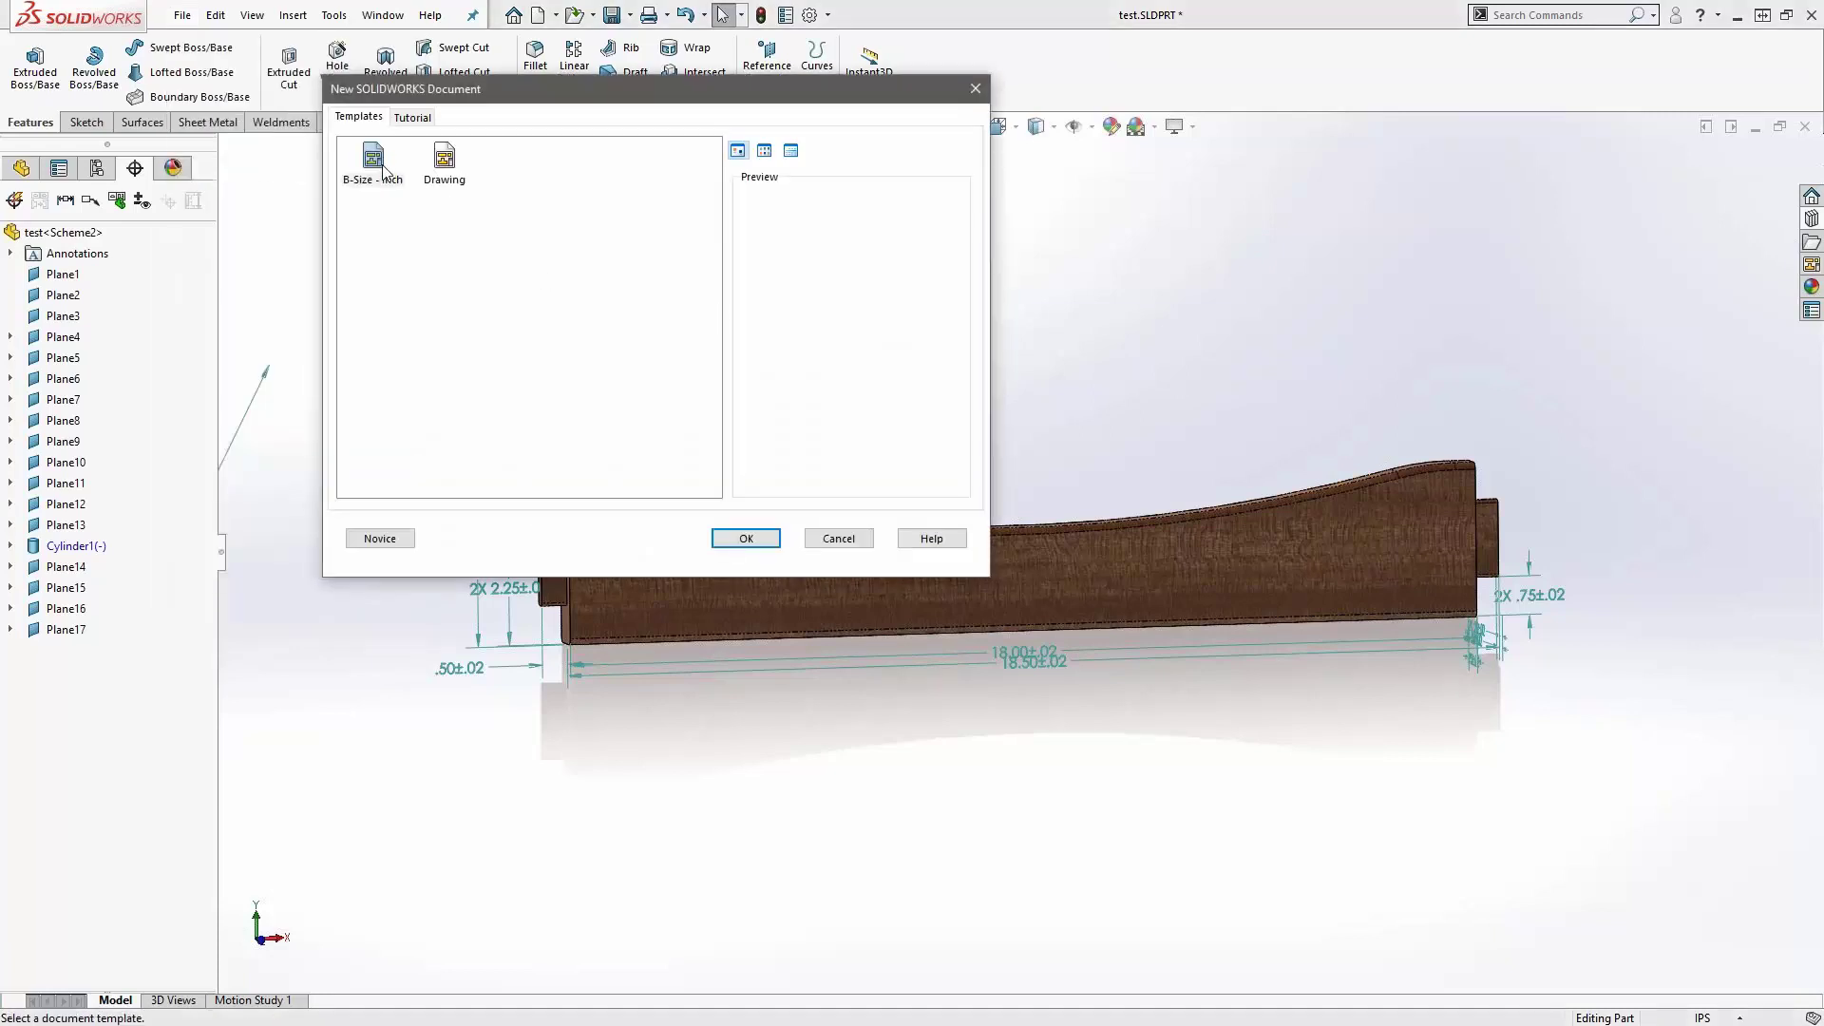
double_click(374, 161)
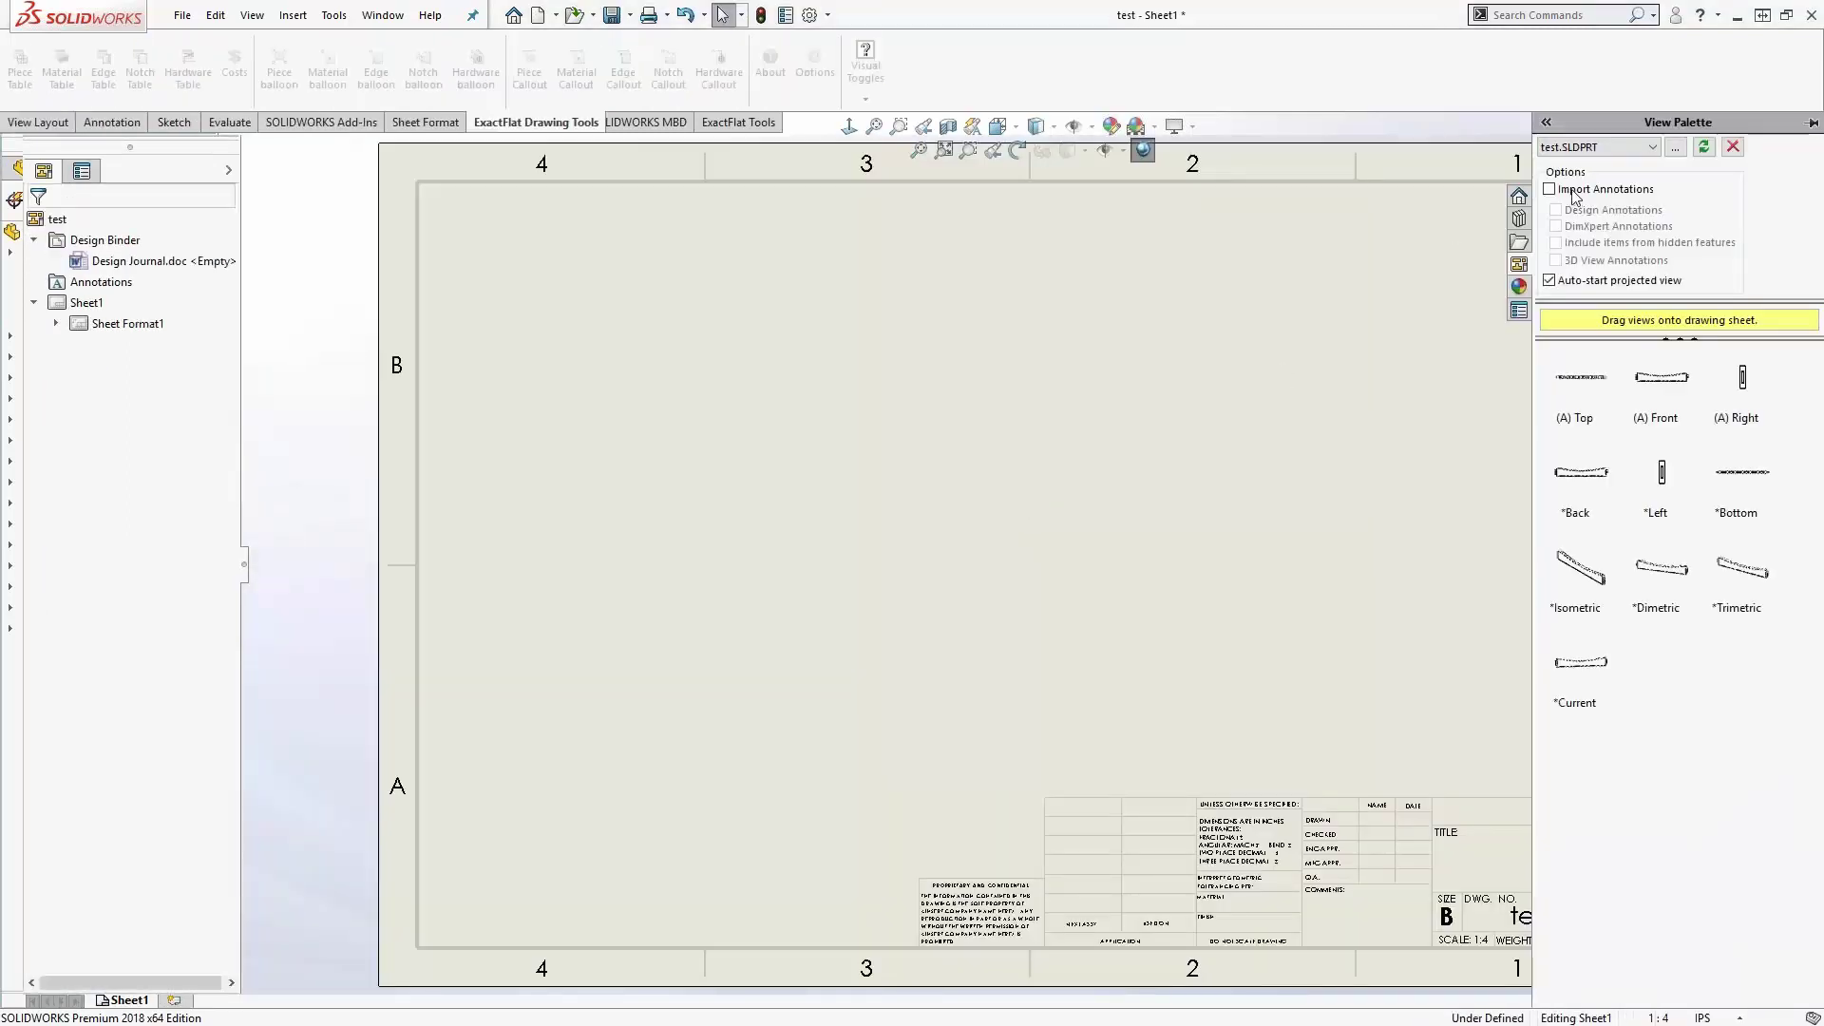
- Import DimXpert annotations and place a front view with a projected right view and a projected isometric view on the sheet
left_click(1572, 192)
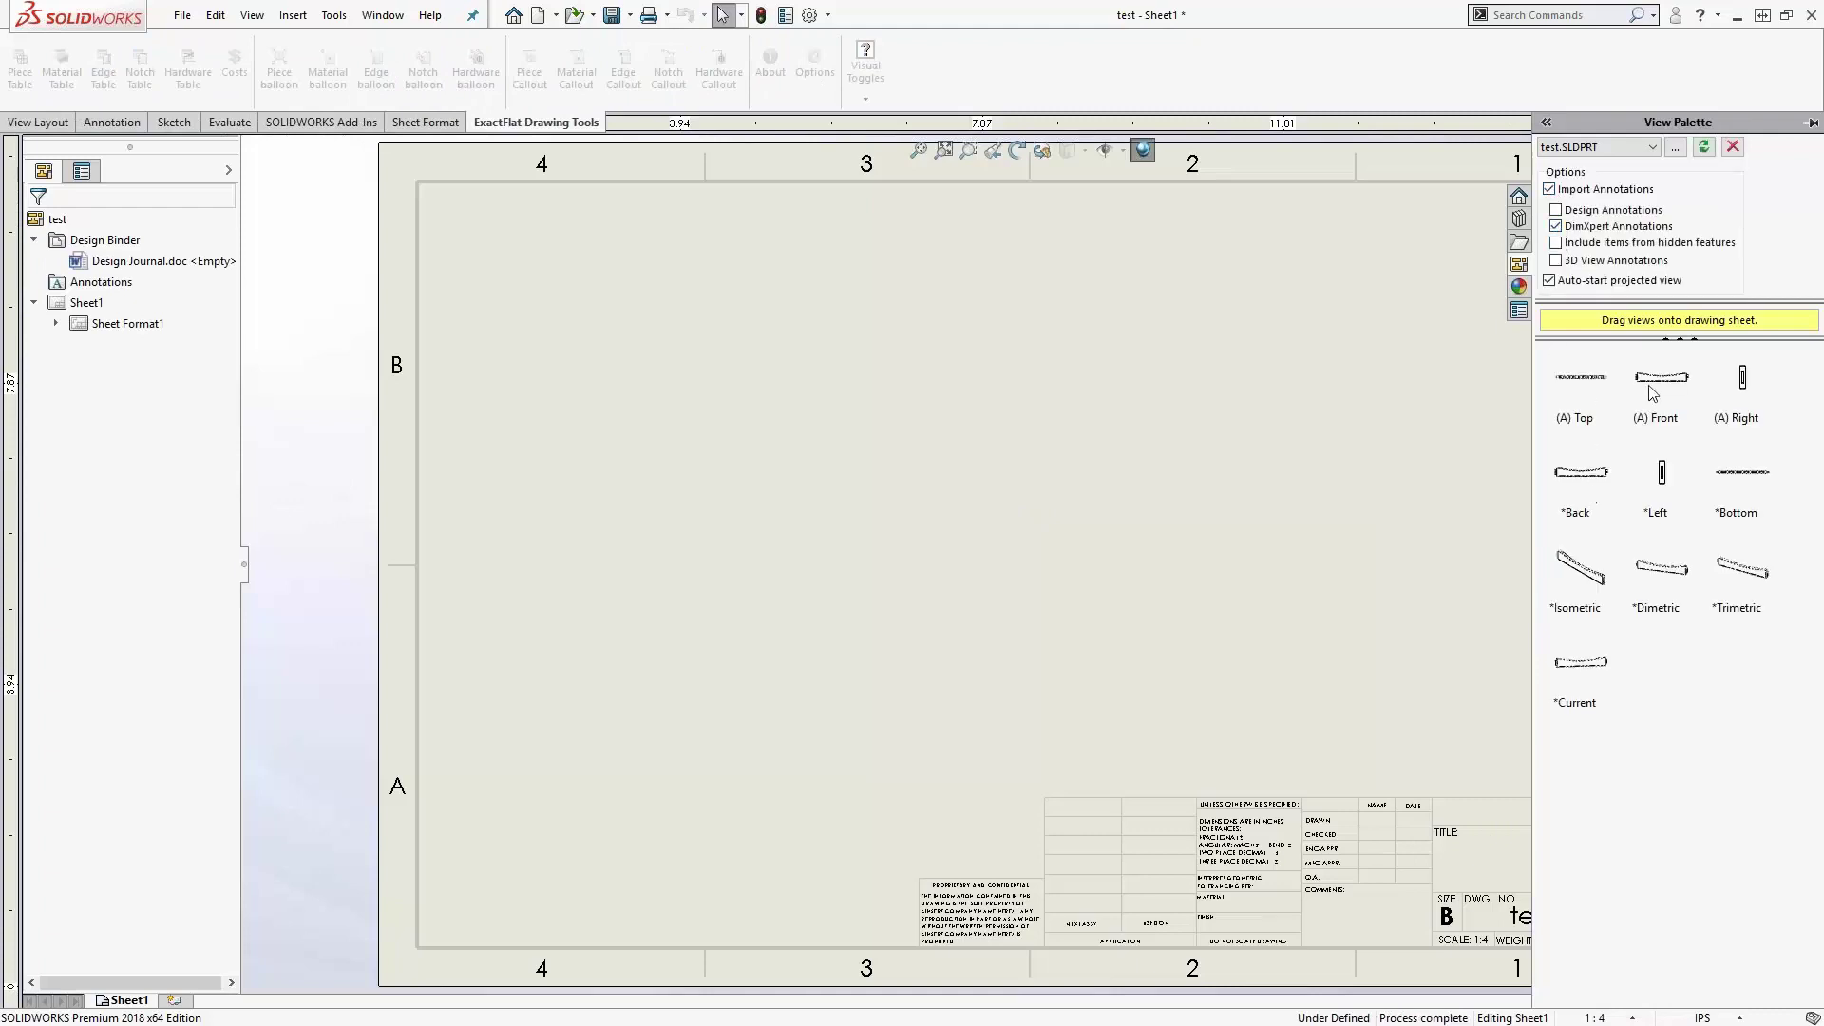
left_click_drag(1682, 386, 826, 584)
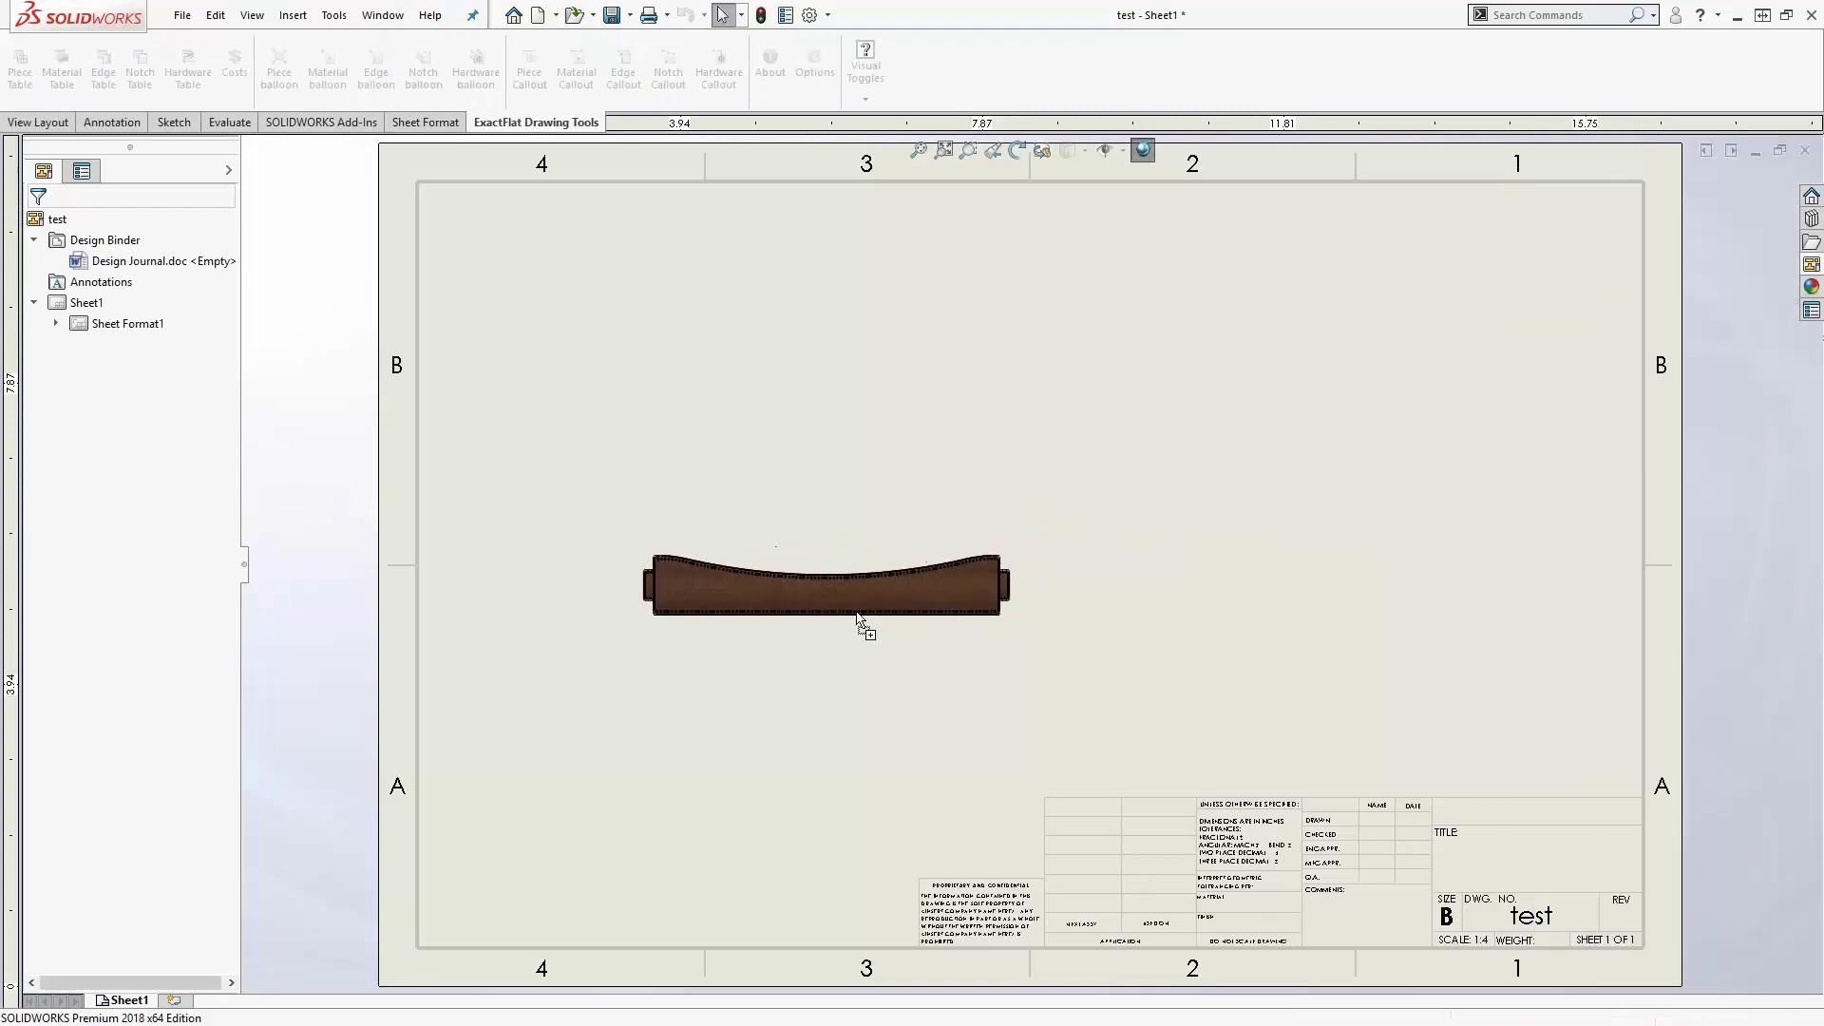
left_click(1277, 591)
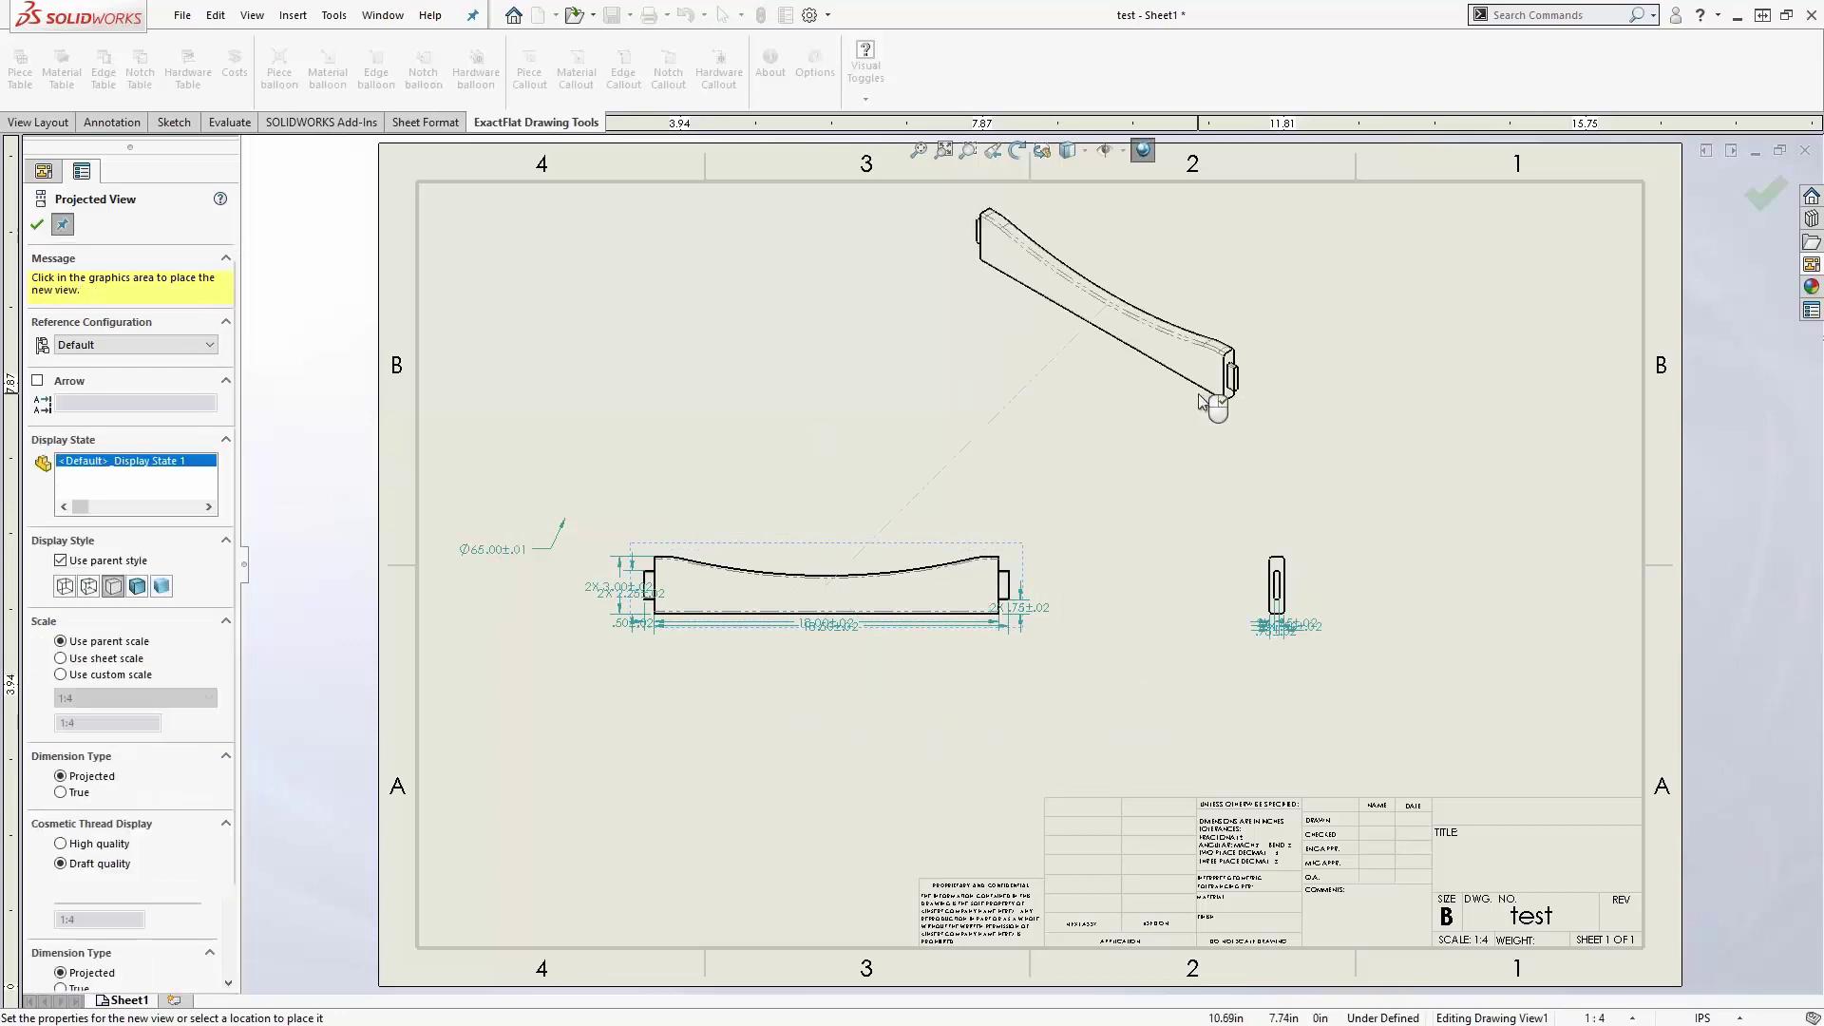
left_click(1178, 414)
key("Escape")
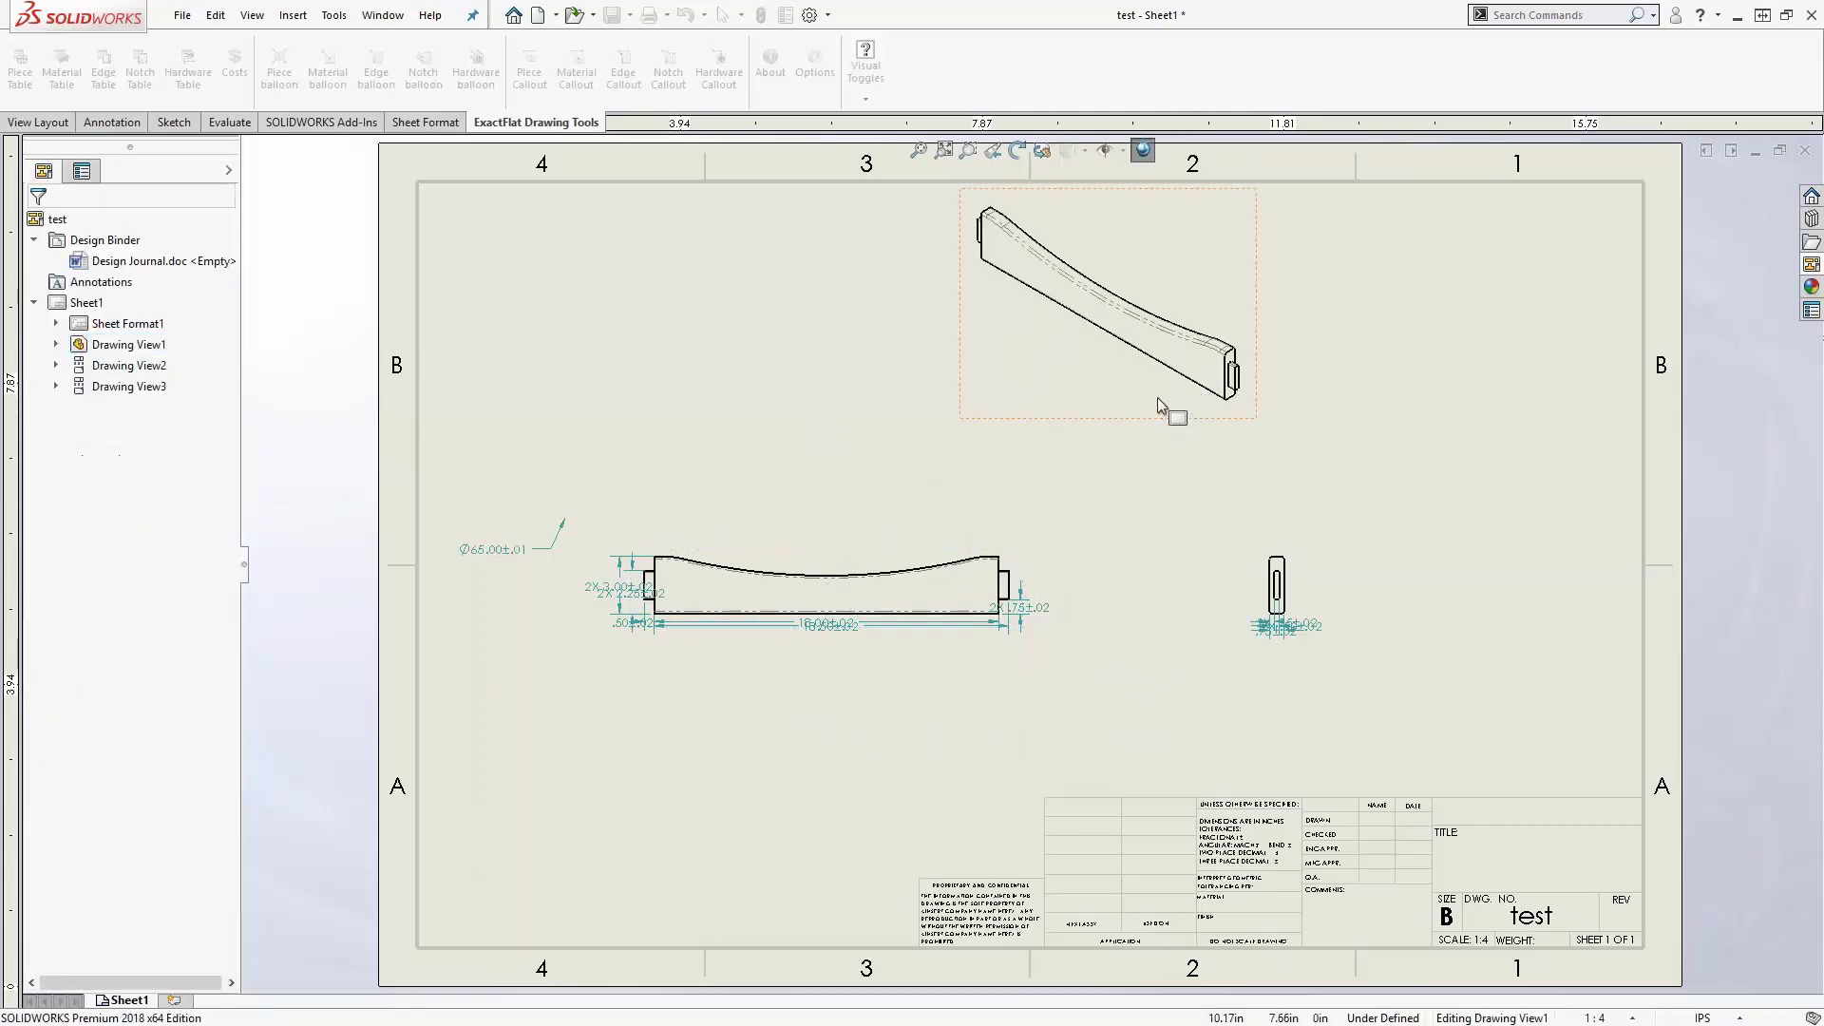
- Move the isometric view to the sheet's upper right corner and display it shaded with edges
mouse_move(1065, 358)
left_mouse_down()
mouse_move(1408, 404)
mouse_move(1416, 373)
left_mouse_up()
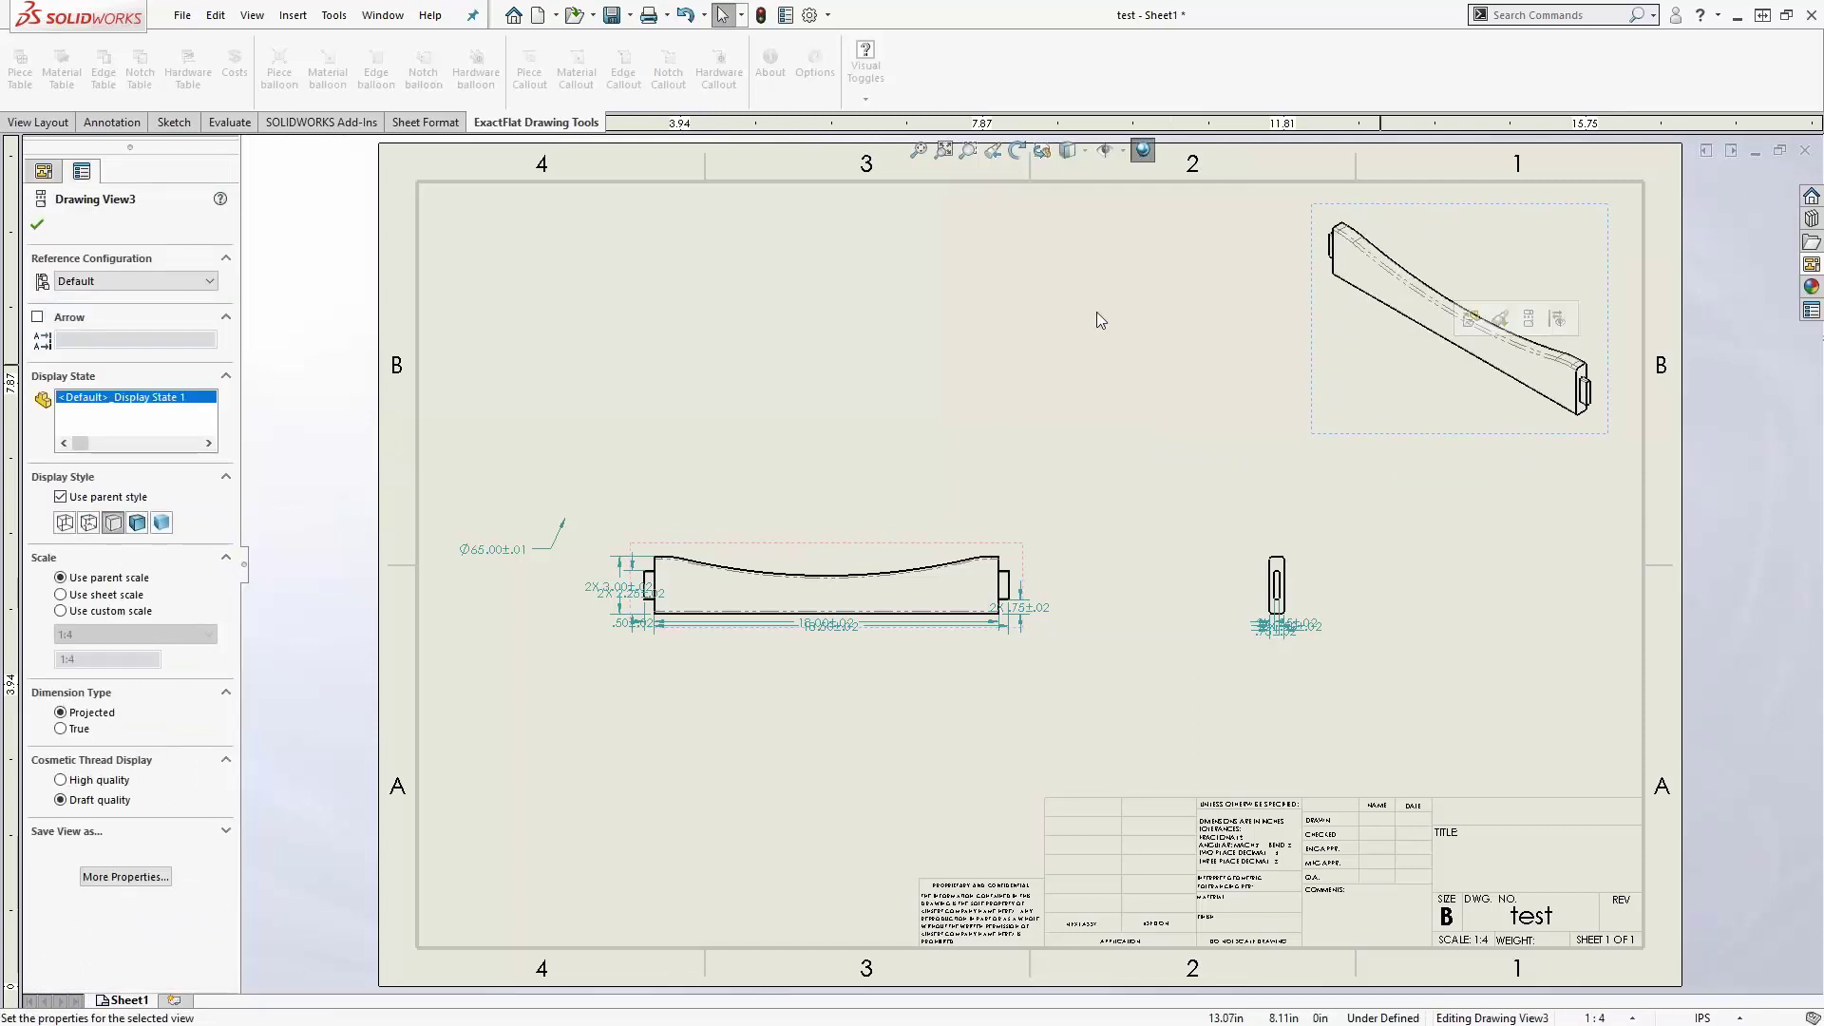
left_click(1083, 154)
left_click(1067, 287)
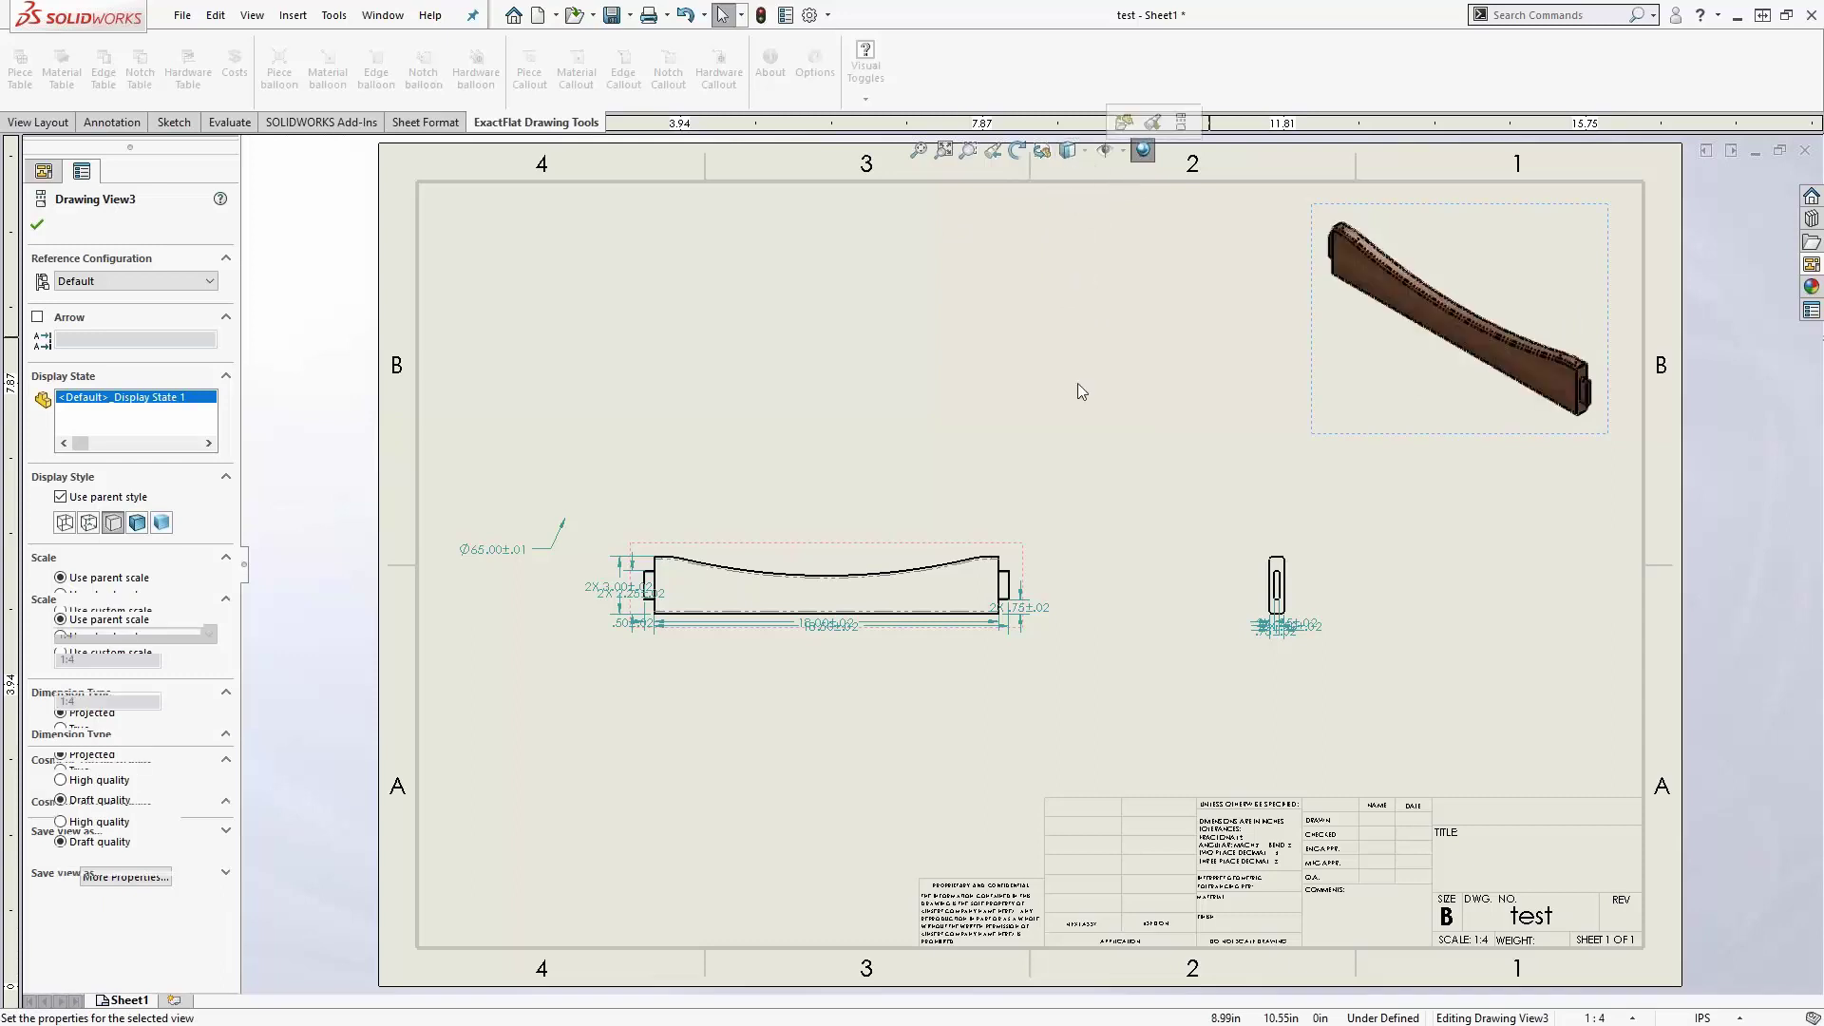
left_click(1050, 432)
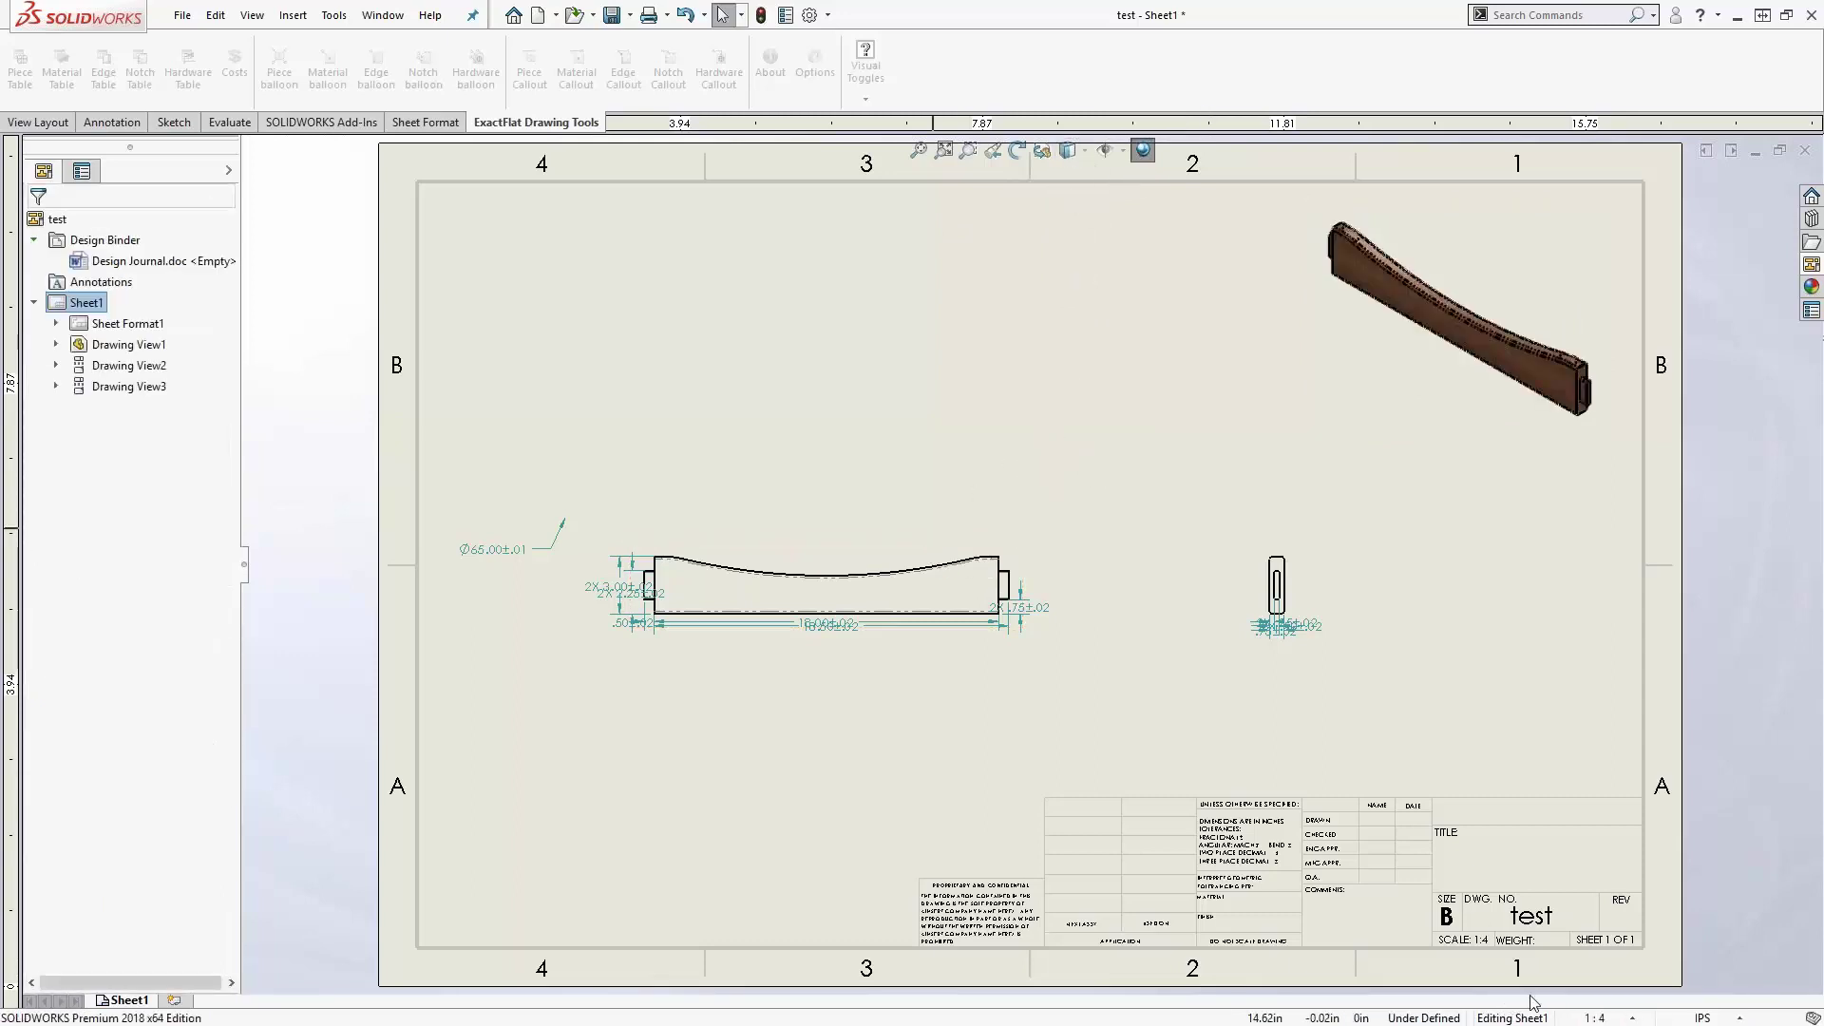
- Set the sheet scale to 1:2 and shift the right and front views further right on the sheet
left_click(1594, 1017)
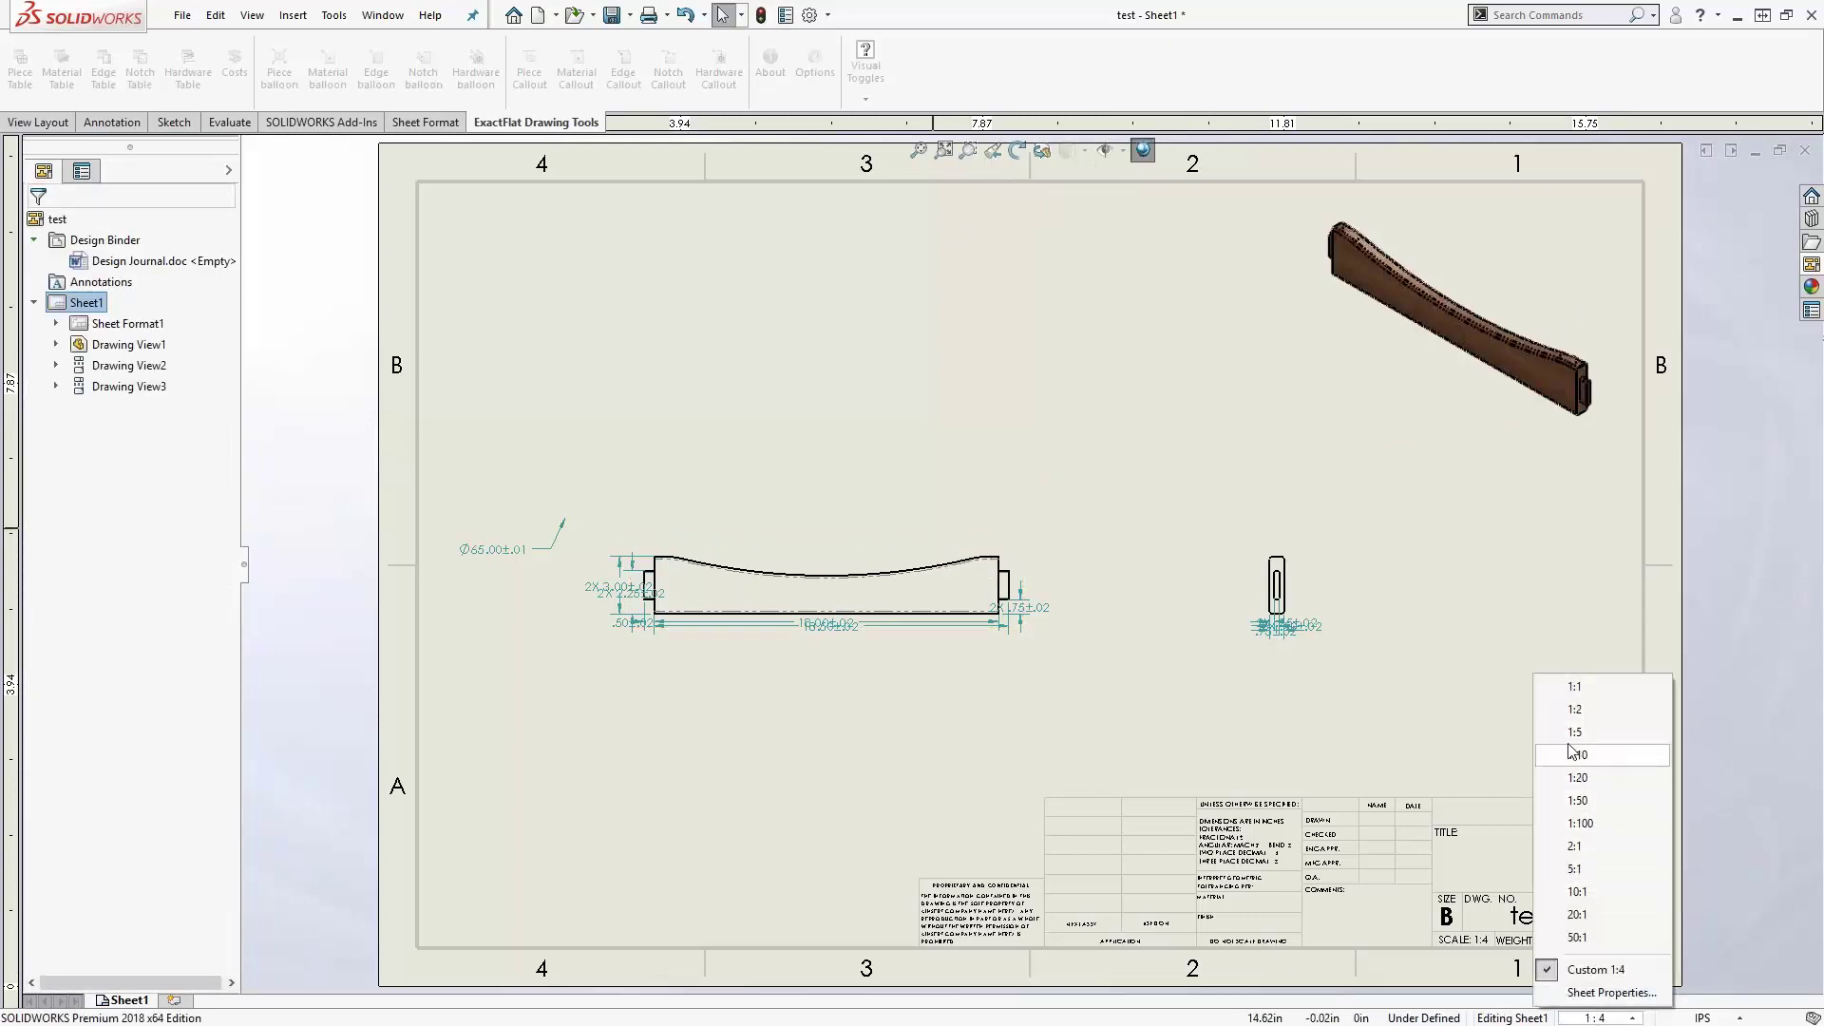
left_click(1576, 708)
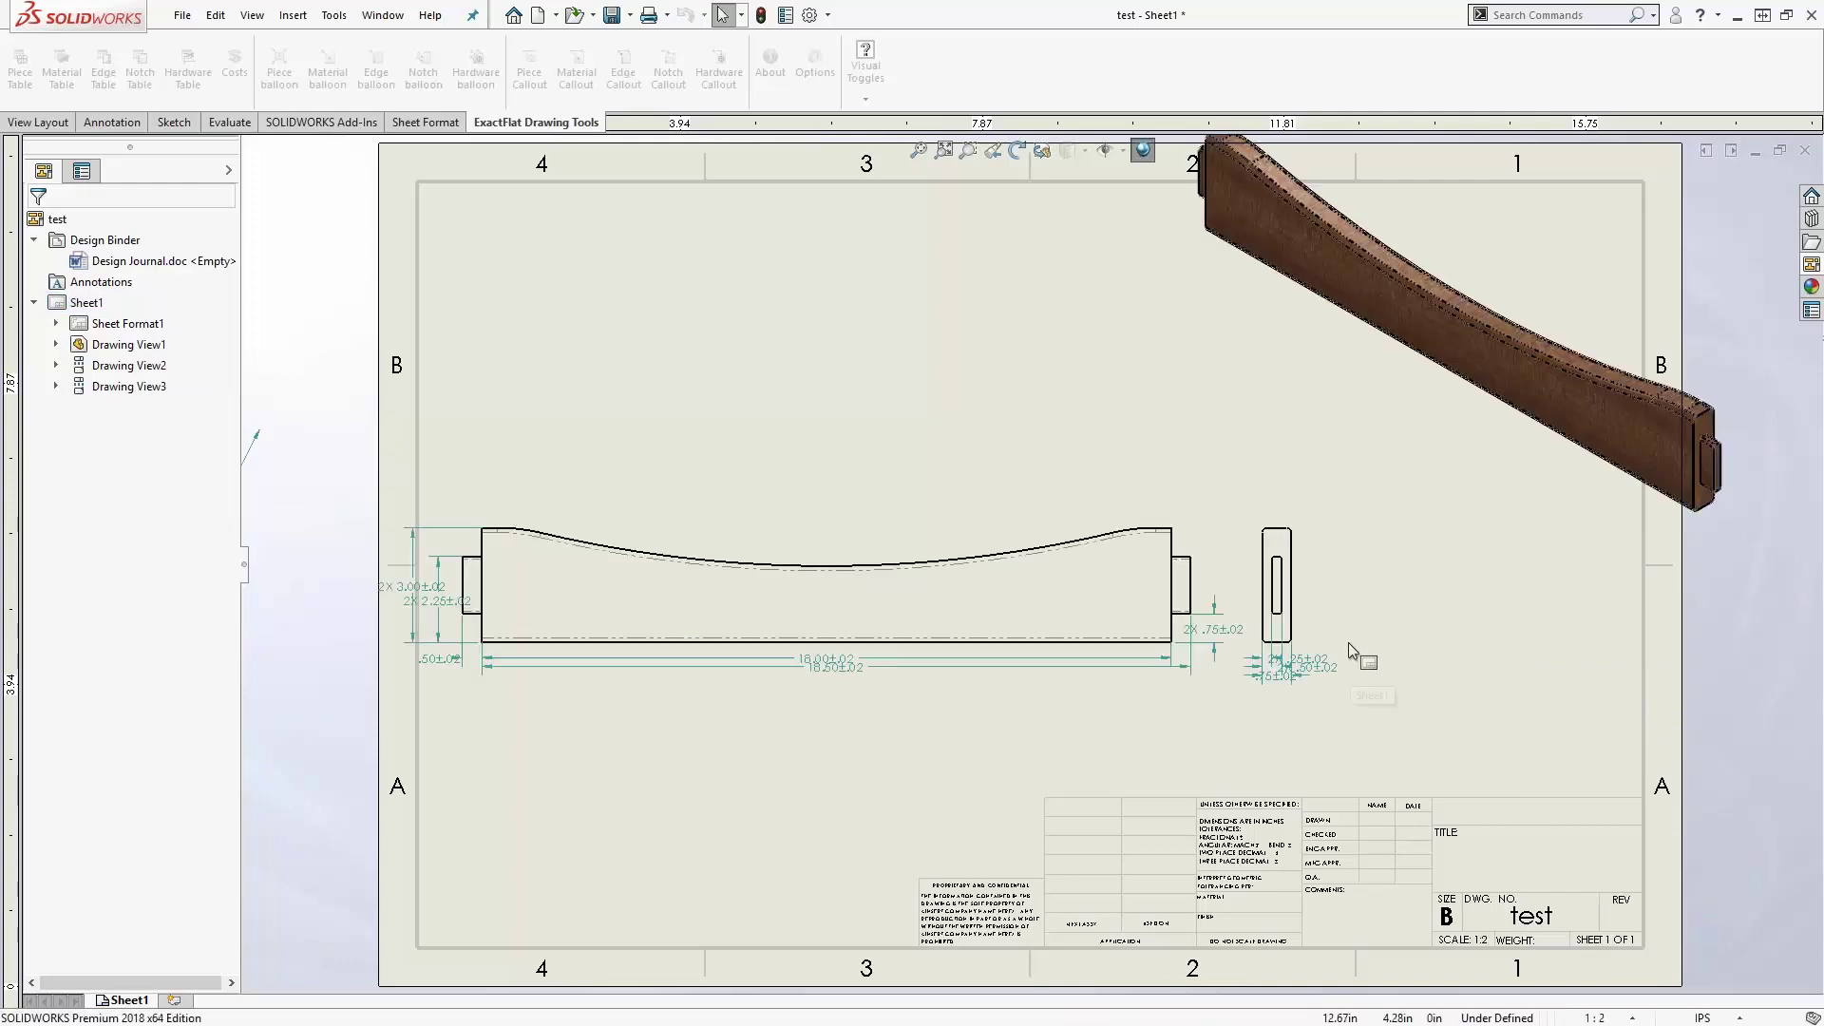
left_click_drag(1323, 590, 1527, 597)
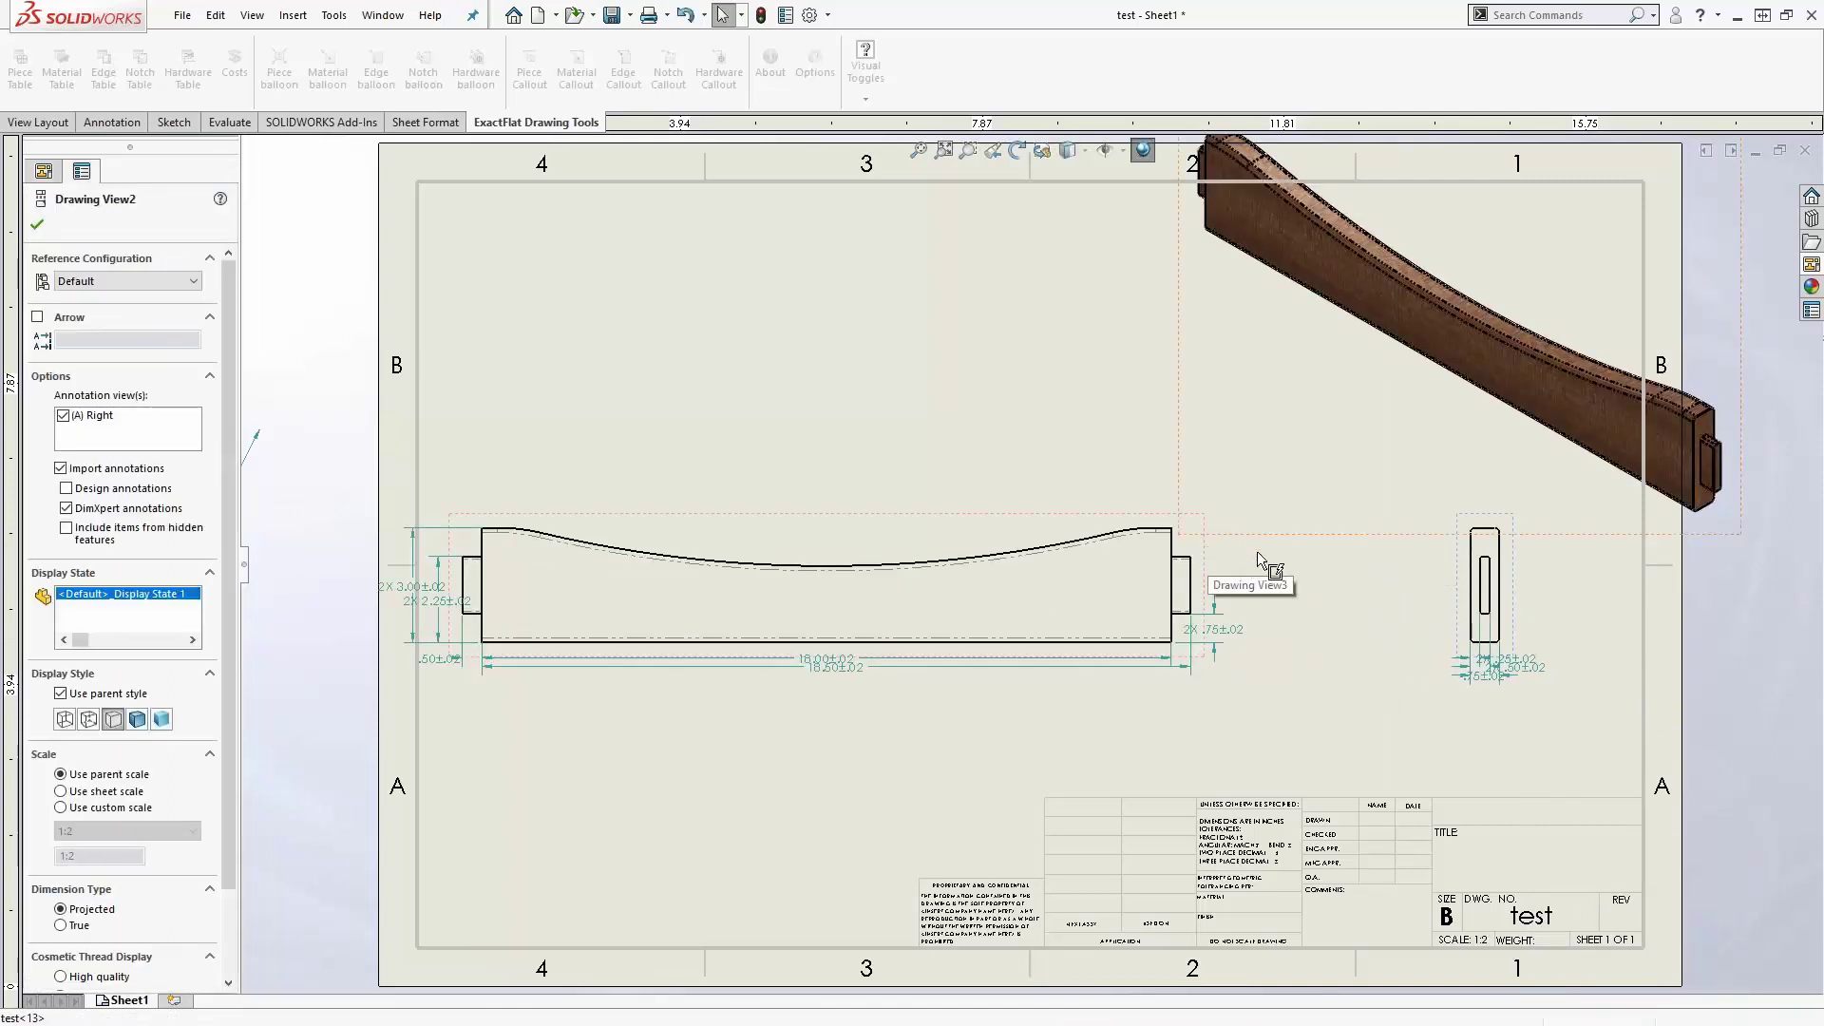
left_click(1298, 561)
left_click_drag(995, 520, 1104, 521)
- Space out the 18.00 and 18.50 length dimensions below the front view
scroll(950, 665, "down", 6)
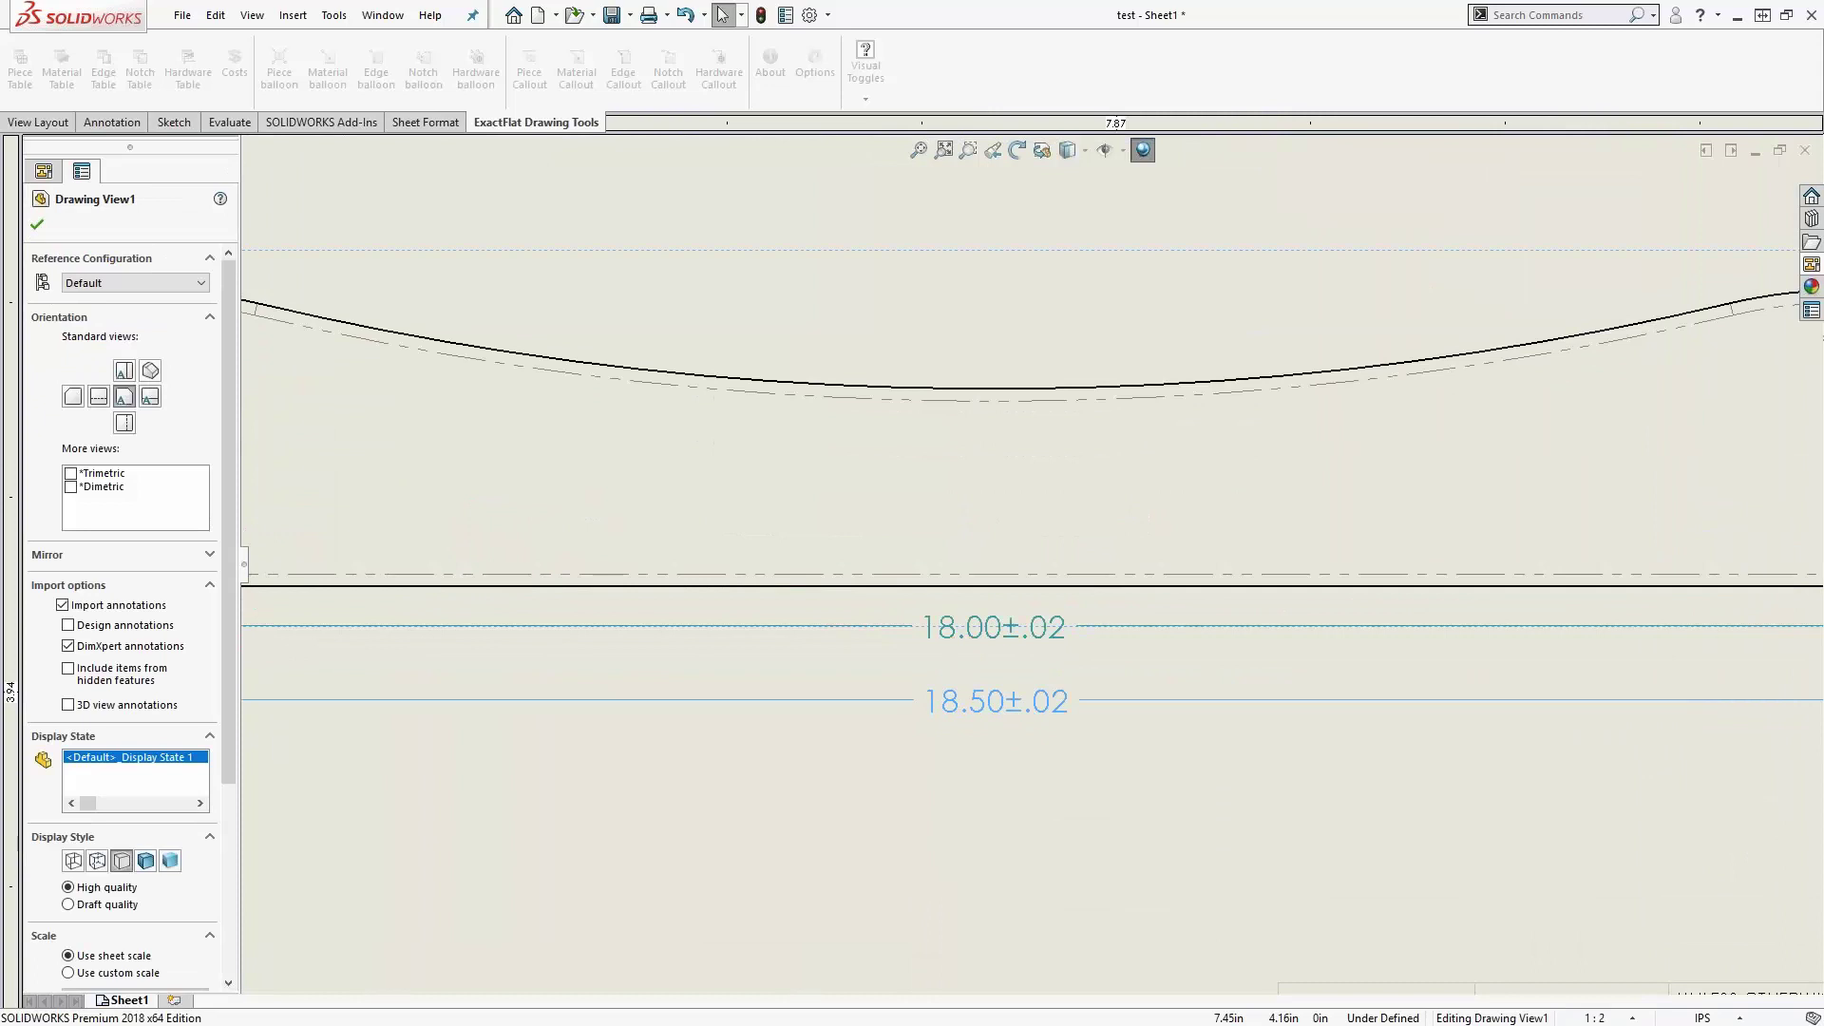
left_click_drag(995, 628, 1021, 760)
scroll(652, 499, "up", 6)
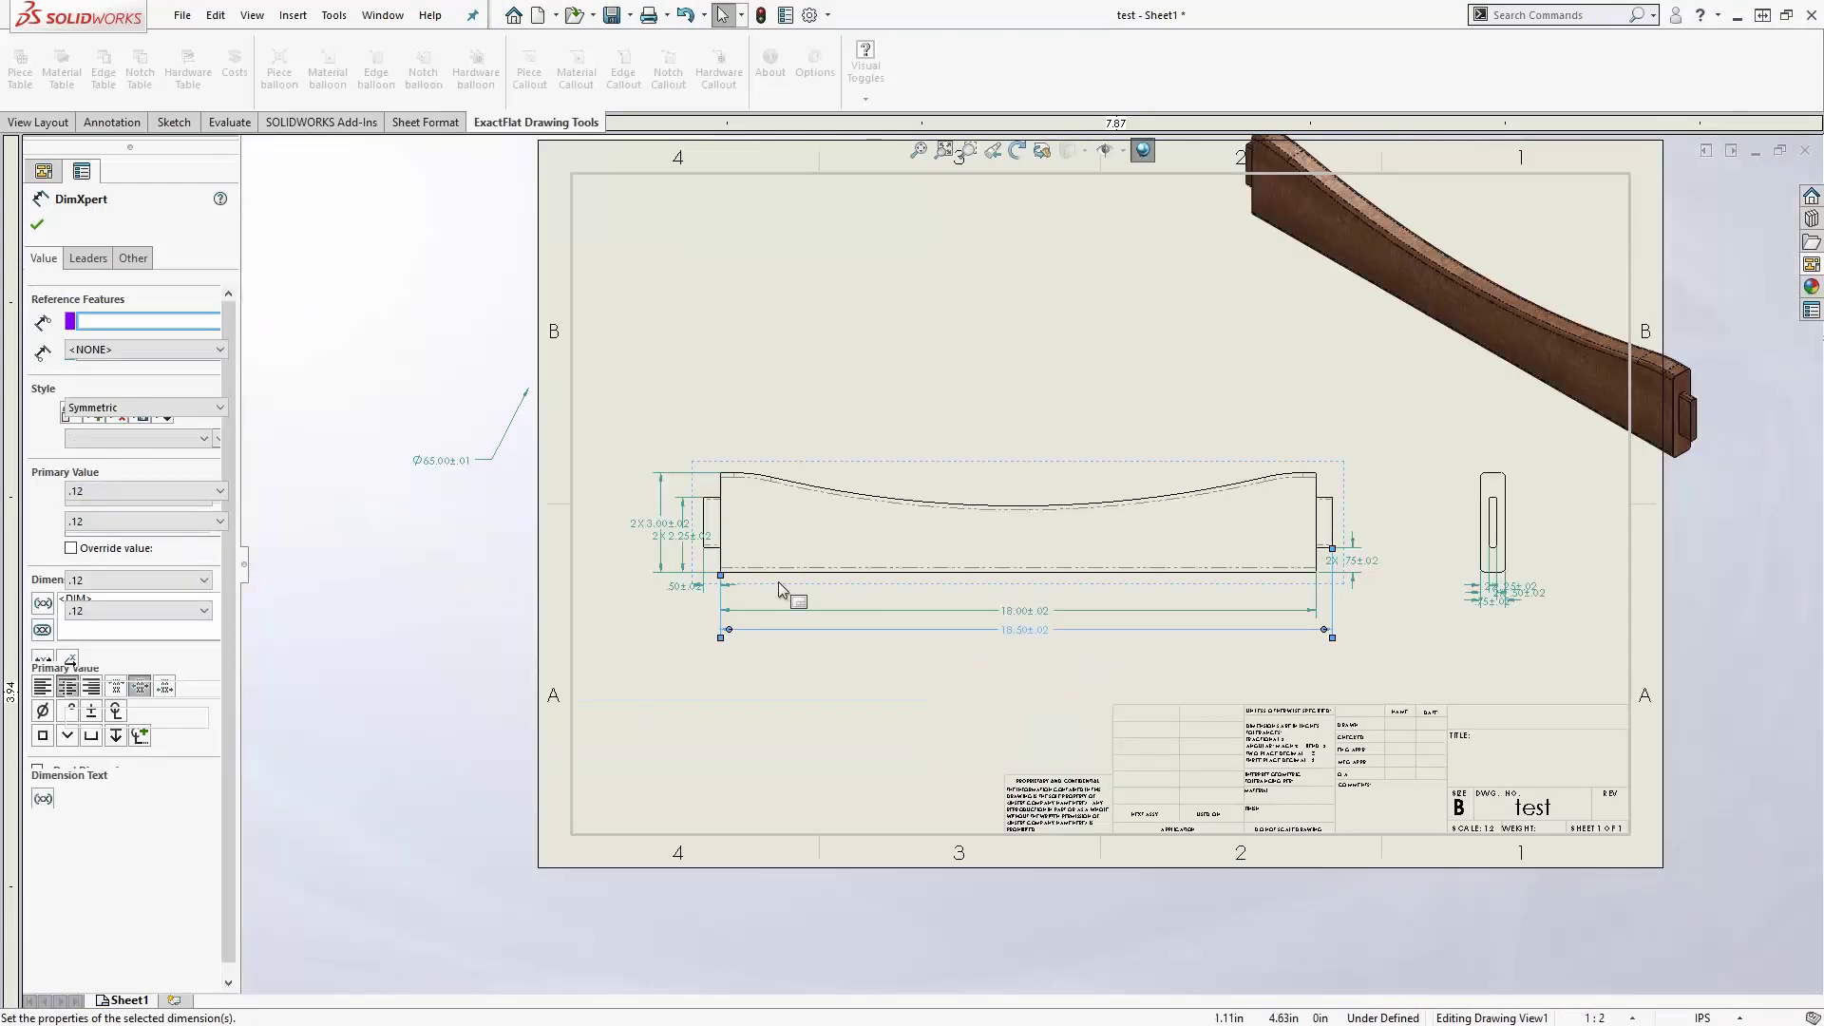
- Reposition the 3.00 and 2.25 height dimensions away from the board's left end and align the .50 tenon dimension below it
scroll(739, 534, "down", 5)
left_click_drag(942, 489, 855, 461)
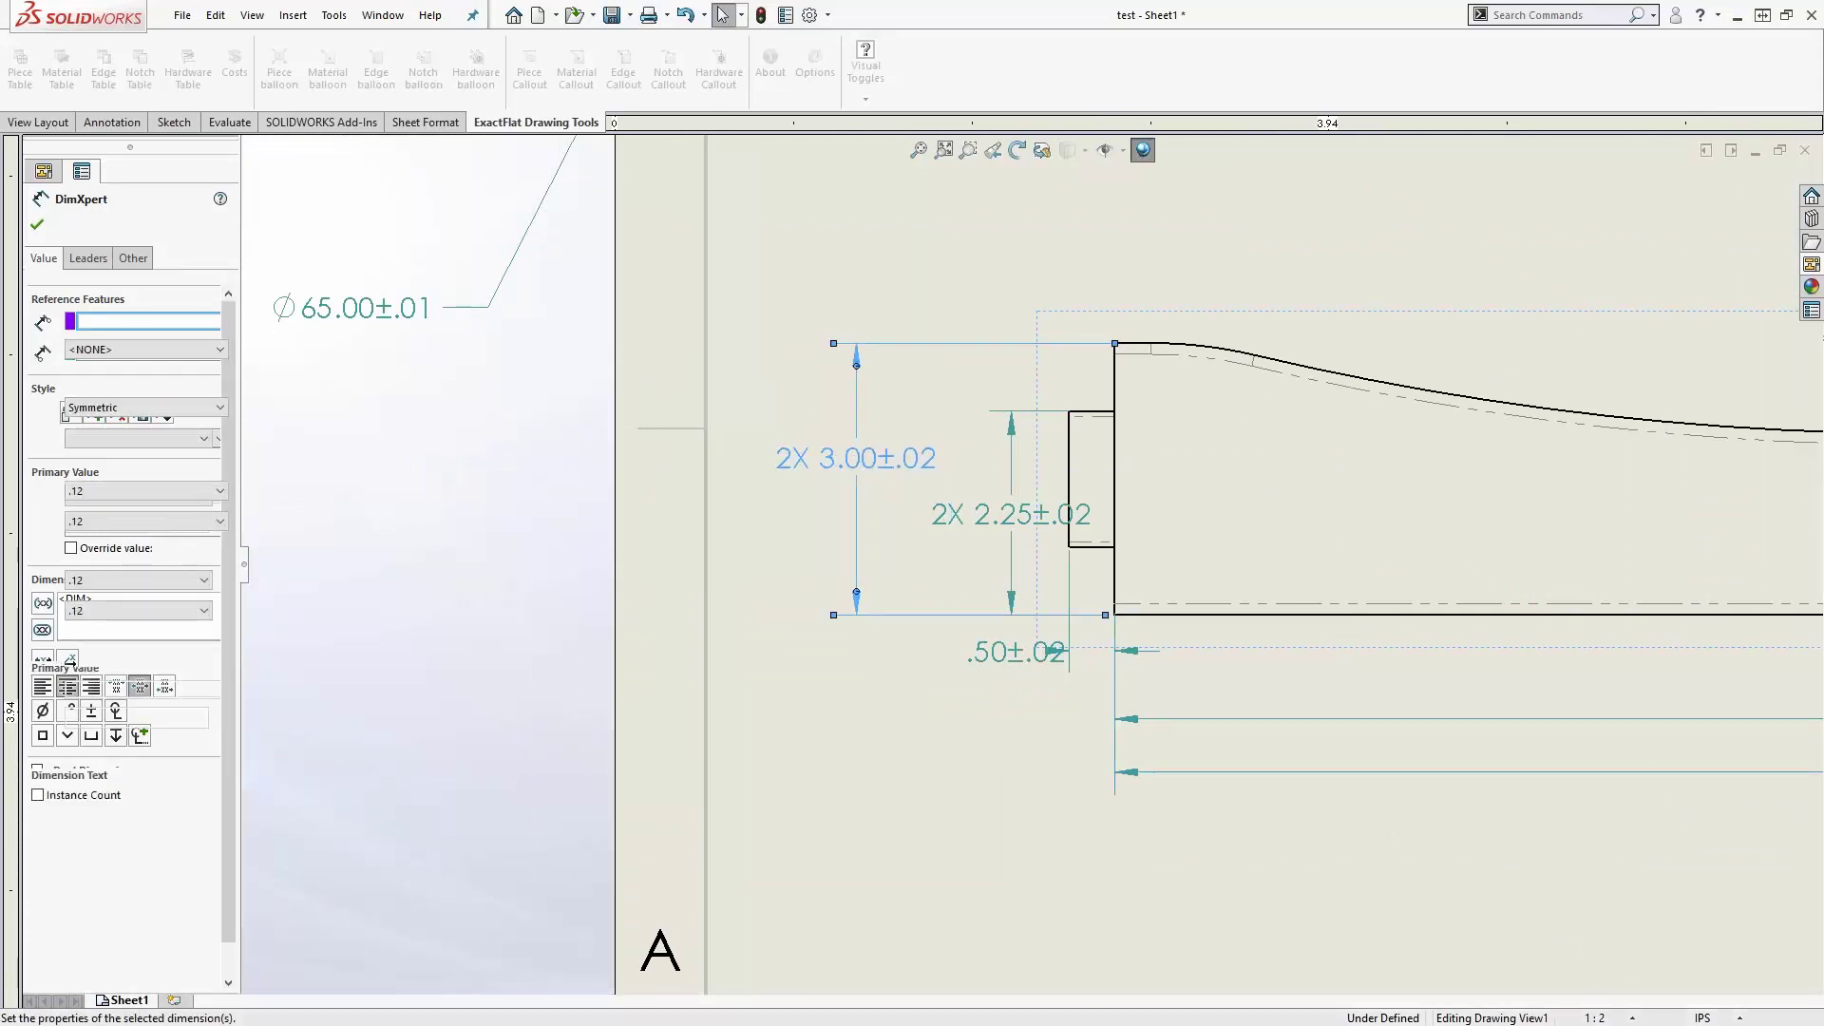
left_click_drag(967, 534, 912, 552)
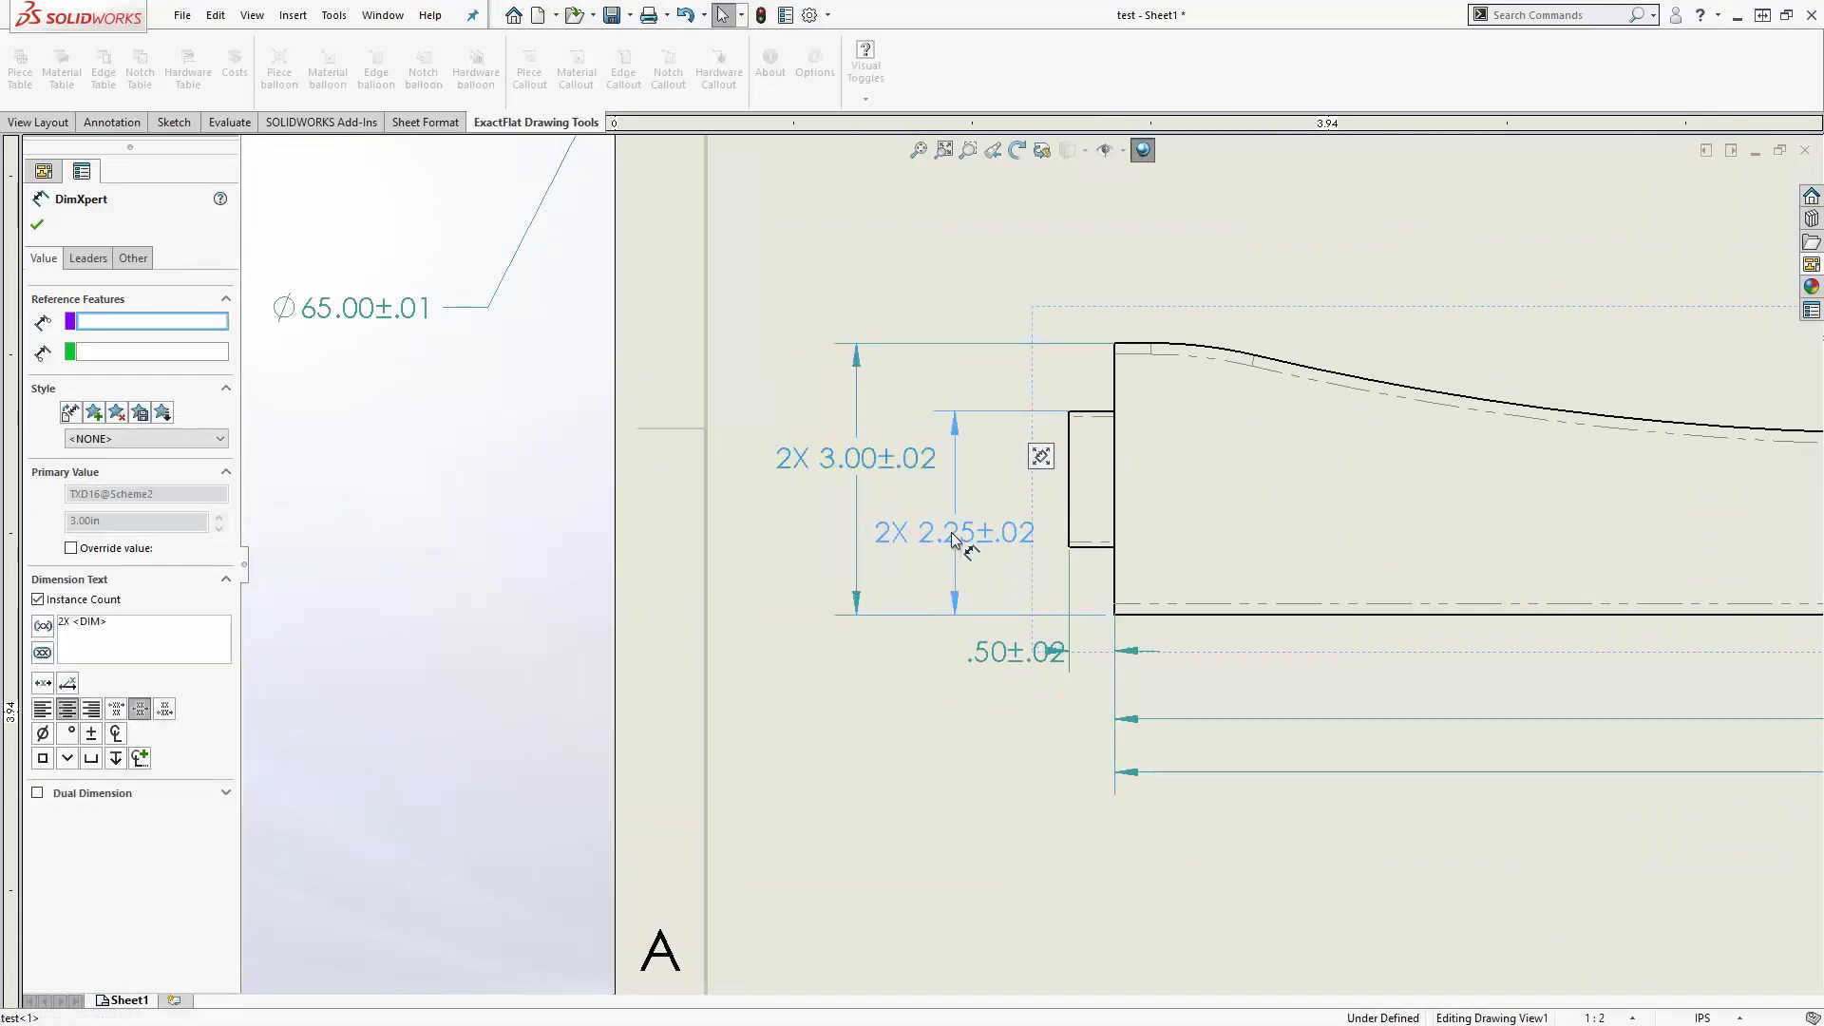
left_click_drag(1017, 660, 960, 781)
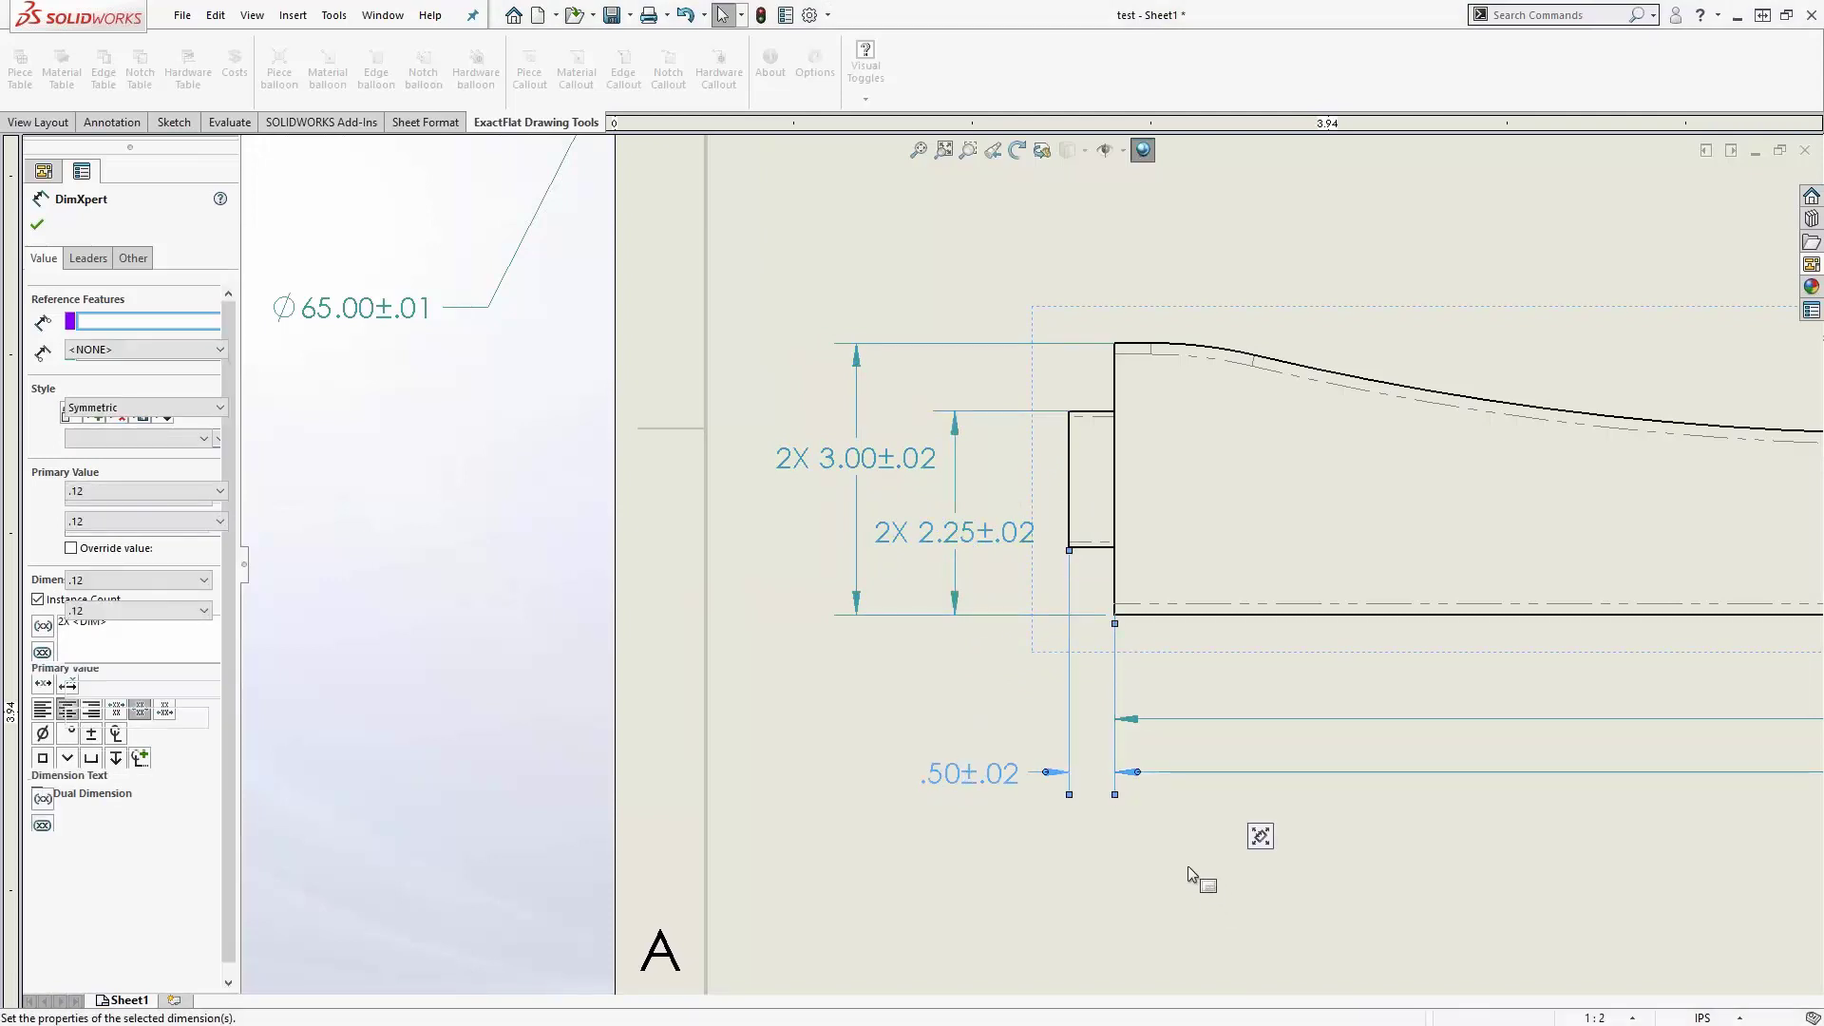
left_click(1178, 840)
key("f")
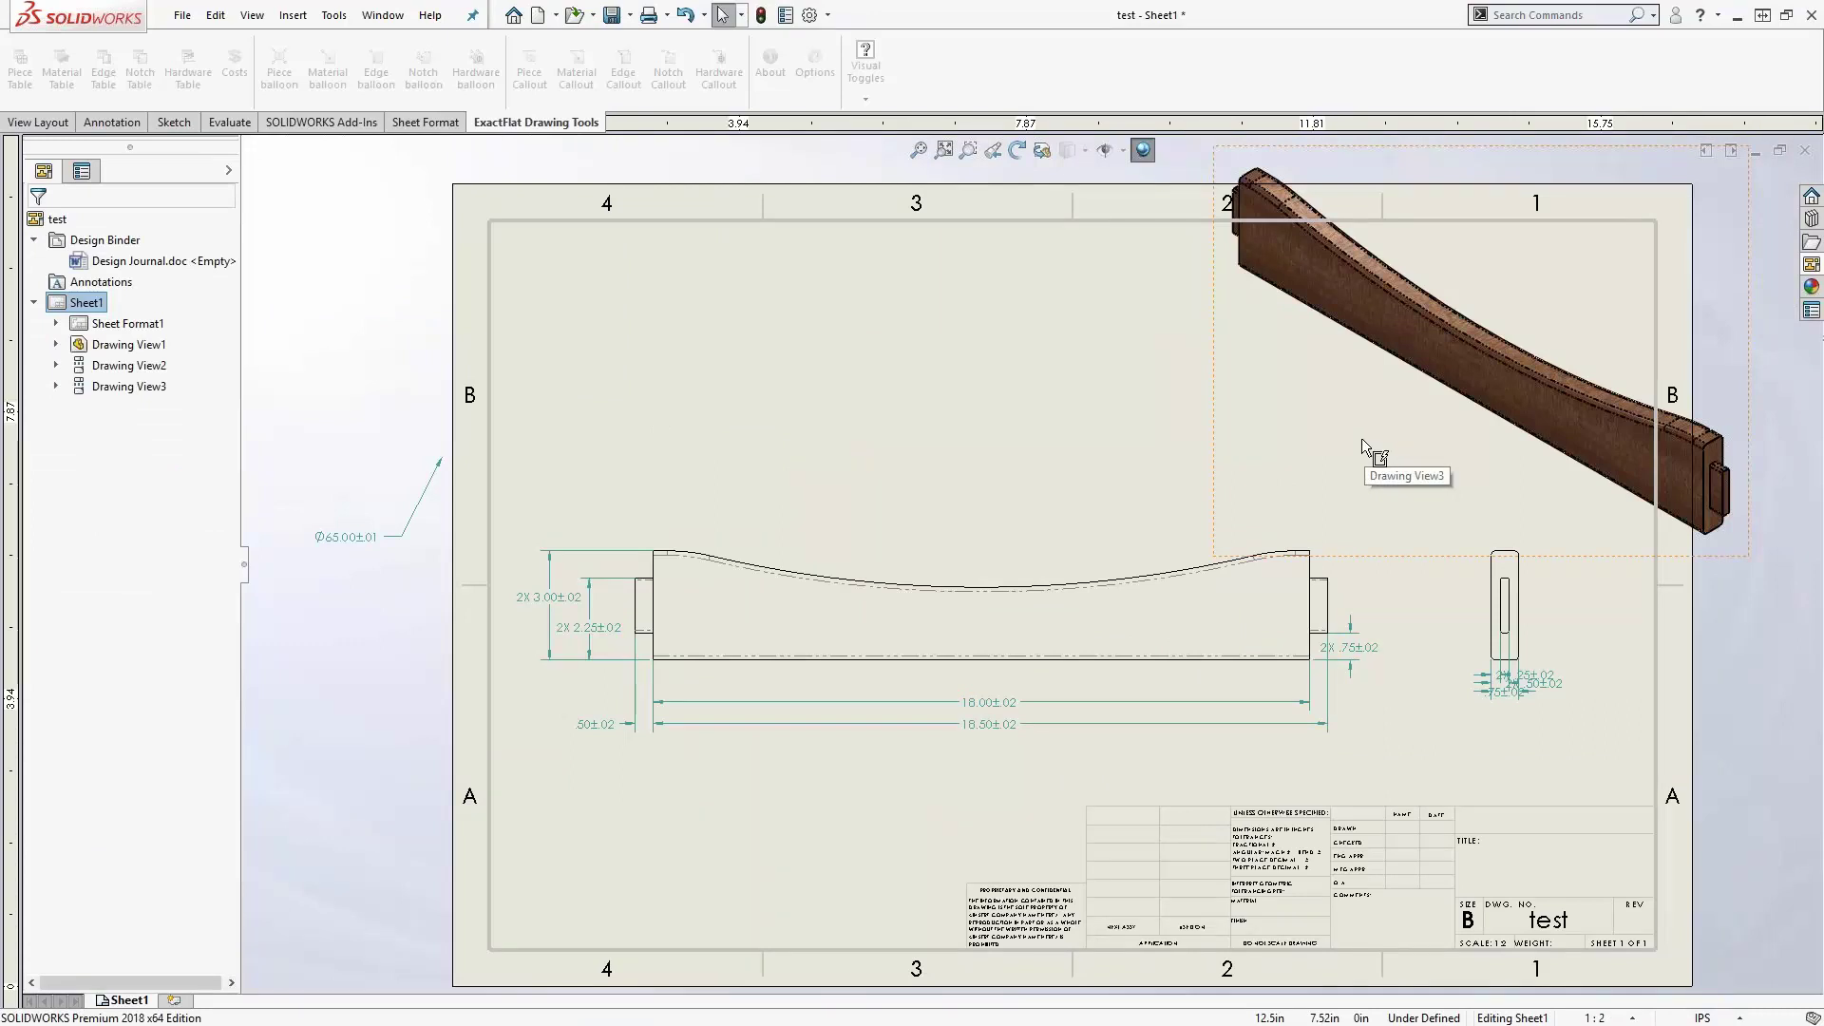
- Switch from the drawing to the apron board part and set the curved top cutout's depth to 0.745 in
double_click(1172, 652)
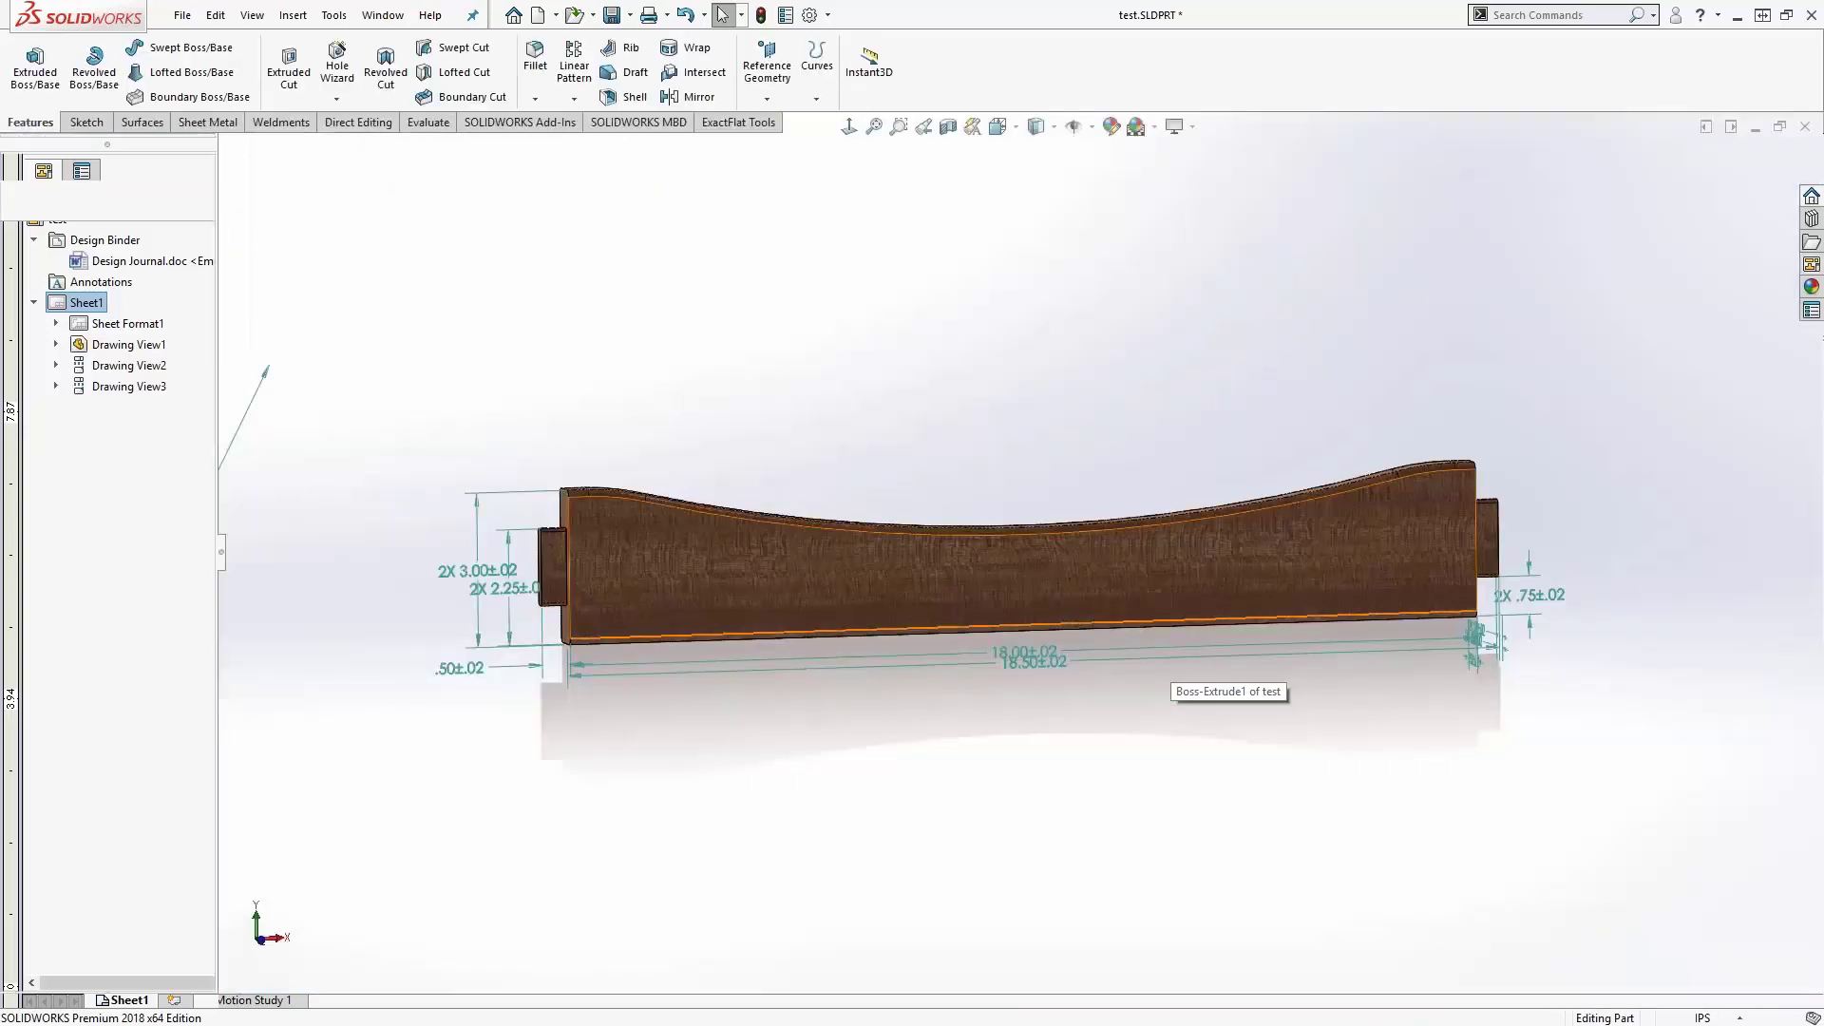
left_click(1075, 618)
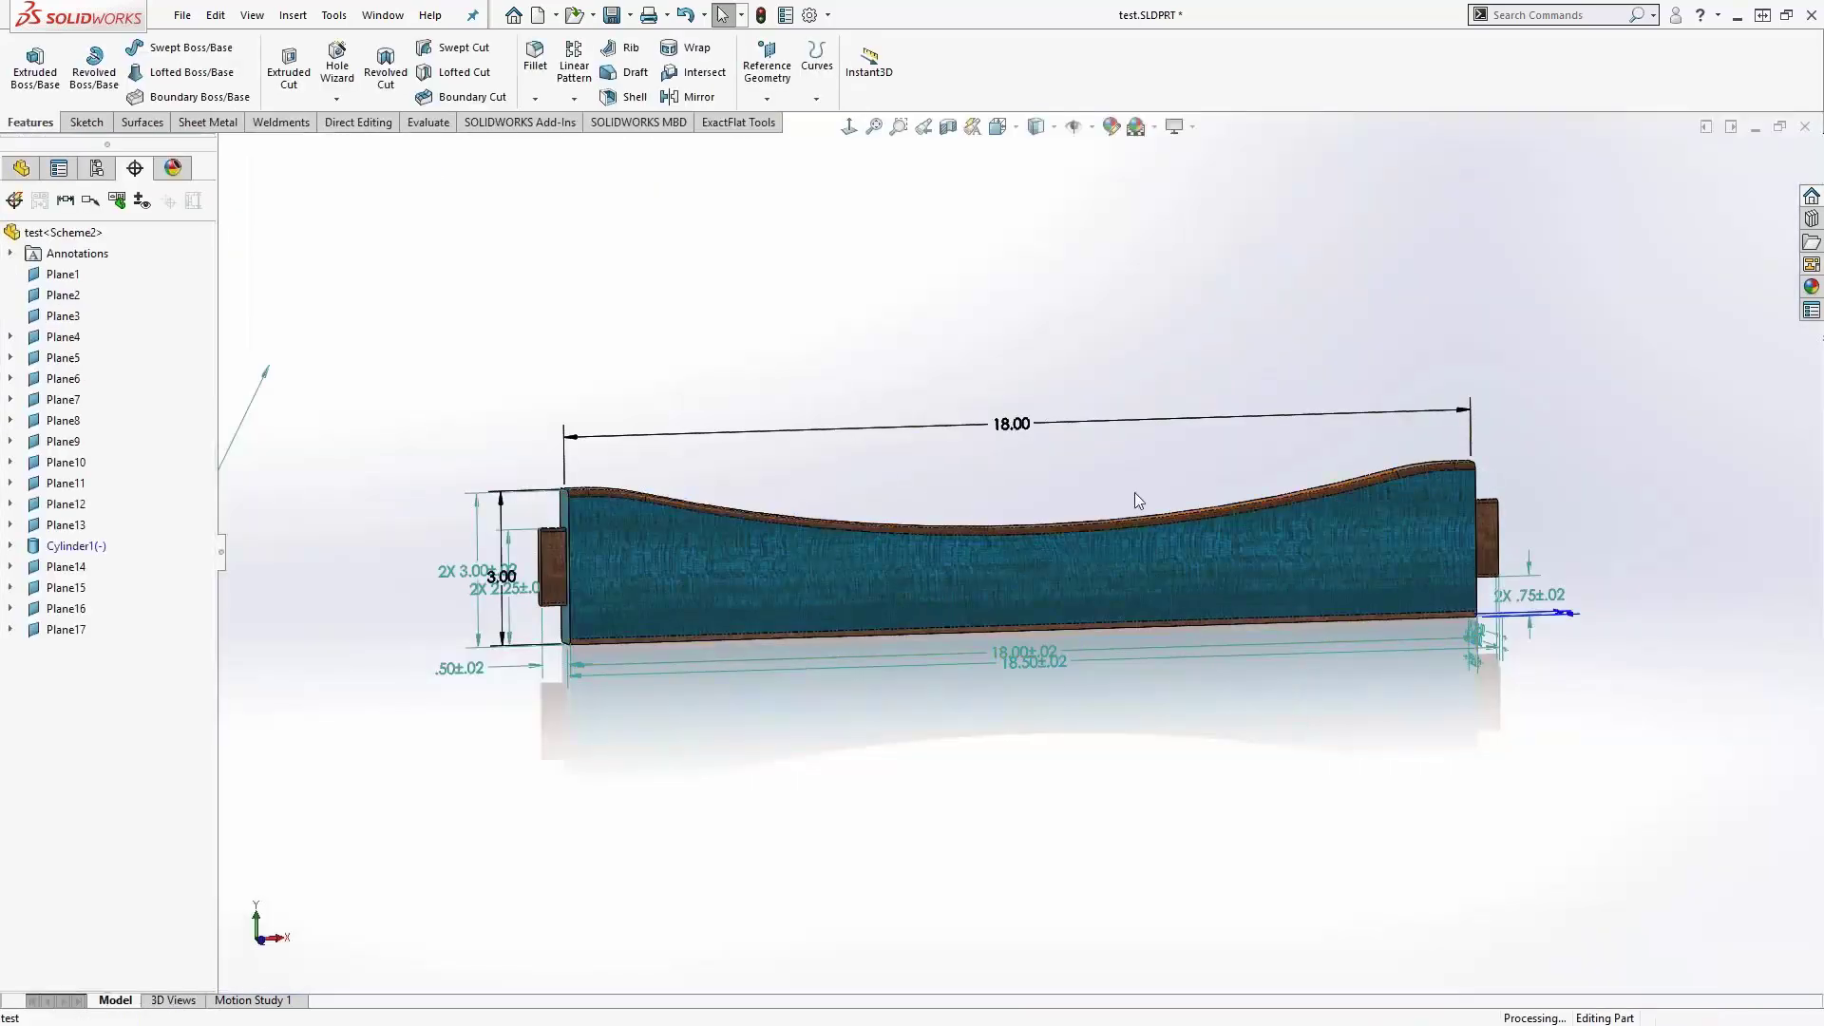
middle_click_drag(999, 498, 1041, 532)
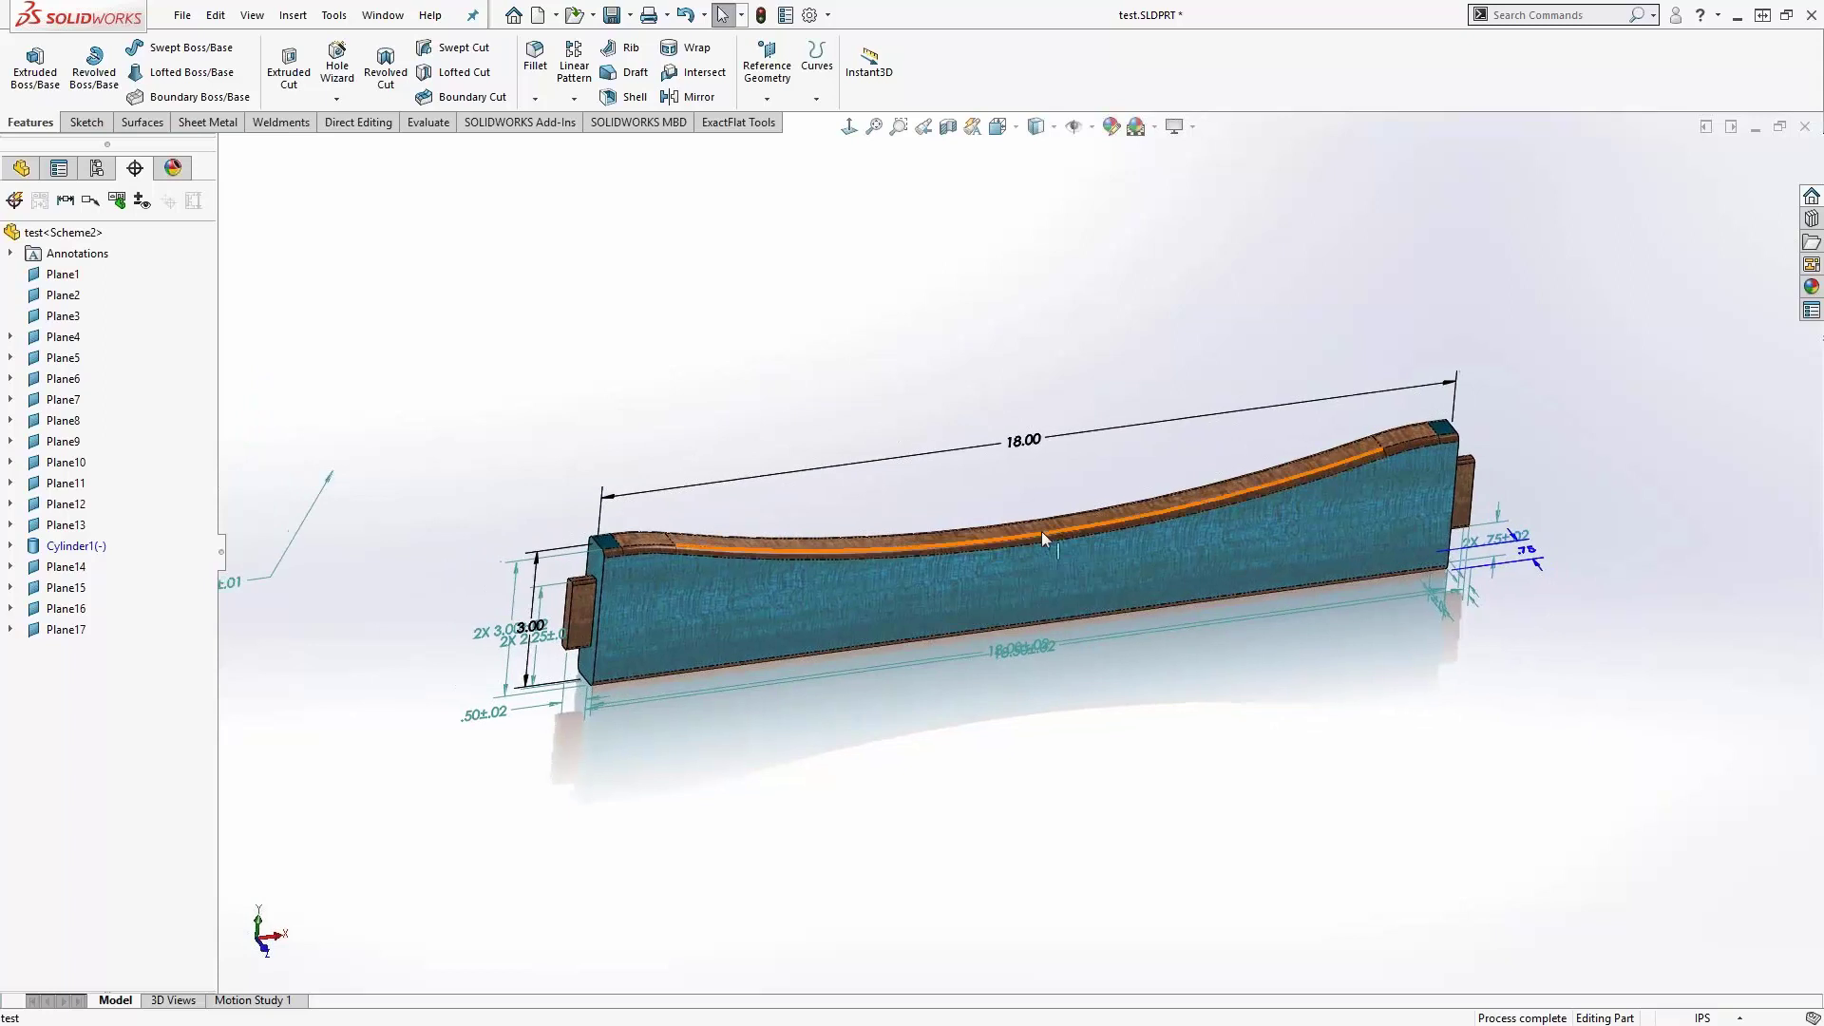
left_click(1041, 532)
left_click(1045, 530)
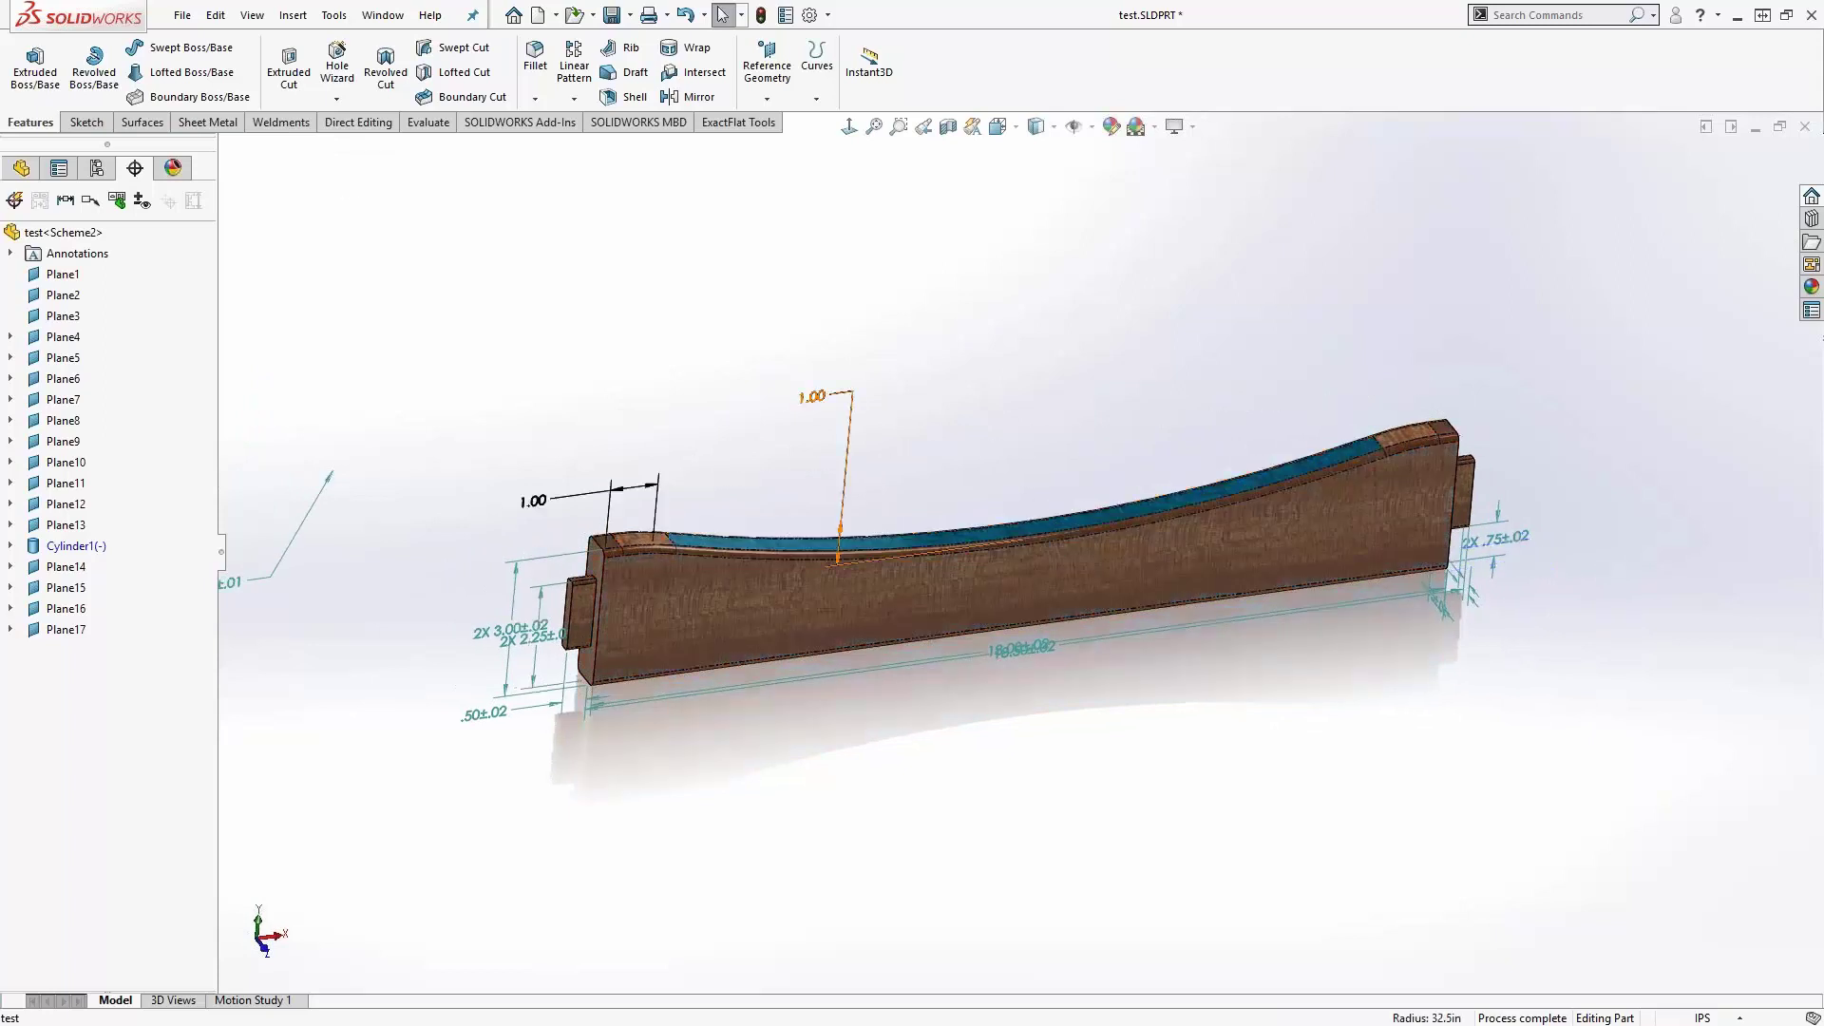
left_click(843, 494)
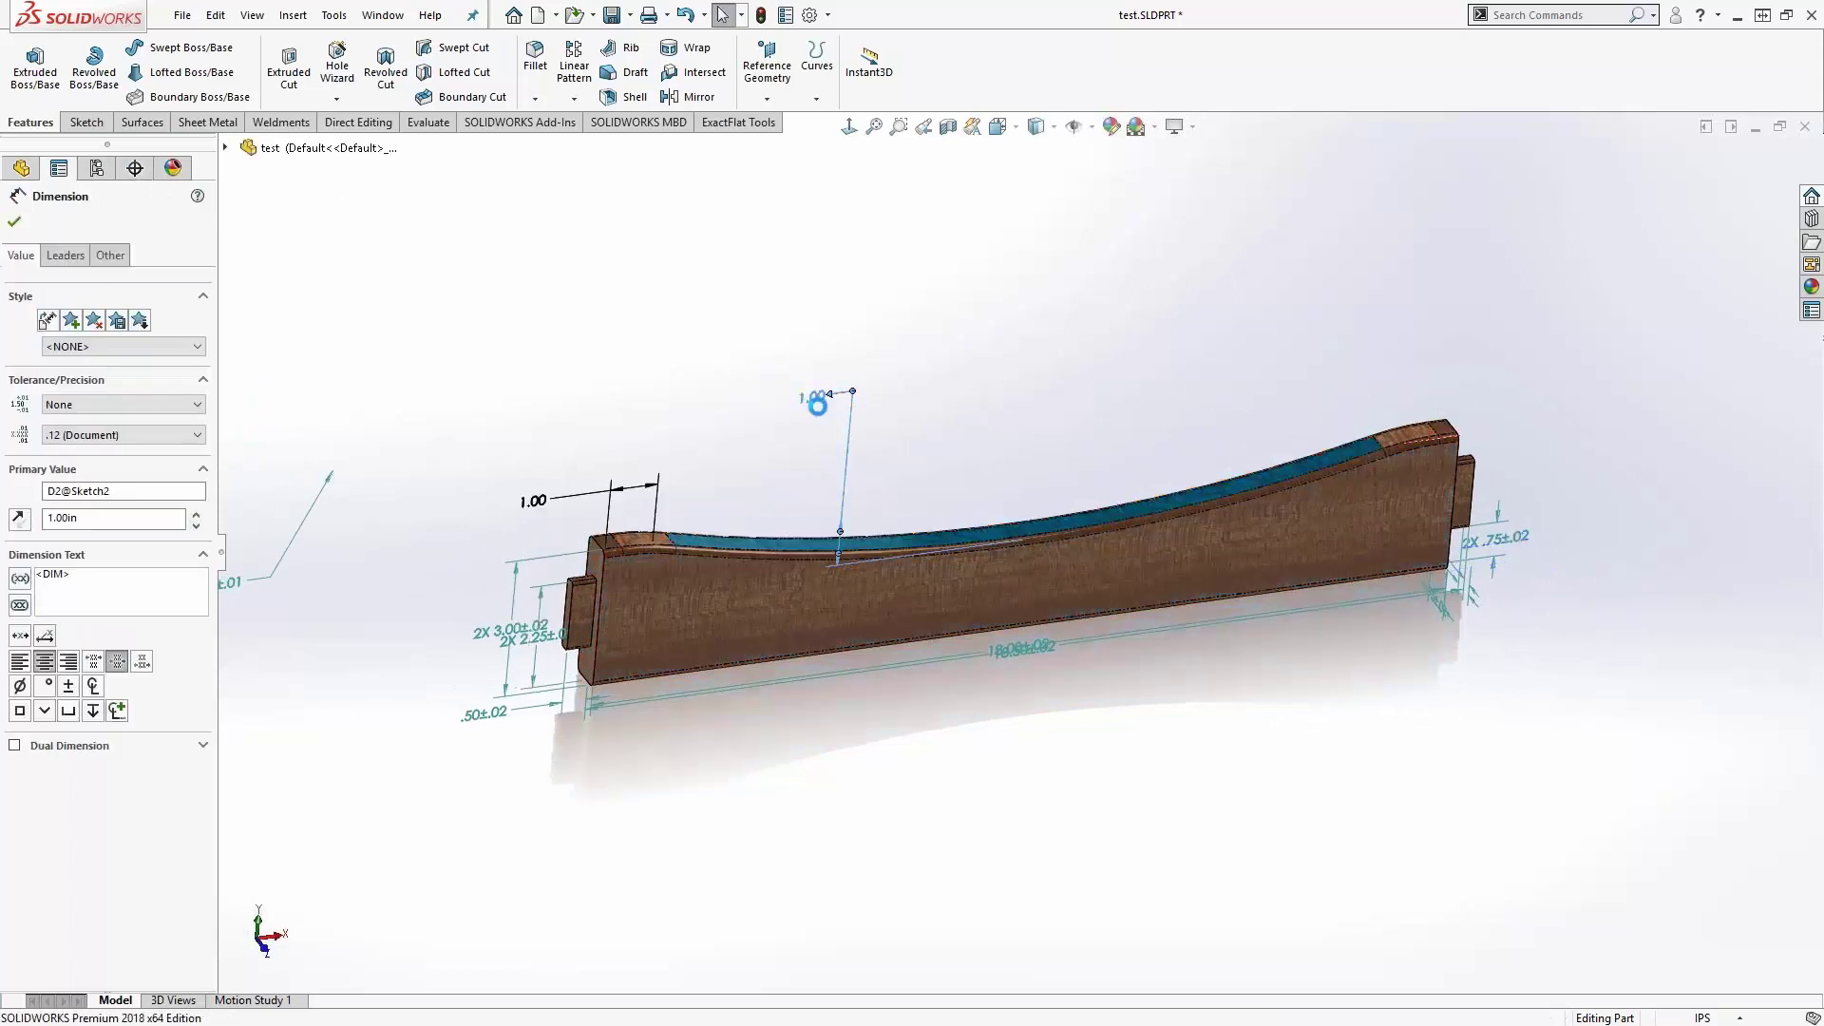
double_click(814, 396)
type(".74")
key("Return")
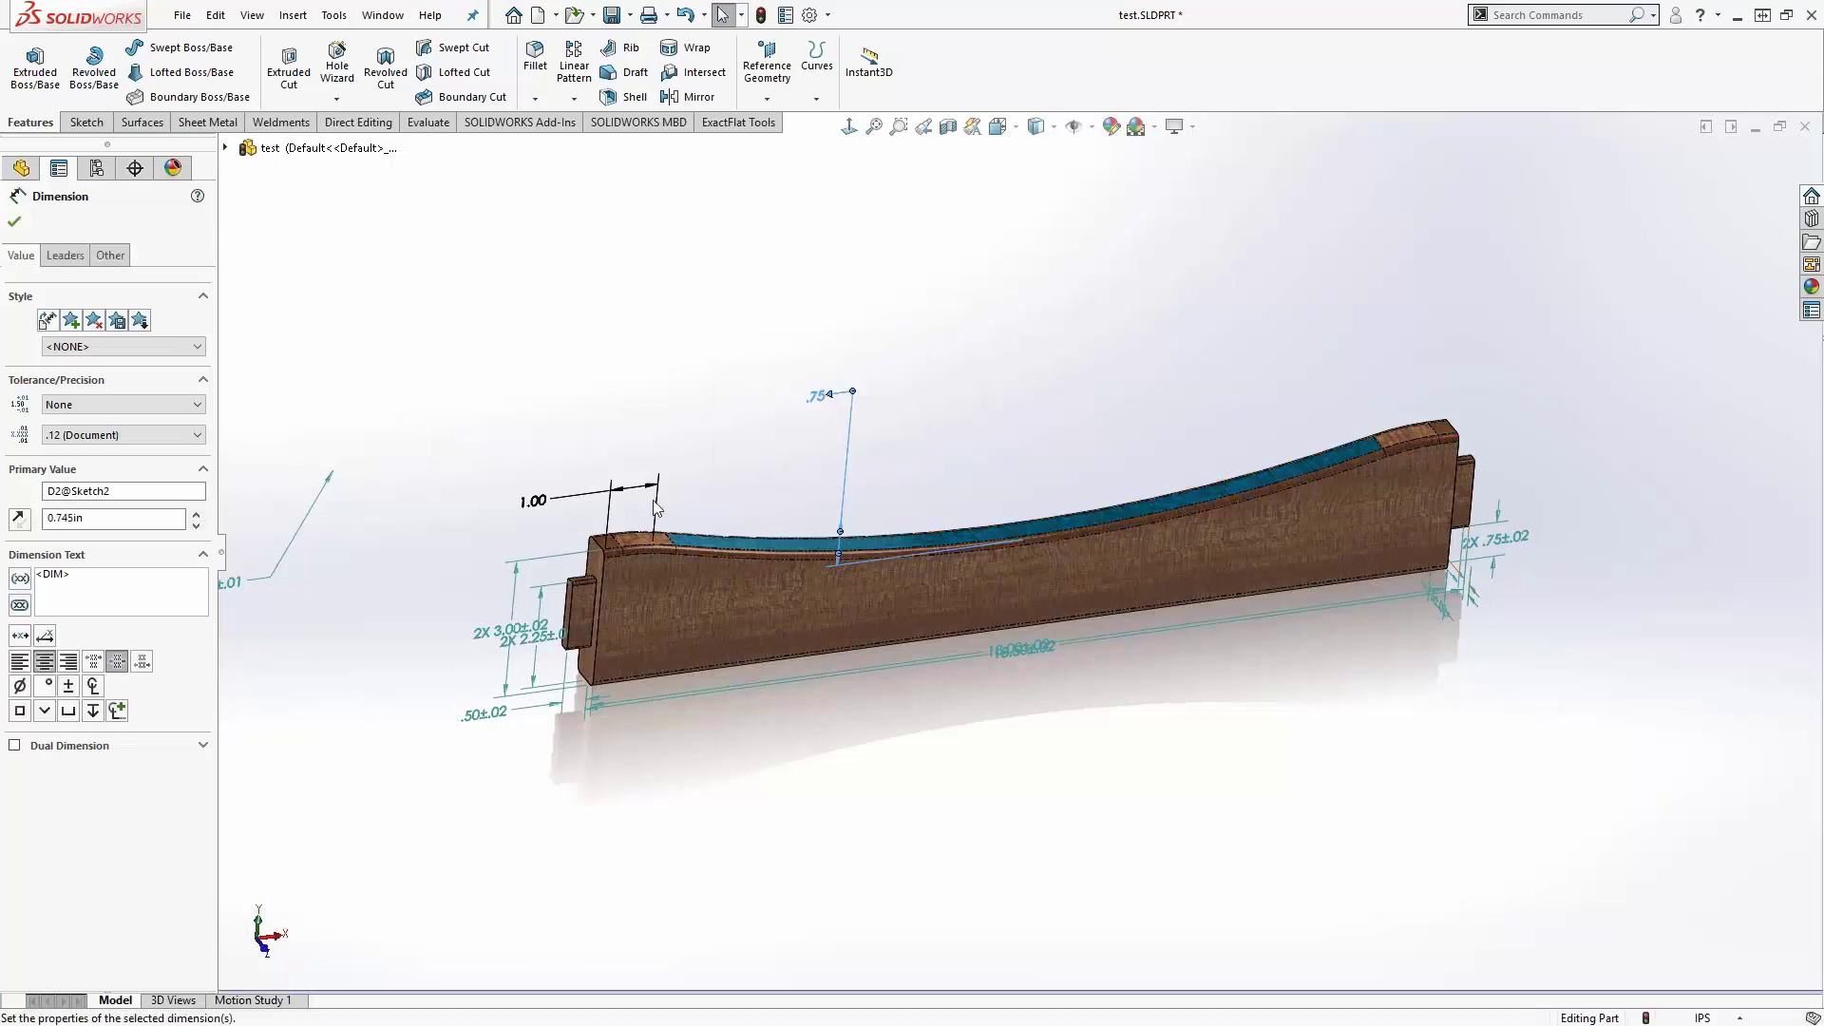
left_click(545, 507)
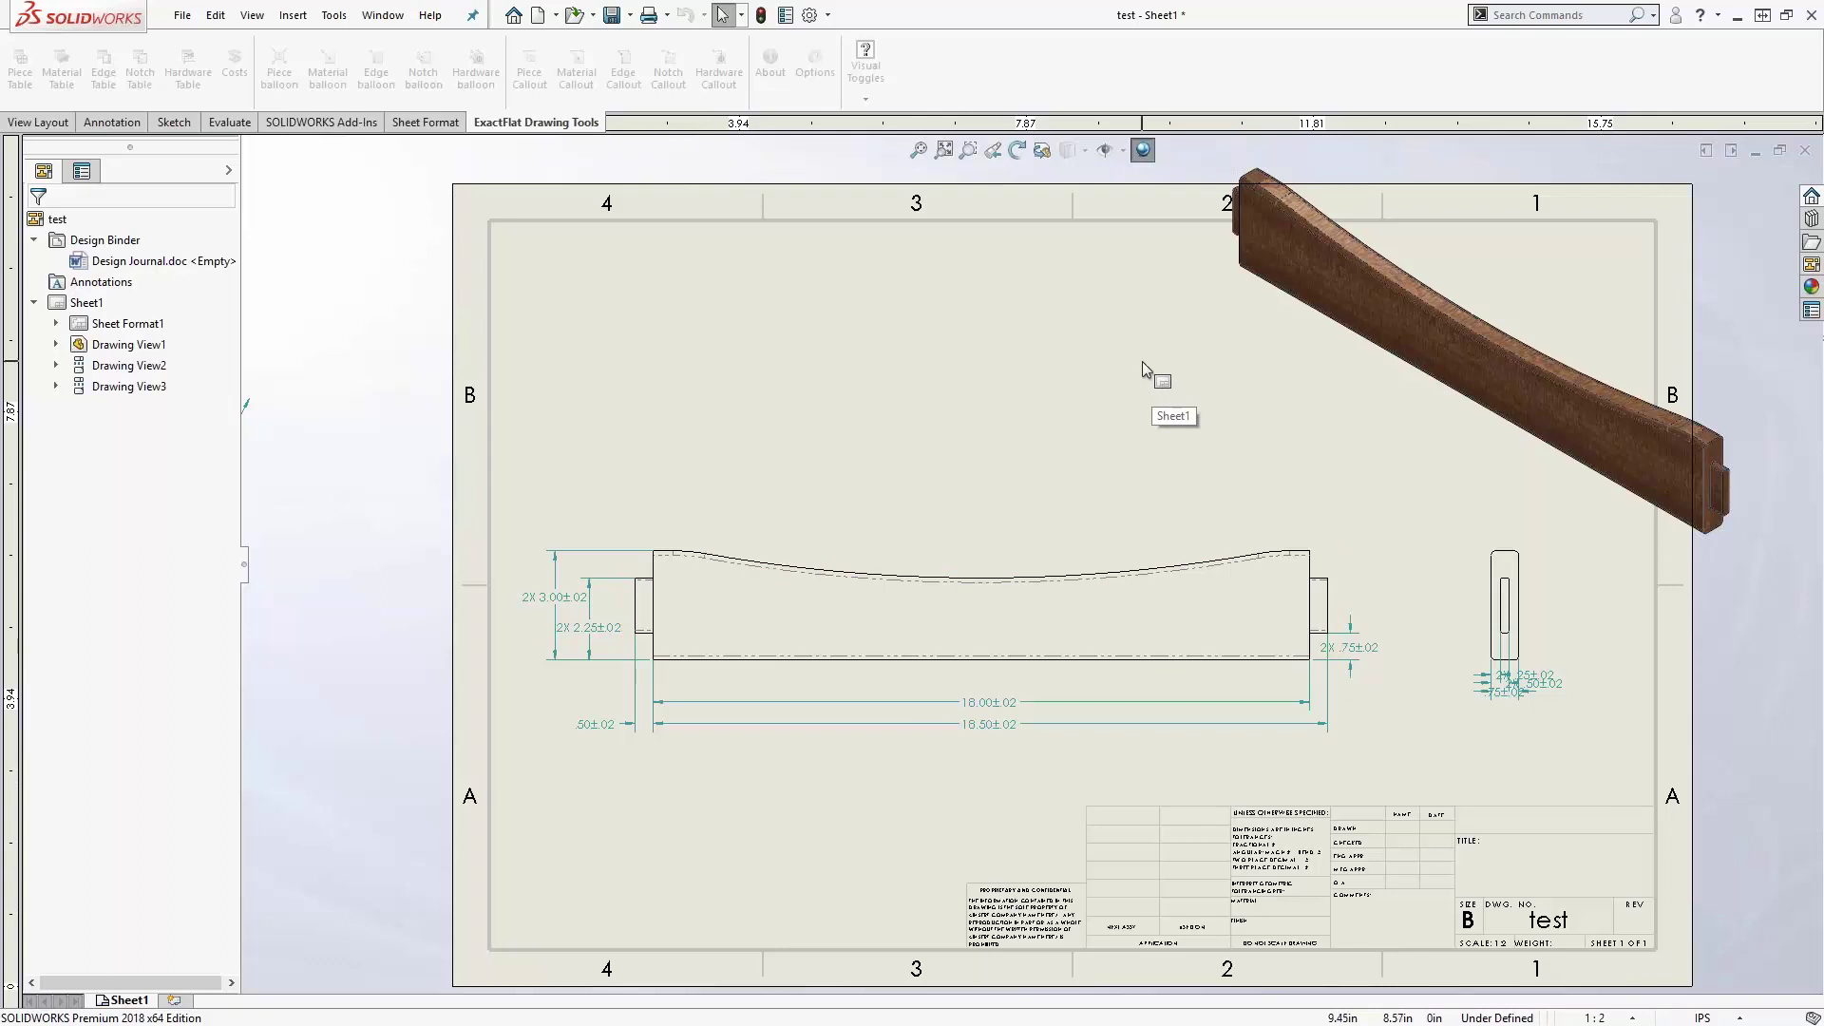
- Switch to the Chair Assy assembly and select the front apron under the seat to examine it
key("ctrl+Tab")
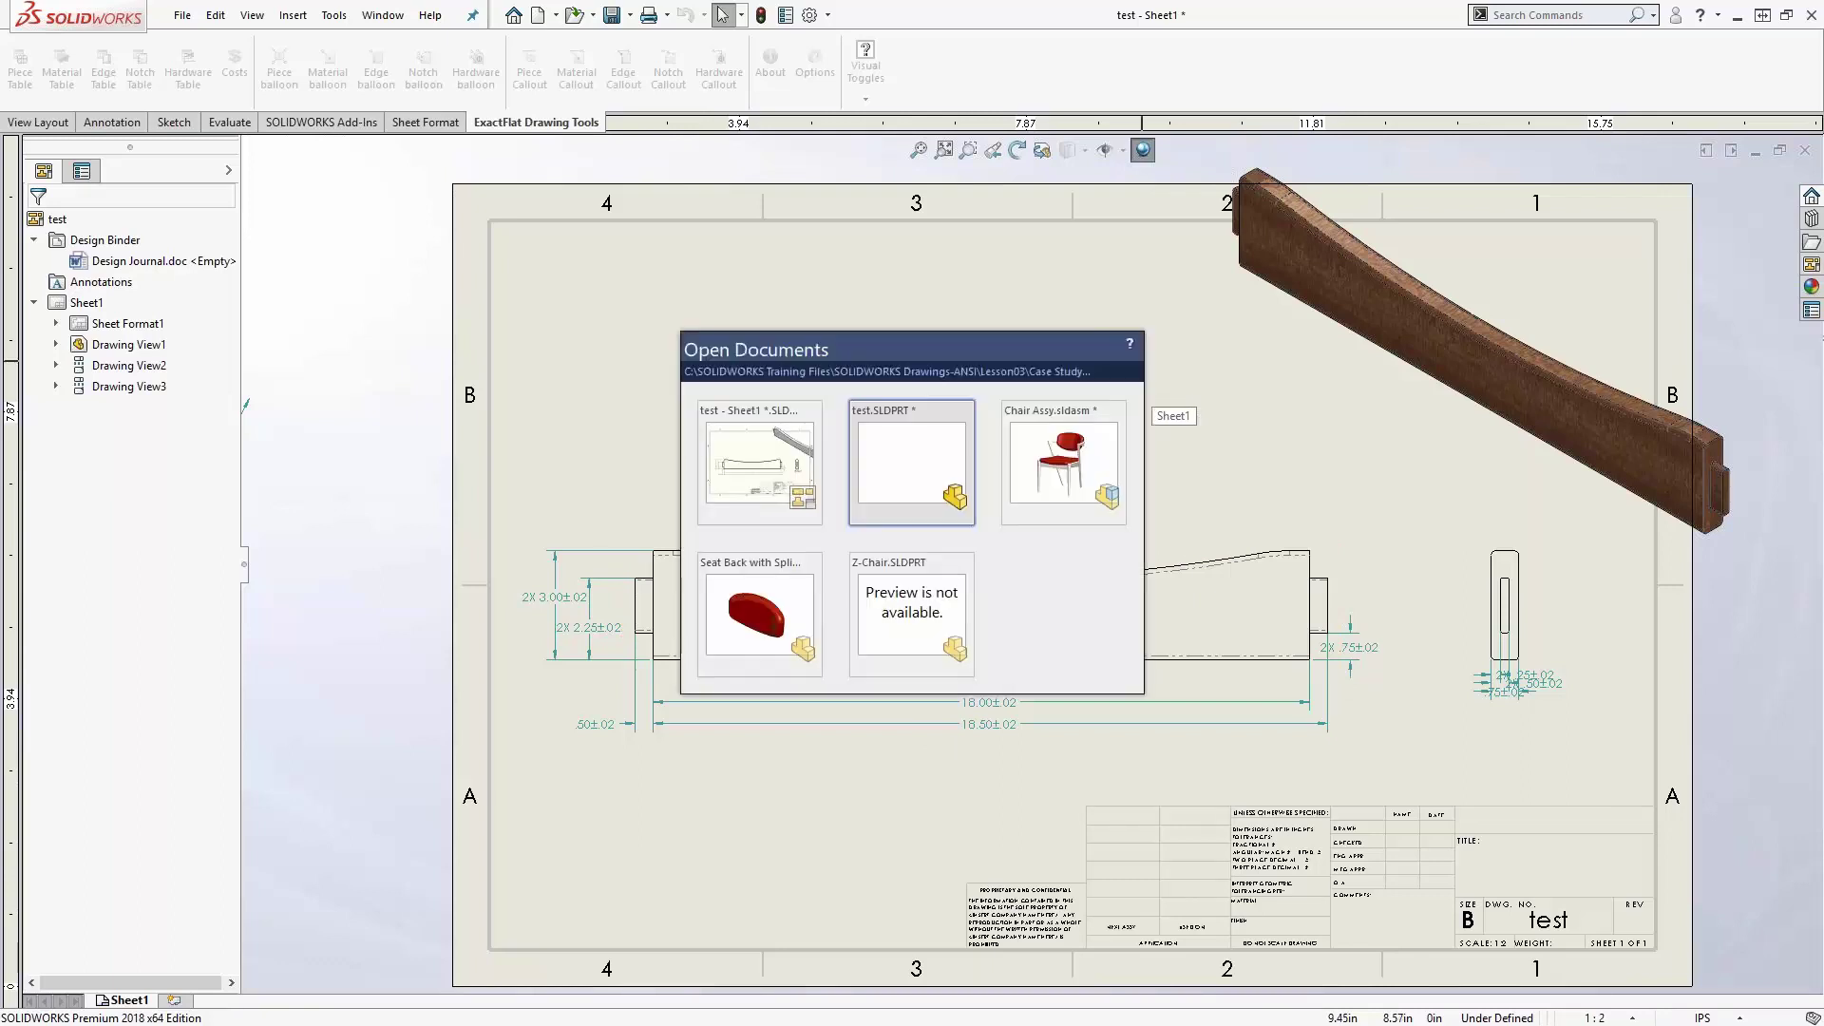
key("Escape")
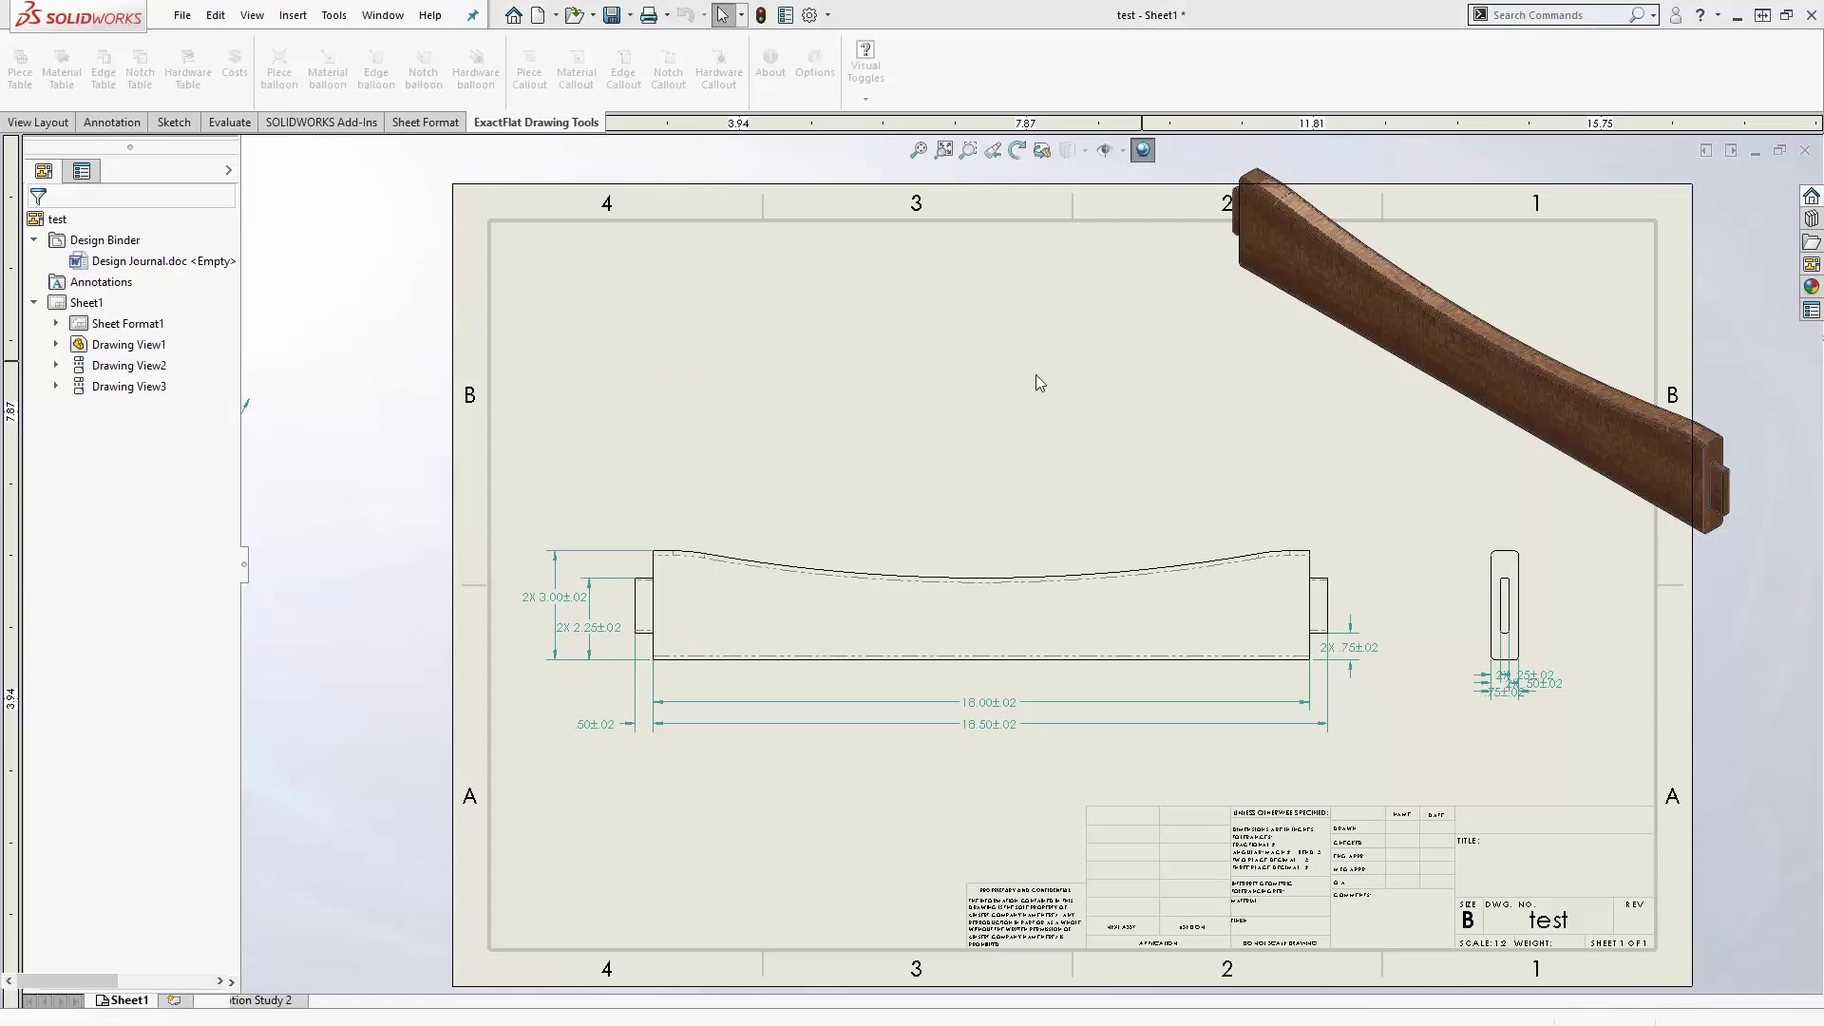
key("ctrl+Tab")
middle_click_drag(997, 570, 973, 537)
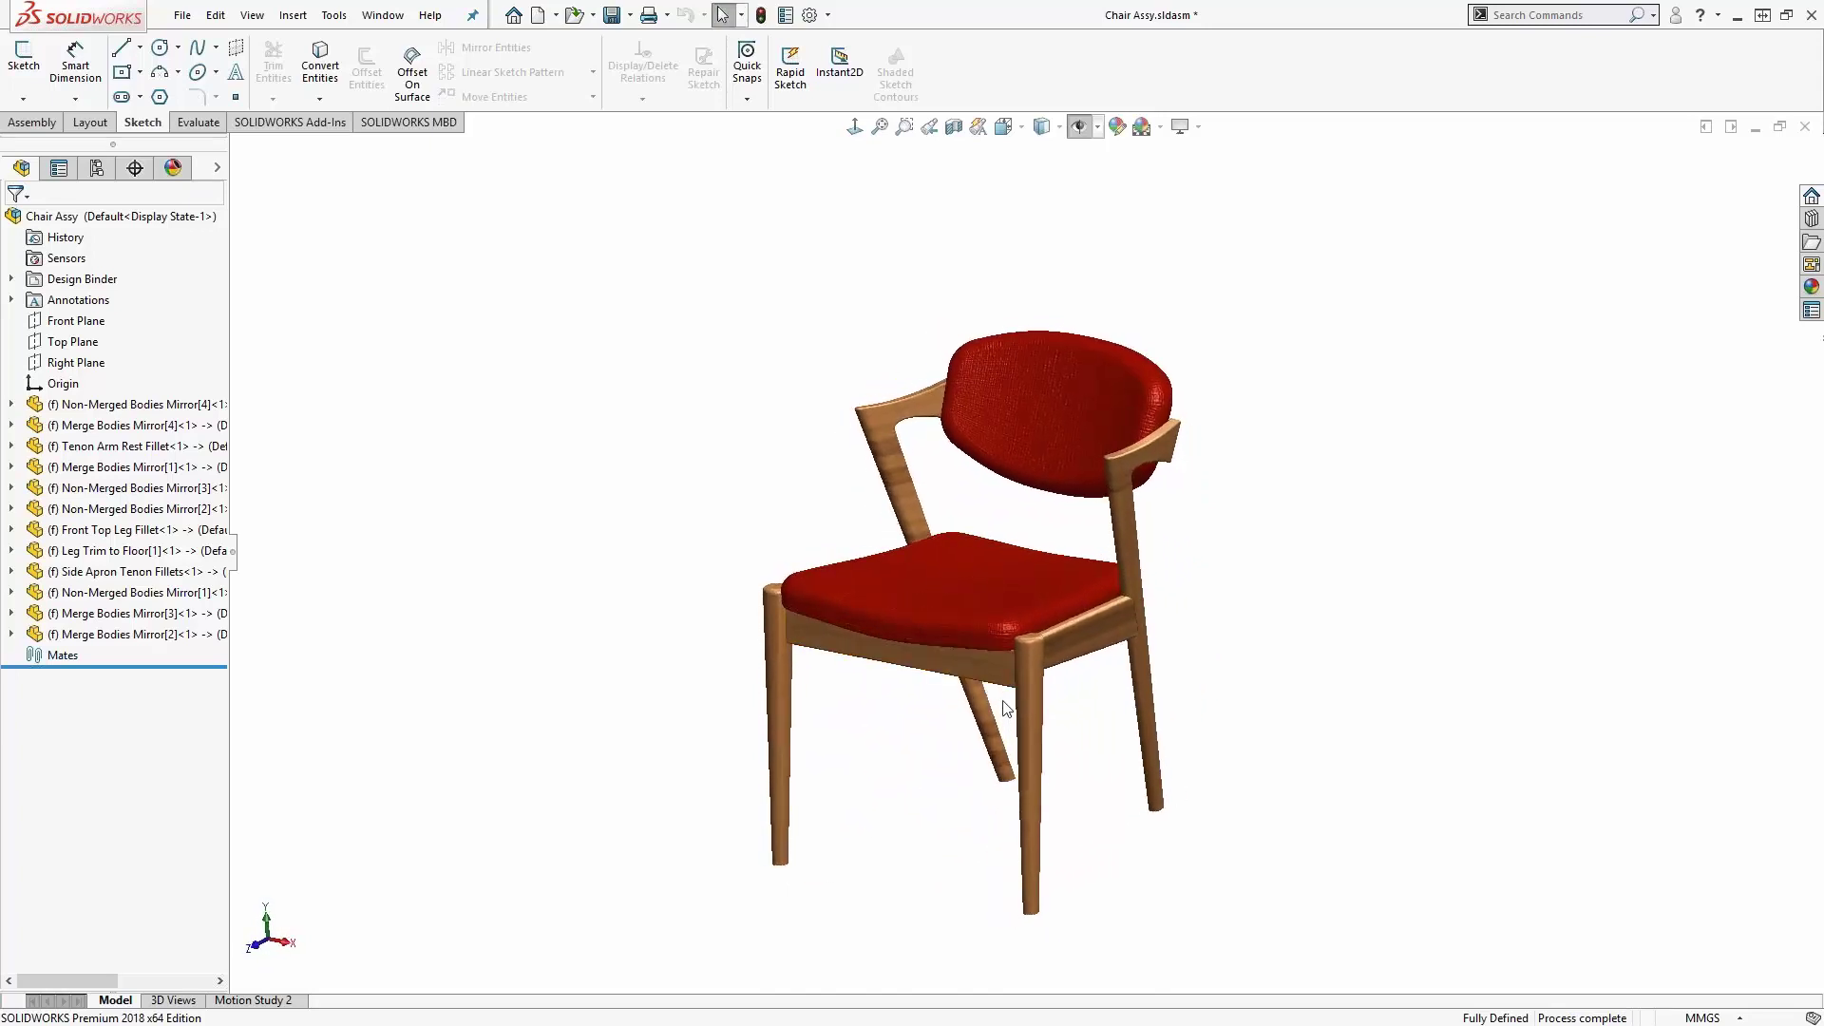
scroll(920, 671, "down", 2)
middle_click_drag(920, 672, 1017, 602)
left_click(992, 596)
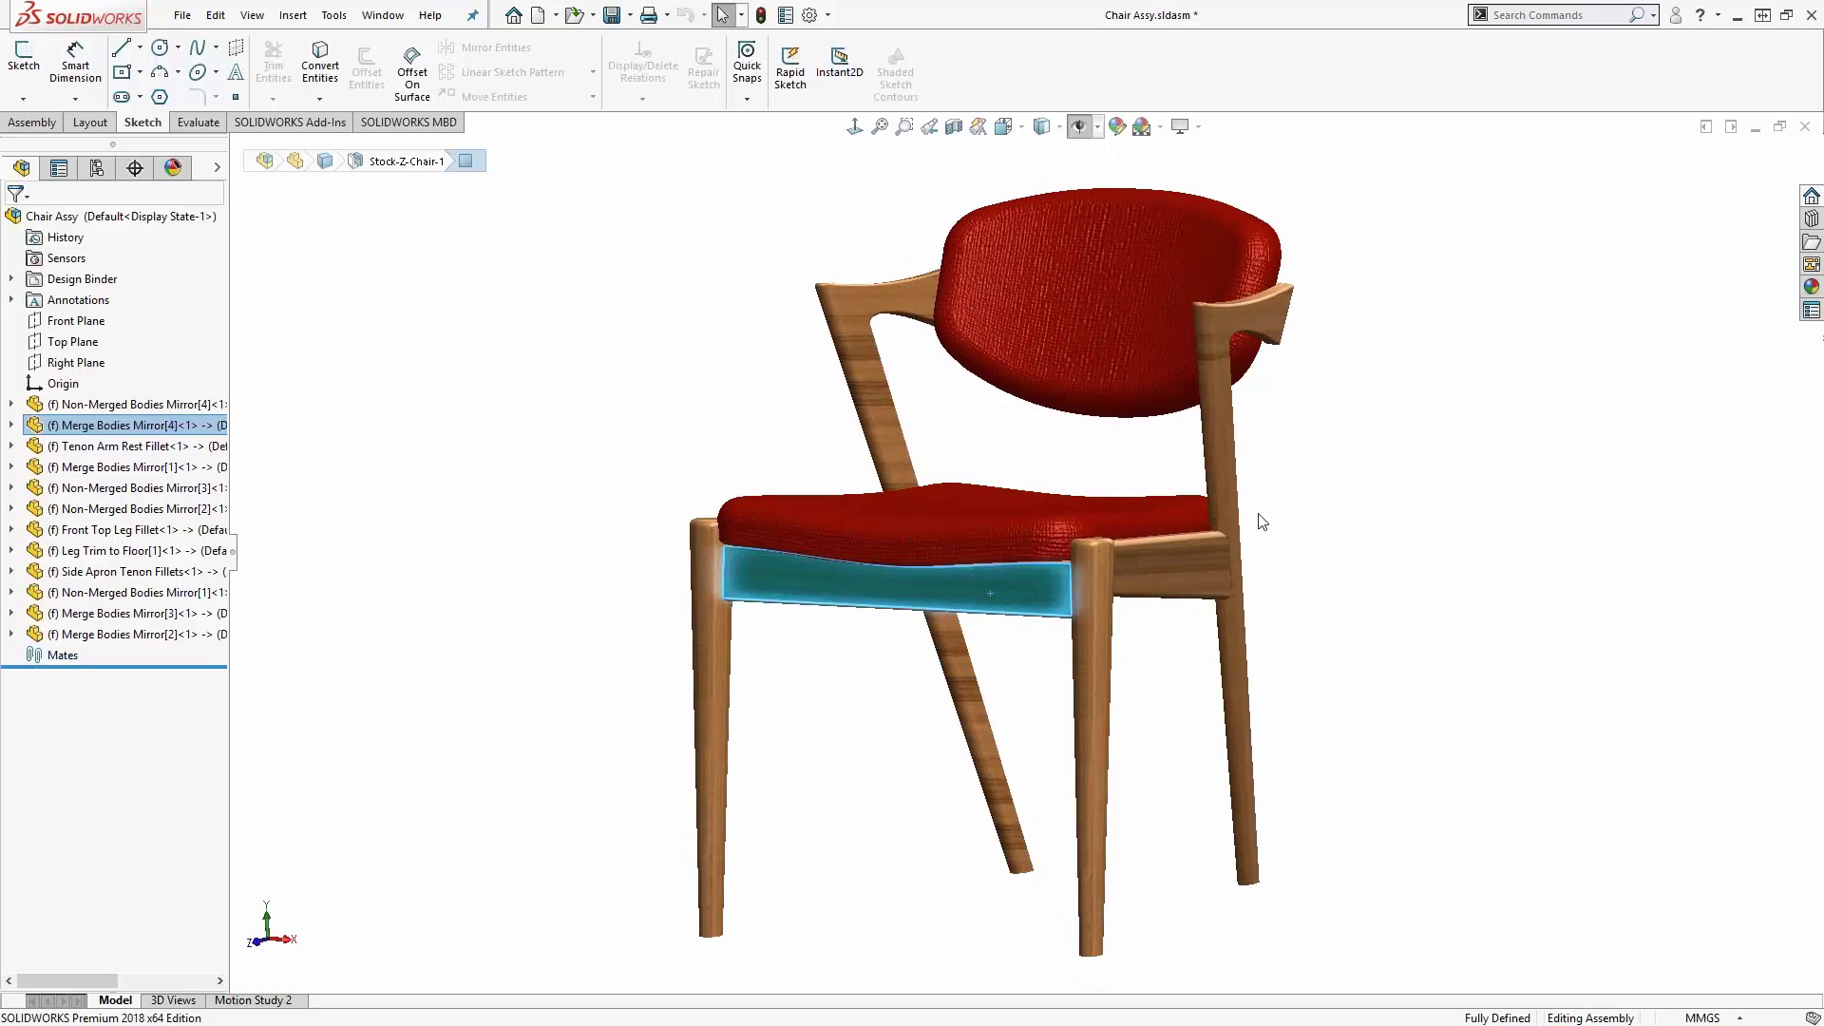
- Switch to the Z-Chair part and display the dimensions of the front apron beneath the seat
key("ctrl+Tab")
key("ctrl+Tab")
key("ctrl+Tab")
key("ctrl+Tab")
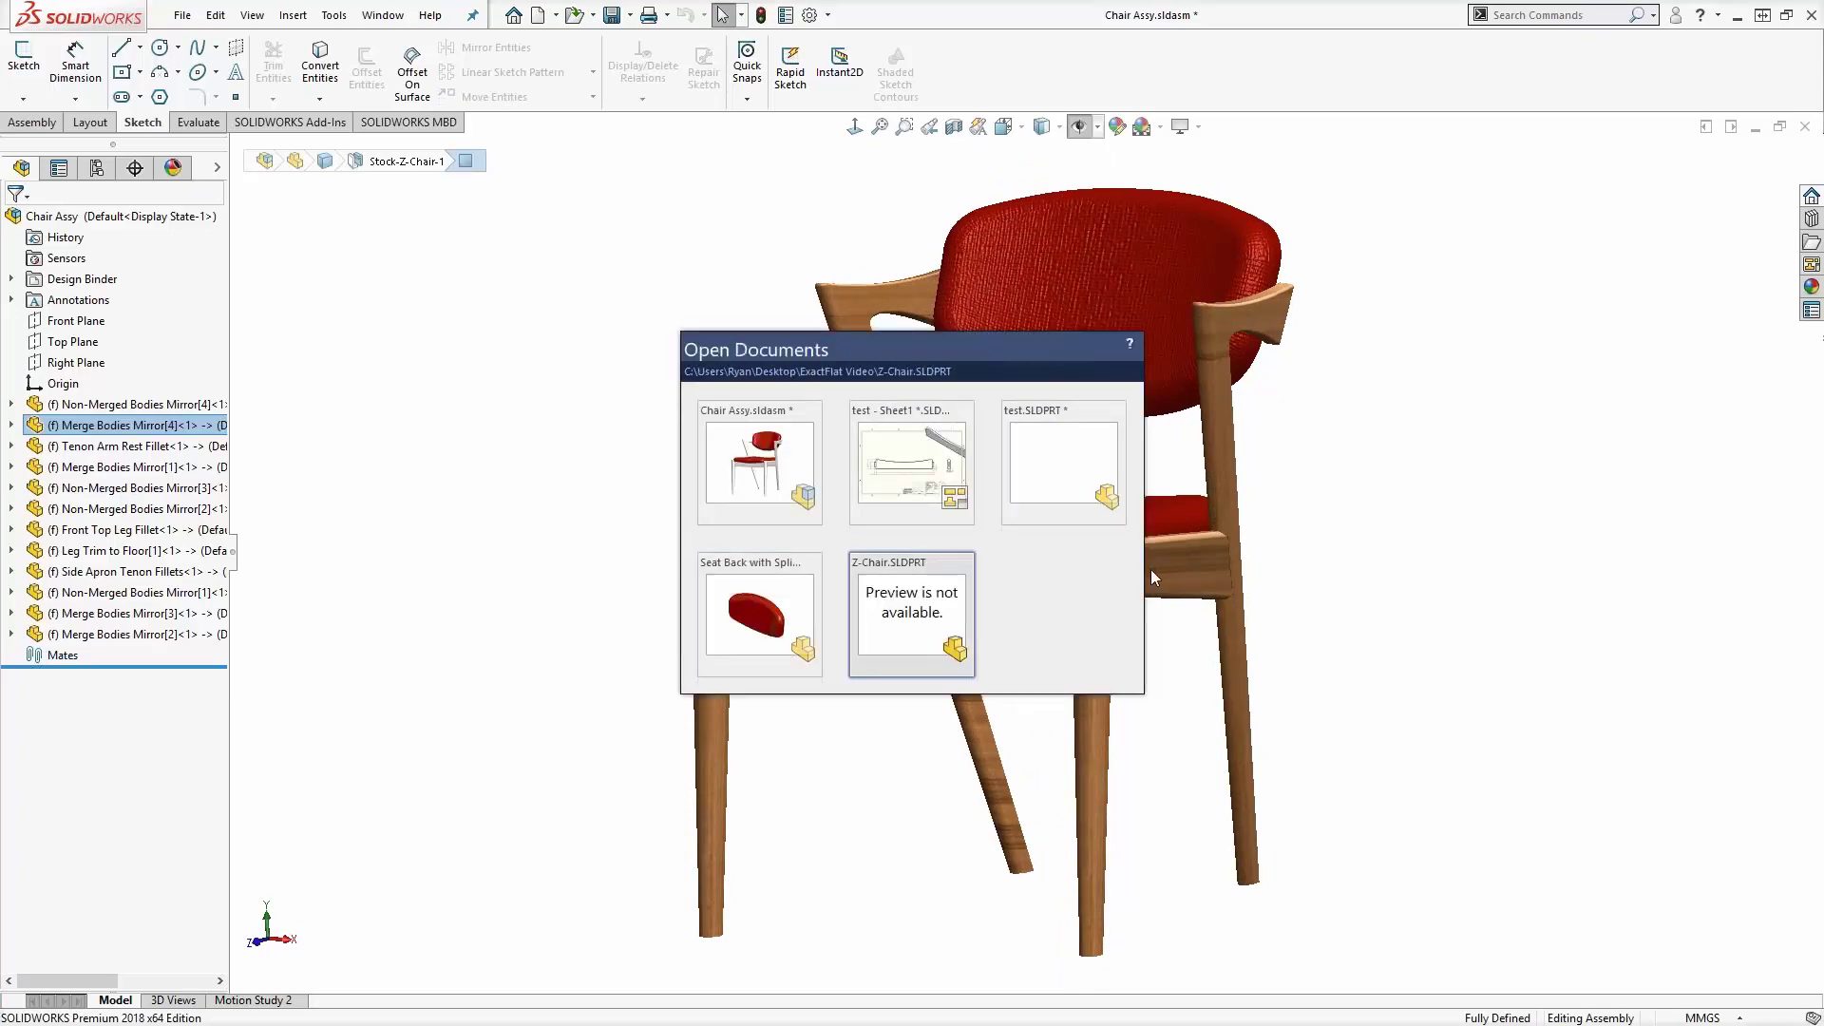
middle_click_drag(972, 606, 1003, 520)
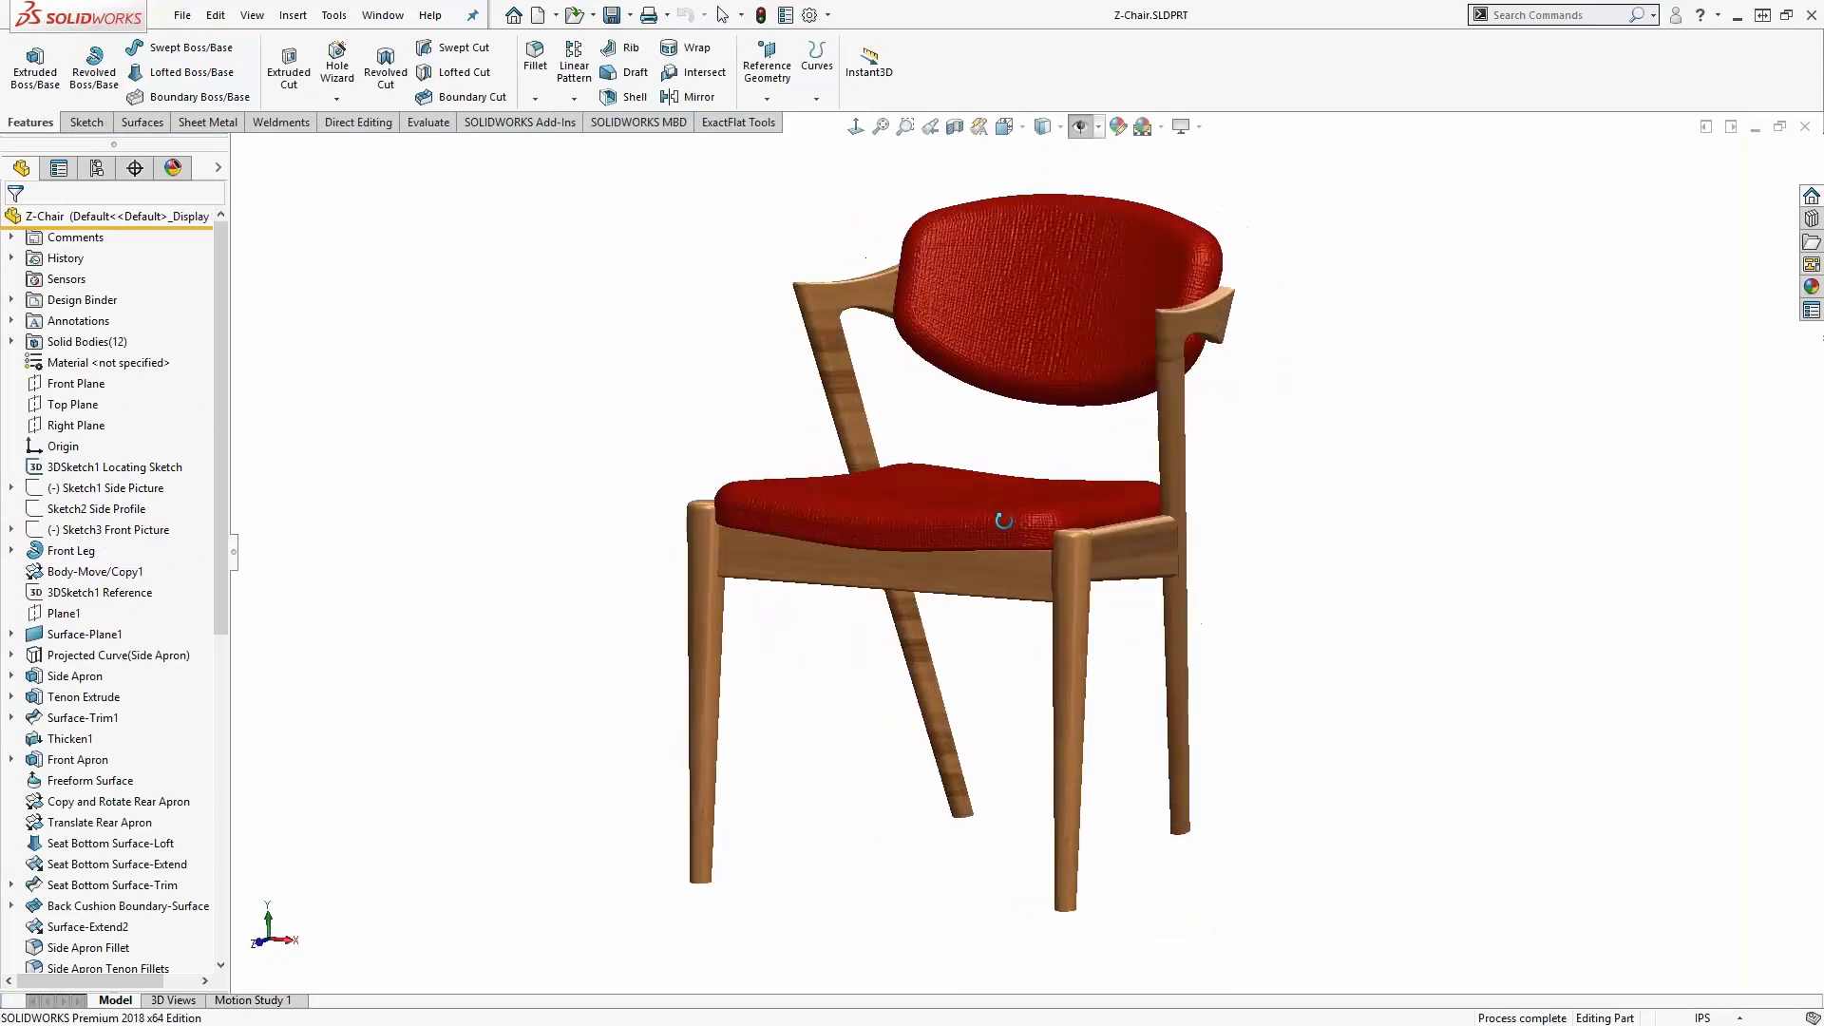
scroll(1003, 520, "down", 4)
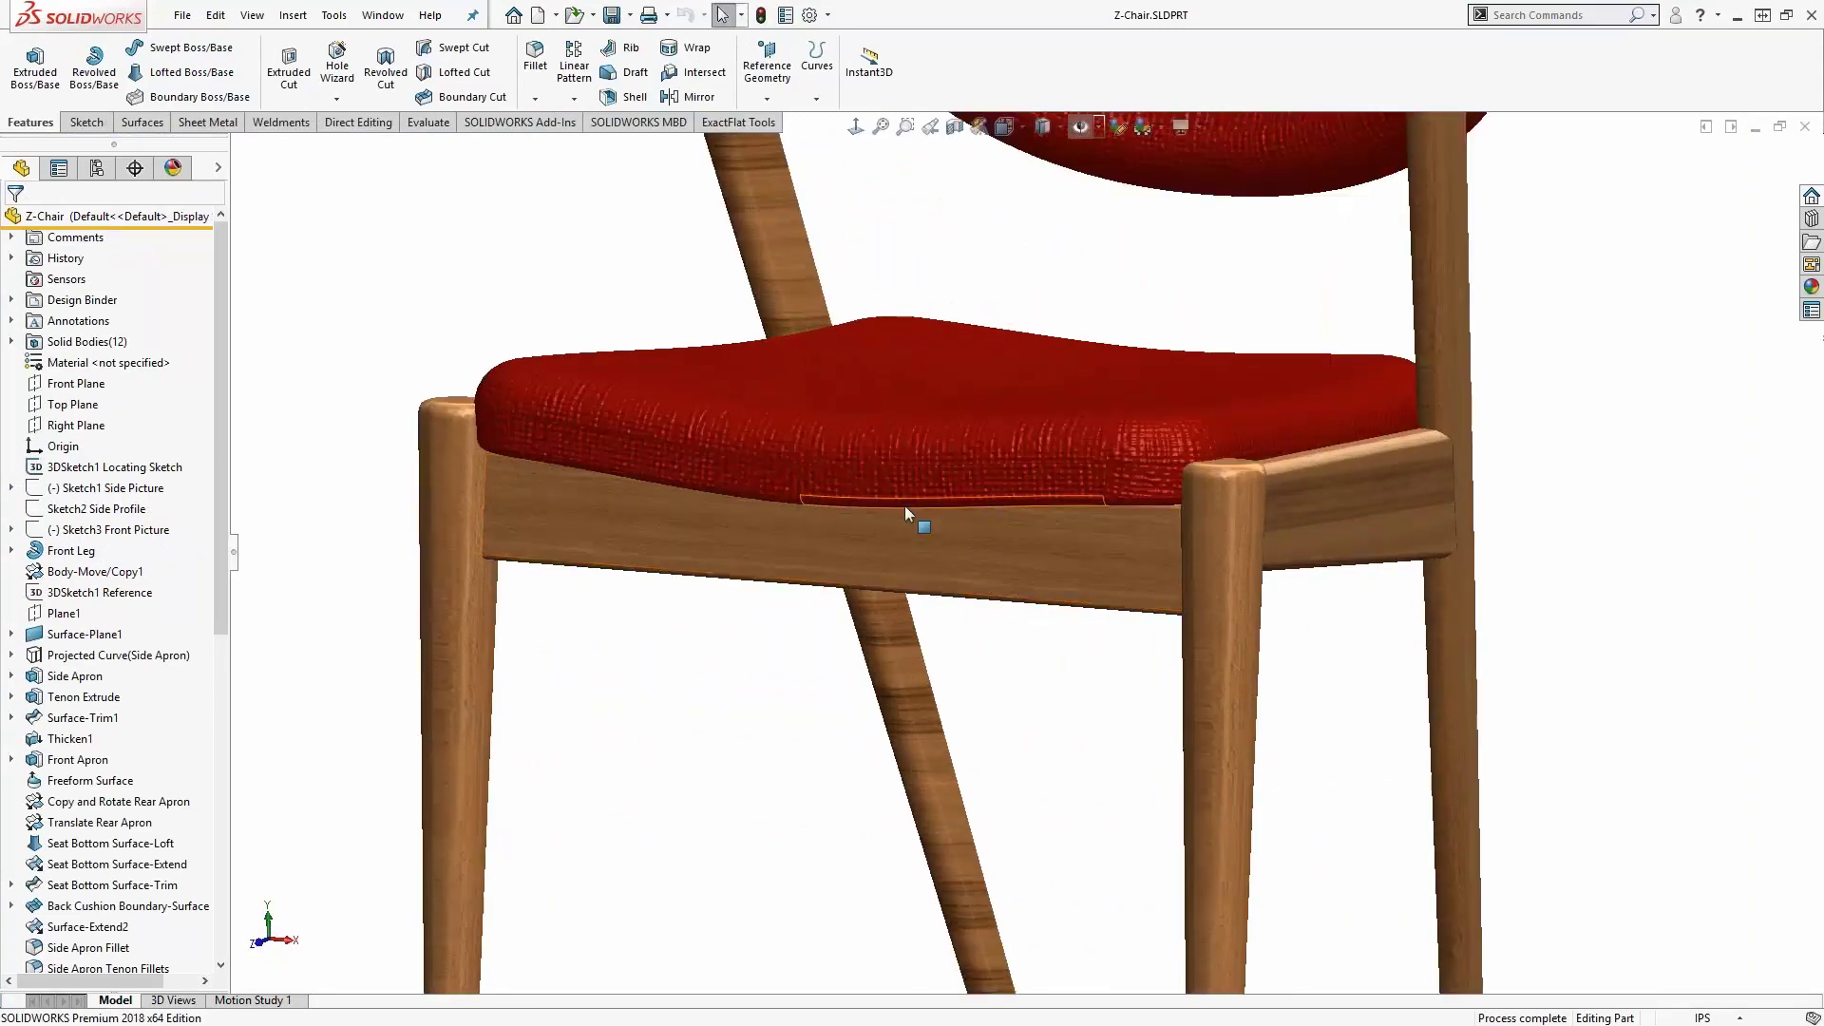
left_click(989, 549)
middle_click_drag(1025, 679, 917, 765)
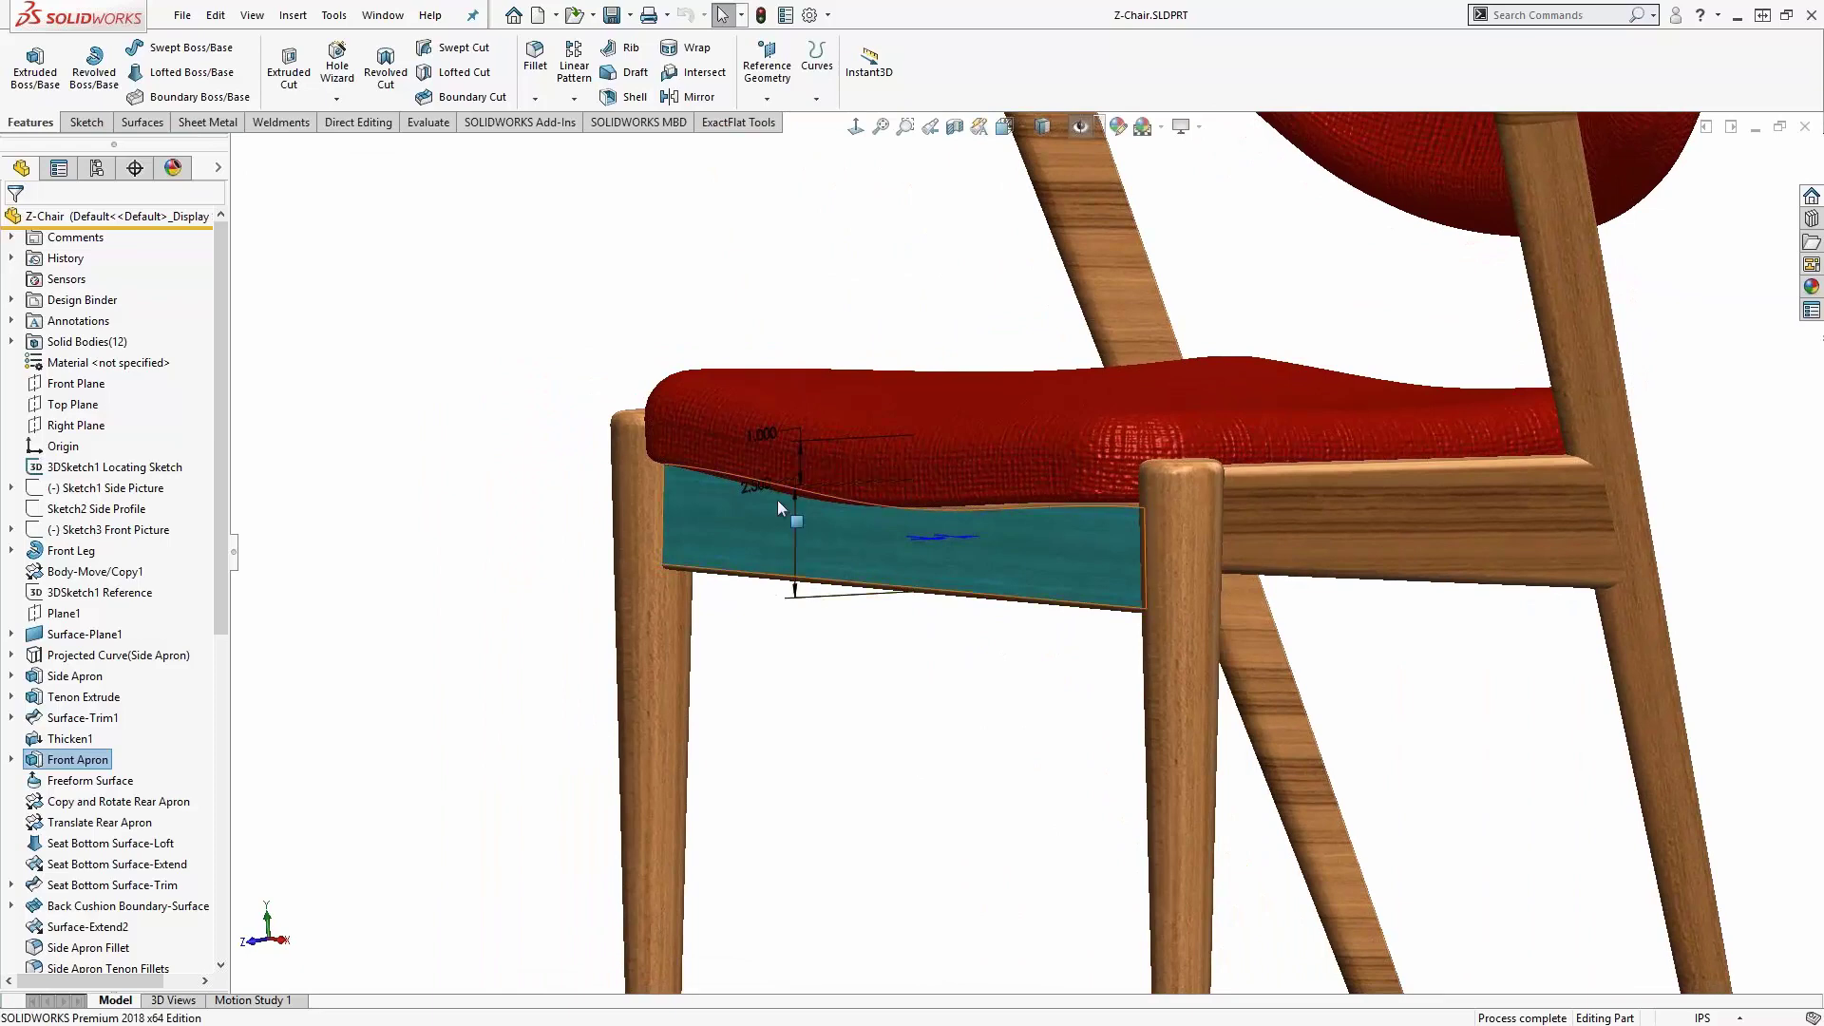
- Move the front apron's height dimension below the board and increase its value to make the apron taller
left_click_drag(760, 488, 801, 659)
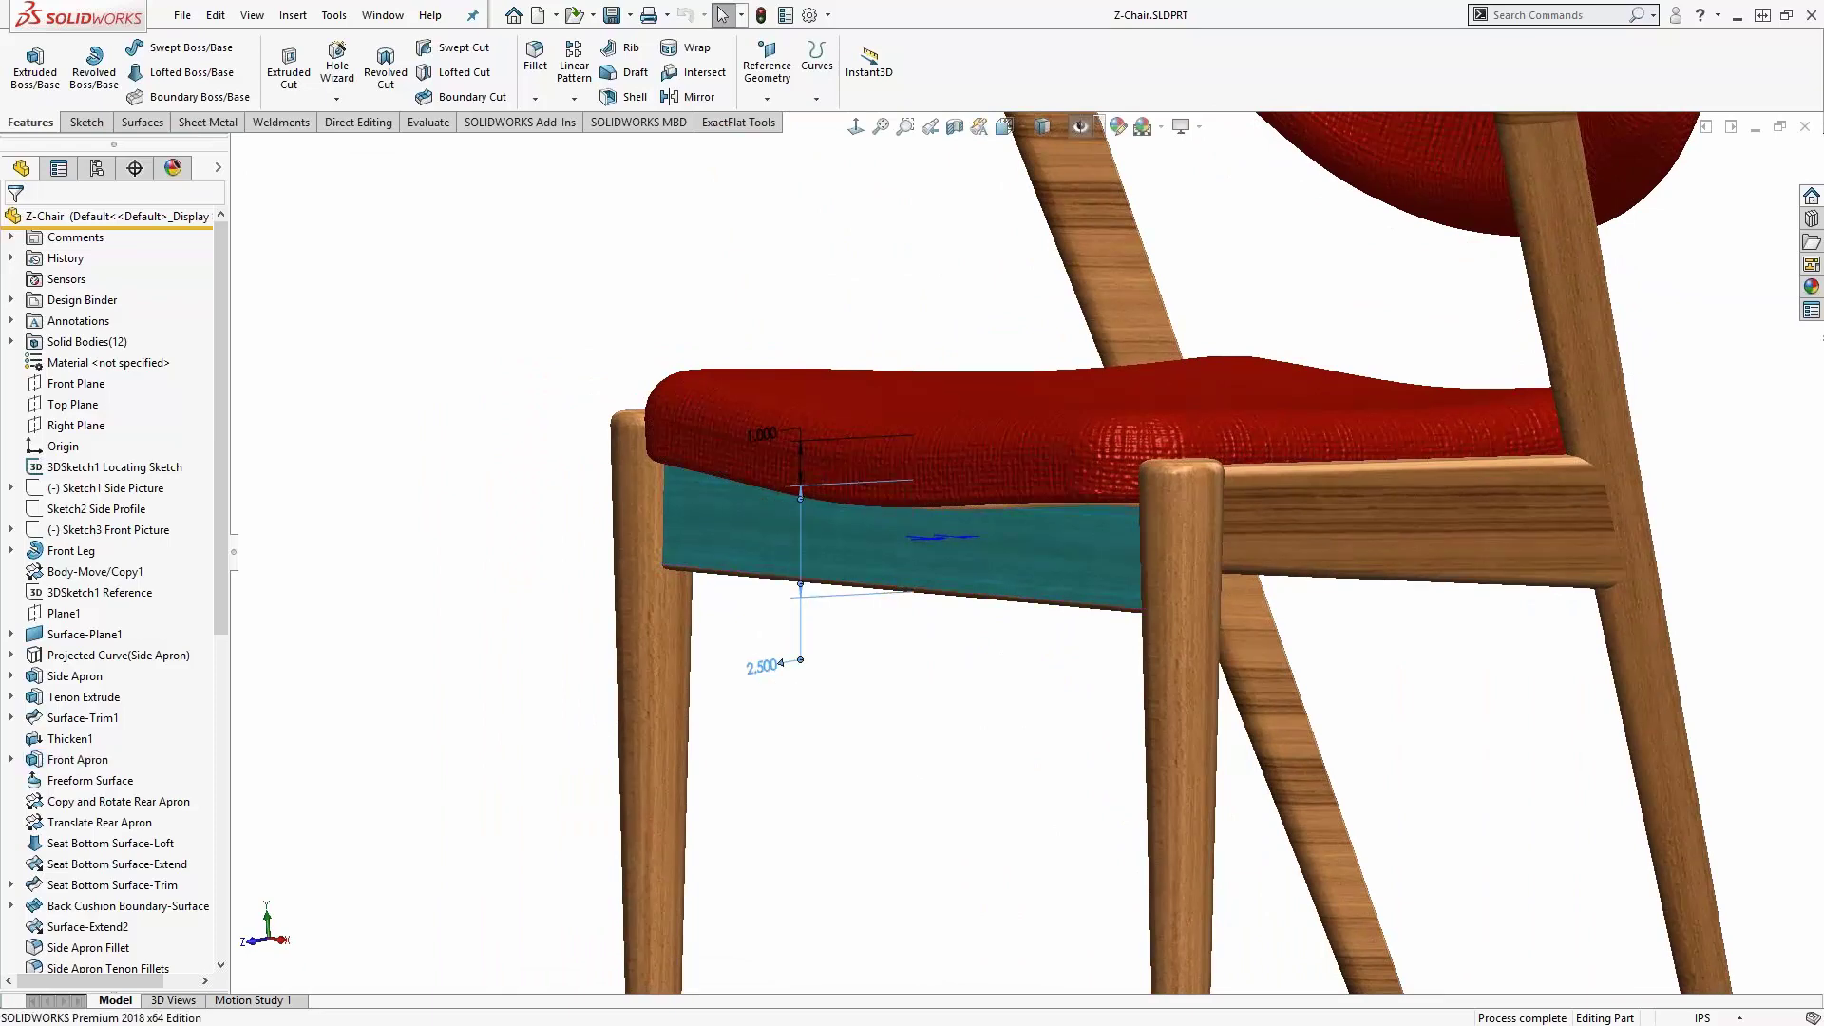
double_click(769, 667)
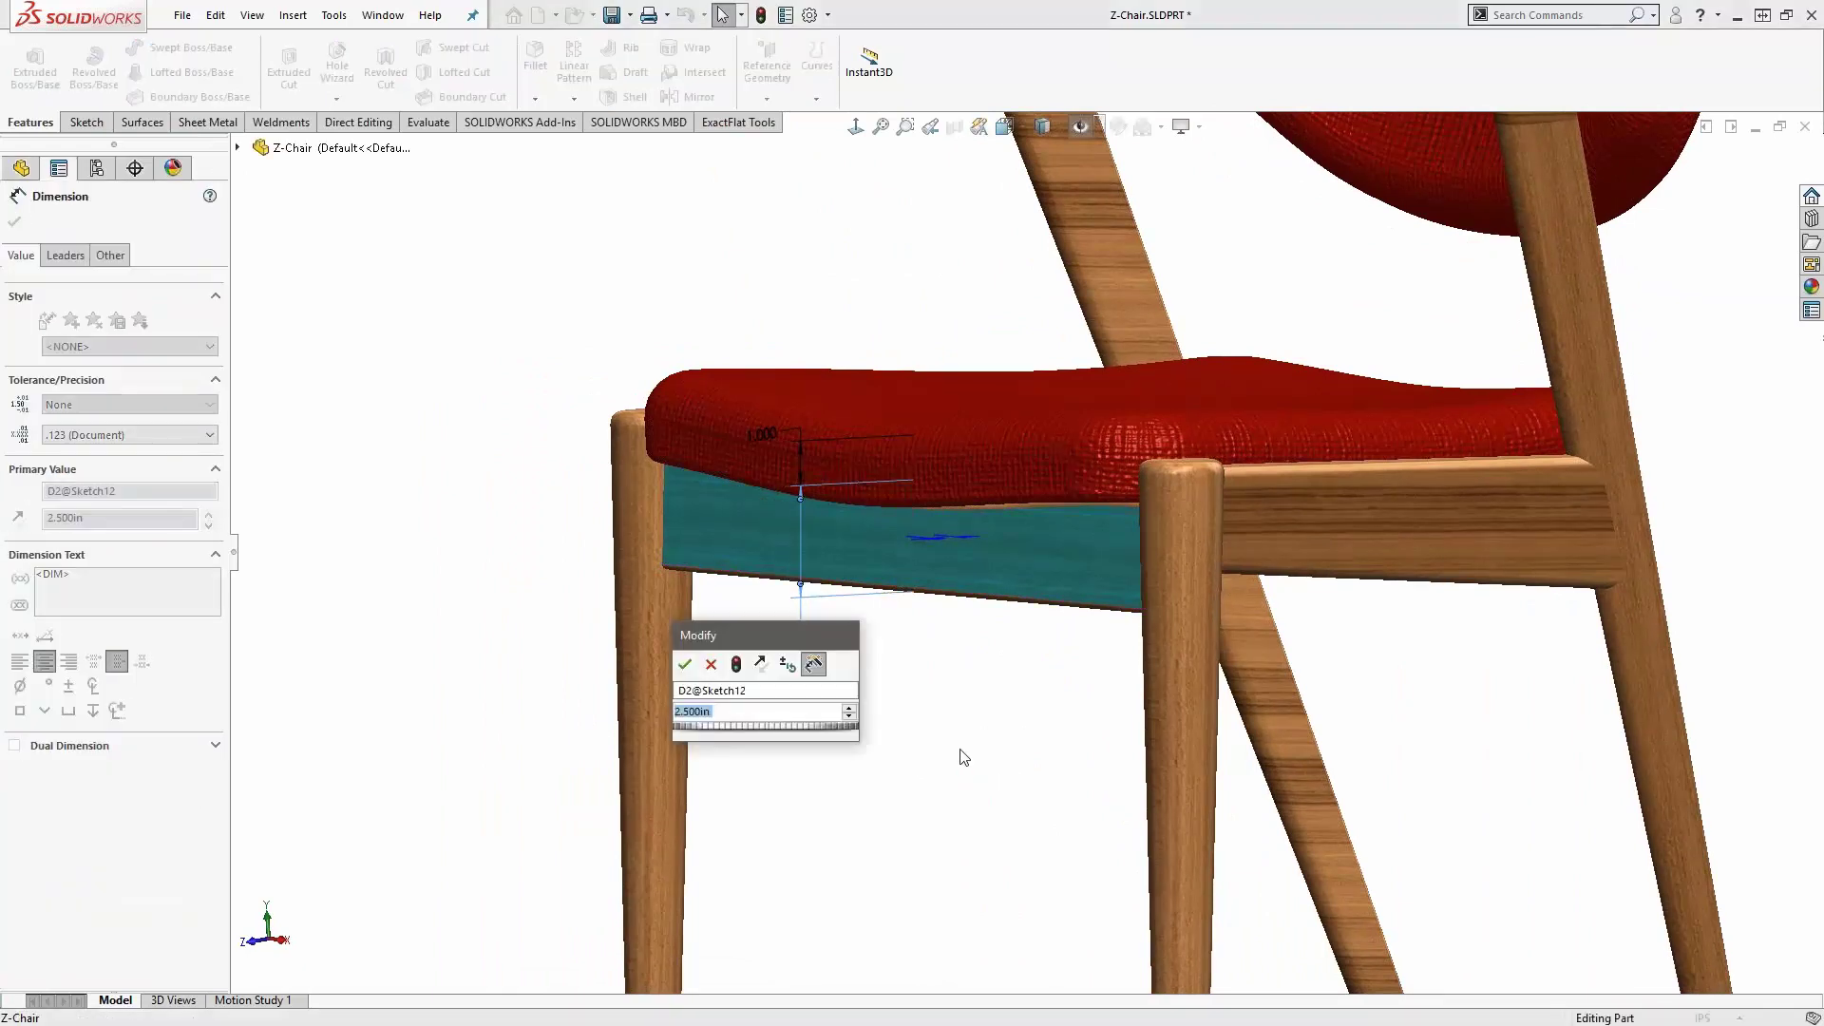
key("Return")
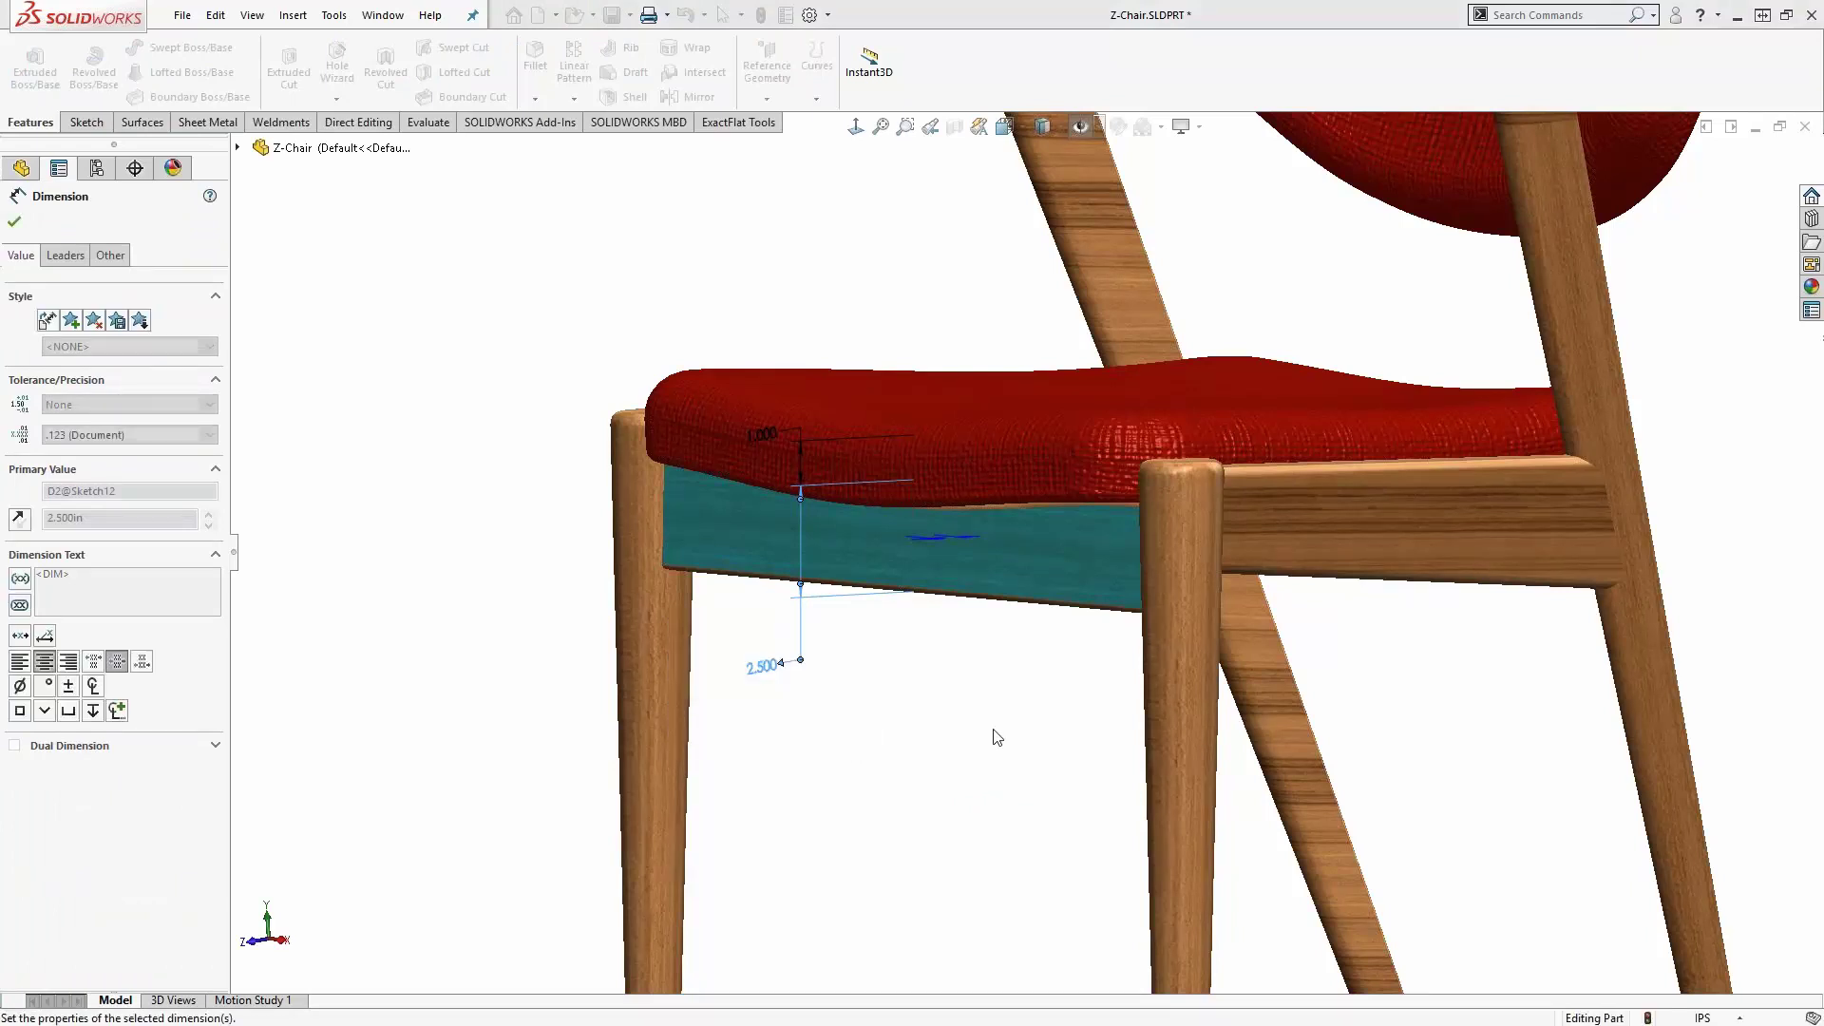
left_click(964, 748)
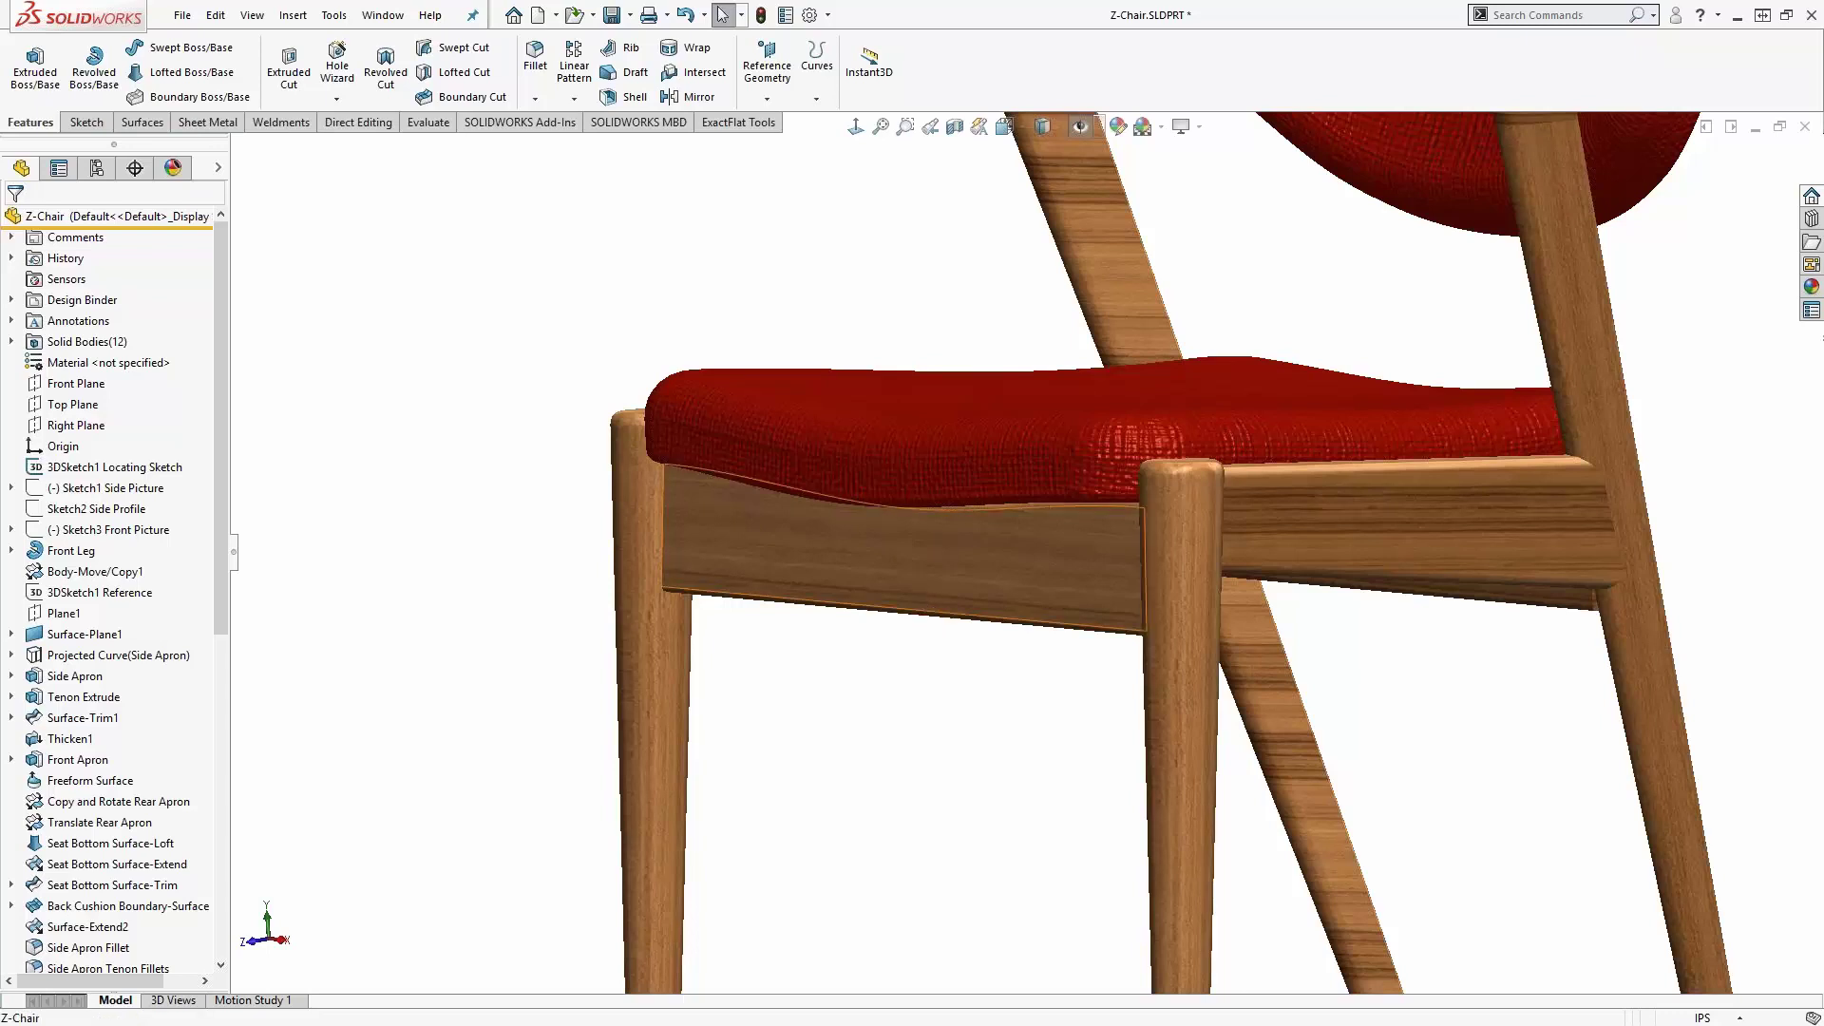
- Redisplay the front apron's dimensions, reposition its height dimension, and examine the whole chair
double_click(932, 537)
left_click_drag(801, 693, 774, 644)
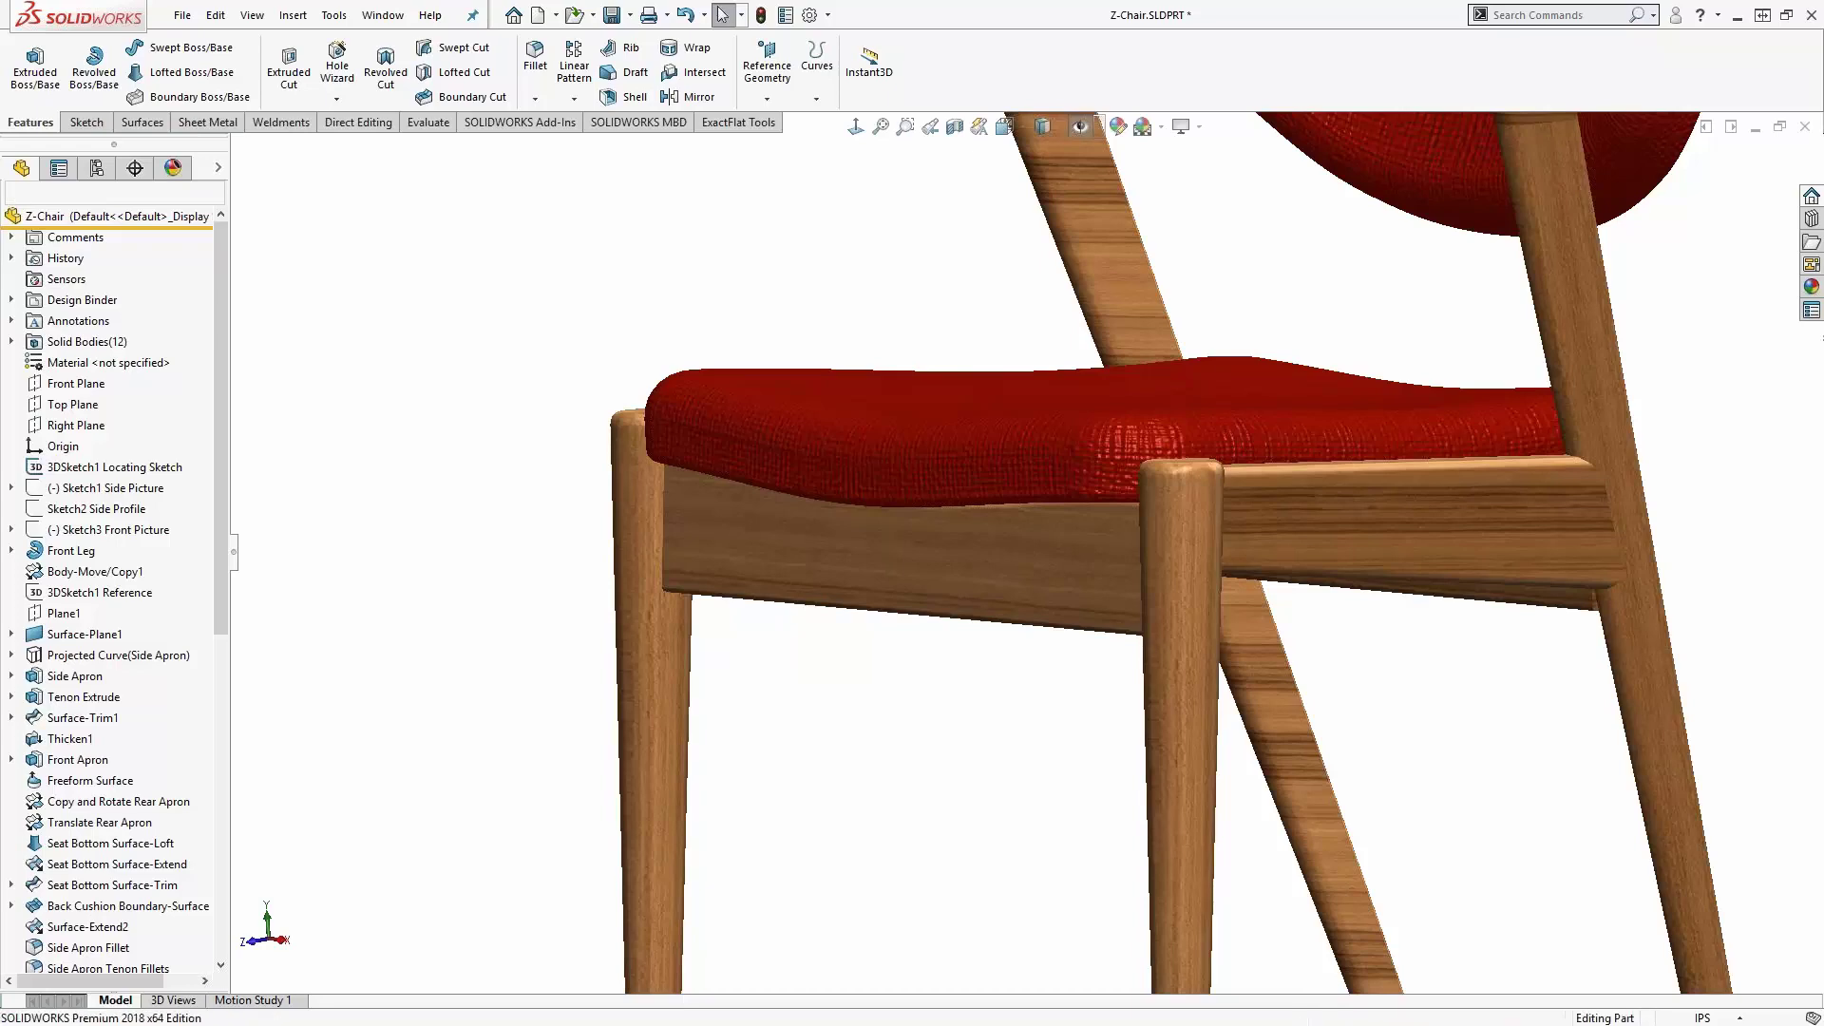
key("f")
middle_click_drag(1045, 495, 1141, 586)
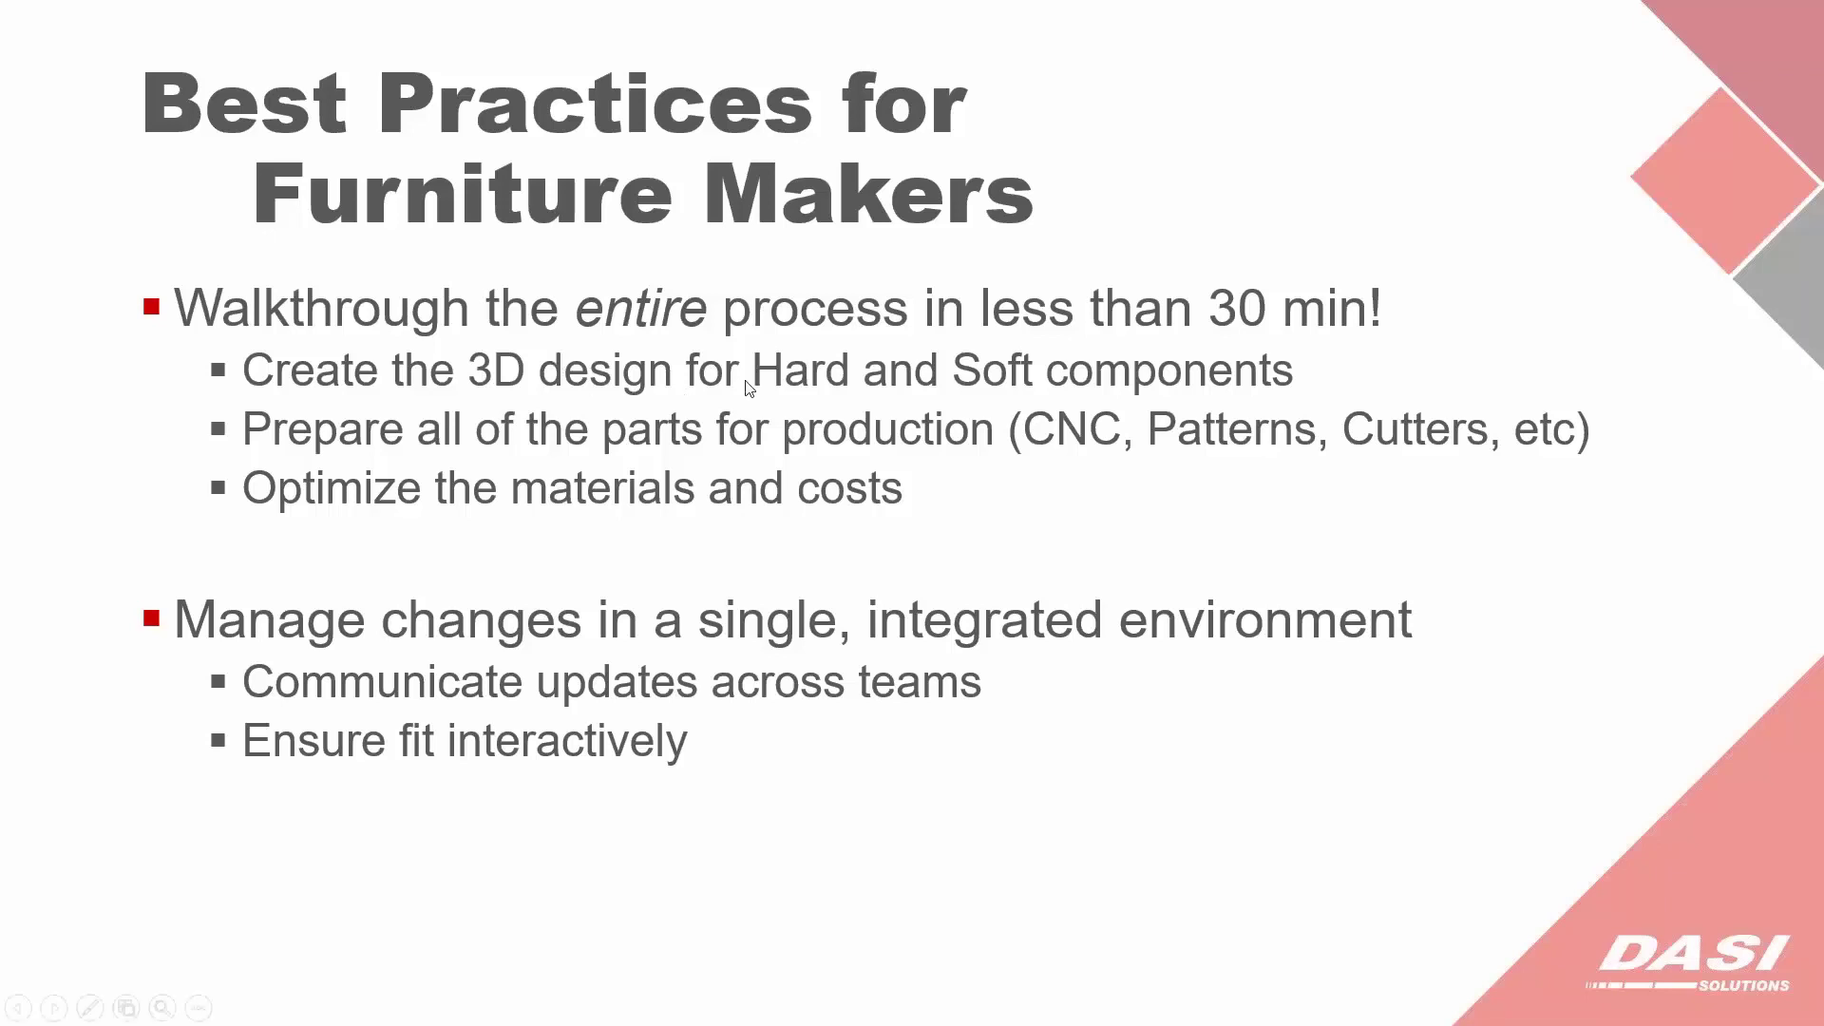
- Leave the slide show for SOLIDWORKS and switch to the Seat Back with Split part
left_click(884, 604)
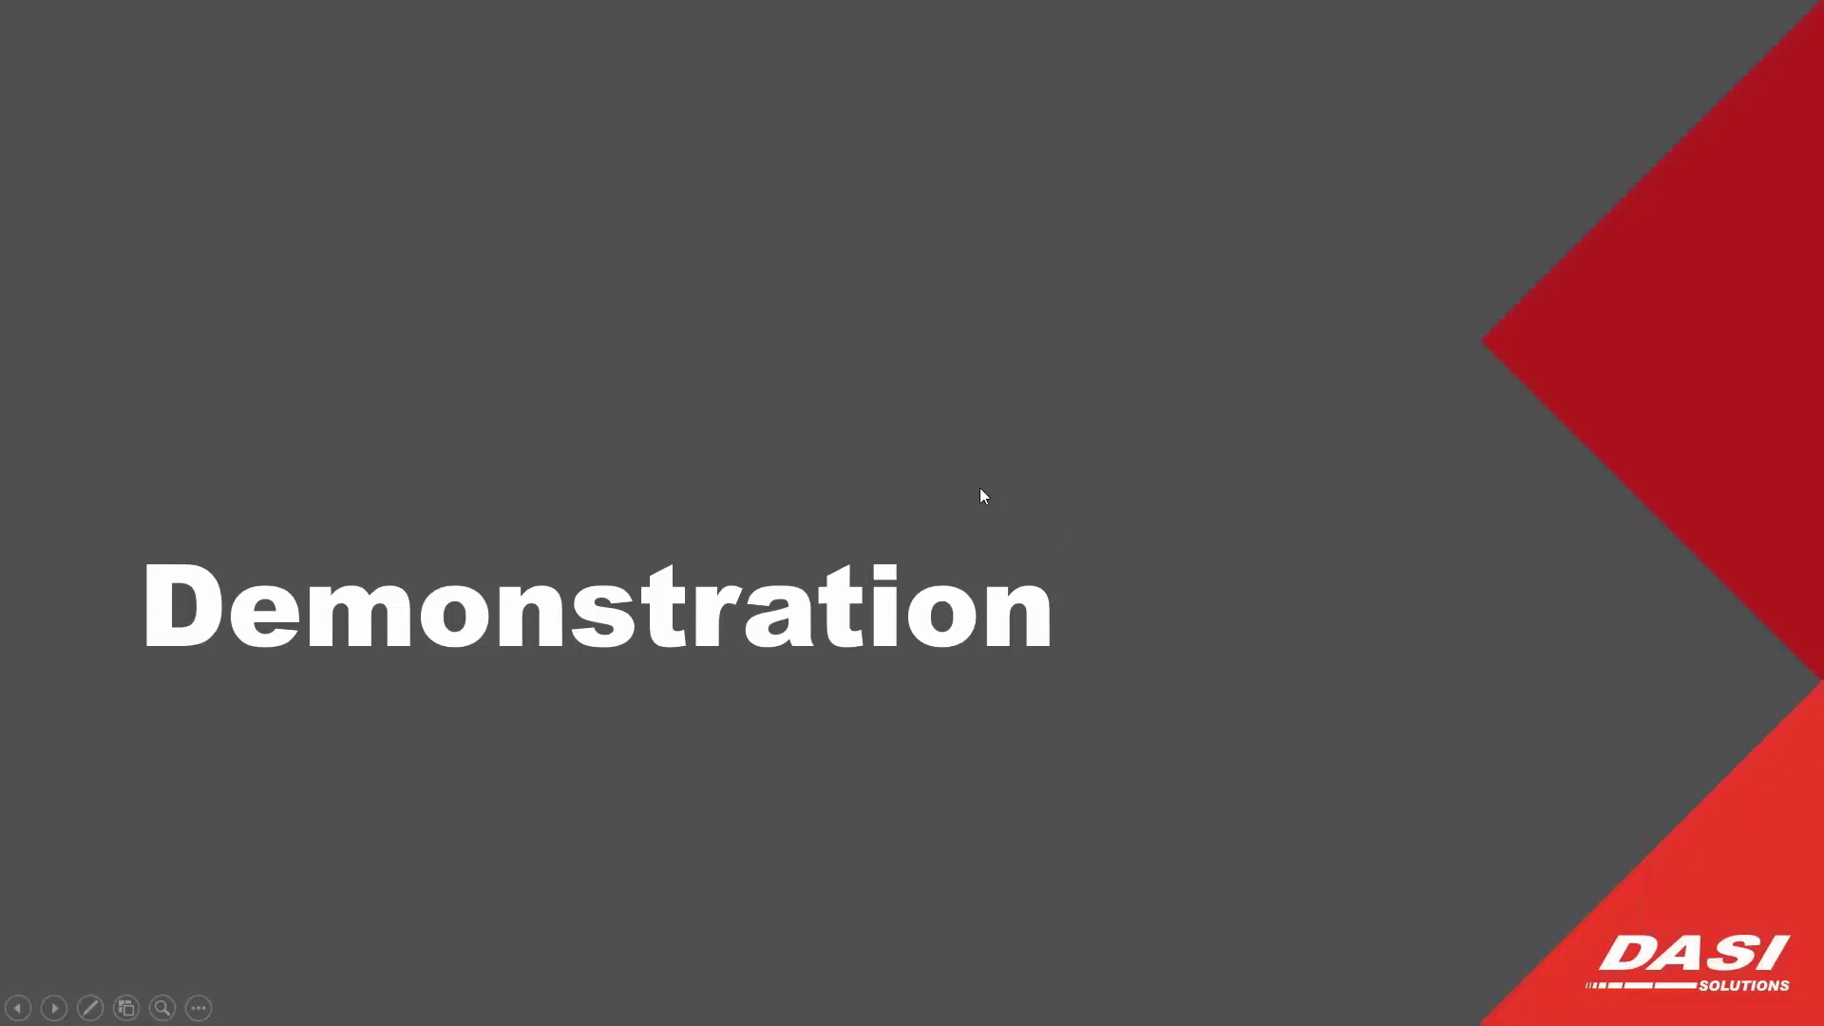
key("alt+Tab")
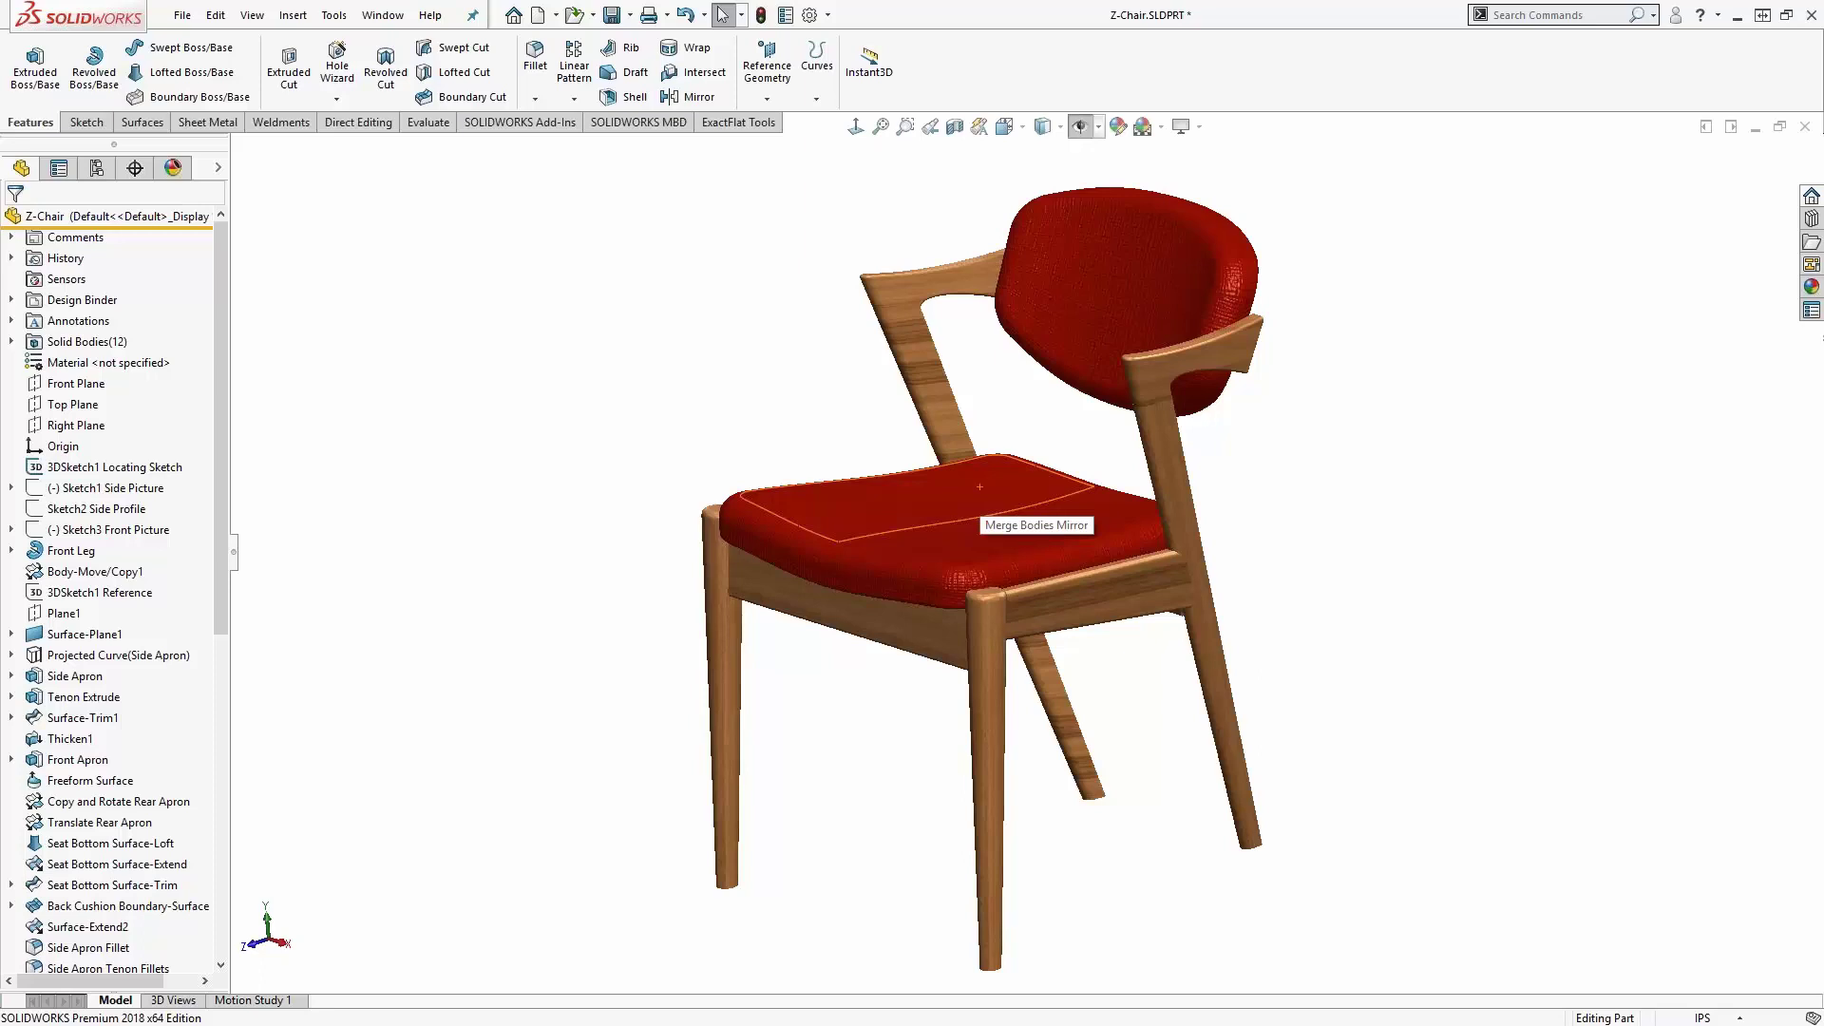
key("alt+Tab")
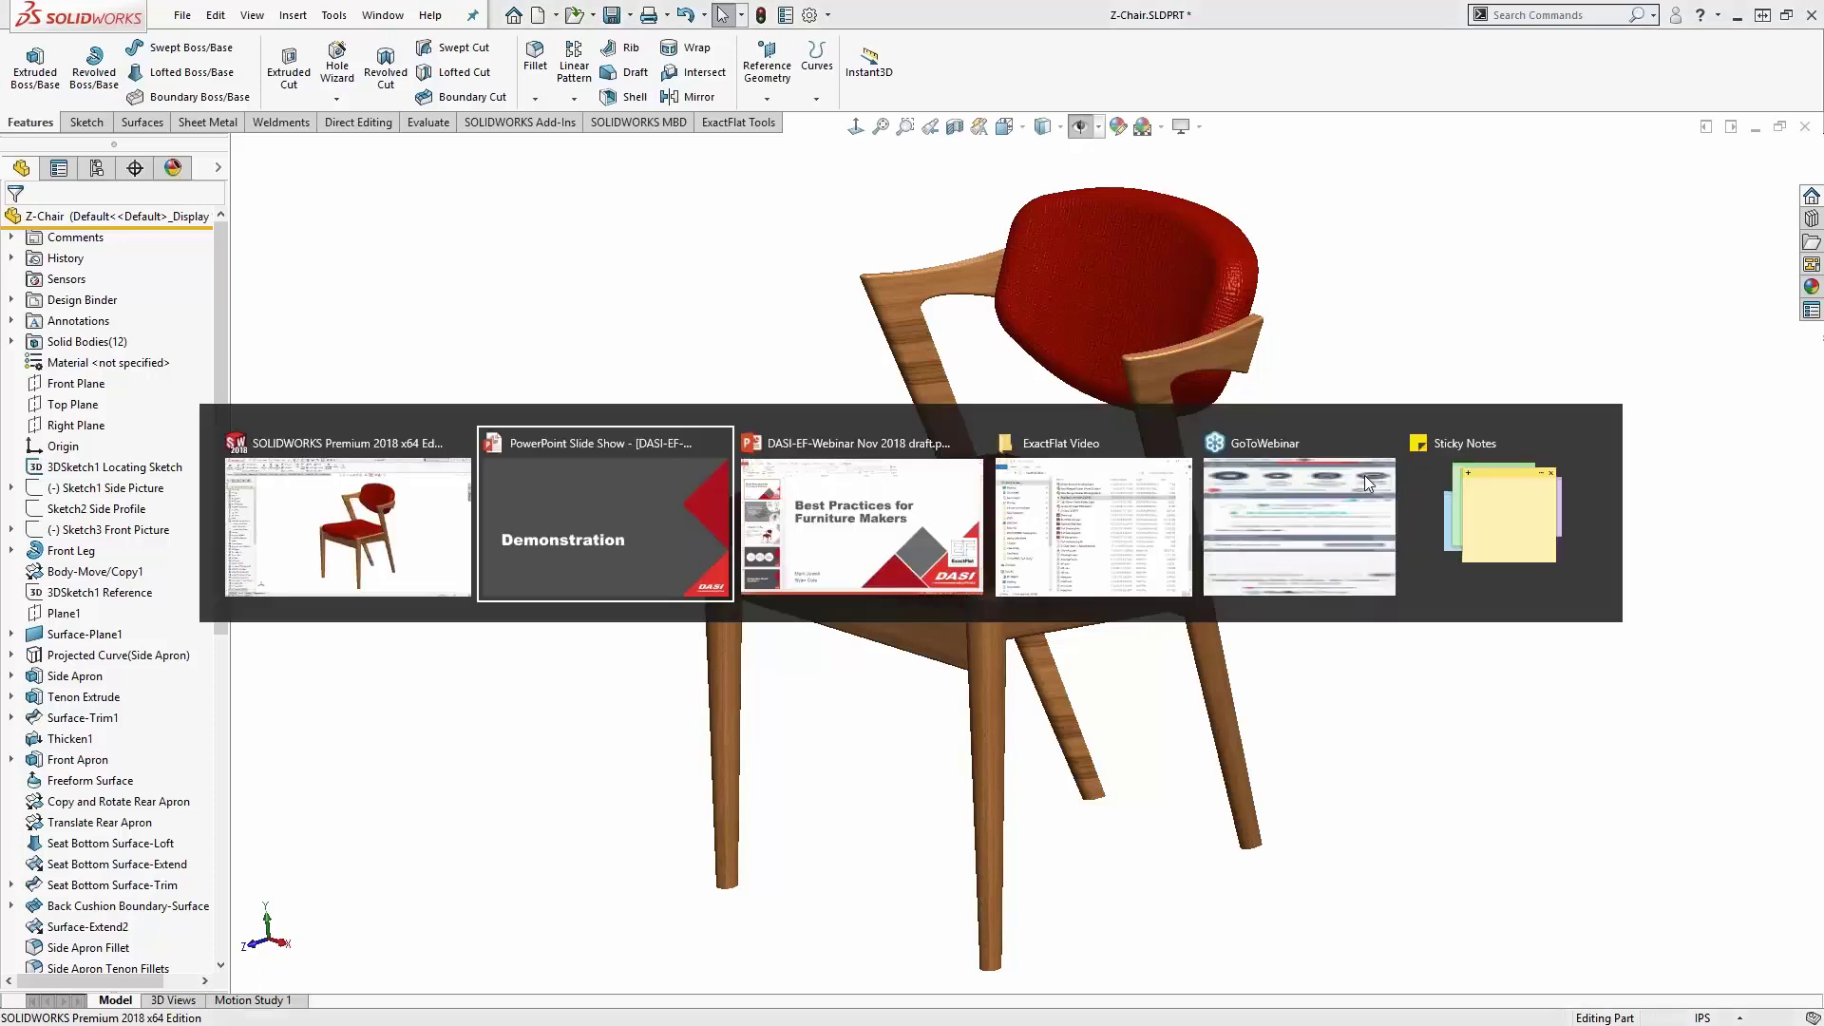
left_click(430, 521)
key("ctrl+Tab")
key("ctrl+Tab")
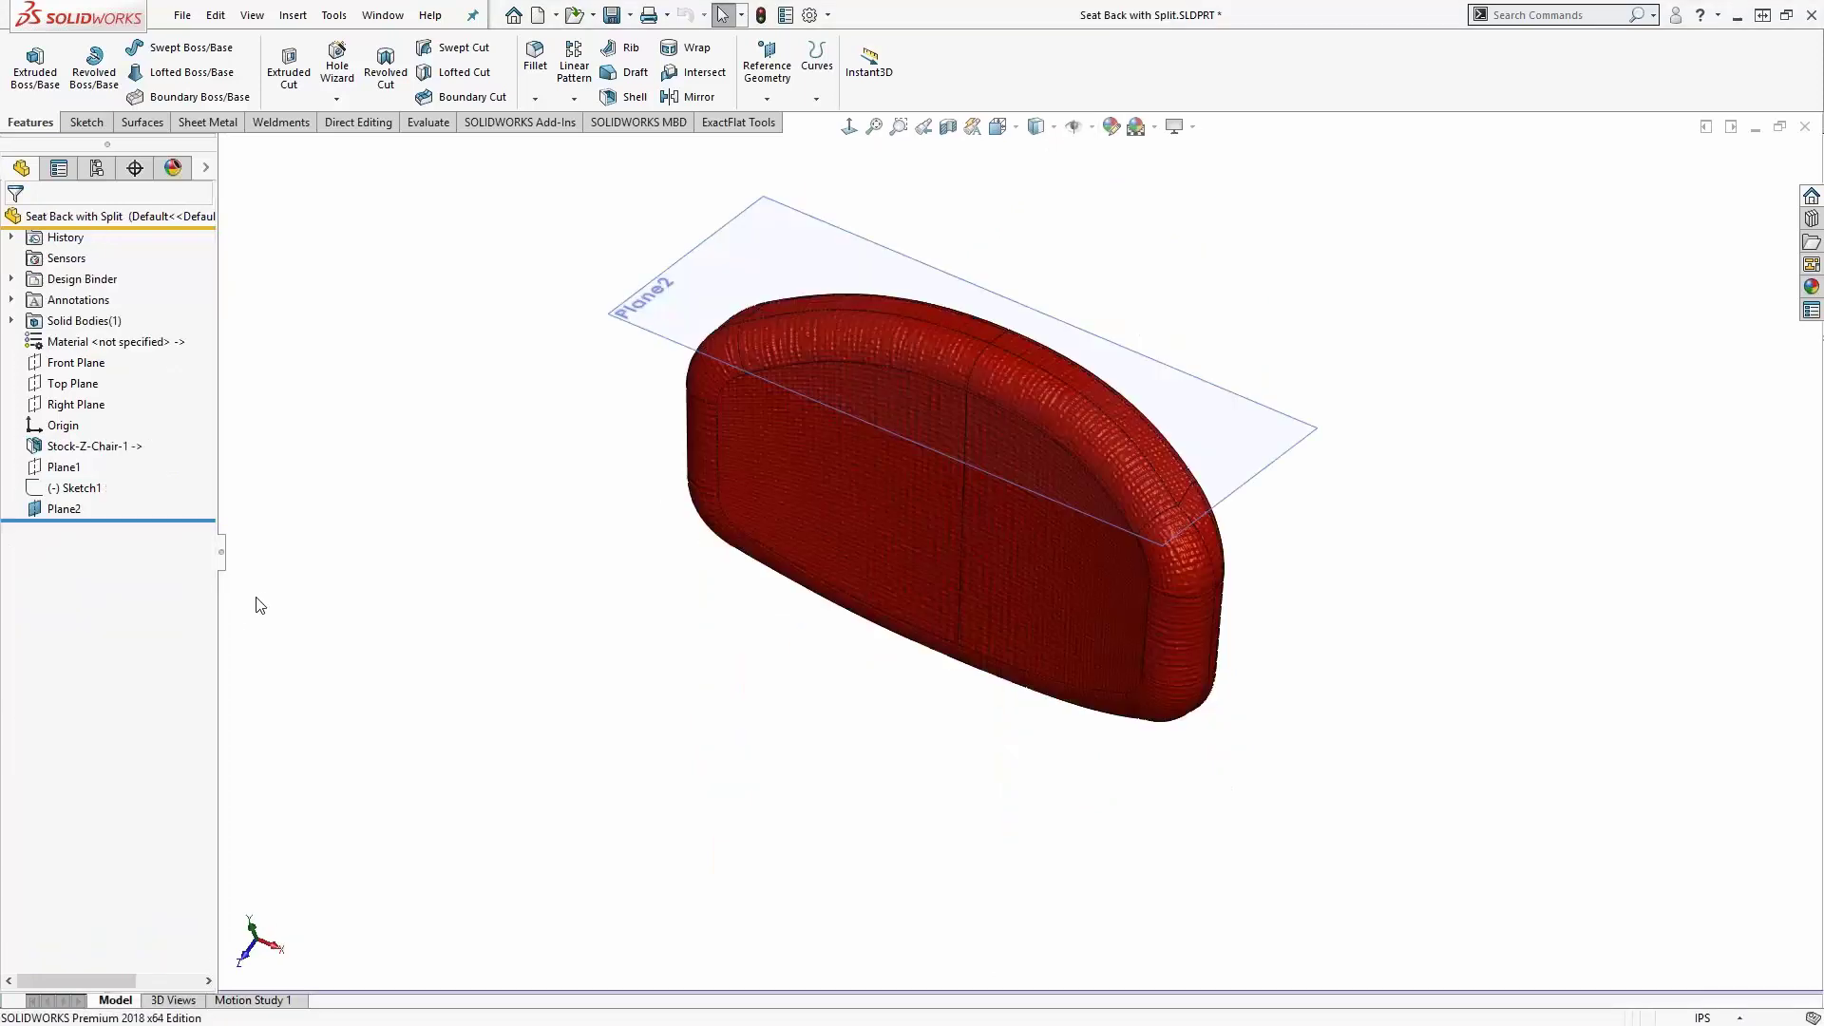
middle_click_drag(516, 684, 517, 599)
middle_click_drag(653, 537, 638, 502)
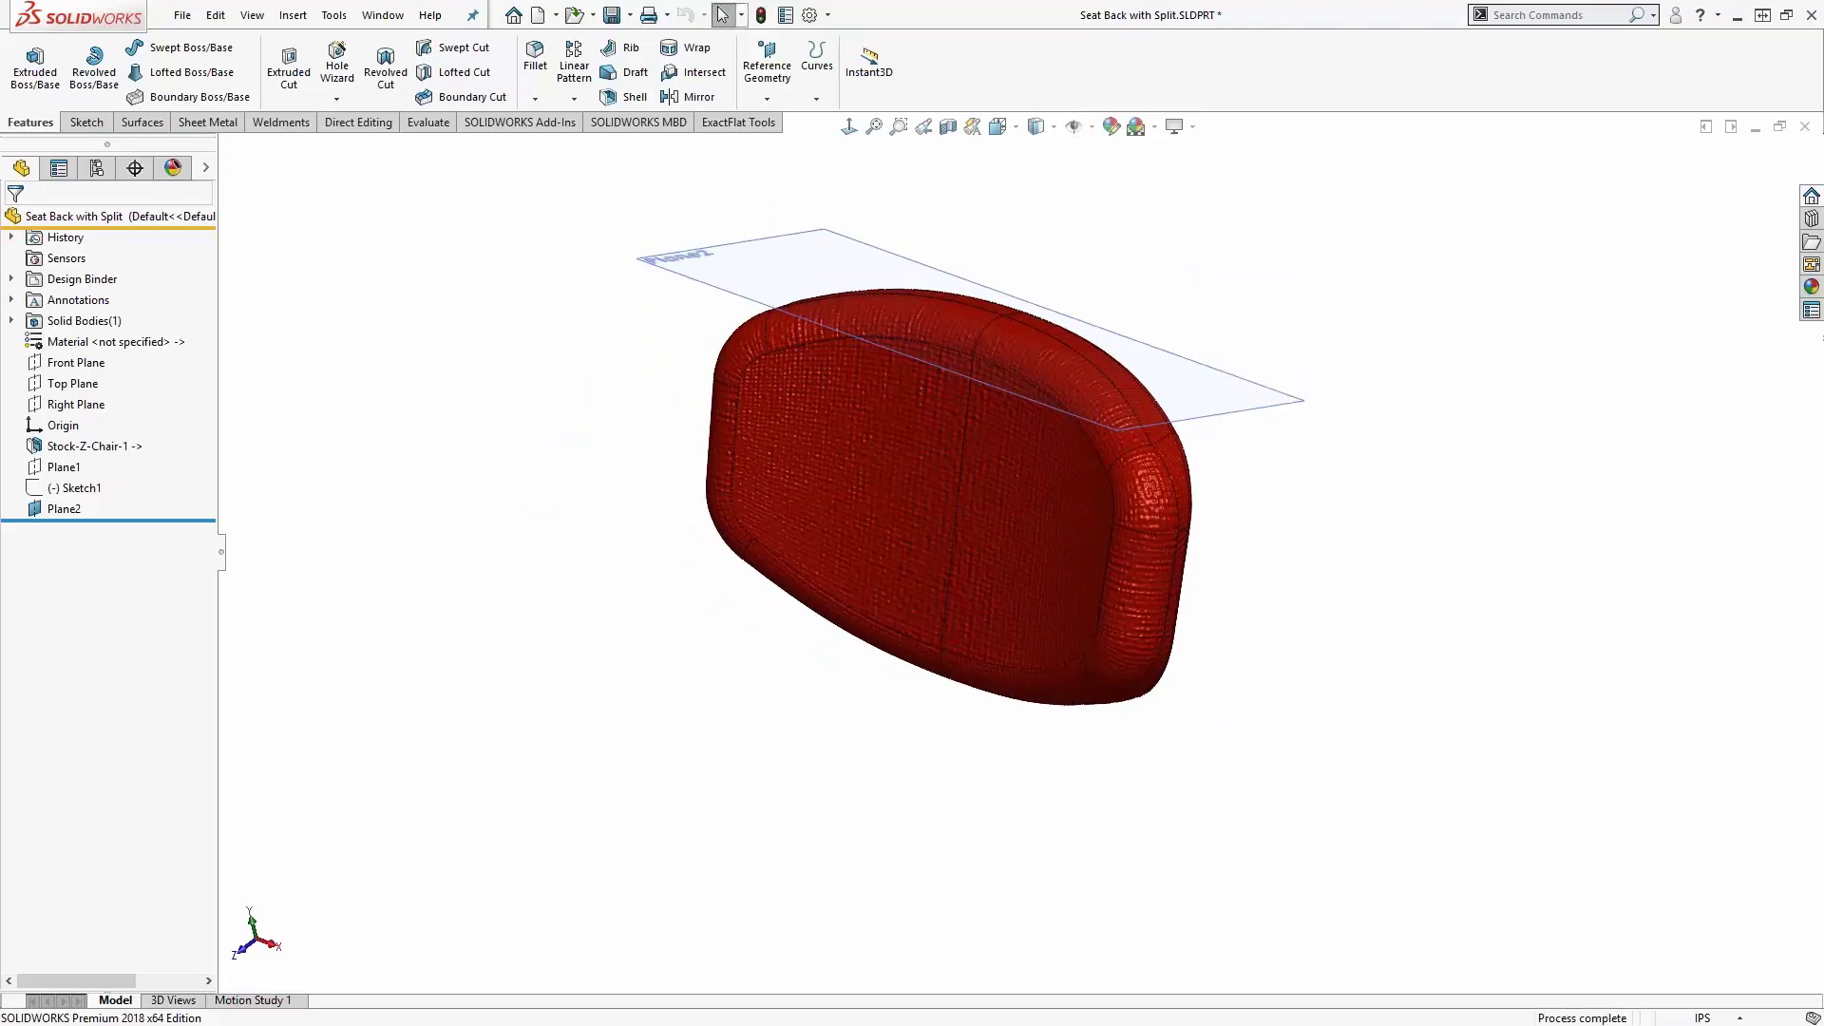
- Start a new sketch on Plane2 above the seat back cushion
left_click(737, 122)
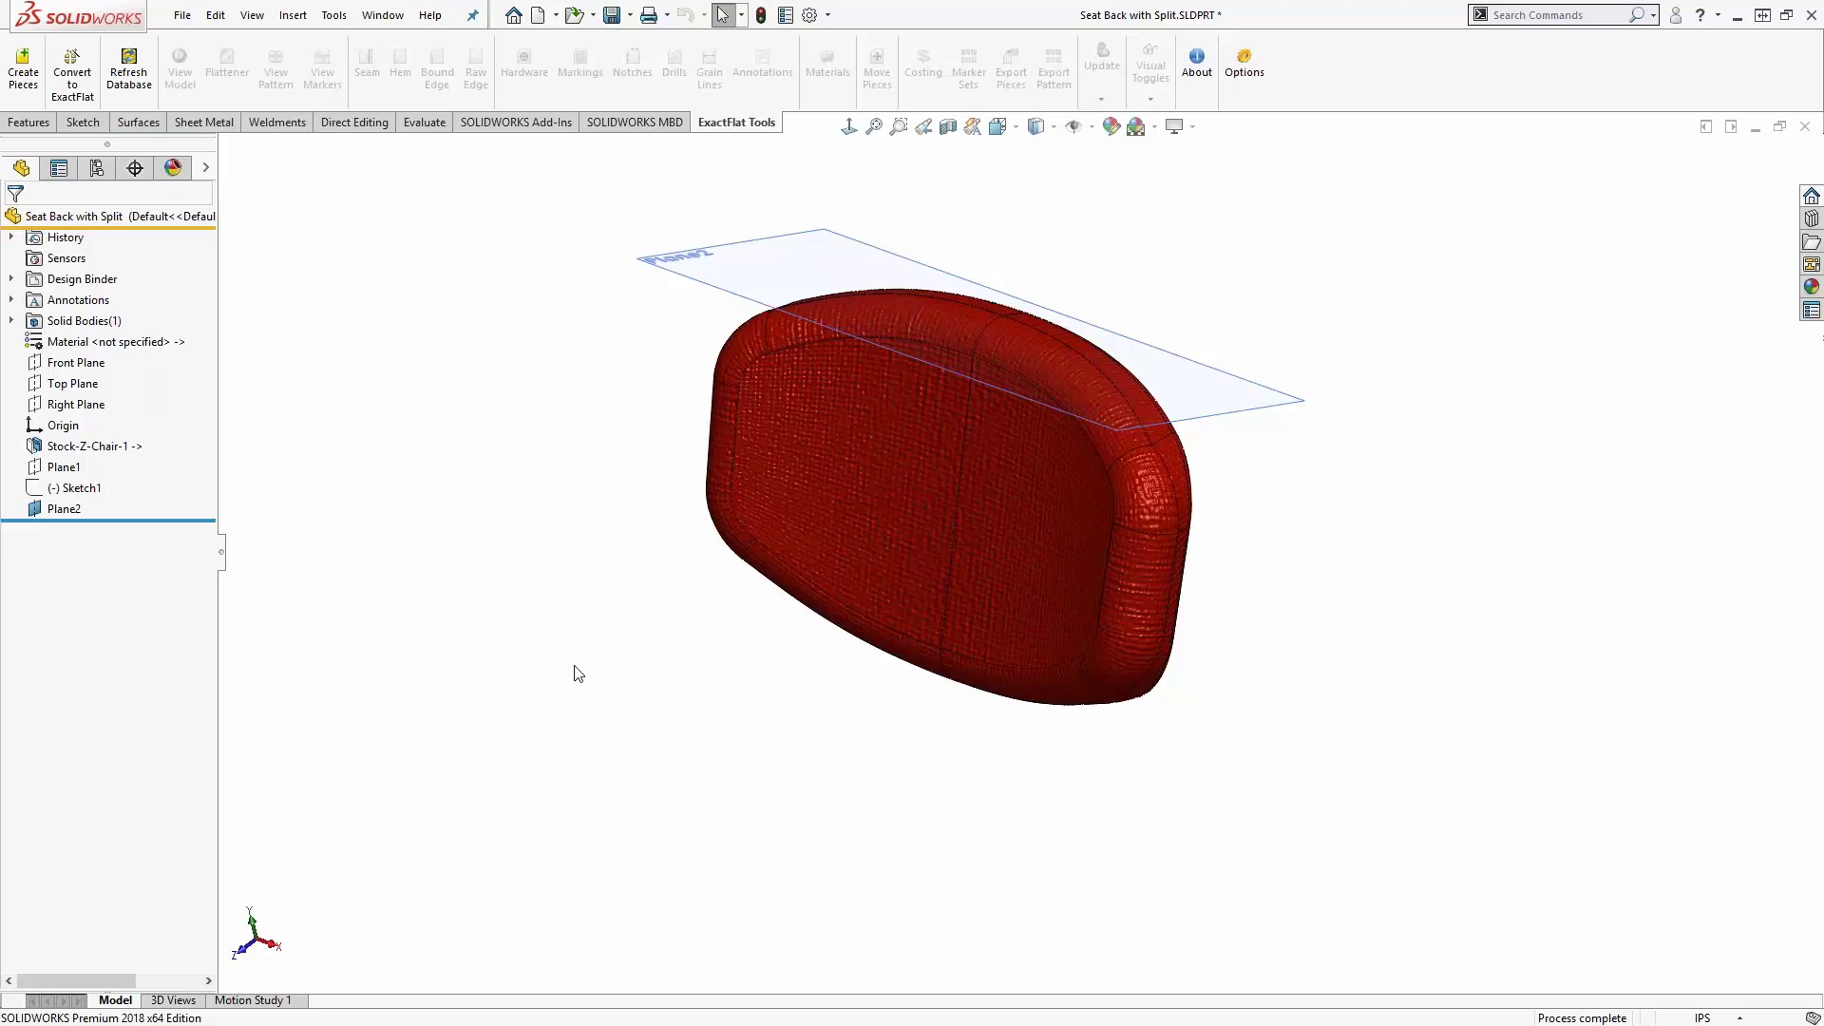
middle_click_drag(1140, 513, 928, 415)
left_click(917, 399)
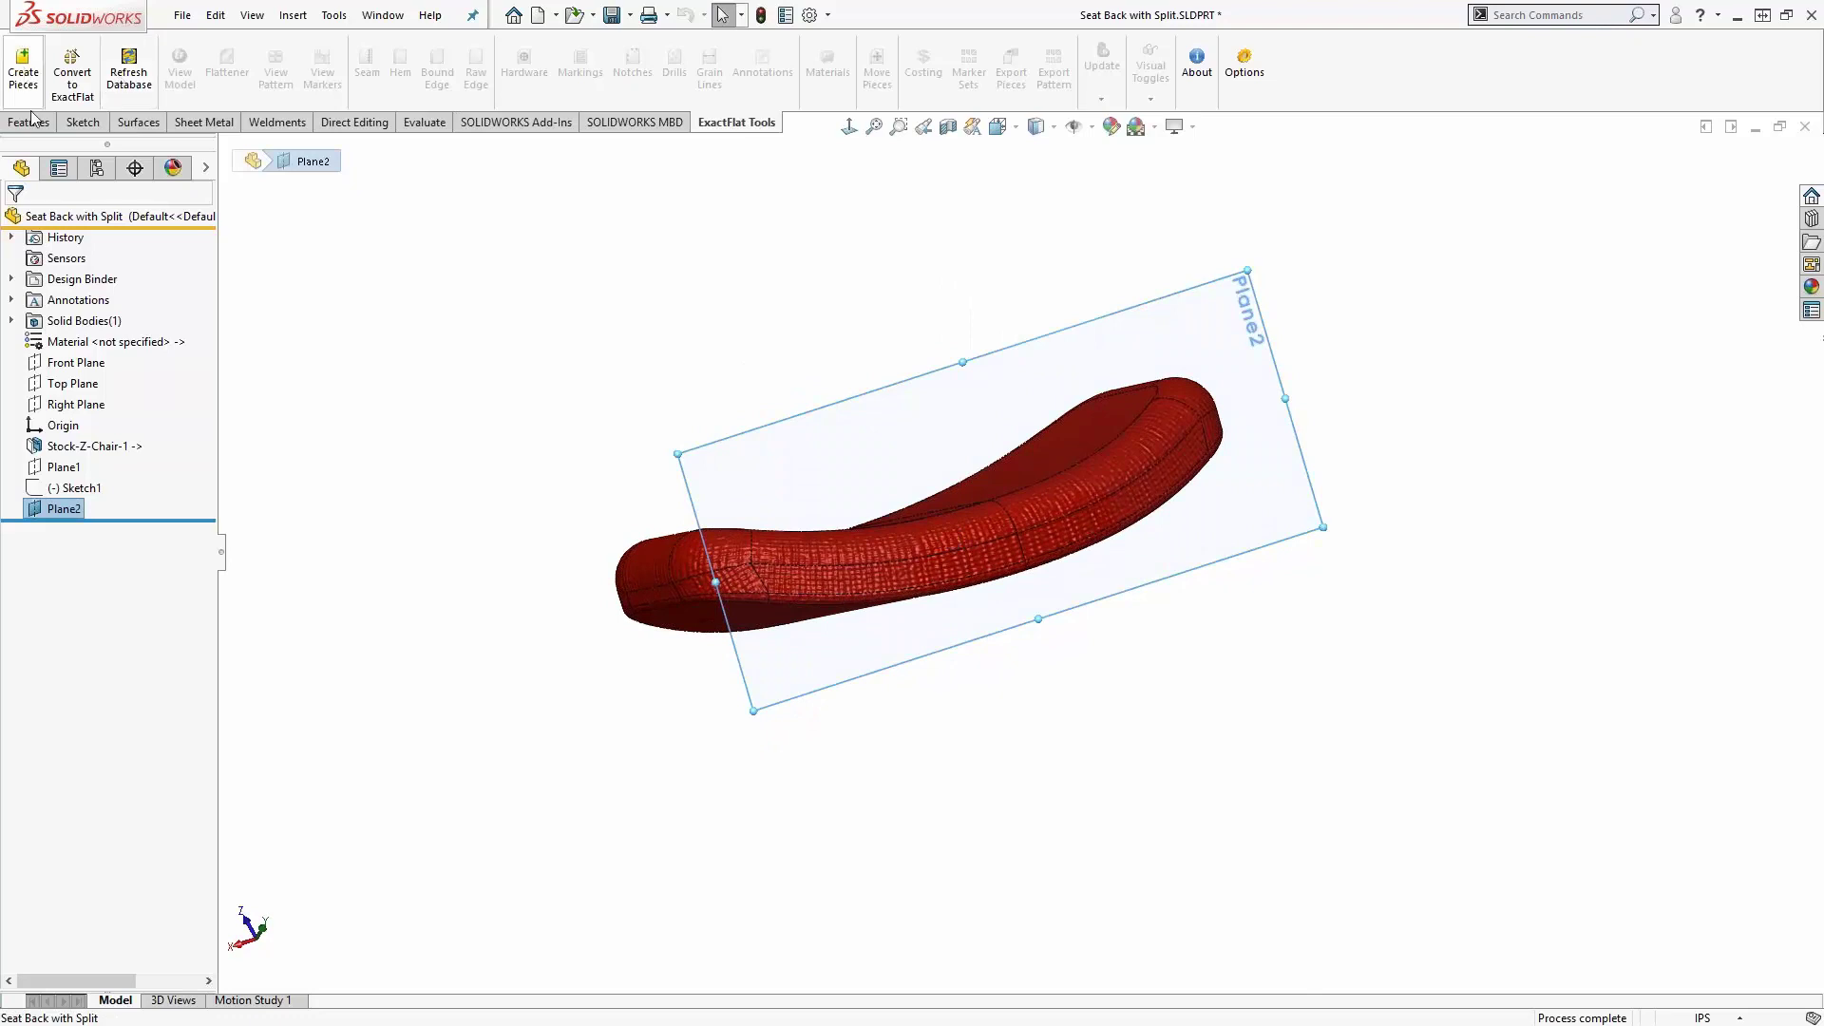
left_click(83, 121)
left_click(31, 88)
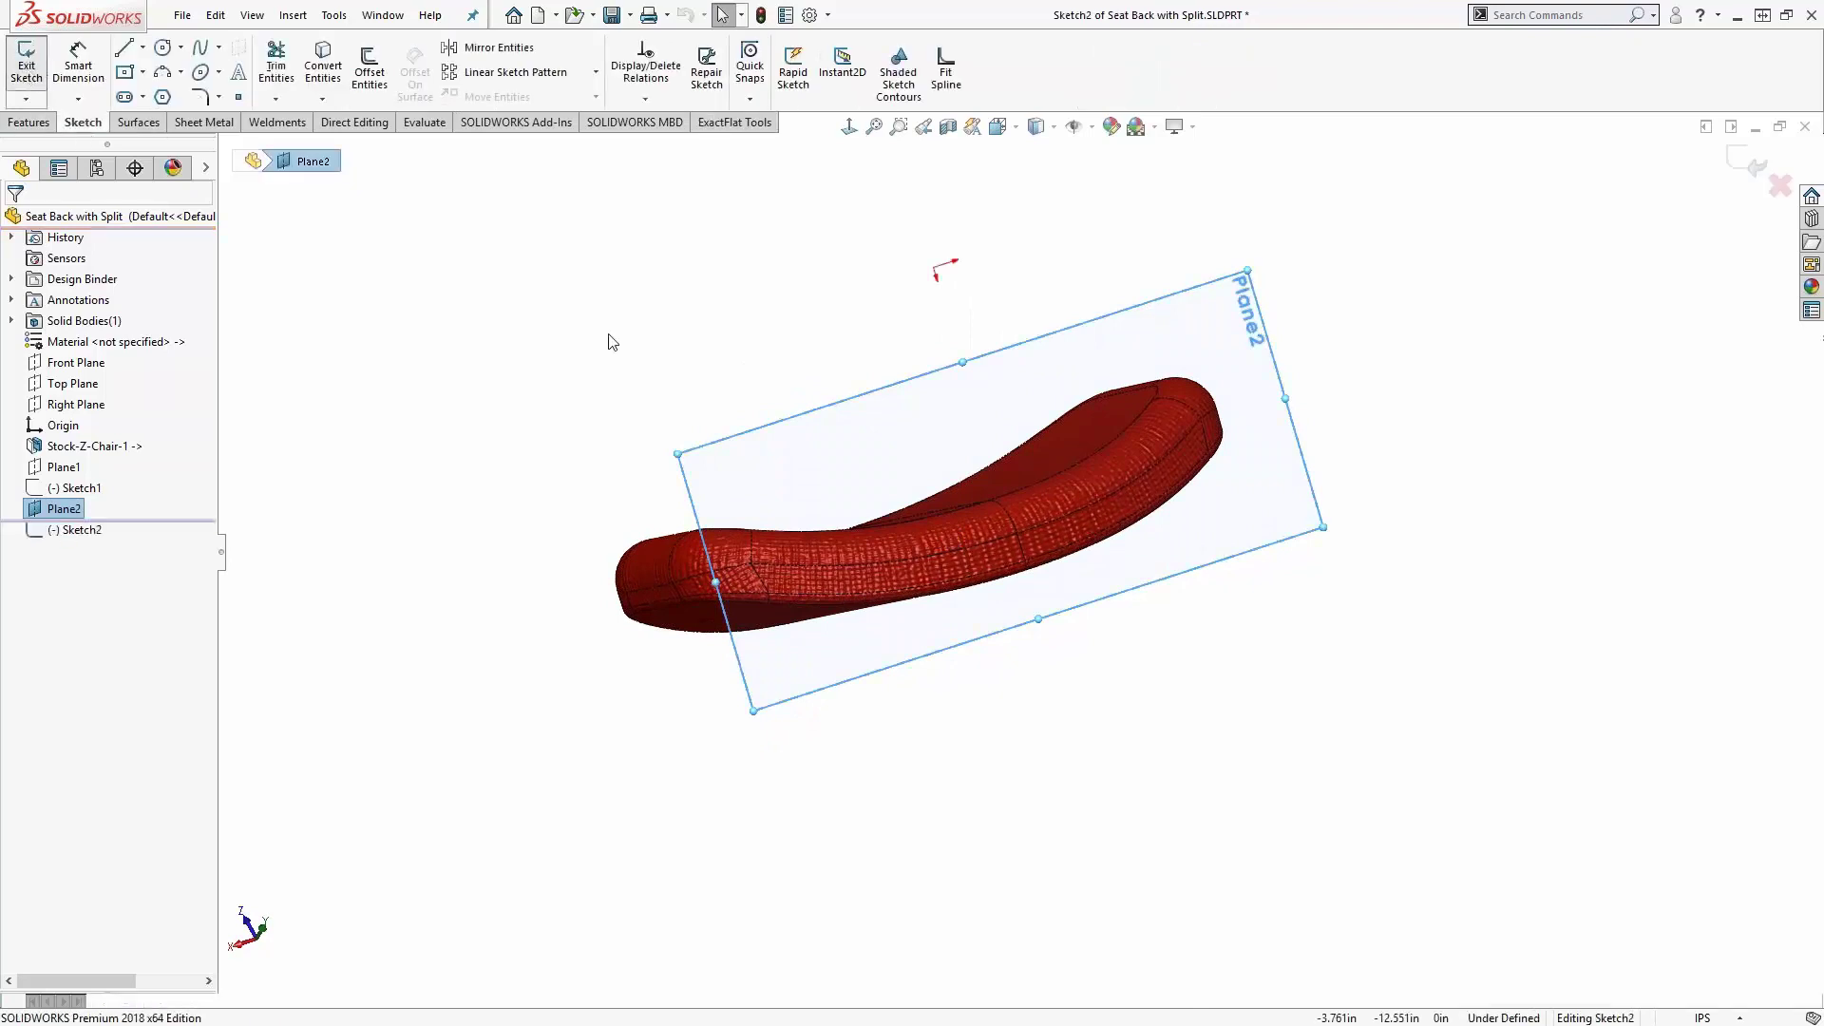
- Offset the two connected center seam edges along the seat back's top by 0.375 in
left_click(863, 564)
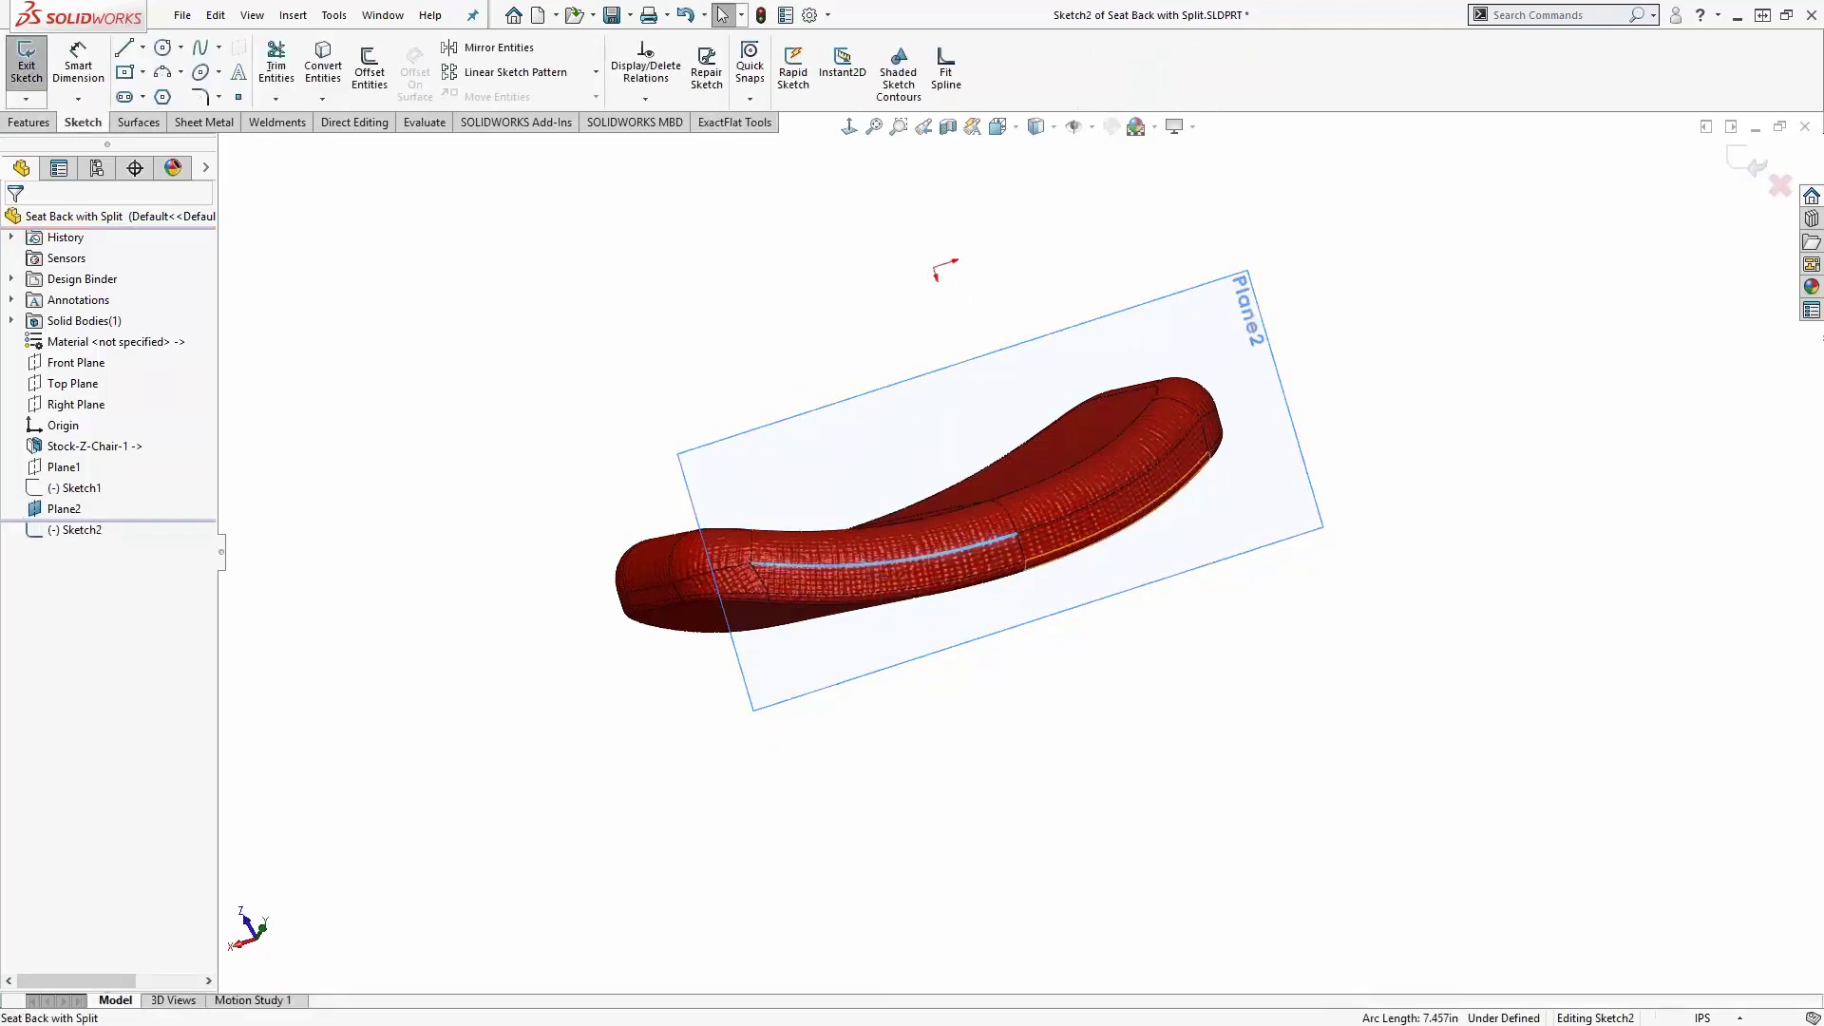
left_click(1054, 521, "ctrl")
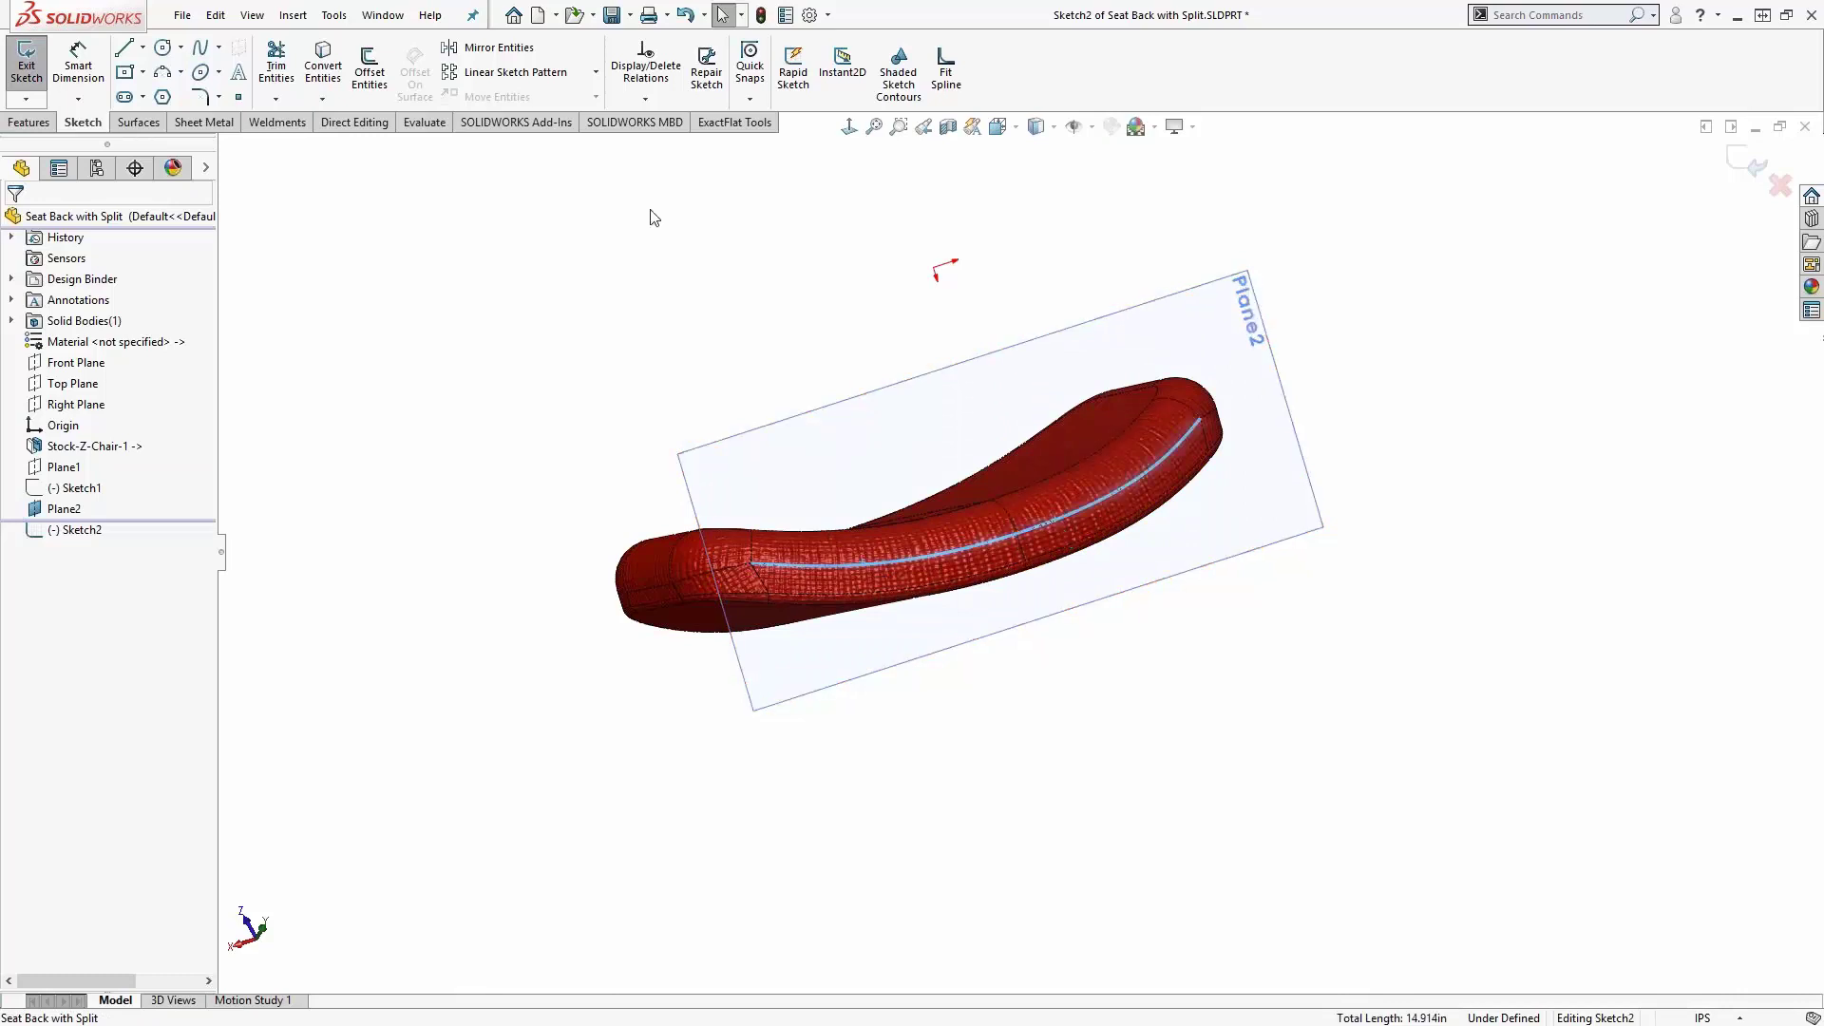
left_click(369, 71)
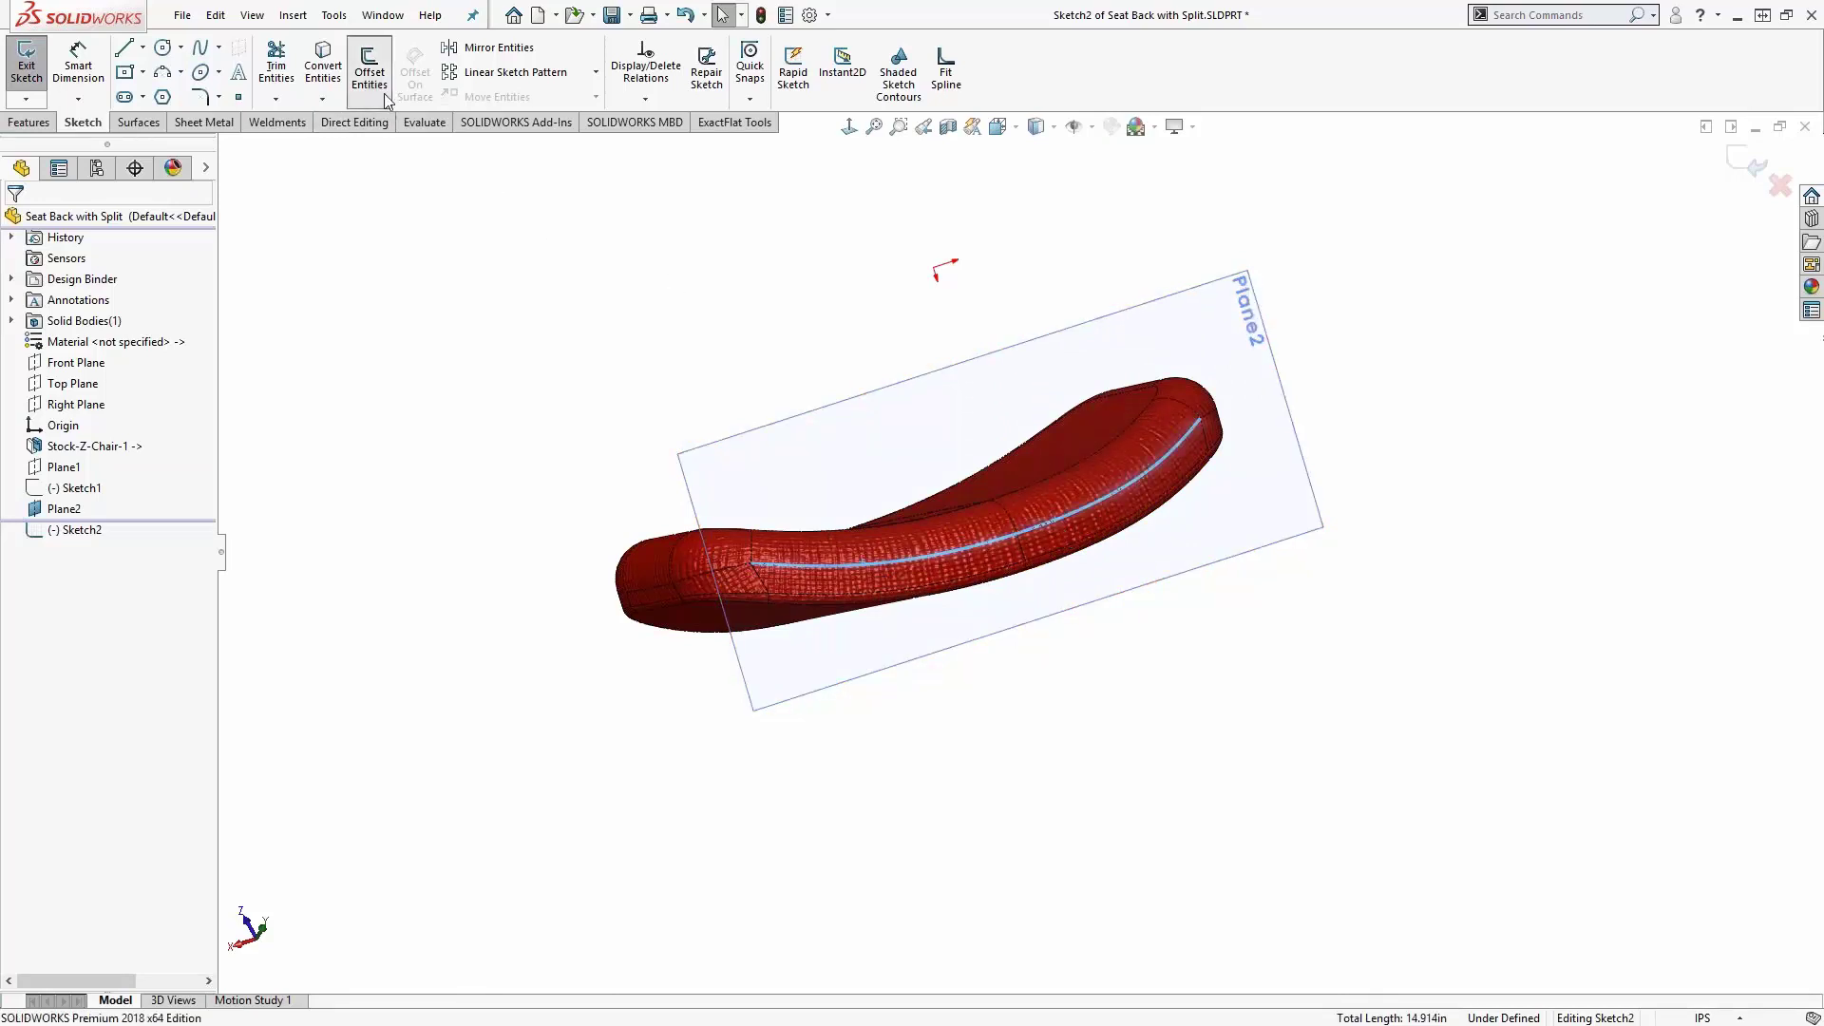
type(".")
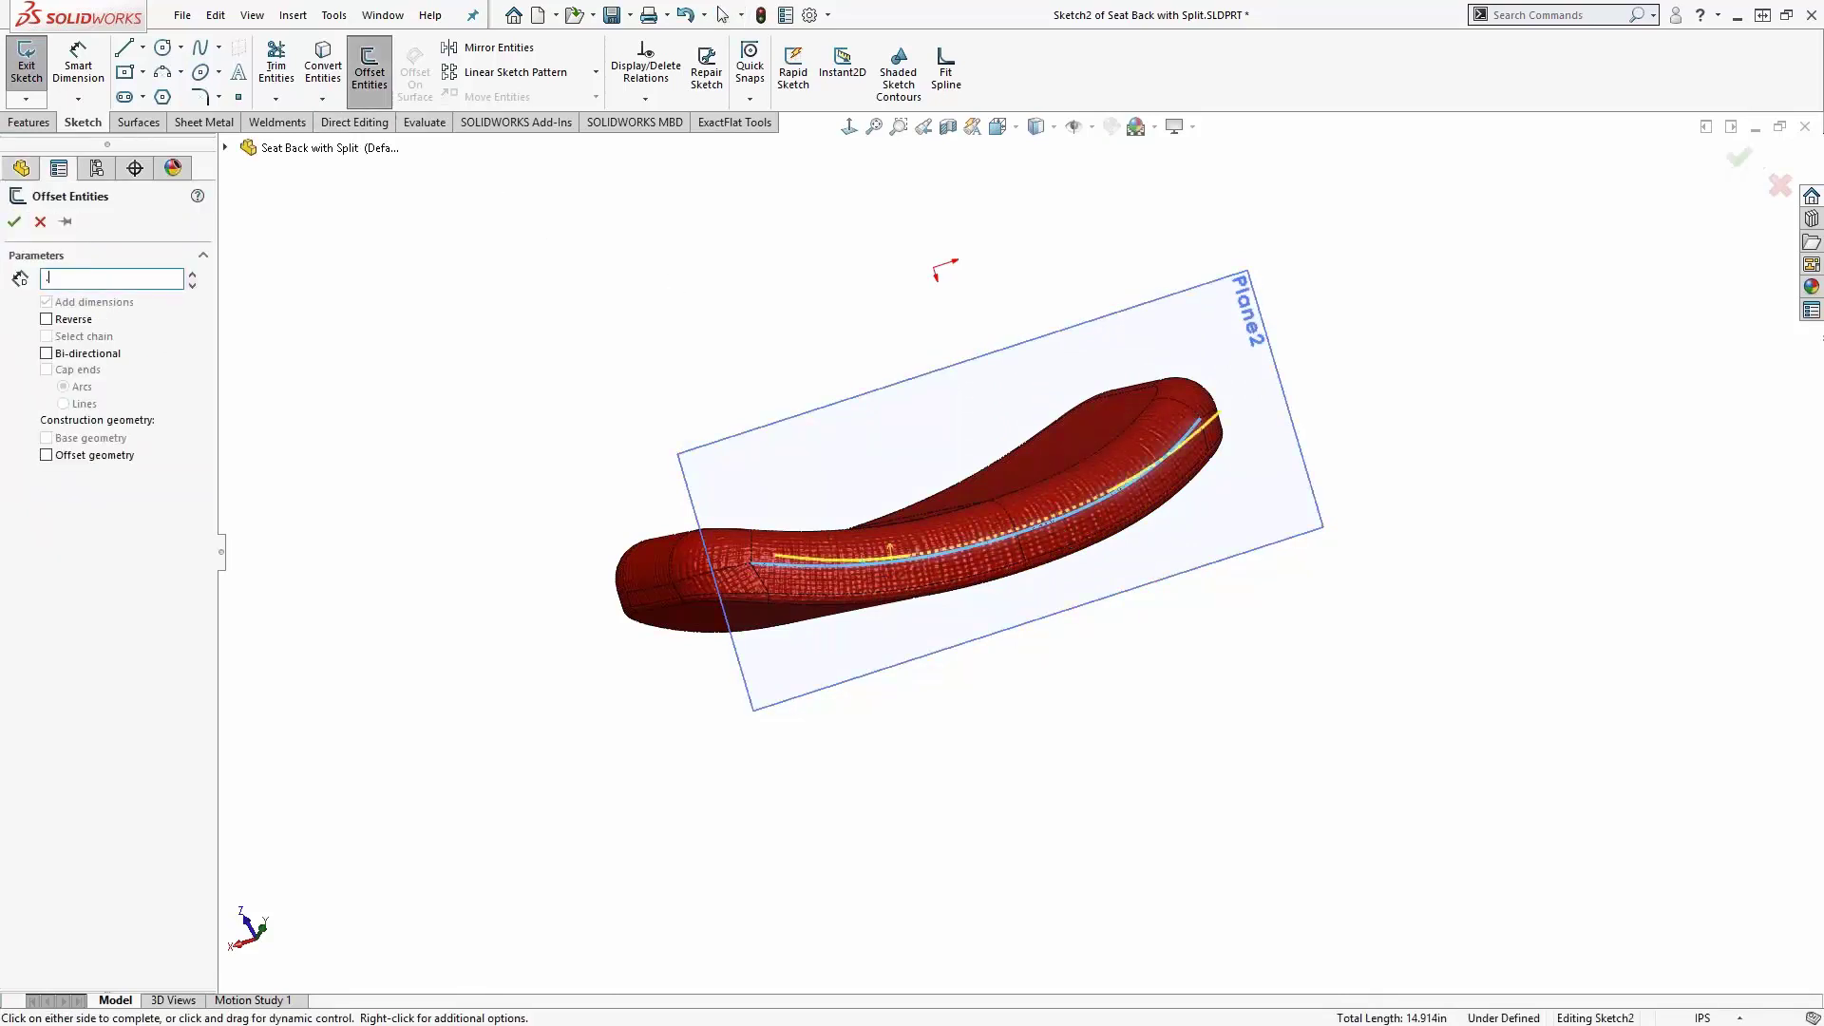
type("375")
key("Return")
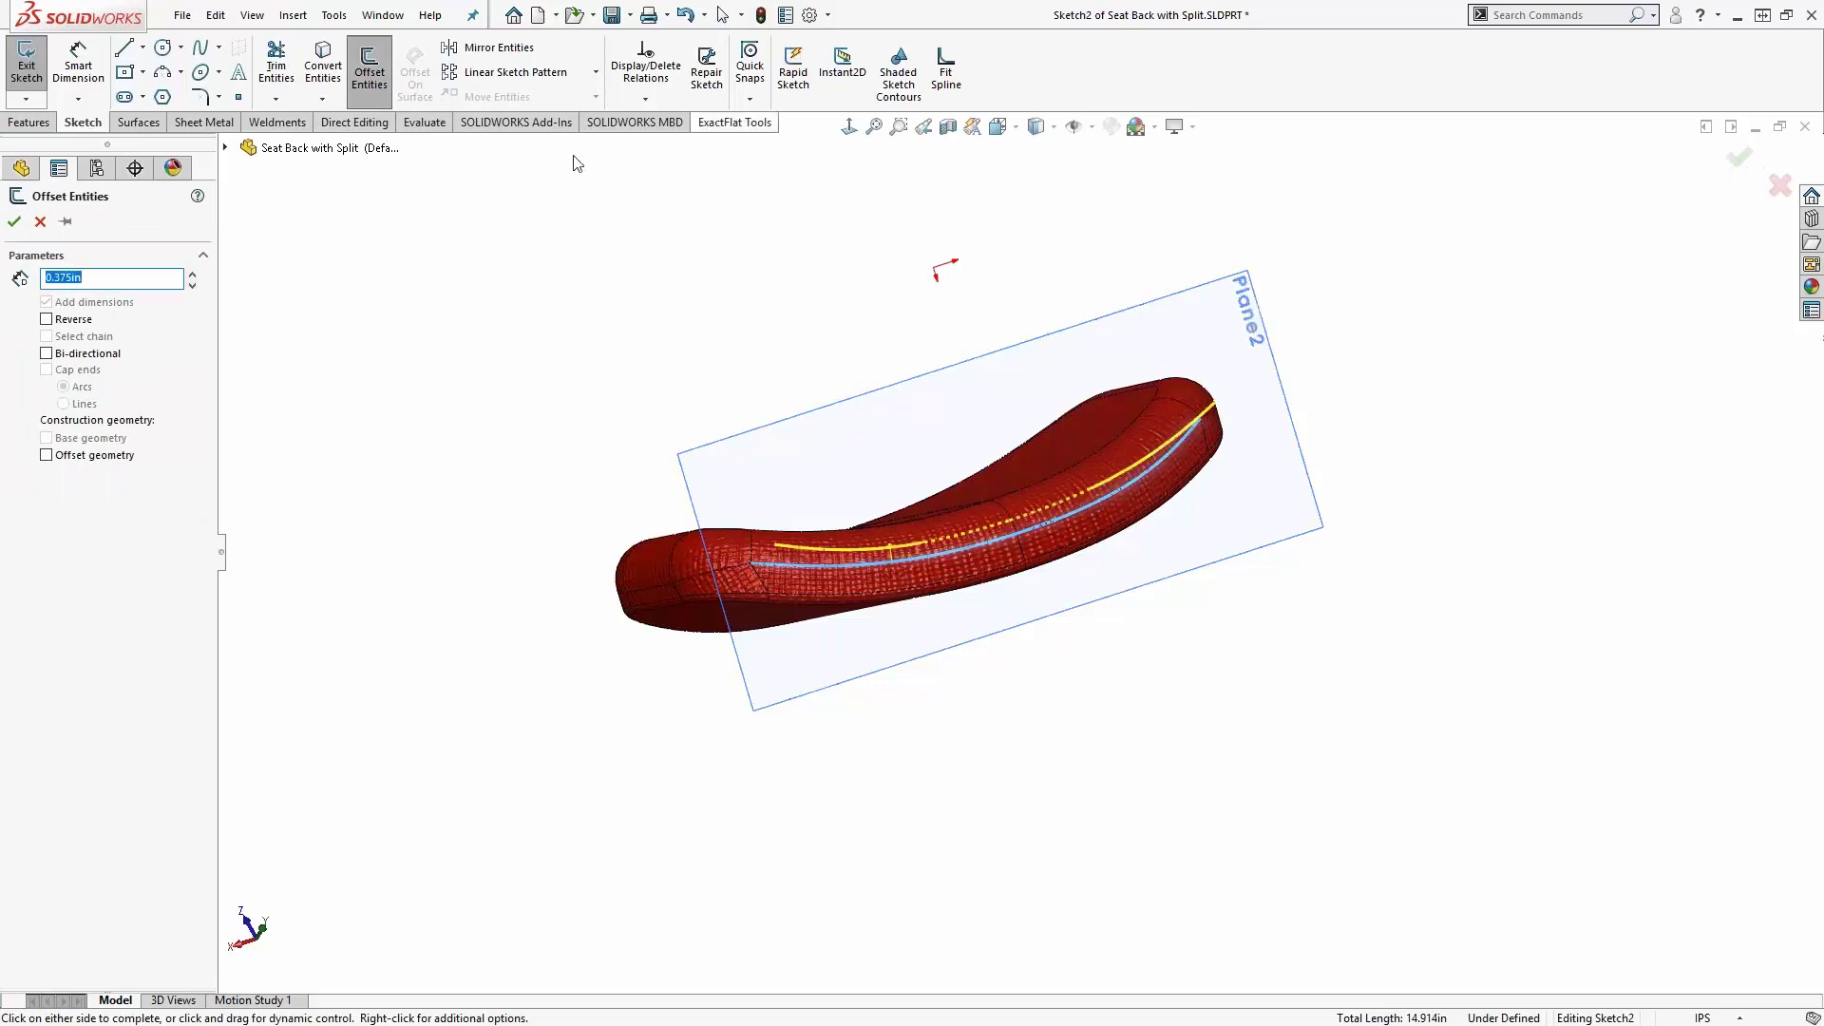
left_click(14, 221)
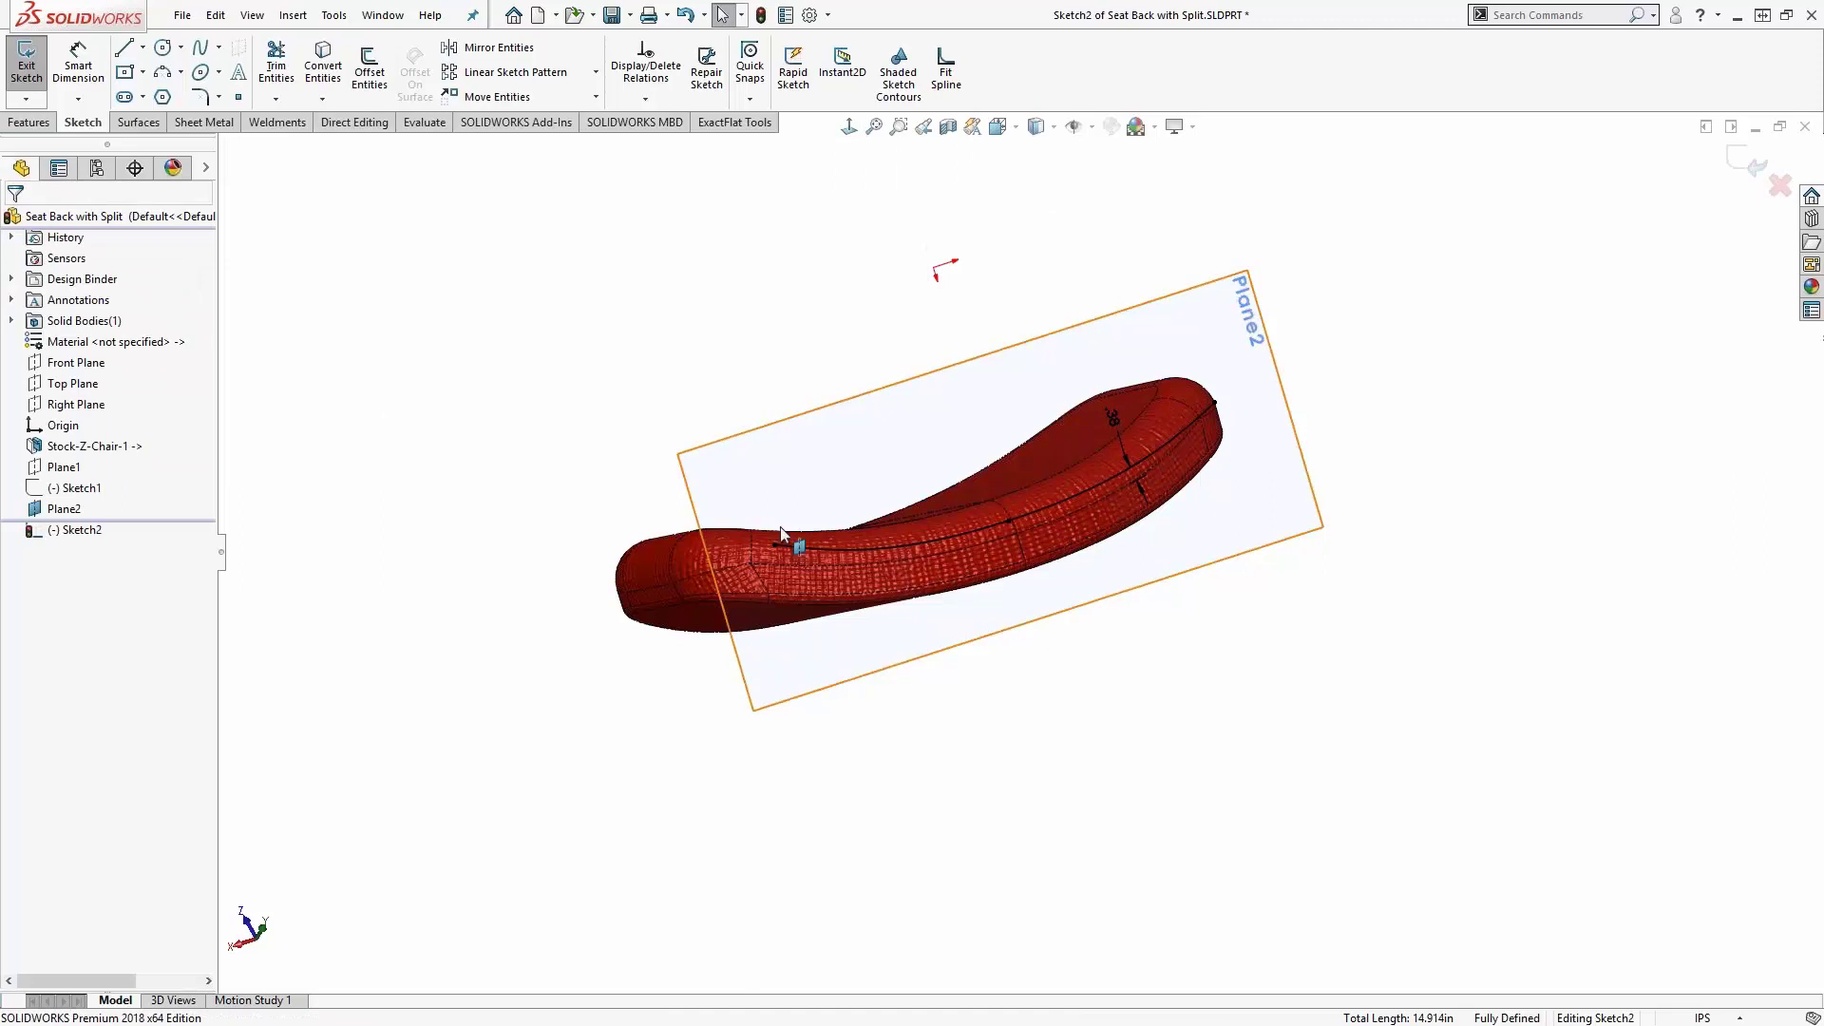
- Extend both ends of the offset curve beyond the ends of the seat back
left_click_drag(689, 580, 643, 526)
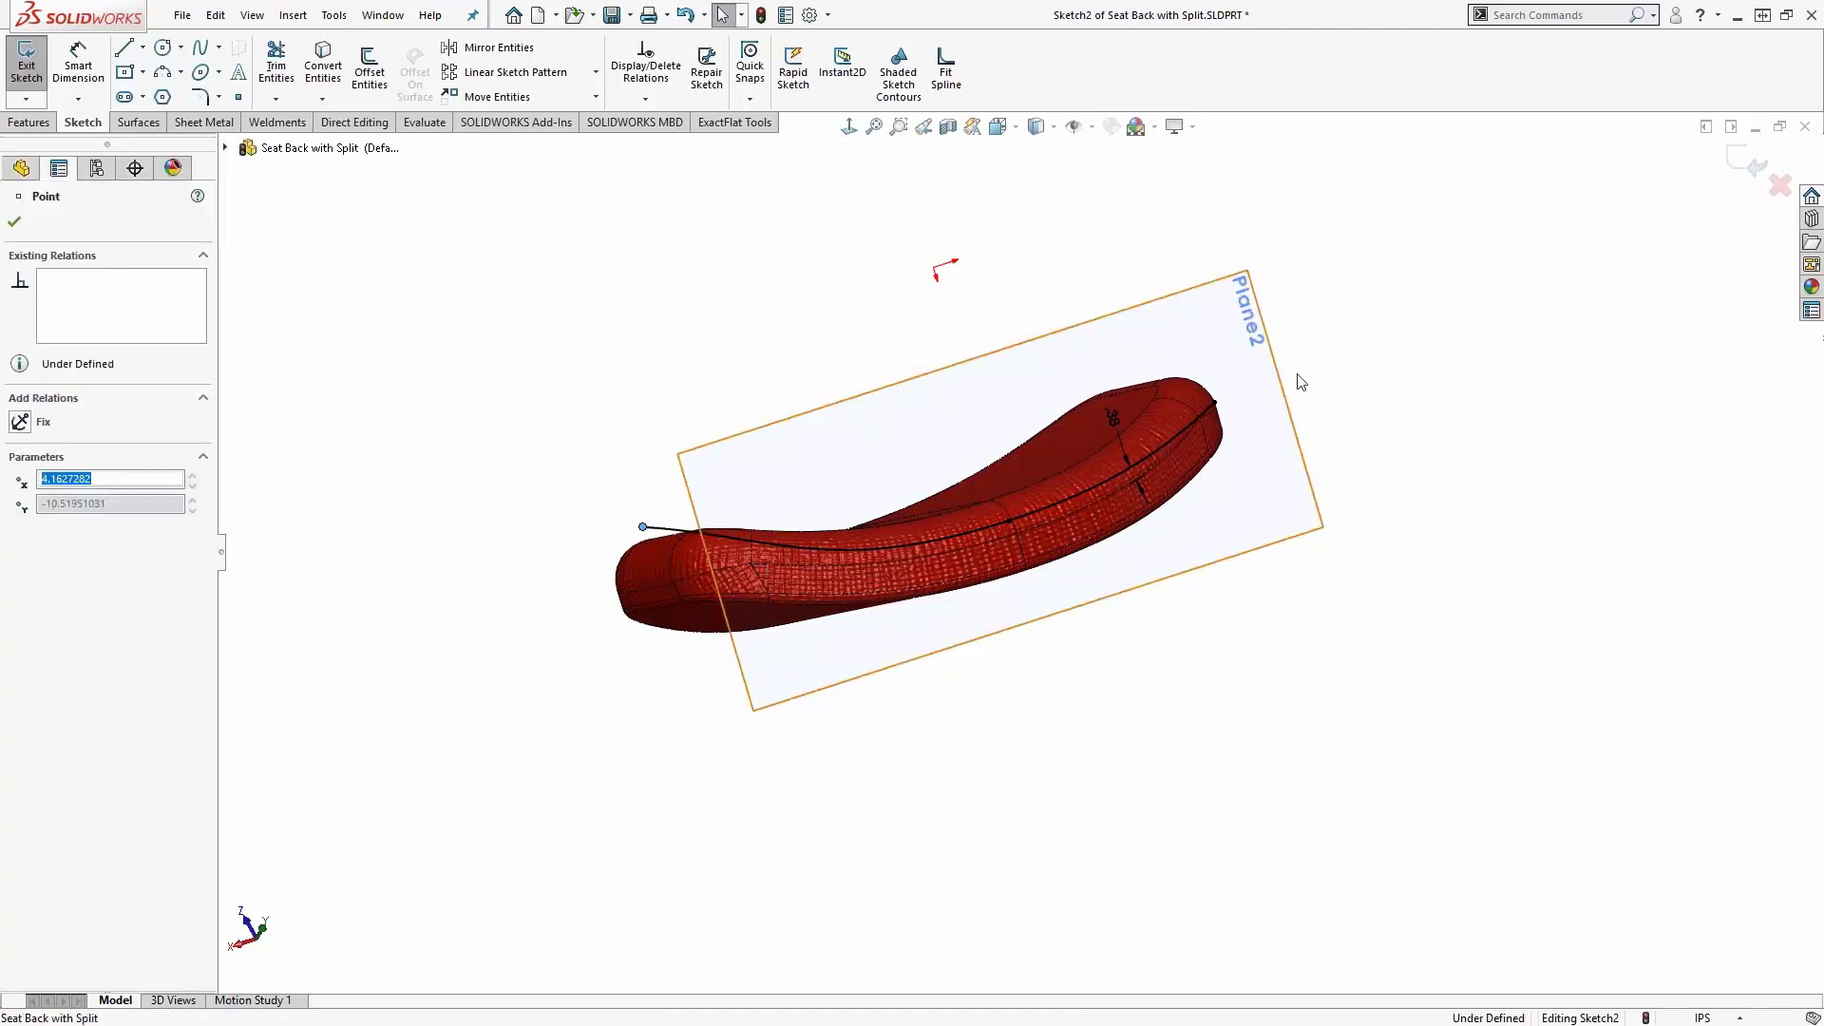
mouse_move(1218, 408)
left_mouse_down()
mouse_move(1291, 351)
mouse_move(1283, 337)
left_mouse_up()
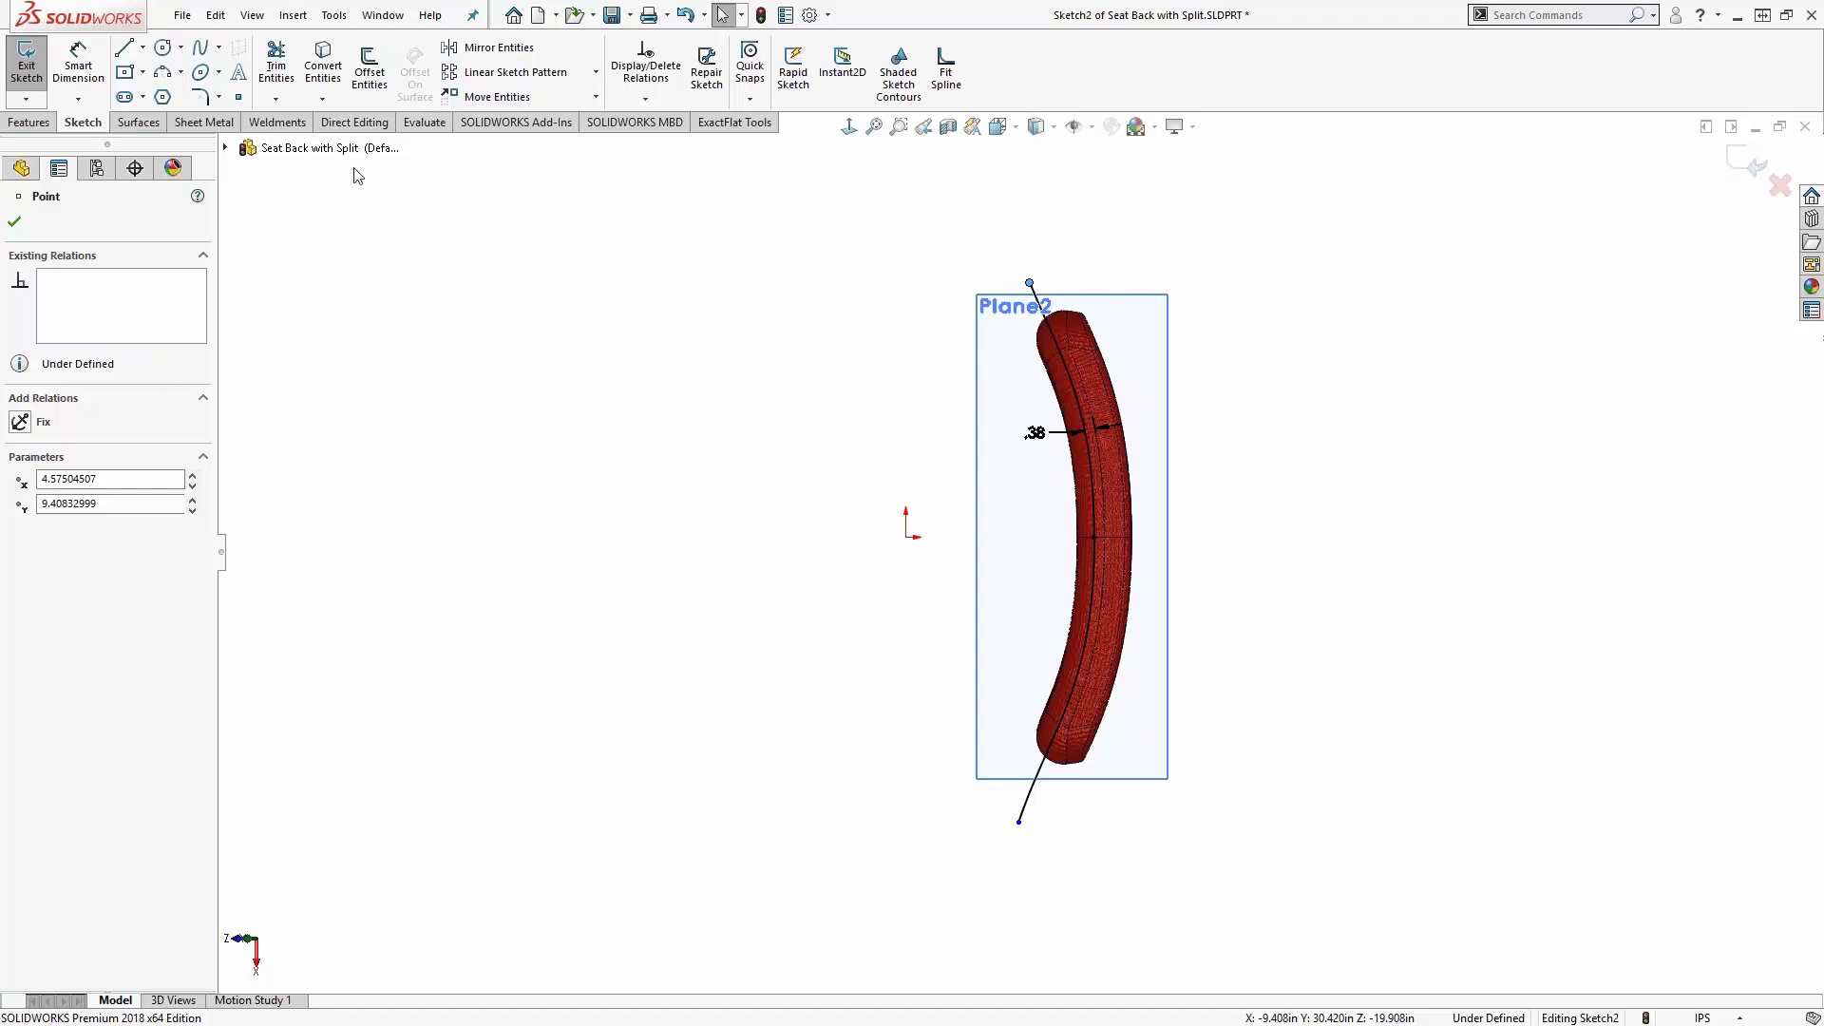
- Start a projection Split Line with the current sketch and select the front-side rim faces around the first end of the seat back
left_click(29, 120)
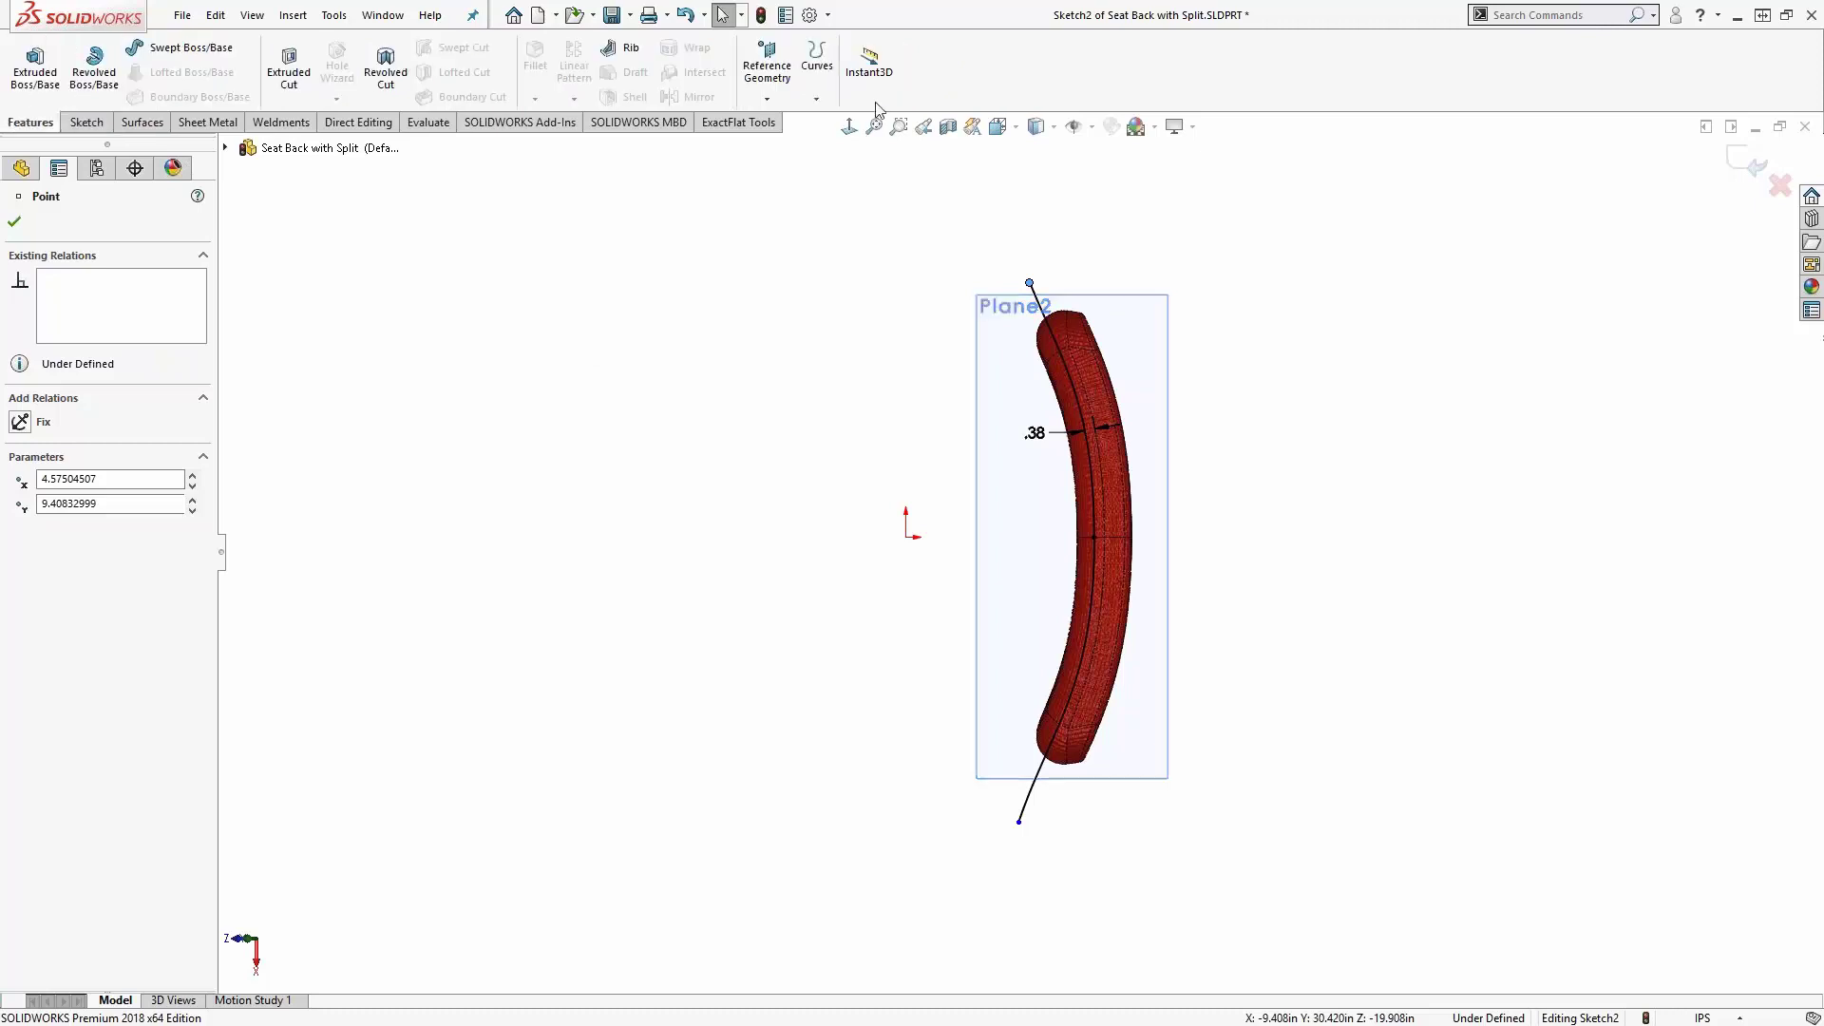
left_click(819, 74)
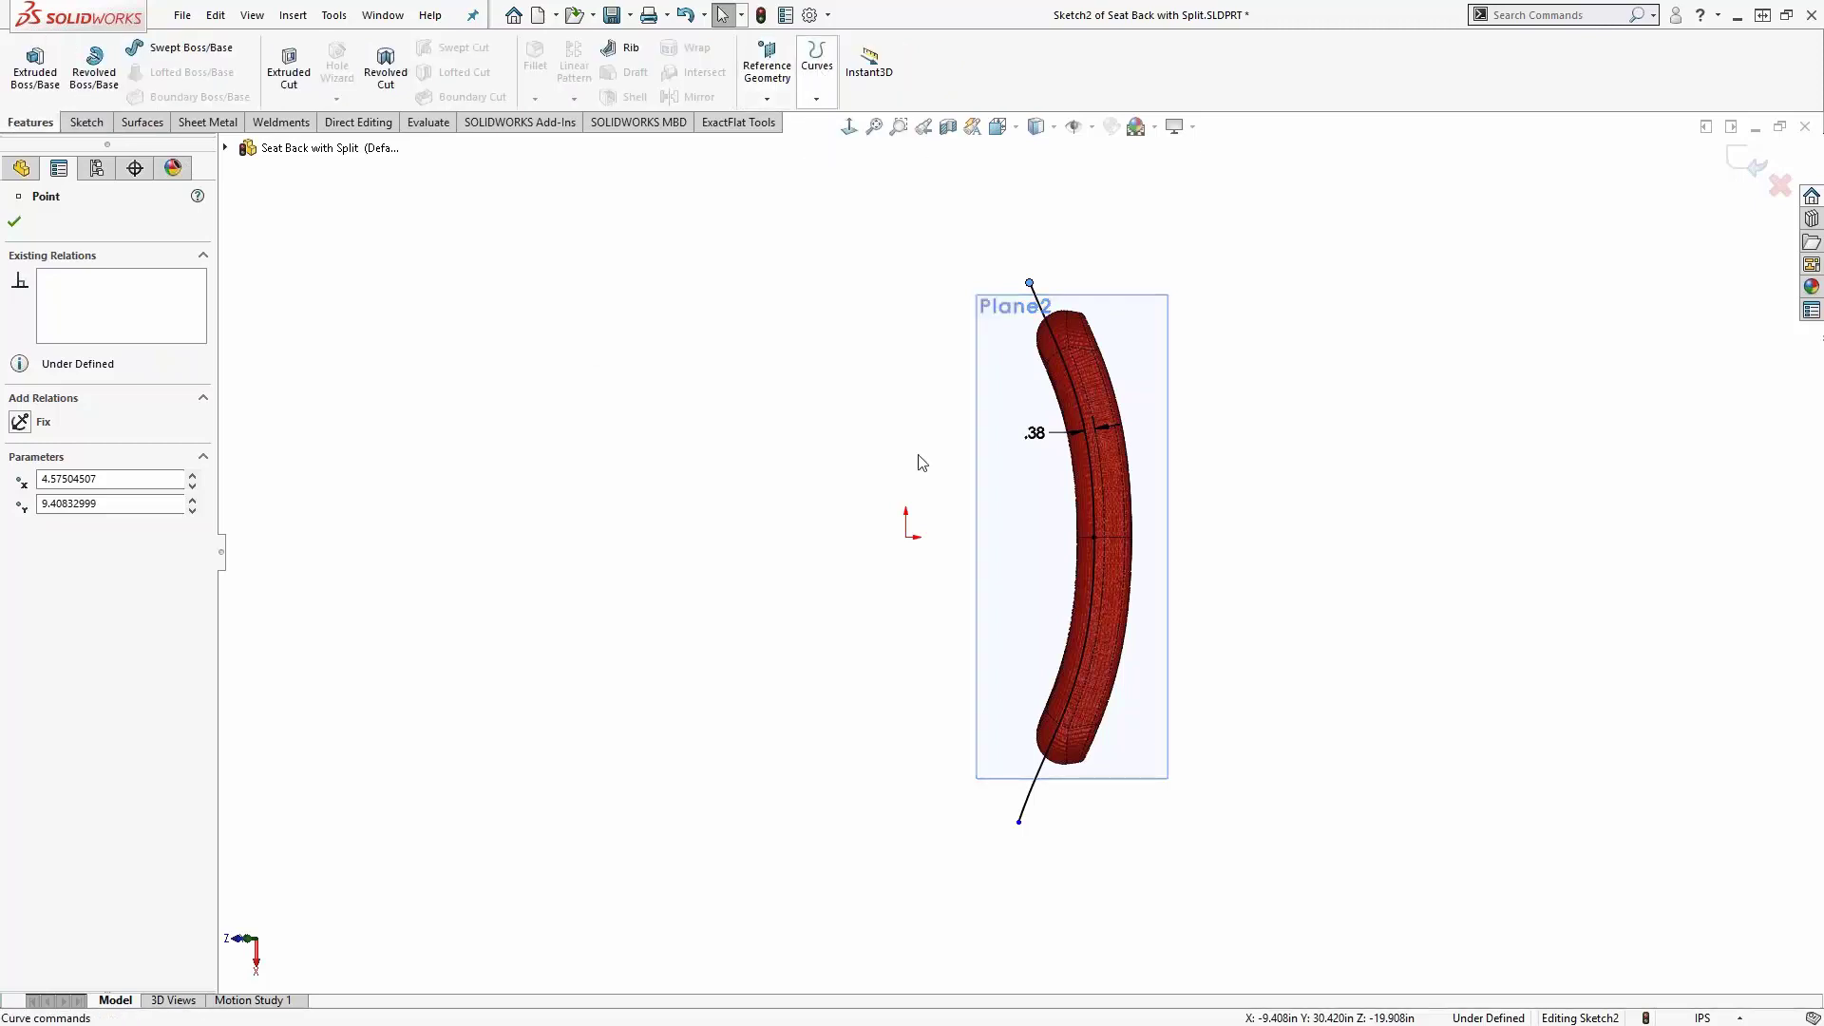
left_click(860, 127)
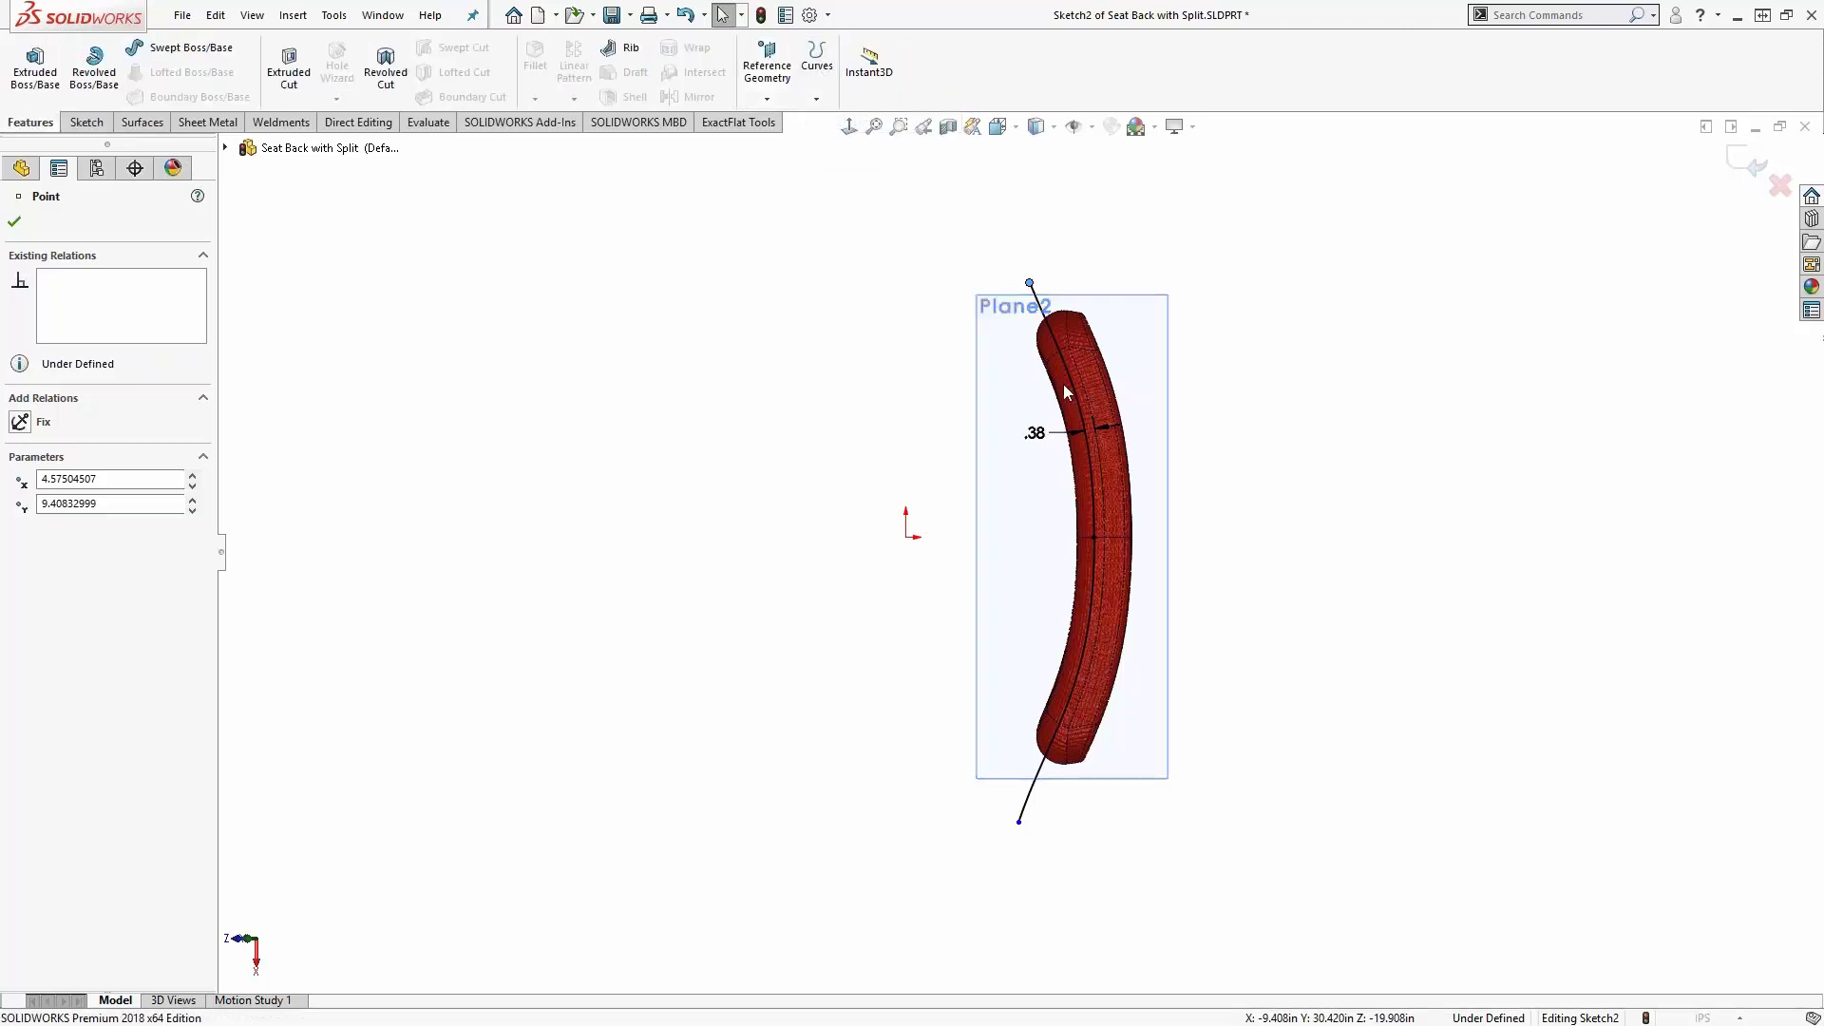
middle_click_drag(1045, 492, 1140, 492)
scroll(1140, 492, "up", 5)
scroll(1139, 492, "up", 2)
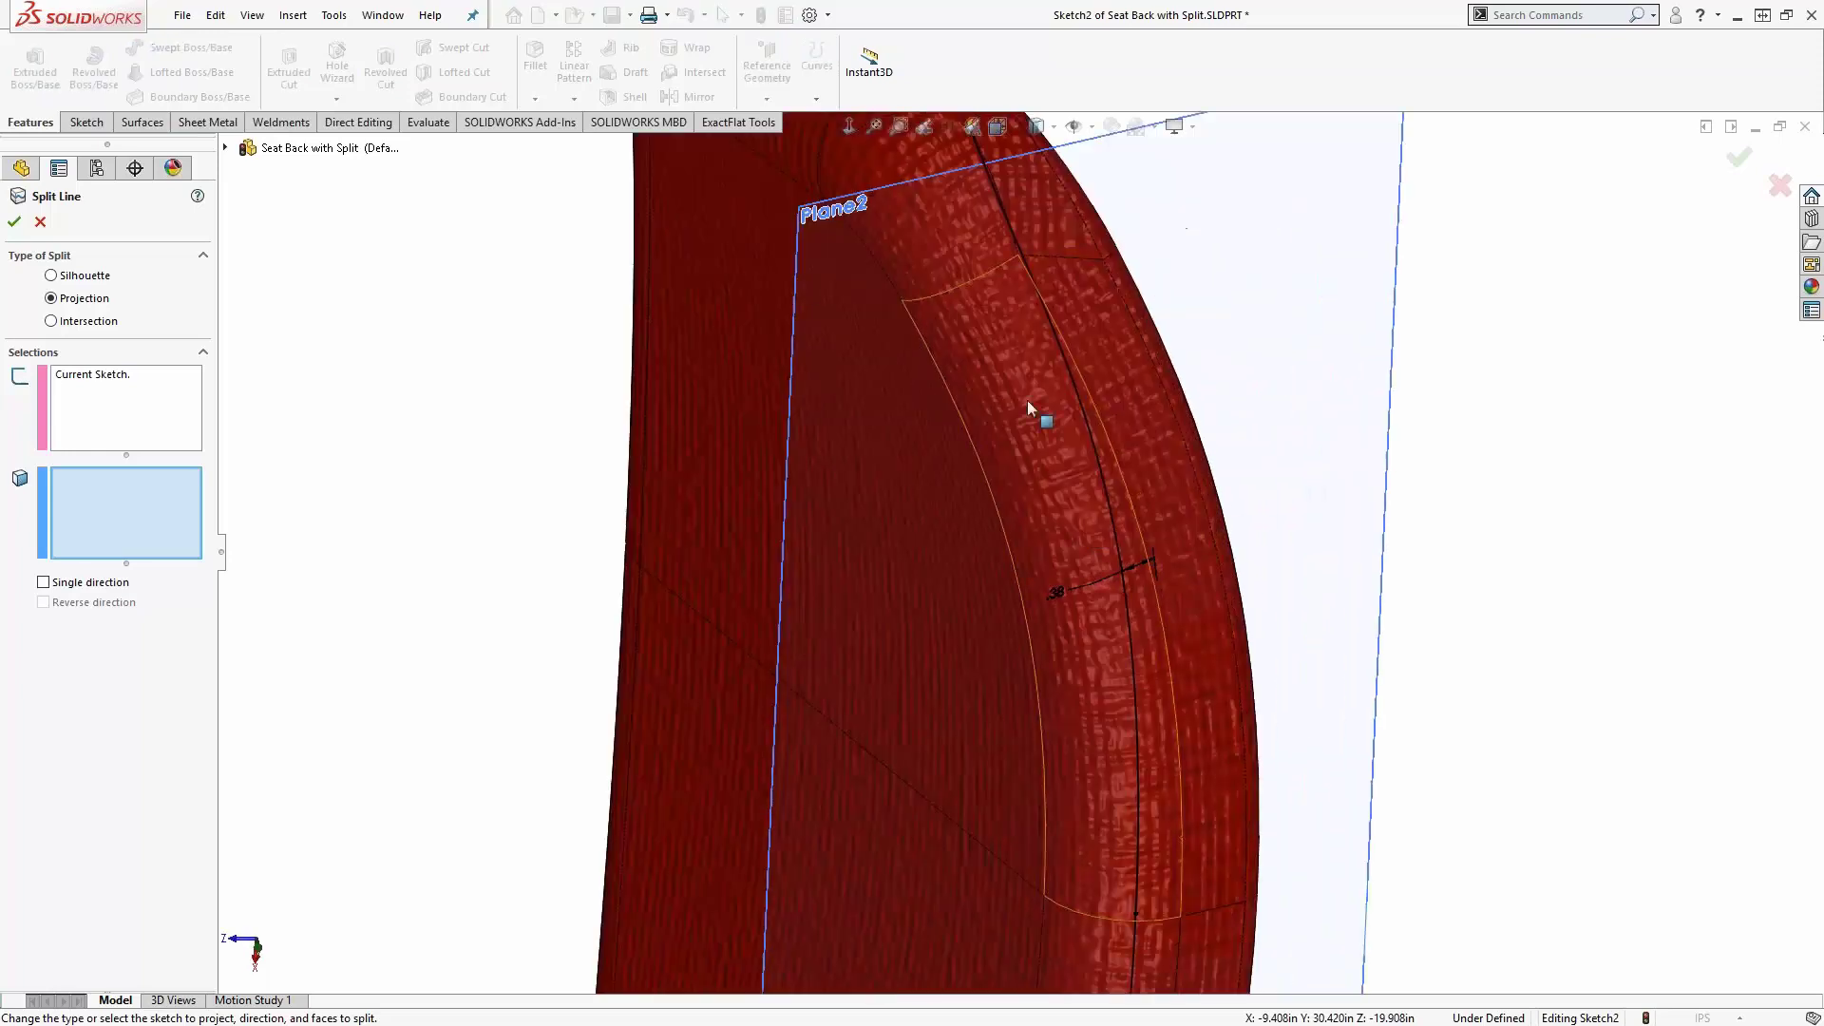
left_click(1050, 465)
left_click(912, 209)
scroll(902, 322, "down", 4)
left_click(881, 298)
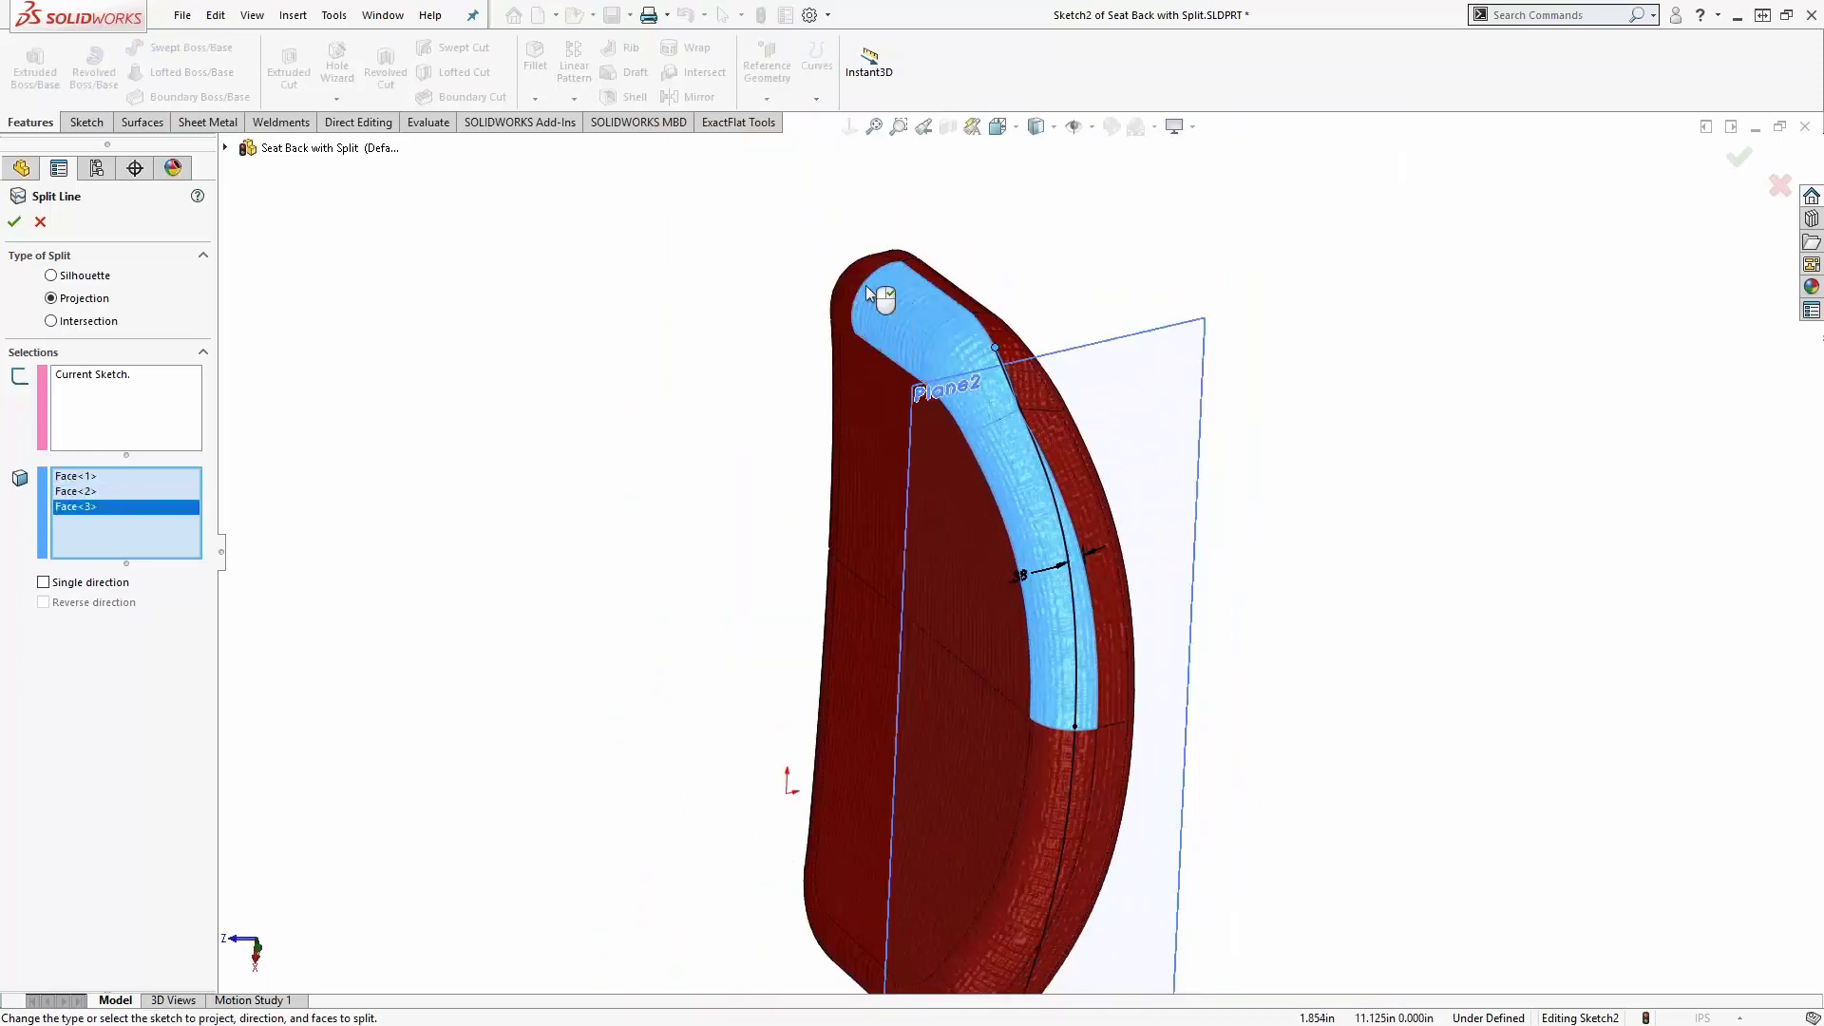
left_click(853, 279)
- Add the remaining front-side rim faces around the cushion and create the projected split line
middle_click_drag(852, 280, 817, 360)
left_click(684, 326)
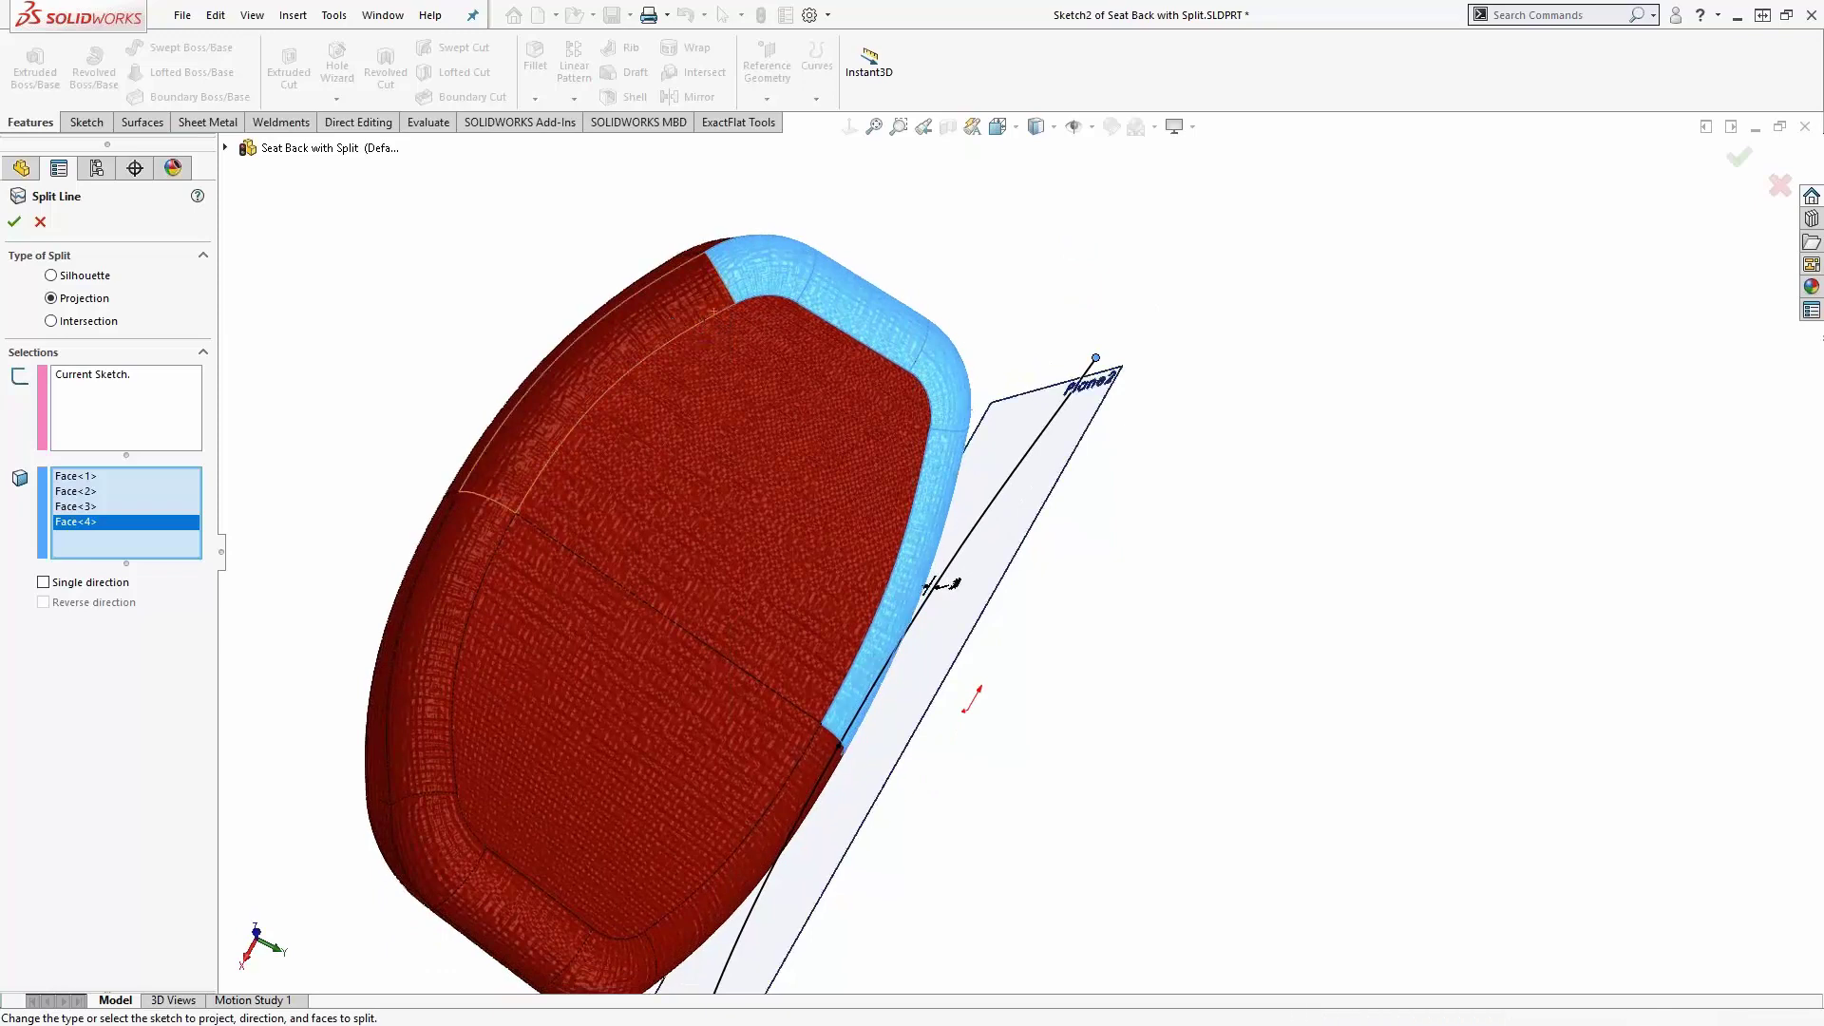
left_click(460, 590)
left_click(537, 936)
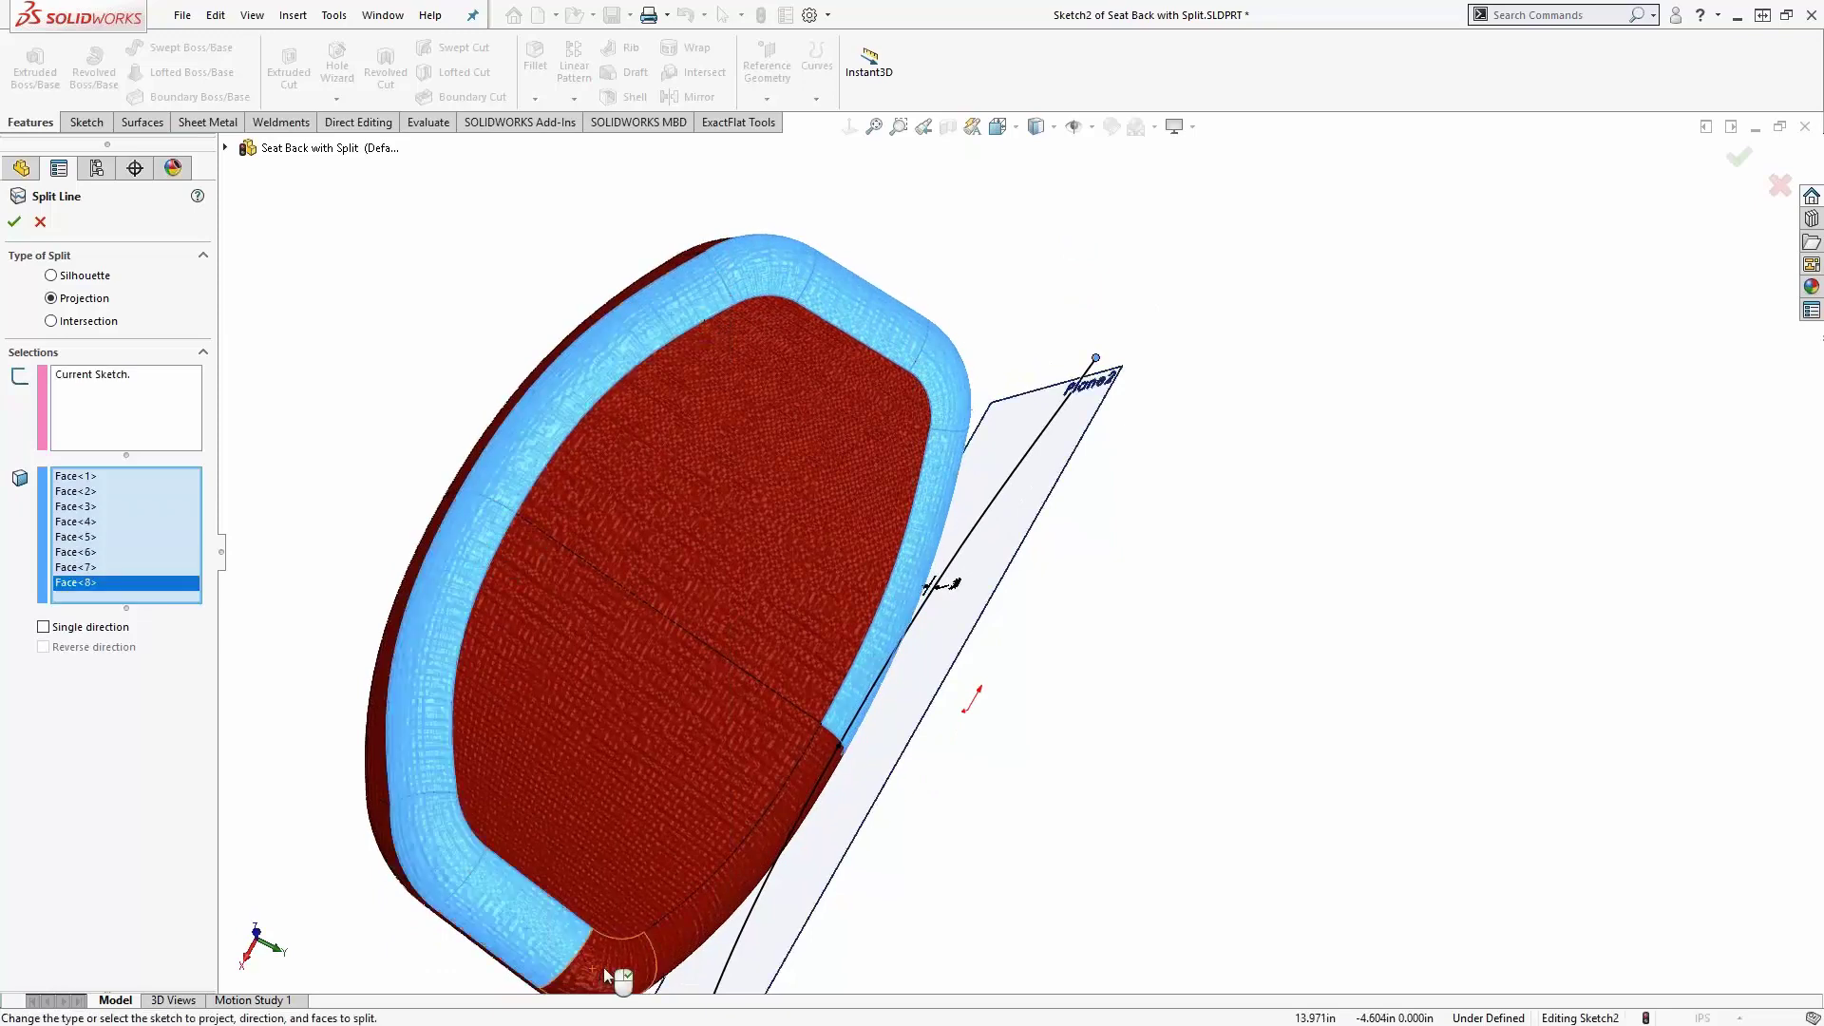
left_click(691, 948)
middle_click_drag(691, 948, 835, 456)
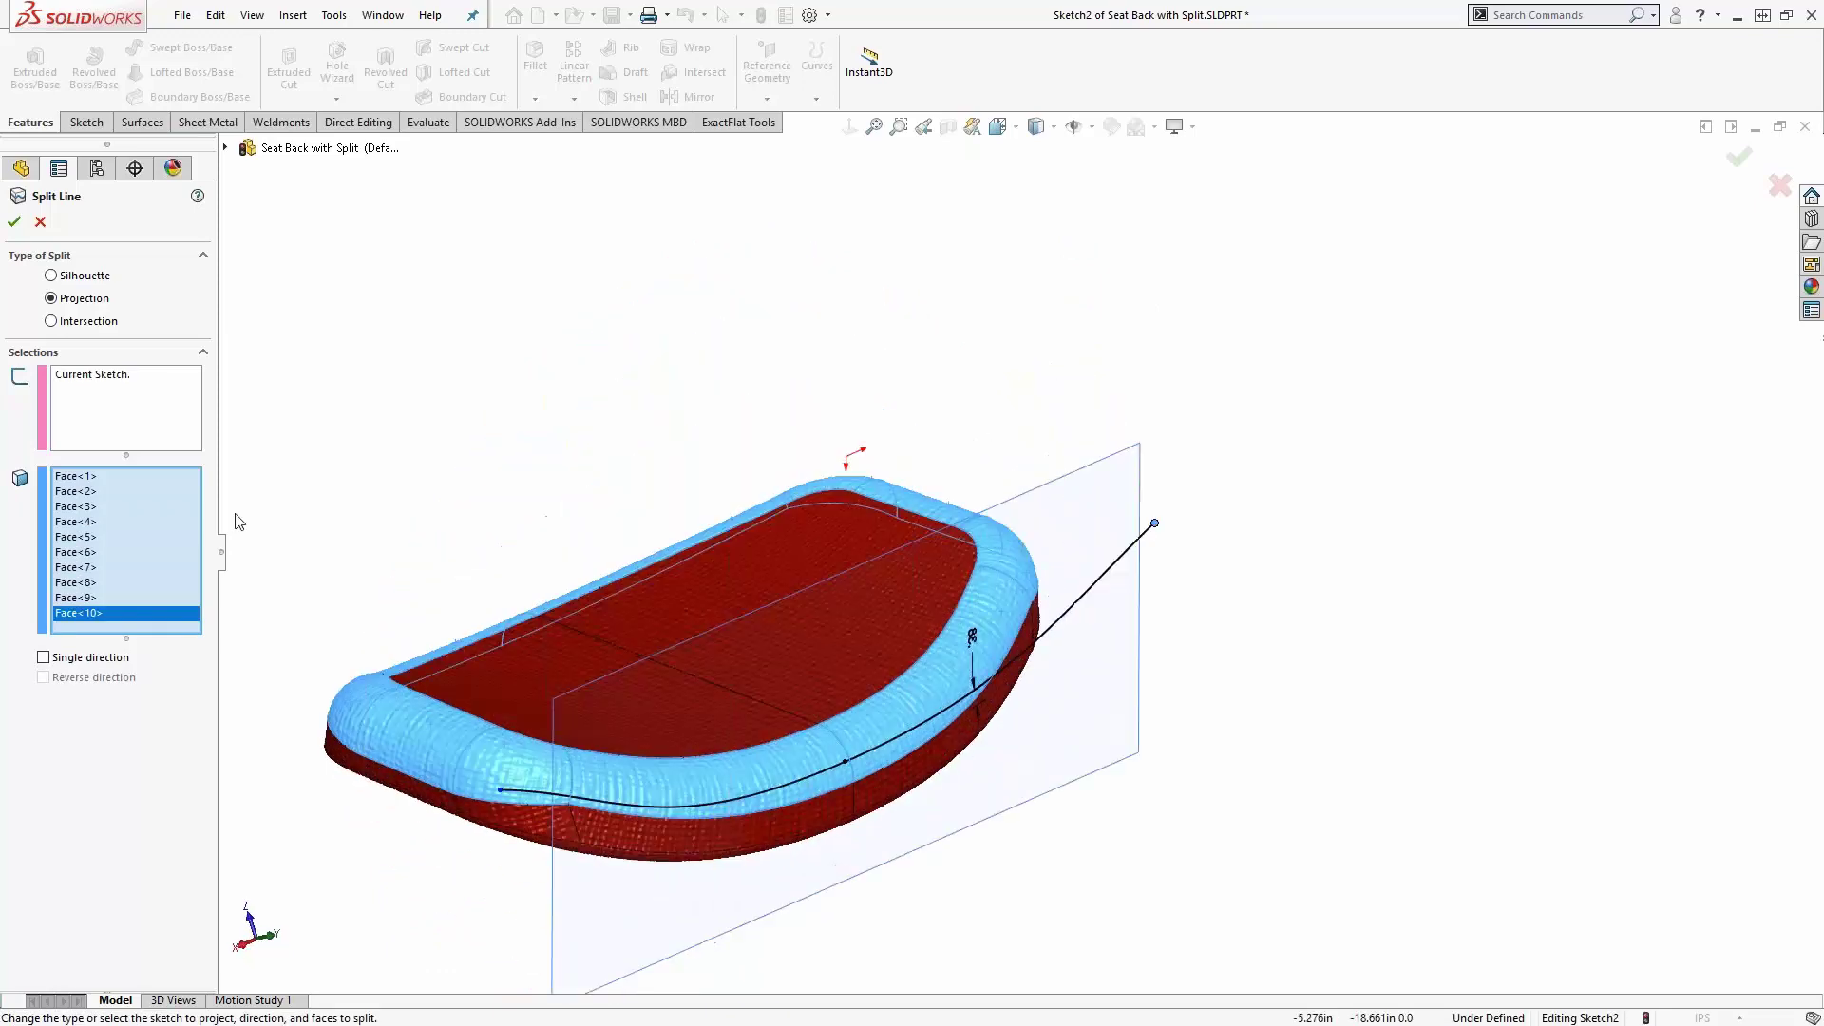
left_click(14, 221)
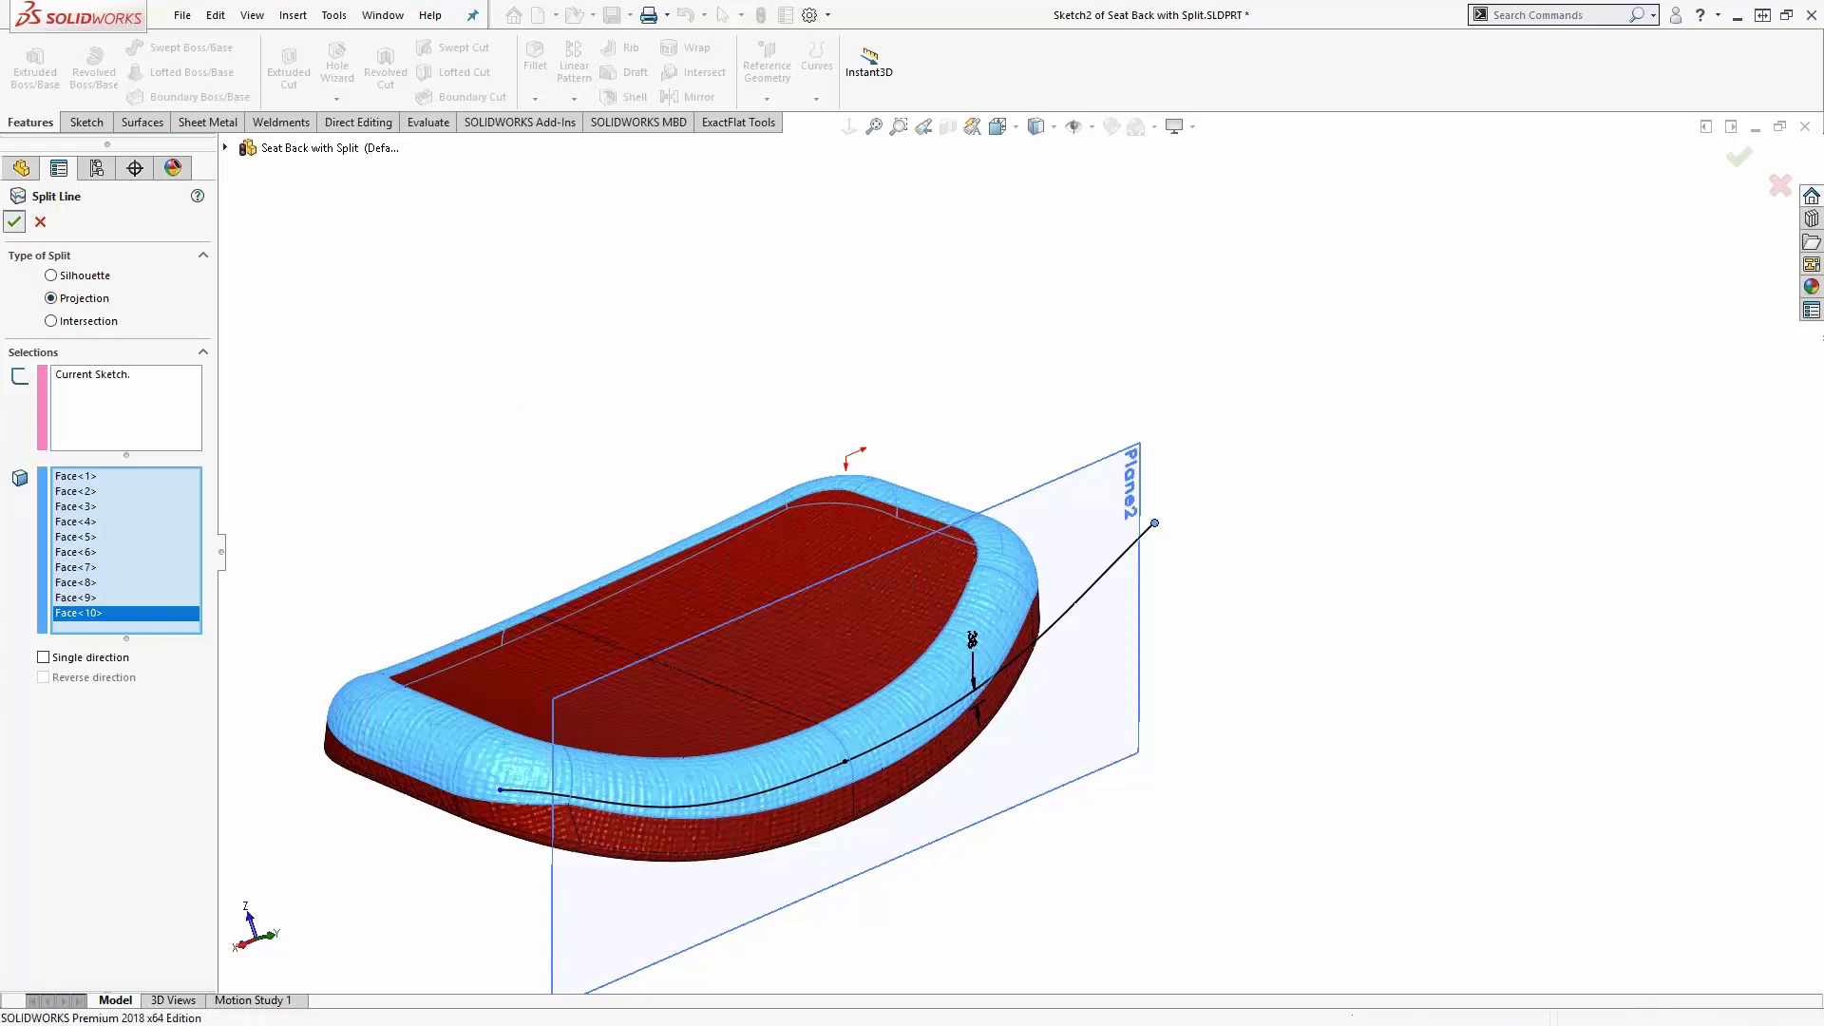
- Select the edge loop along the new split line and the loop around the back face to examine the piece boundaries
right_click(522, 773)
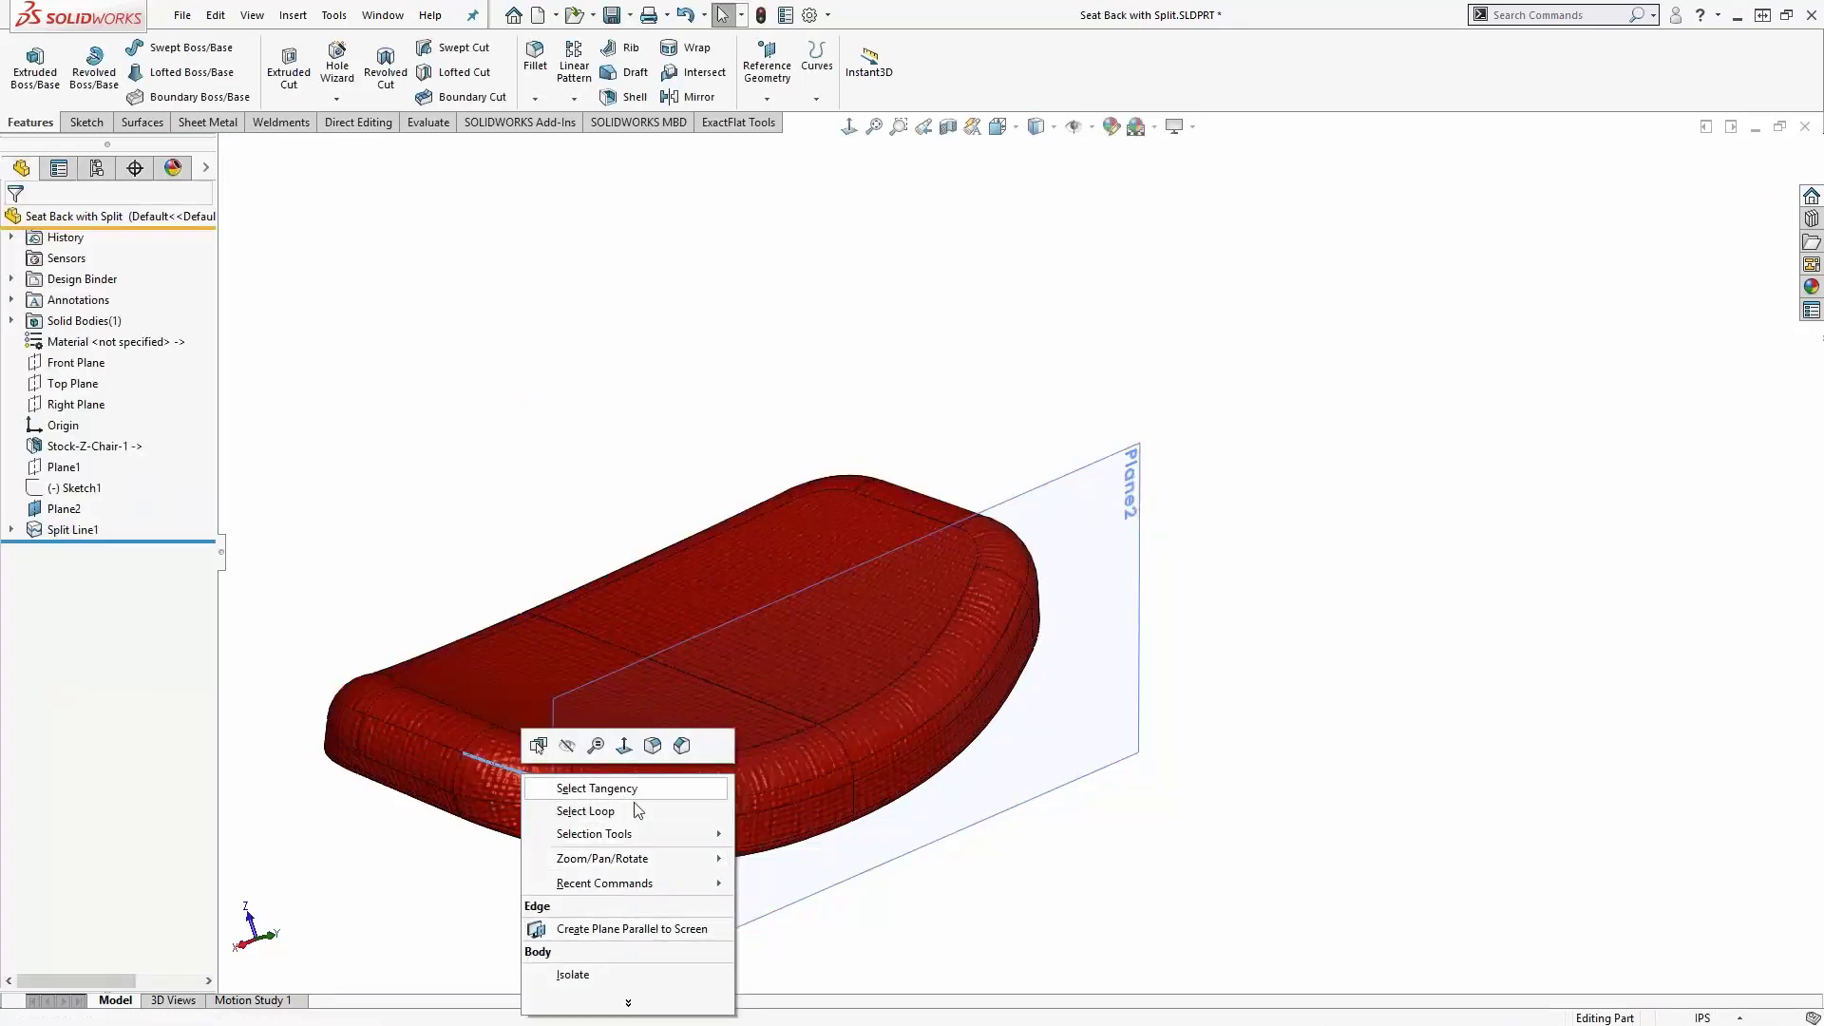
left_click(638, 811)
middle_click_drag(969, 843, 732, 463)
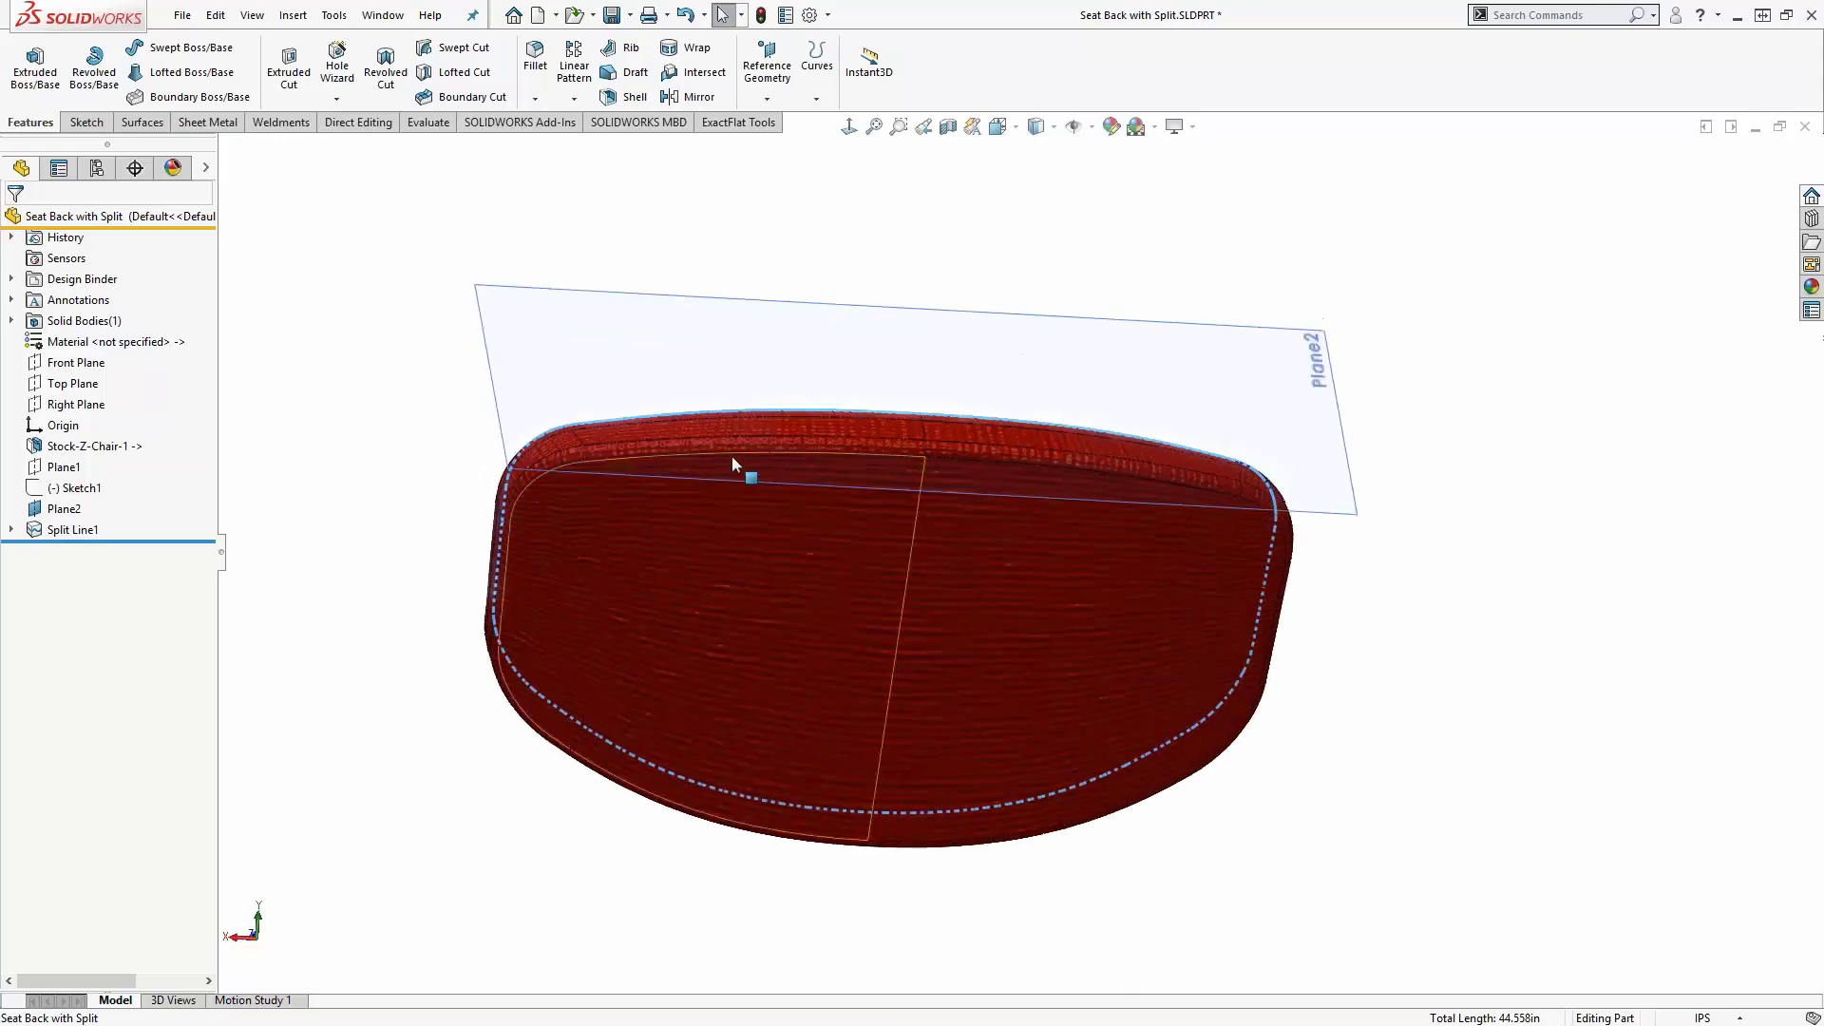
right_click(749, 461)
left_click(772, 492)
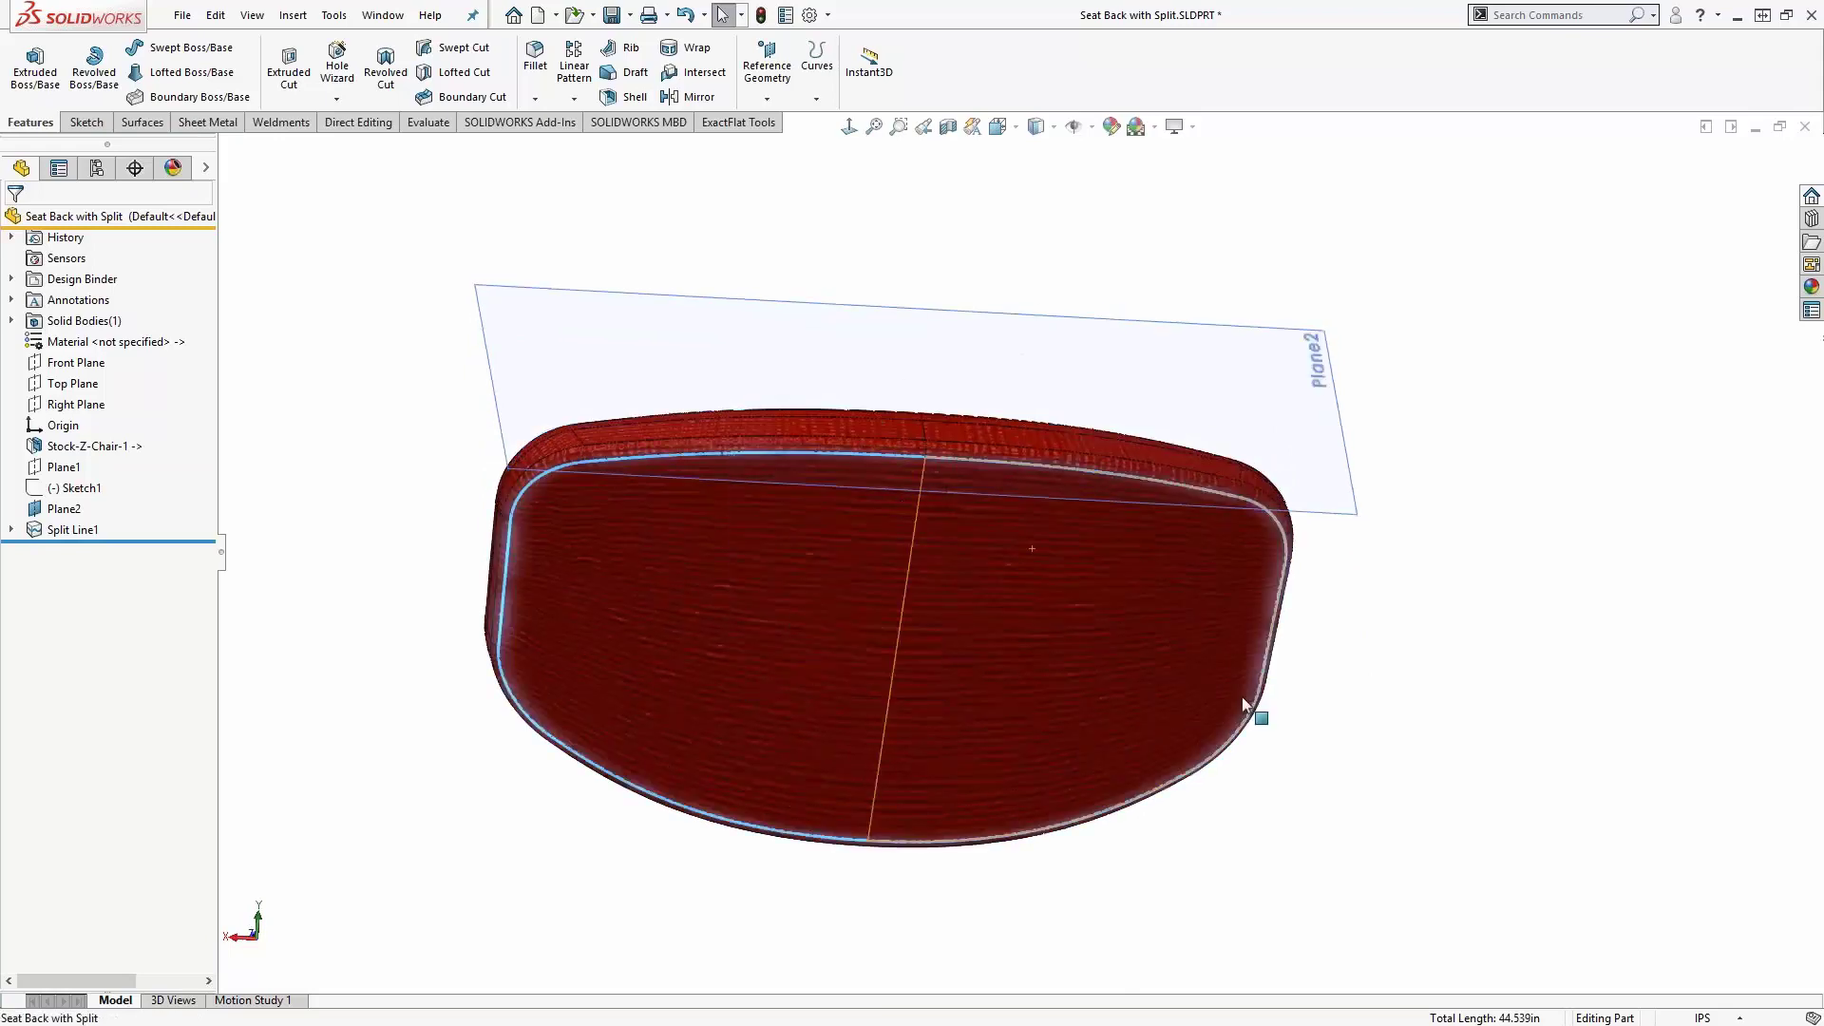
middle_click_drag(761, 525, 1075, 684)
middle_click_drag(989, 619, 737, 482)
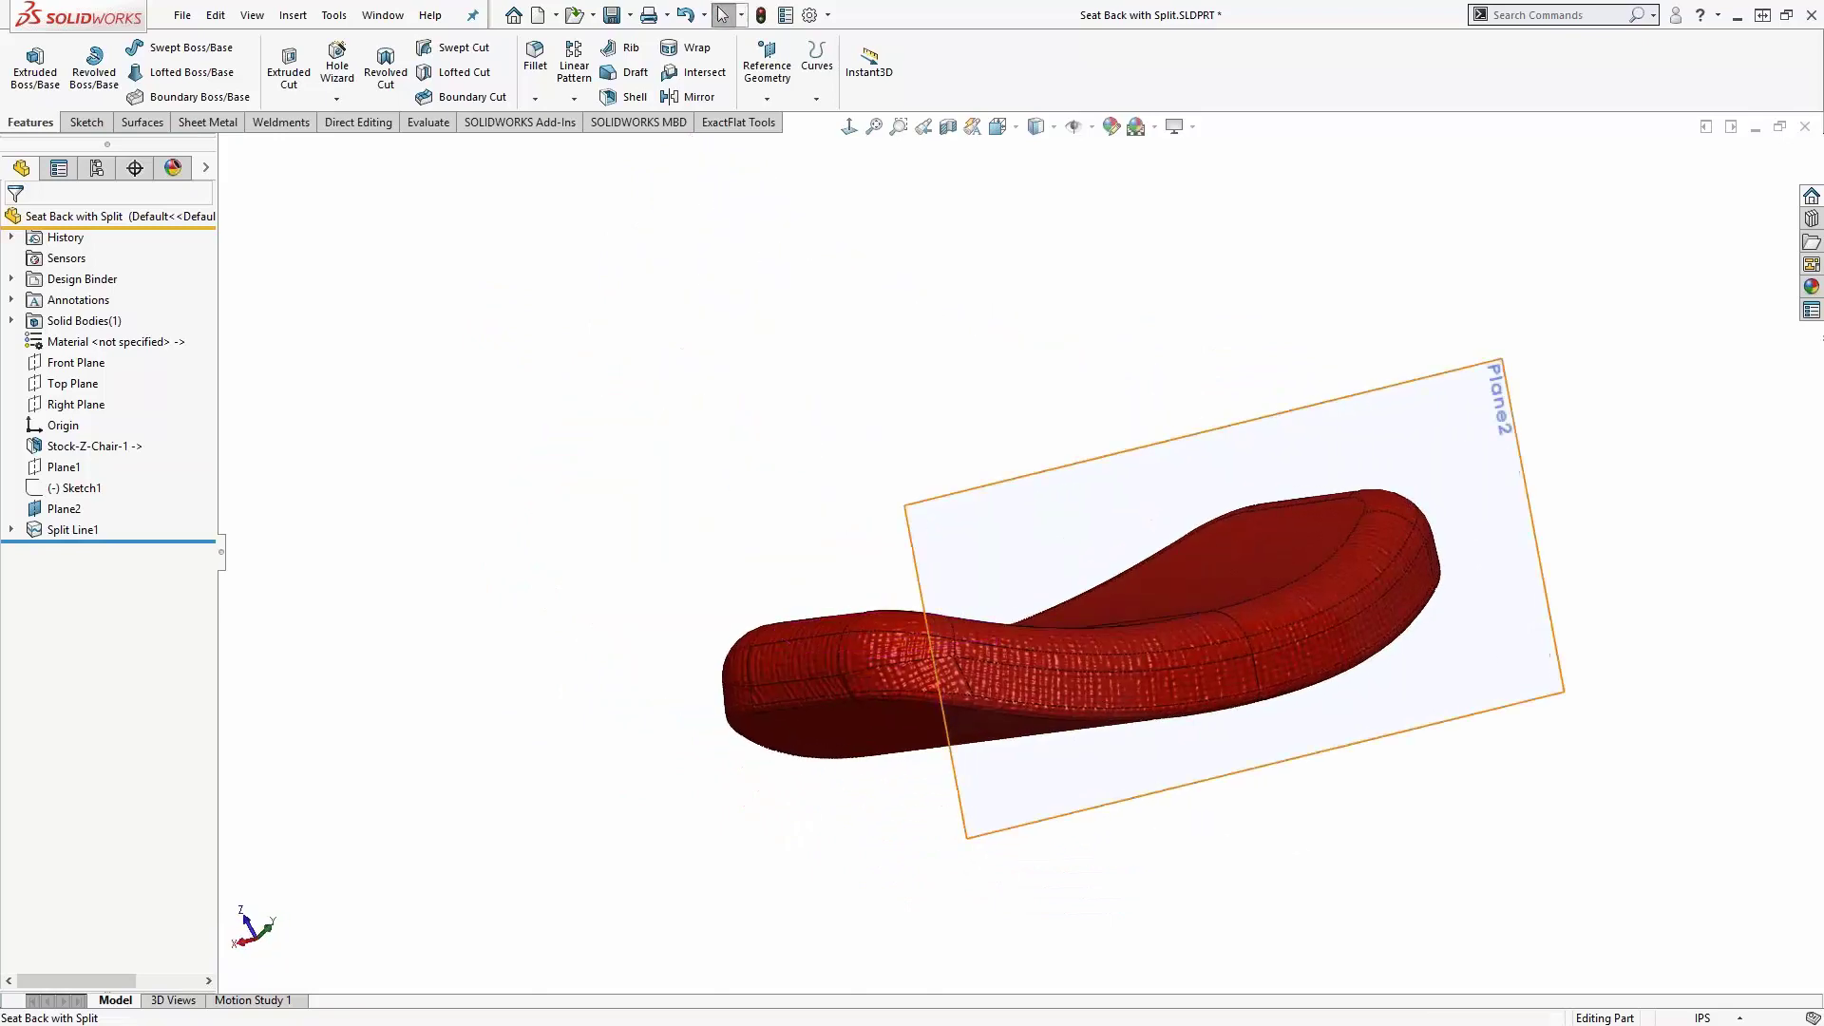
- Hide Plane2 and open the ExactFlat Piece Creator
left_click(1500, 380)
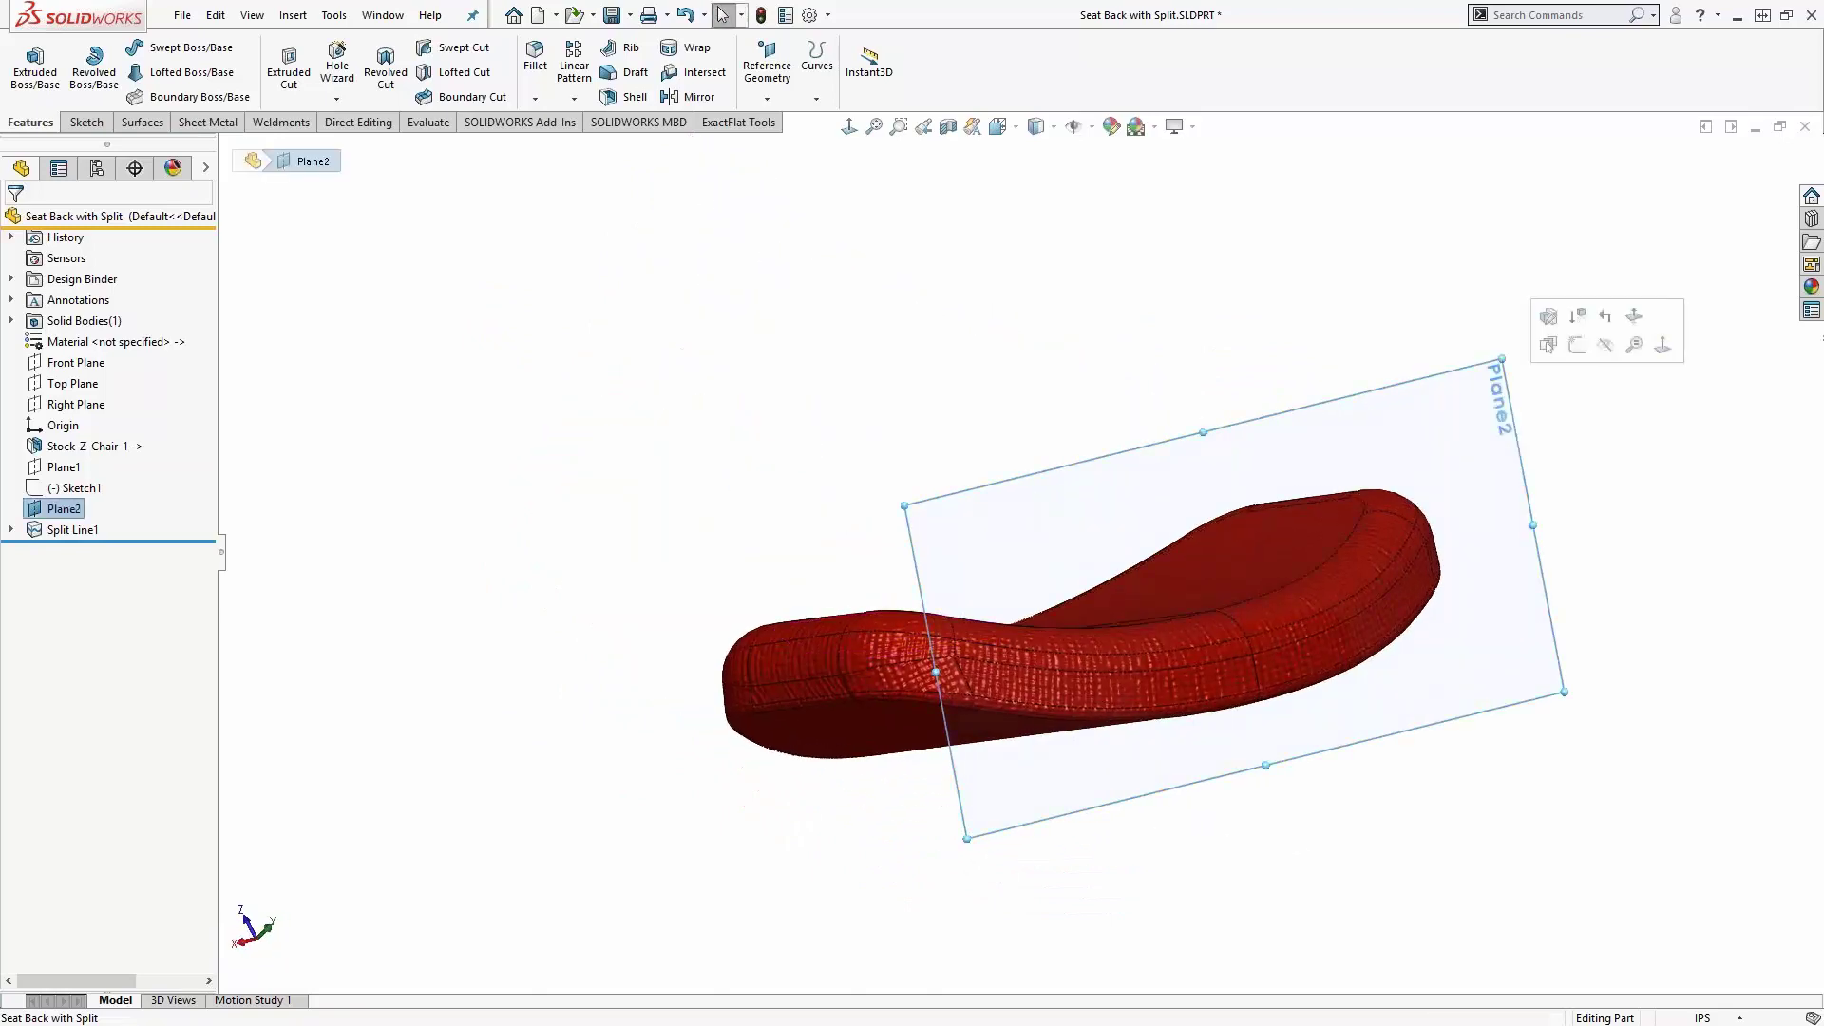
left_click(1603, 348)
left_click(737, 122)
left_click(13, 76)
- Select the two front panel faces and the adjoining rim faces along the top edge as input for the first piece
middle_click_drag(976, 646, 703, 632)
left_click(760, 618)
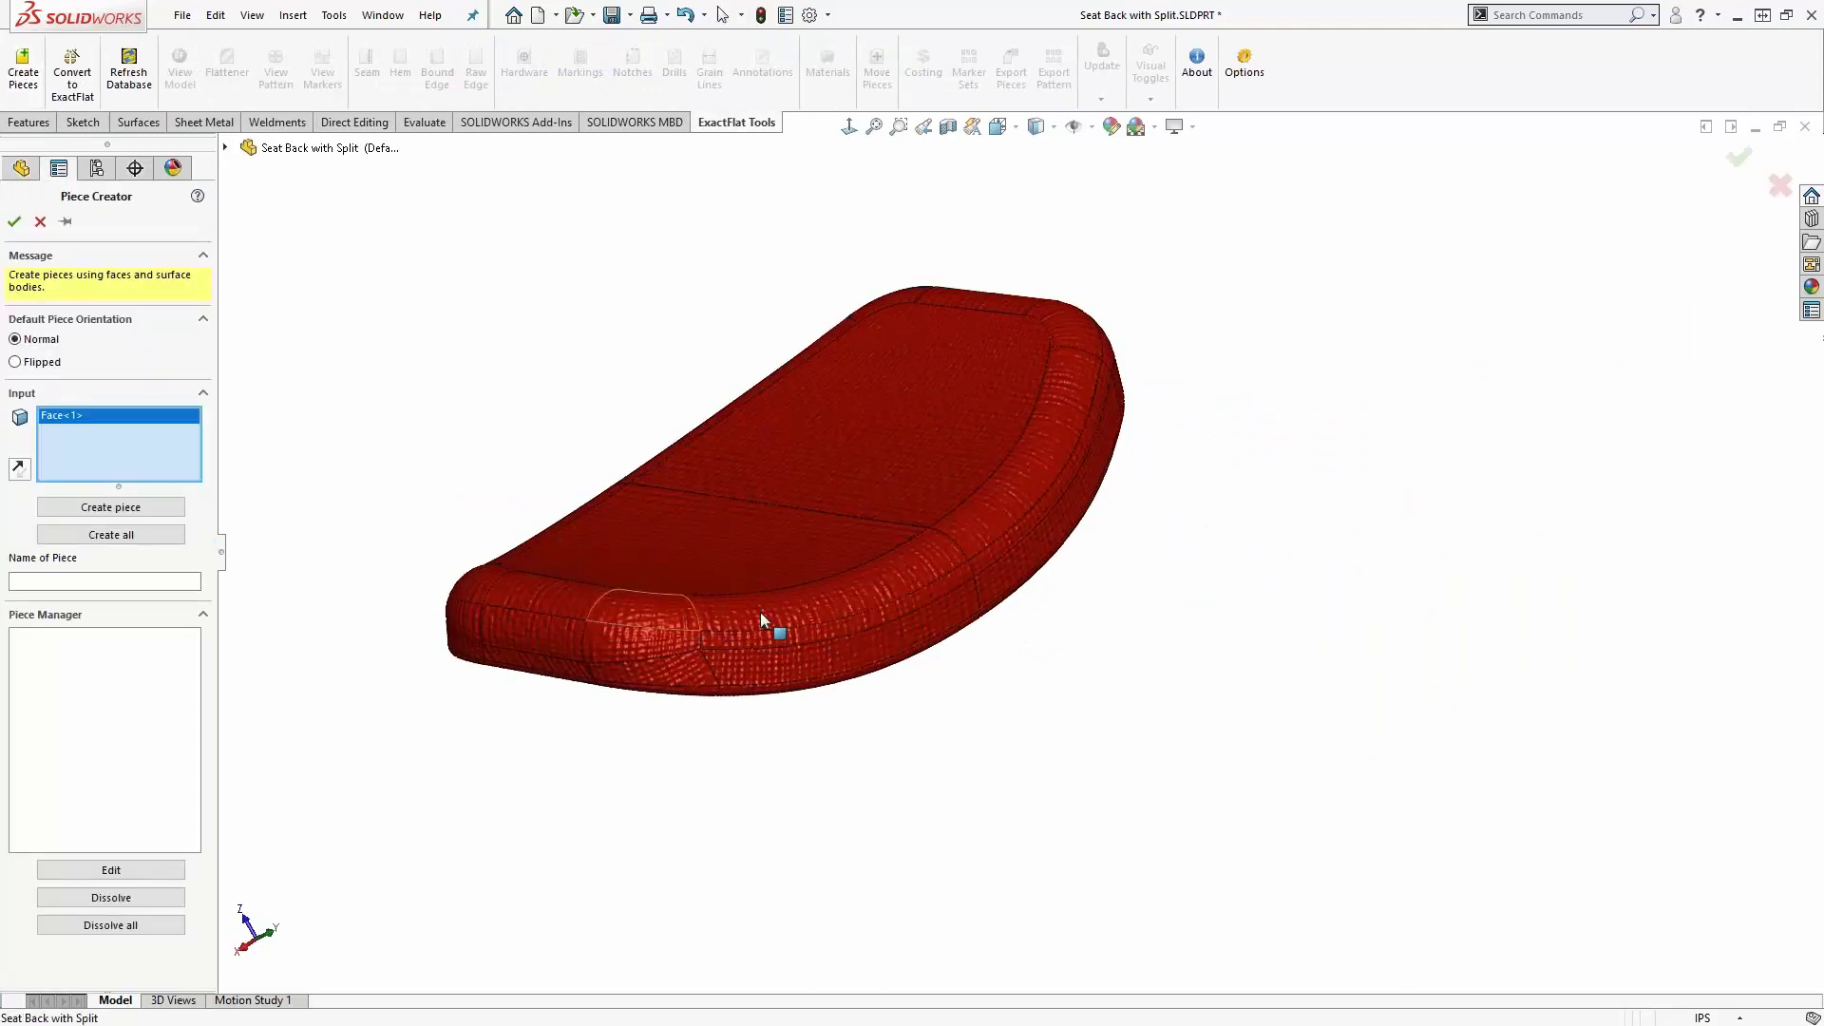
left_click(761, 568)
left_click(836, 541)
left_click(959, 475)
left_click(1064, 399)
left_click(1025, 316)
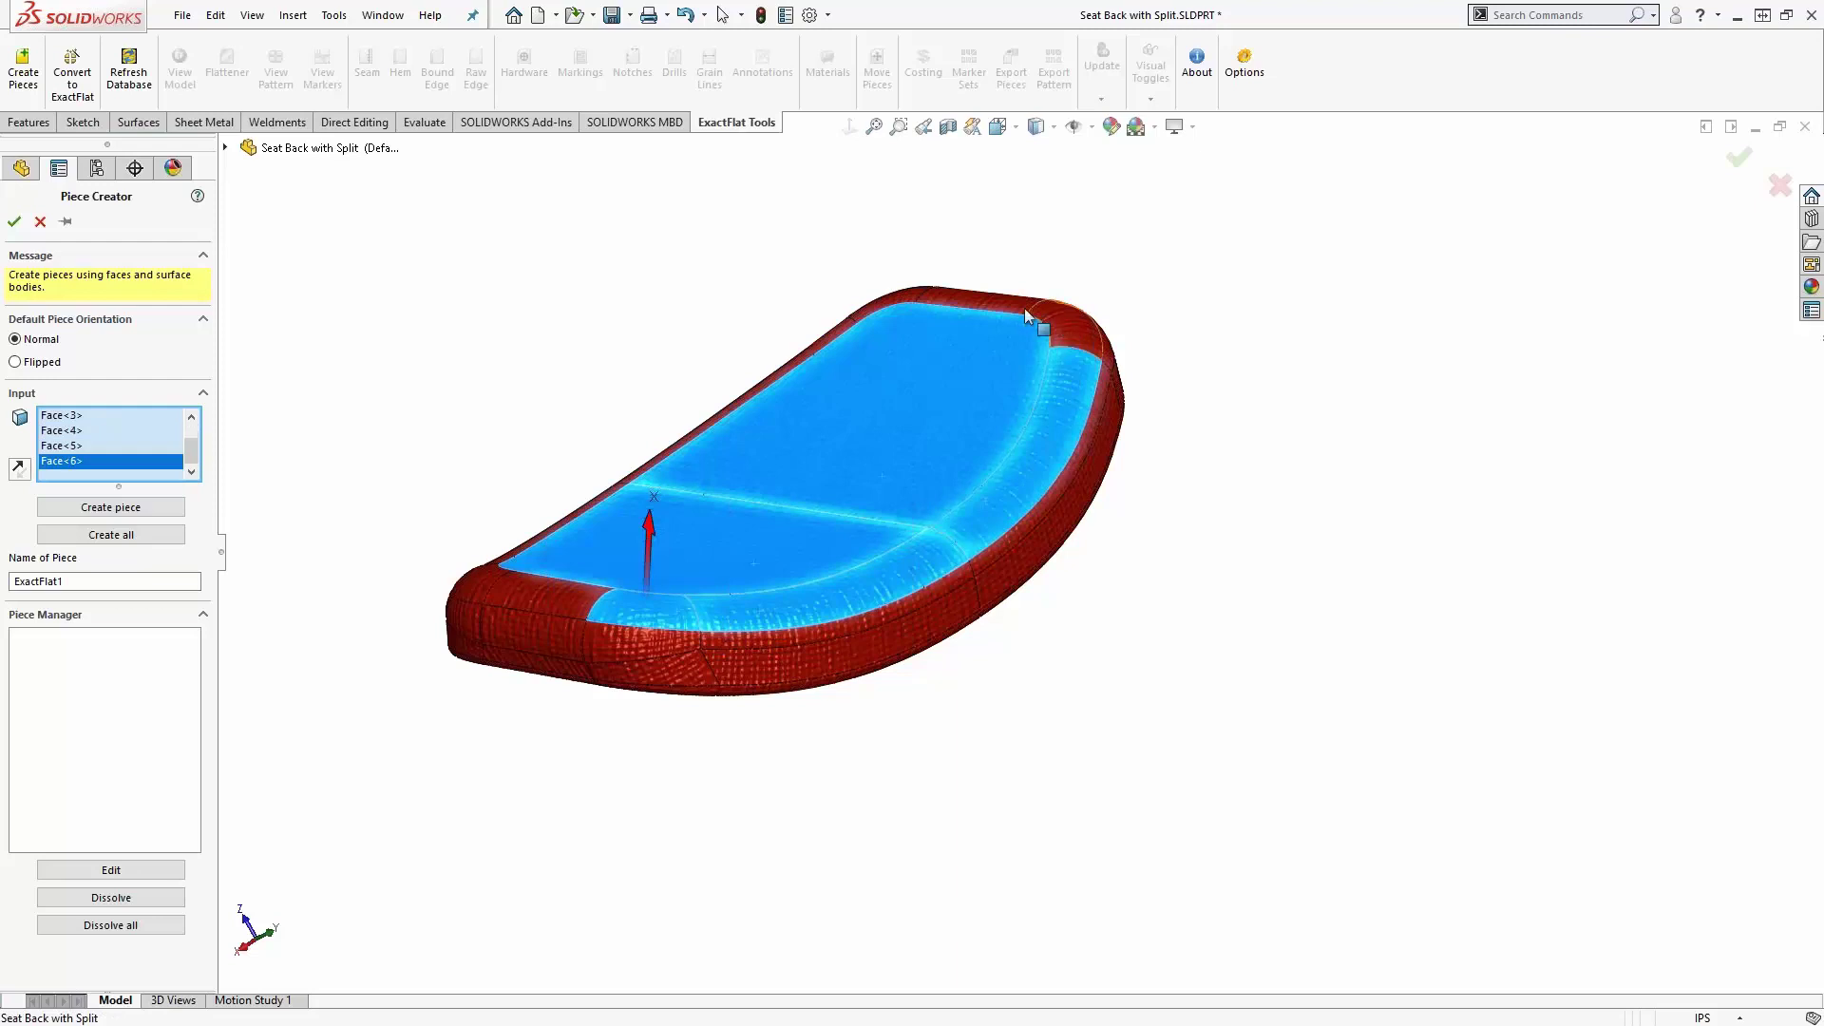
- Add the remaining rim faces around the front panel and create the piece named Front
left_click(1026, 316)
left_click(927, 296)
left_click(861, 322)
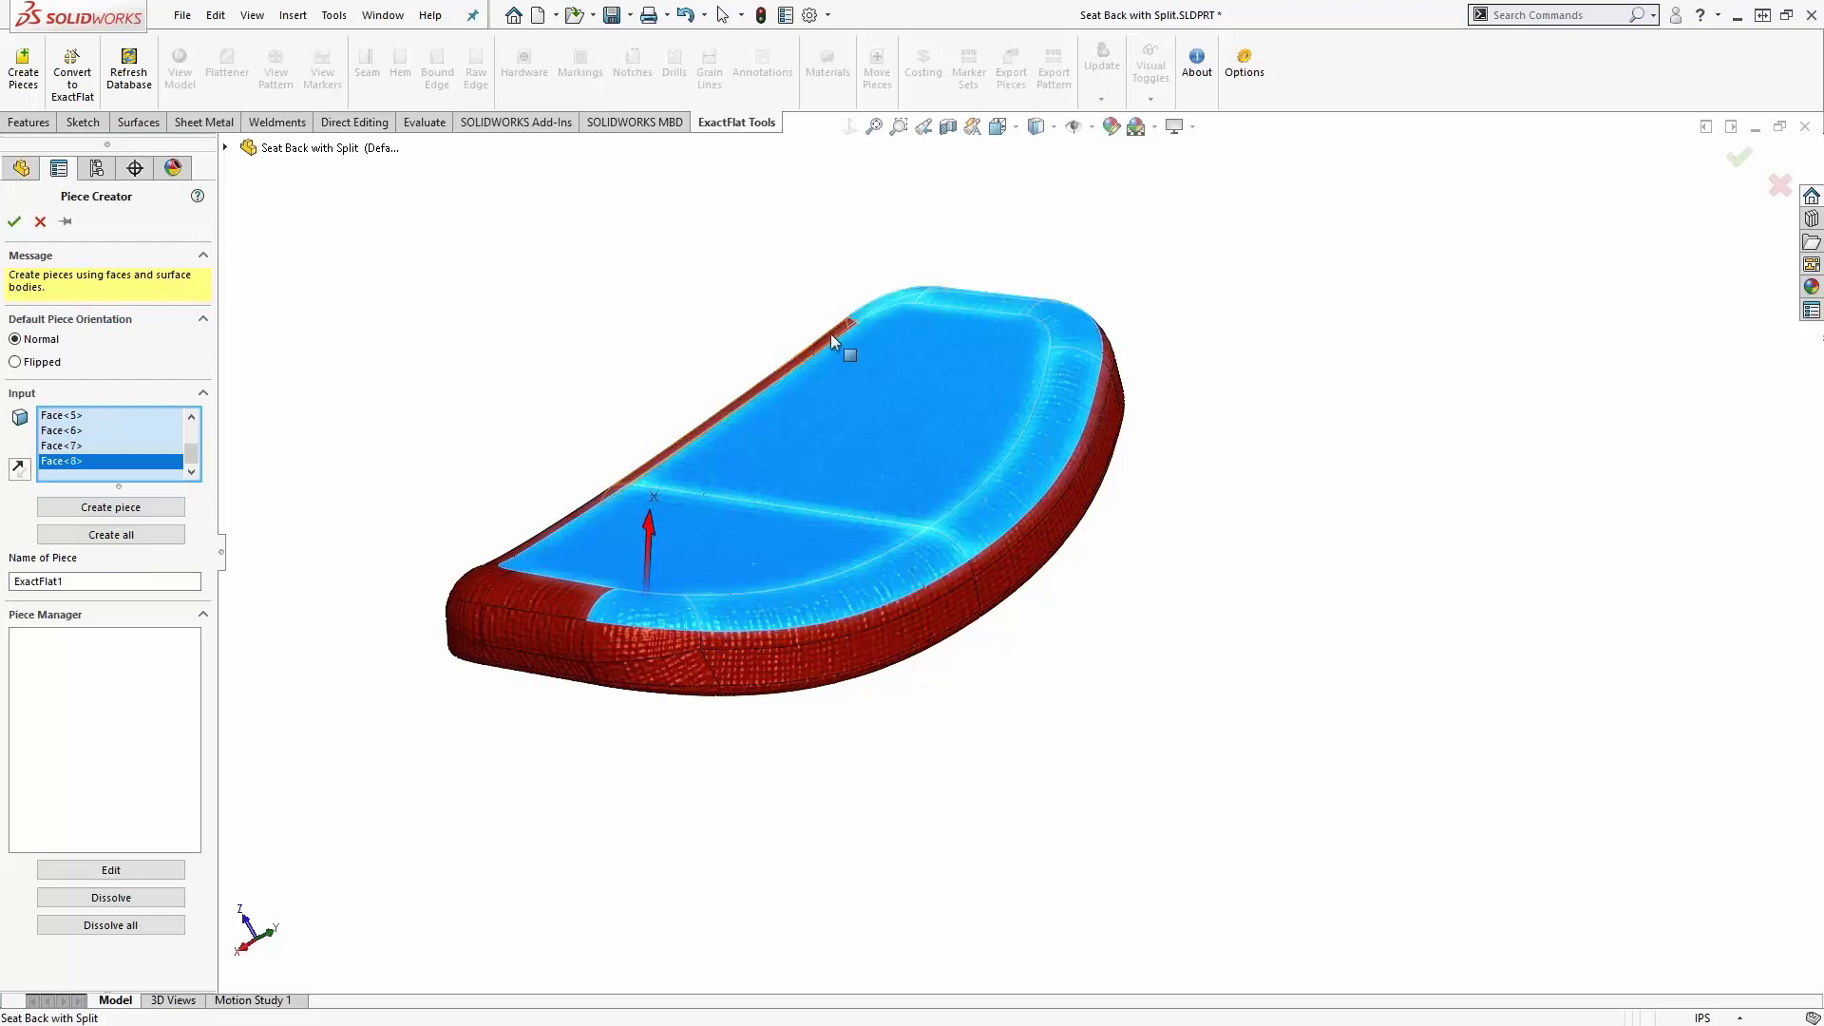
left_click(577, 513)
left_click(475, 595)
left_click(526, 594)
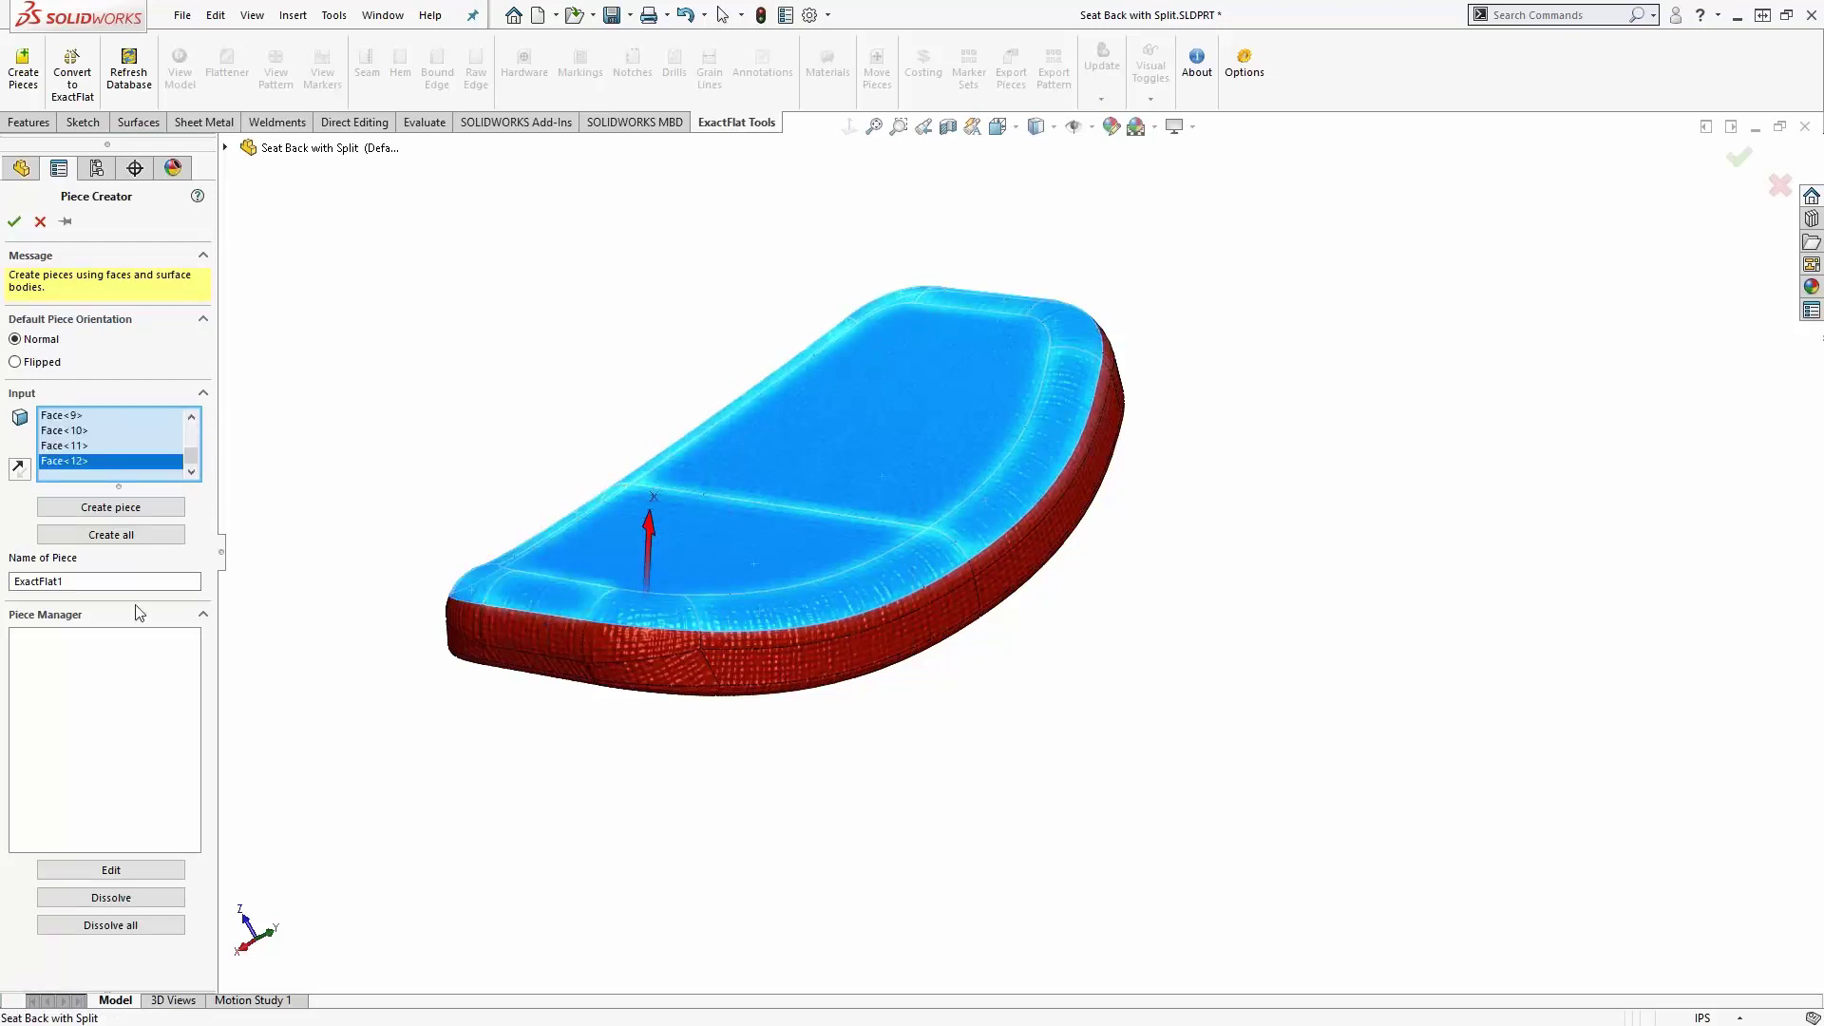
double_click(95, 581)
type("Front")
key("Return")
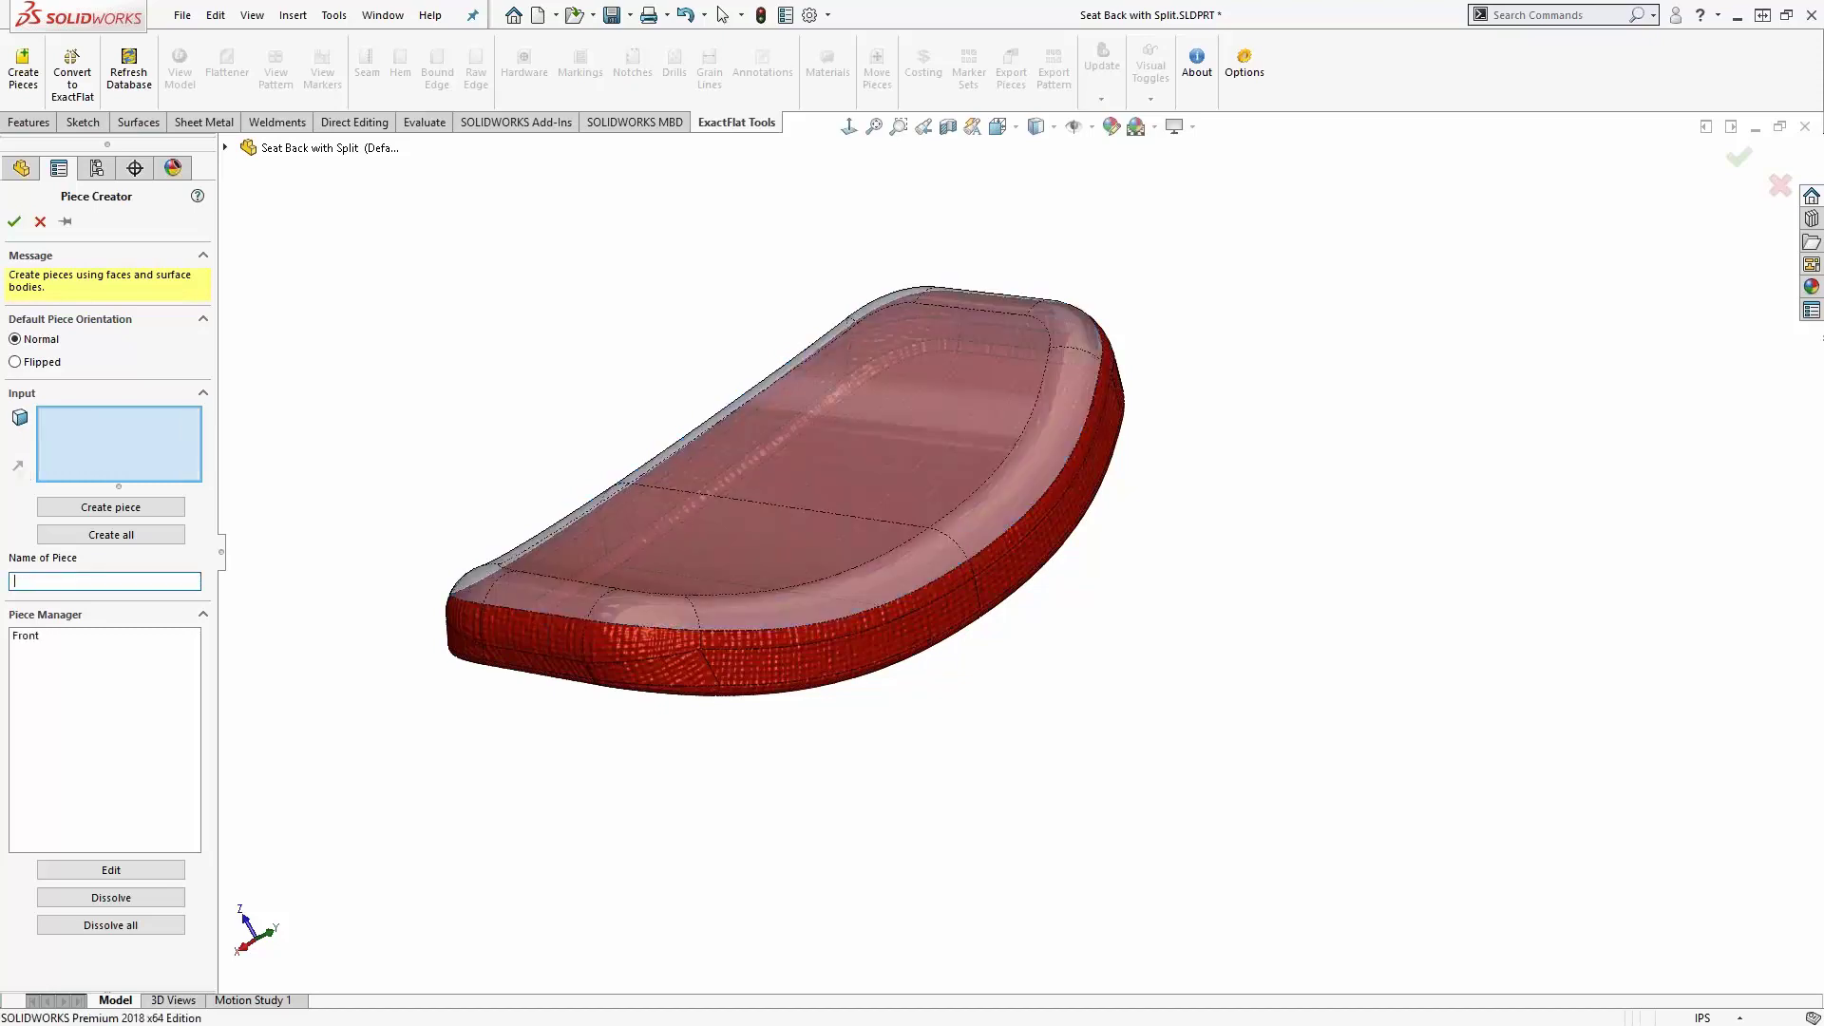
- Create a piece named Back from the two halves of the cushion's back face
middle_click_drag(822, 520, 831, 561)
left_click(834, 560)
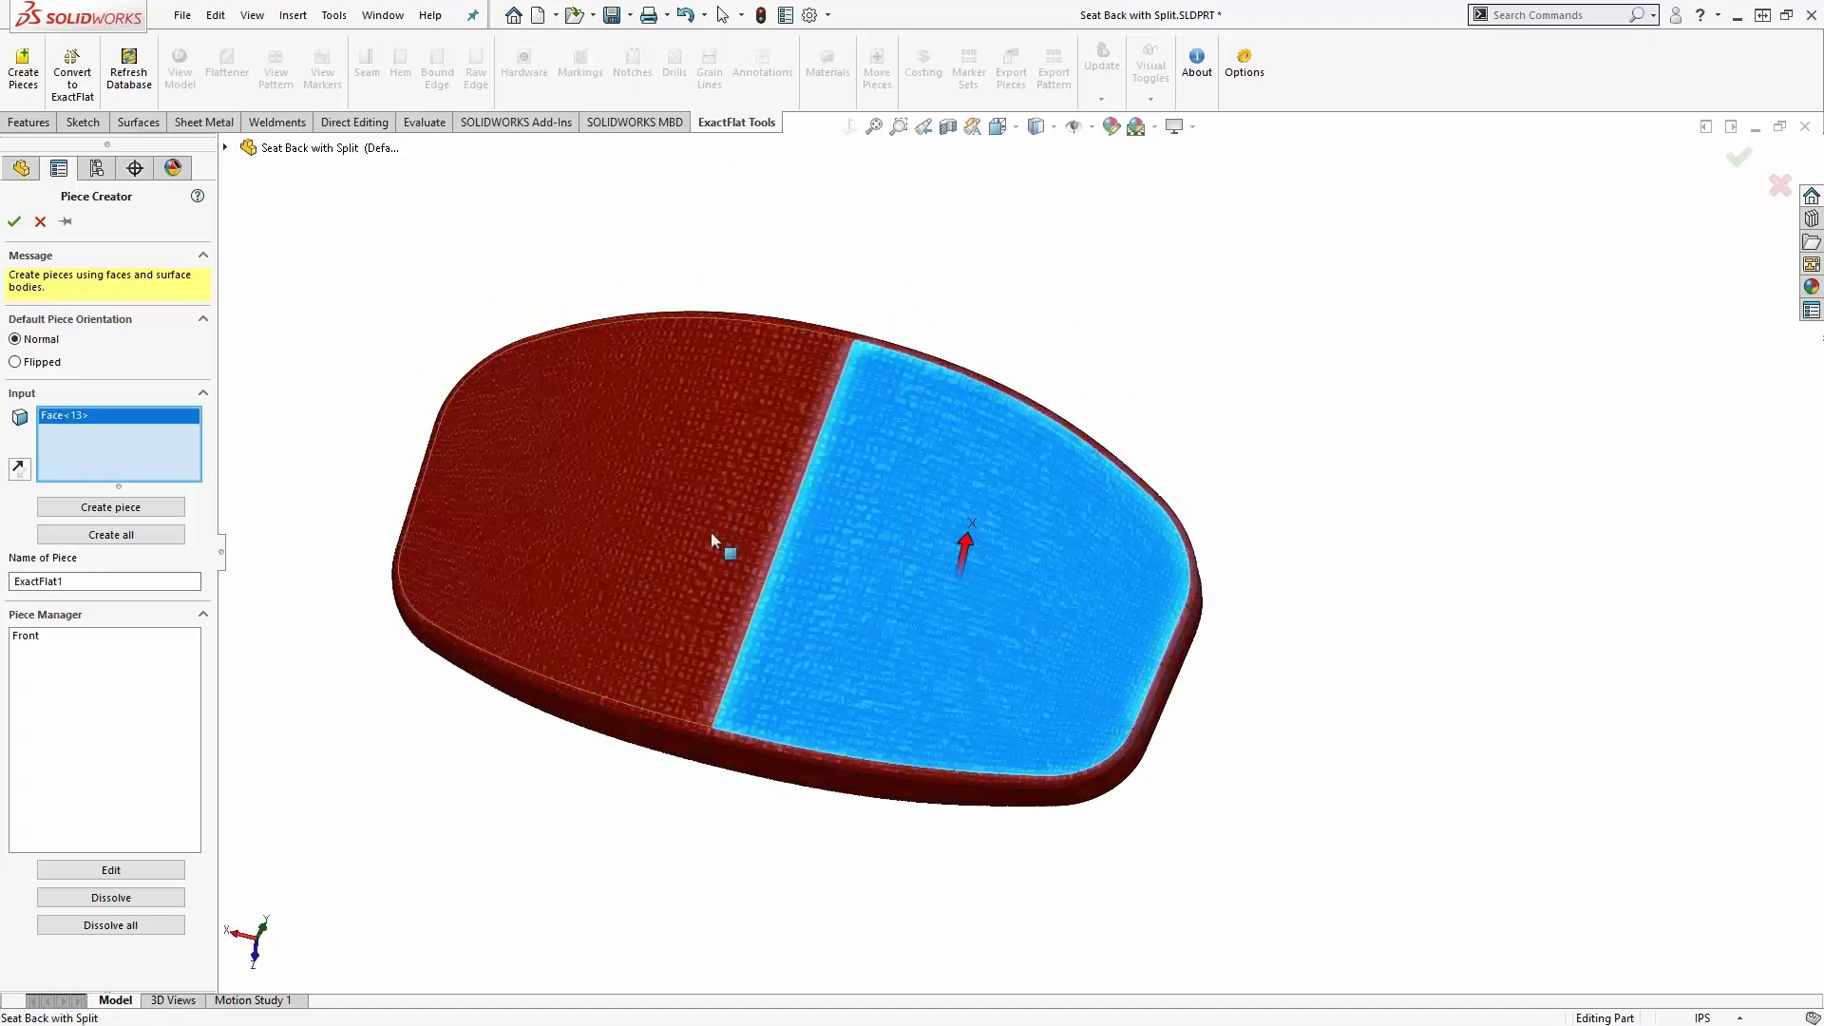
left_click(701, 540)
double_click(57, 581)
type("Back")
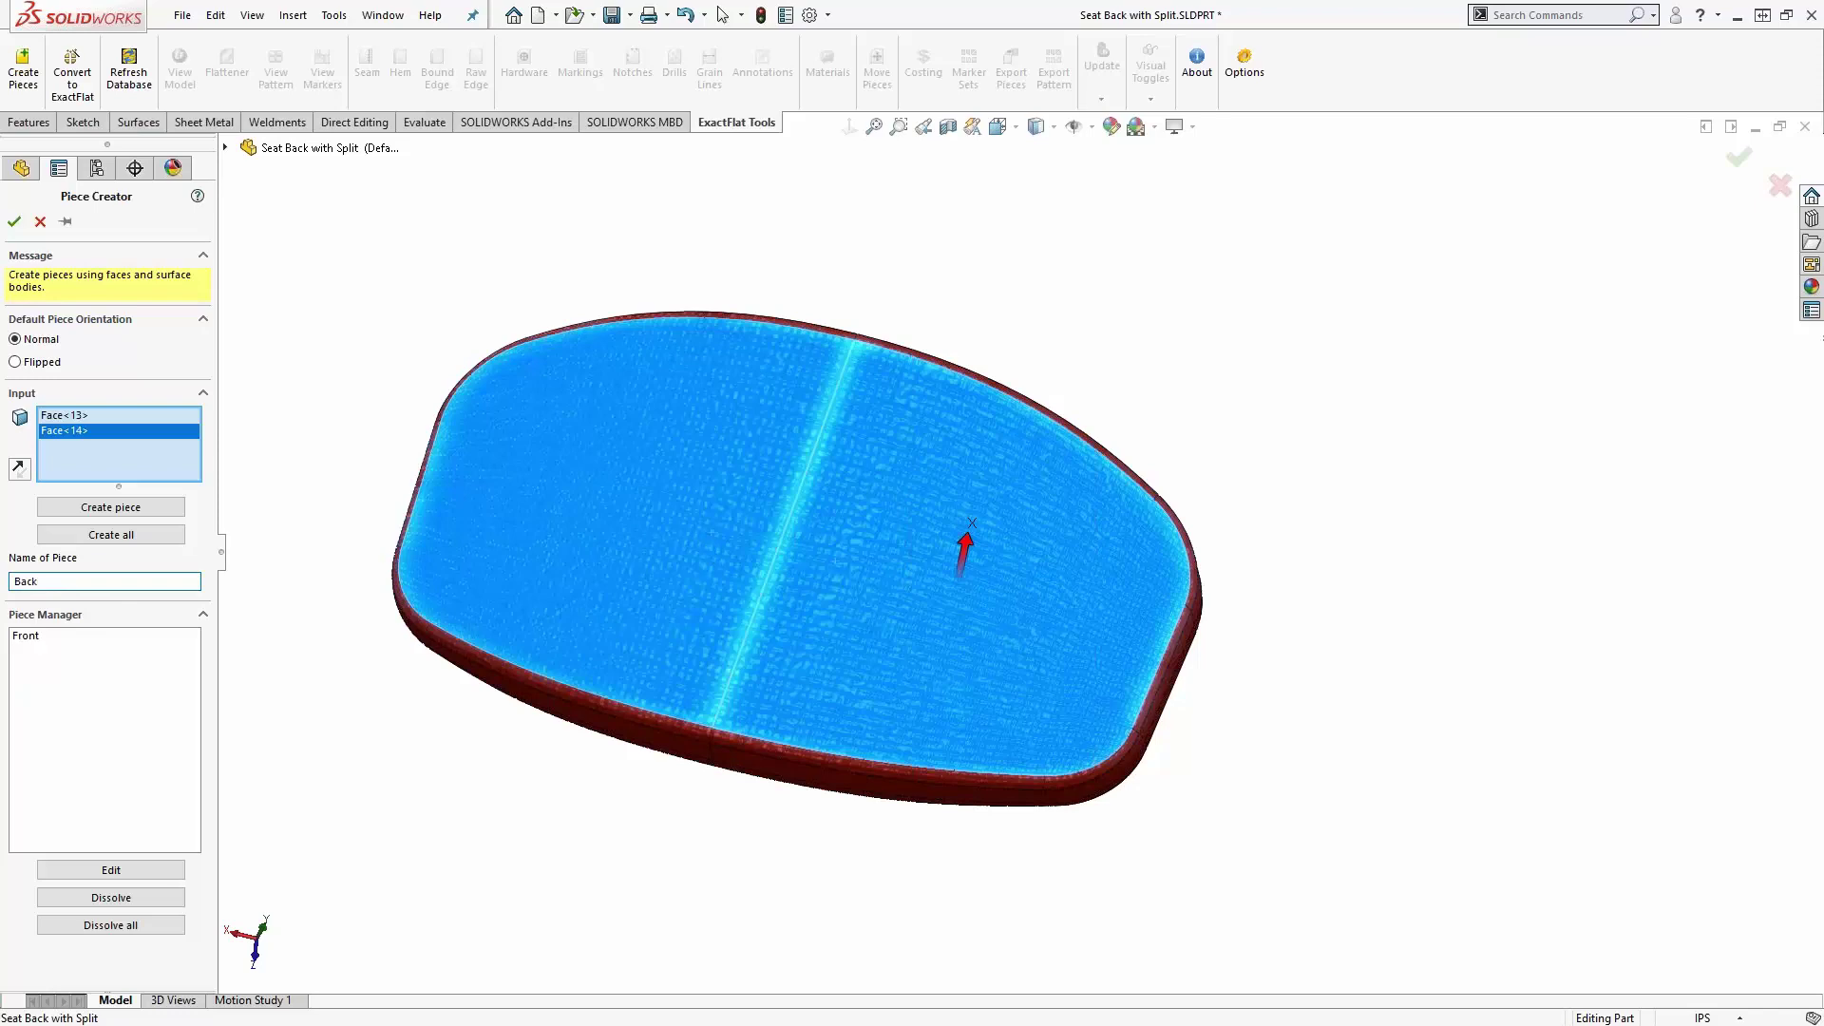
key("Return")
- Select the side band faces from the center seam around the first corner on one half of the cushion
middle_click_drag(916, 509, 1025, 532)
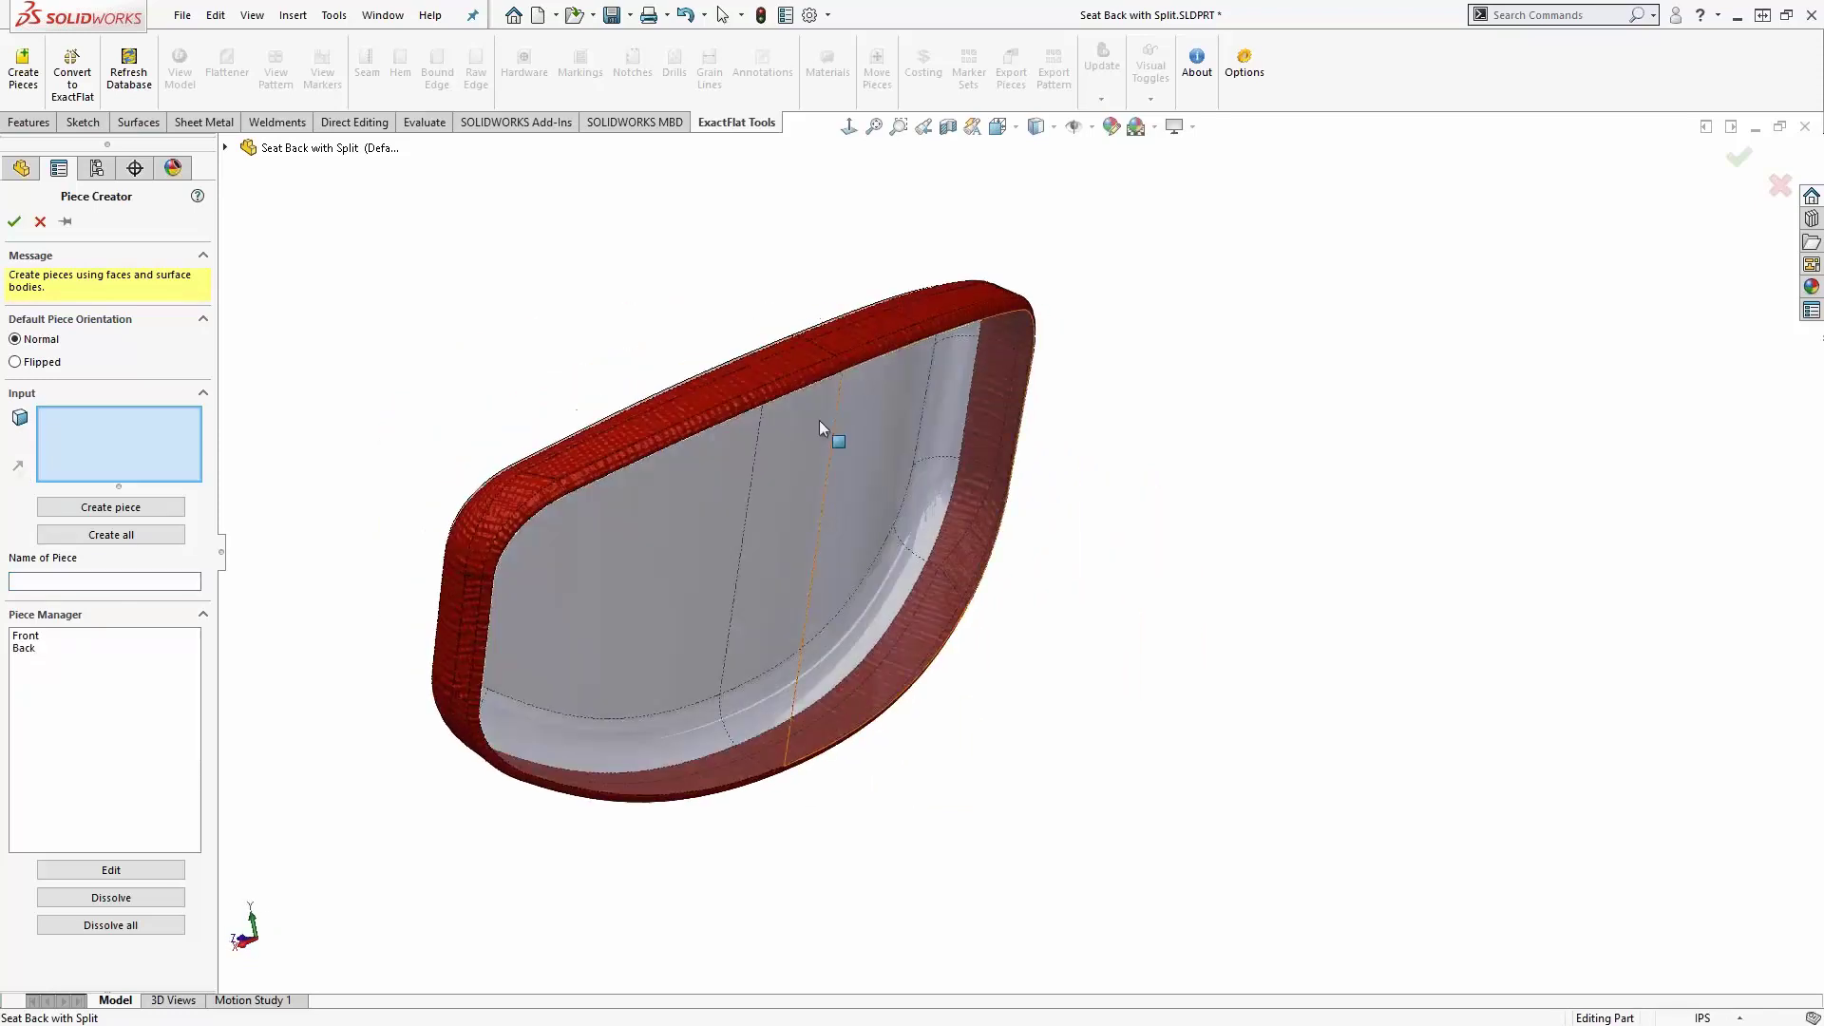
left_click(788, 375)
left_click(773, 369)
left_click(598, 469)
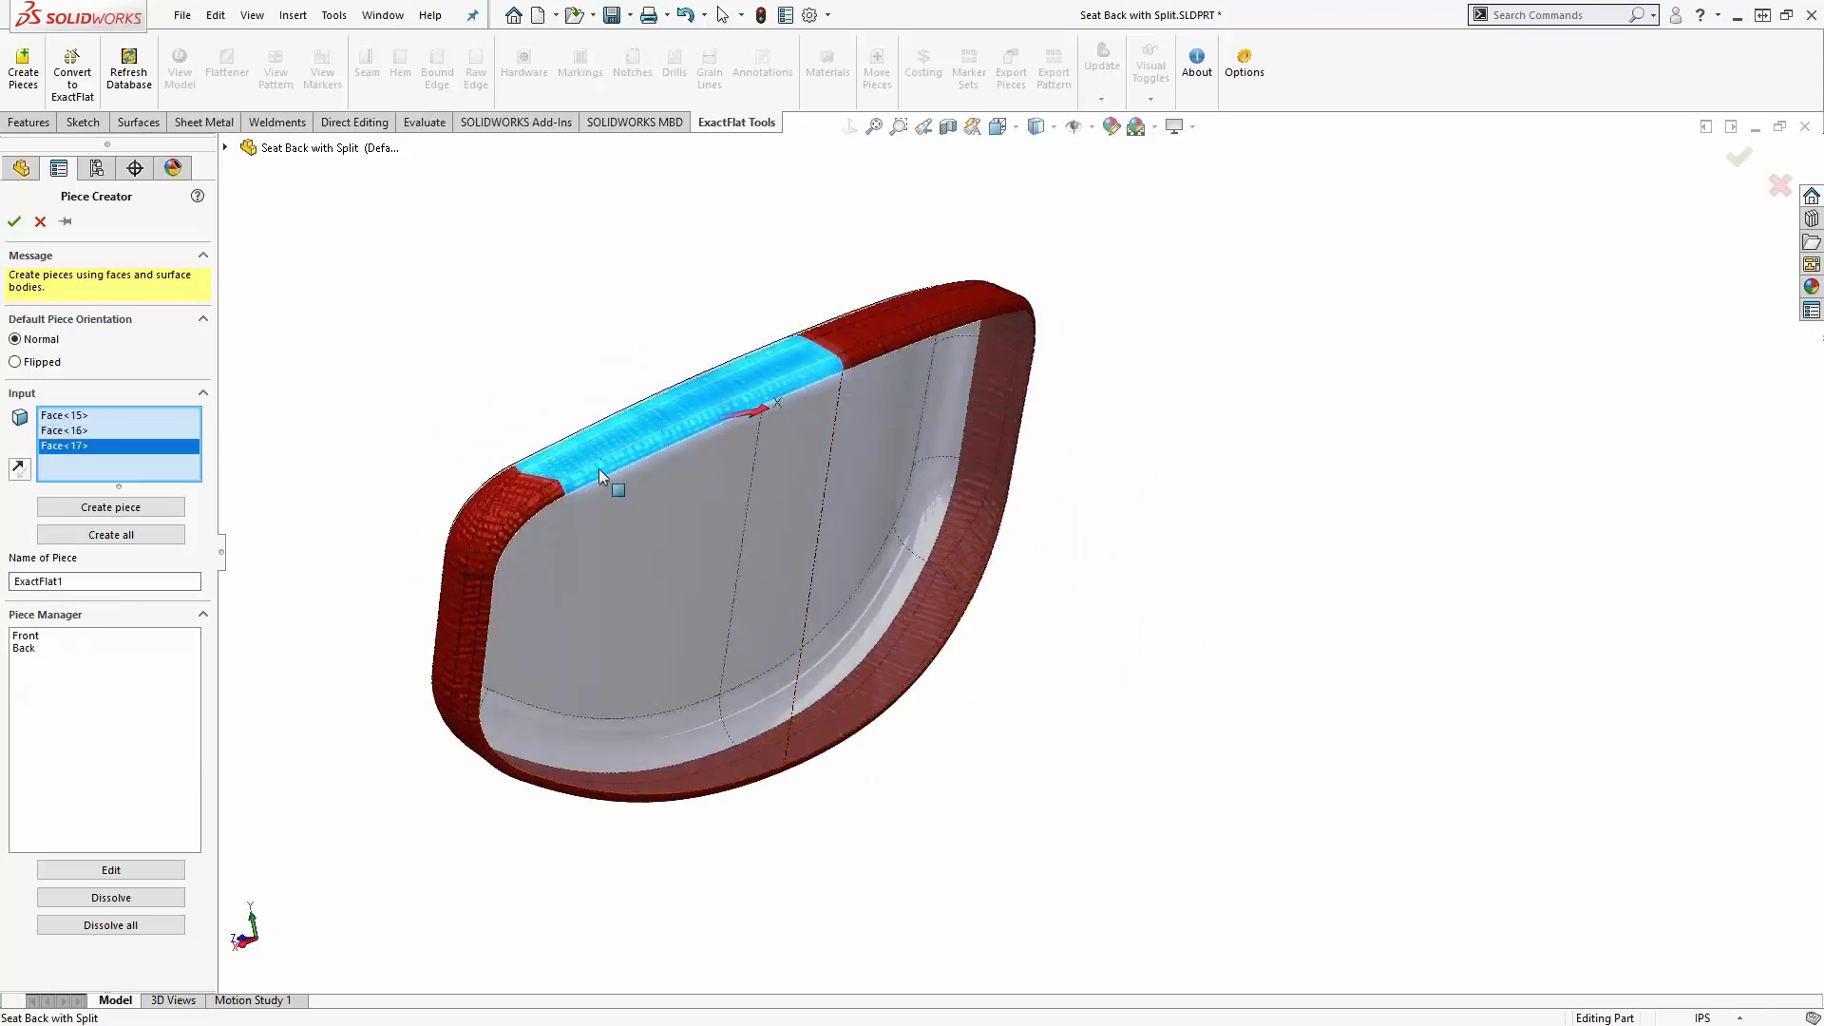
left_click(533, 500)
left_click(506, 520)
left_click(498, 570)
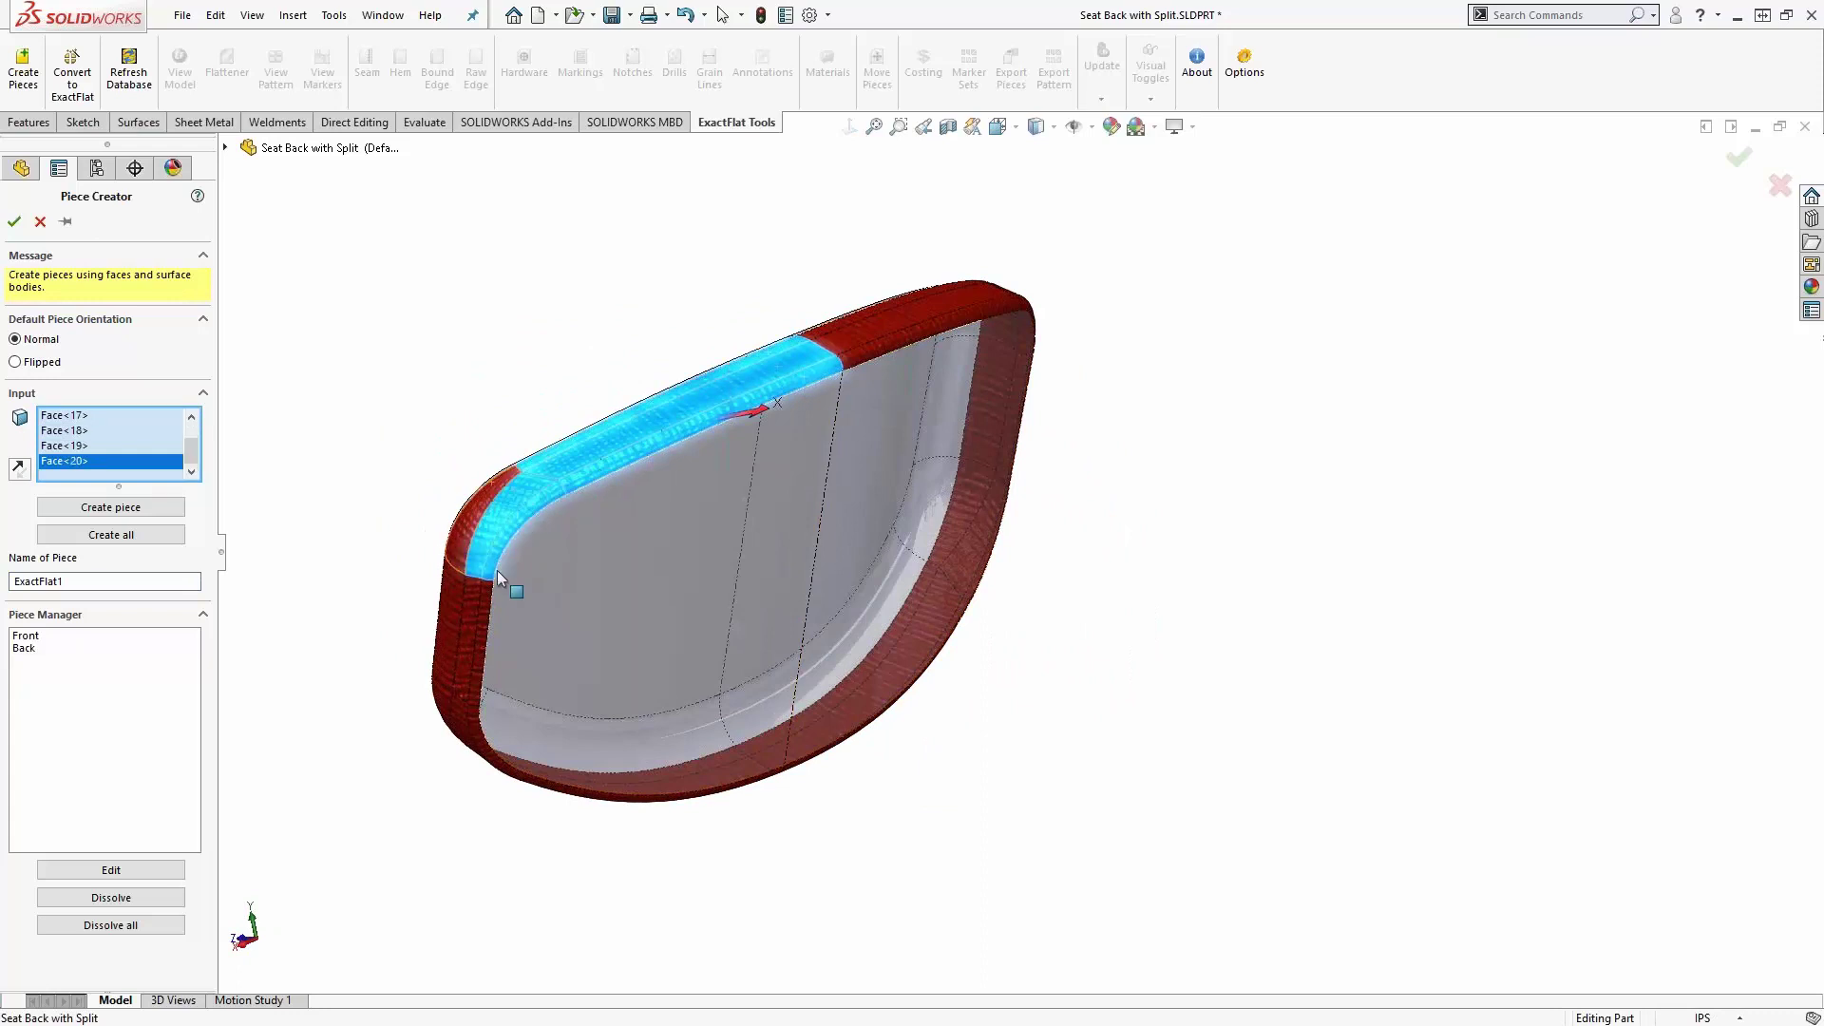
- Add the side band faces along the short end and around its second corner to the piece input
left_click(480, 615)
left_click(468, 669)
left_click(469, 713)
left_click(472, 729)
left_click(458, 746)
left_click(494, 769)
middle_click_drag(494, 769, 579, 887)
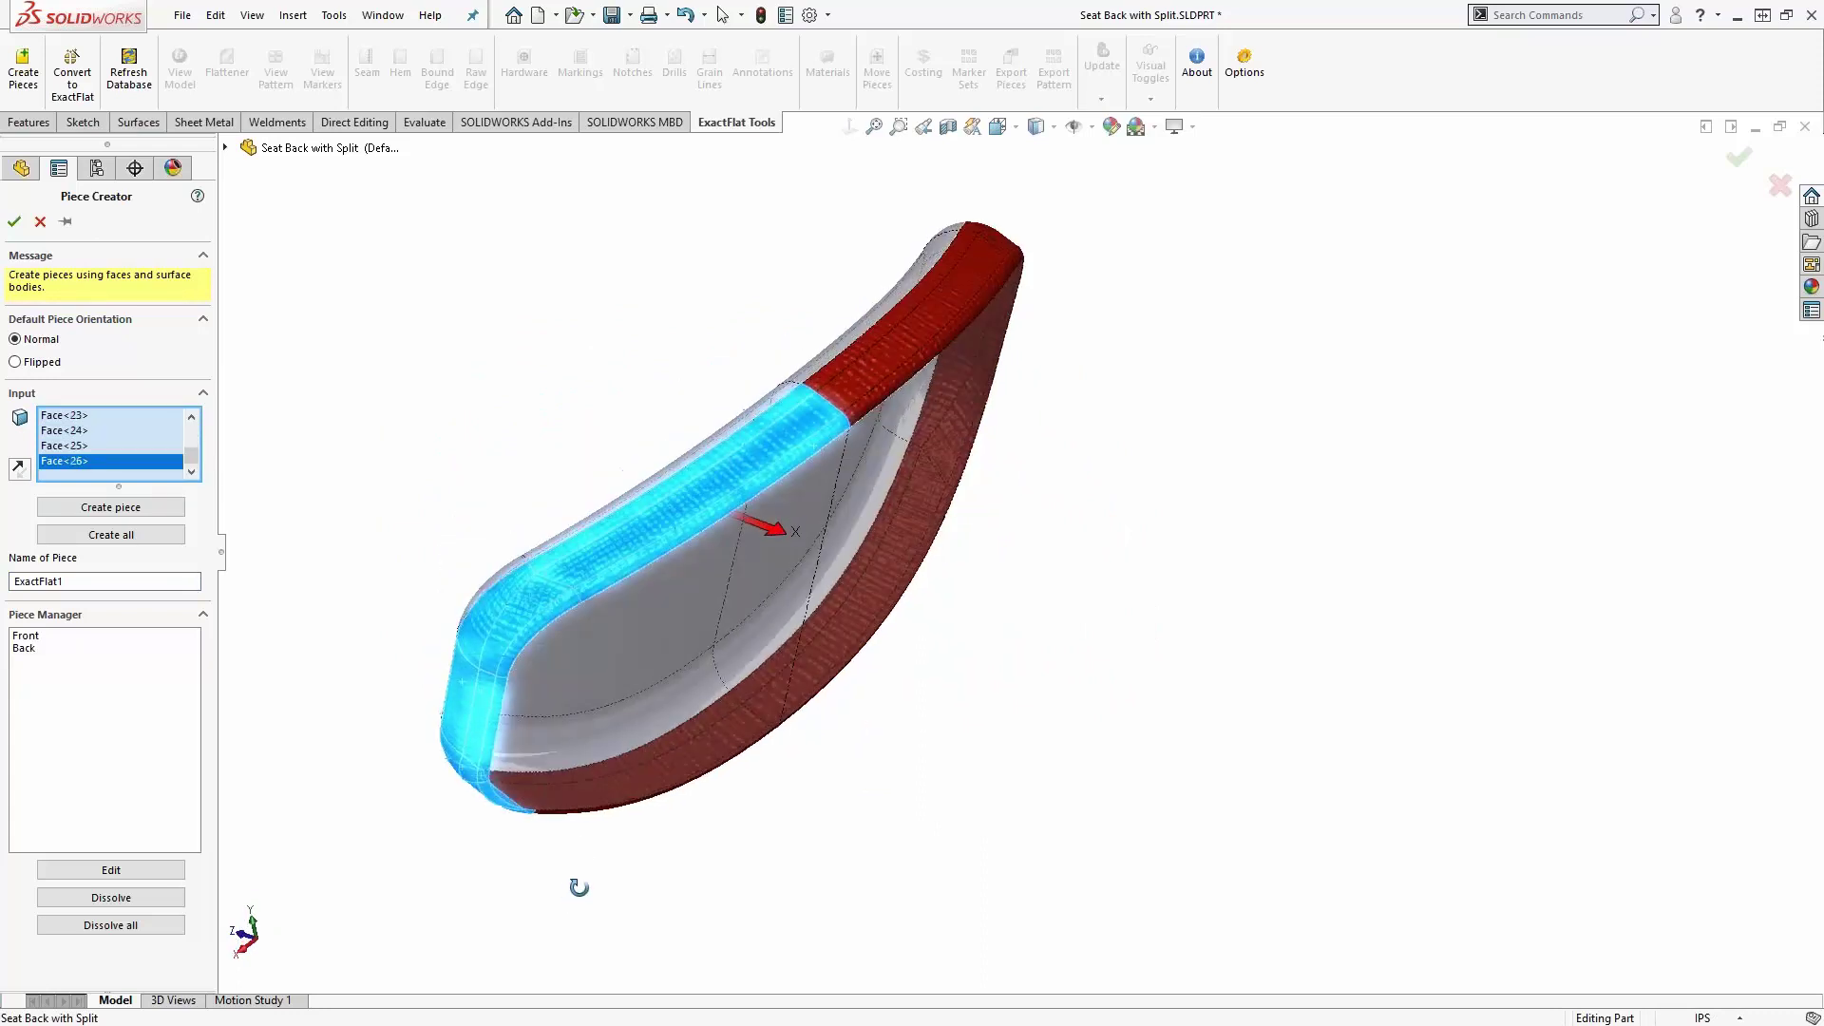
- Add the band faces up to the opposite center seam and create the piece named Right
scroll(578, 887, "down", 4)
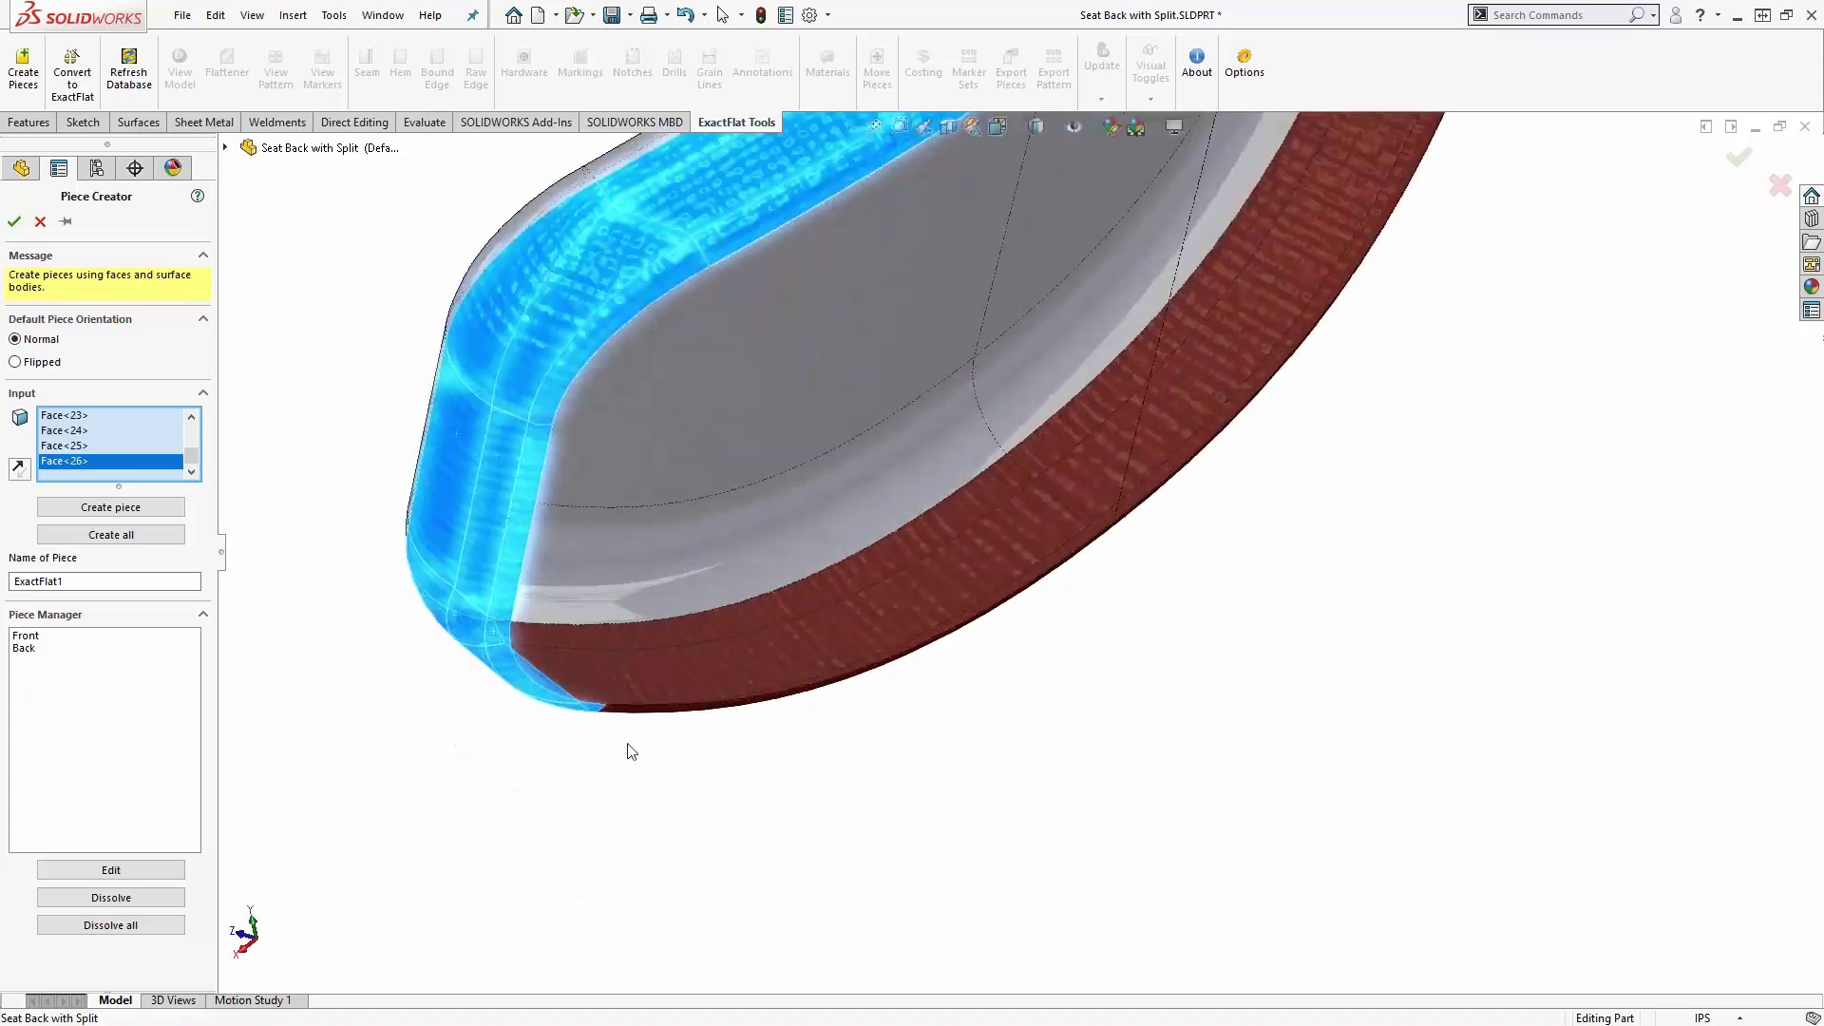
left_click(1007, 557)
left_click(974, 509)
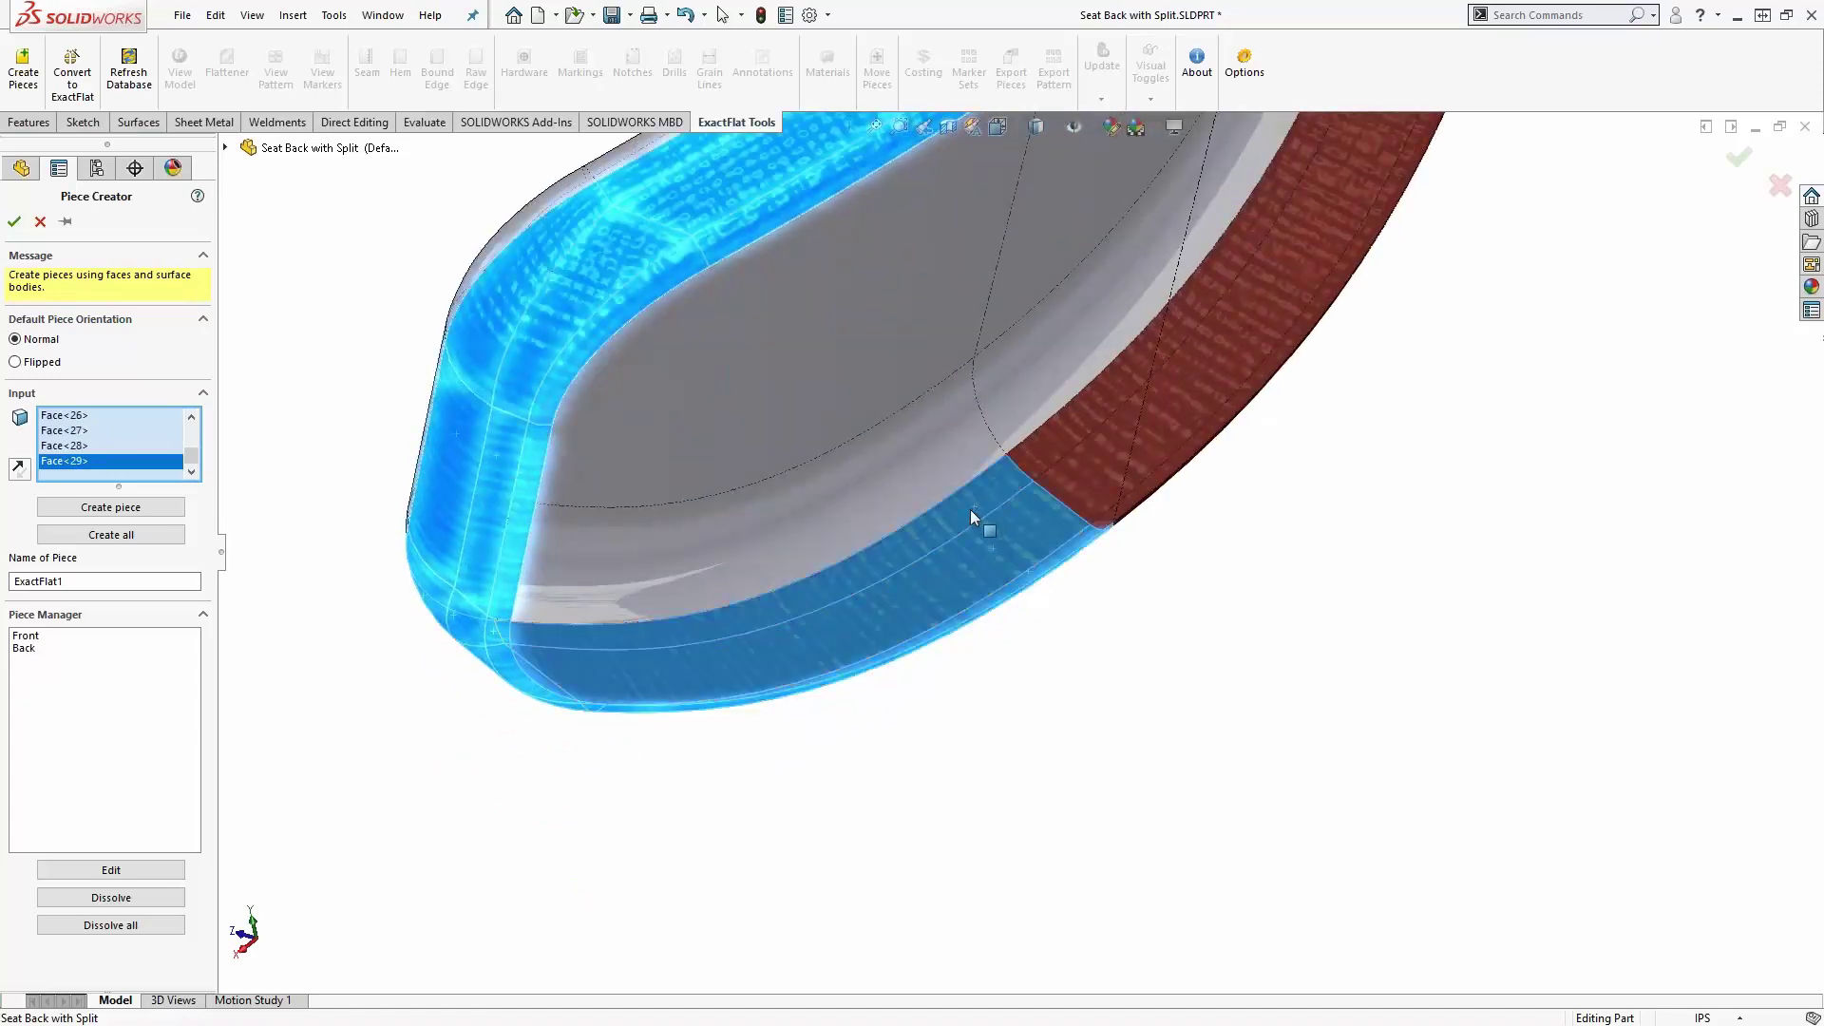
double_click(38, 580)
type("Right")
key("Return")
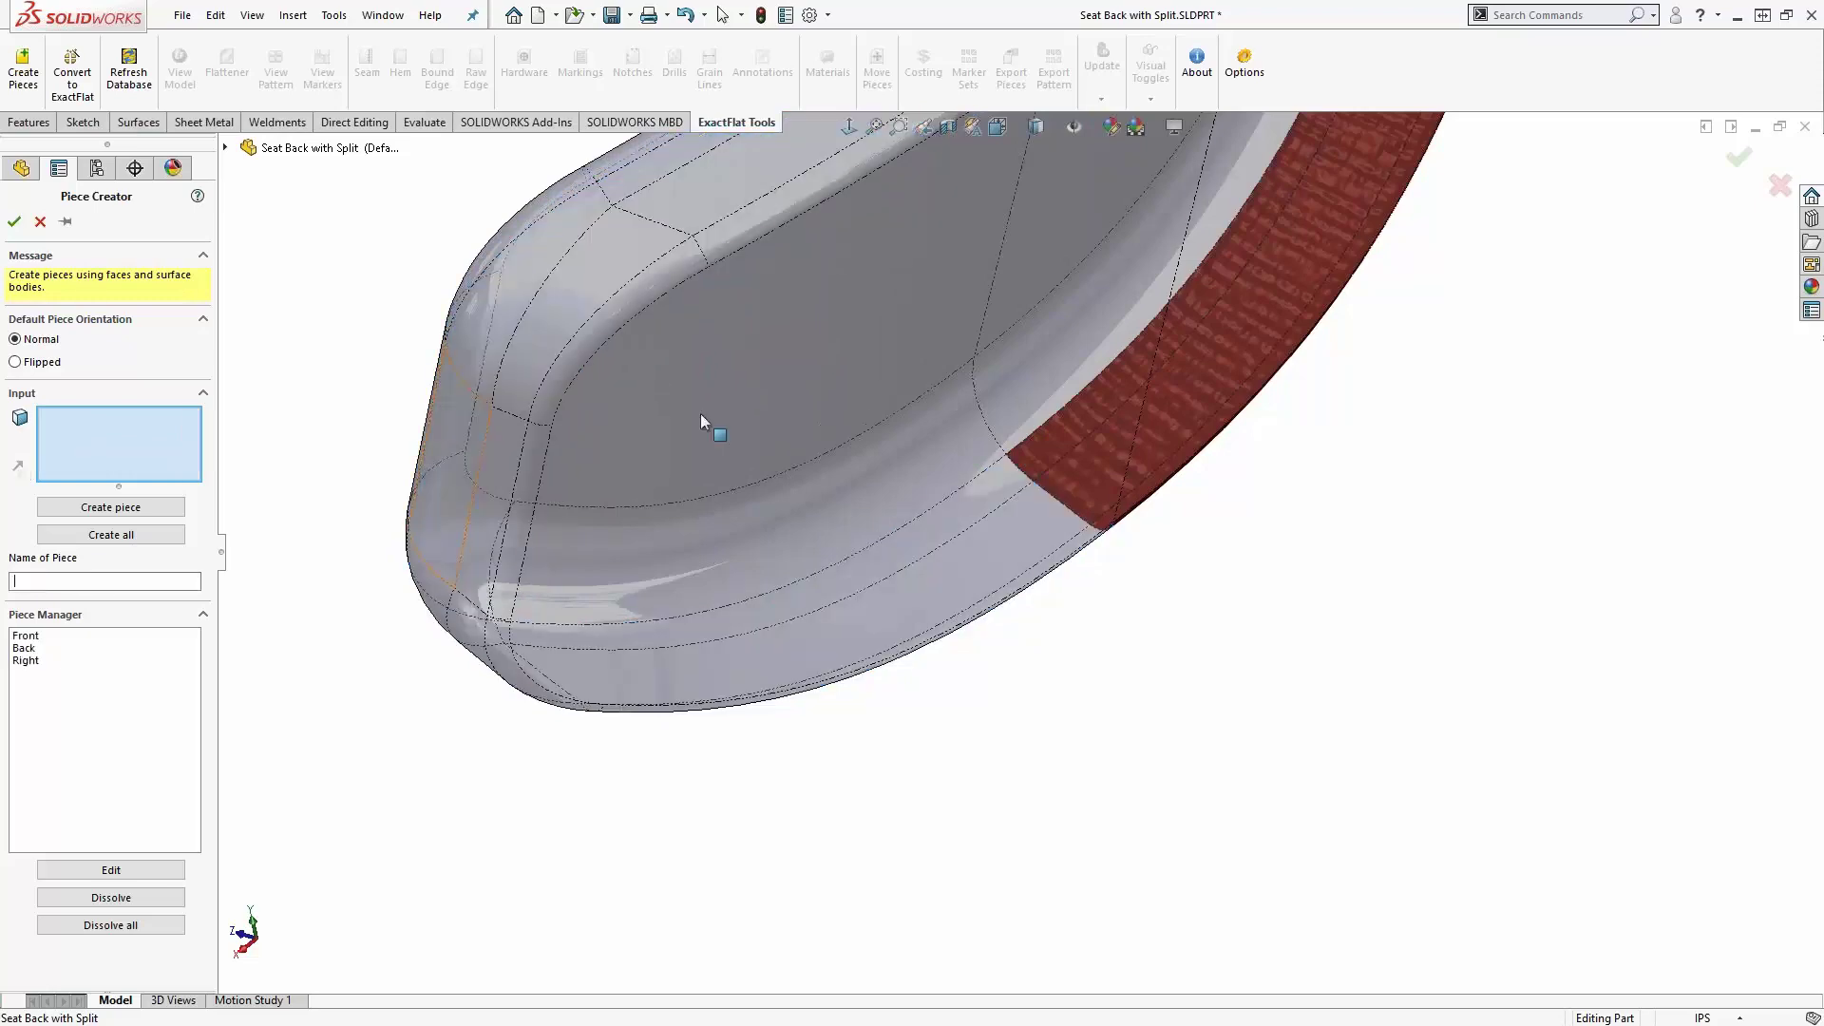
- Select the band faces on the cushion's other half, from the center seam around the corner and along the short end
left_click_drag(1193, 476, 1406, 394)
left_click(1125, 372)
middle_click_drag(1125, 372, 1170, 475)
left_click_drag(1290, 450, 1112, 367)
left_click(1102, 364)
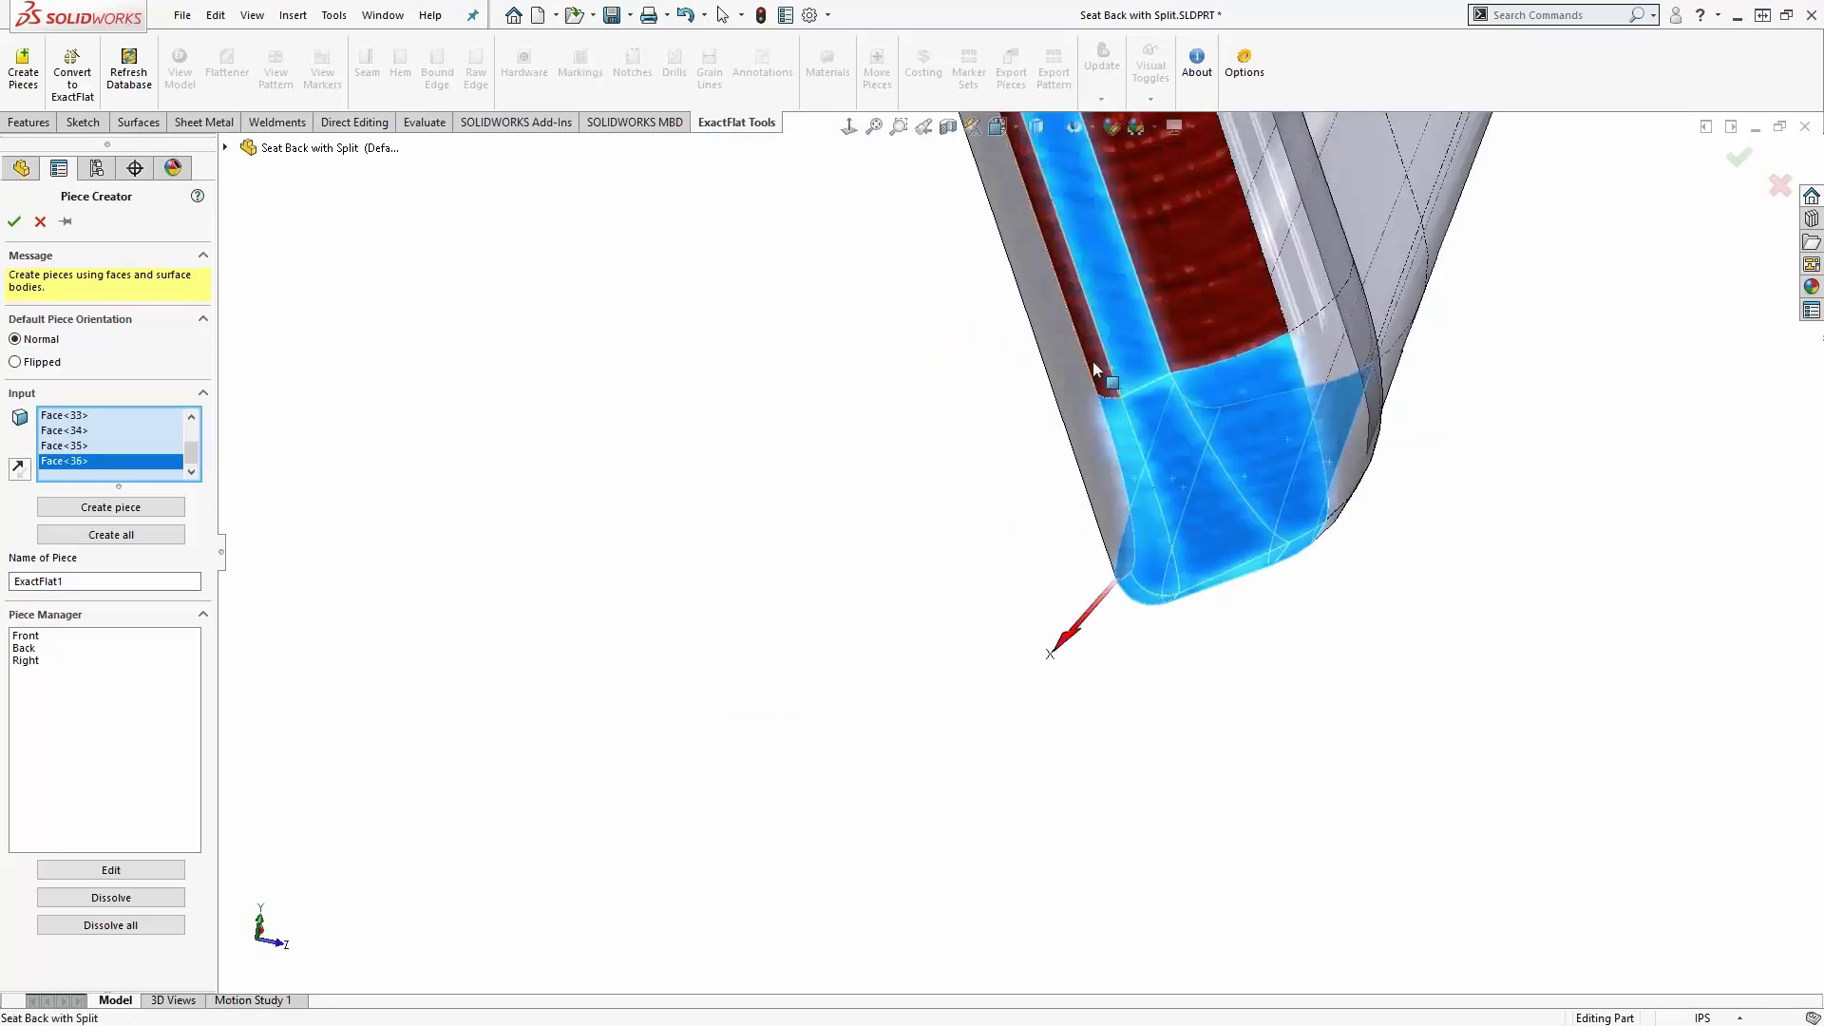
left_click(1130, 337)
left_click(1177, 306)
- Add the remaining band faces up to the other center seam and create the piece named Left
middle_click_drag(1136, 323, 983, 446)
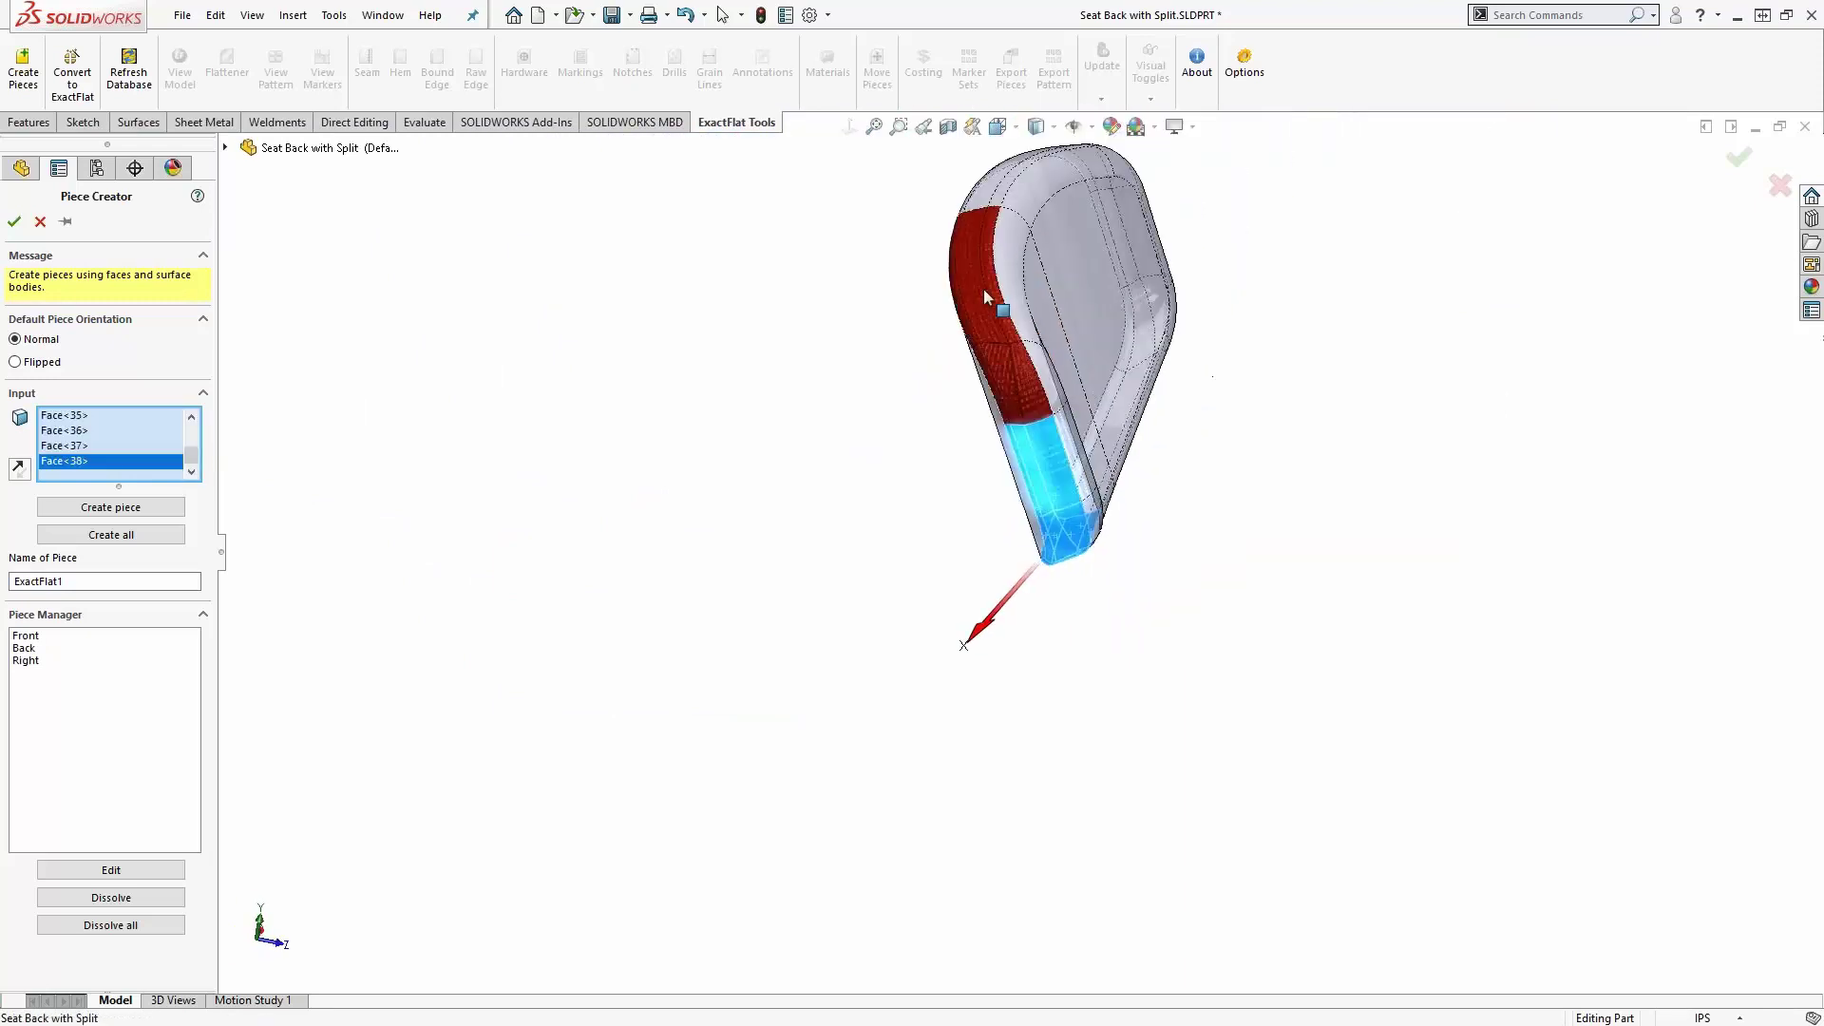
scroll(983, 446, "down", 3)
scroll(1135, 494, "down", 3)
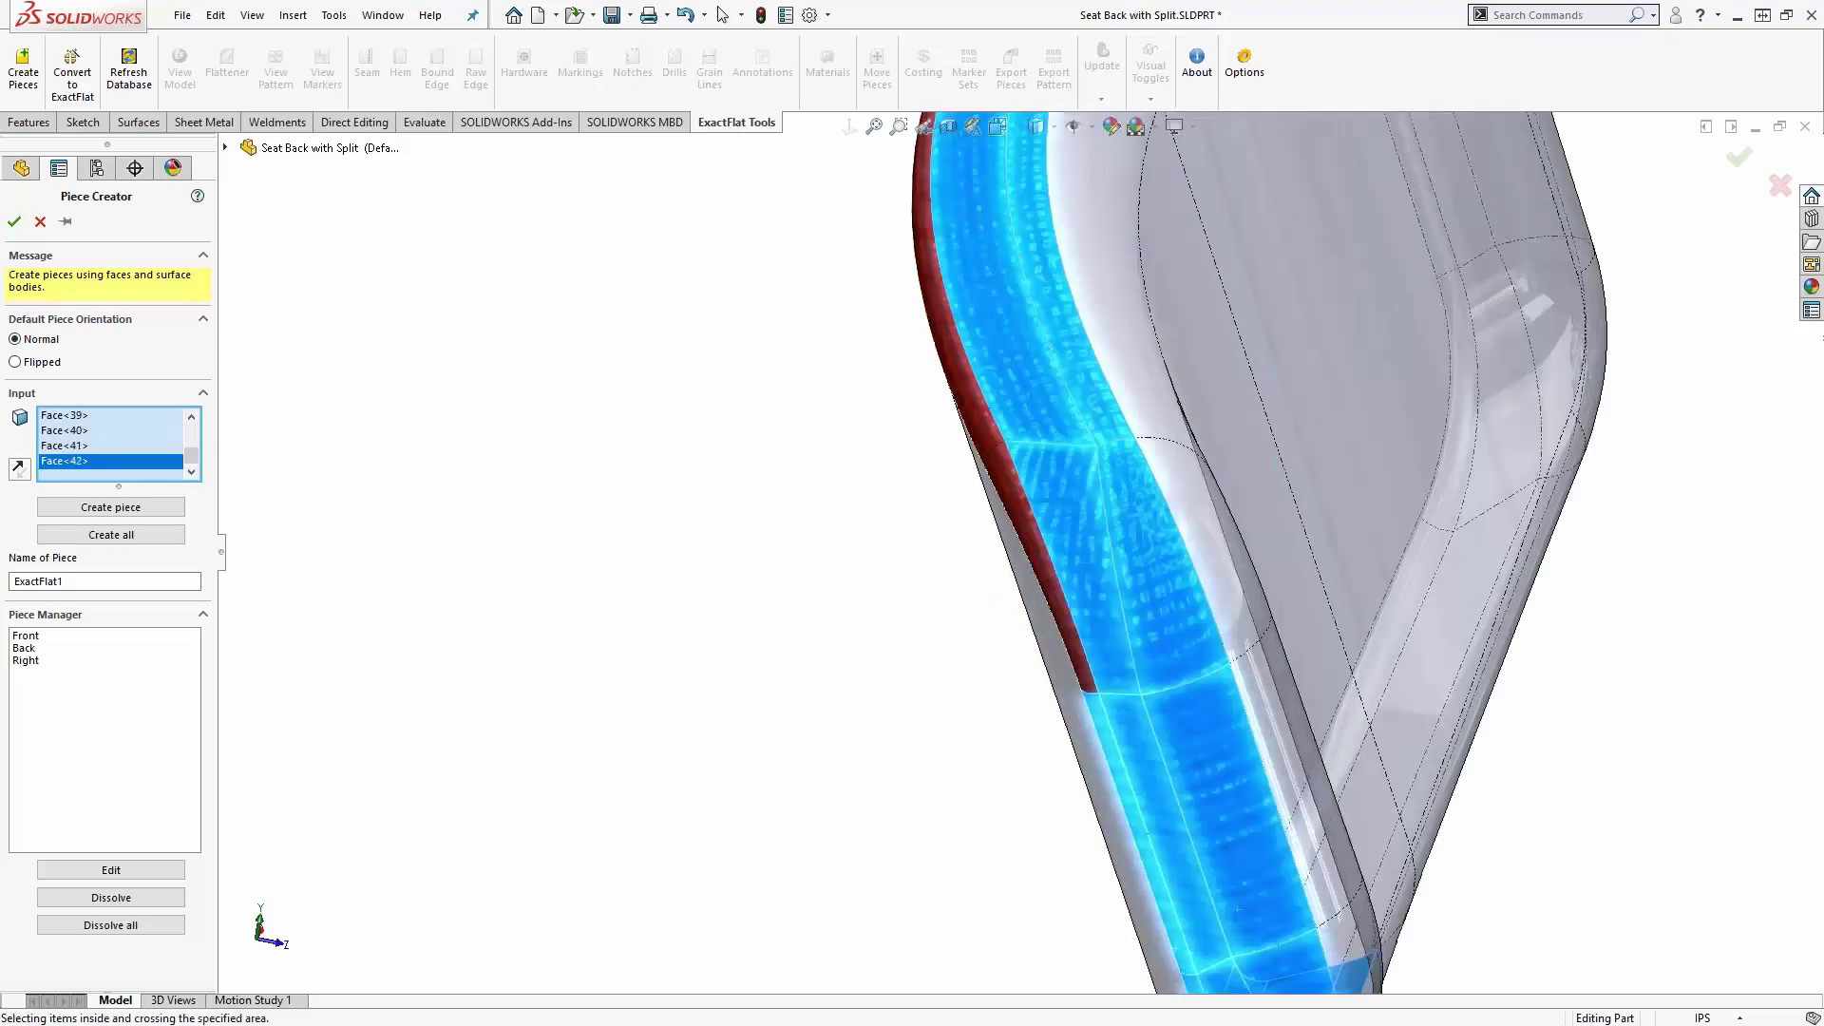
double_click(92, 581)
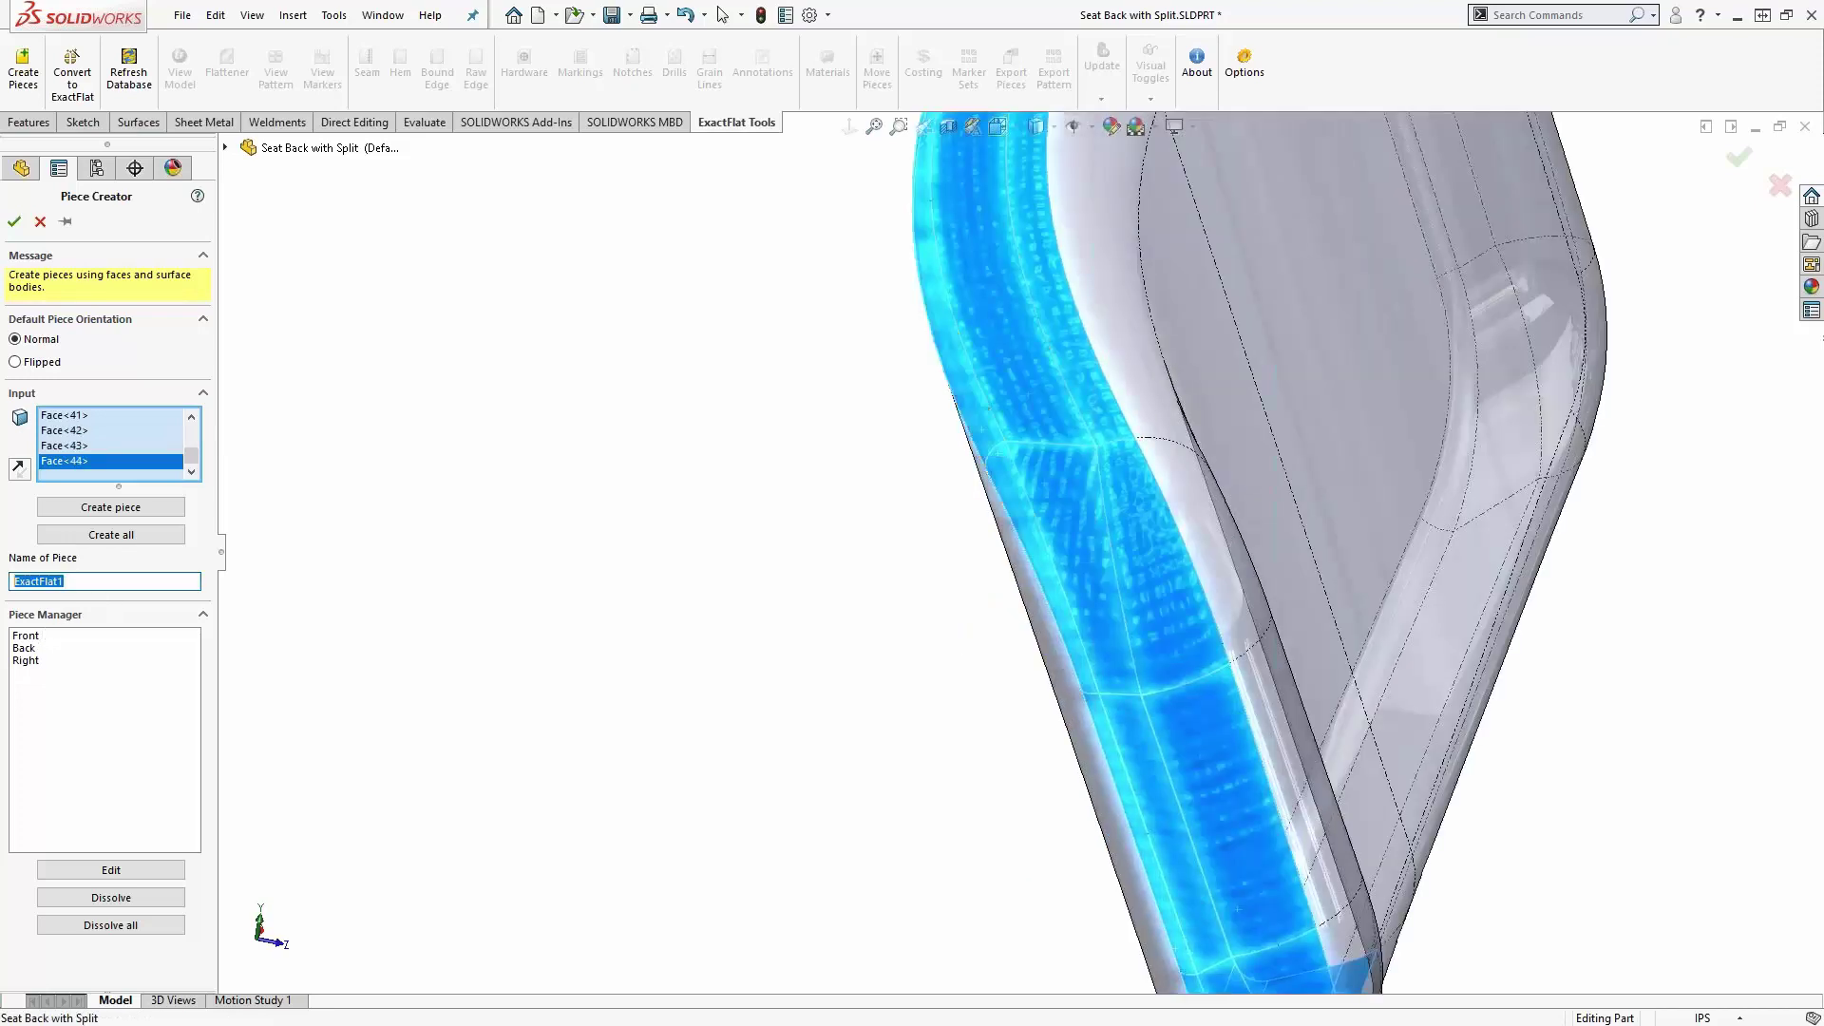
key("BackSpace")
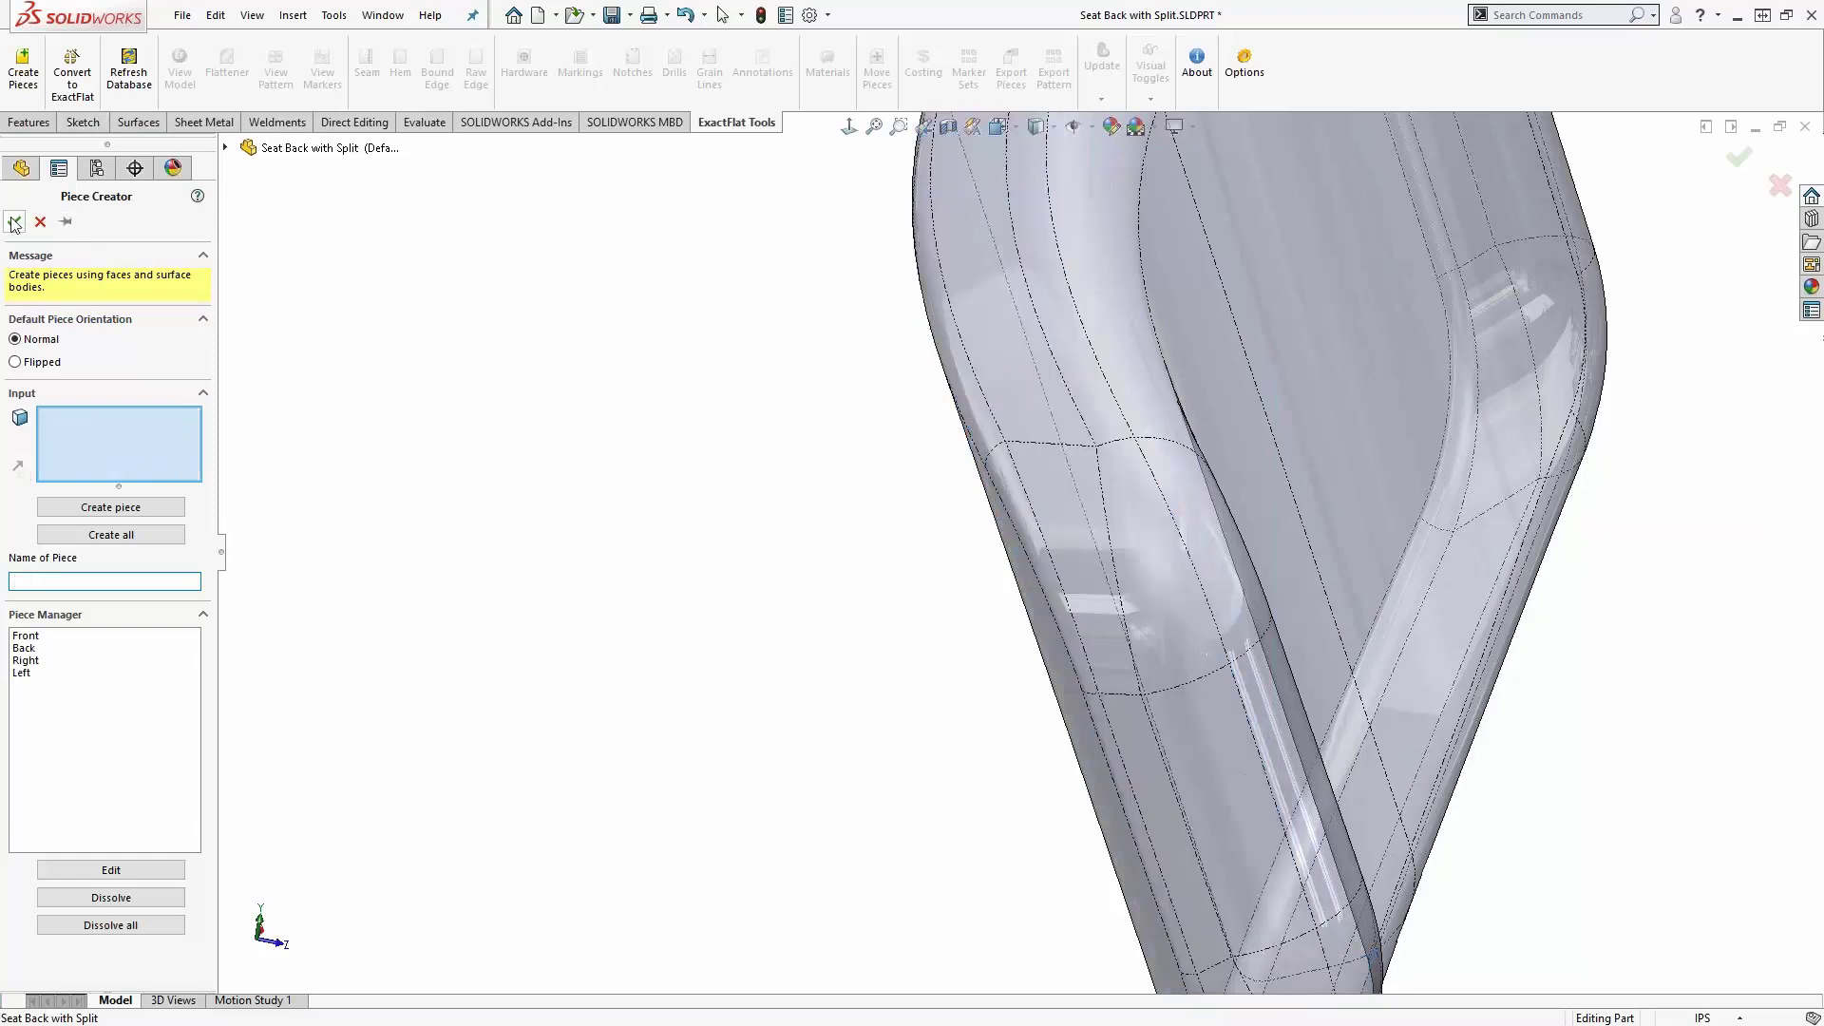
- Finish the Piece Creator and show the whole cushion from the front
key("Return")
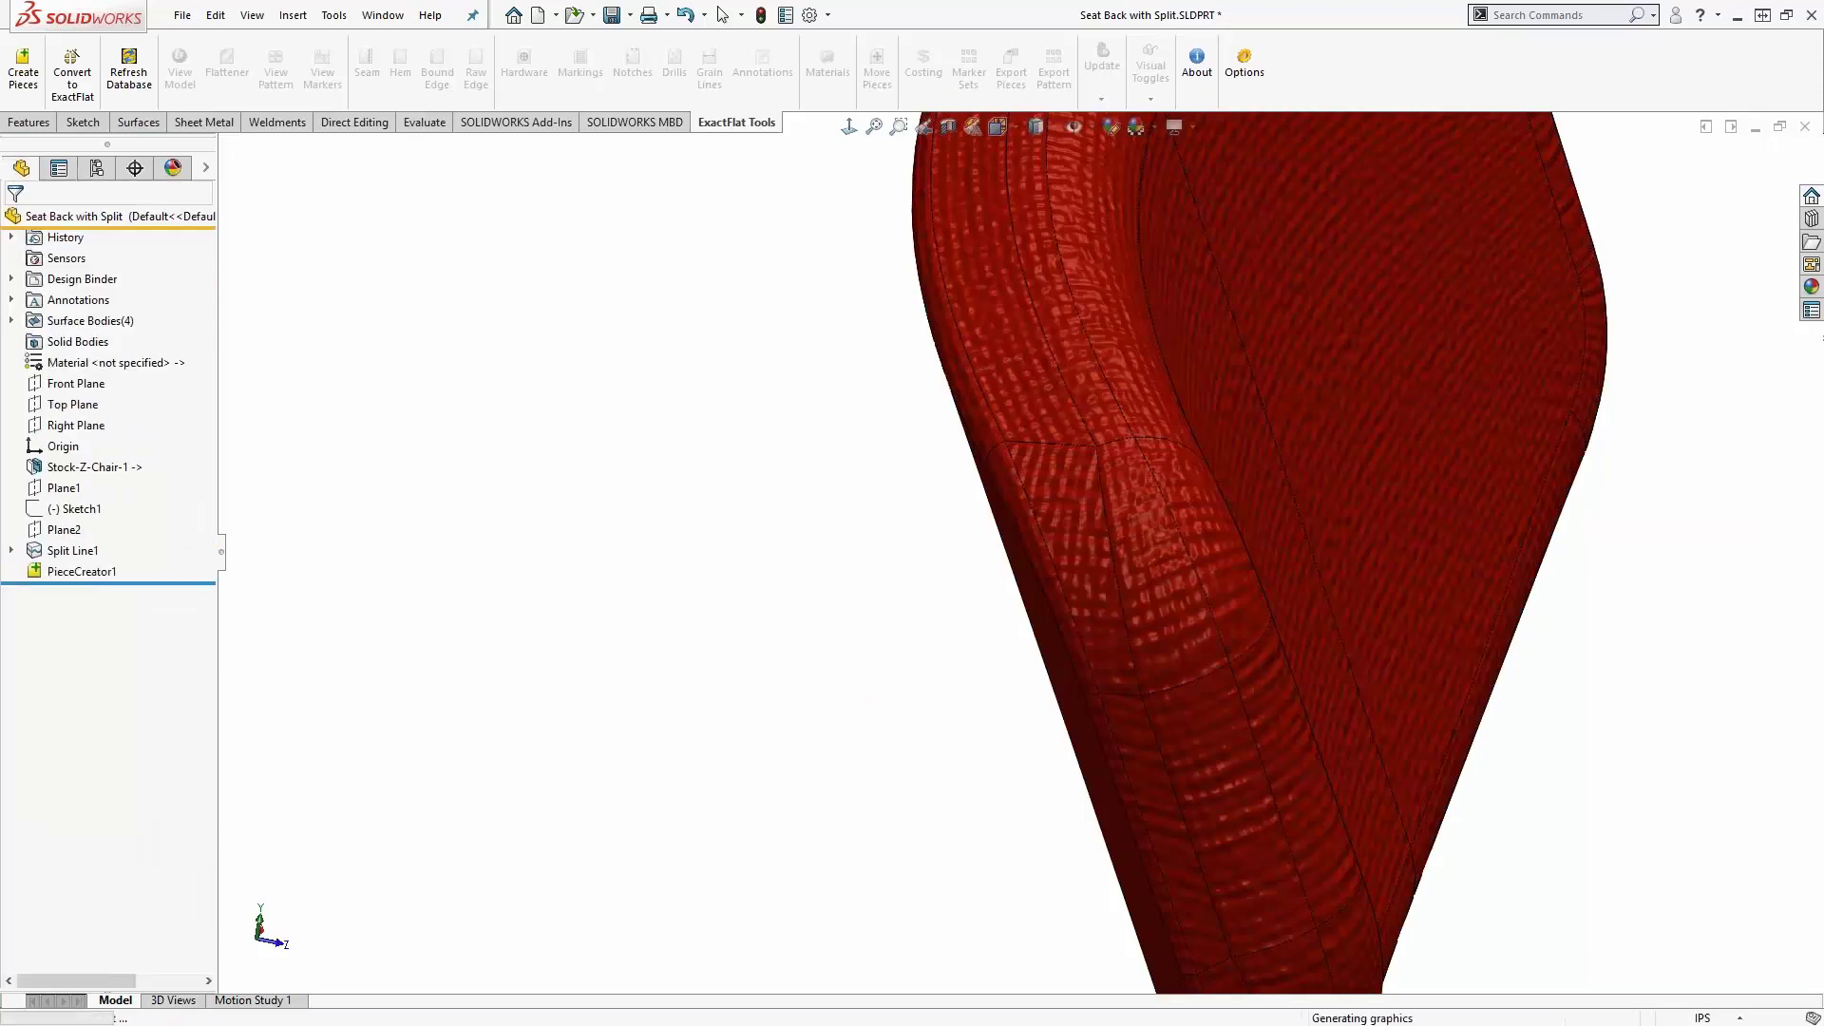
key("f")
middle_click_drag(970, 712, 665, 703)
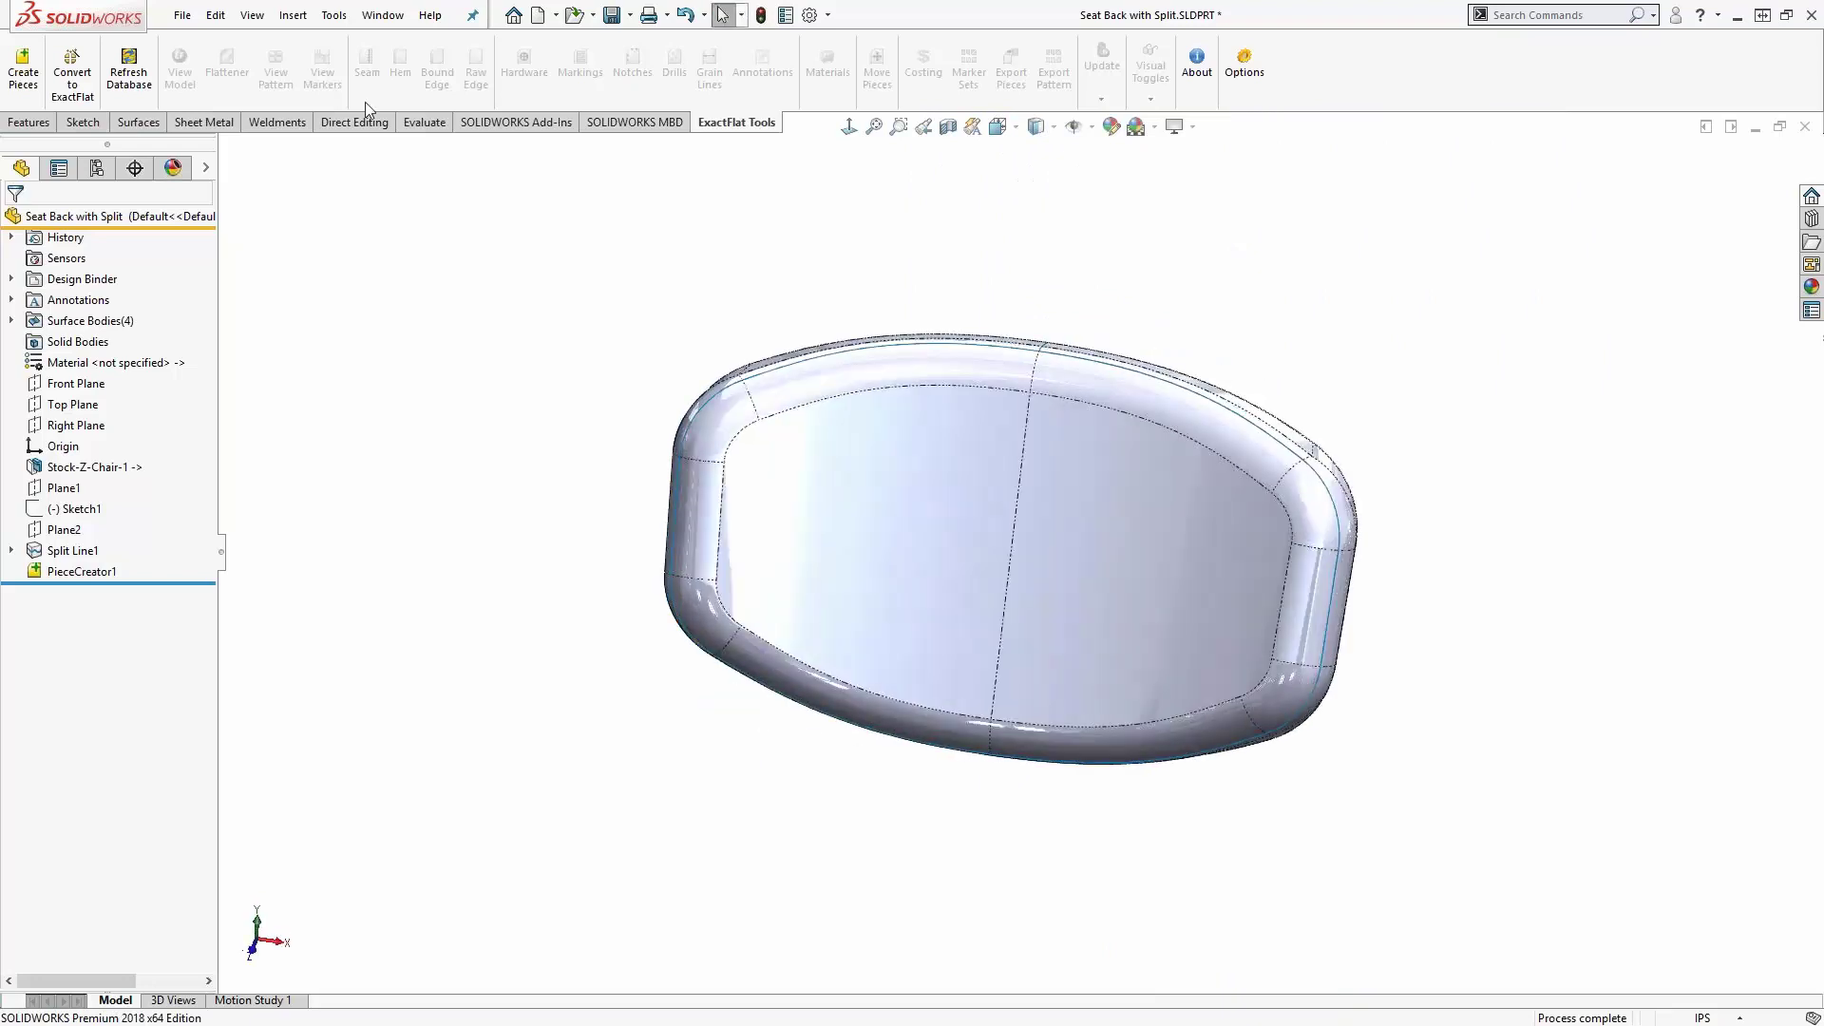
- Start the conversion to an ExactFlat file and assign EF Sample - Brushed Warp Knit to all four pieces
left_click(72, 79)
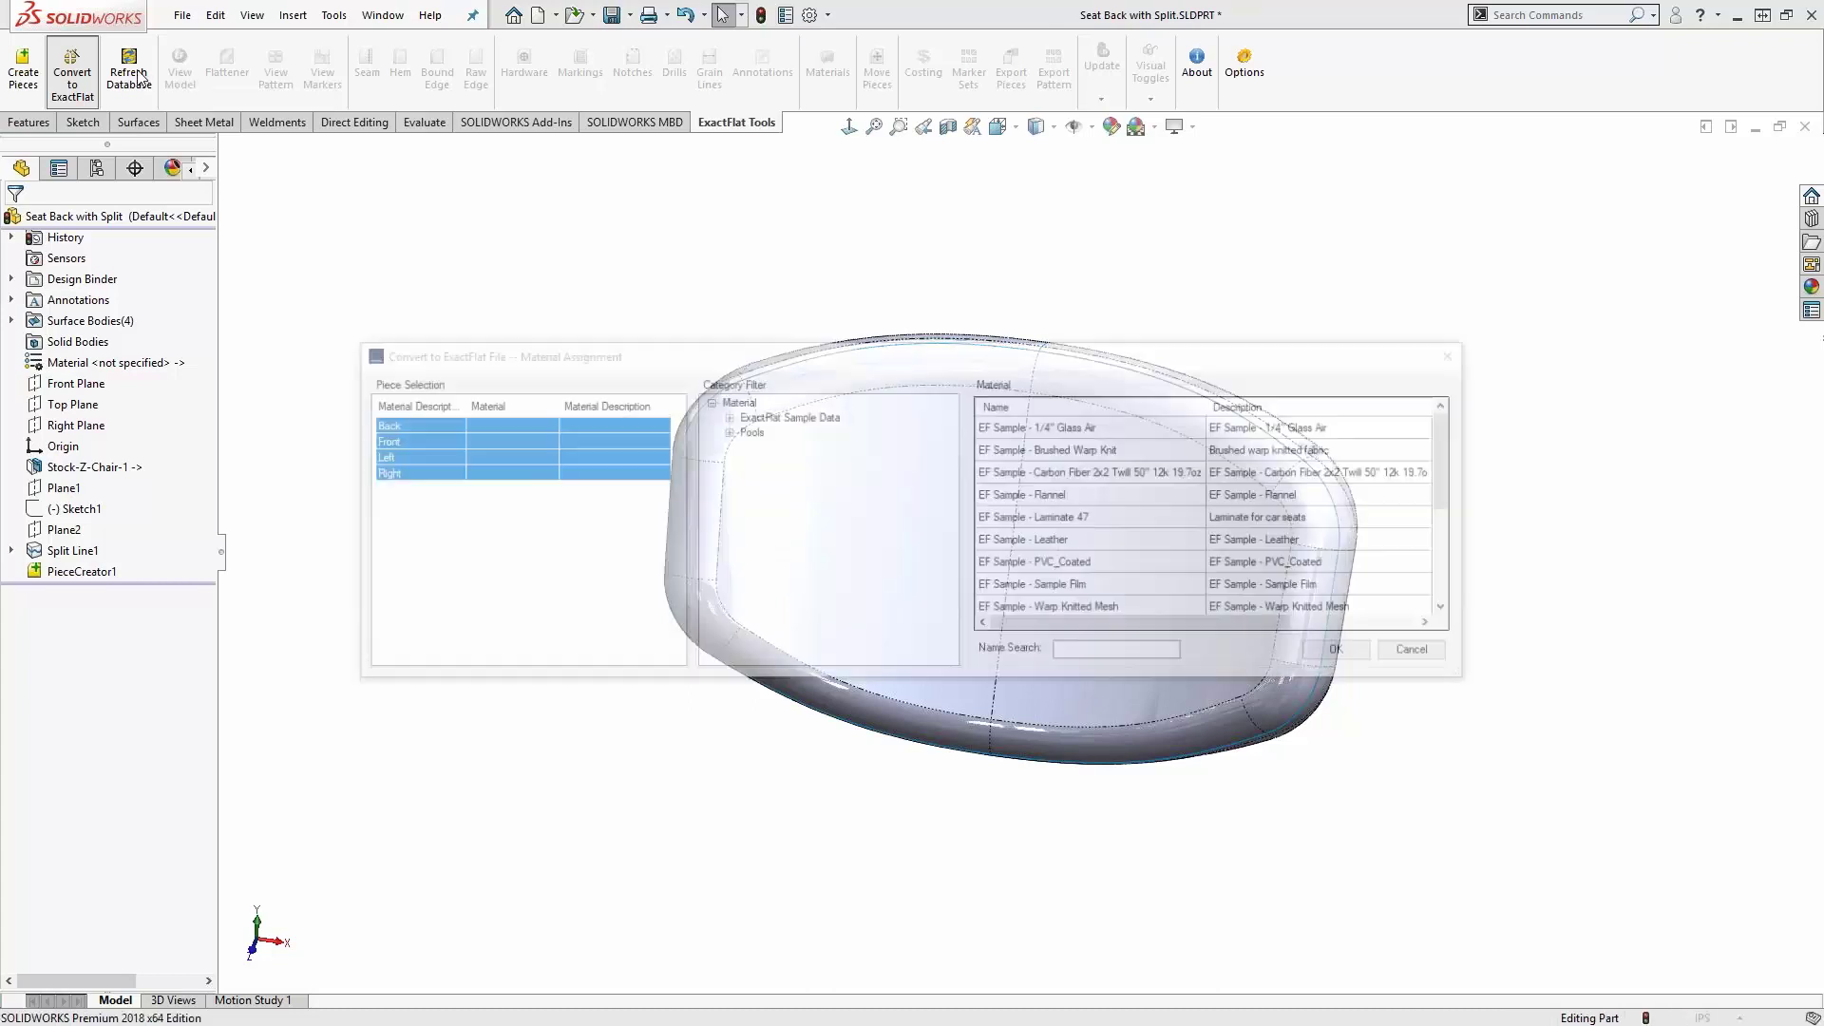
double_click(1083, 450)
- Expand the ExactFlat Sample Data category and try the Pool Liner 20 mil material on all four pieces
left_click_drag(1456, 478, 1467, 582)
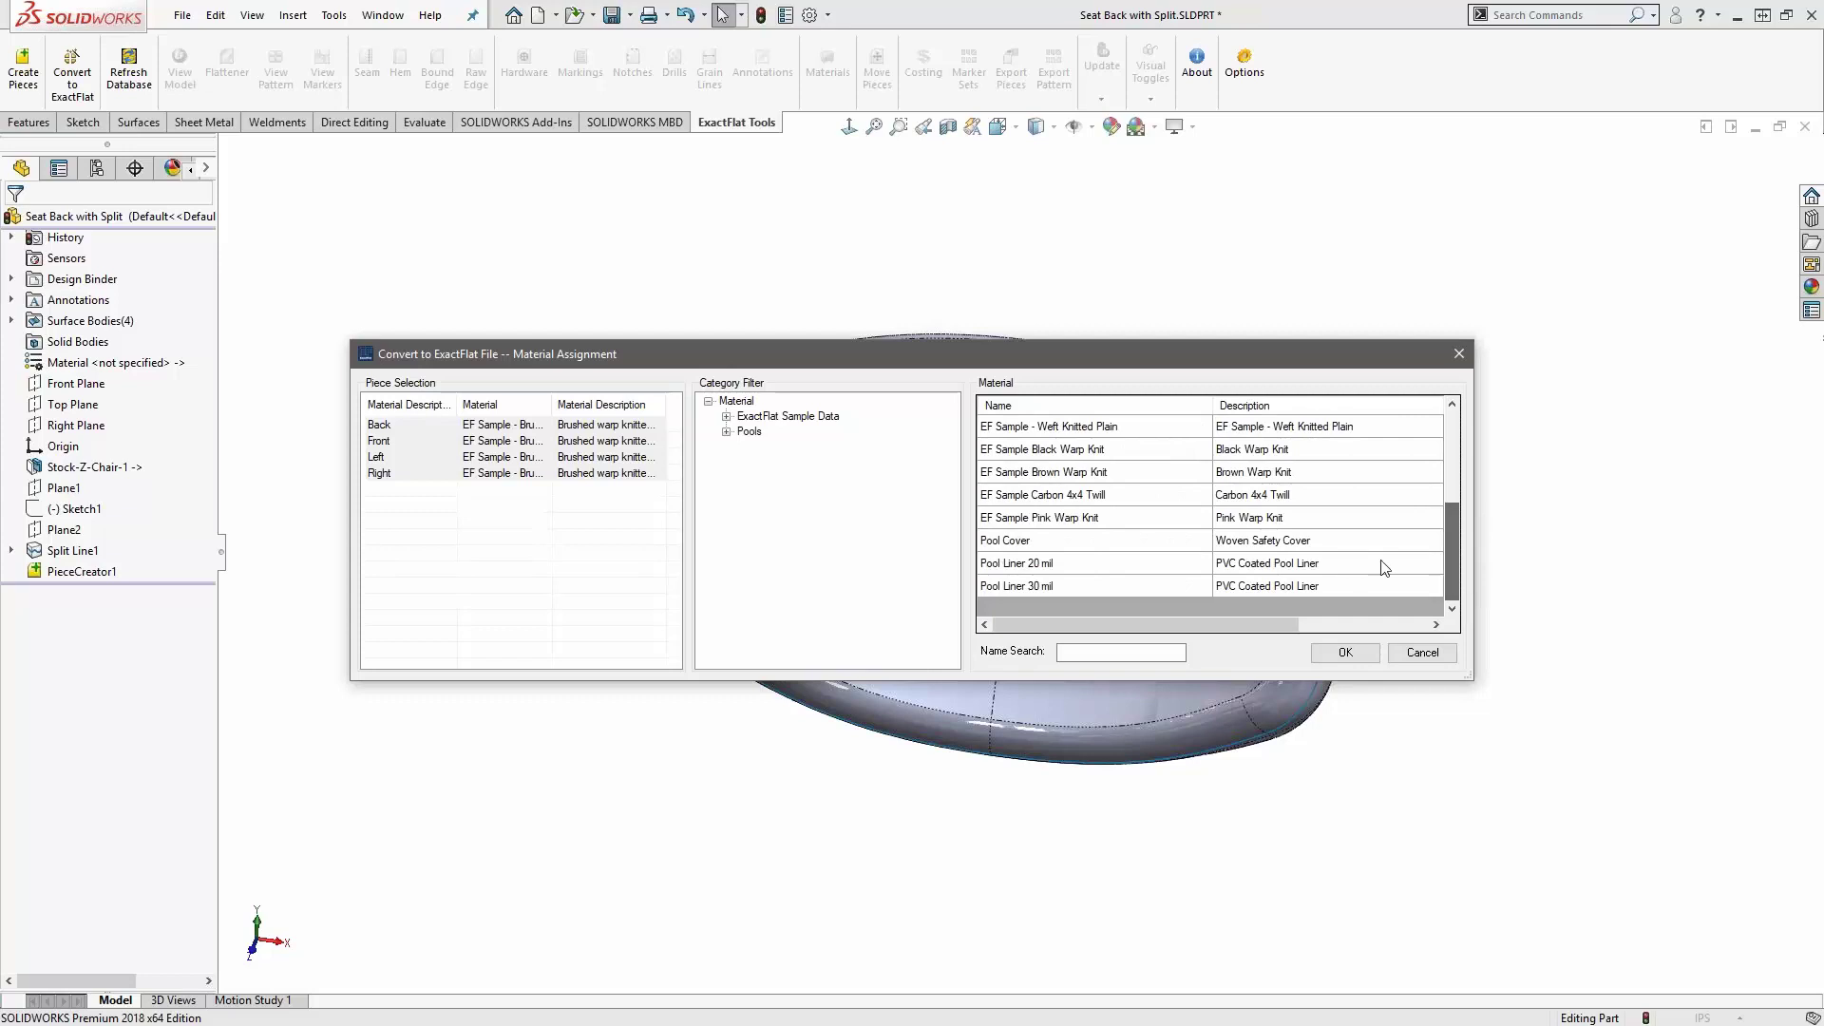
left_click(726, 417)
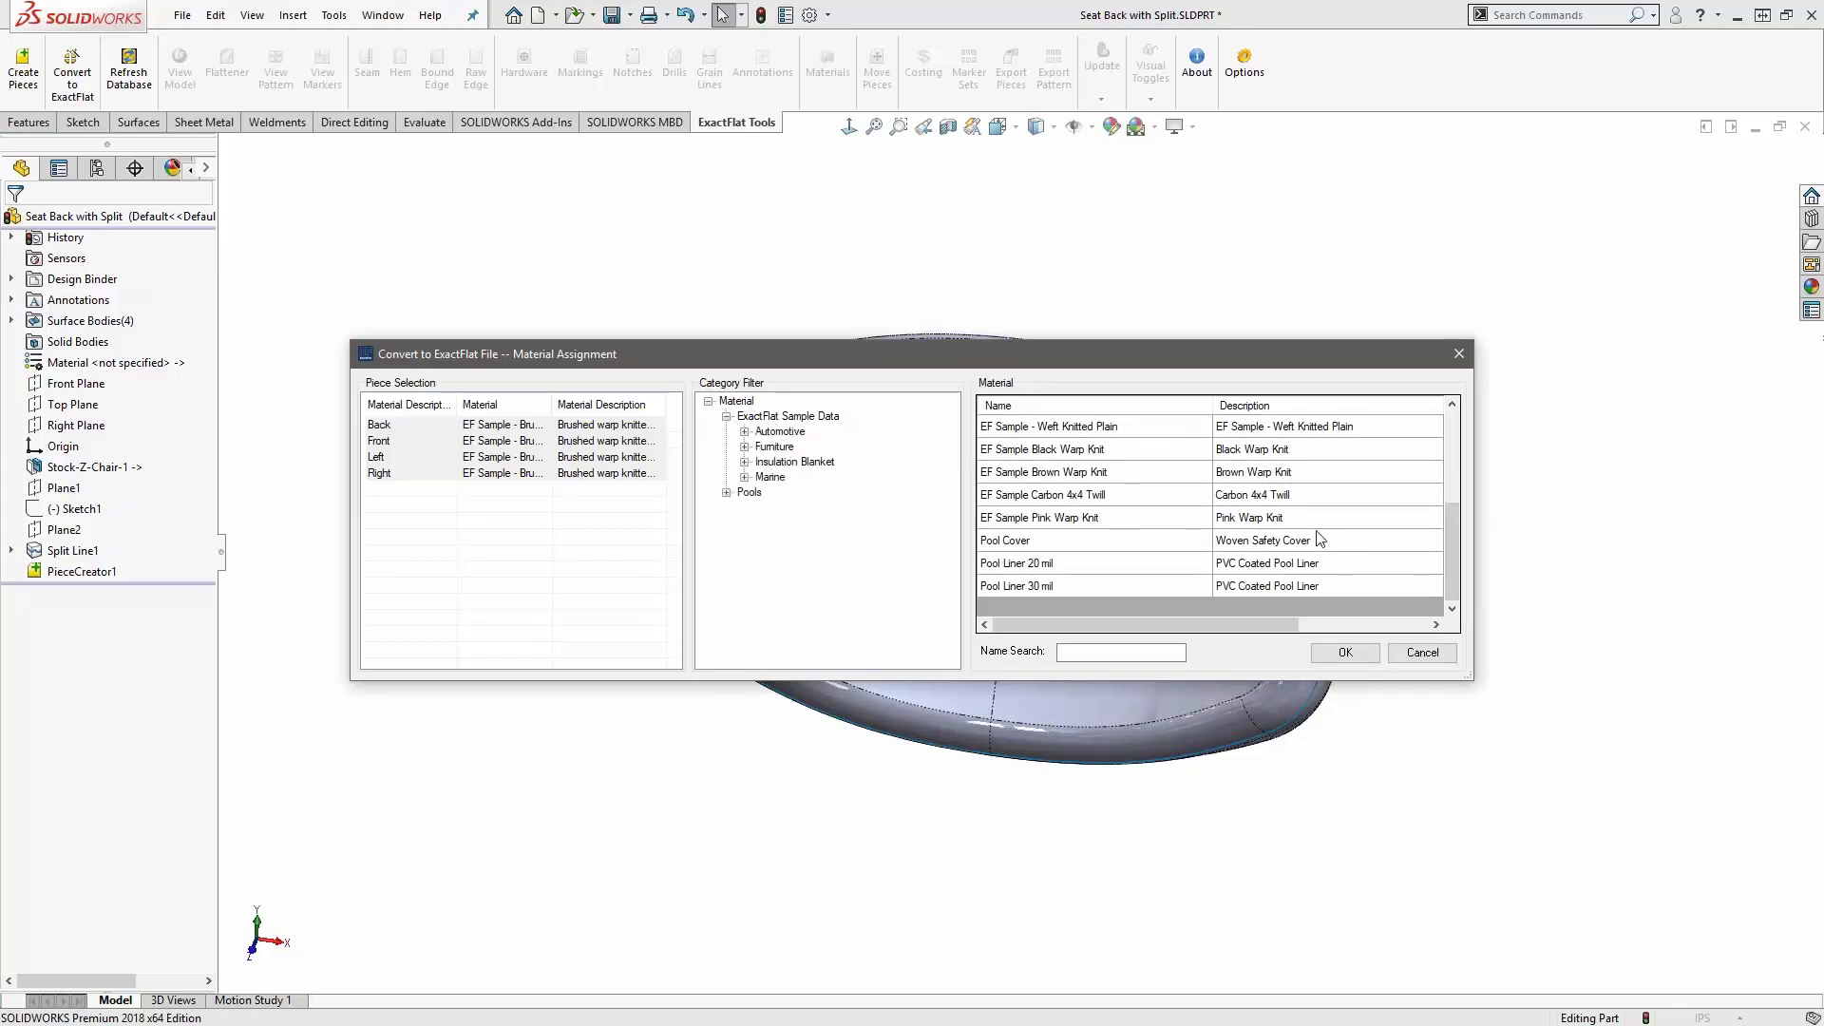
left_click(1439, 562)
left_click_drag(1450, 544, 1449, 458)
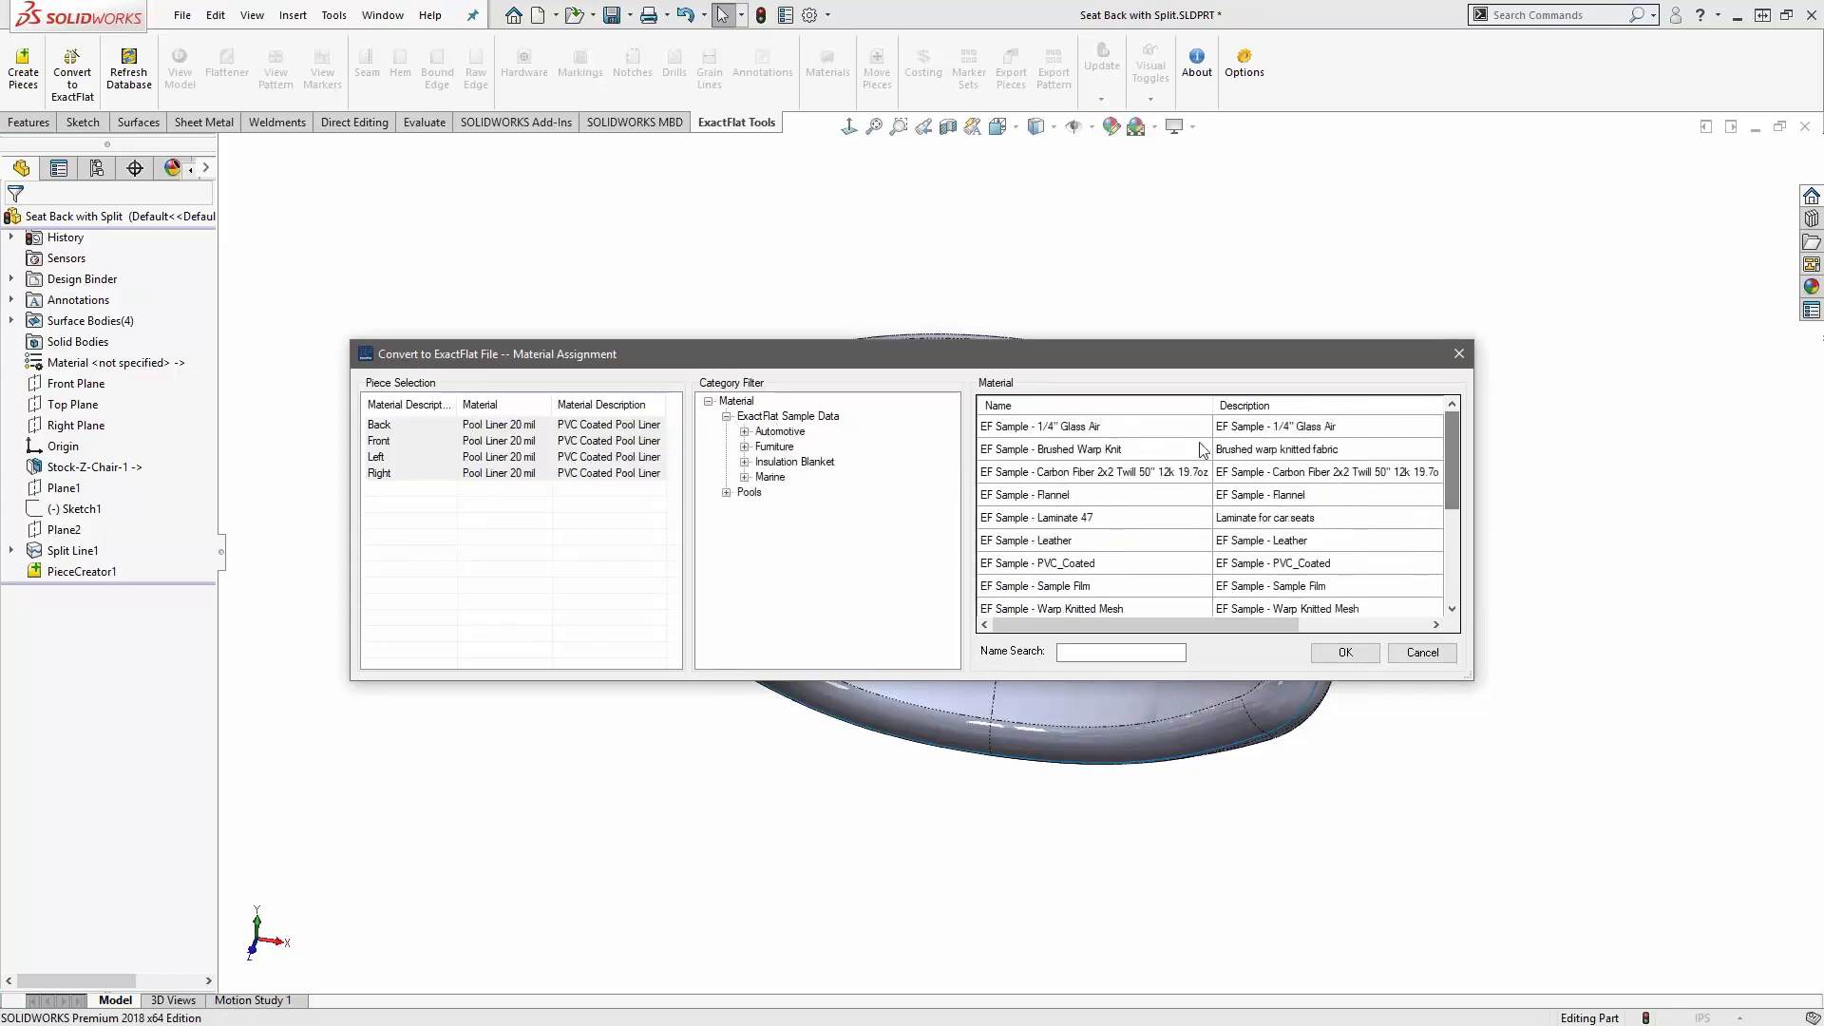
- Reassign EF Sample - Brushed Warp Knit to all four pieces and complete the ExactFlat conversion
left_click(1249, 450)
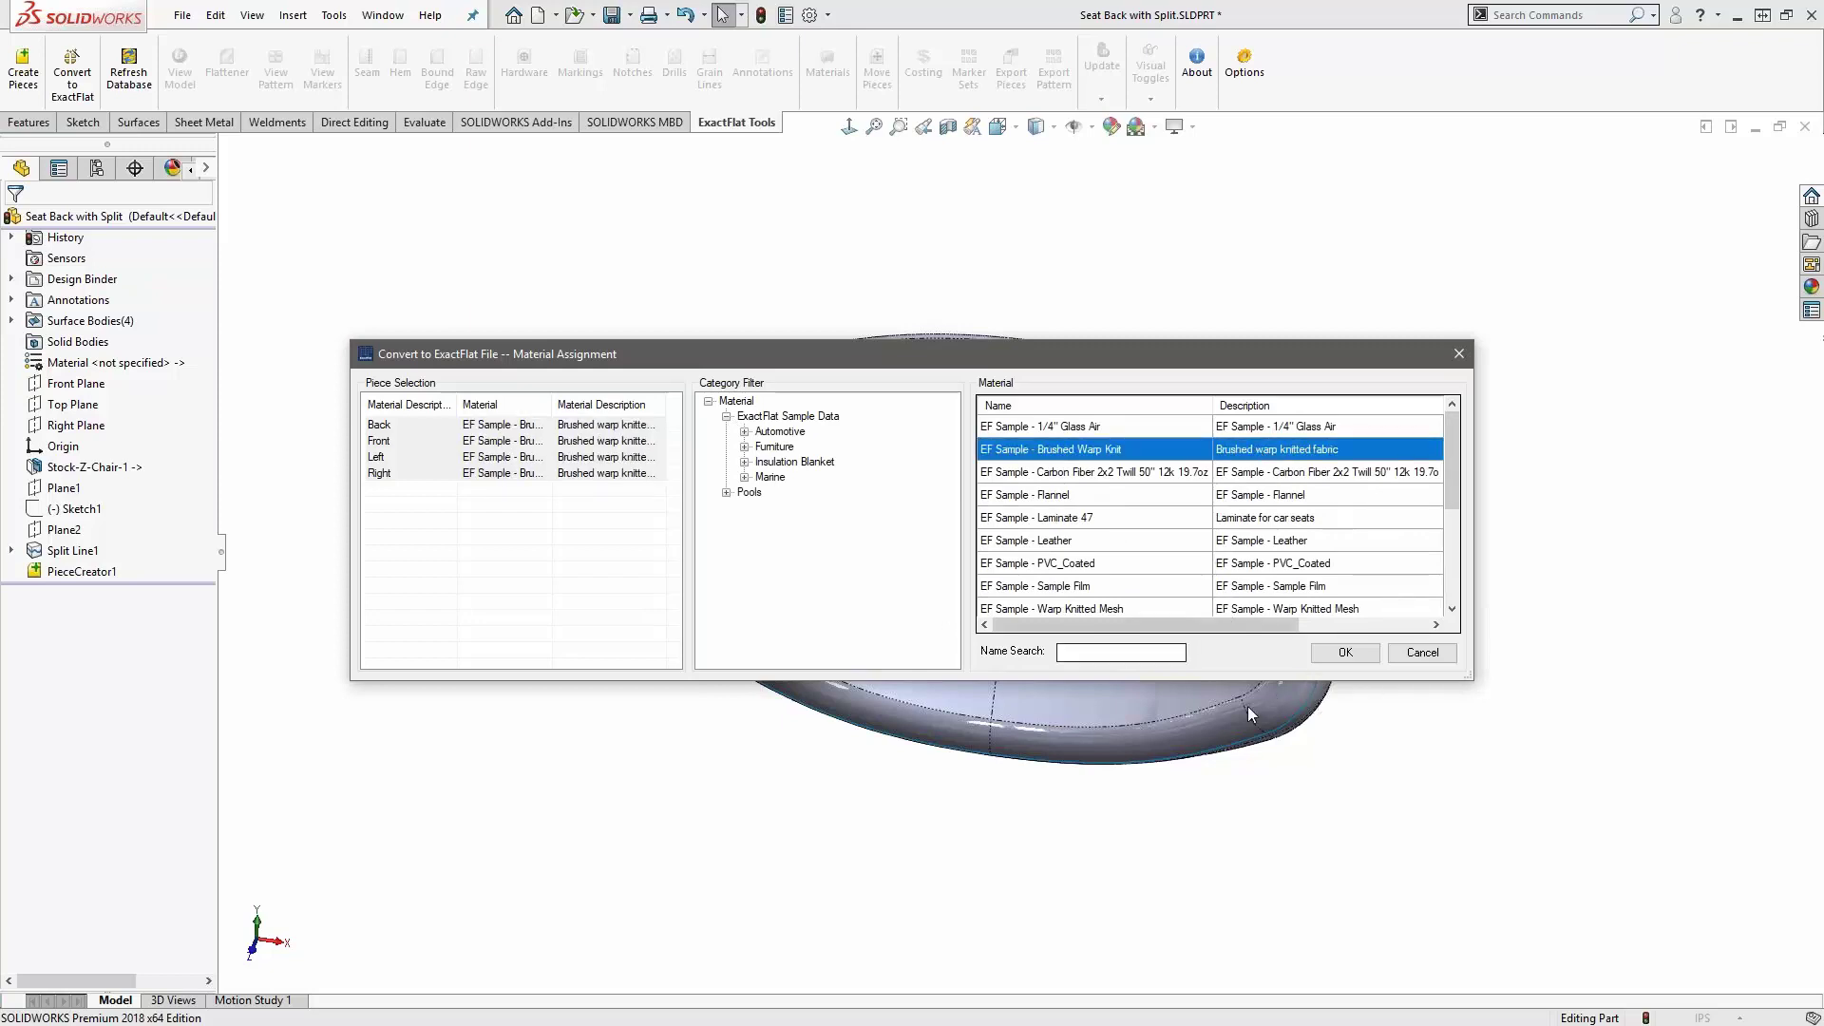
left_click(1345, 654)
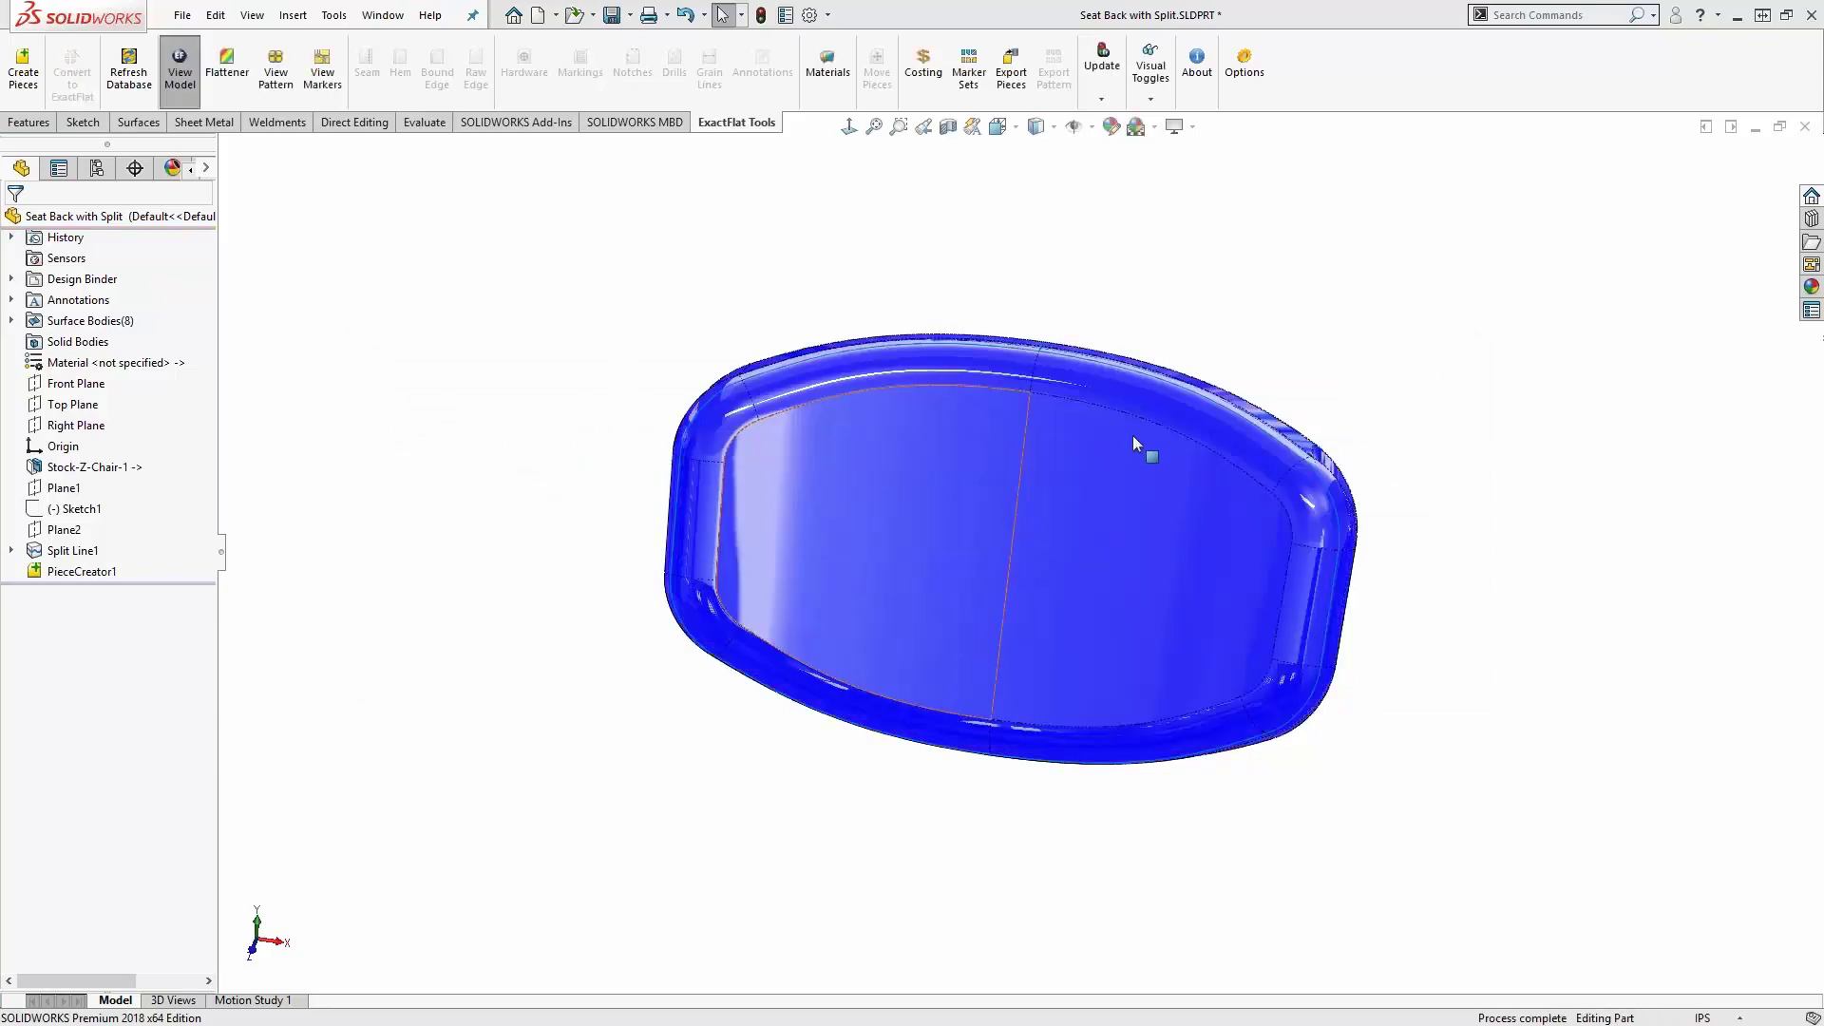
- Open the pieces in the Flattener and remesh all four, first adaptively and then with the regular remesh
middle_click_drag(1016, 615, 801, 562)
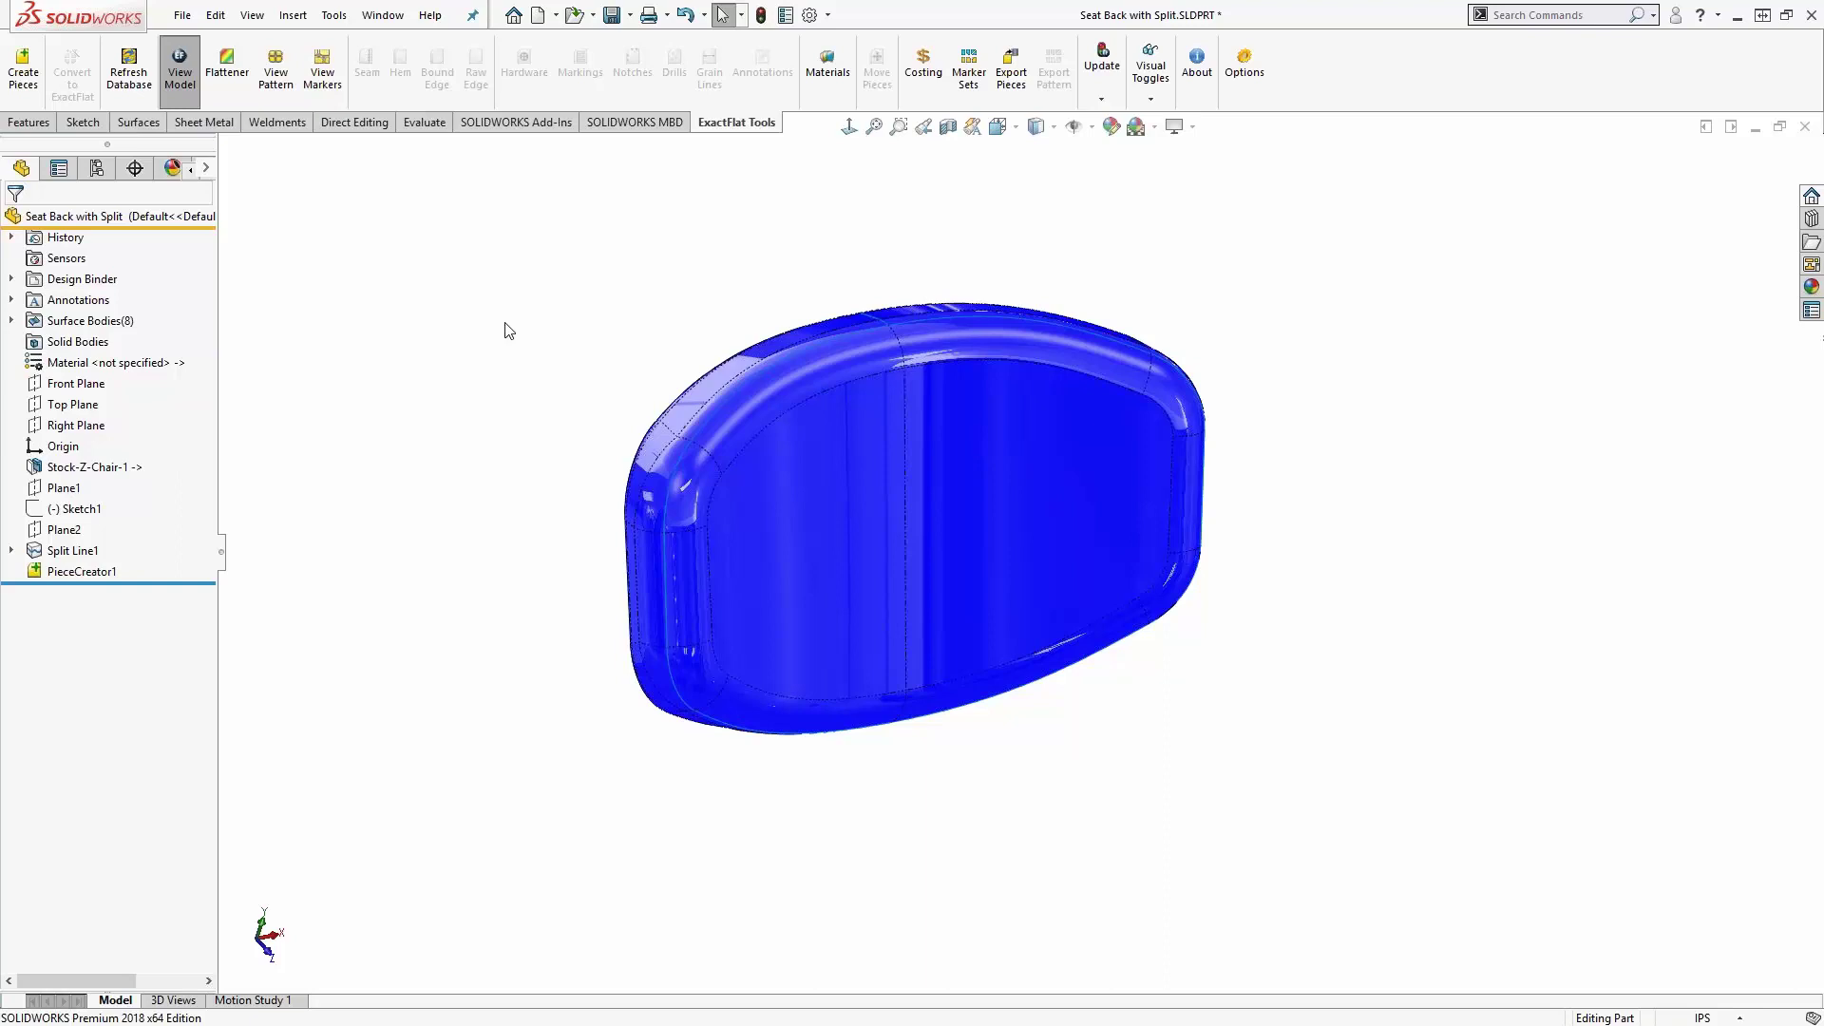
left_click(228, 69)
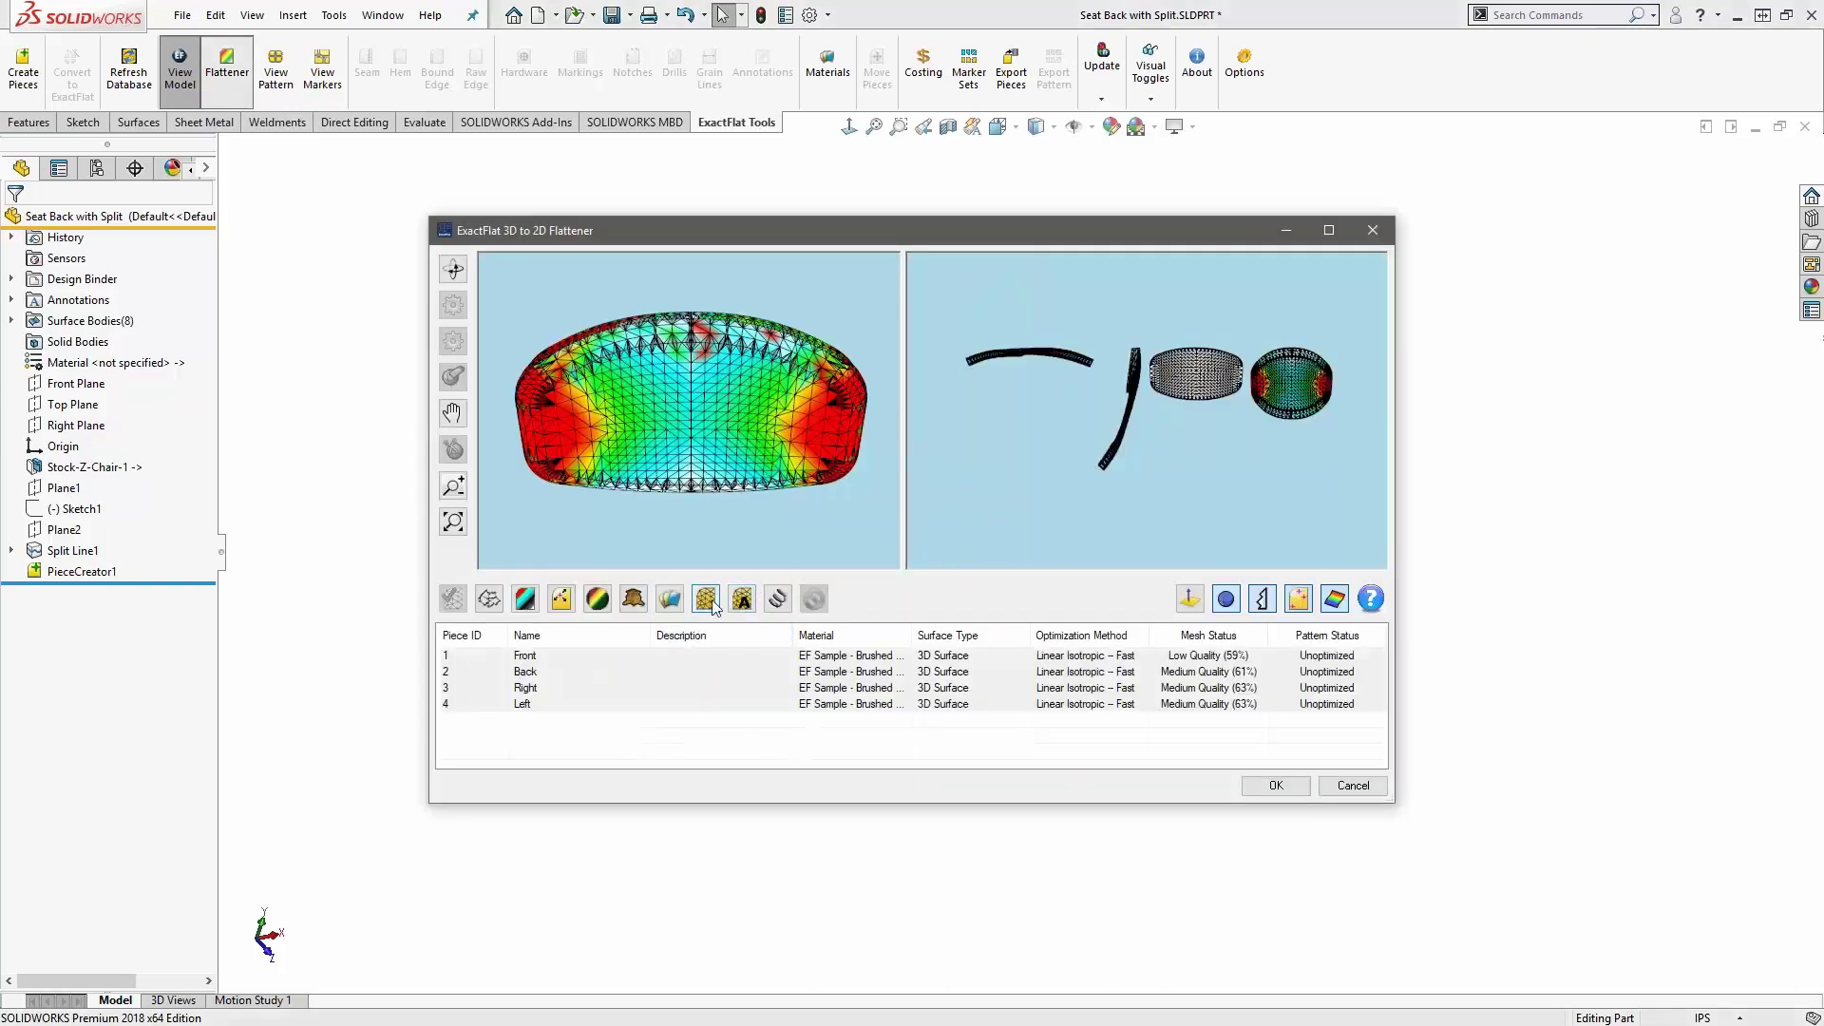
left_click(730, 606)
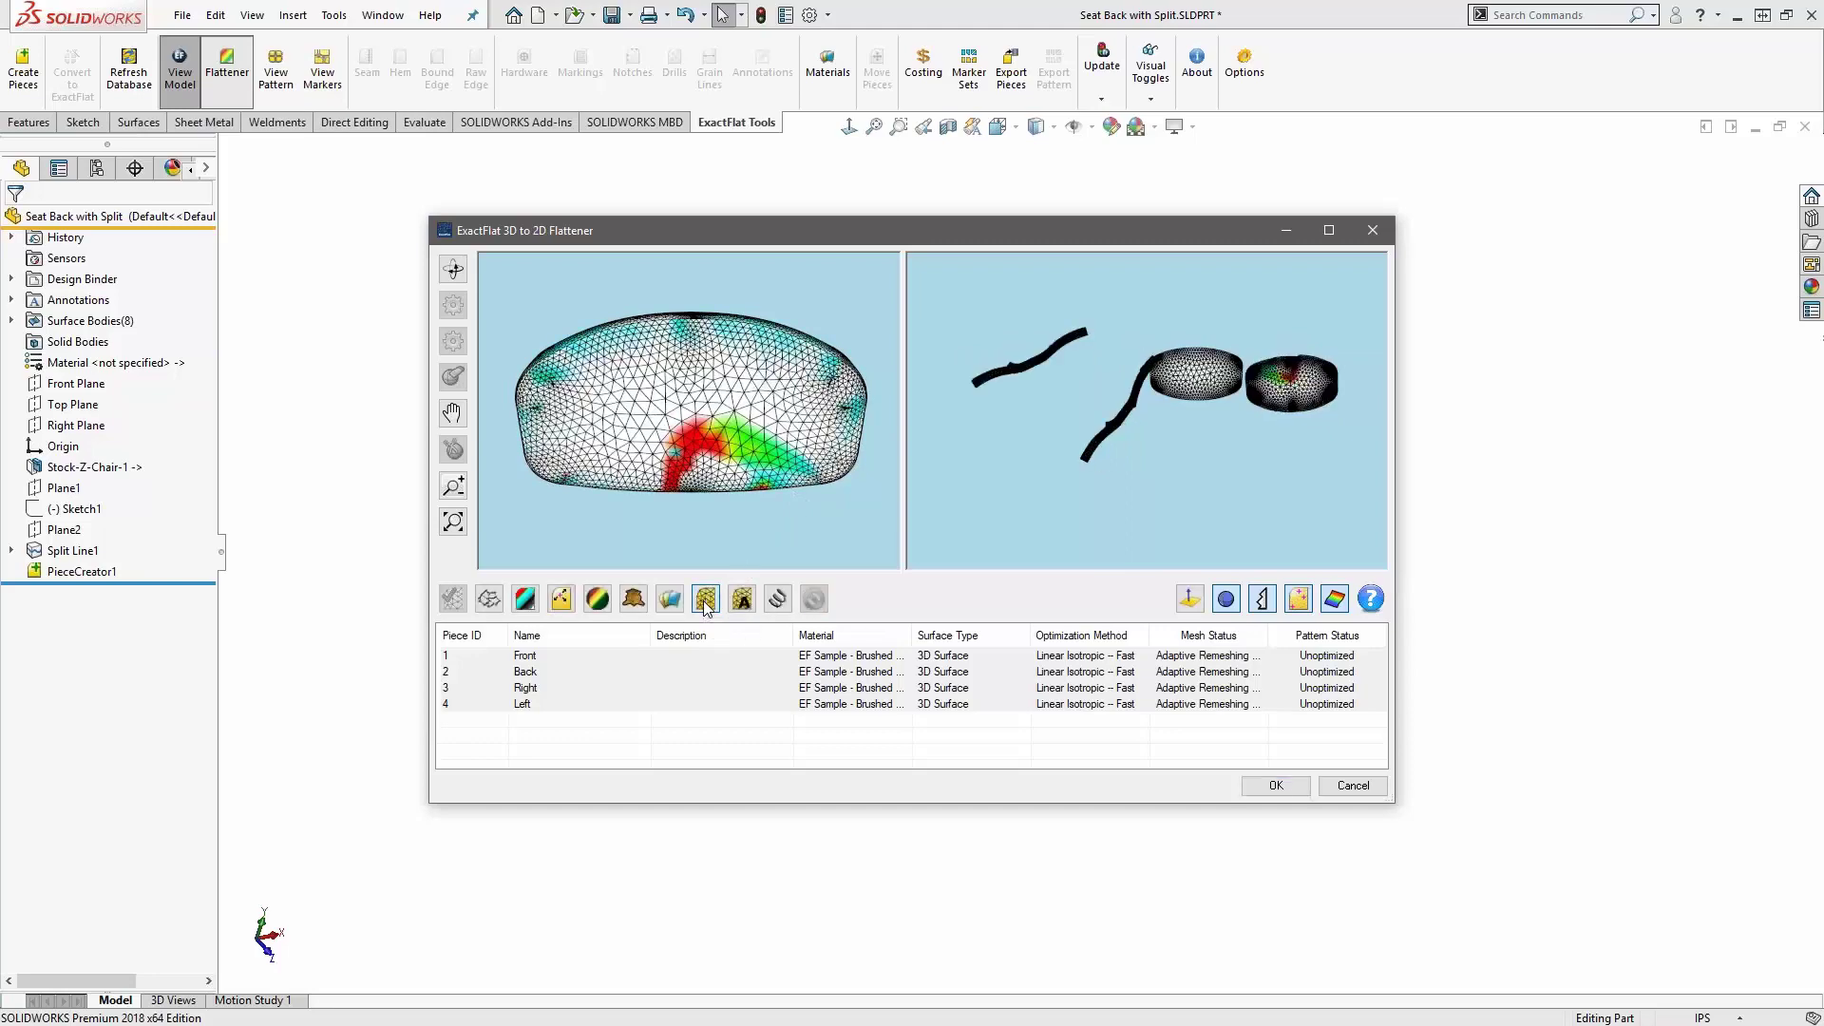
left_click(704, 600)
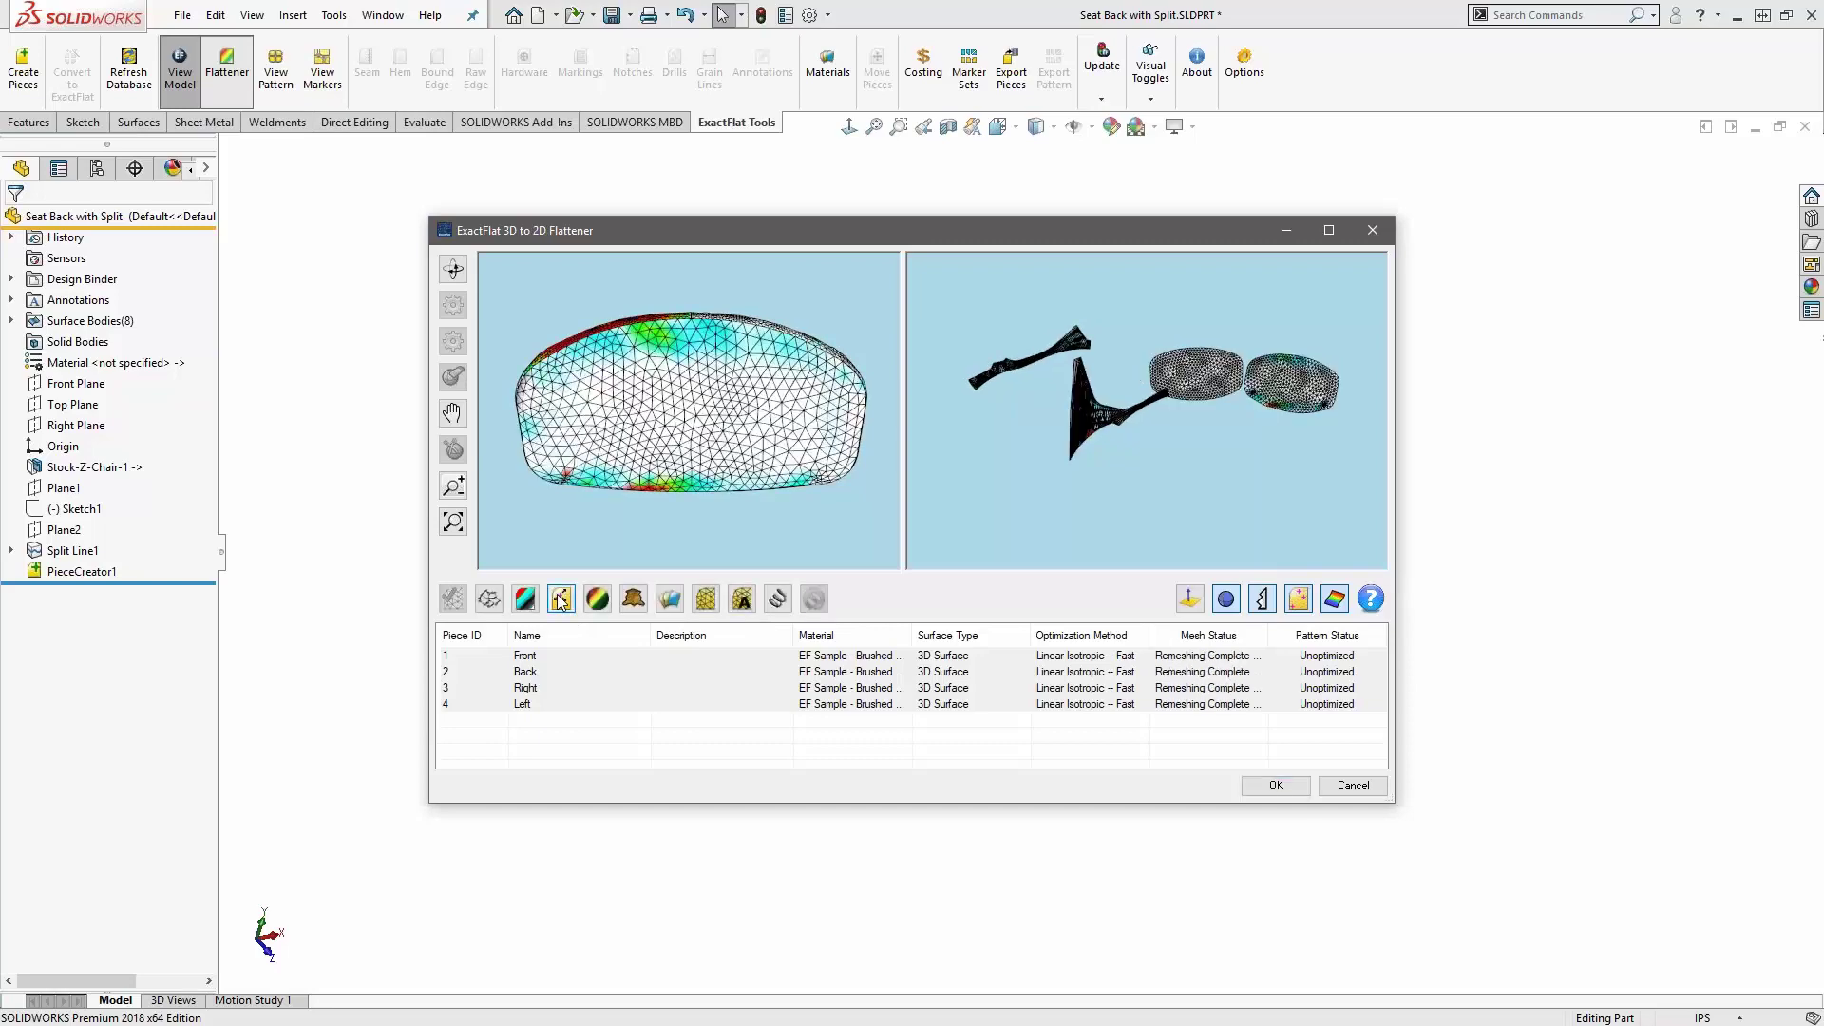
- Adaptively remesh all four pieces and start optimizing their flat patterns
left_click(742, 599)
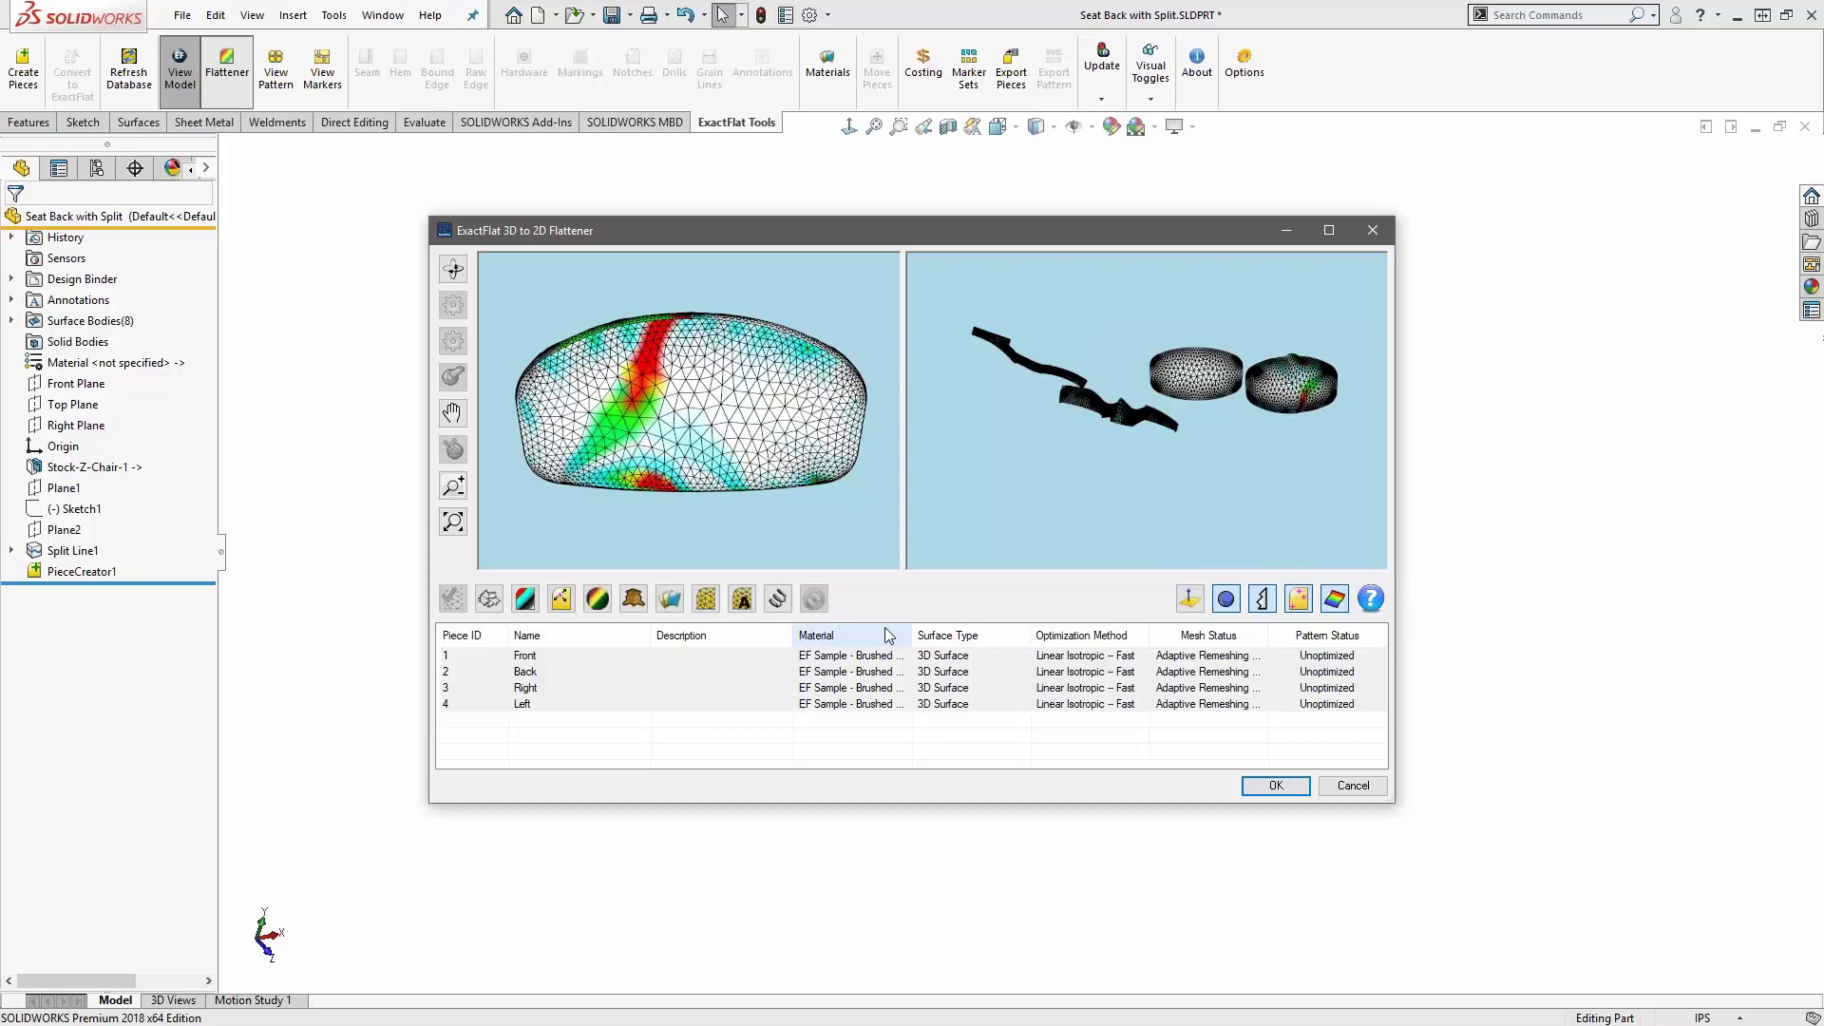
left_click(561, 598)
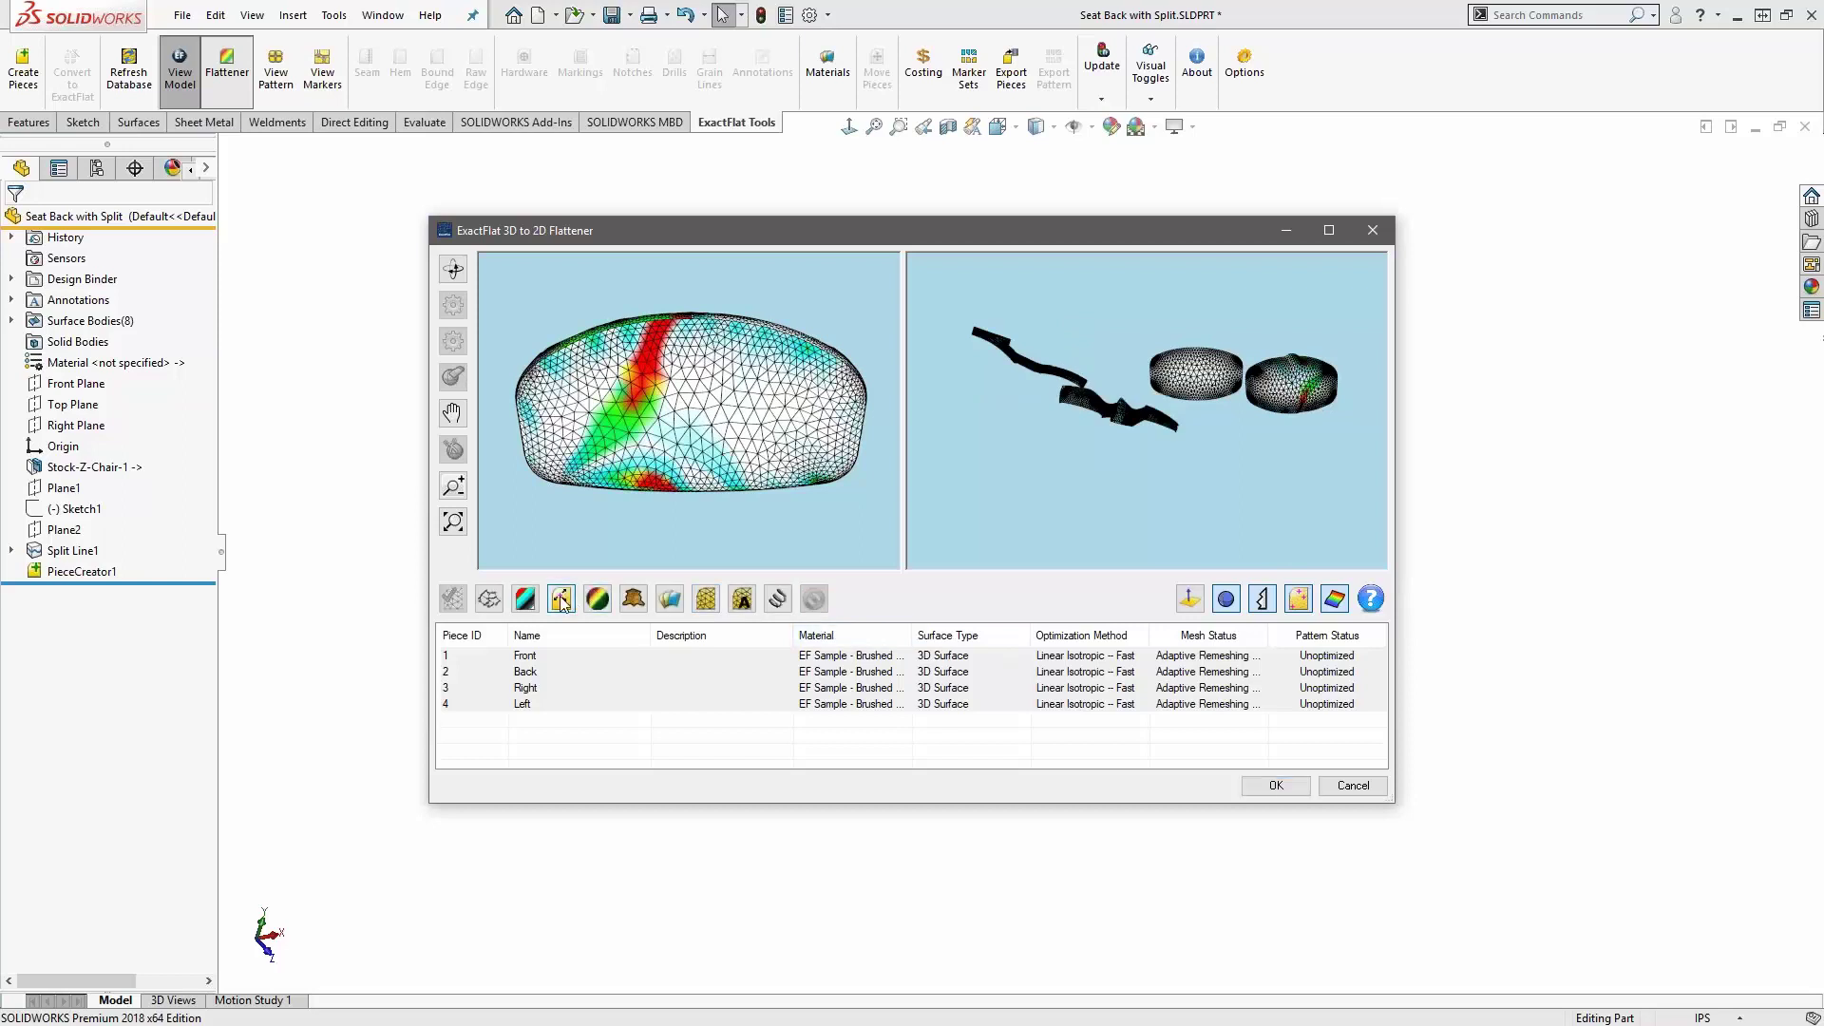
left_click(777, 598)
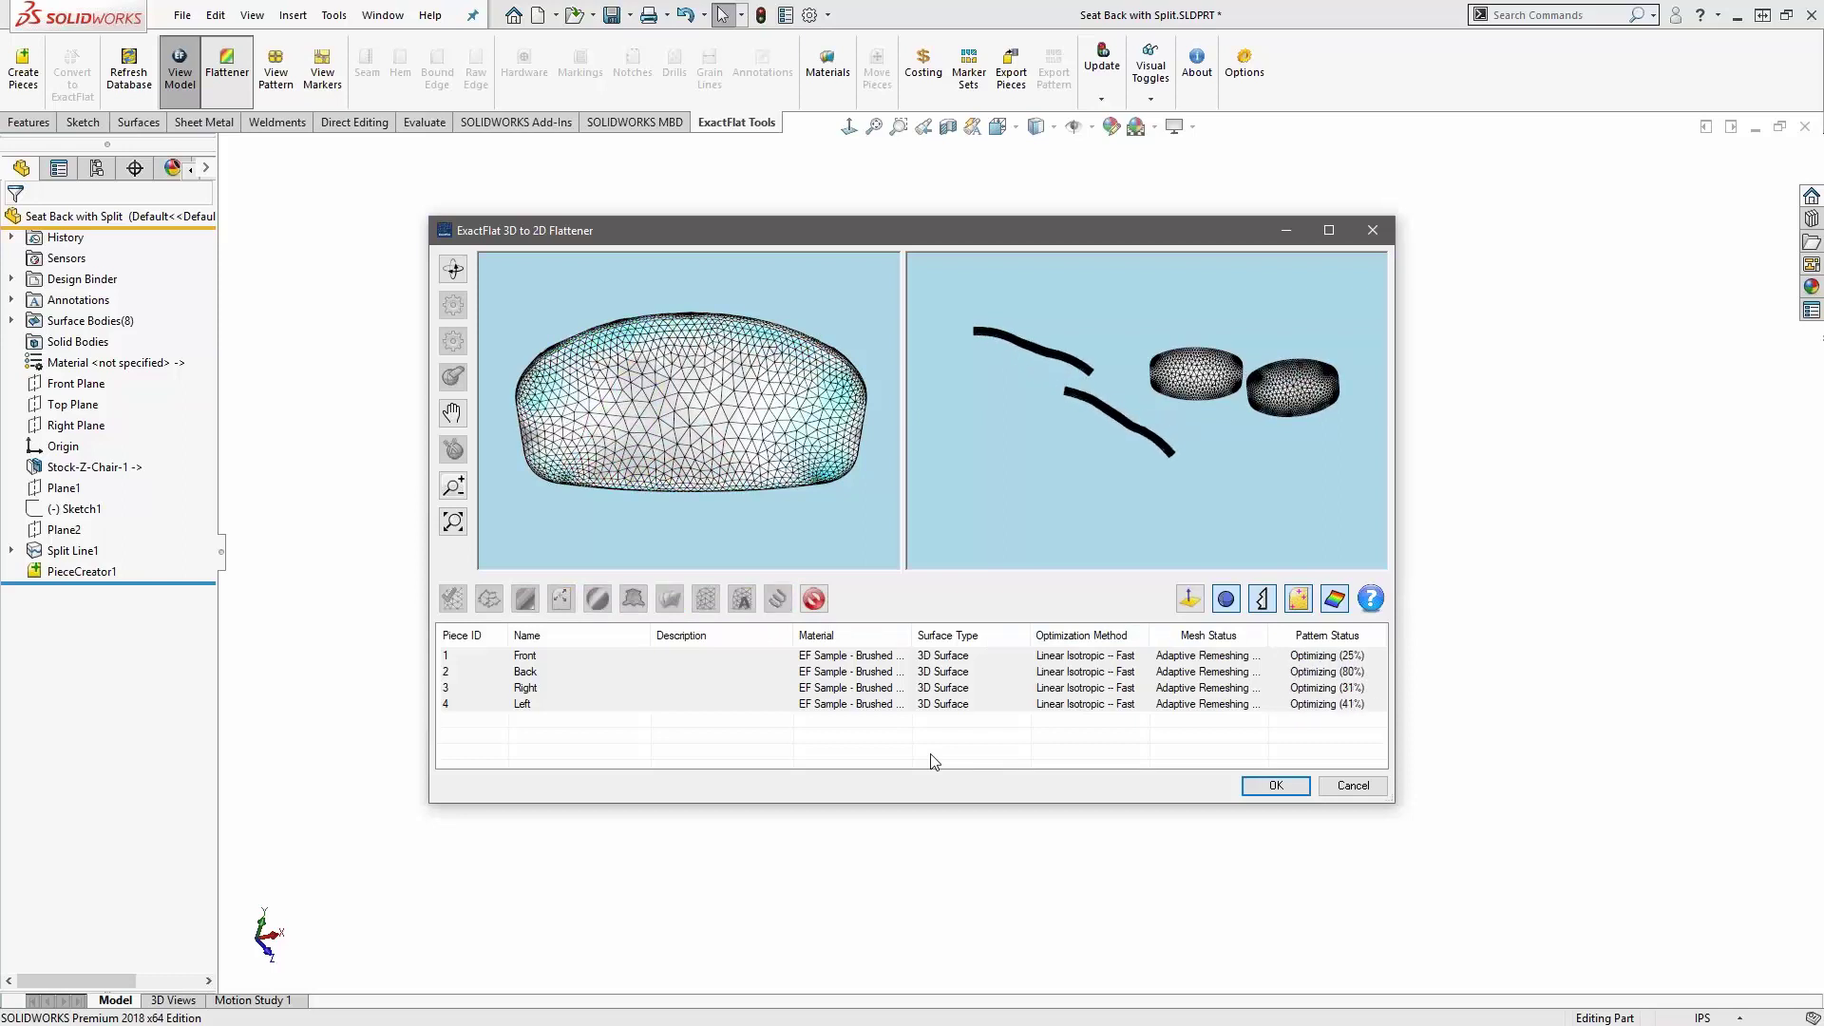
- Examine the 3D and flattened meshes of the Right and Back pieces, then of all four pieces together
left_click(803, 691)
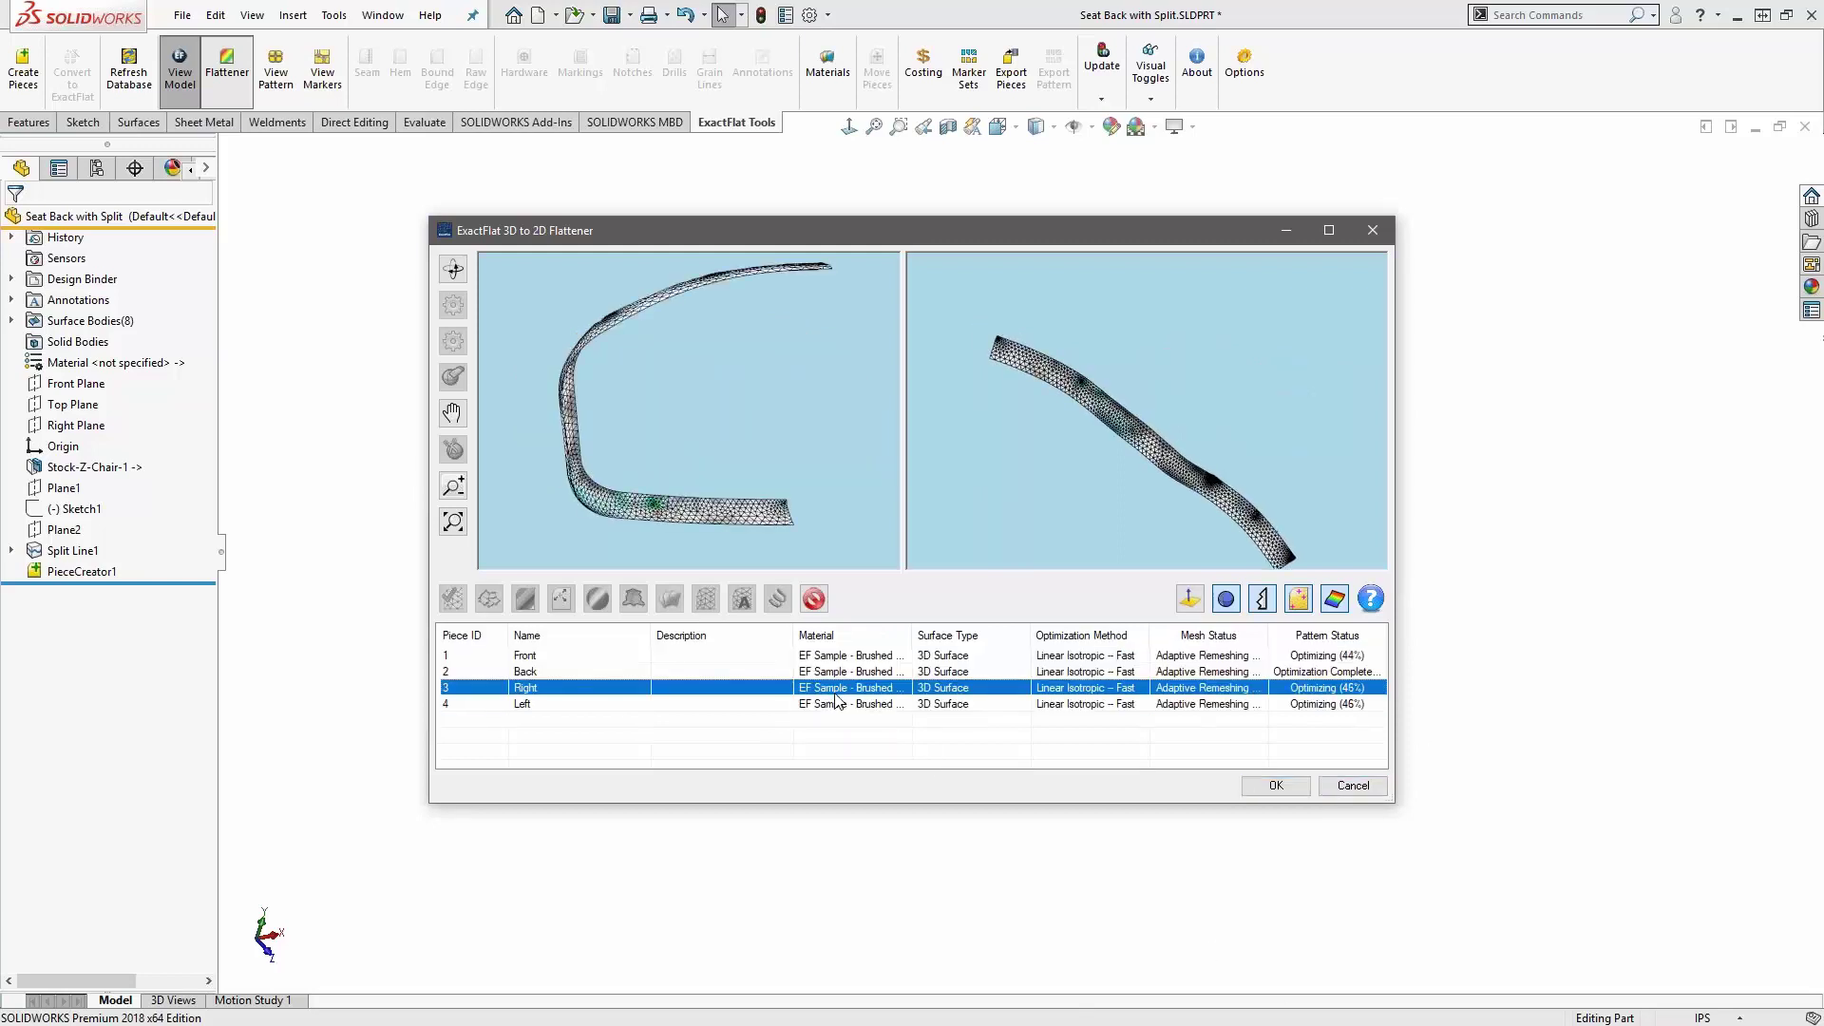
left_click(1154, 486)
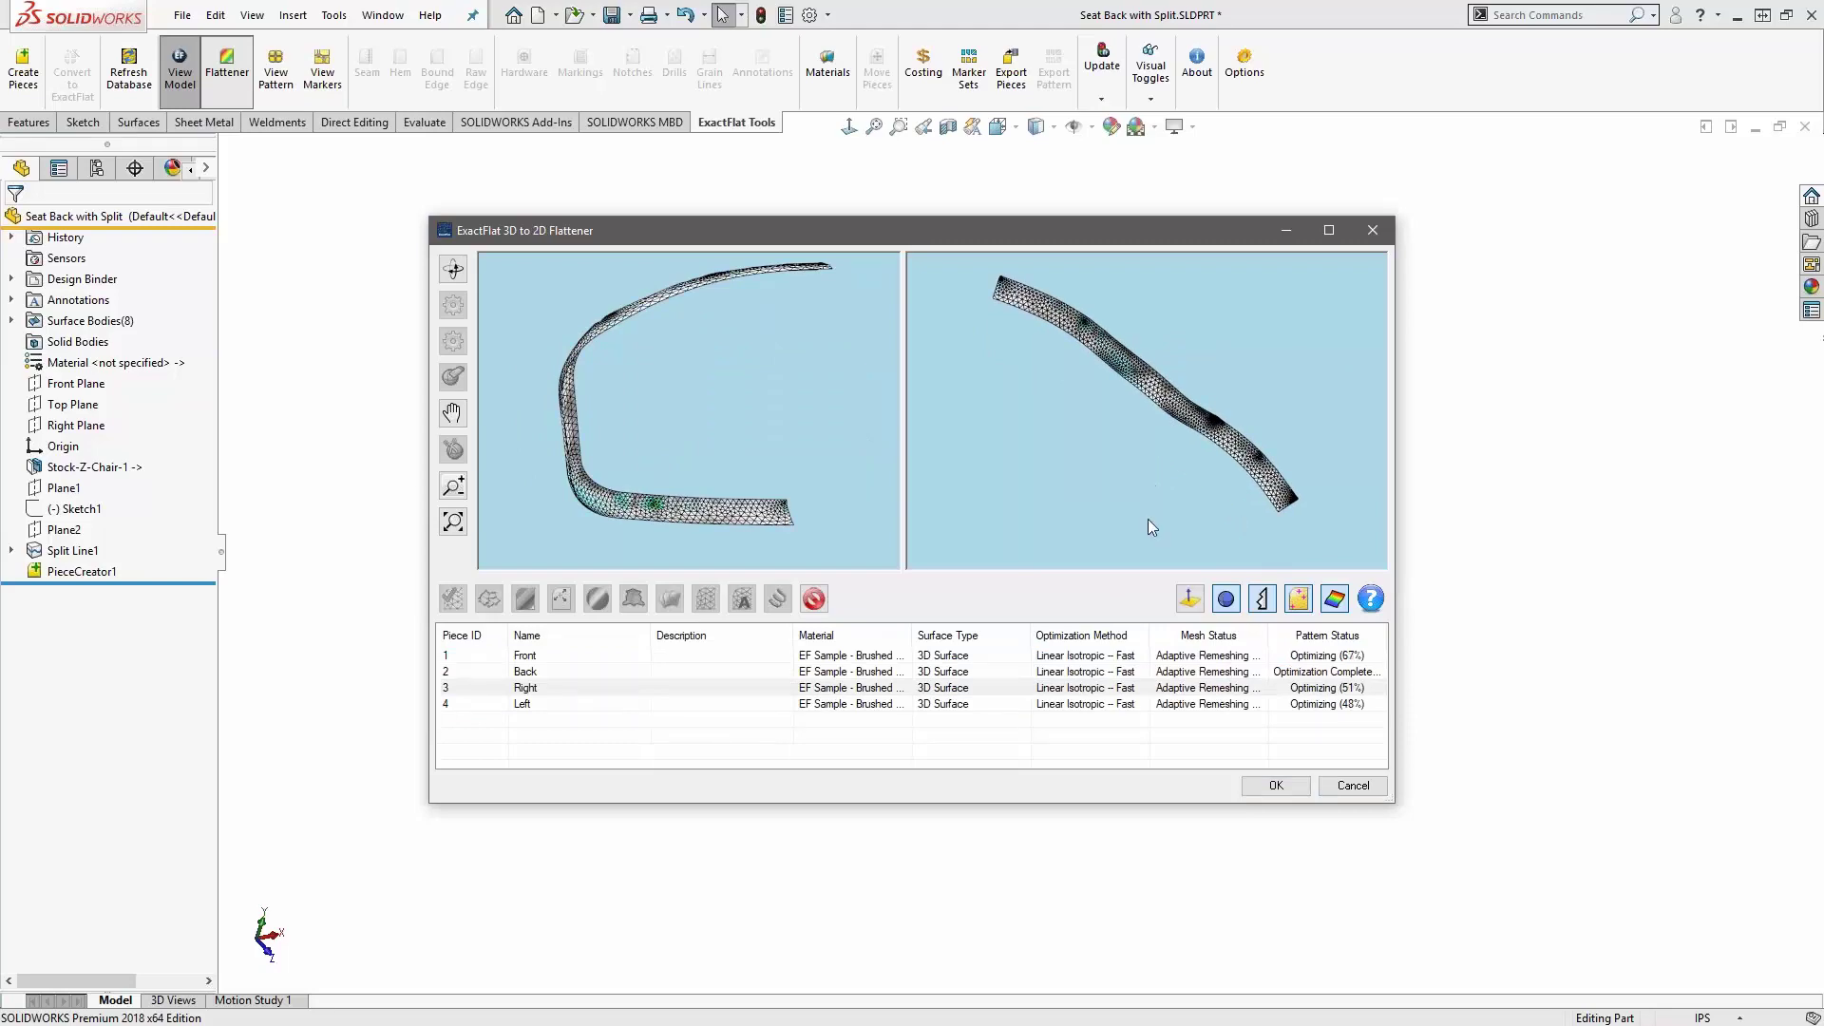
left_click(855, 672)
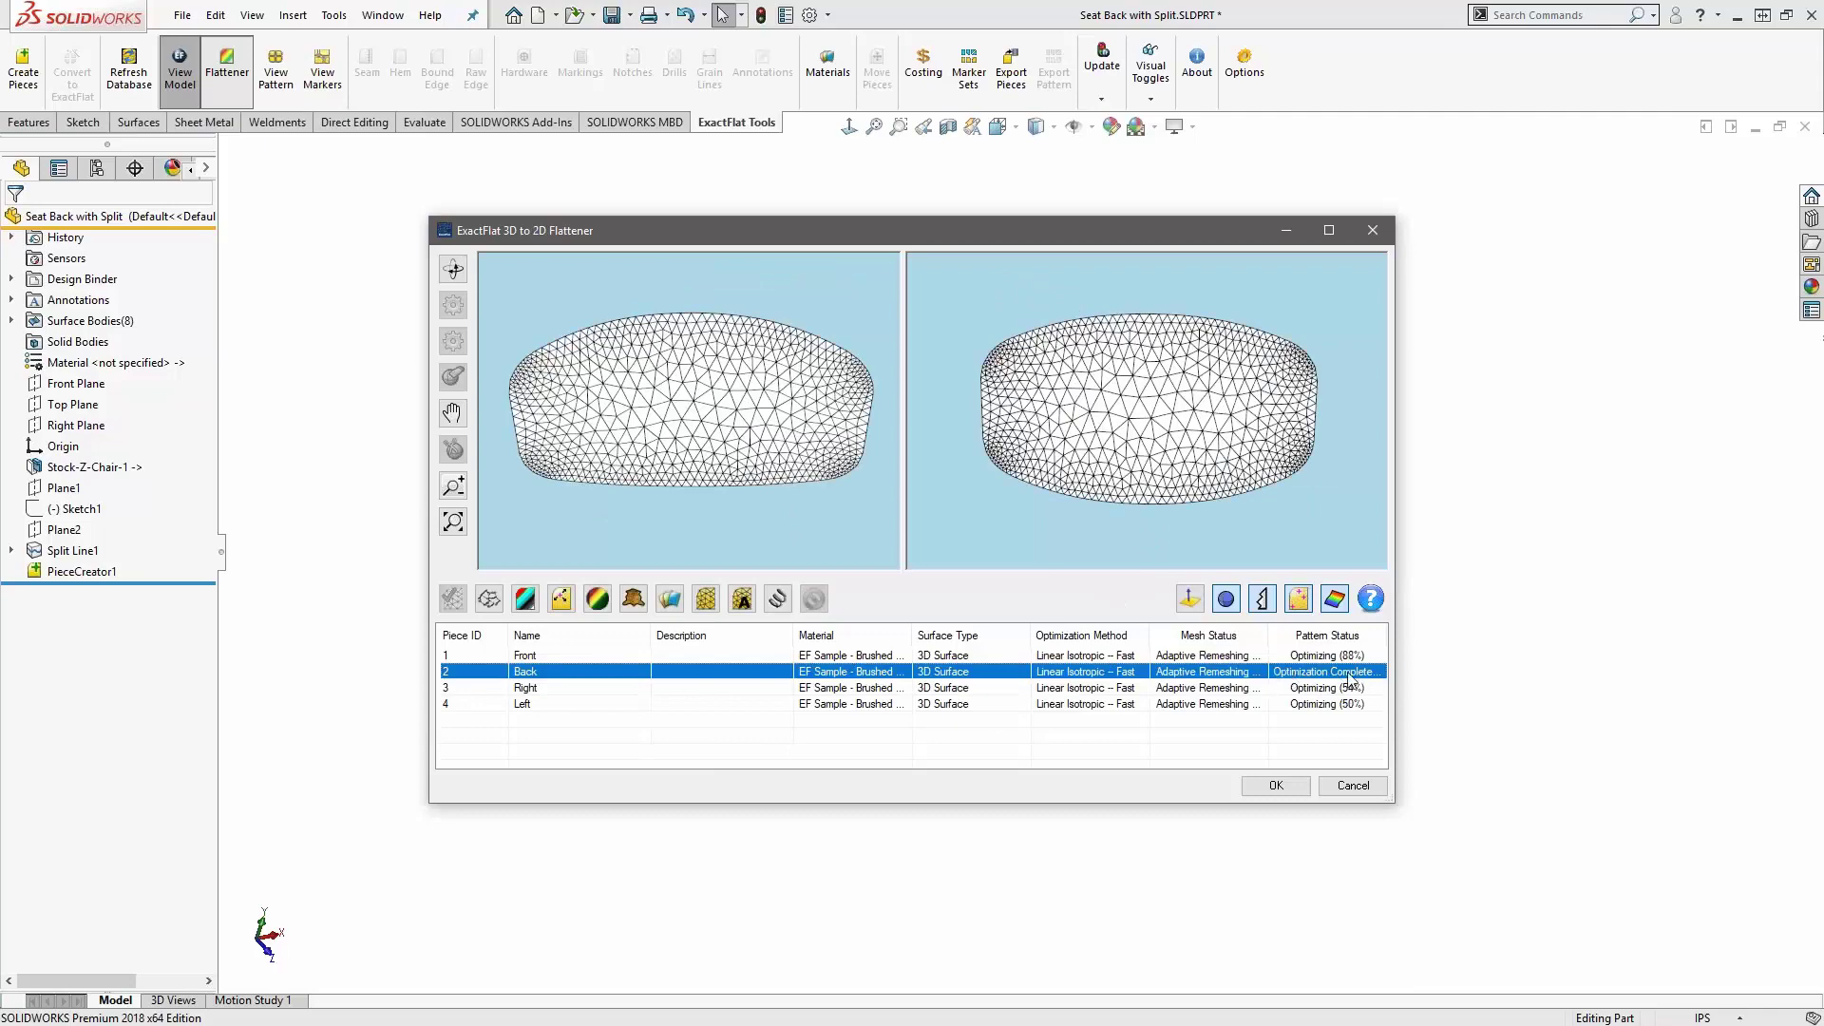
left_click(864, 657)
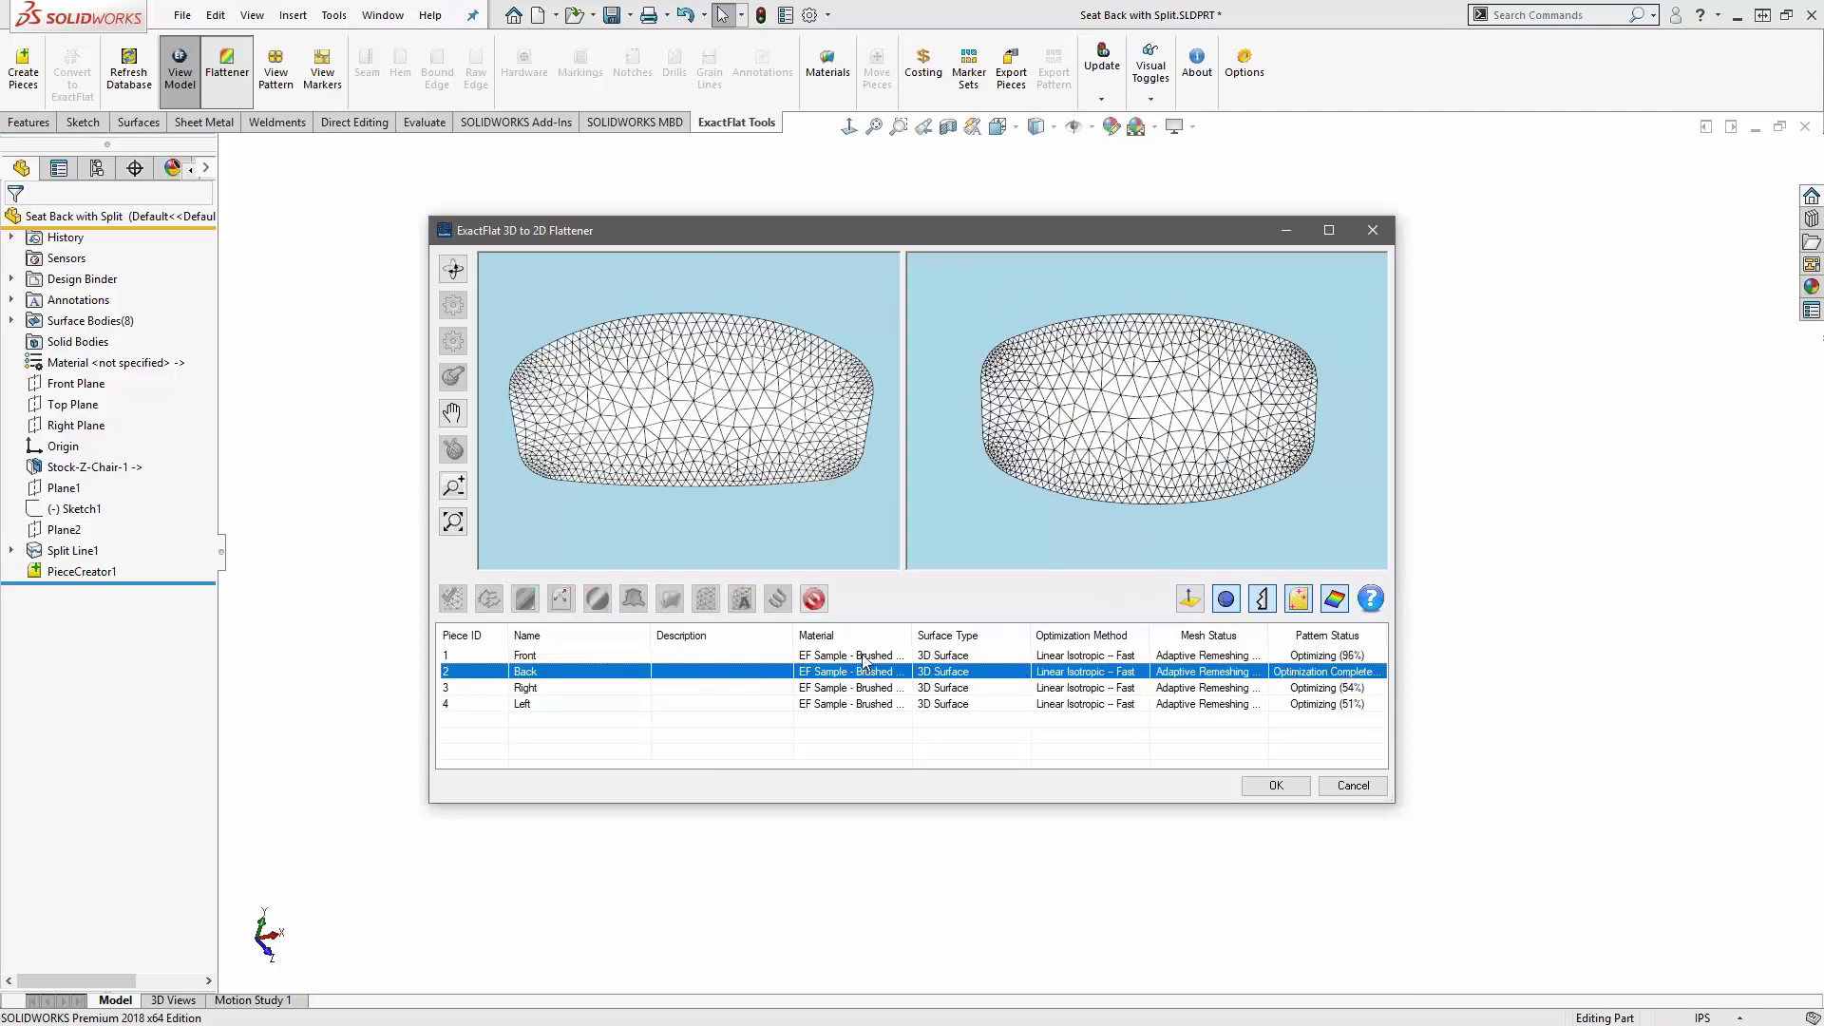
left_click(864, 704, "shift")
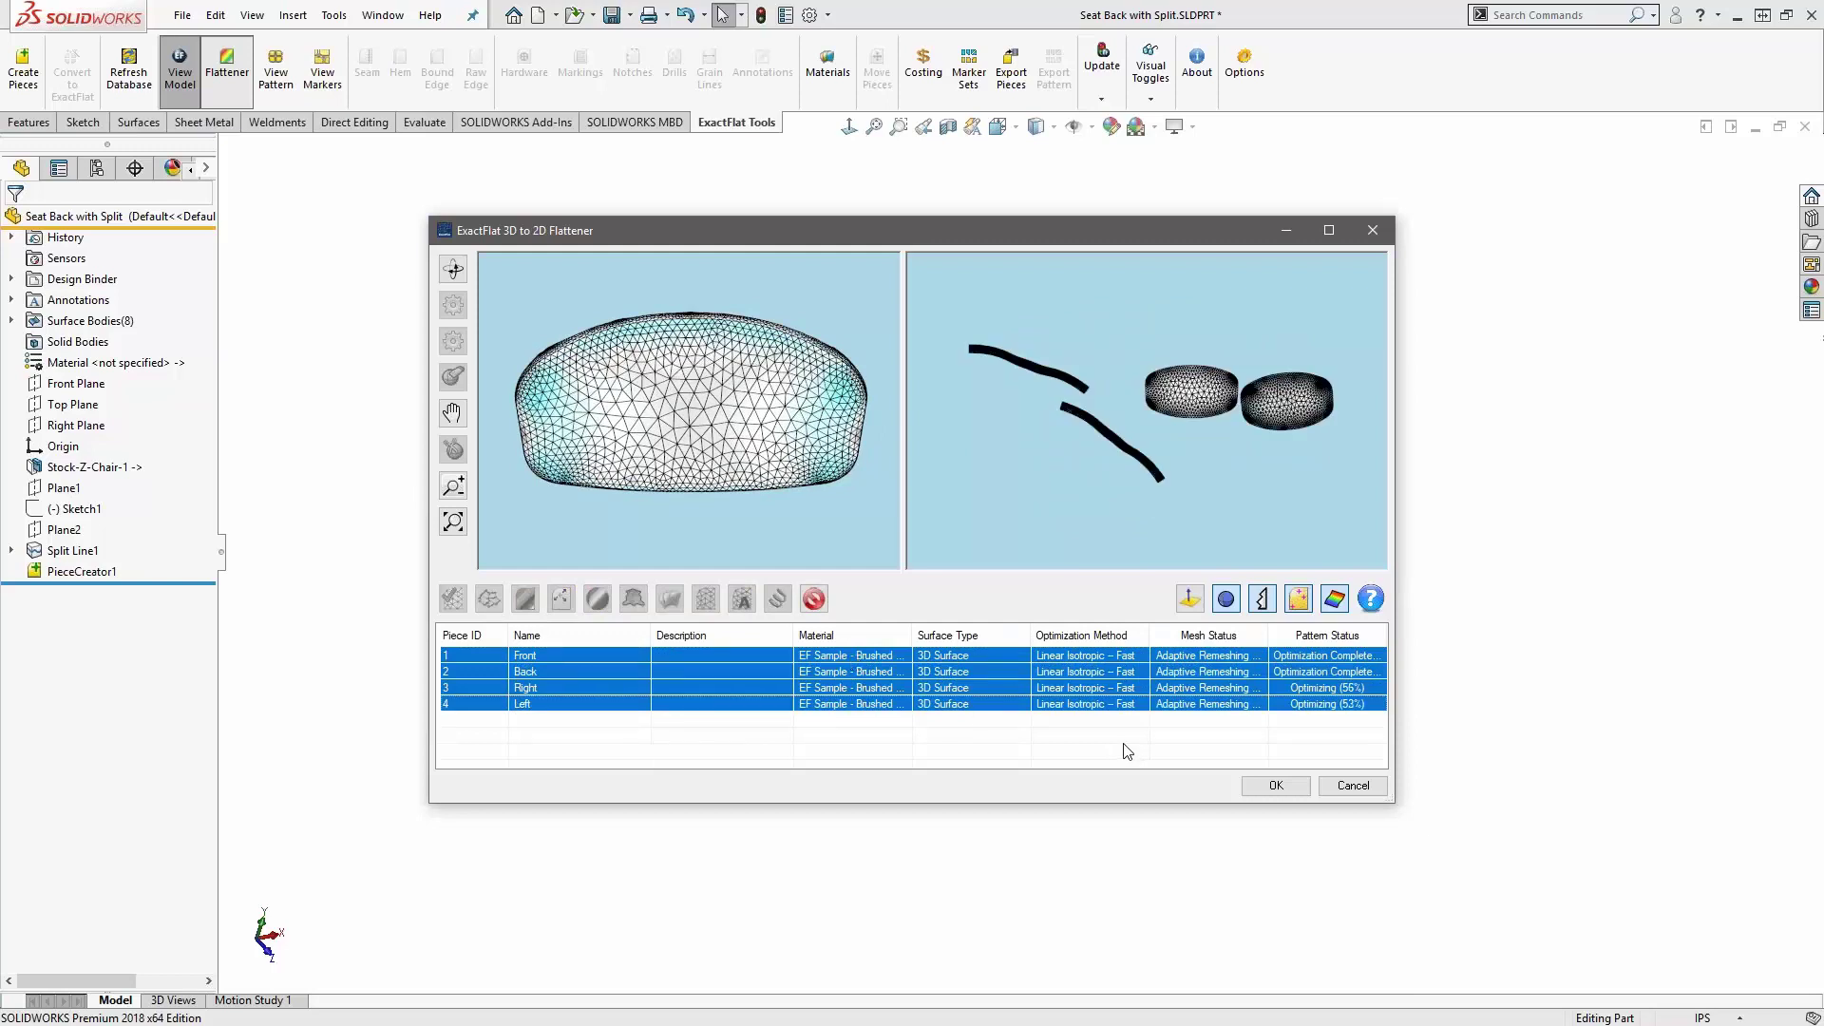
- Switch to the ExactFlat Database Manager, connect to Sample Database and look over its ConstructionType and EdgeFeature tables in the list
left_click(1810, 312)
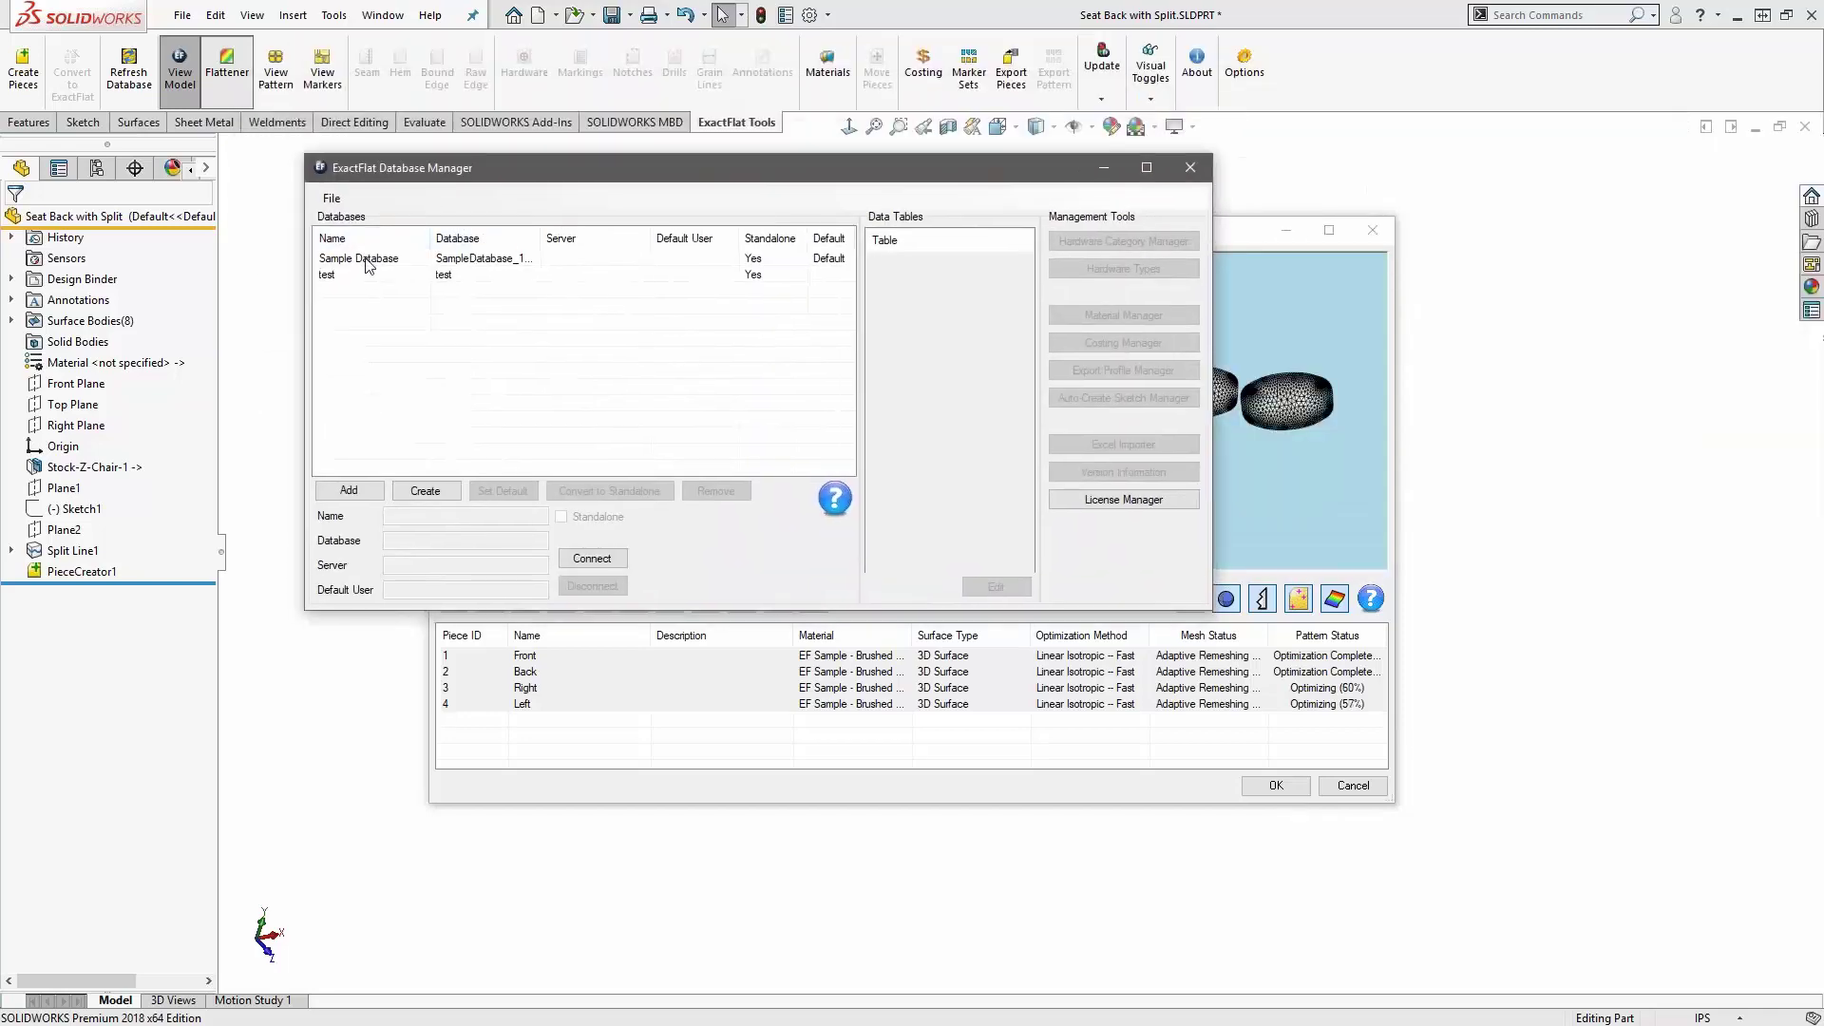
left_click(368, 260)
double_click(368, 261)
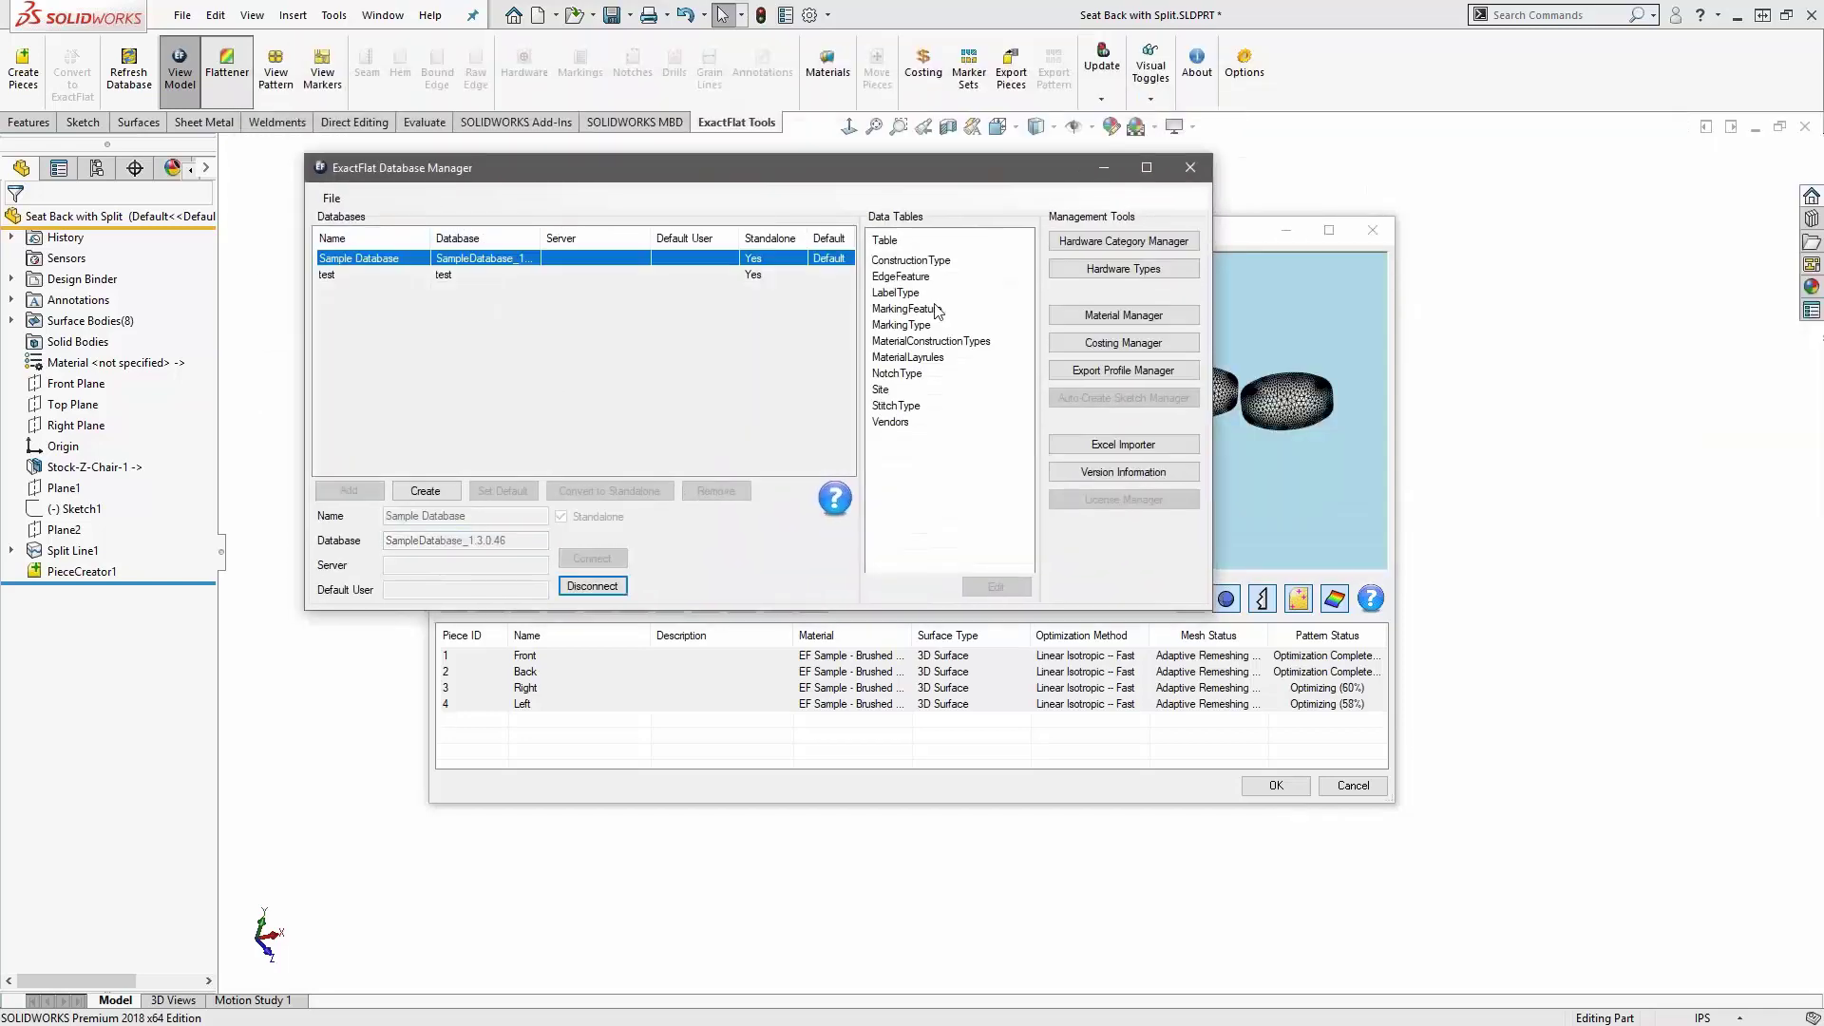
left_click(910, 262)
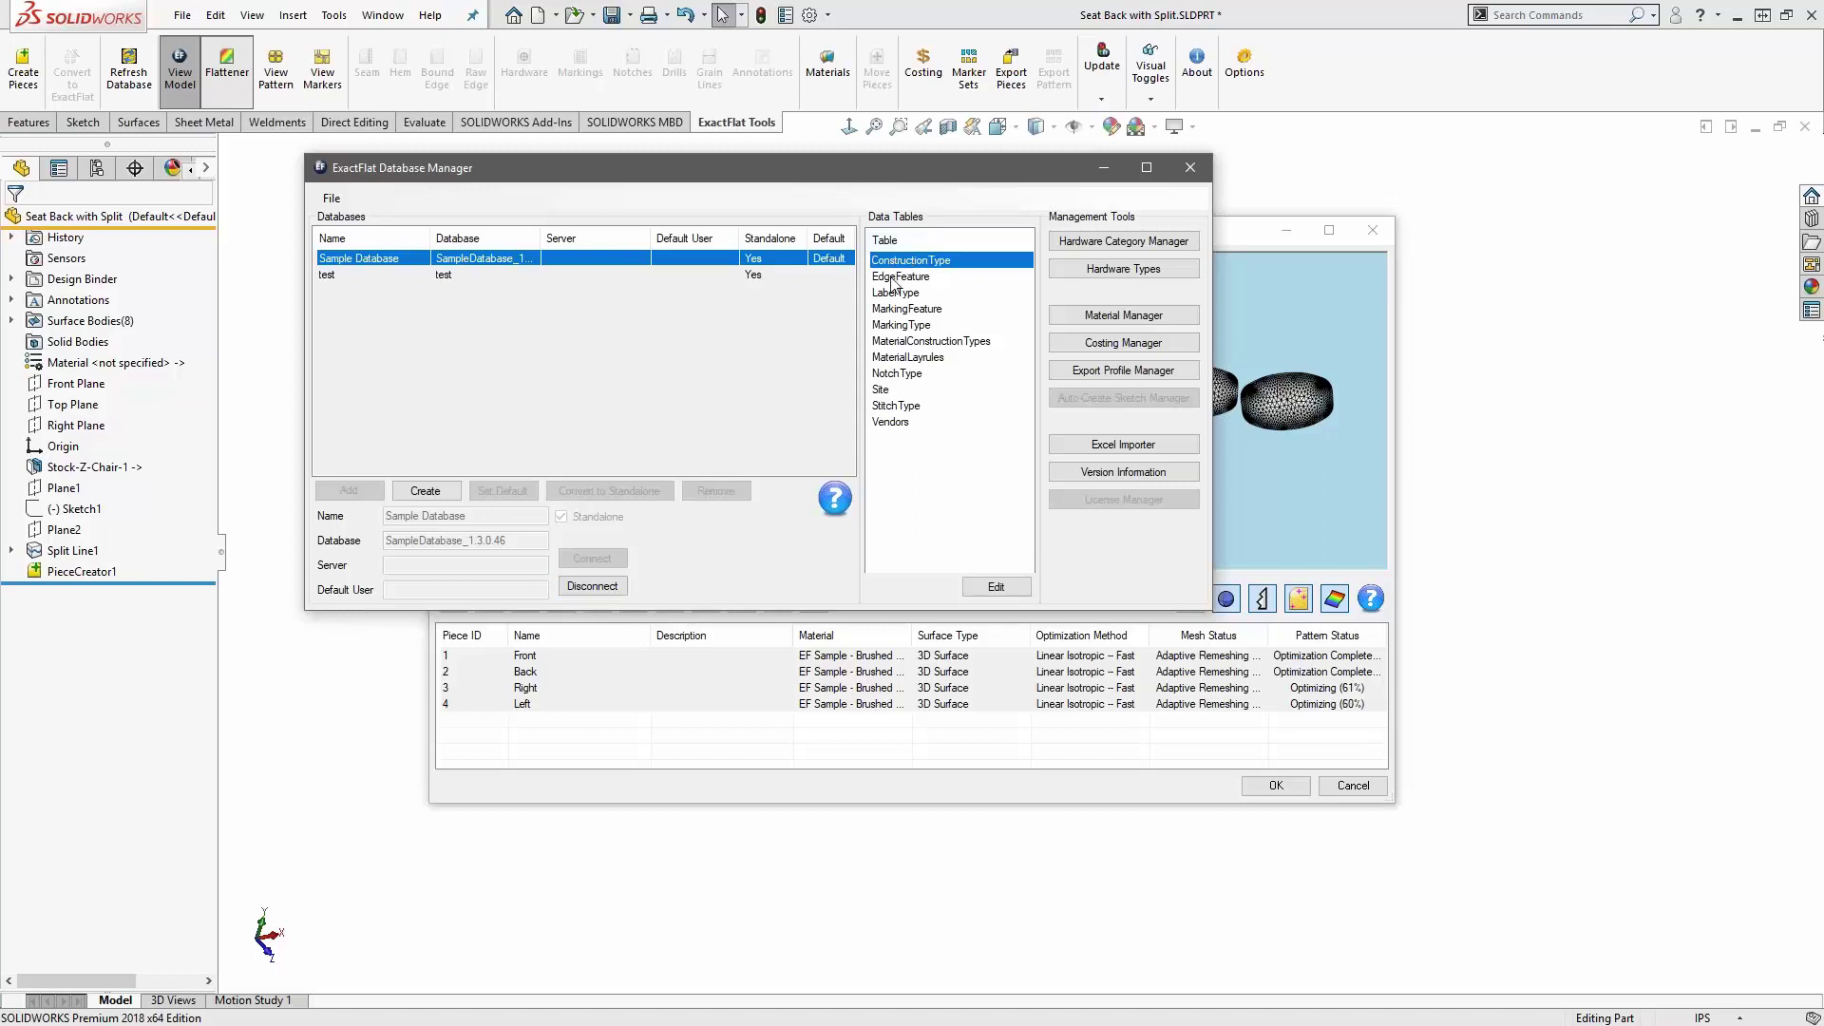
left_click(893, 277)
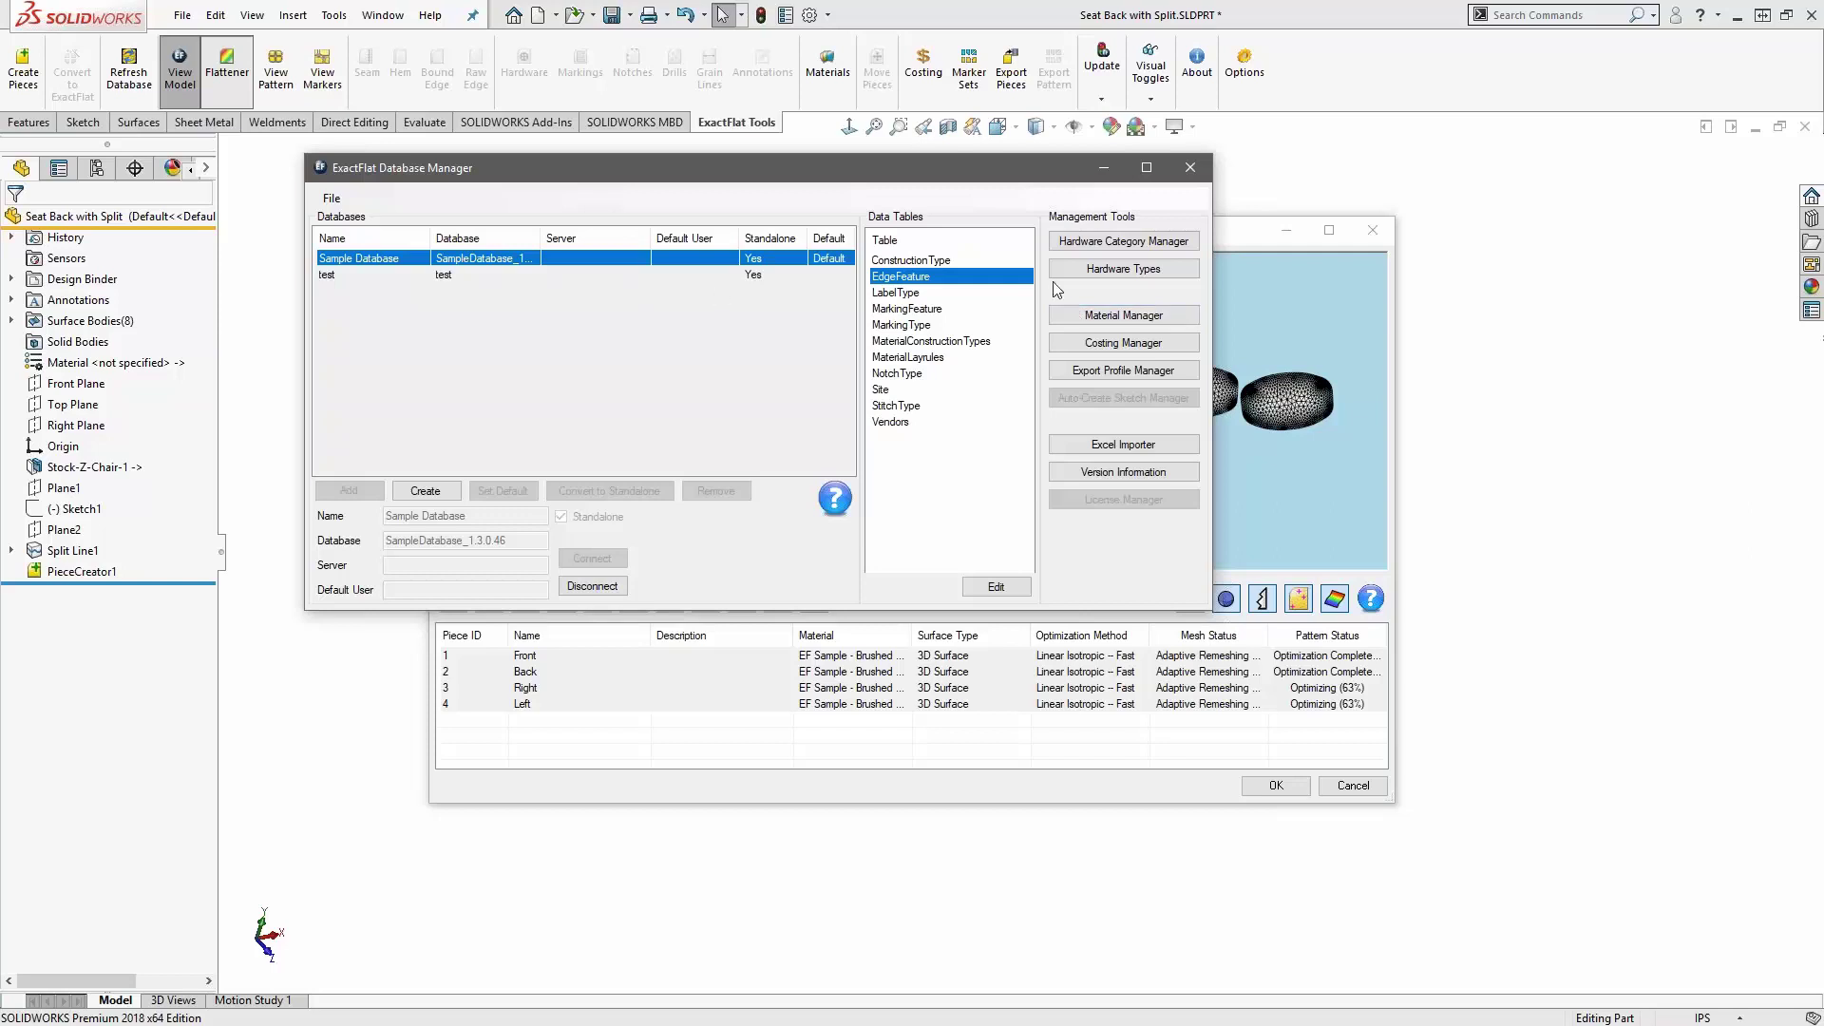
- Examine the hardware types in an enlarged table, sorted by default cost
left_click(1084, 273)
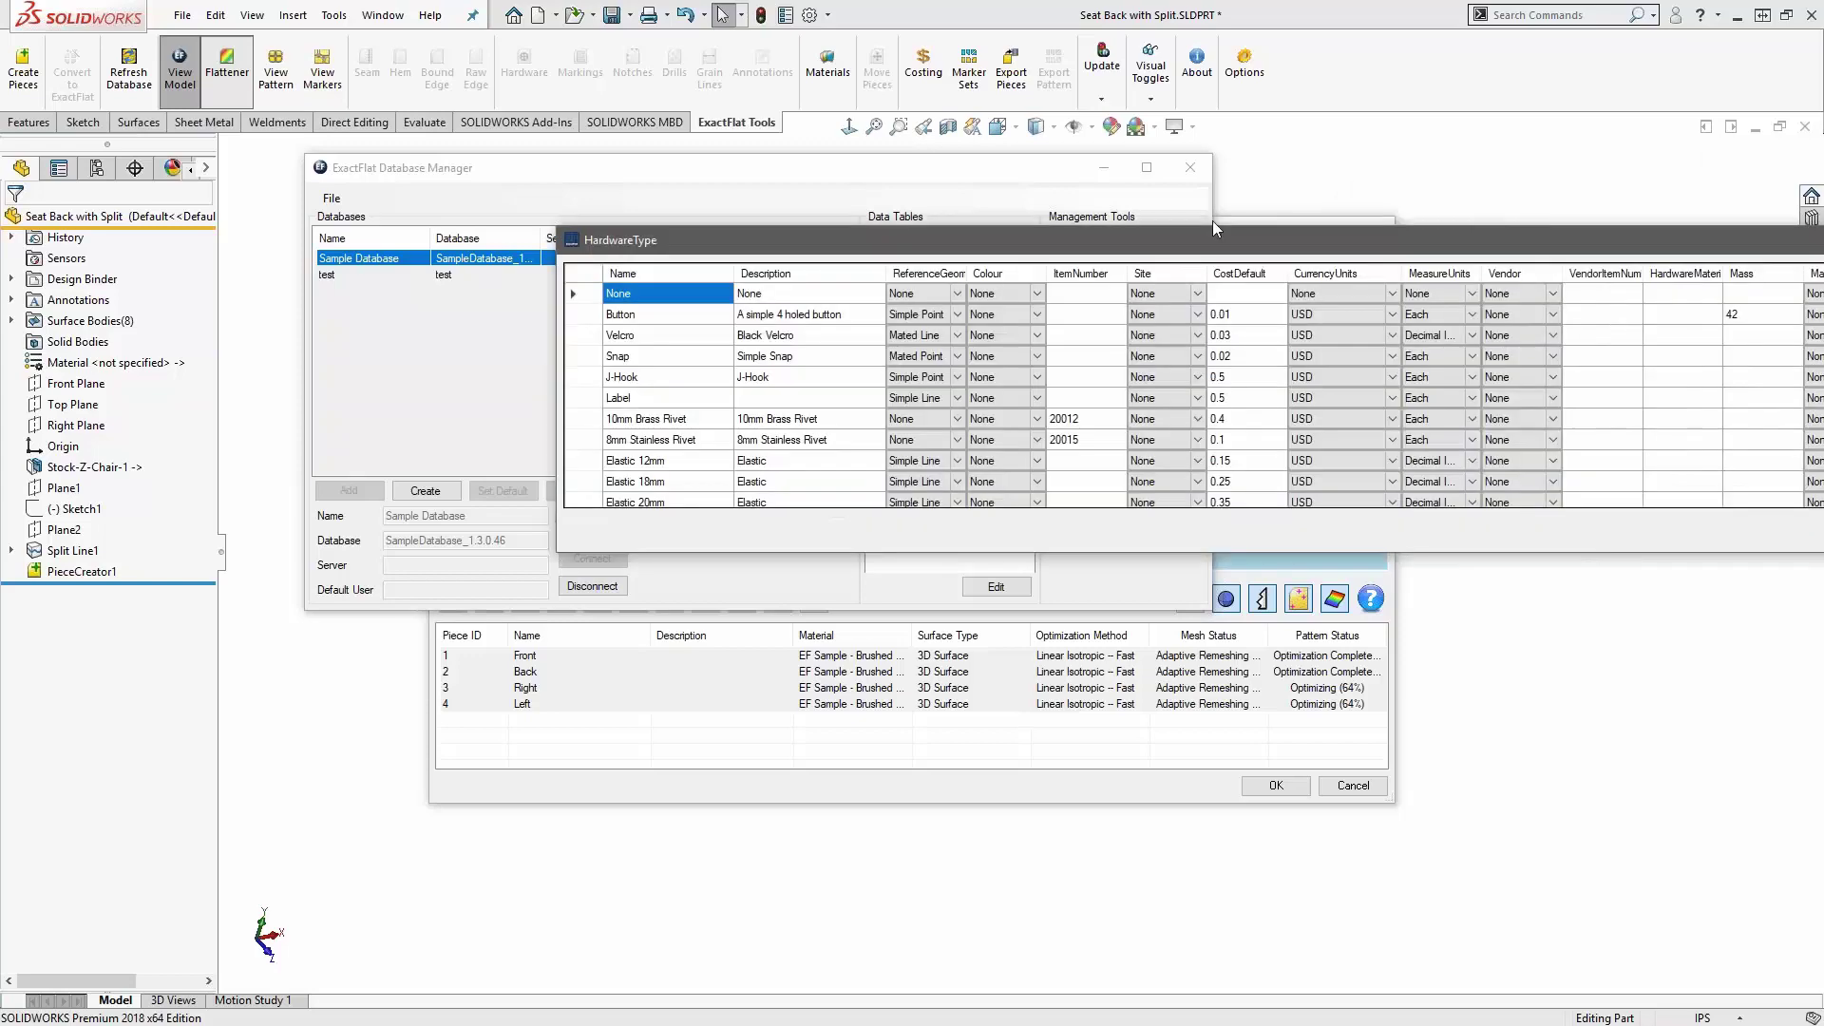
left_click_drag(932, 465, 907, 978)
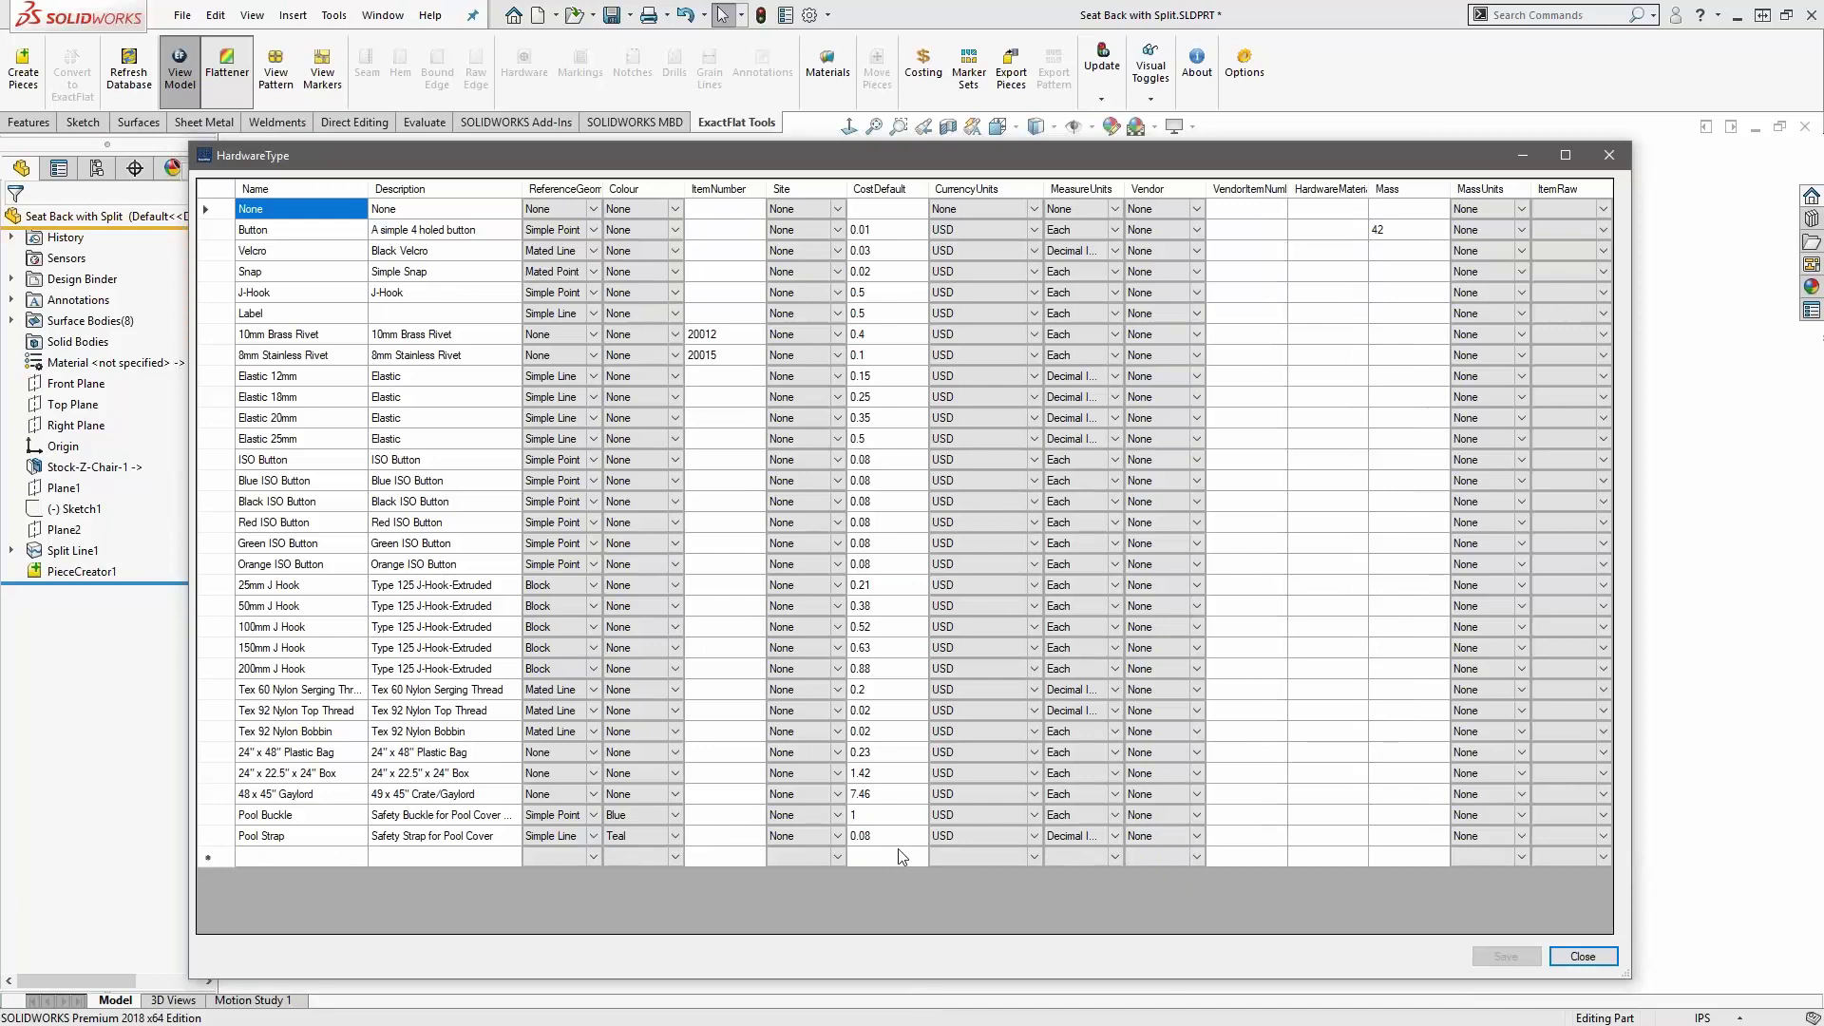
left_click(804, 815)
left_click(297, 483)
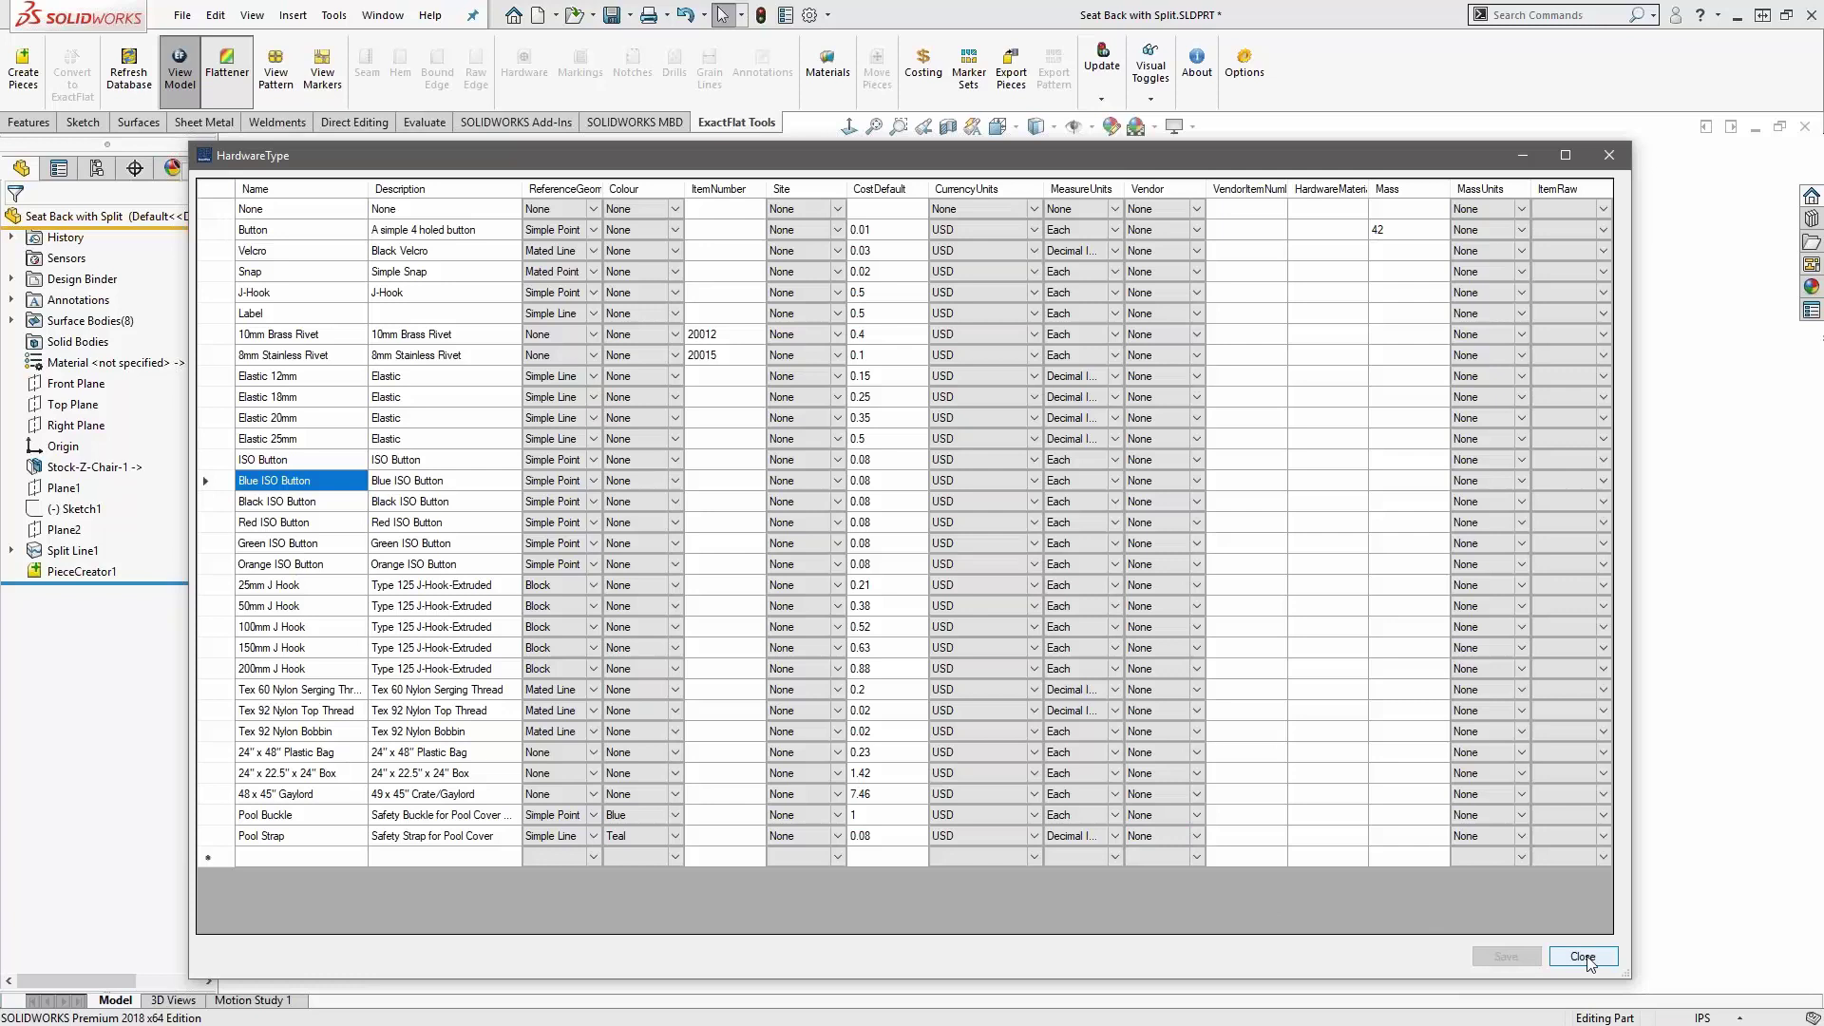
left_click(891, 193)
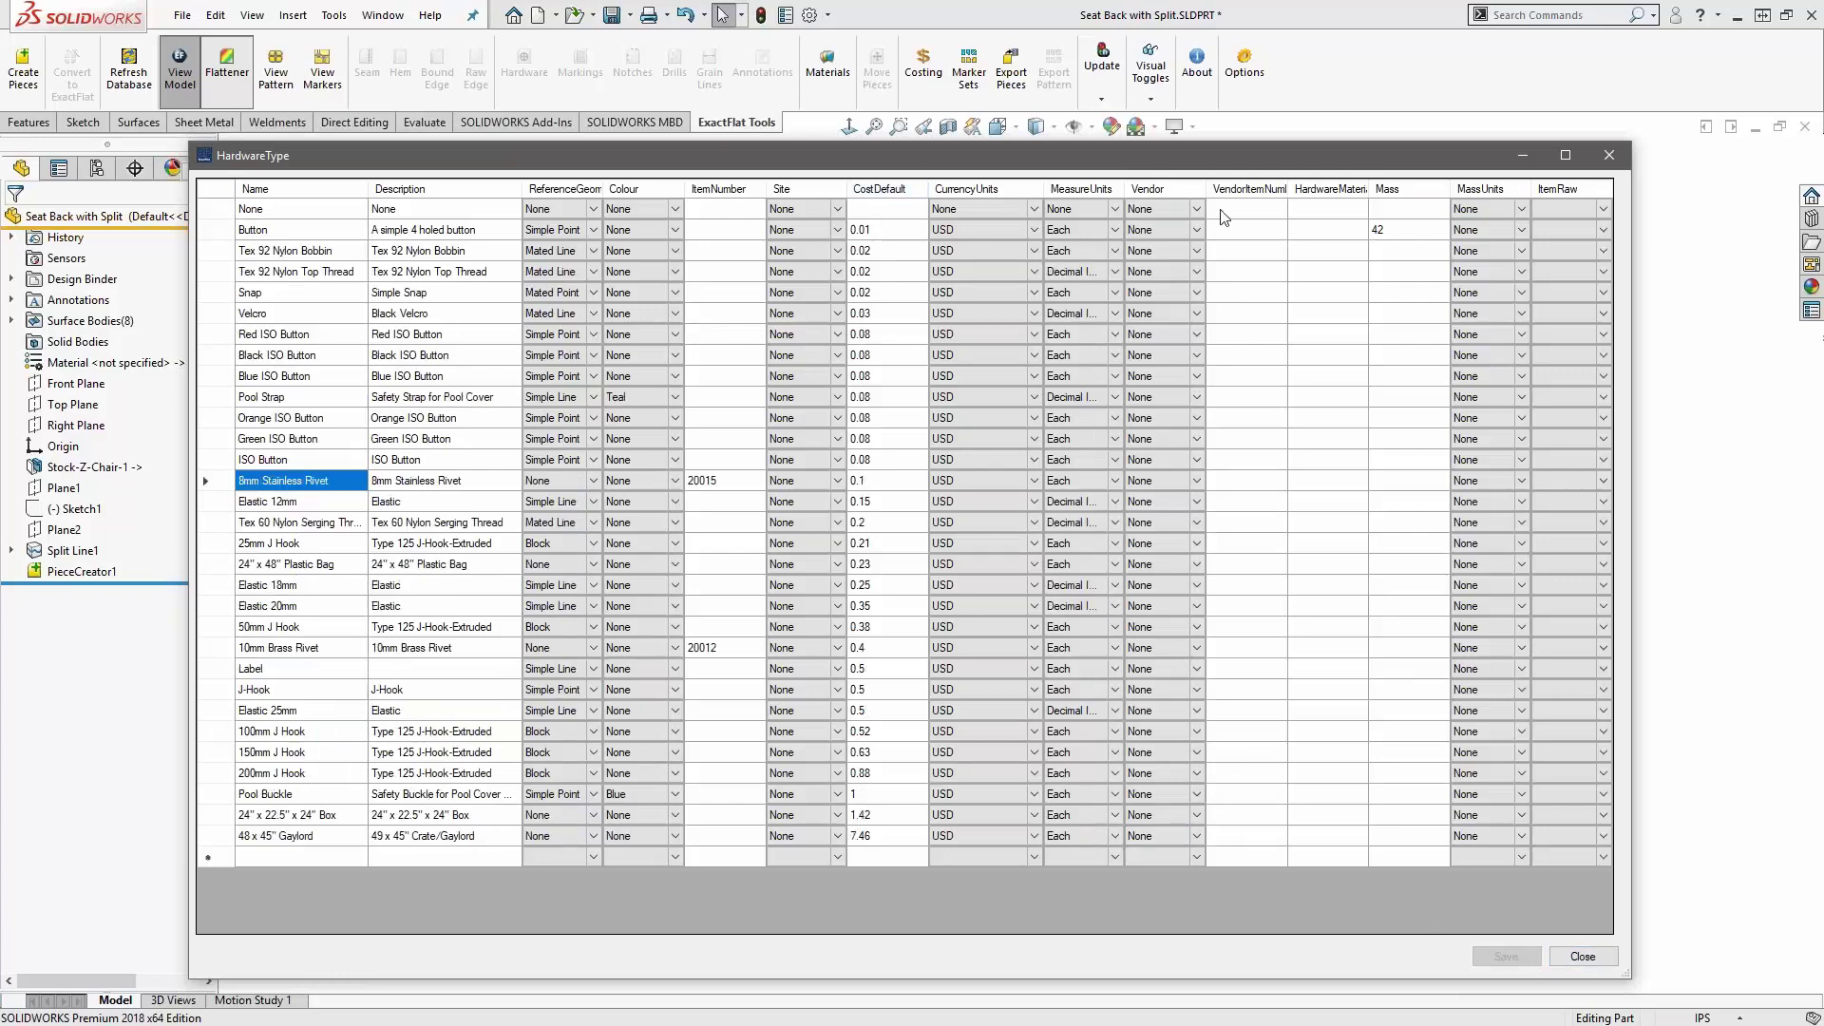
- Try adding a hardware type named Whatever, and close the table without writing it to the database
left_click(1132, 208)
left_click(277, 862)
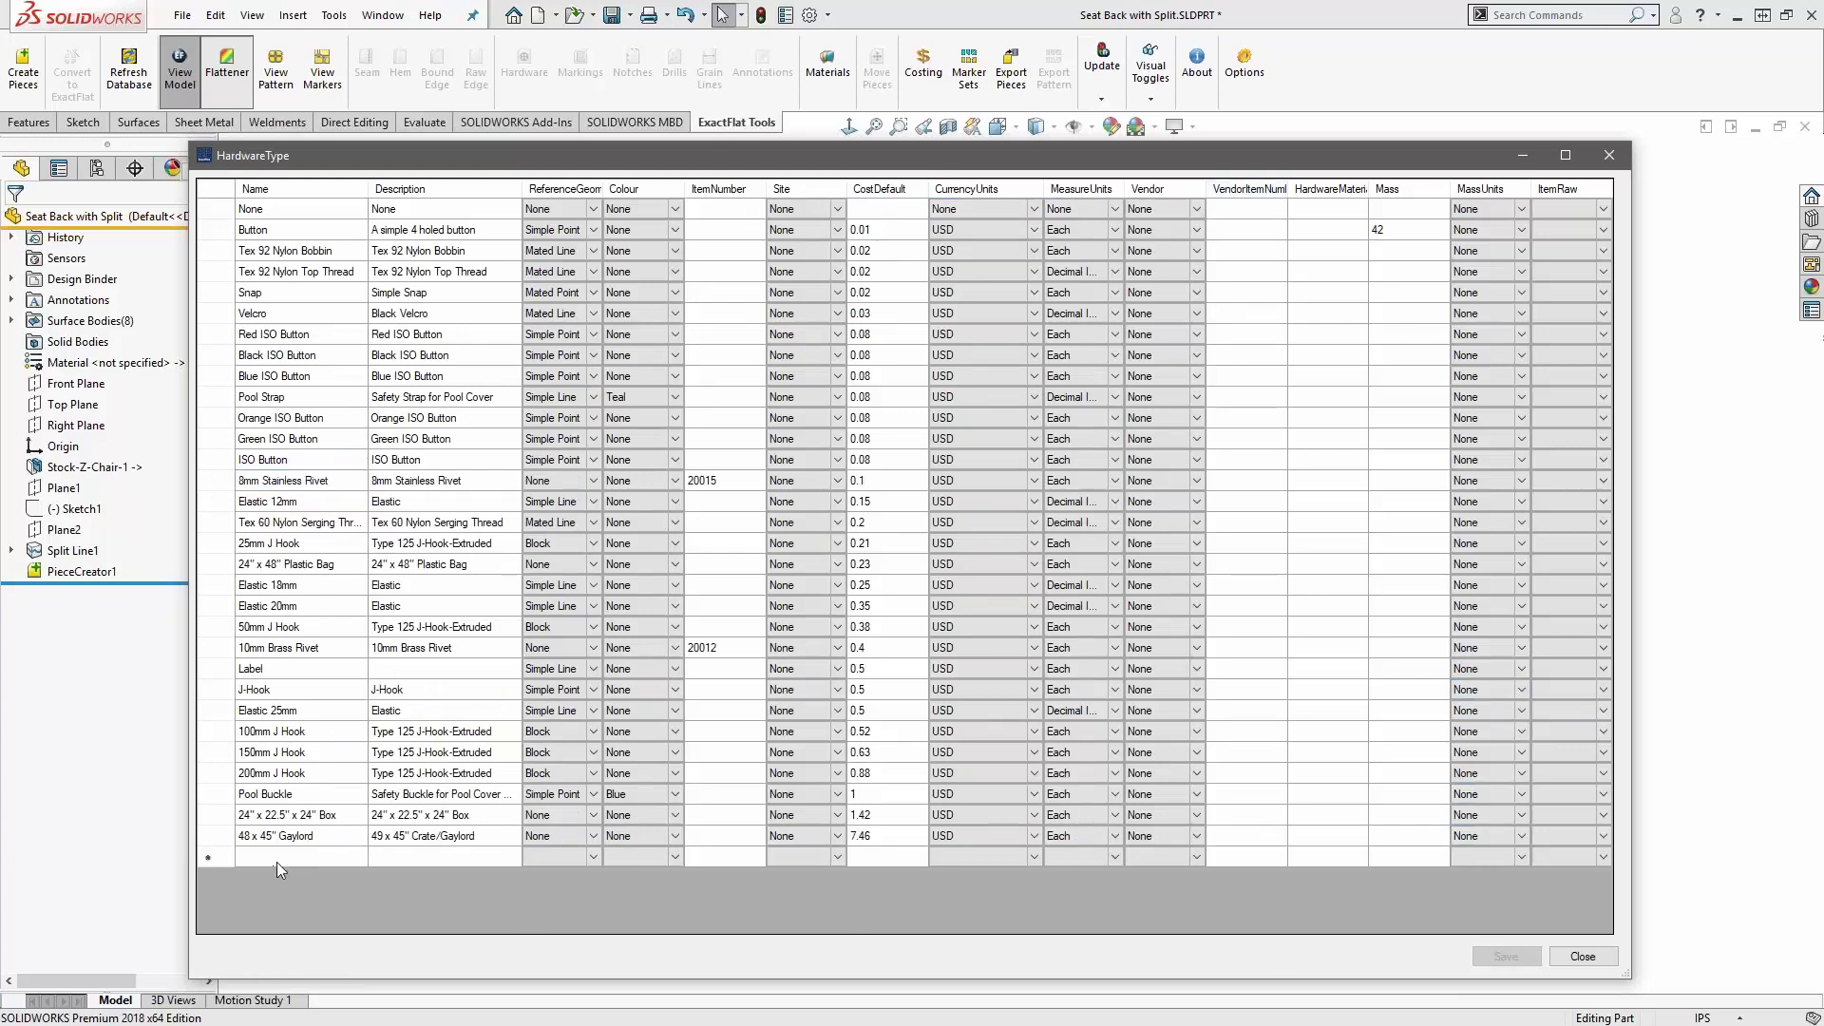
type("Whatever")
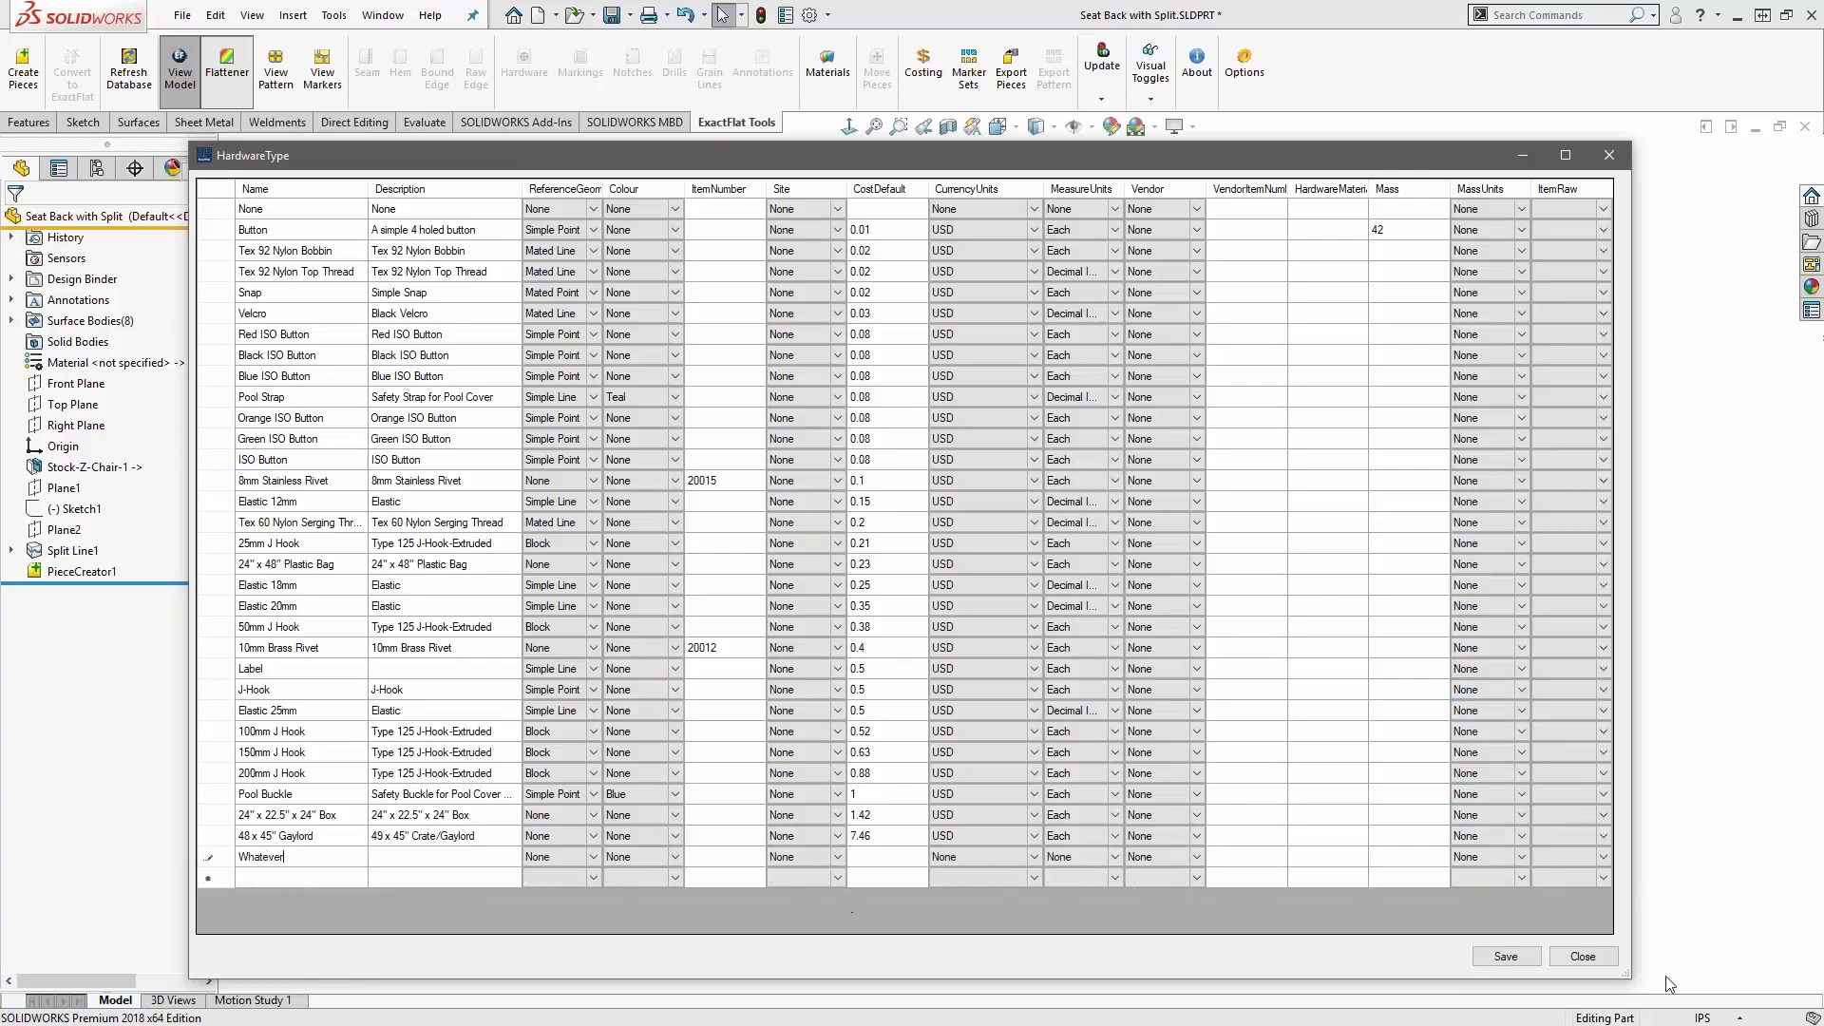
left_click(1584, 957)
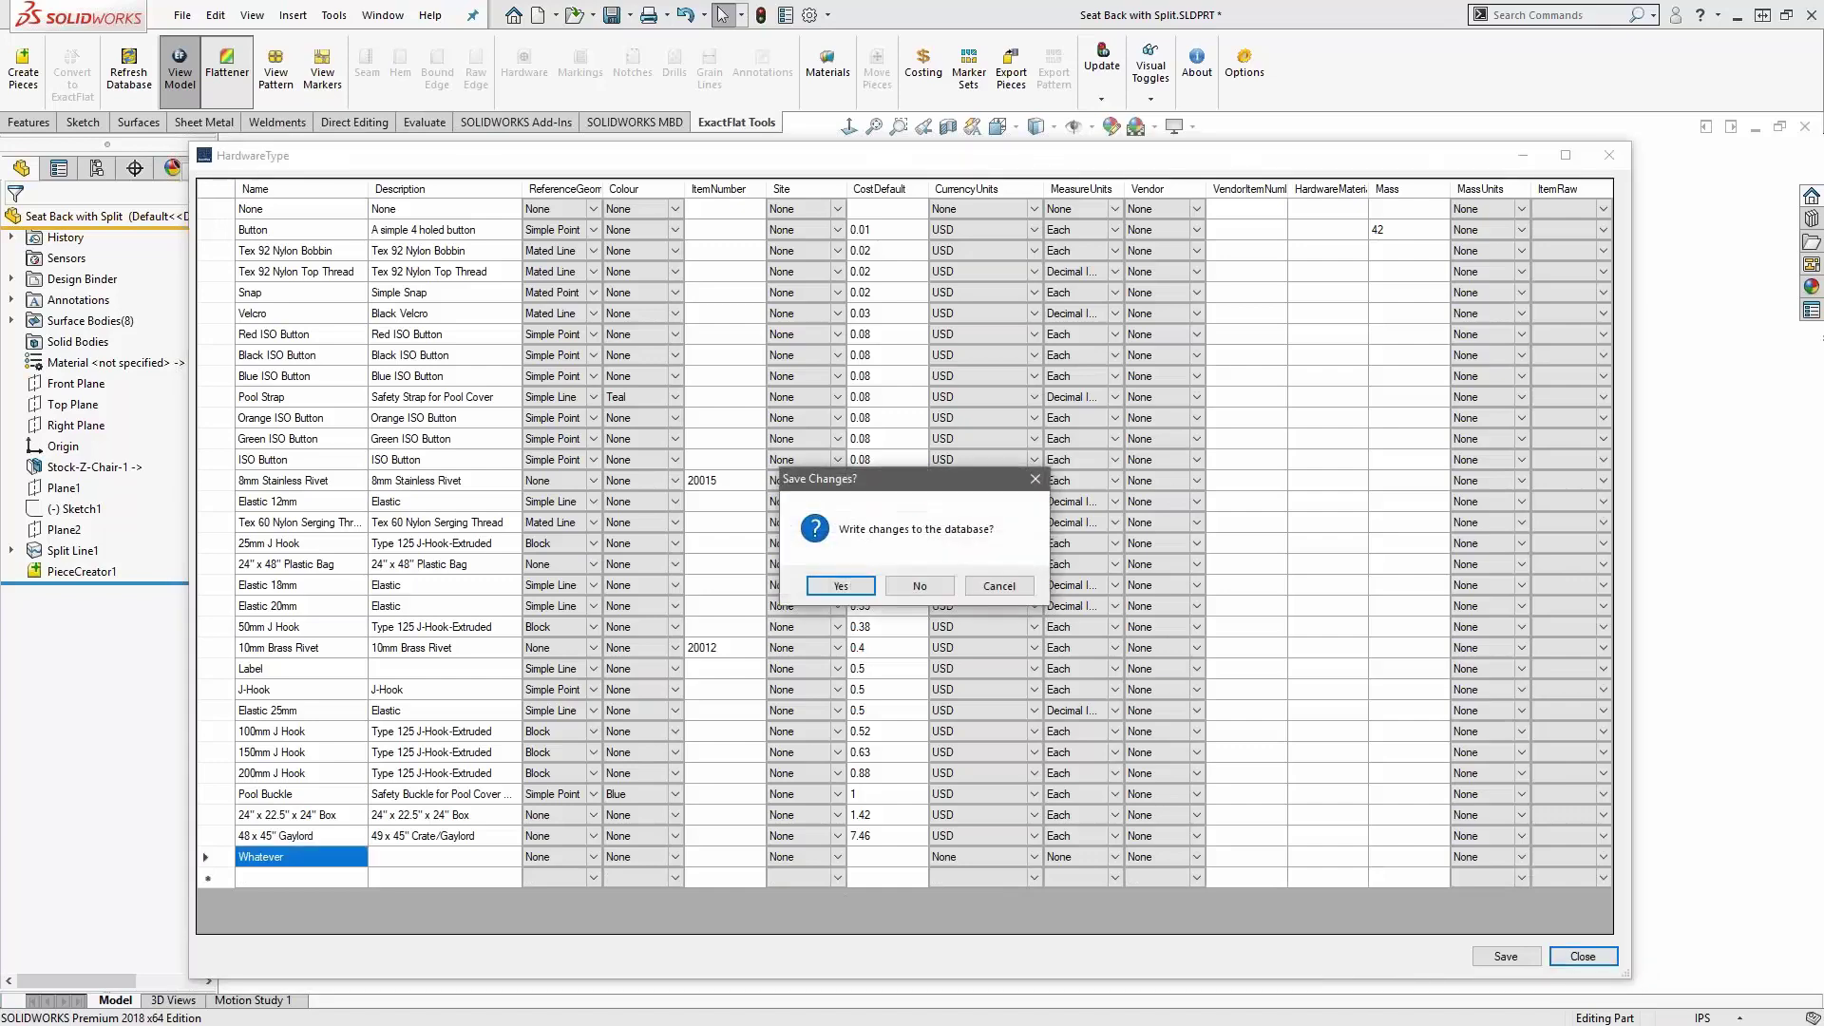
left_click(922, 586)
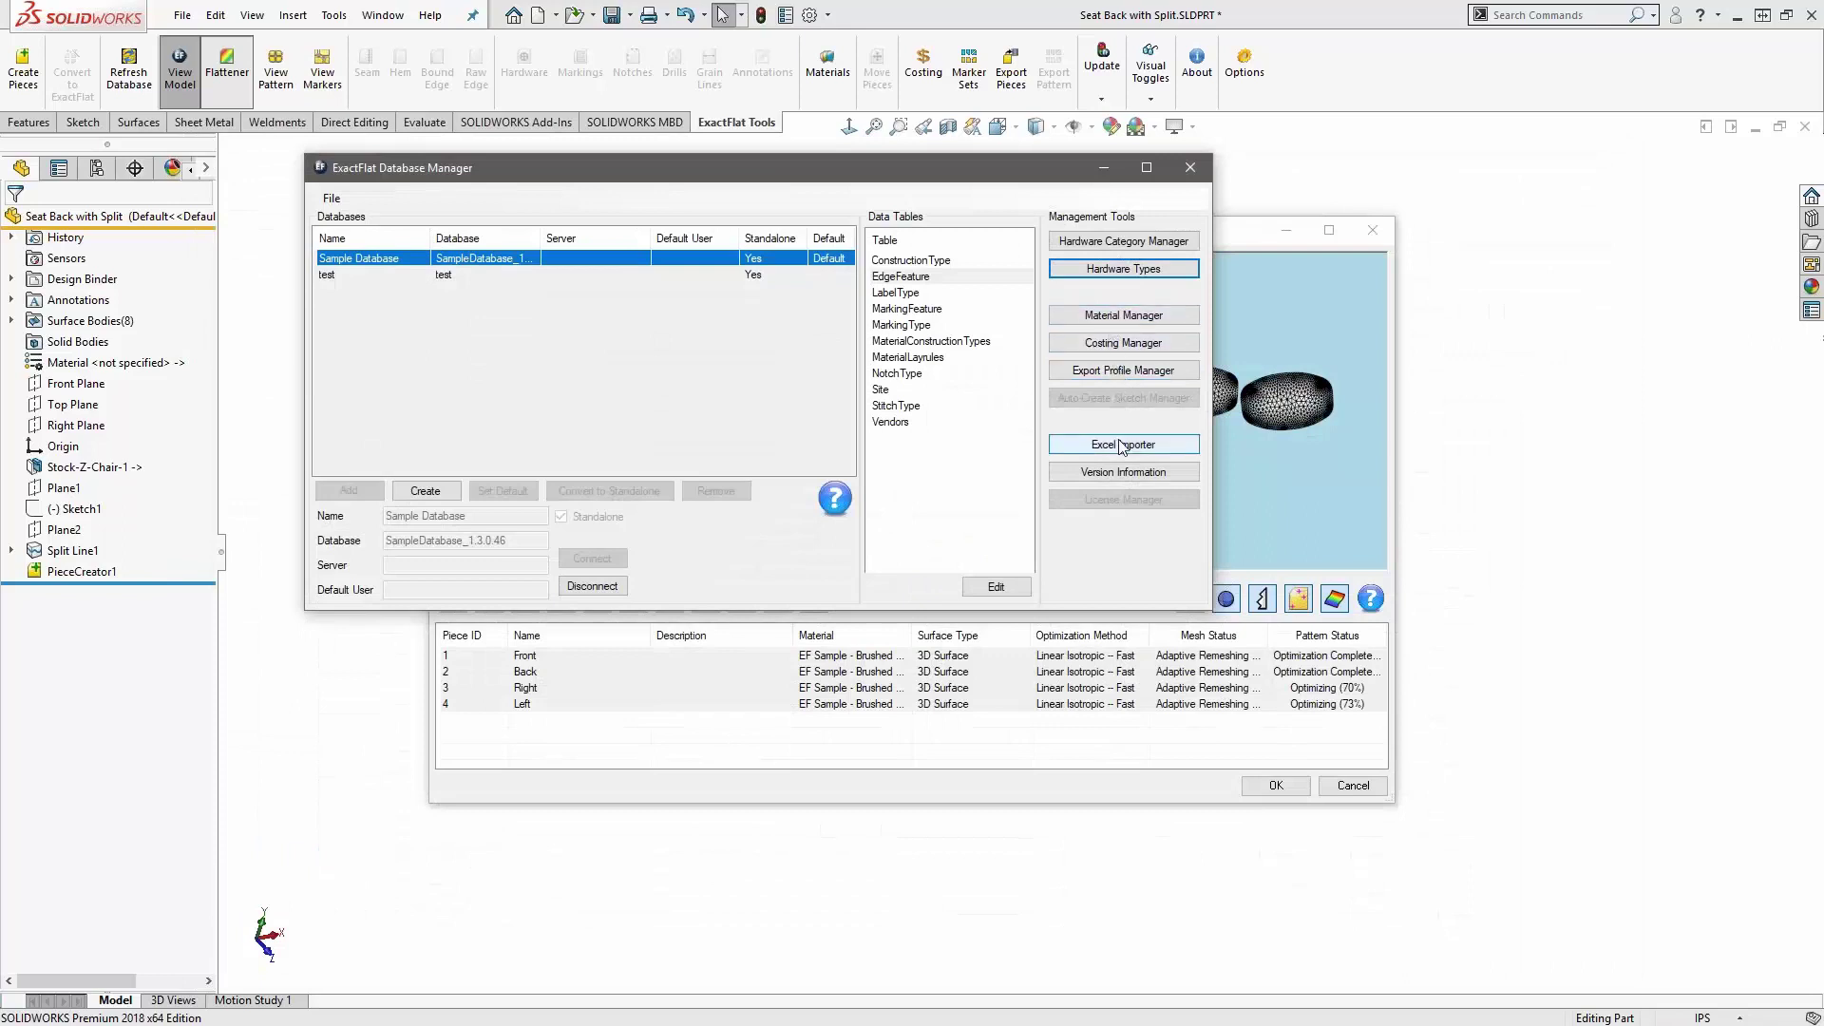
- Look over the MarkingFeature, MaterialConstructionTypes and MaterialLayrules entries in the table list and open the Material Manager
left_click(895, 311)
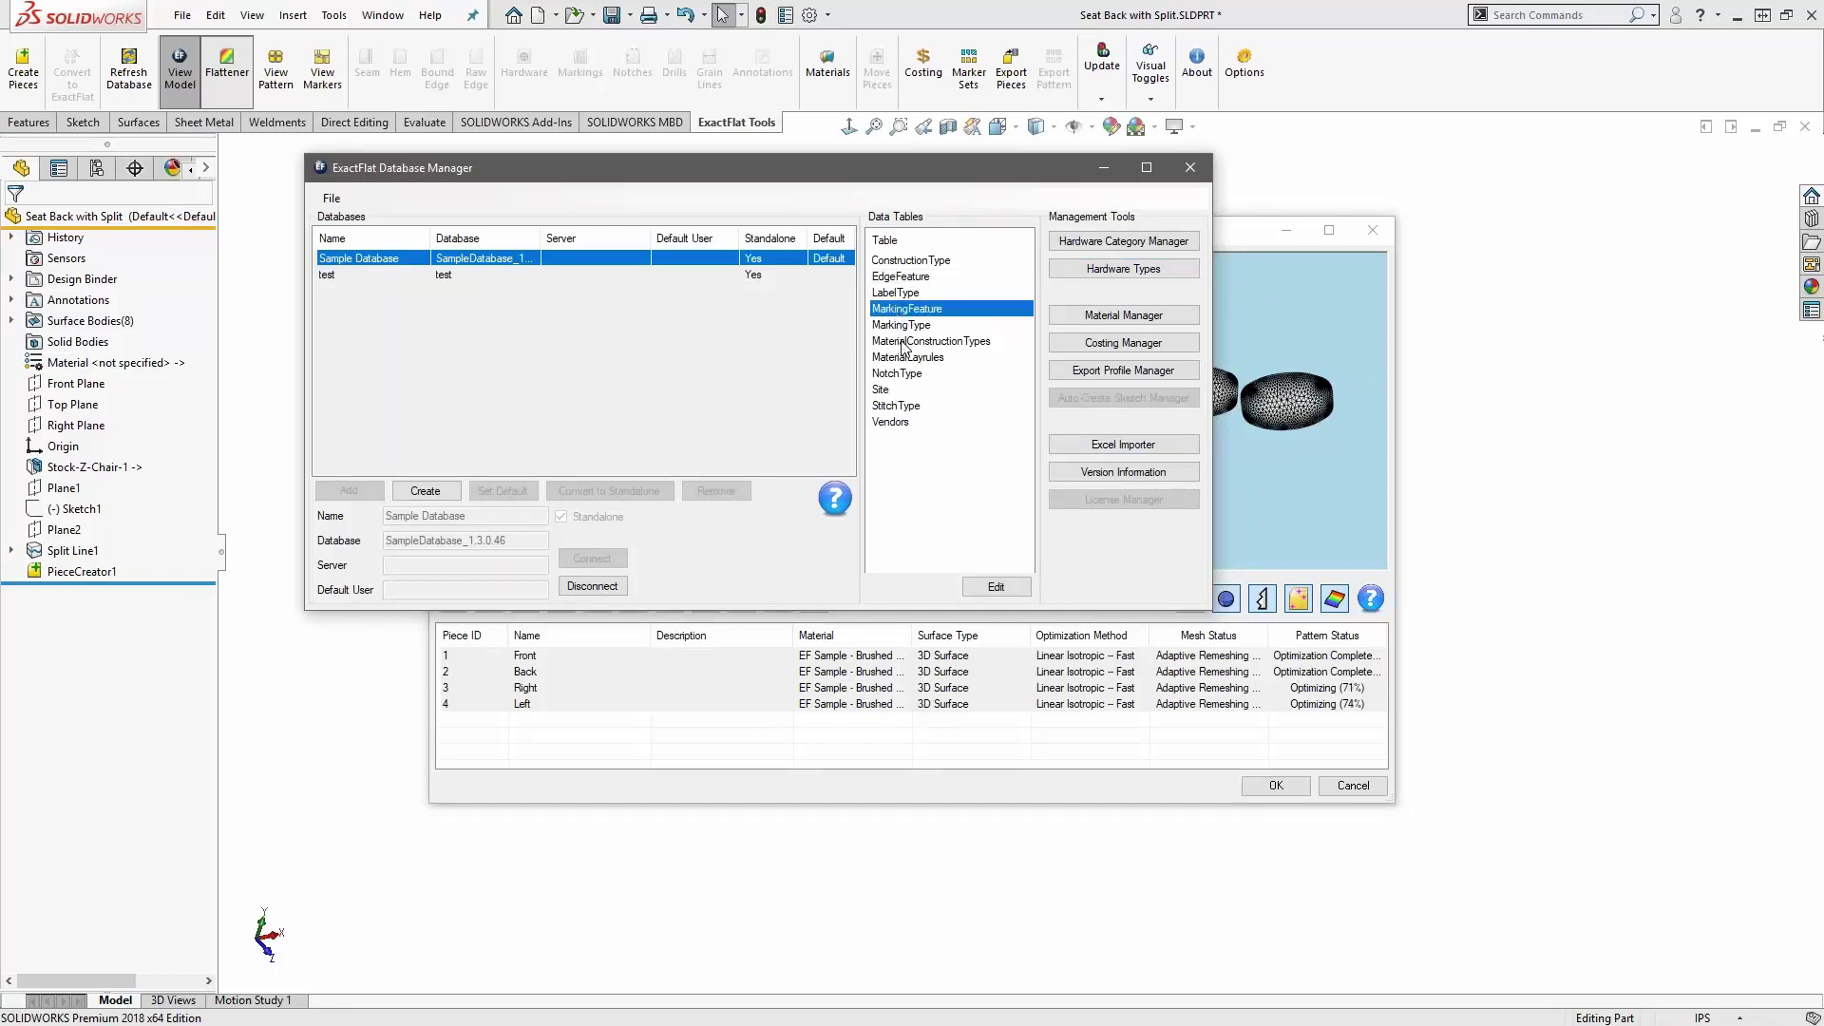
left_click(904, 341)
left_click(907, 357)
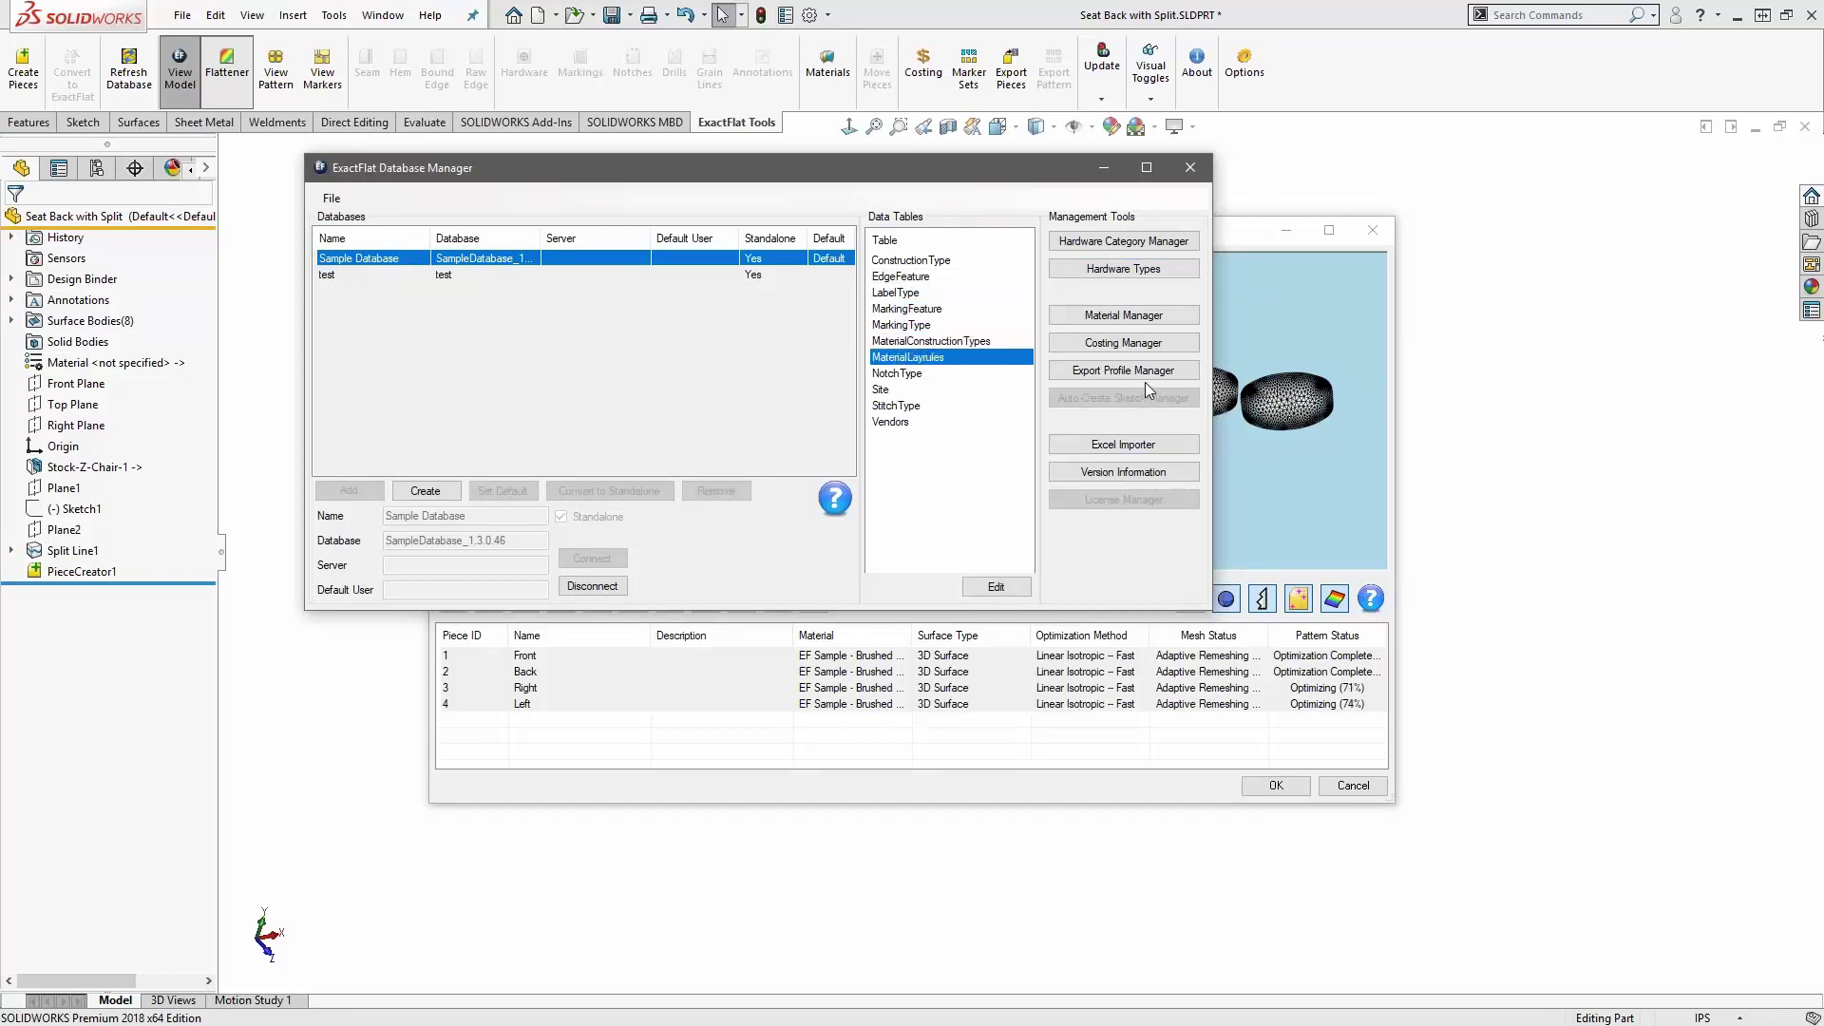
left_click(1126, 316)
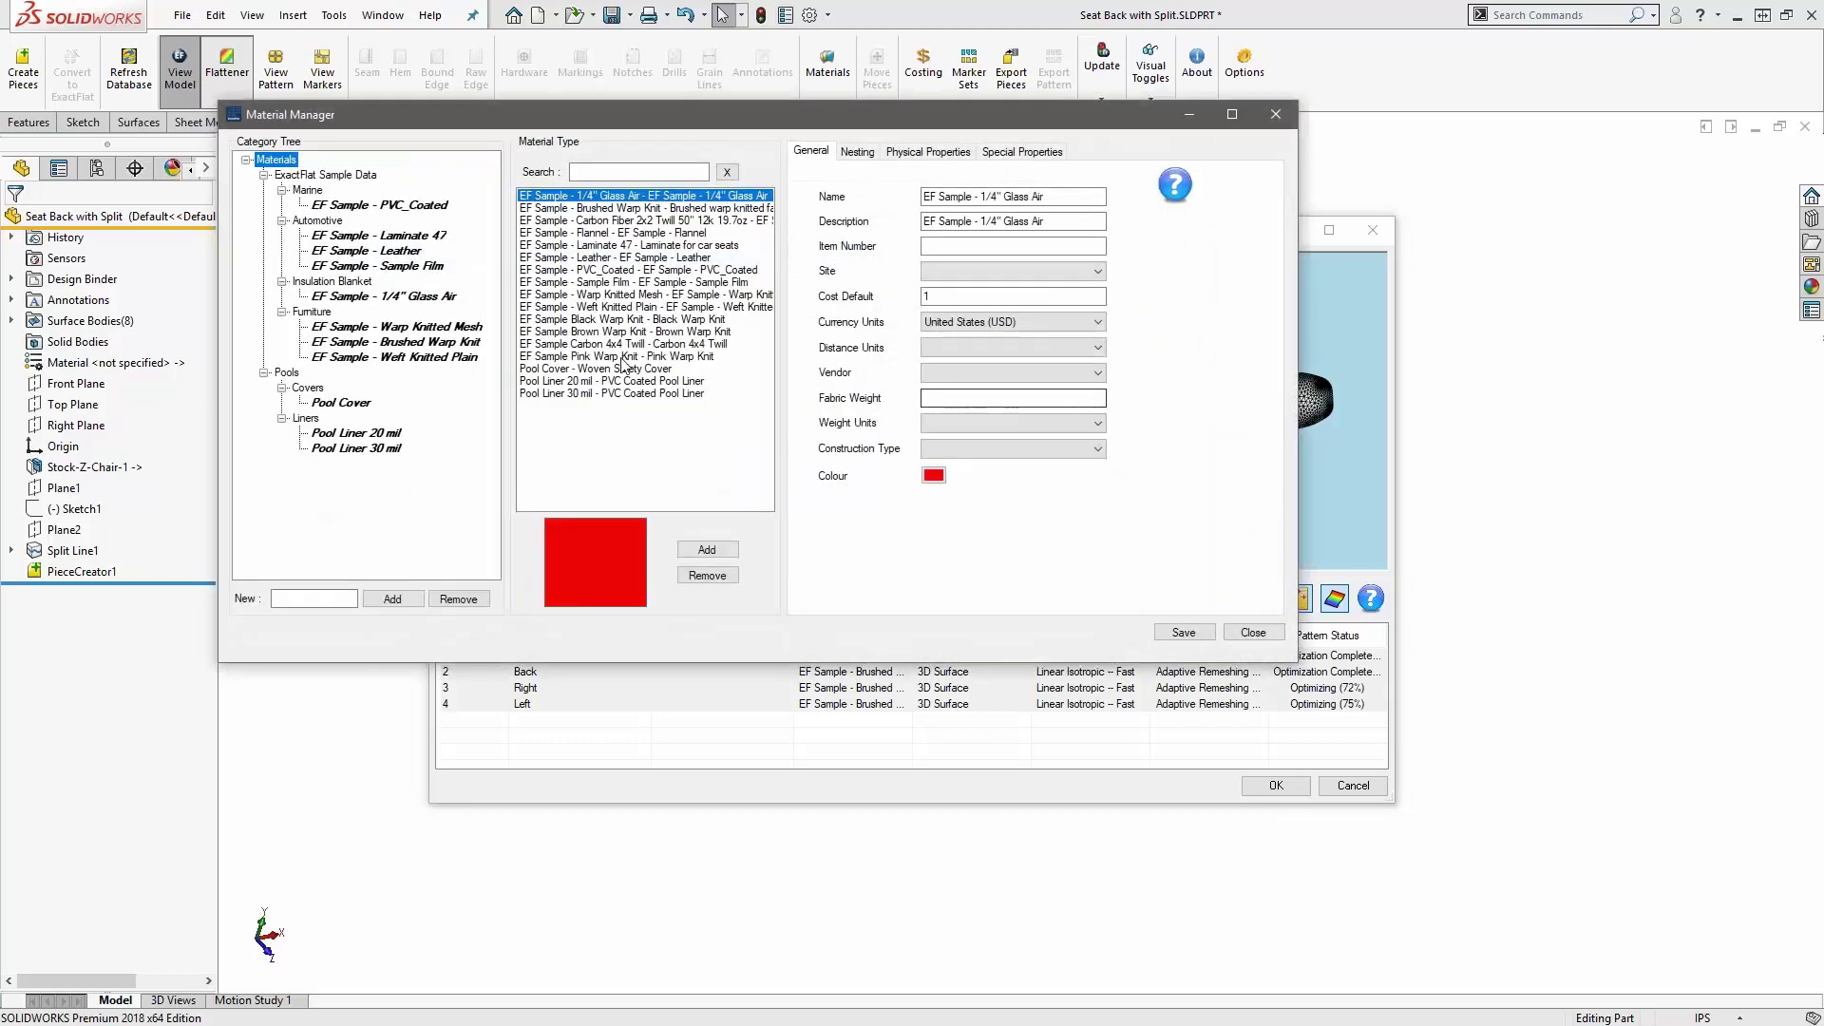
- Look over the nesting, physical and special properties of the EF Sample - 1/4" Glass Air material and restrict the list to ExactFlat Sample Data
left_click(866, 154)
left_click(927, 153)
left_click(1015, 155)
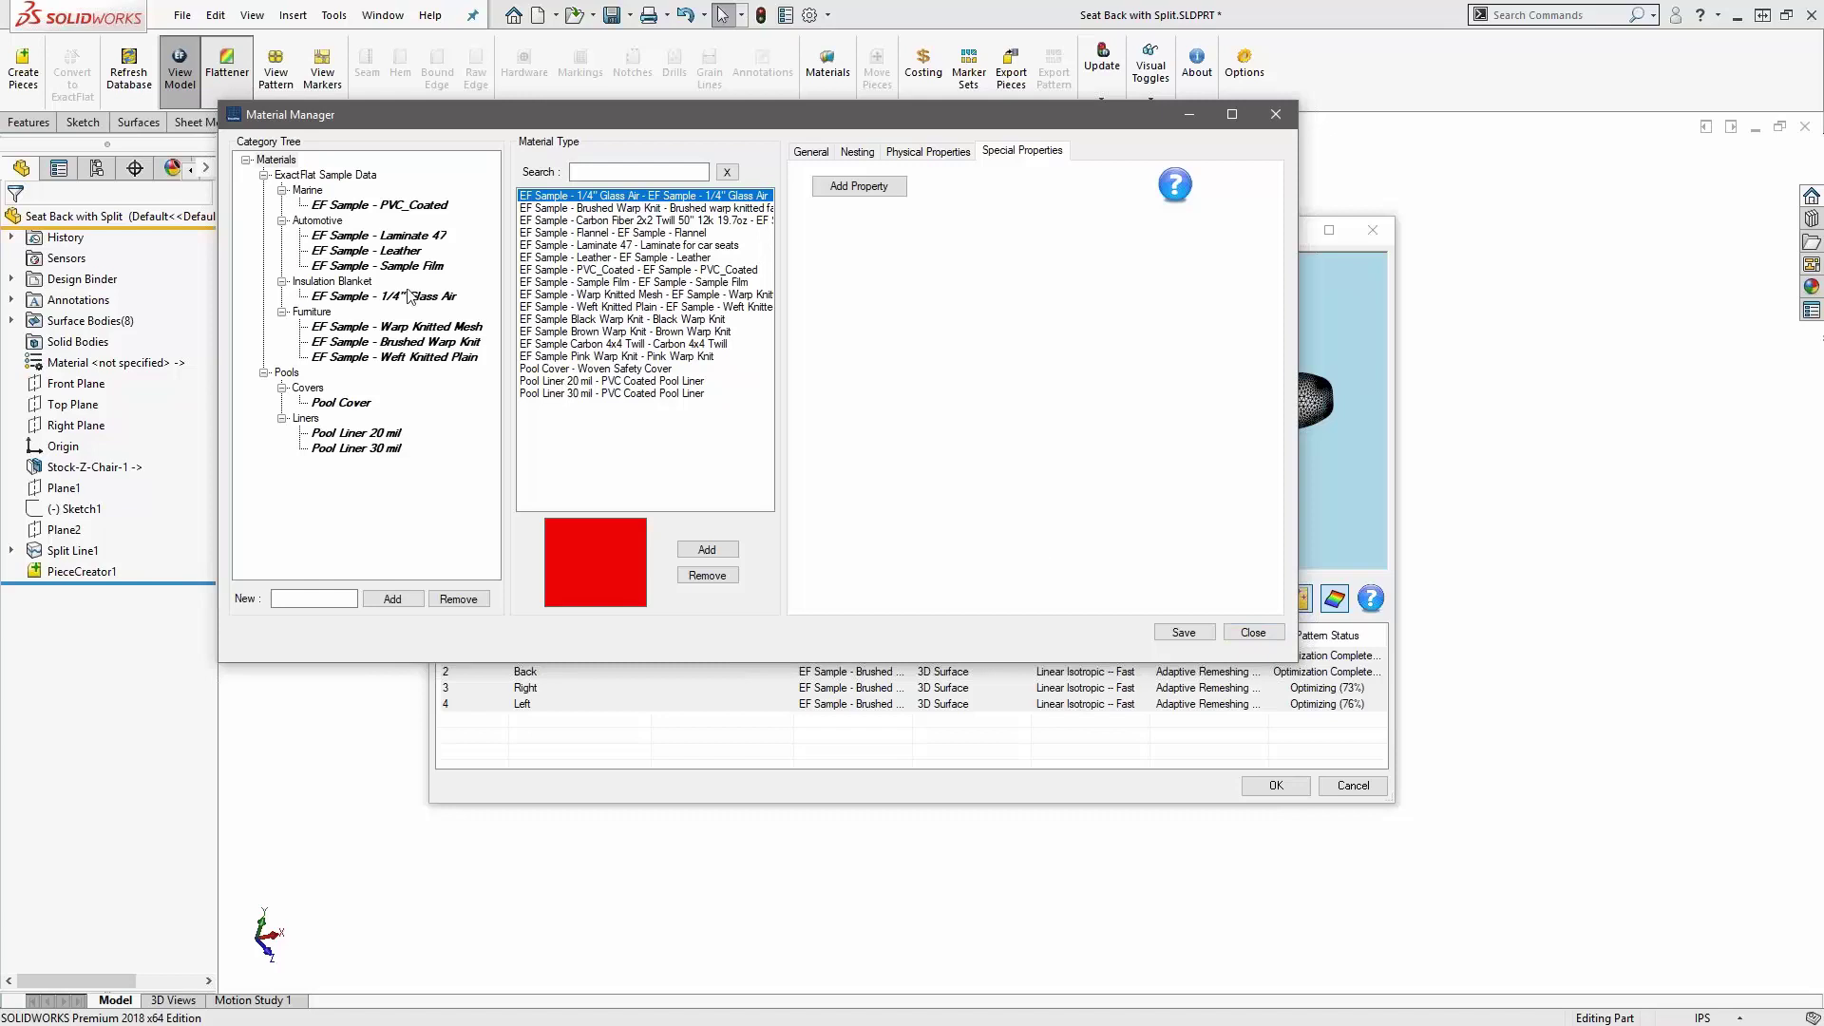
left_click(324, 174)
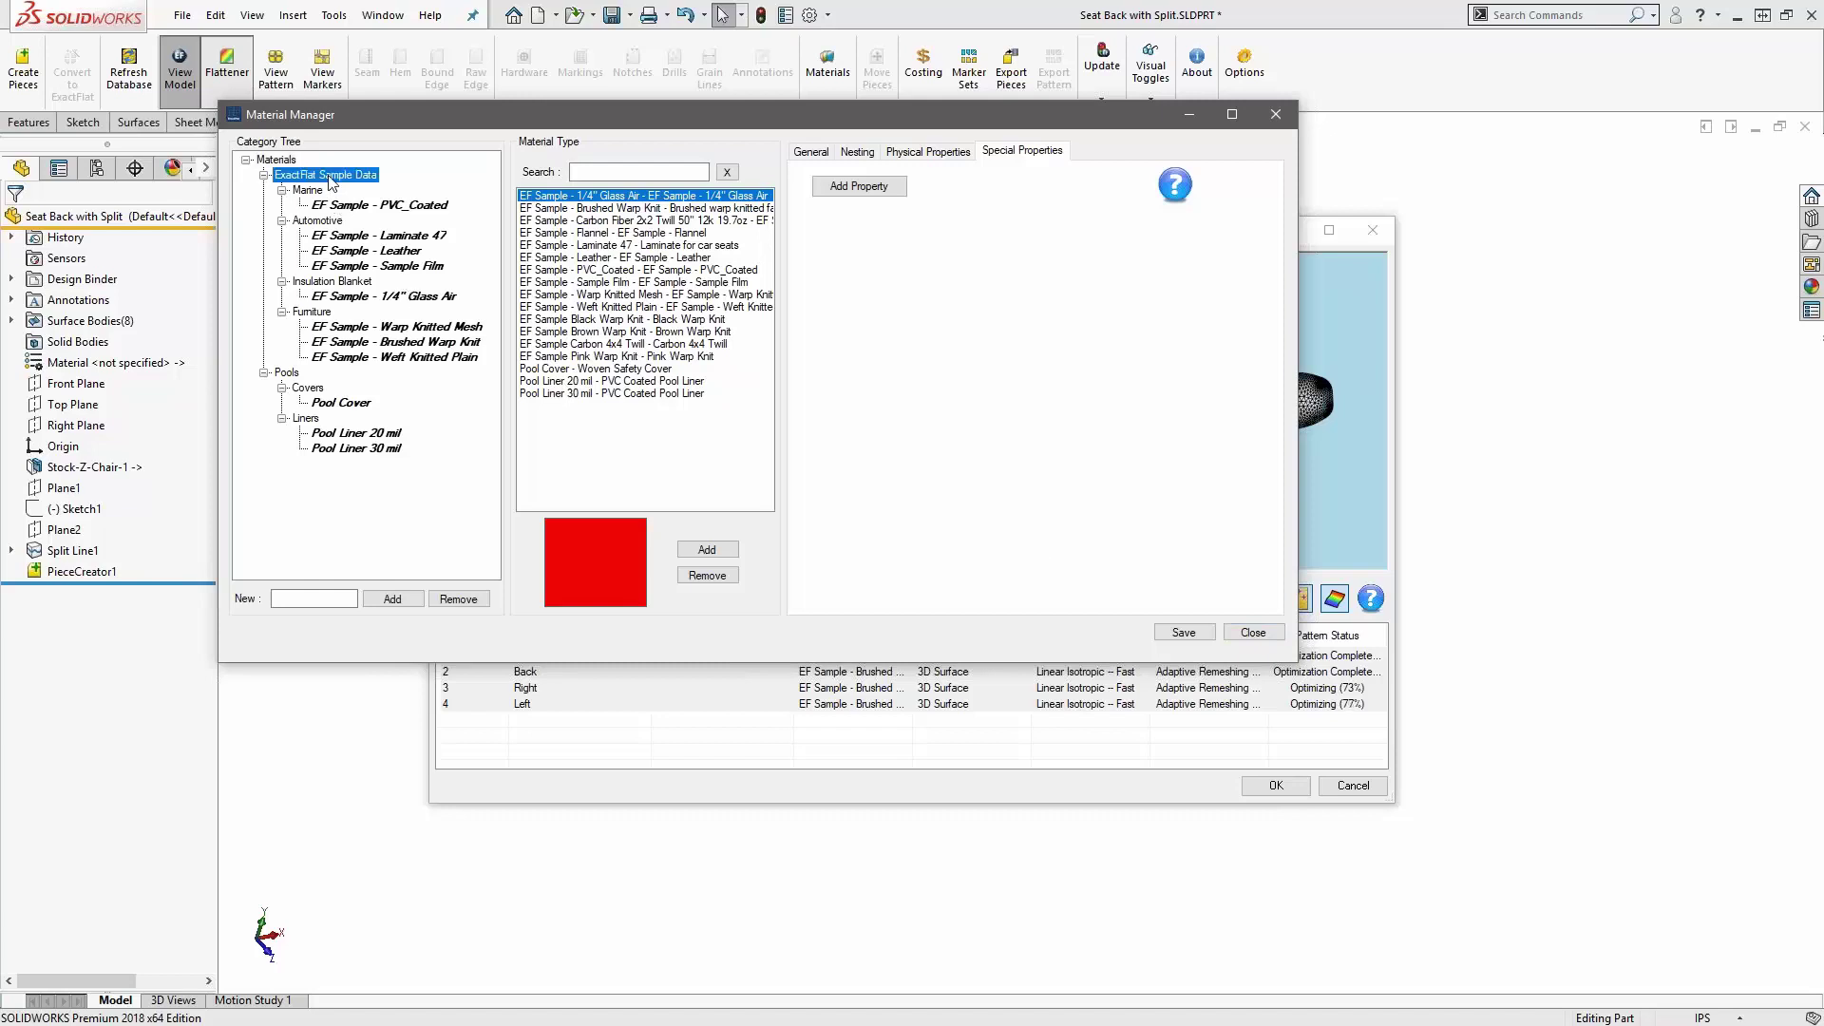
- Examine the Glass Air sample's nesting settings, including its surface dimensions, available layrules and stripe offsets, keeping the Any Way layrule
left_click(857, 152)
left_click_drag(1269, 327, 1272, 368)
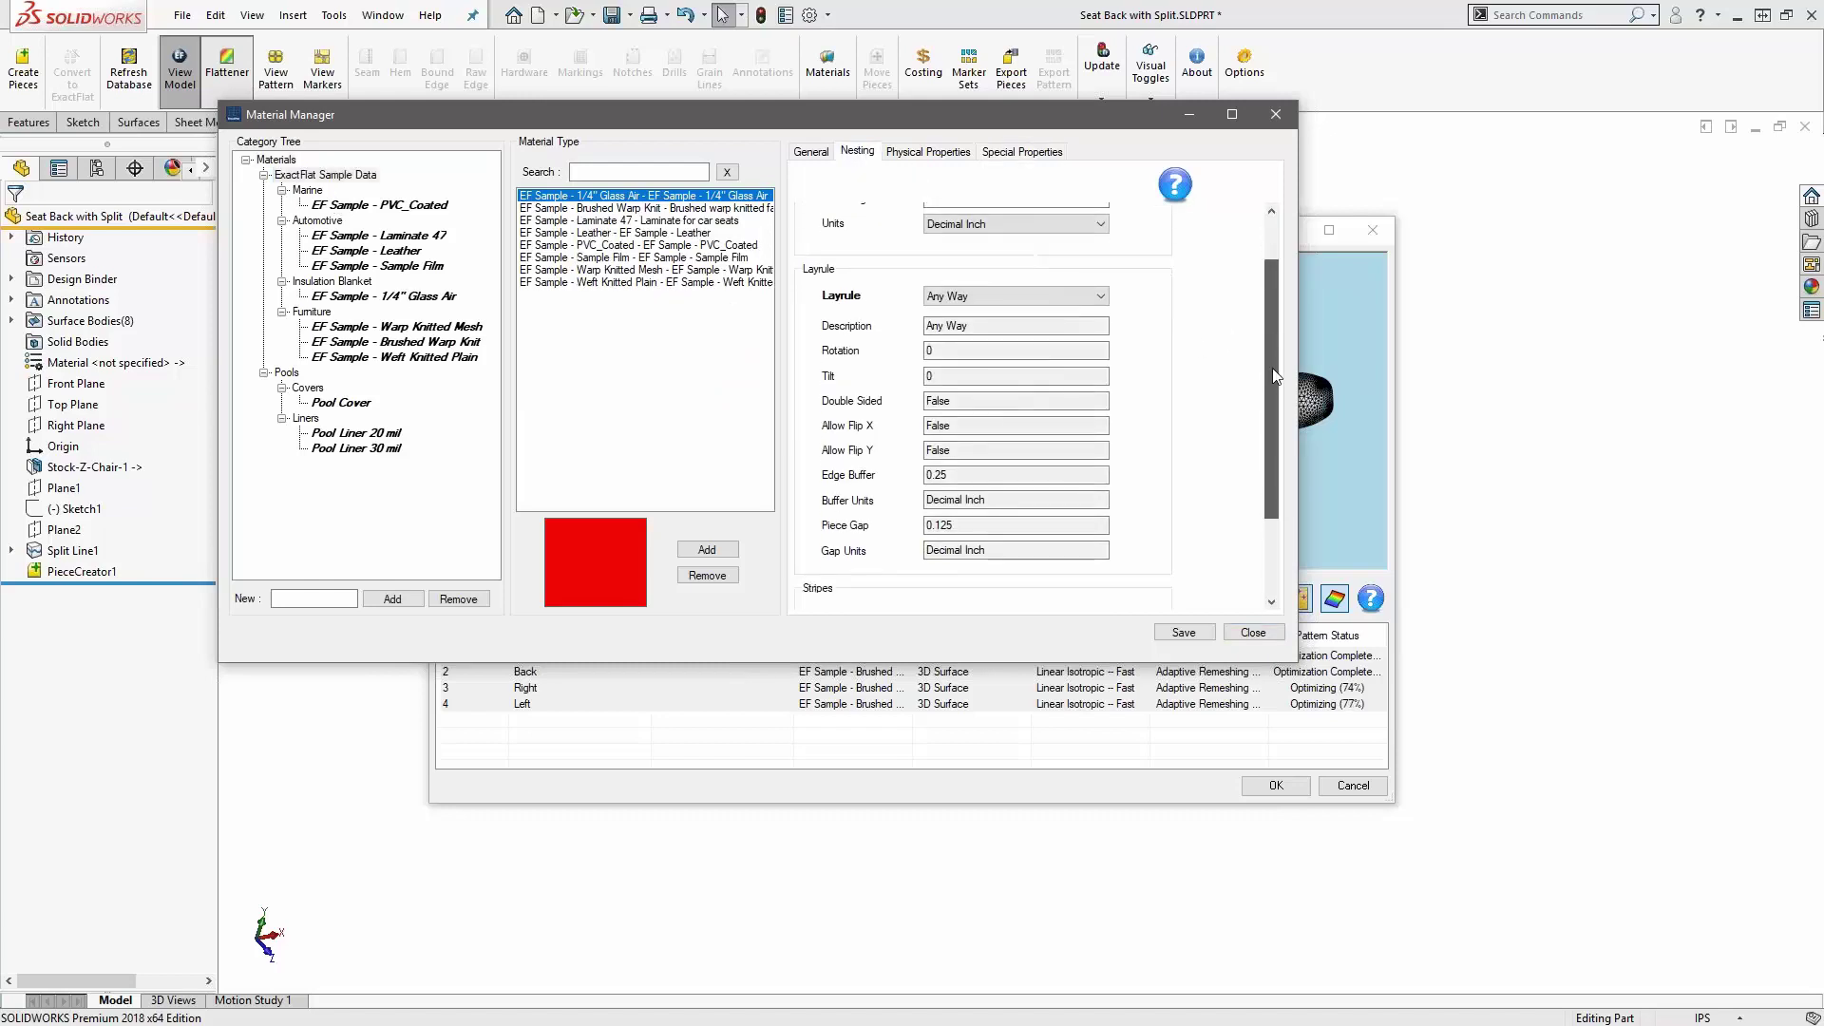
left_click(1102, 297)
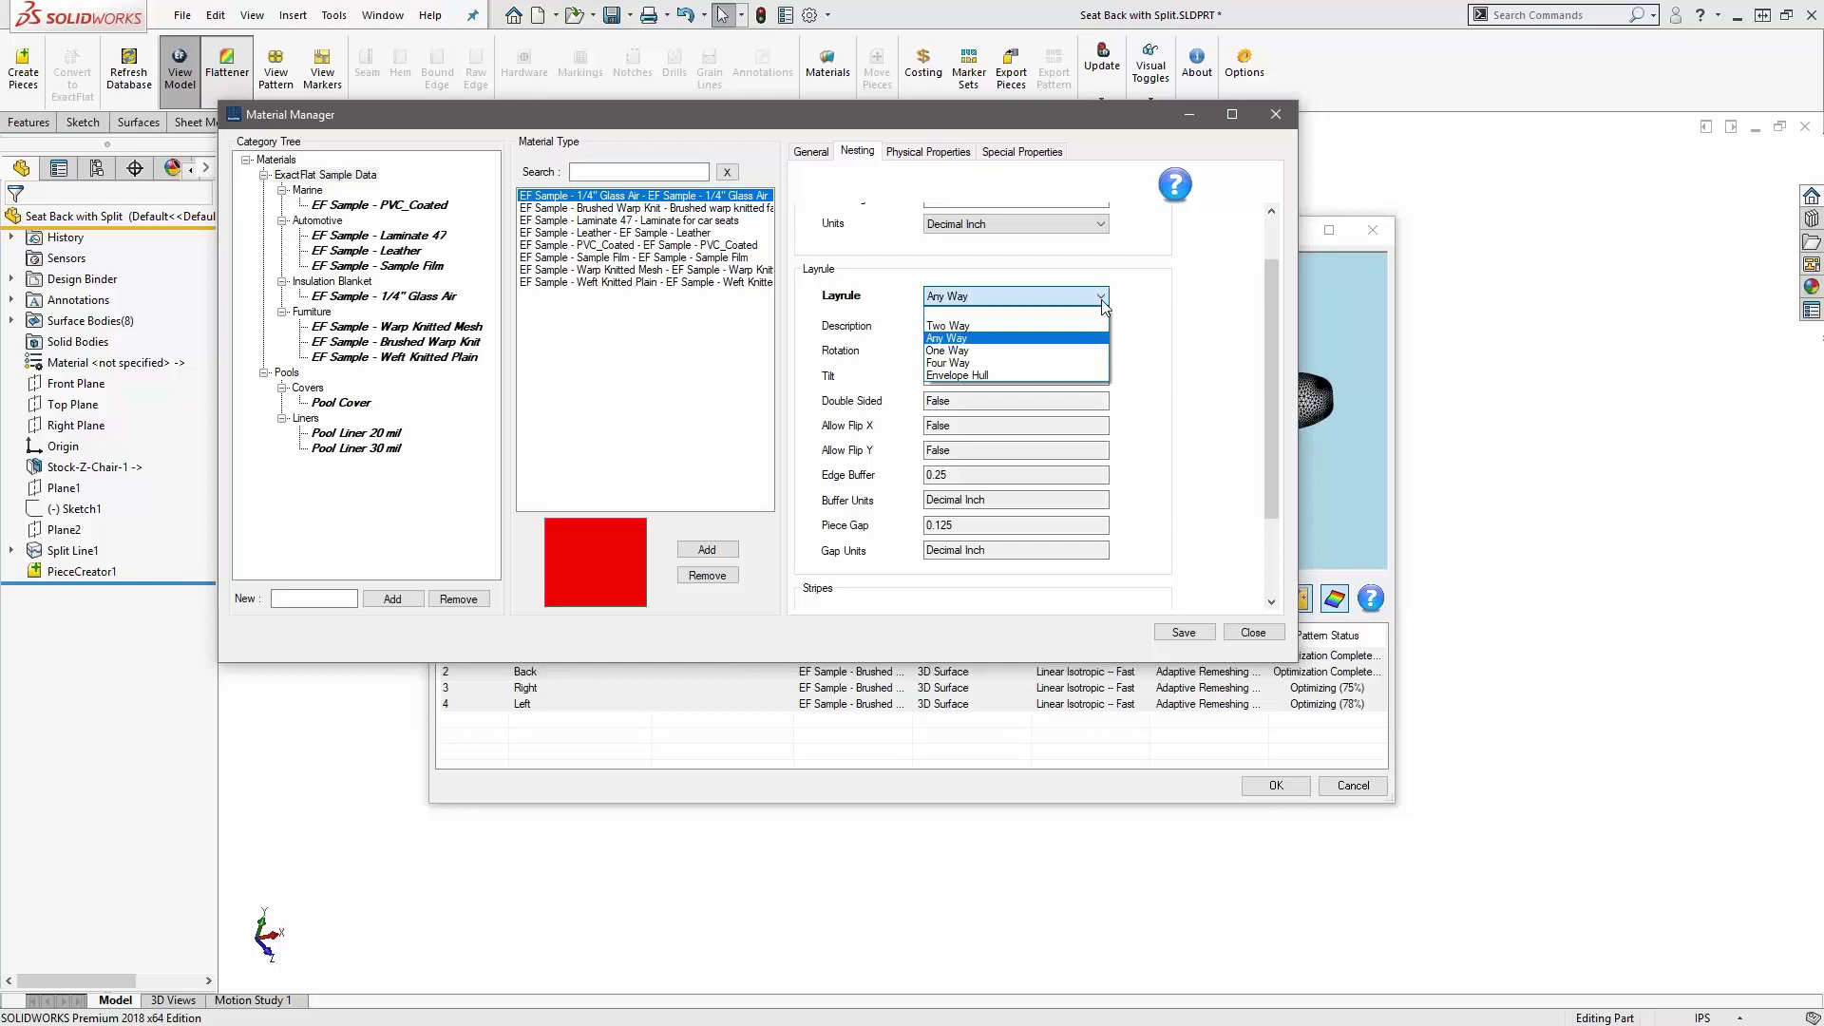
left_click(1225, 336)
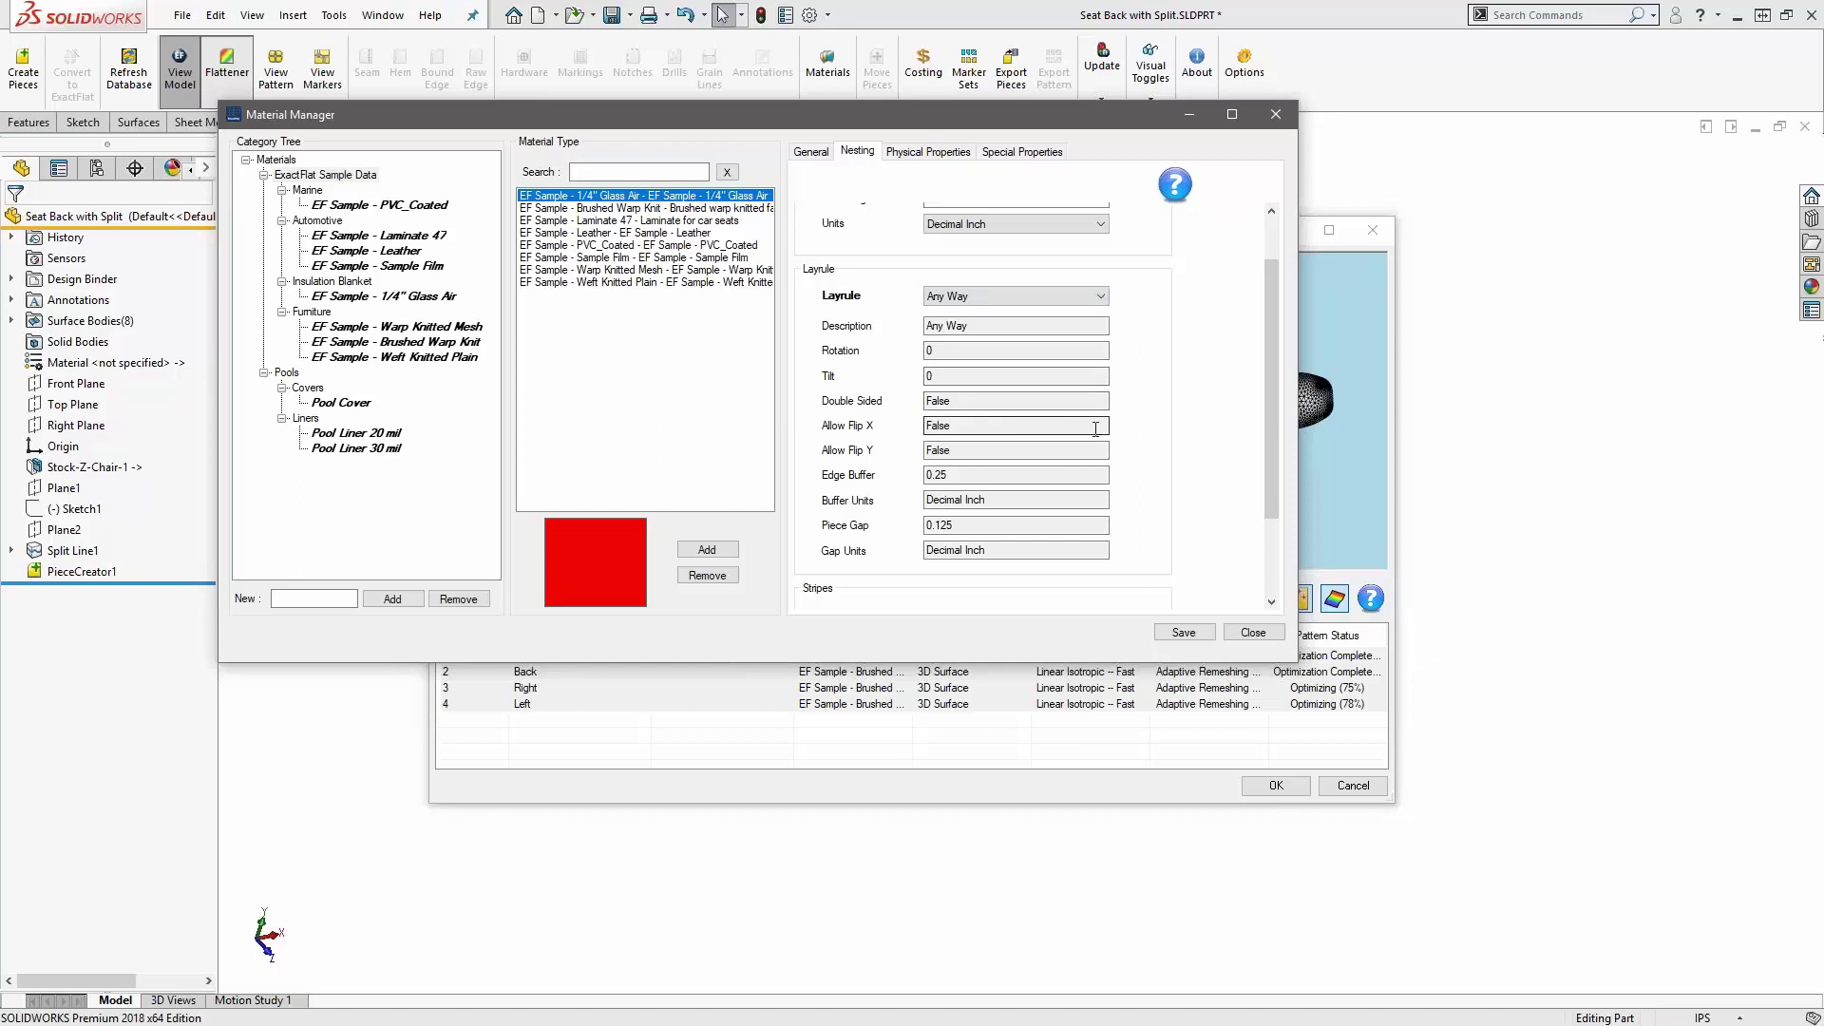
left_click_drag(1273, 440, 1284, 486)
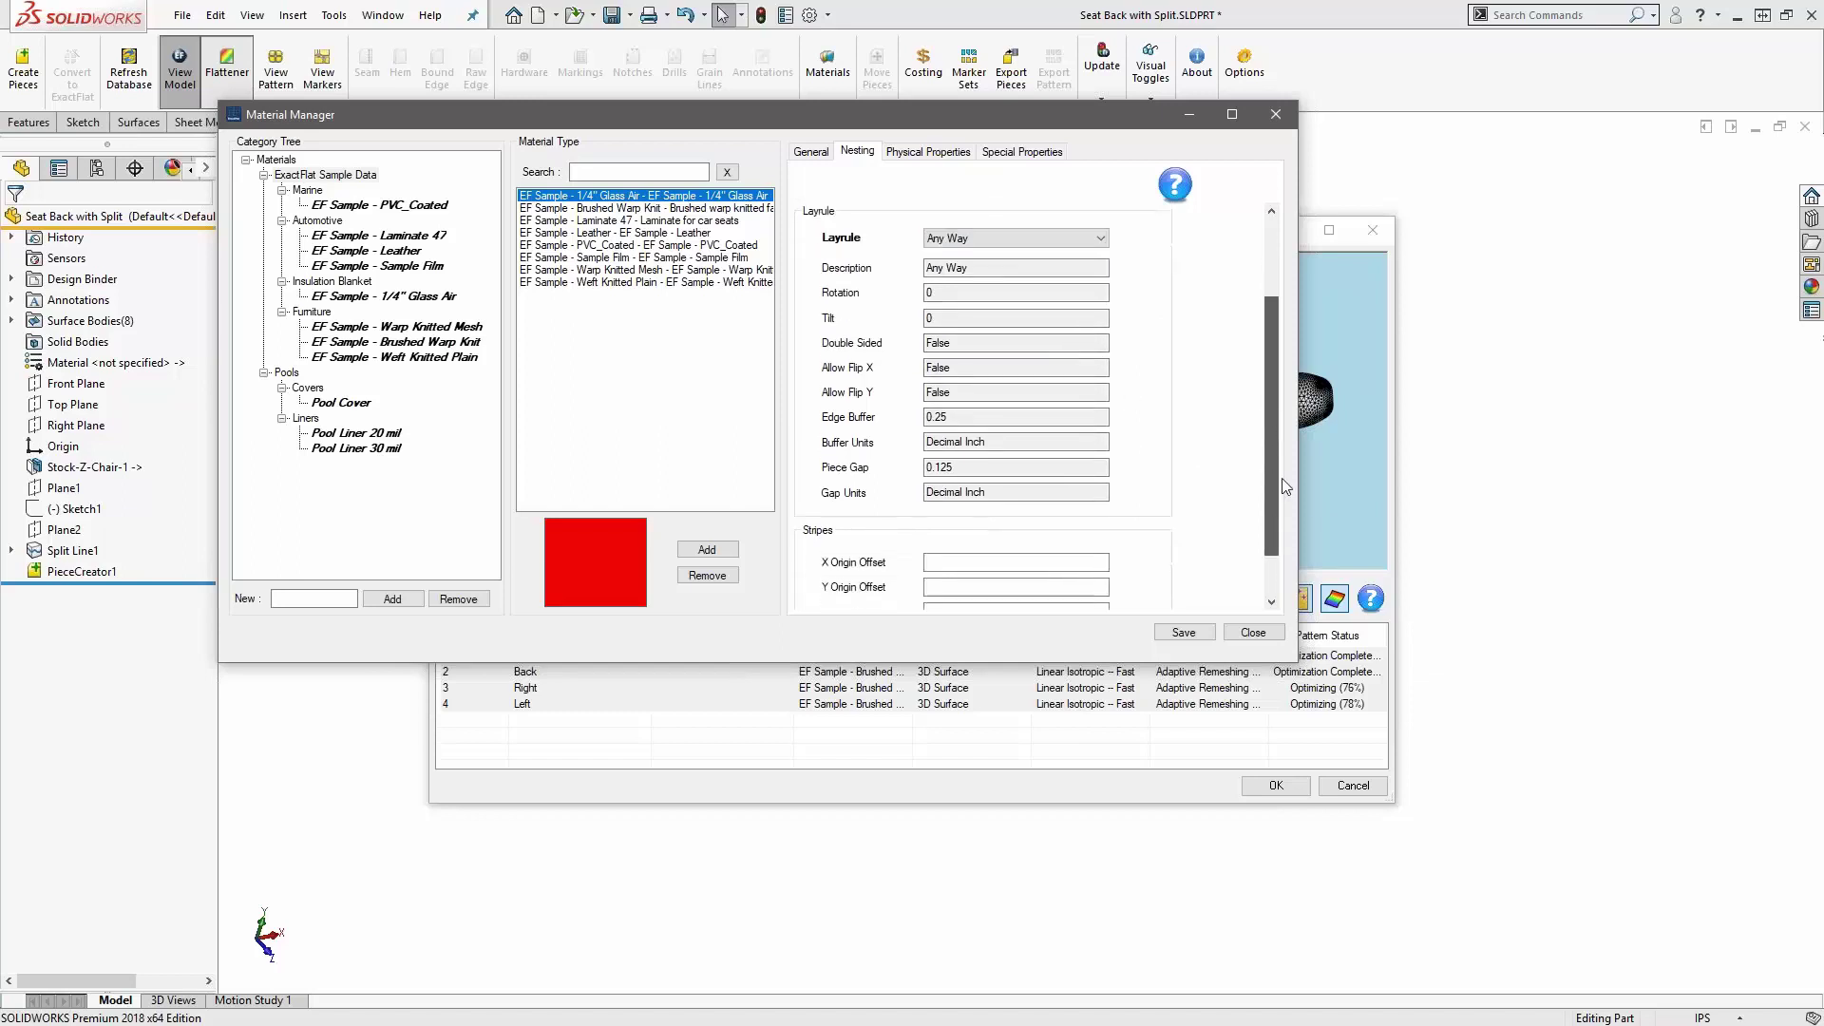
scroll(1175, 376, "up", 3)
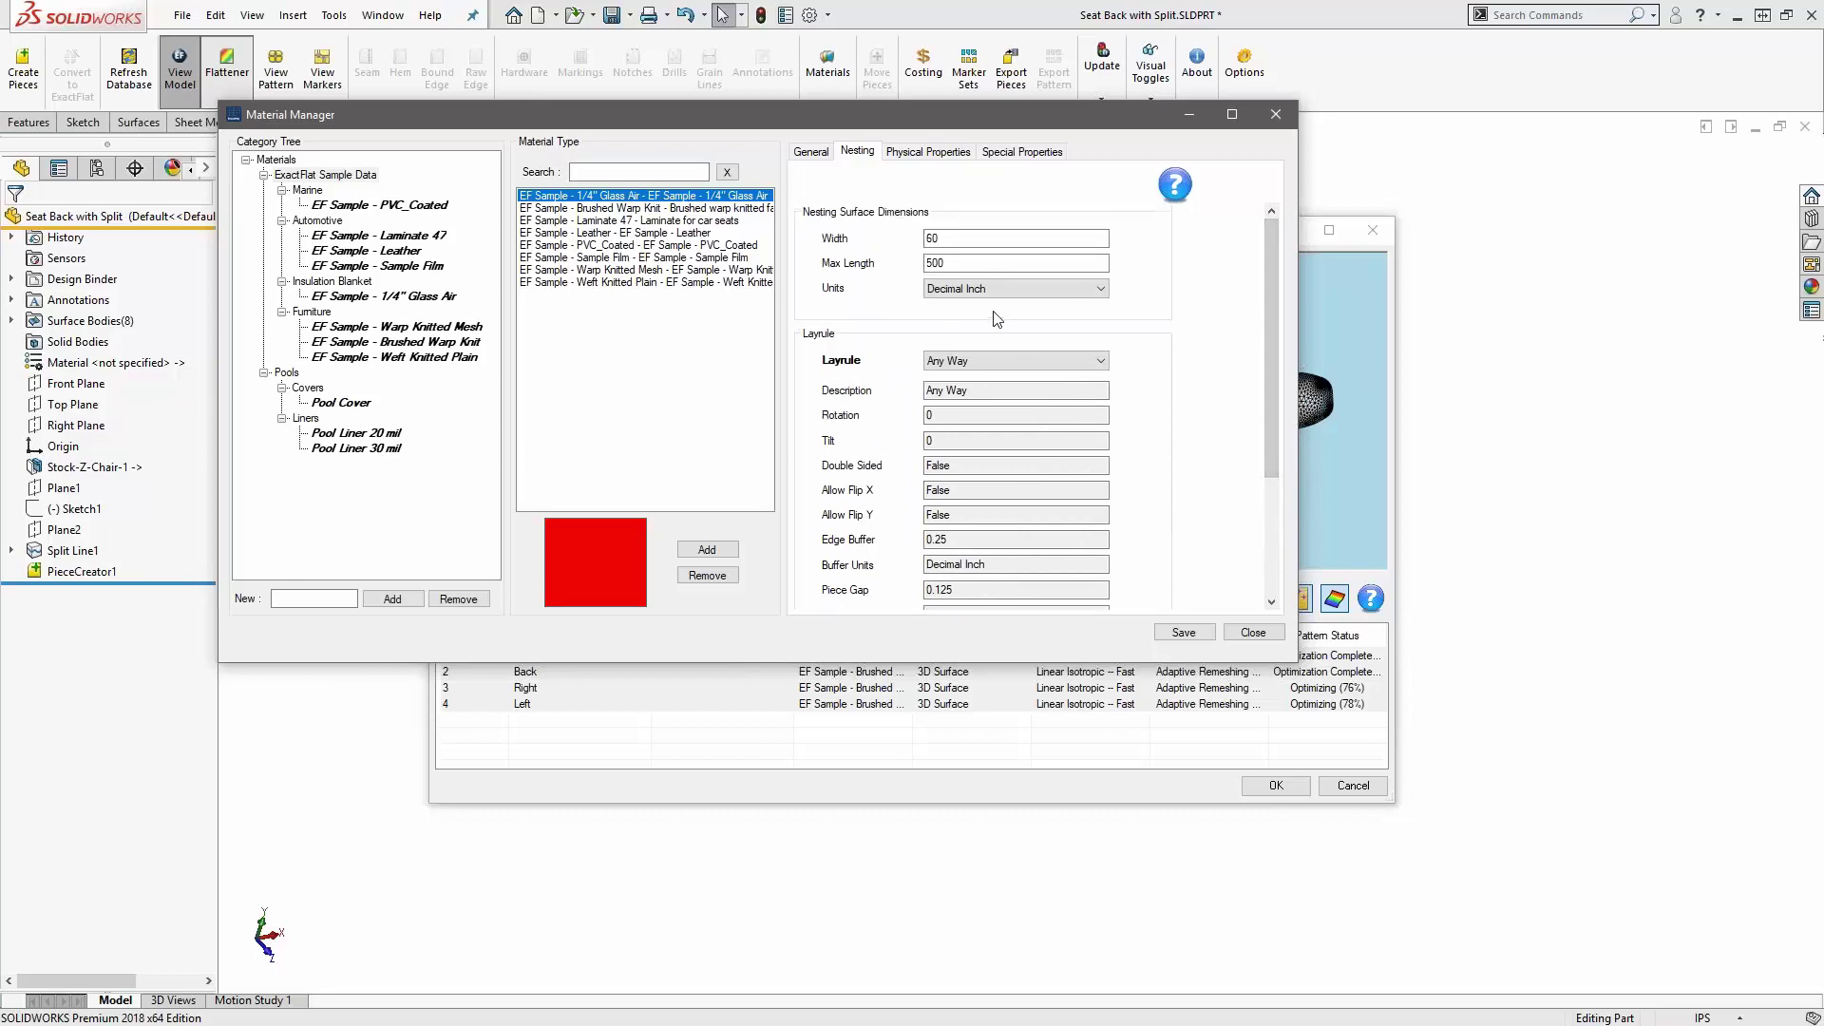
- Examine the nesting and physical properties of EF Sample - Brushed Warp Knit and close the Material Manager
left_click(632, 208)
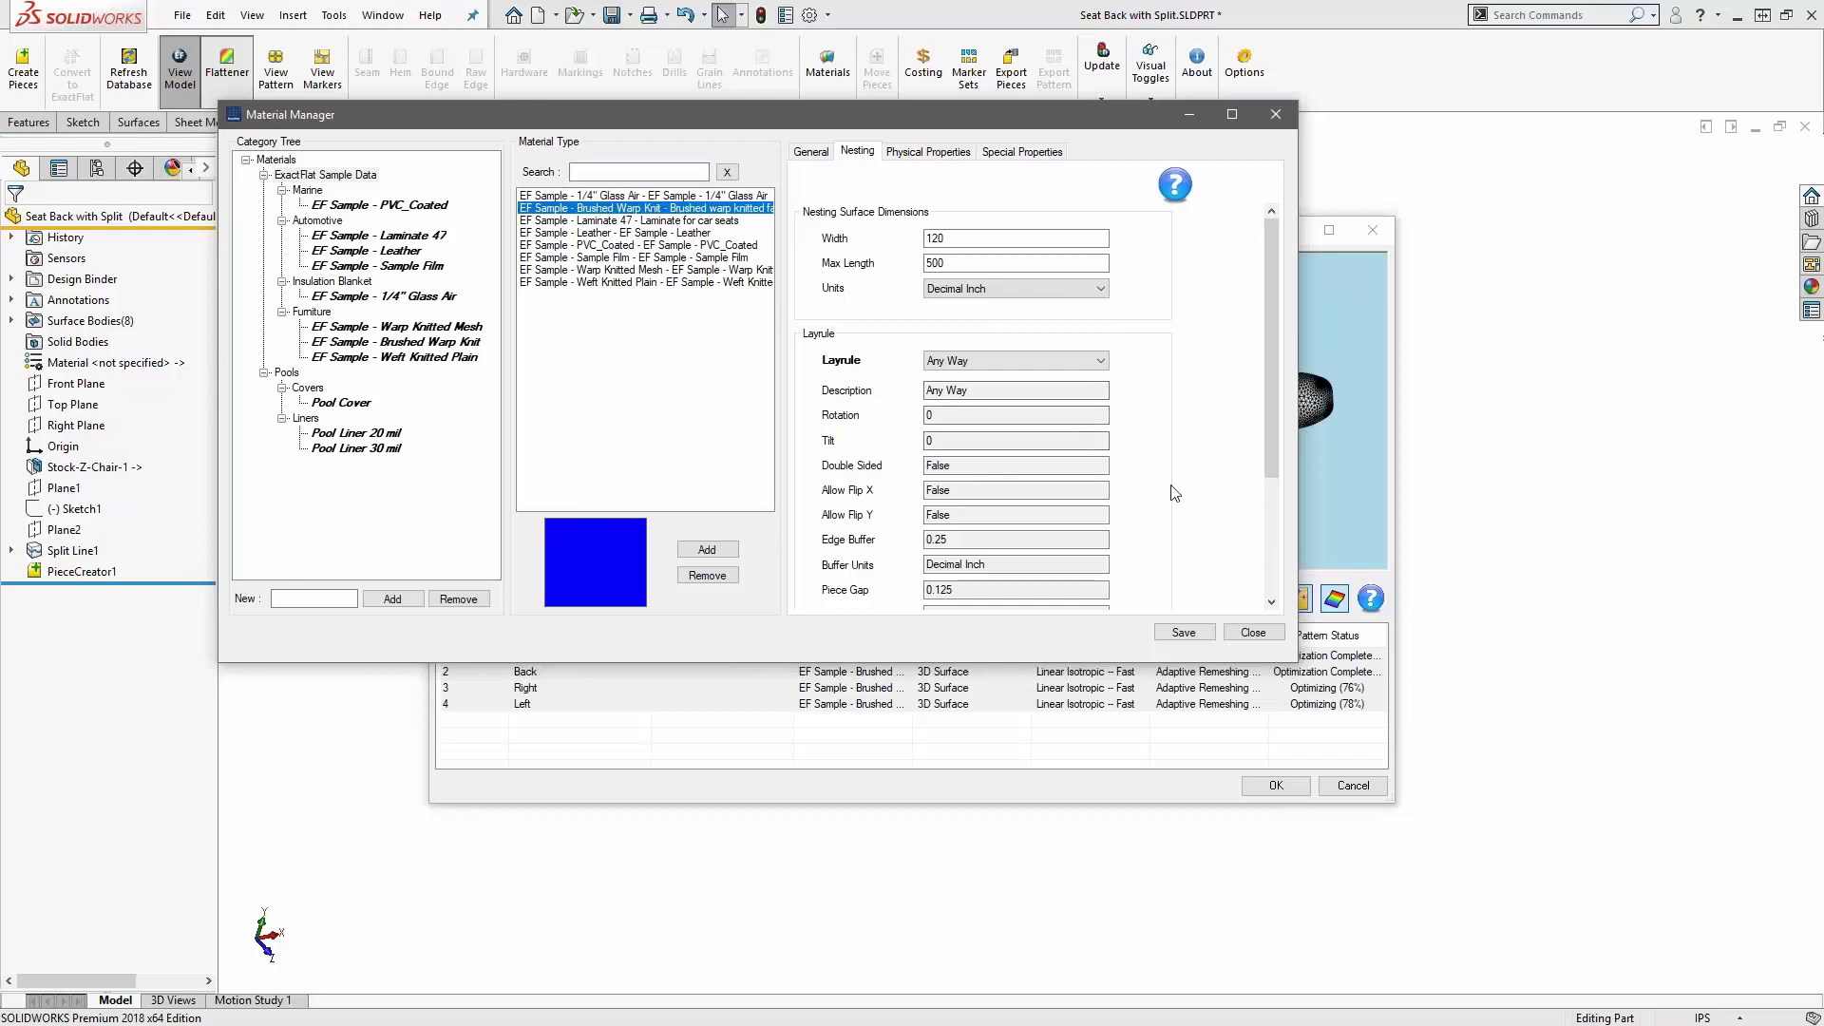
left_click(937, 154)
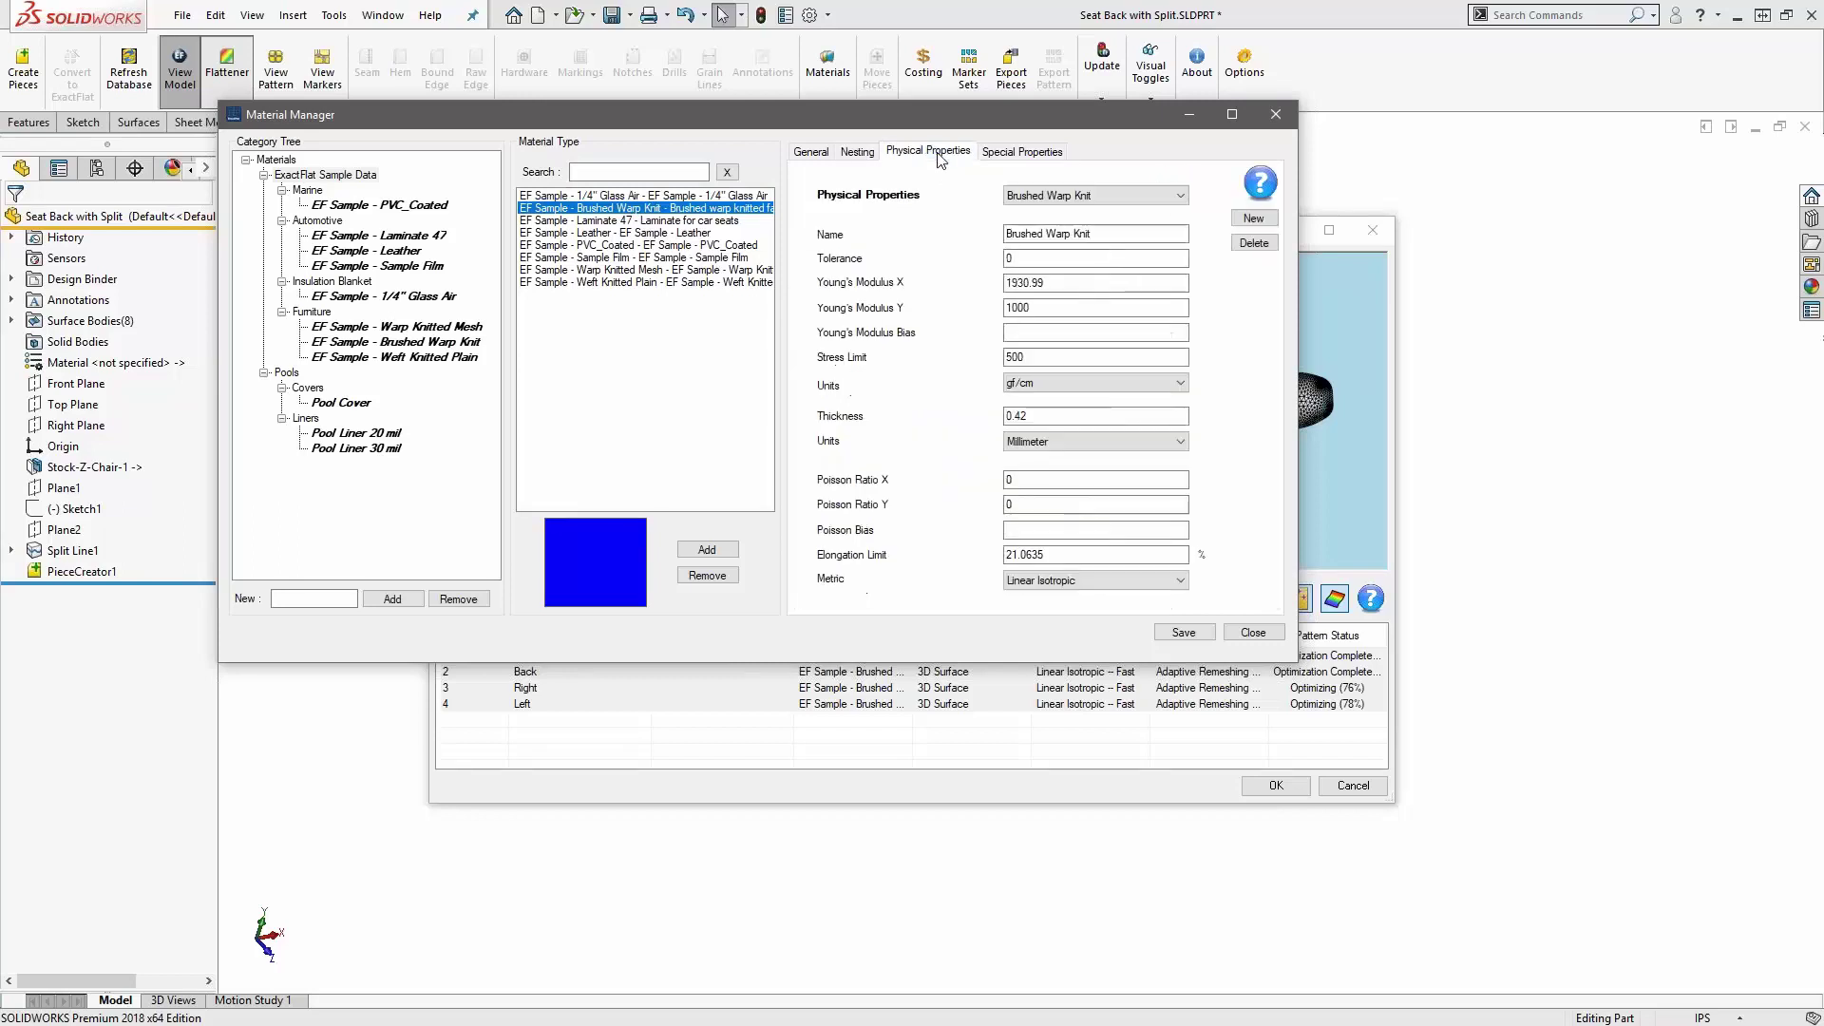
left_click(1276, 114)
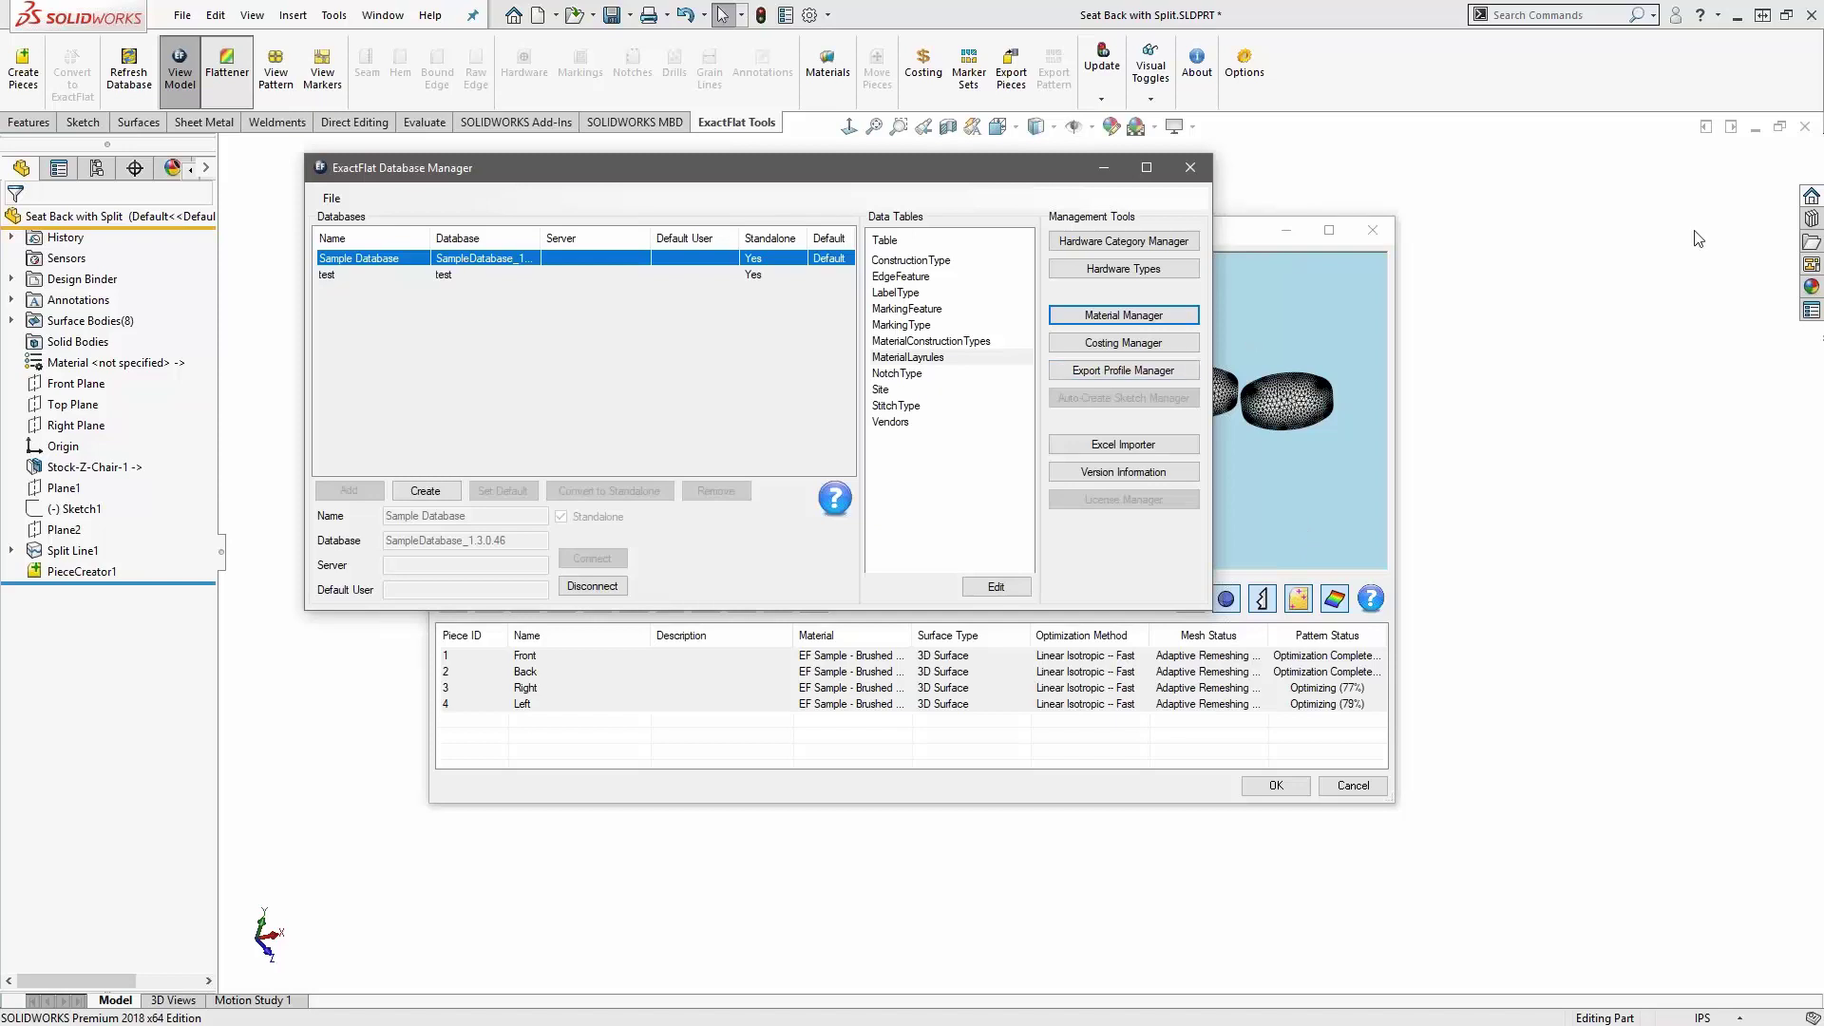
- Reopen the Material Manager for a brief look, and close both it and the ExactFlat Database Manager
left_click(1808, 267)
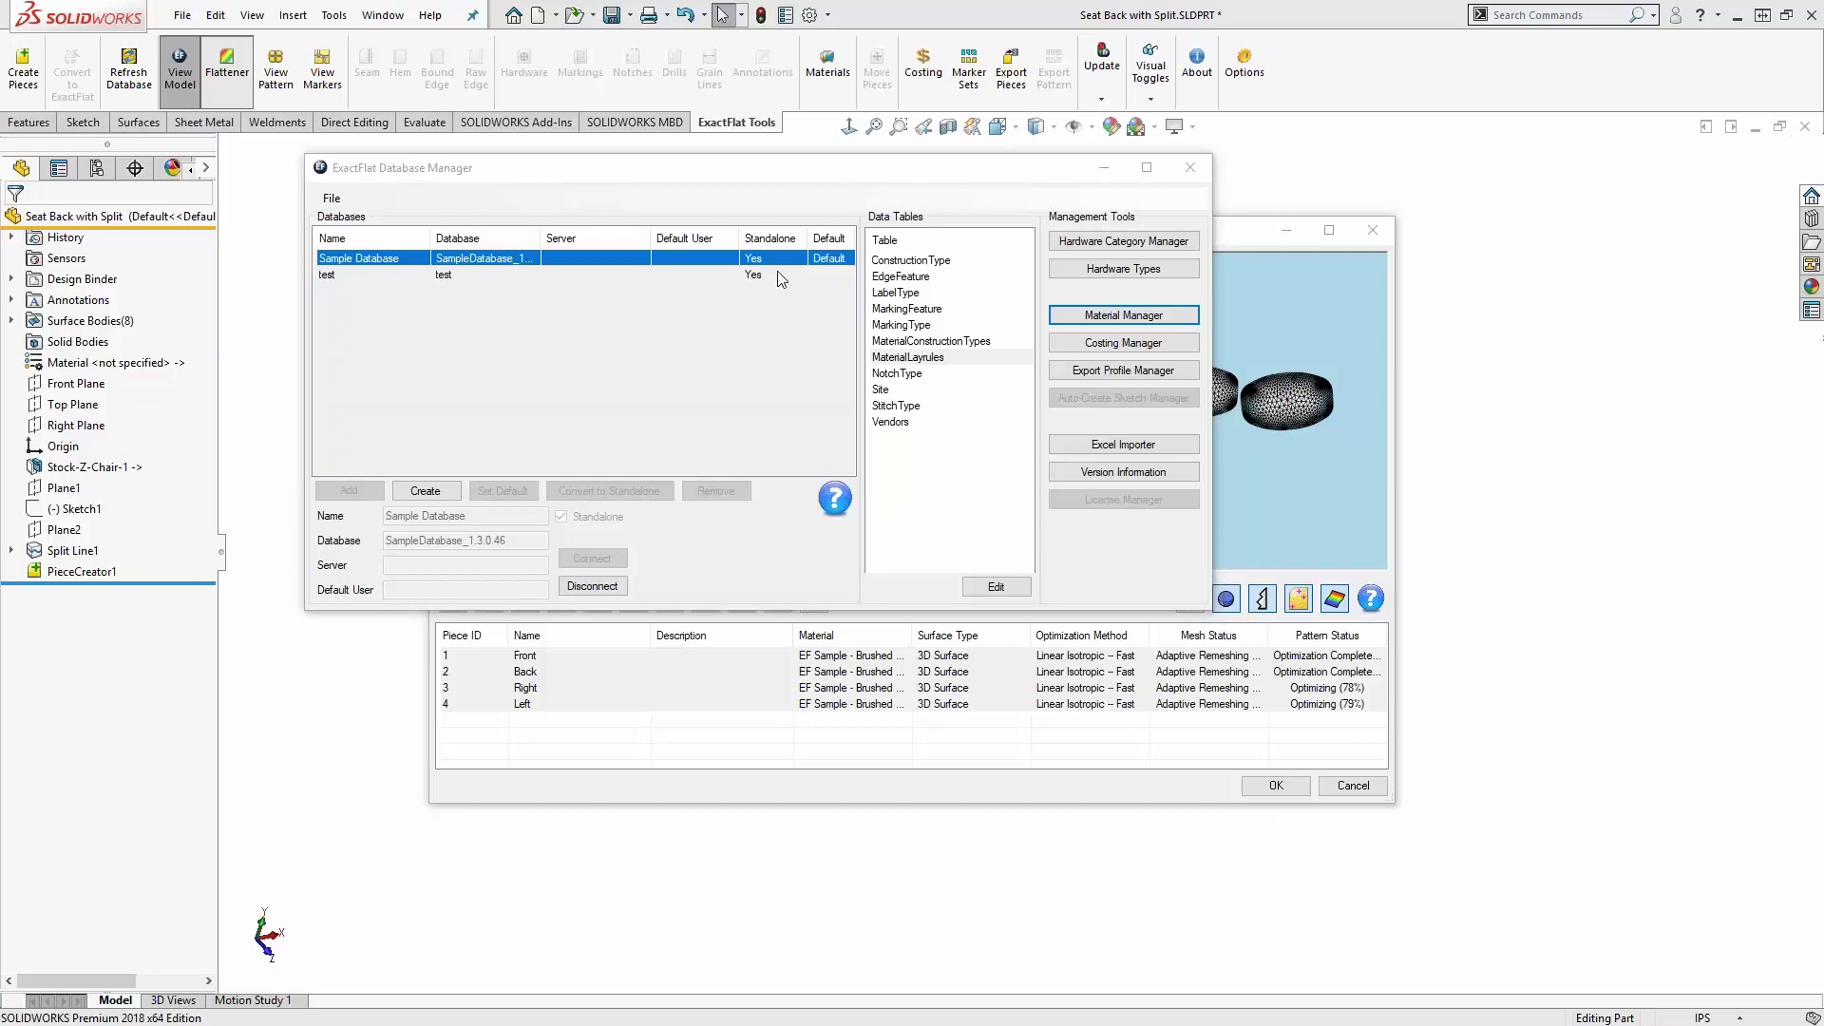
left_click(1128, 320)
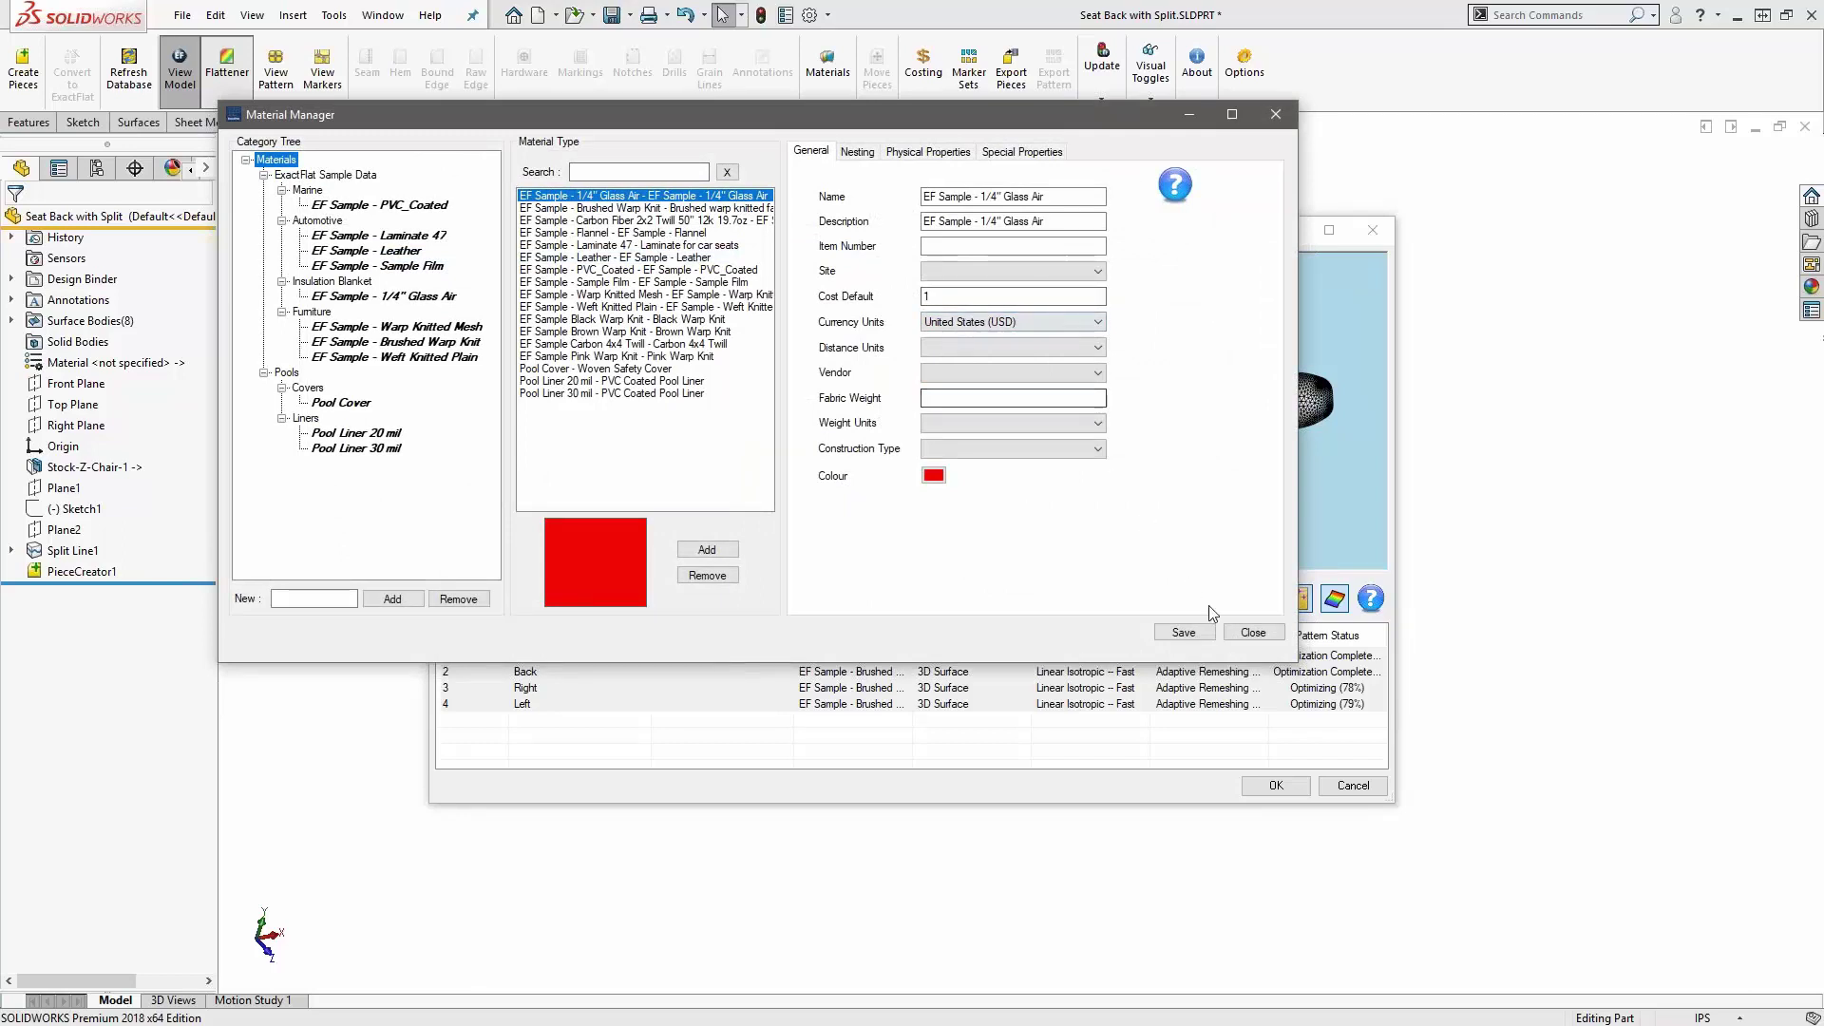
left_click(1252, 632)
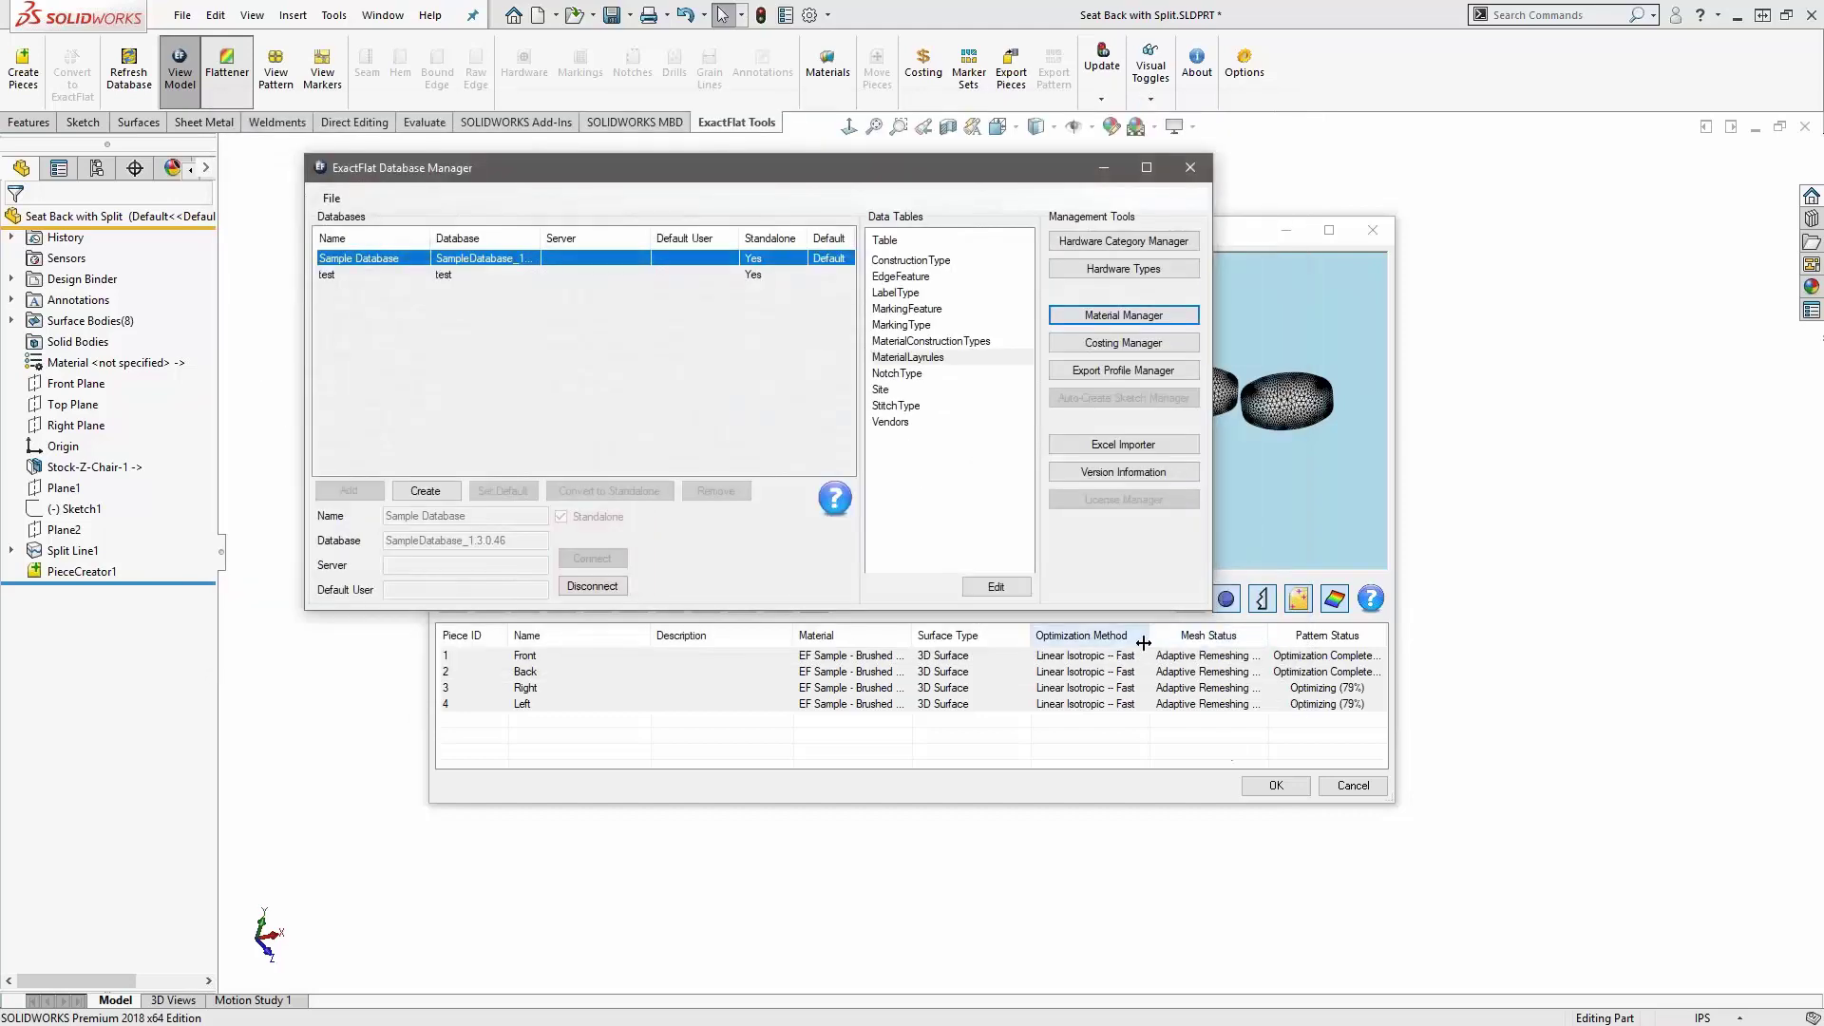
left_click(1188, 169)
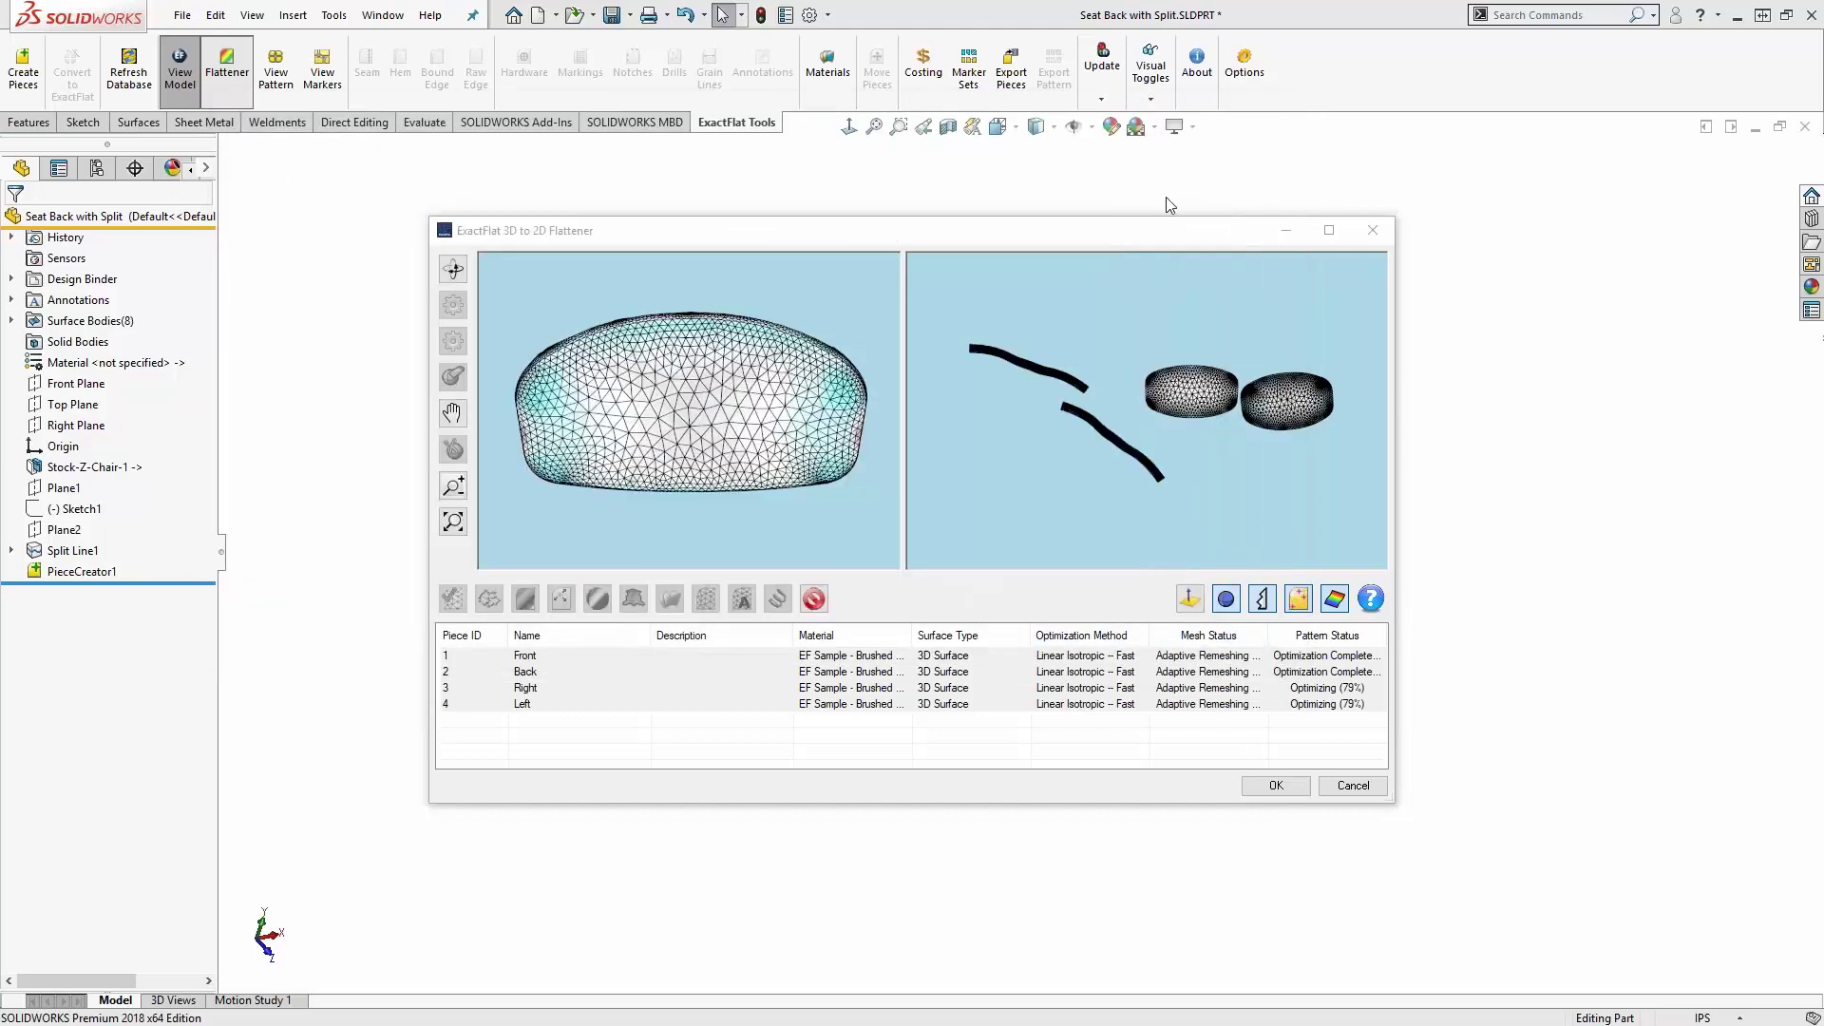
- Stop the running optimization of the pieces, check the Left piece's mesh and flat pattern, and accept the flattening results
left_click(1234, 656)
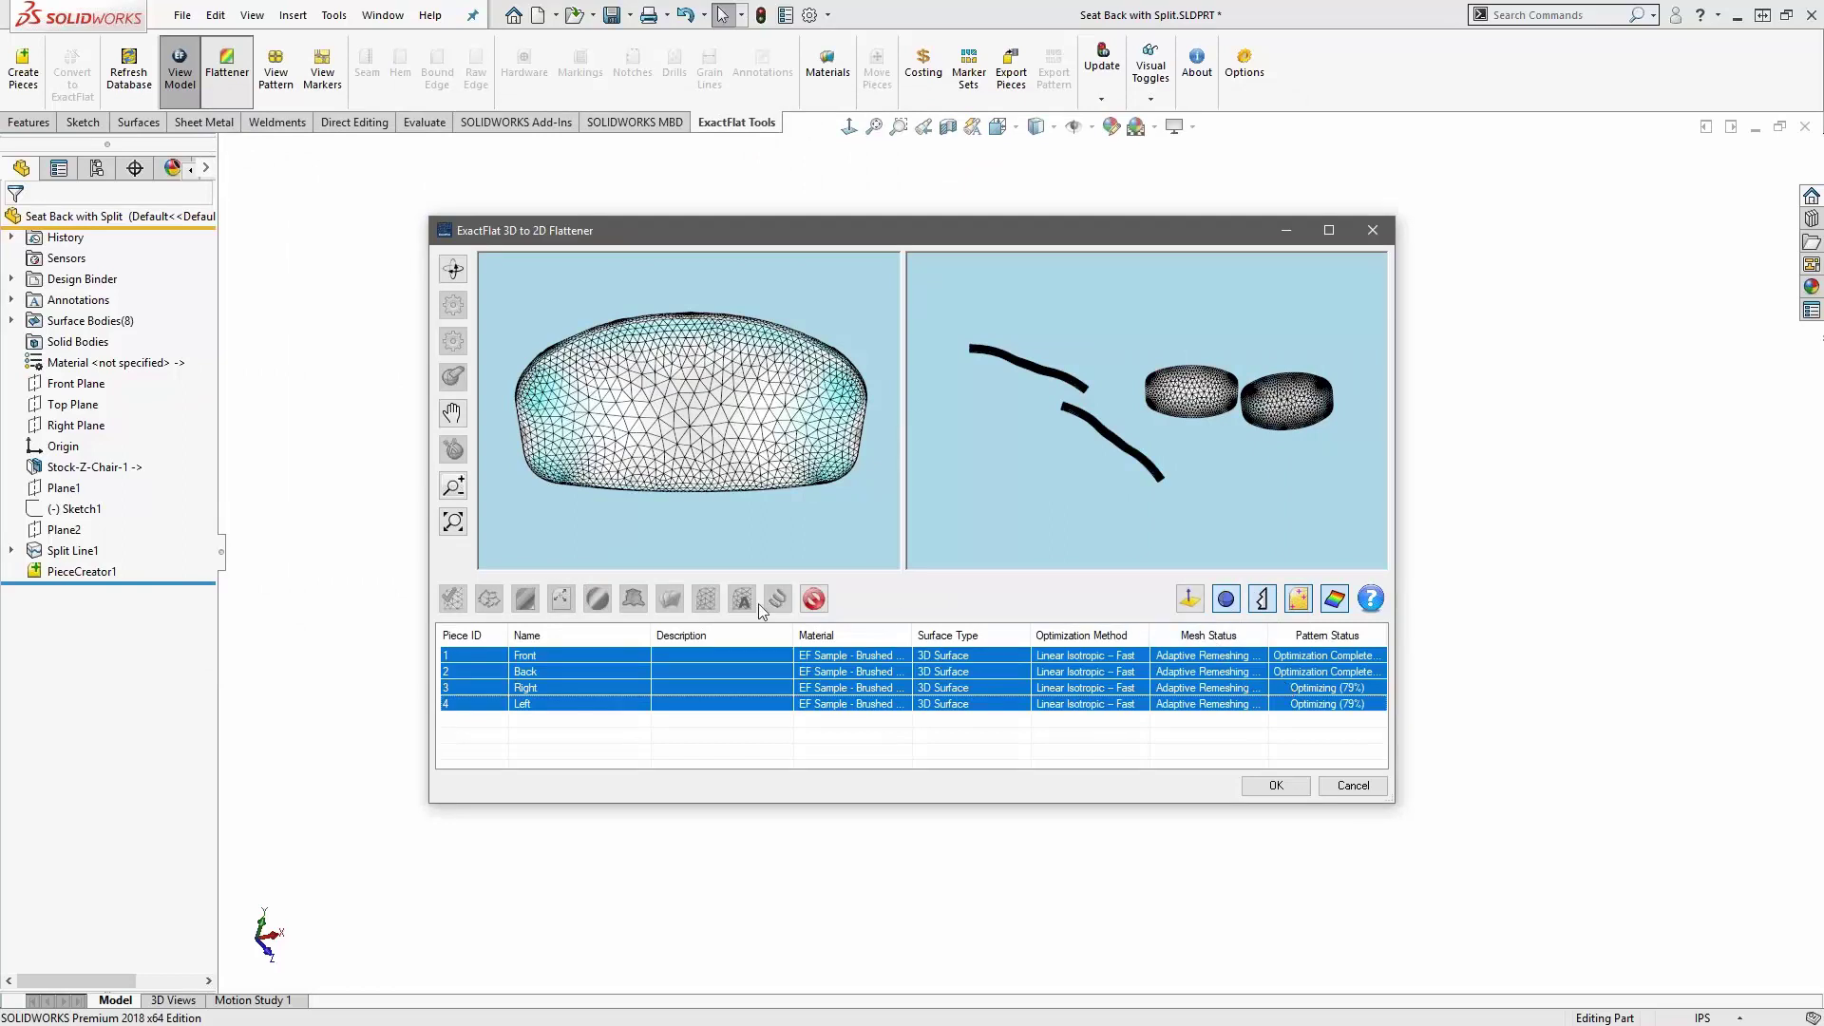
left_click(816, 598)
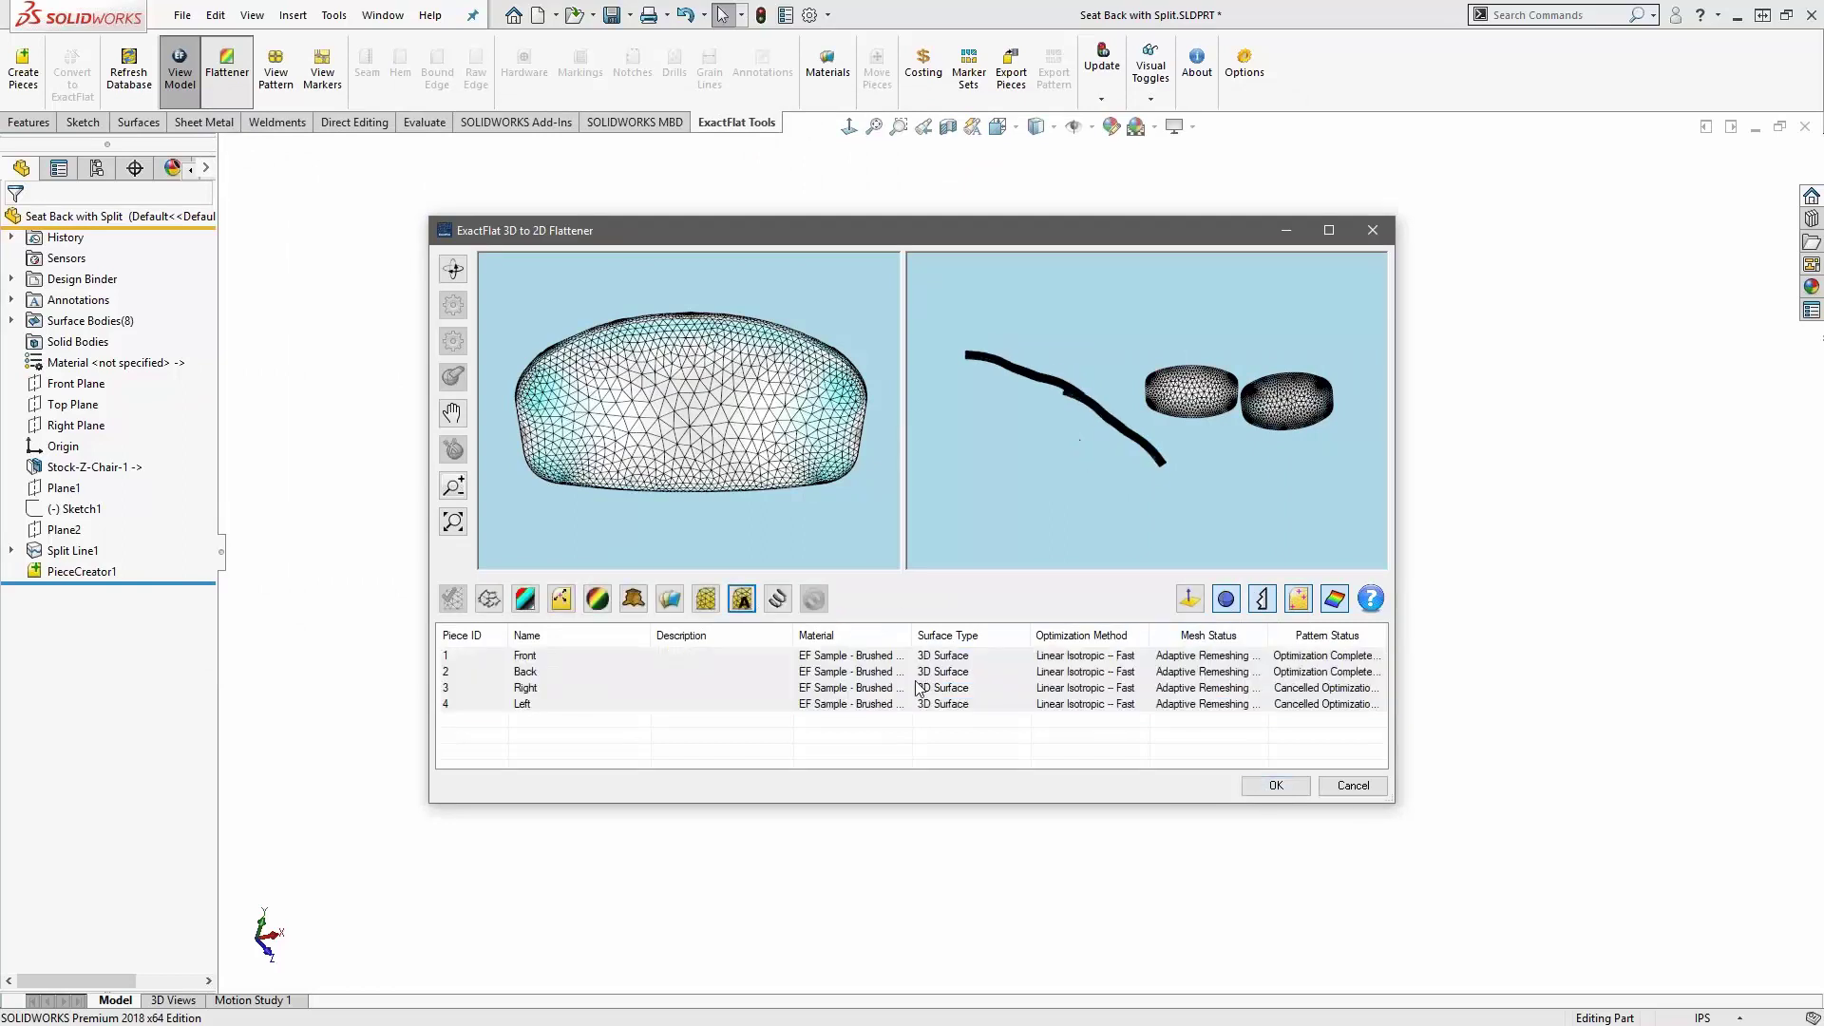
left_click(939, 704)
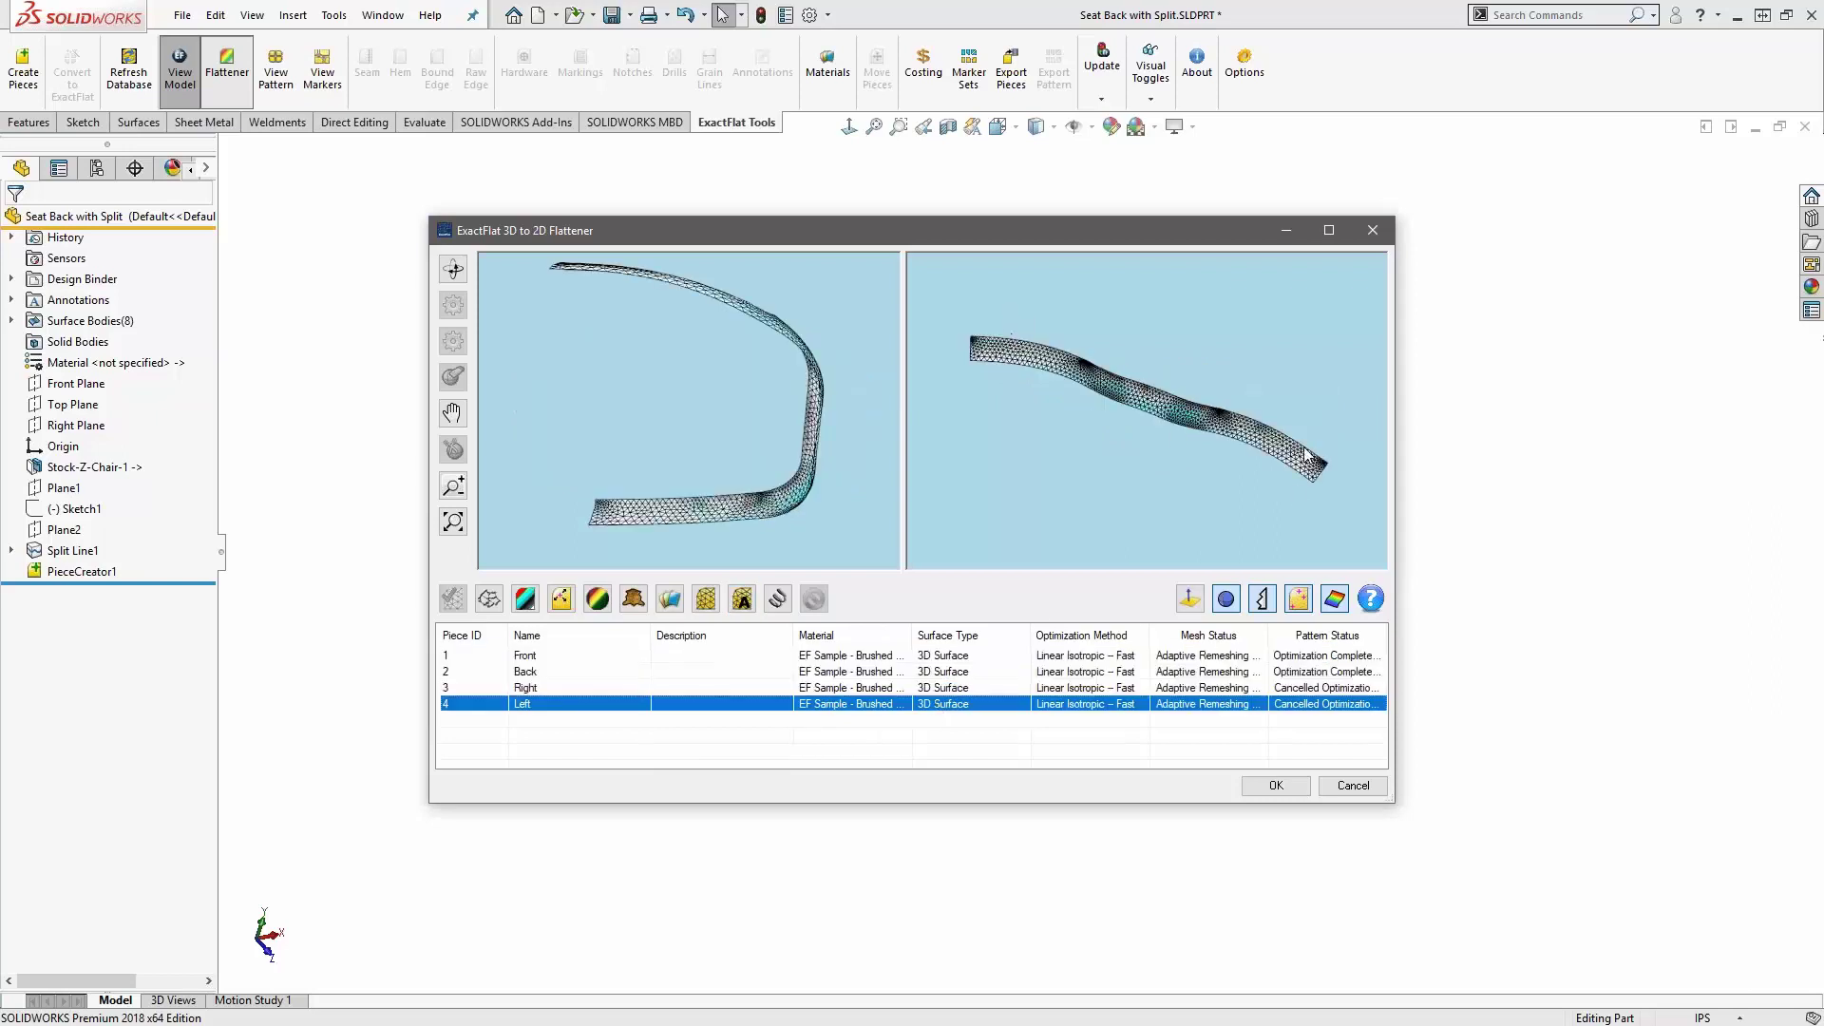
left_click(1271, 786)
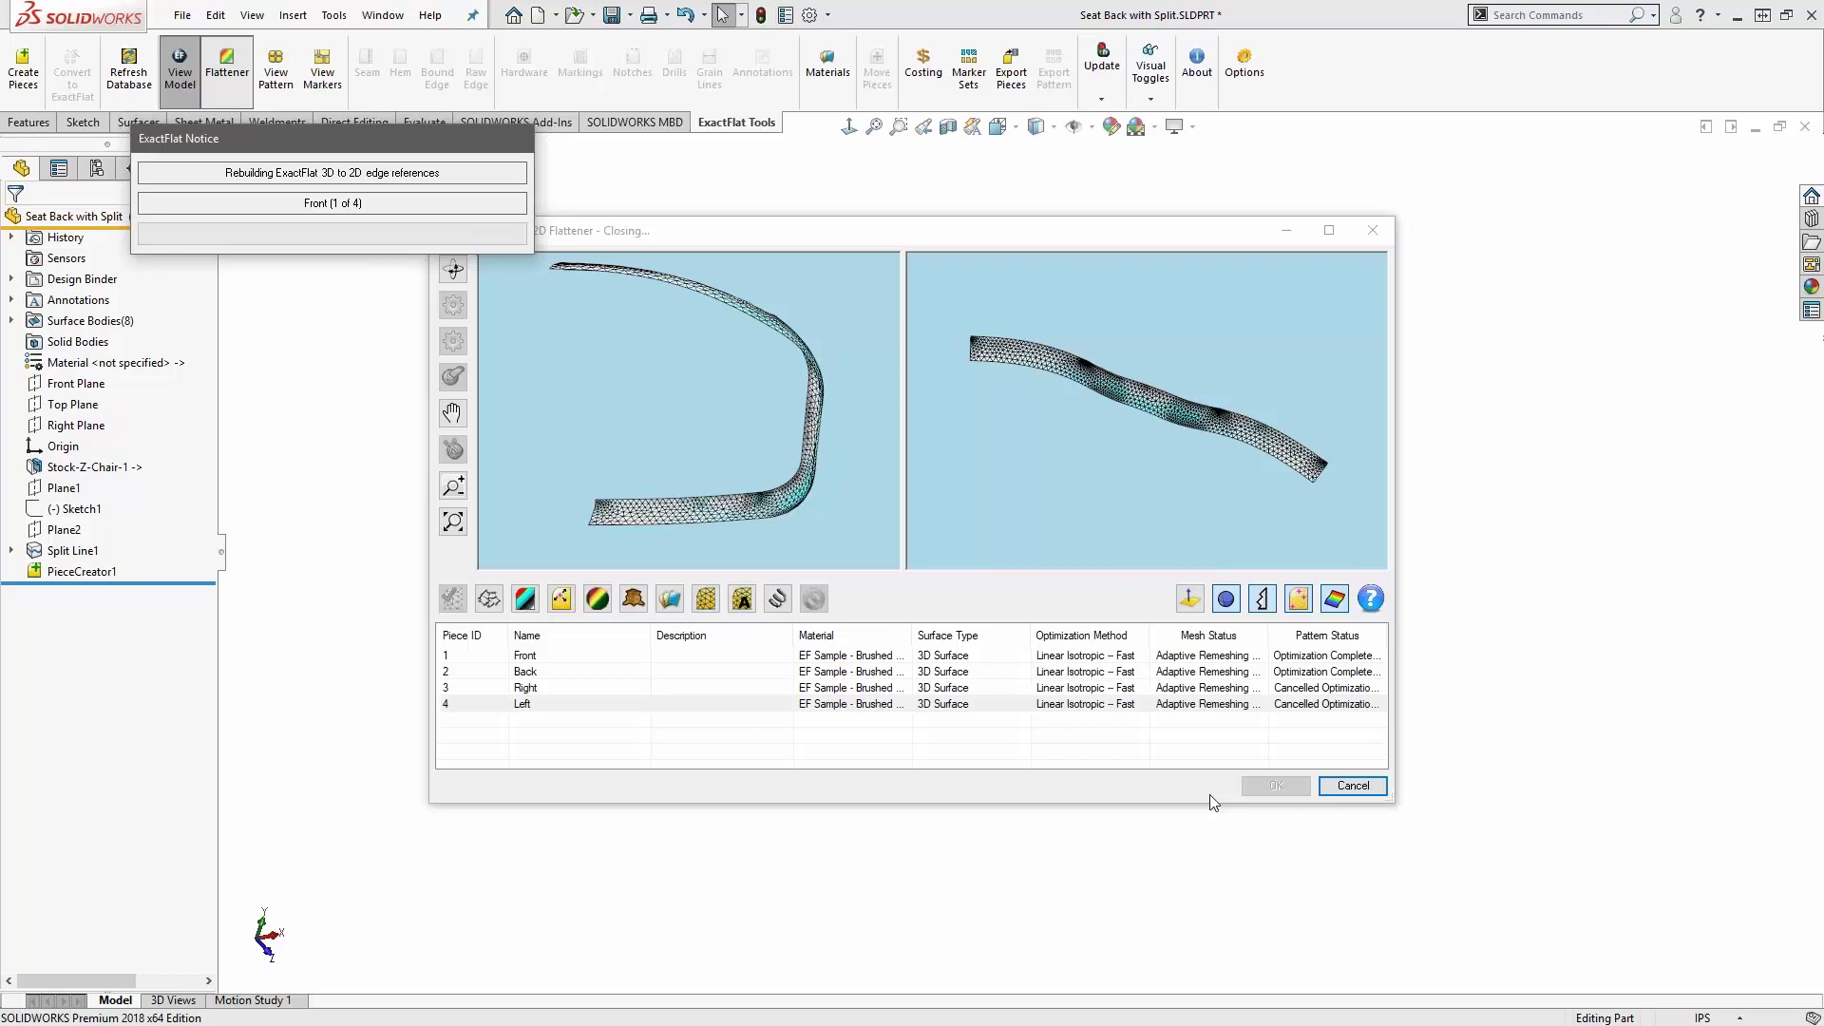
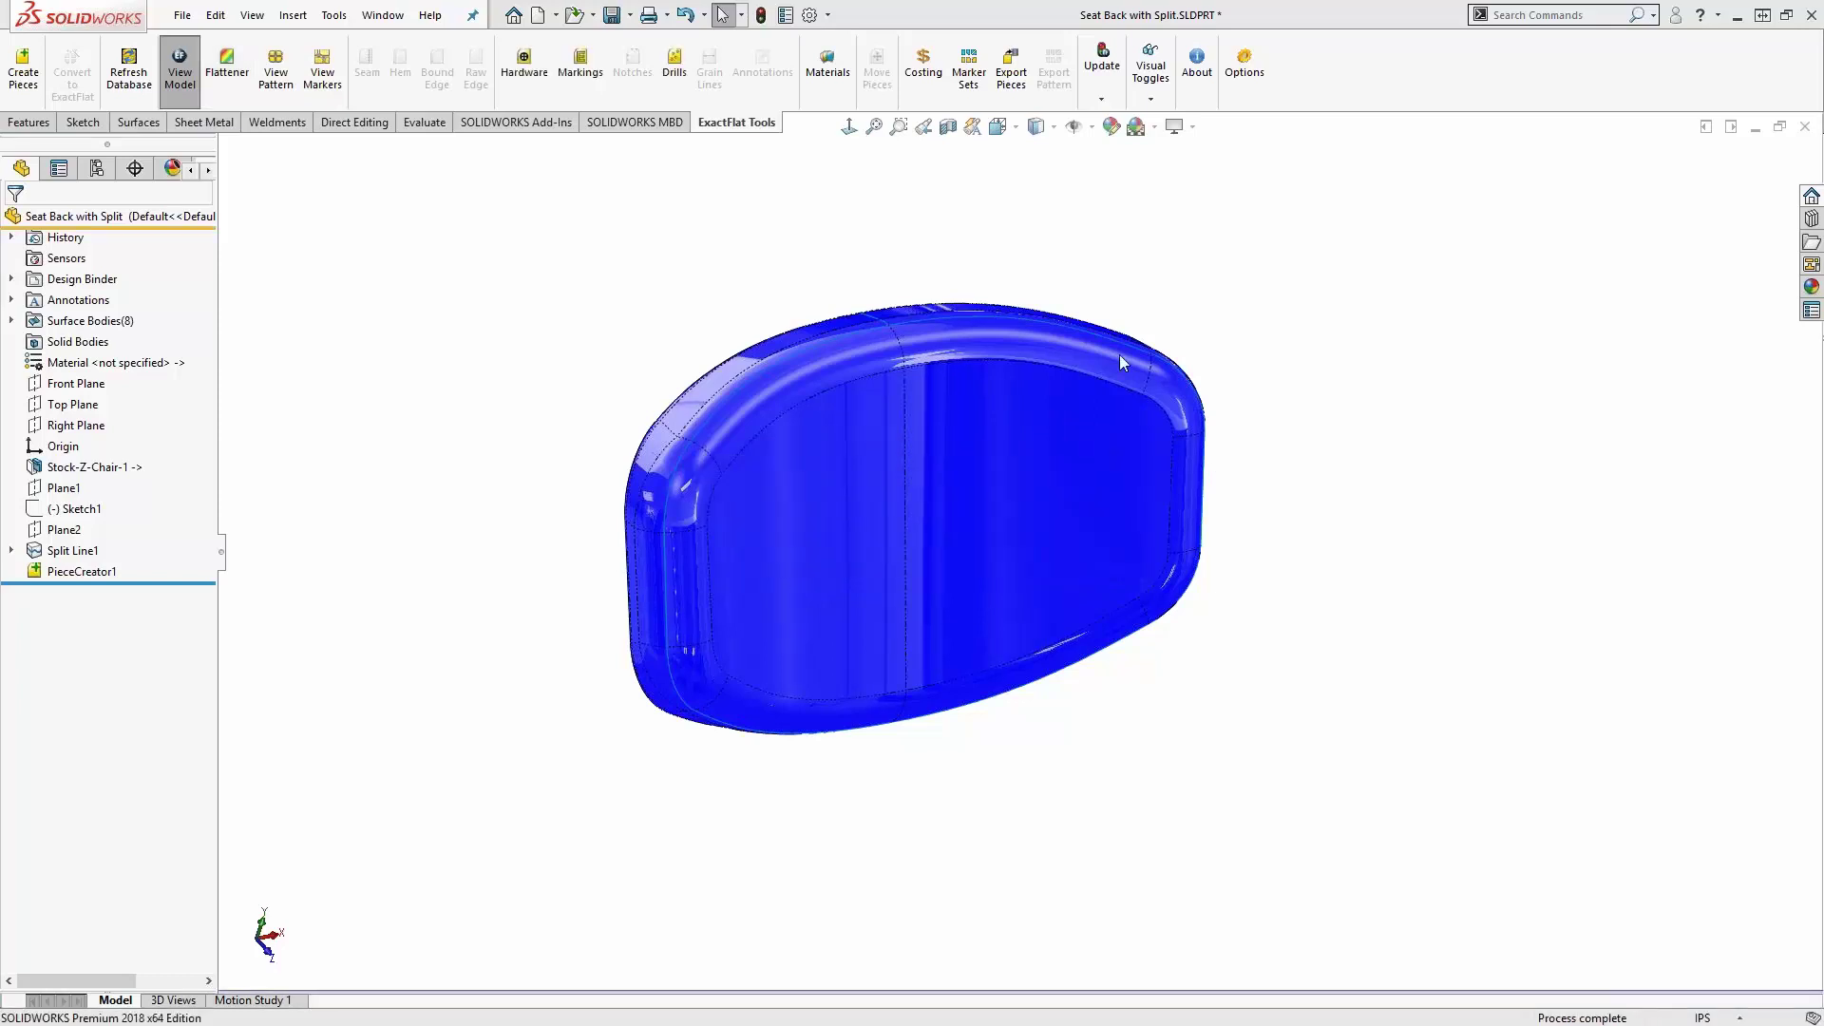
- Show the flat pattern and move the Front piece to just above the Back piece
left_click(276, 83)
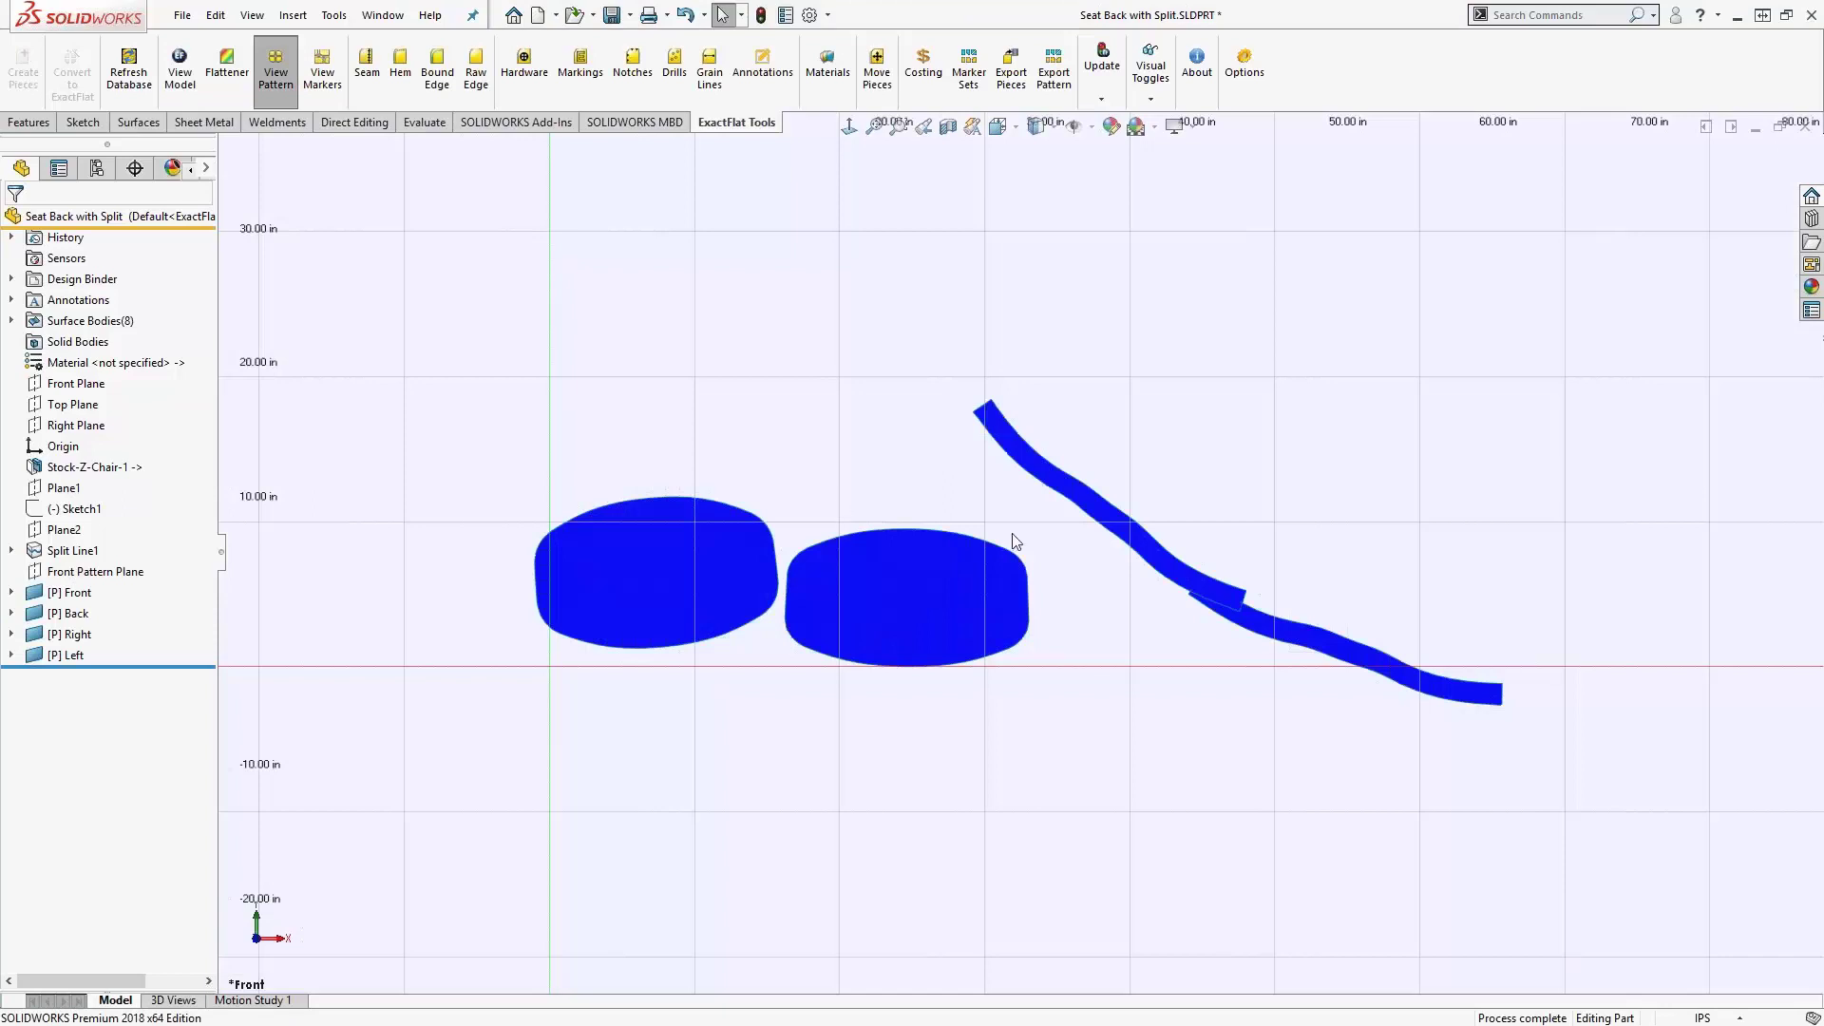
left_click(877, 67)
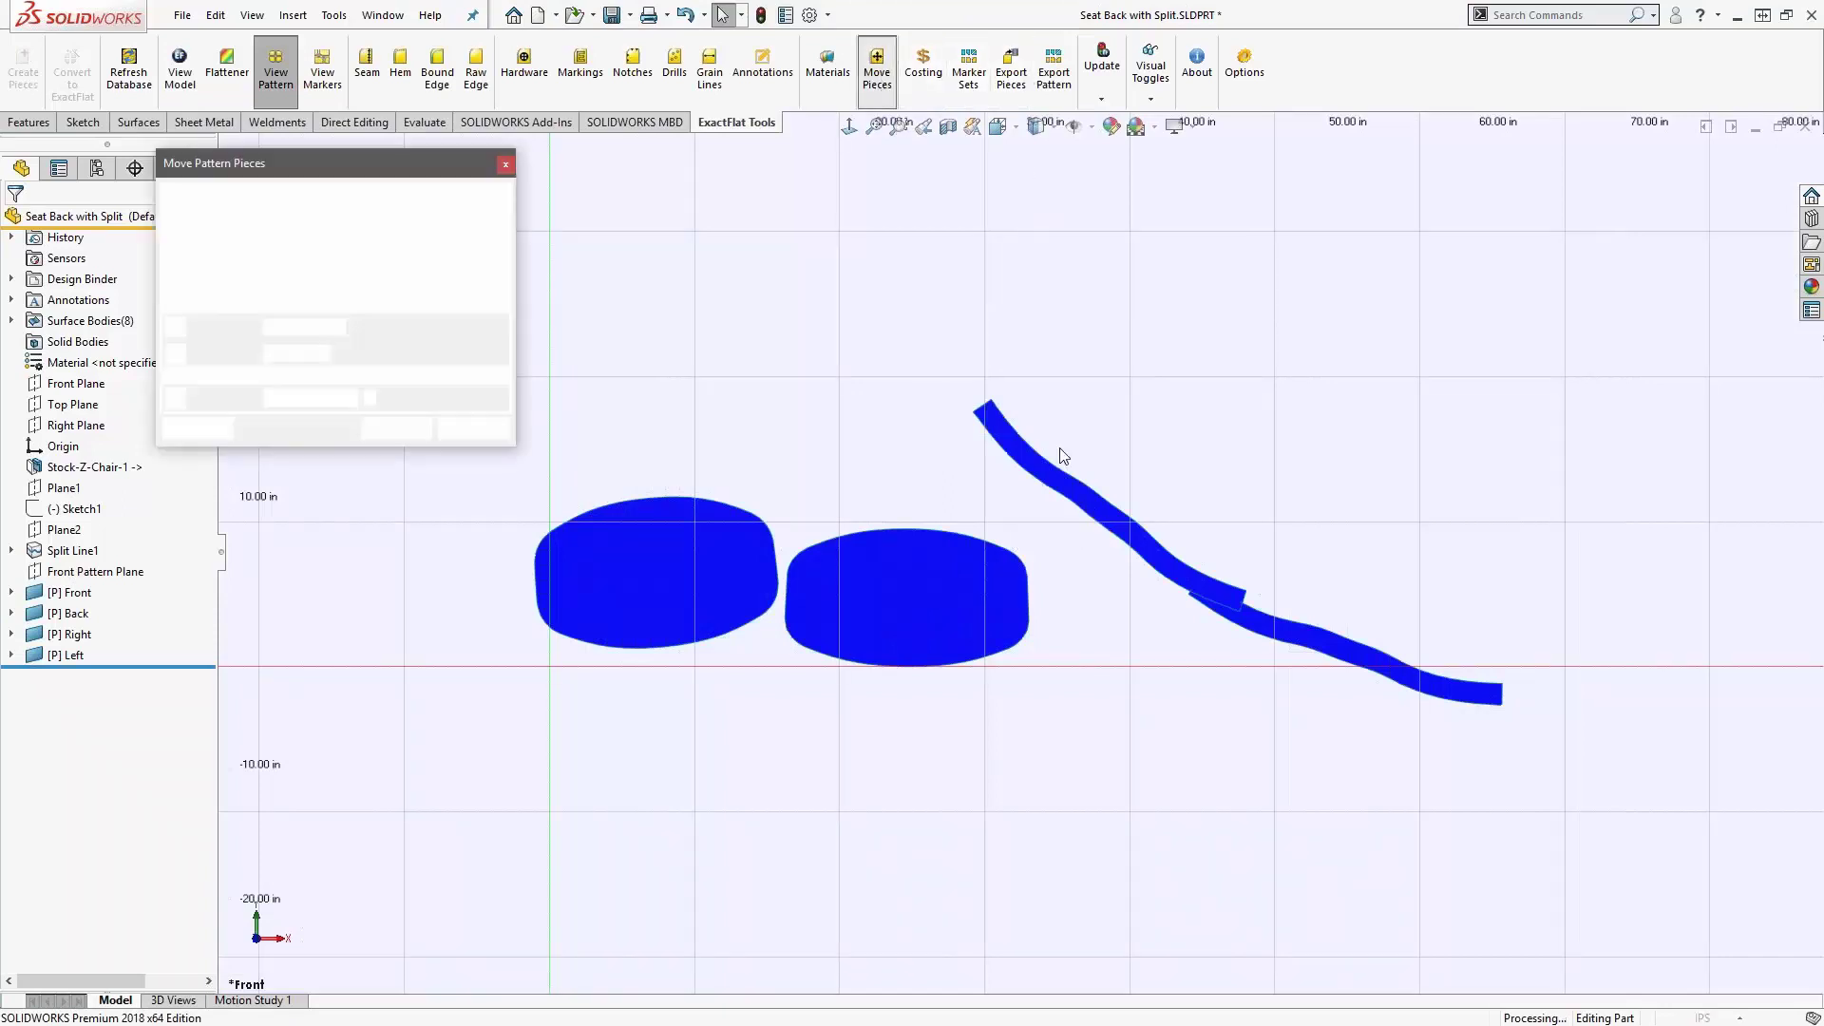
left_click(711, 572)
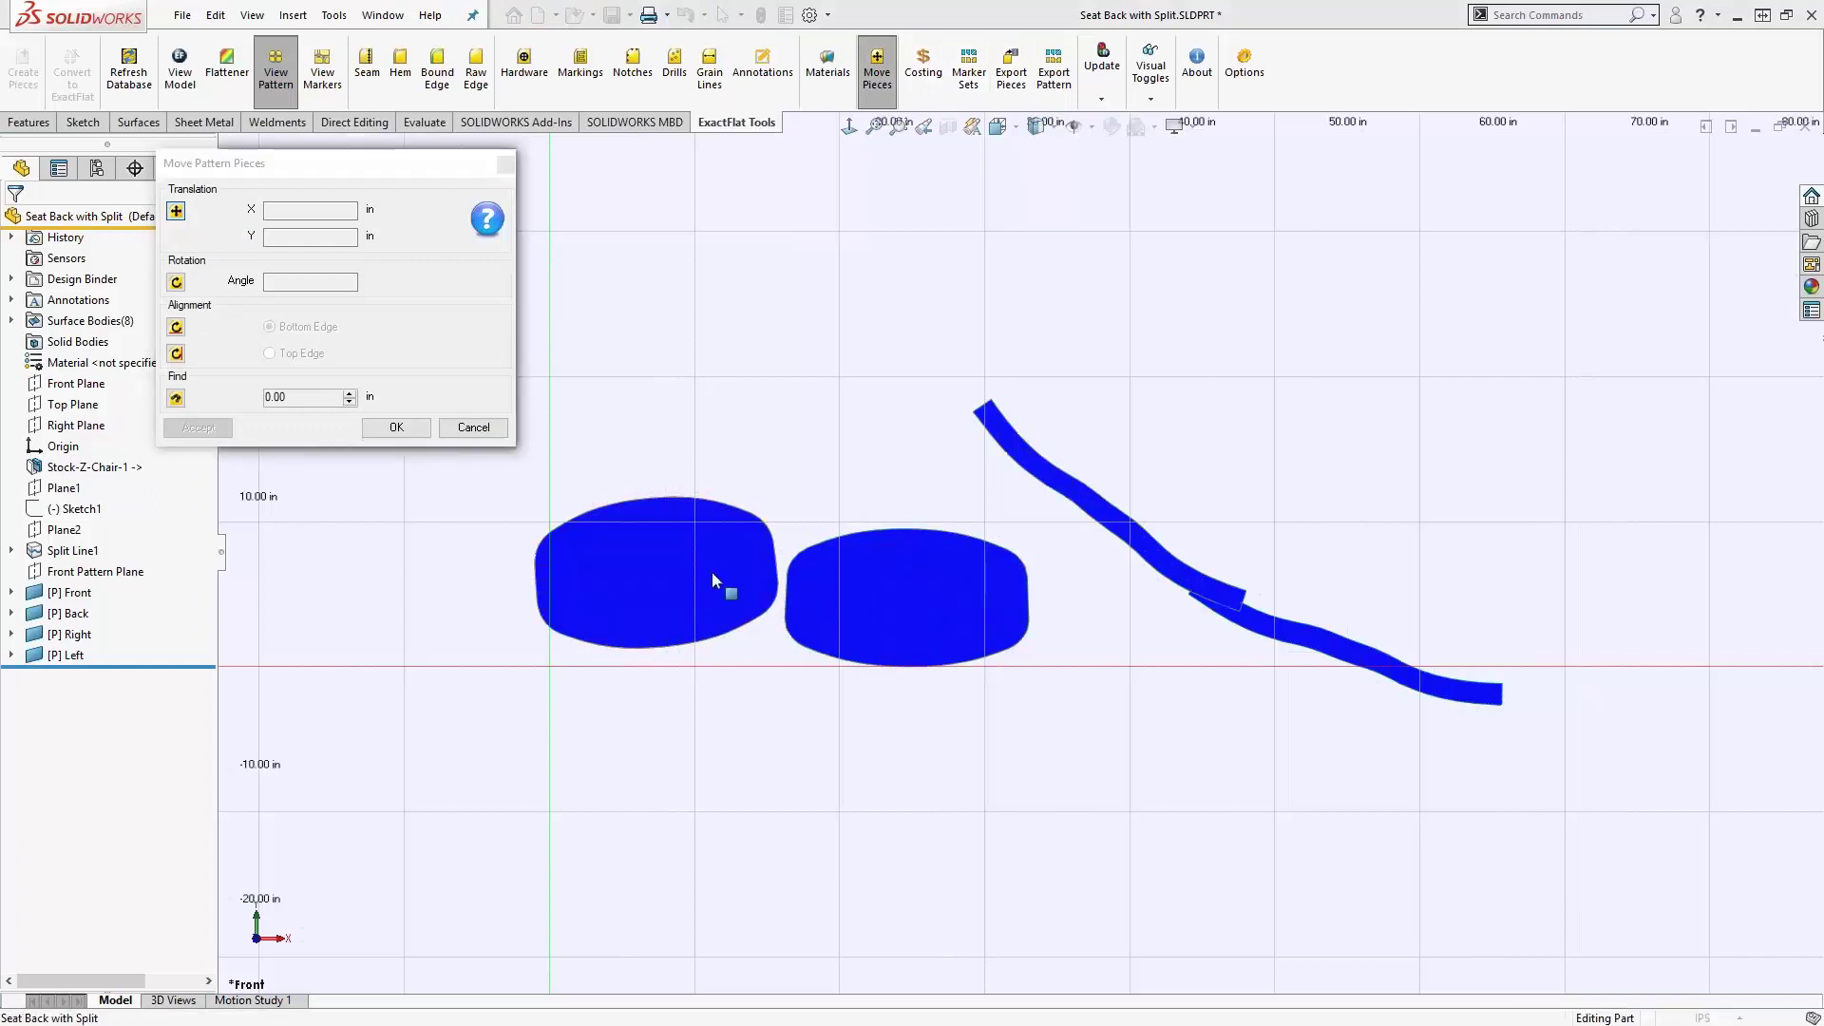
left_click_drag(698, 583, 927, 347)
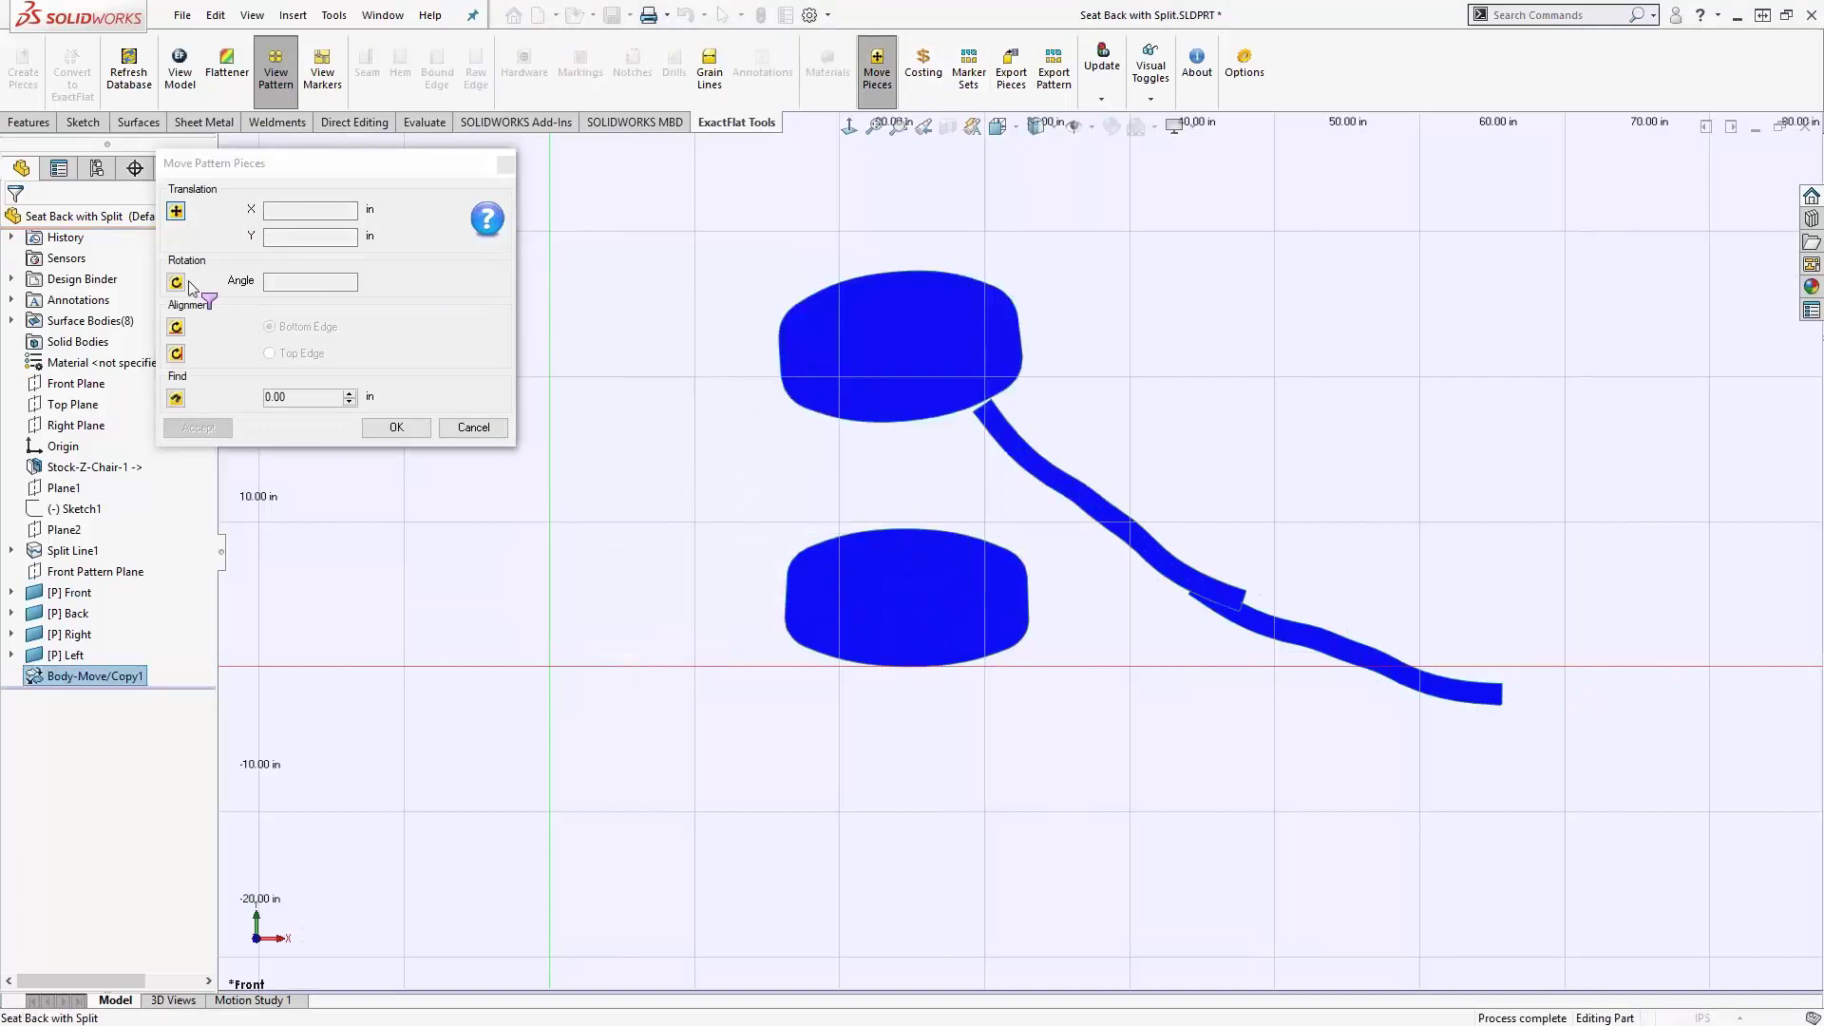
- Try rotating the Front pattern piece freehand in its place above the Back piece
left_click(1011, 342)
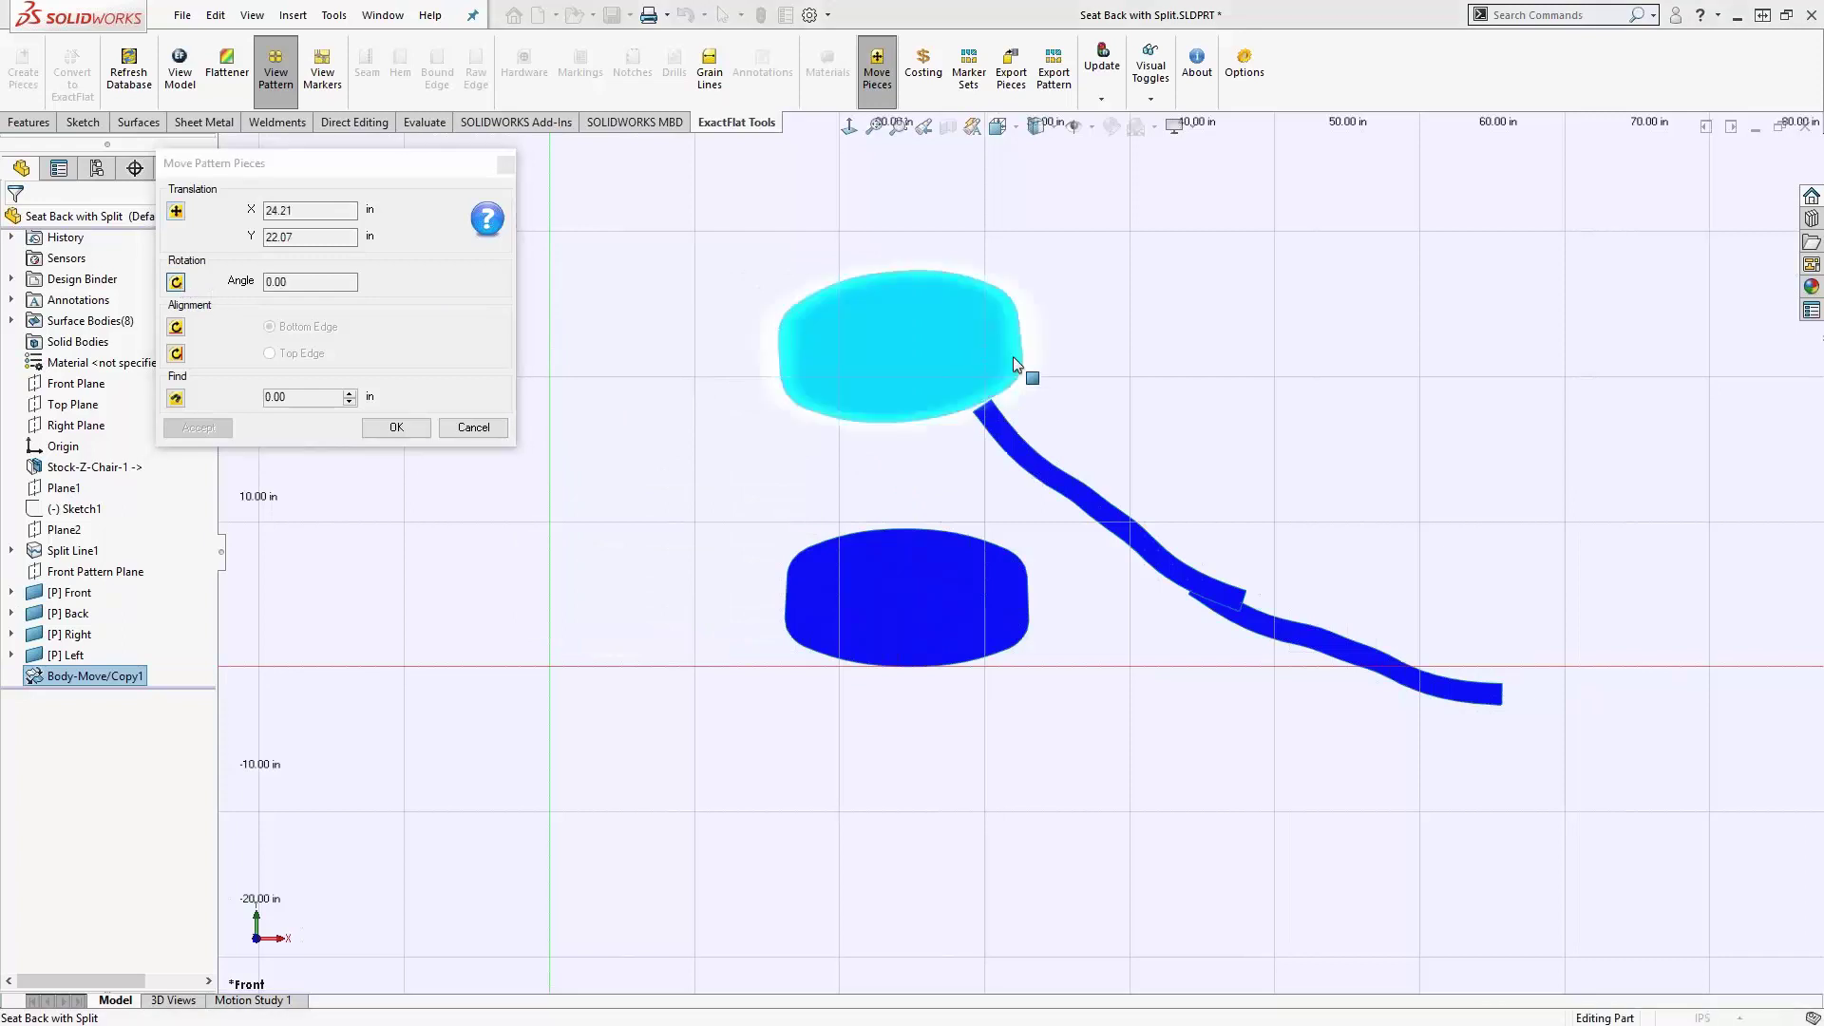
left_click_drag(1016, 362, 996, 312)
left_click(994, 325)
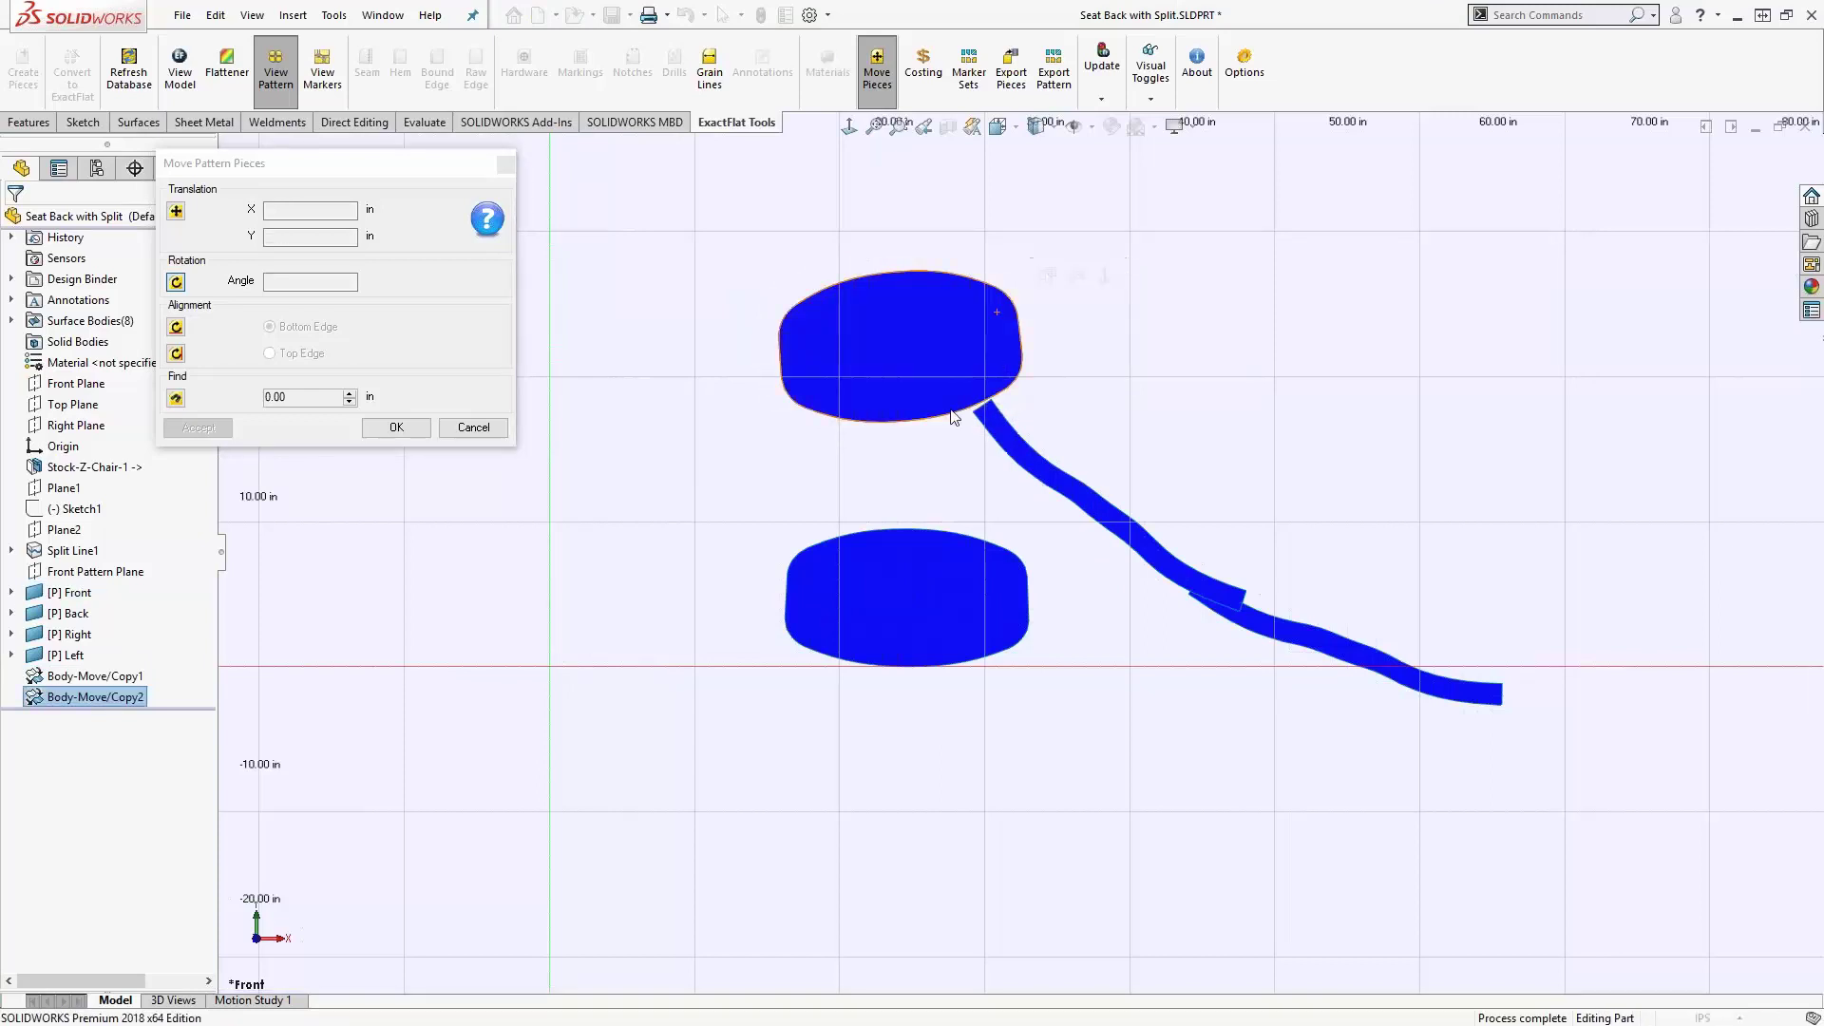
- Use Find to bring the matching side strips against both short side edges of the Back piece without a gap
left_click(211, 425)
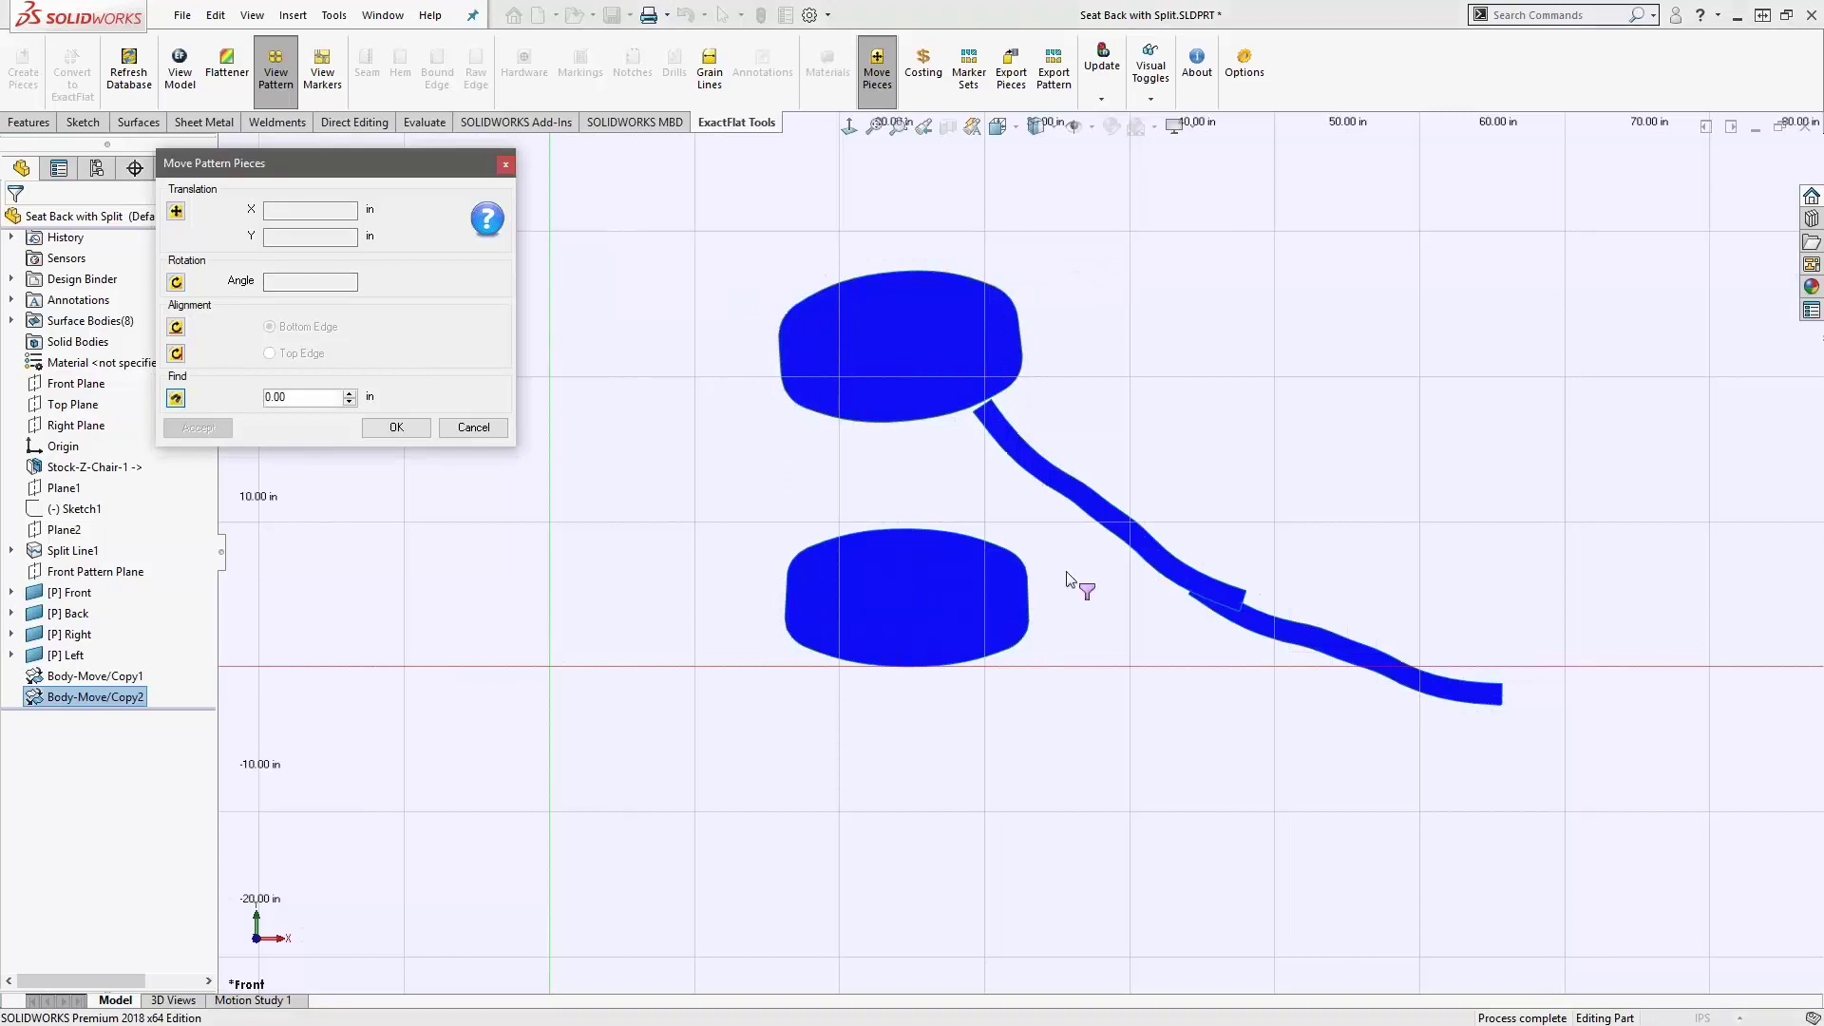
left_click(1028, 595)
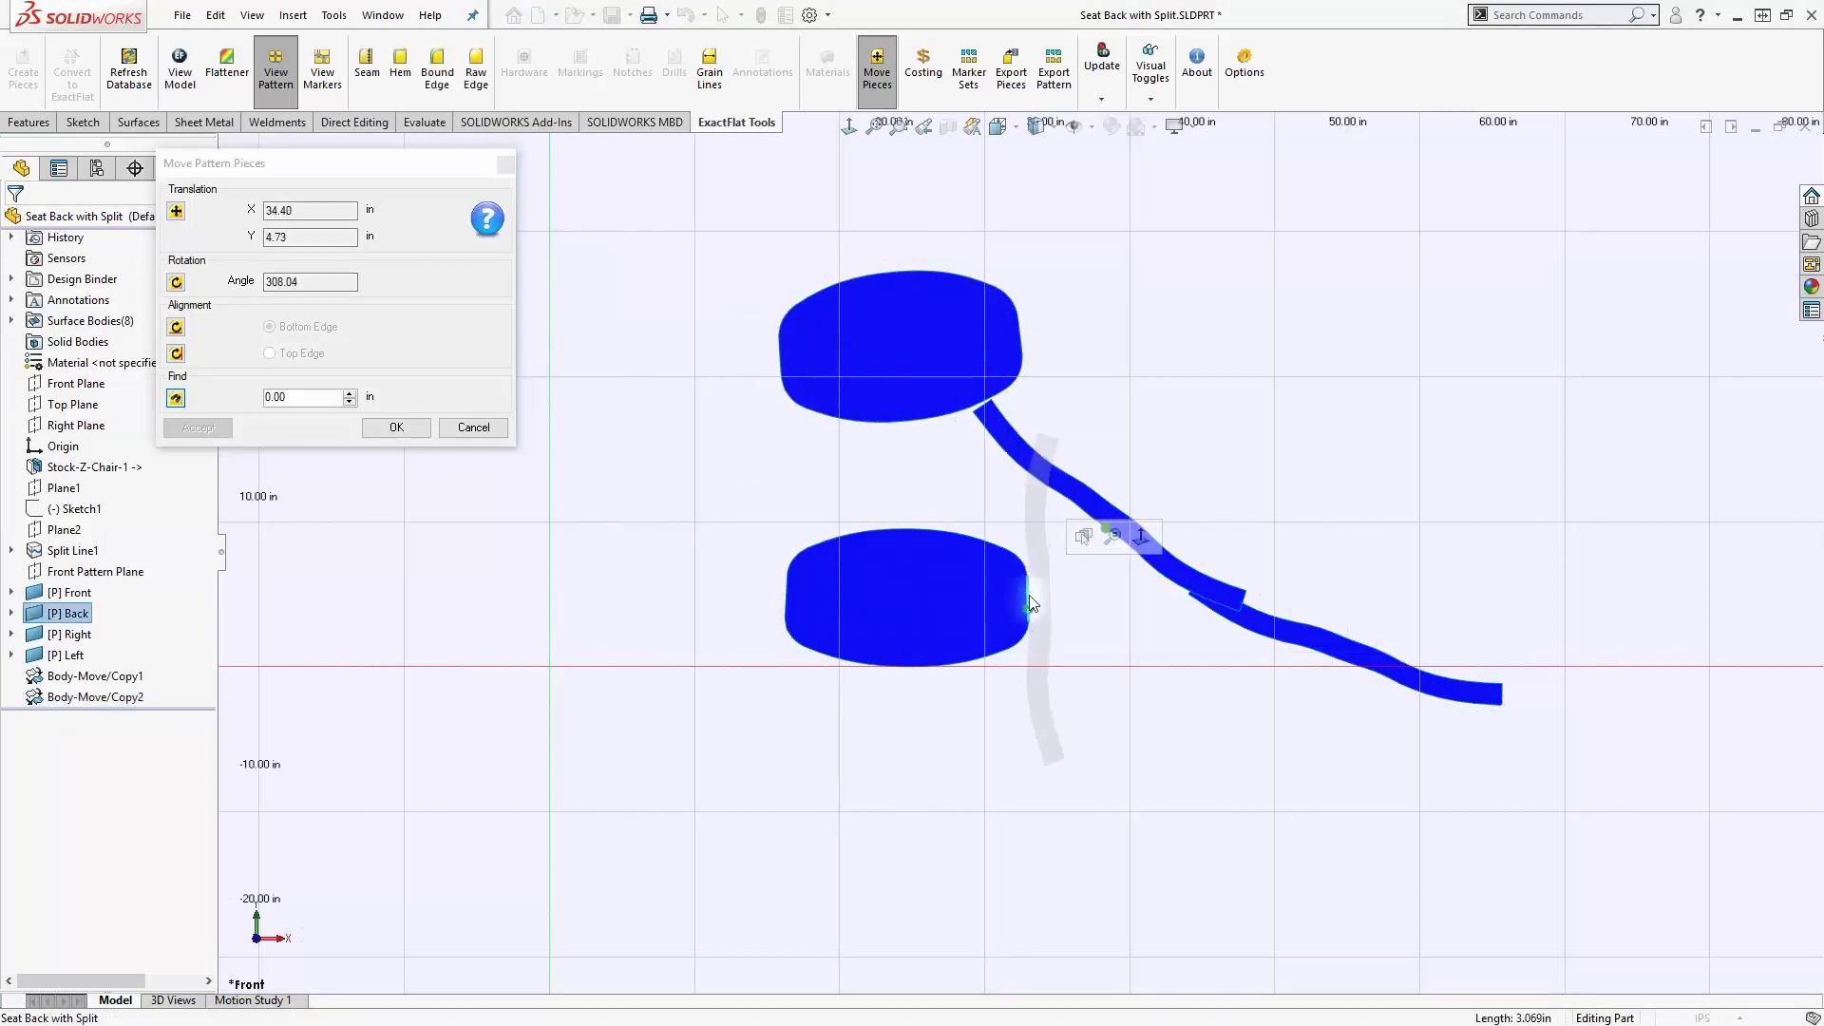
left_click(1028, 604)
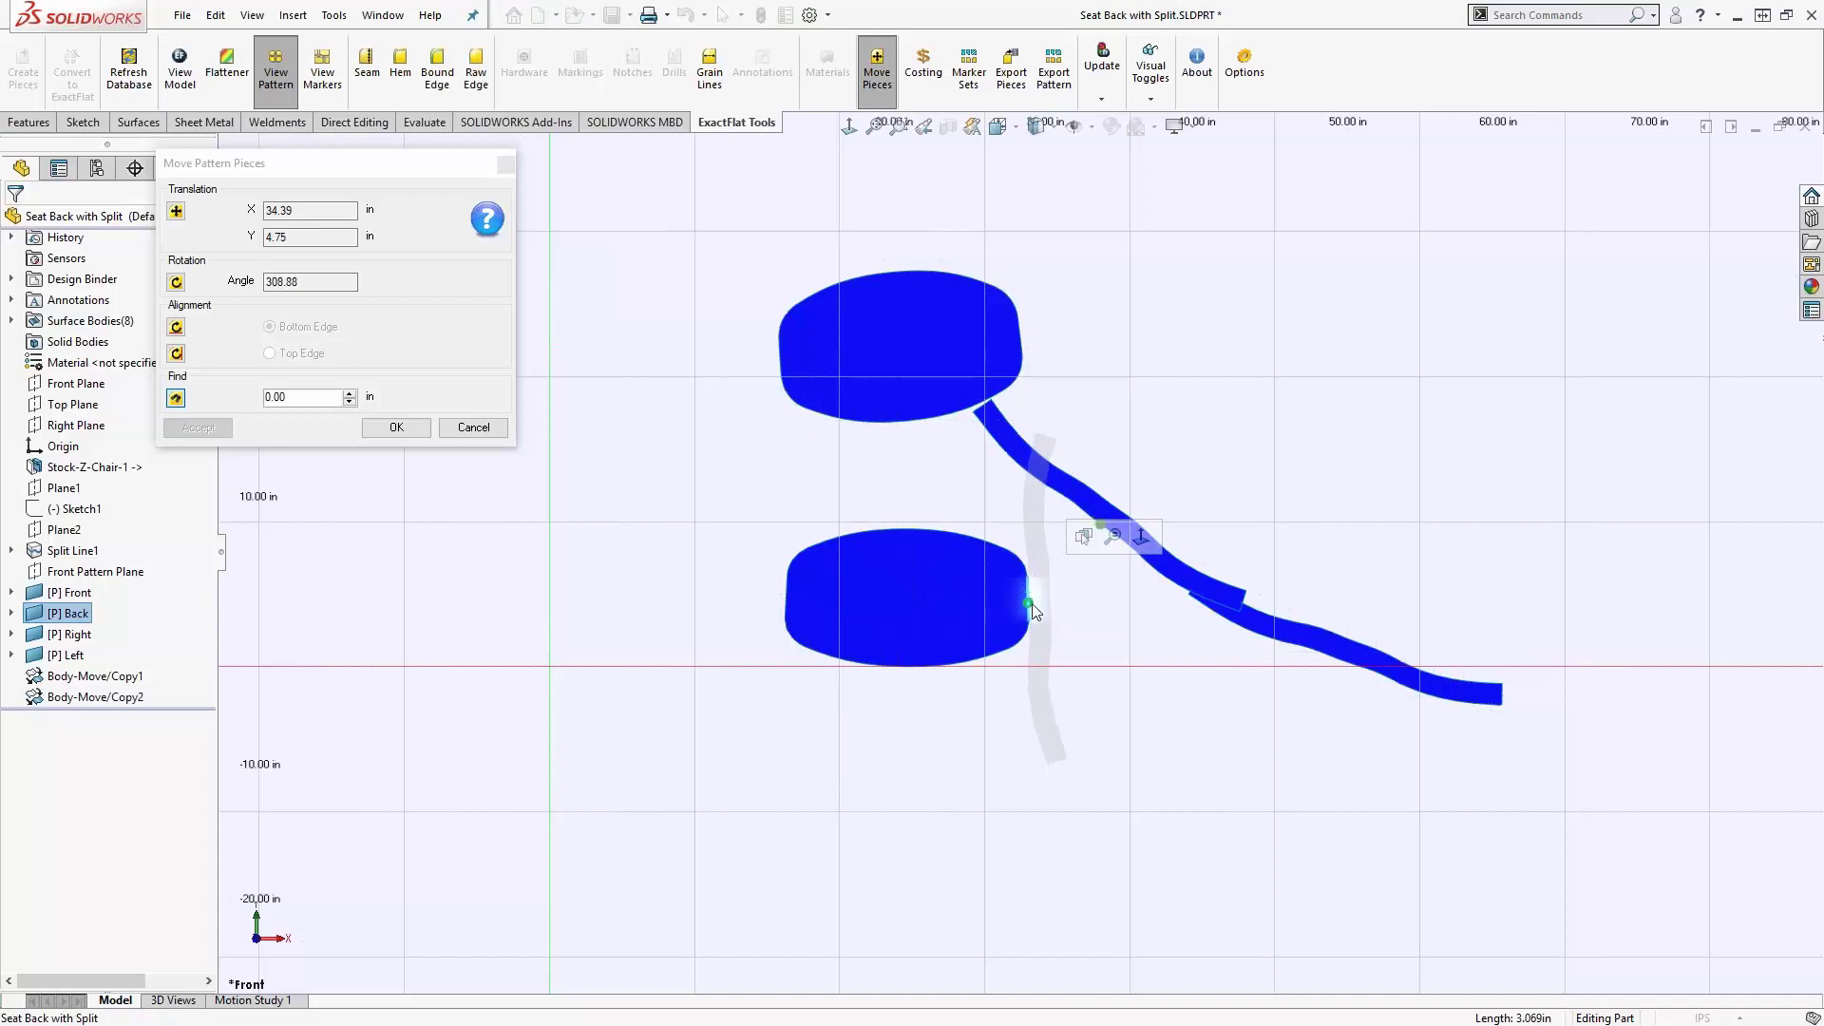
right_click(784, 596)
left_click(785, 598)
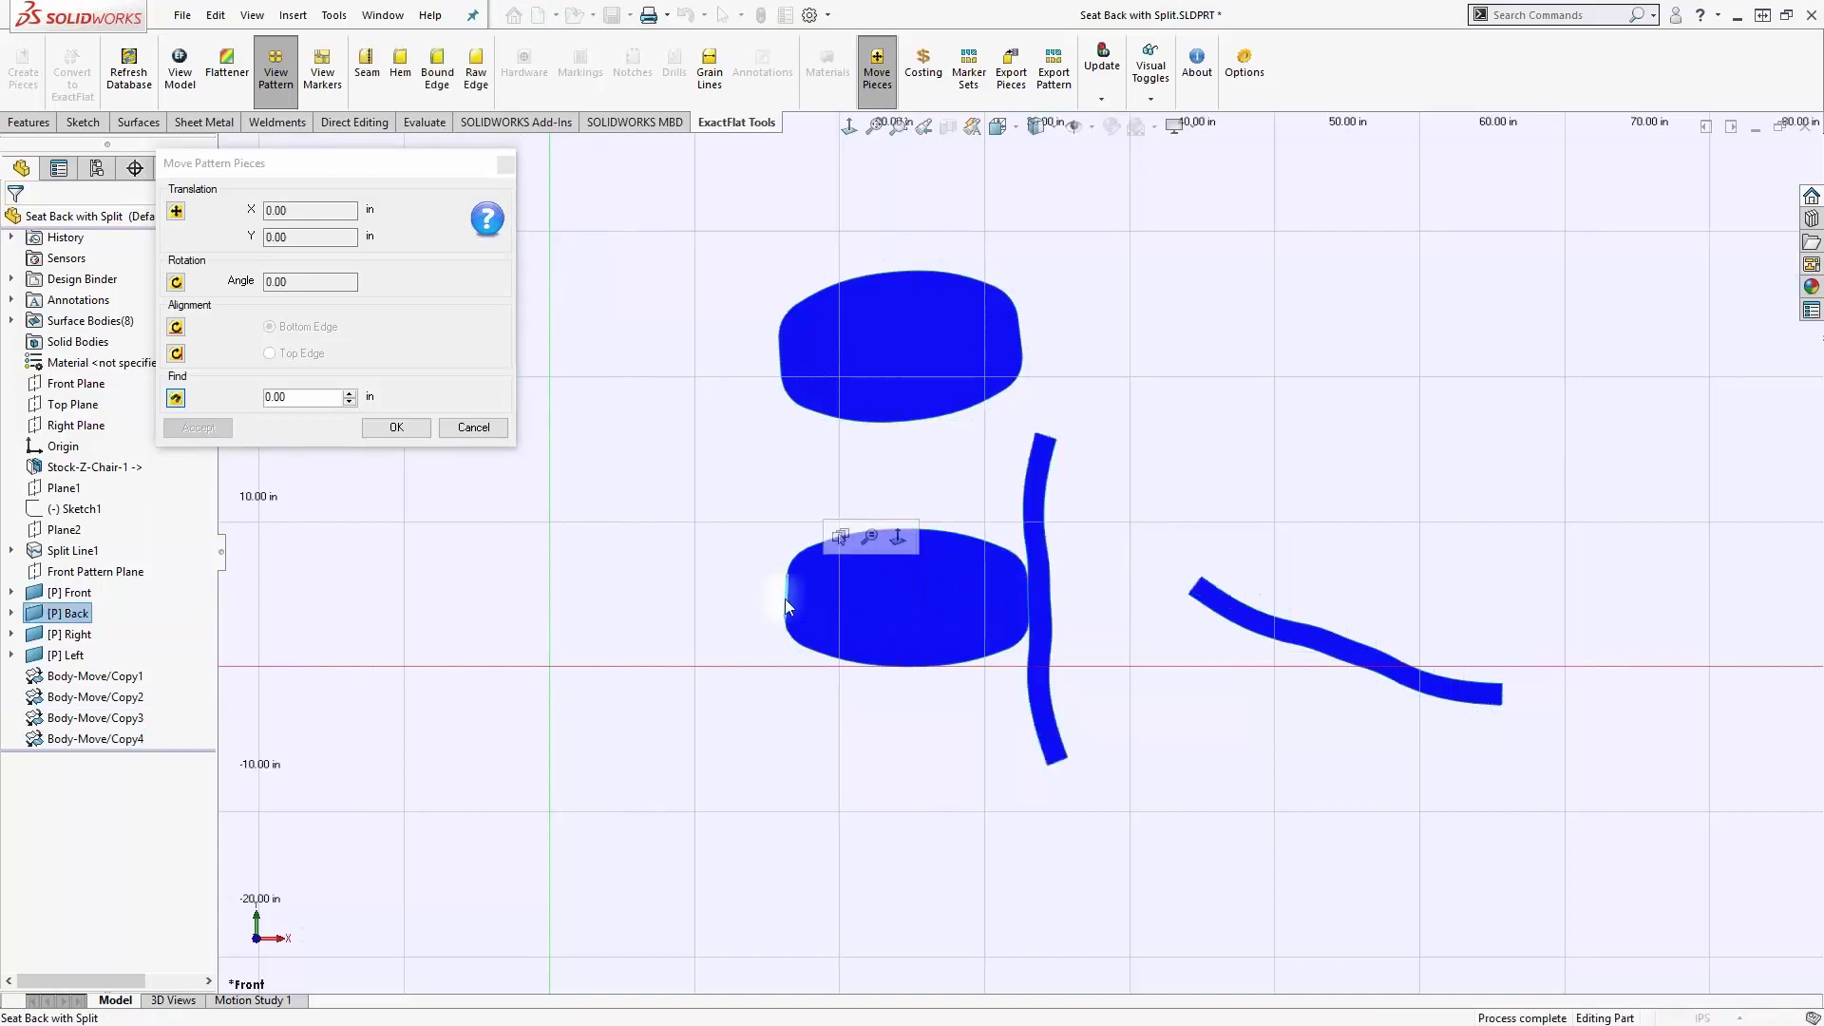
right_click(790, 617)
- Set the Find gap to 1.00 in and bring the matching side strips alongside both short side edges of the Back piece
left_click(297, 399)
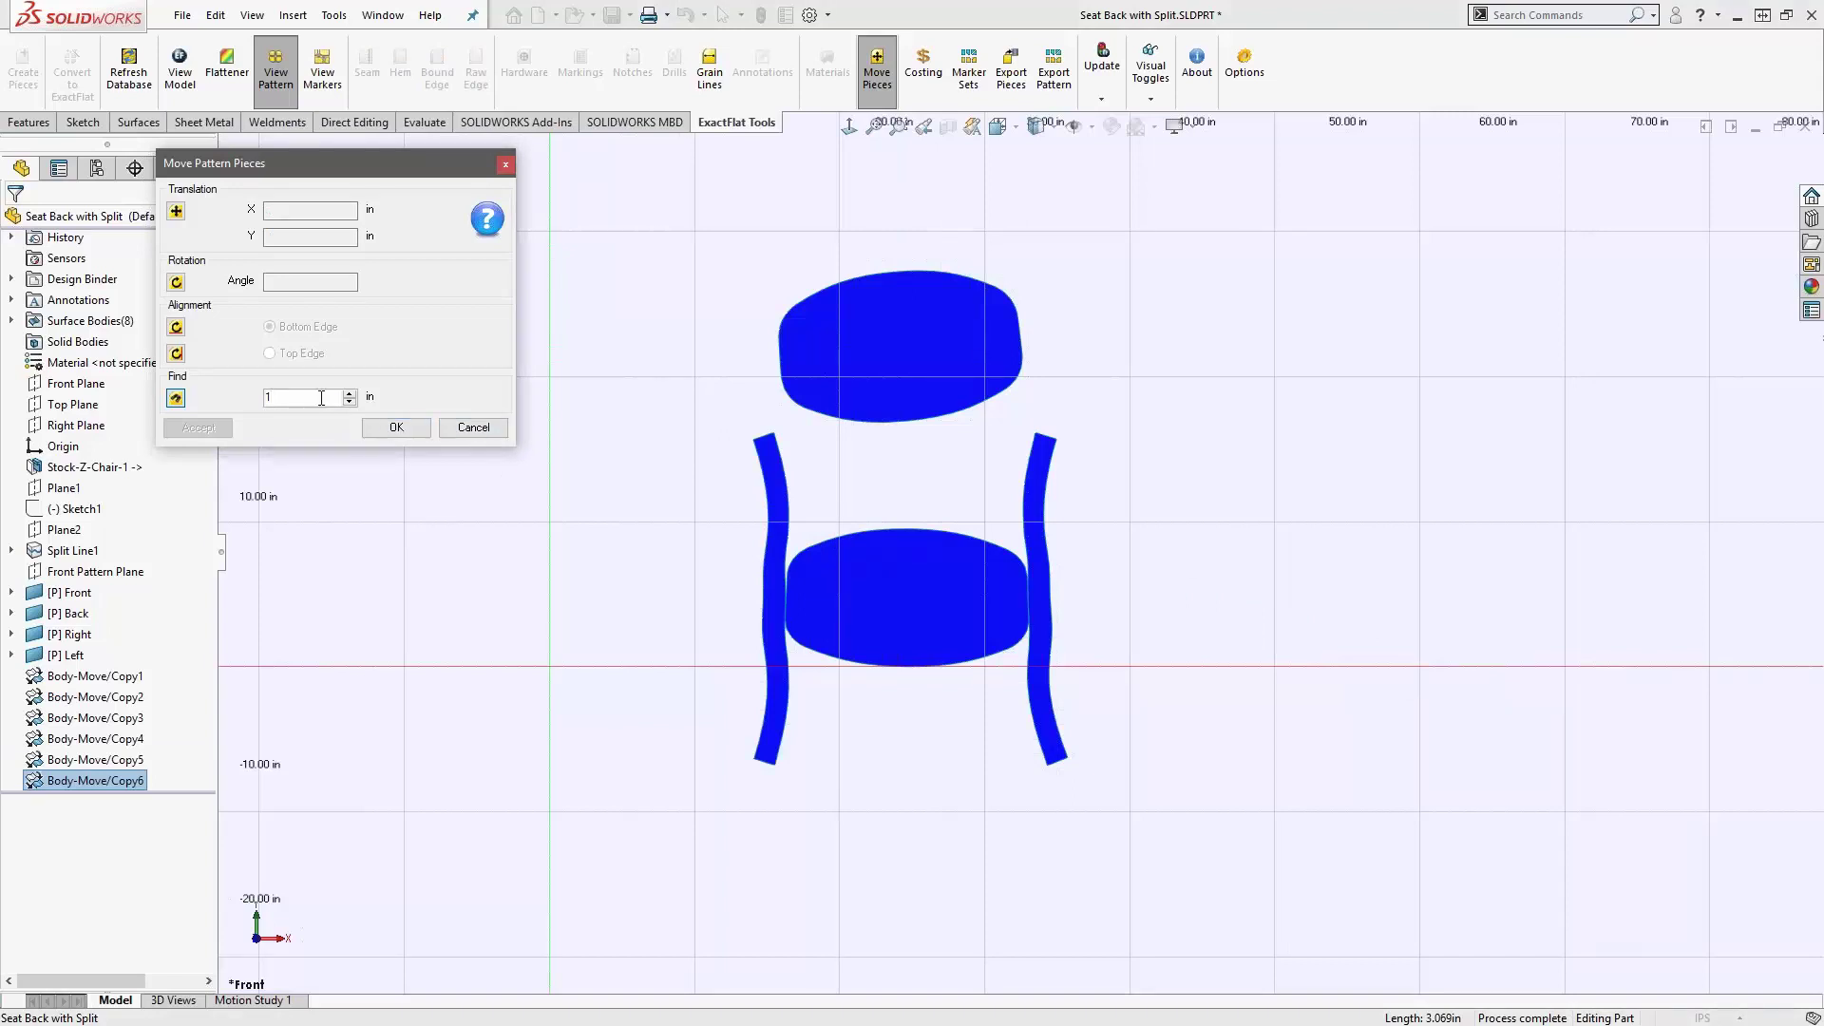
left_click(806, 548)
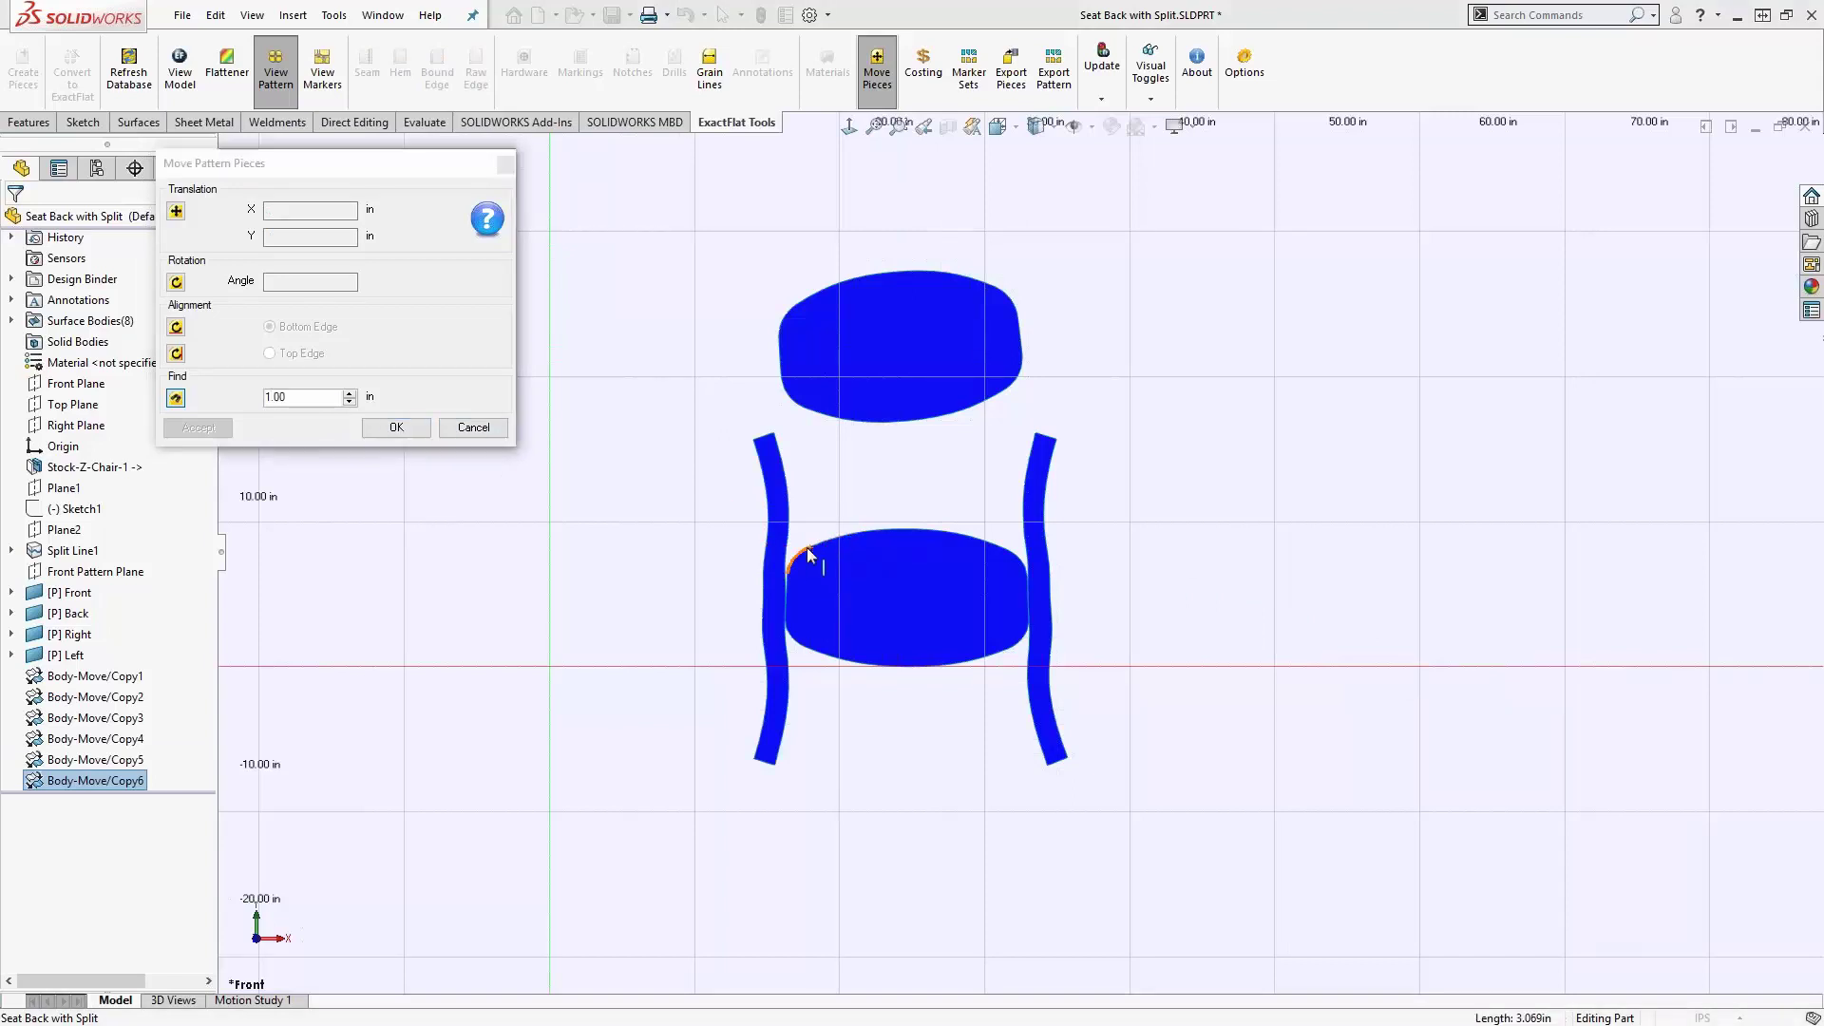
left_click(787, 615)
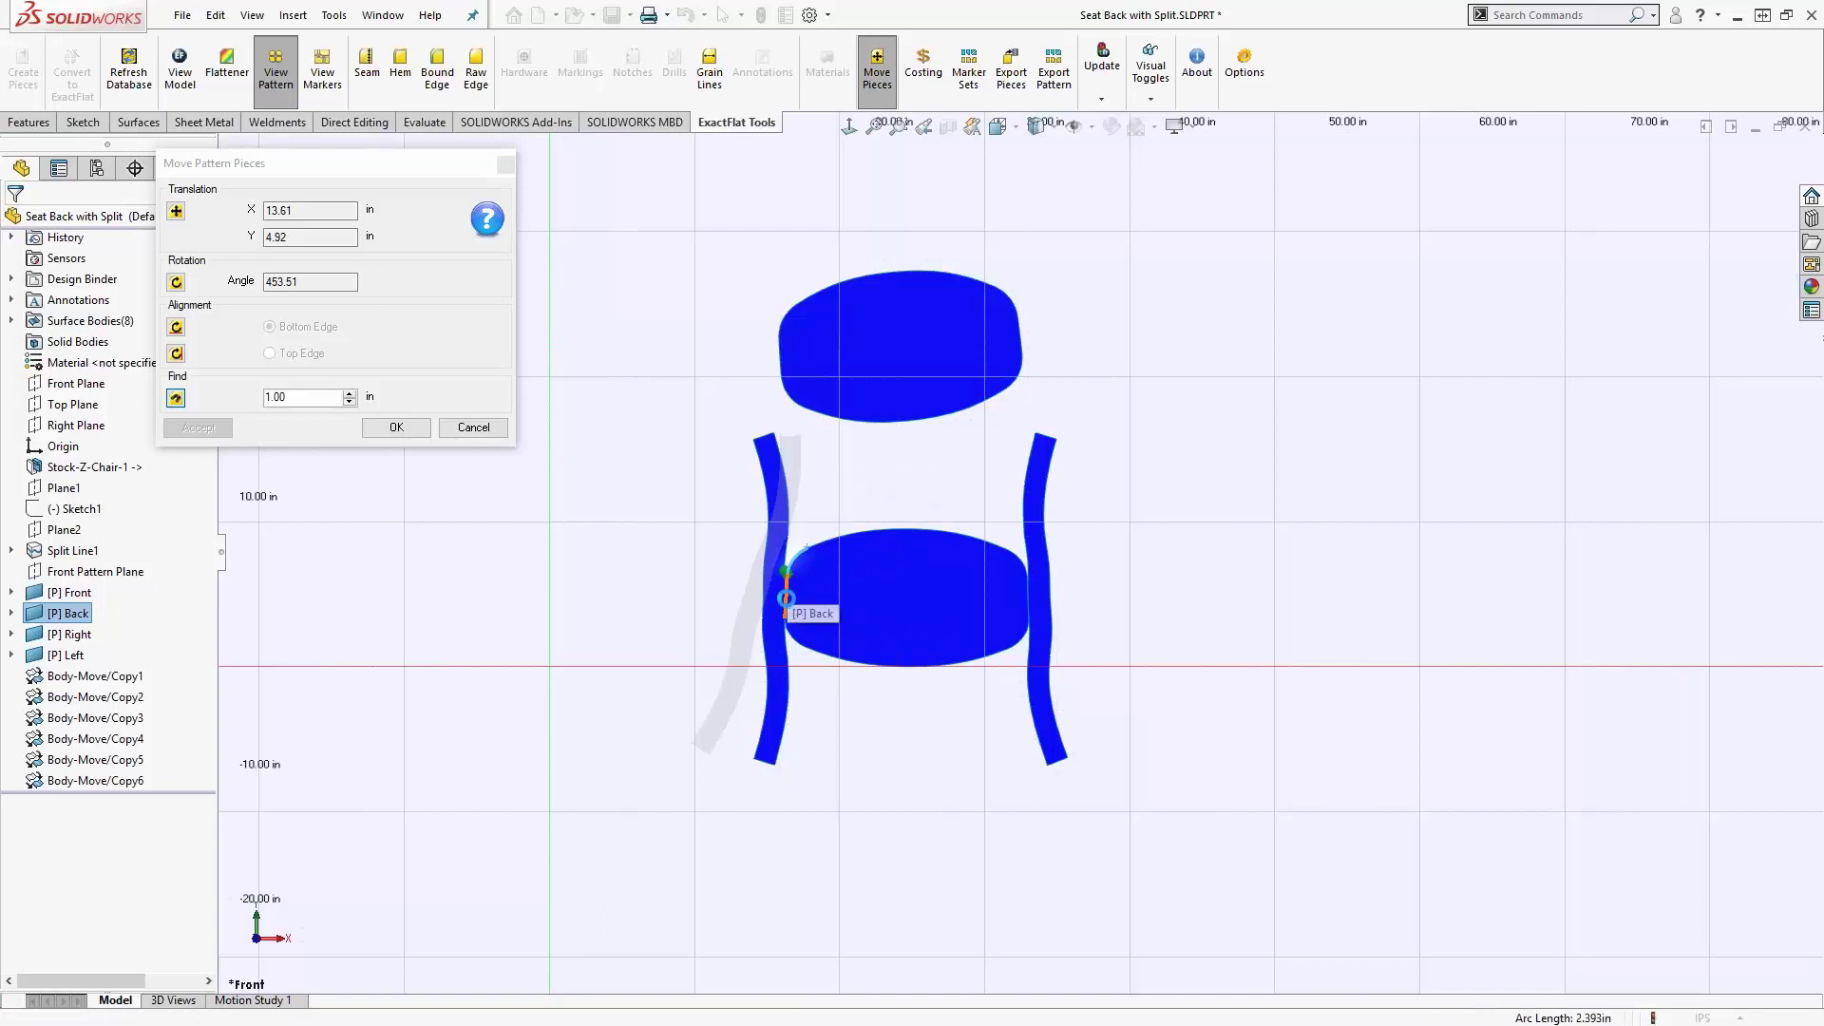
left_click(787, 619)
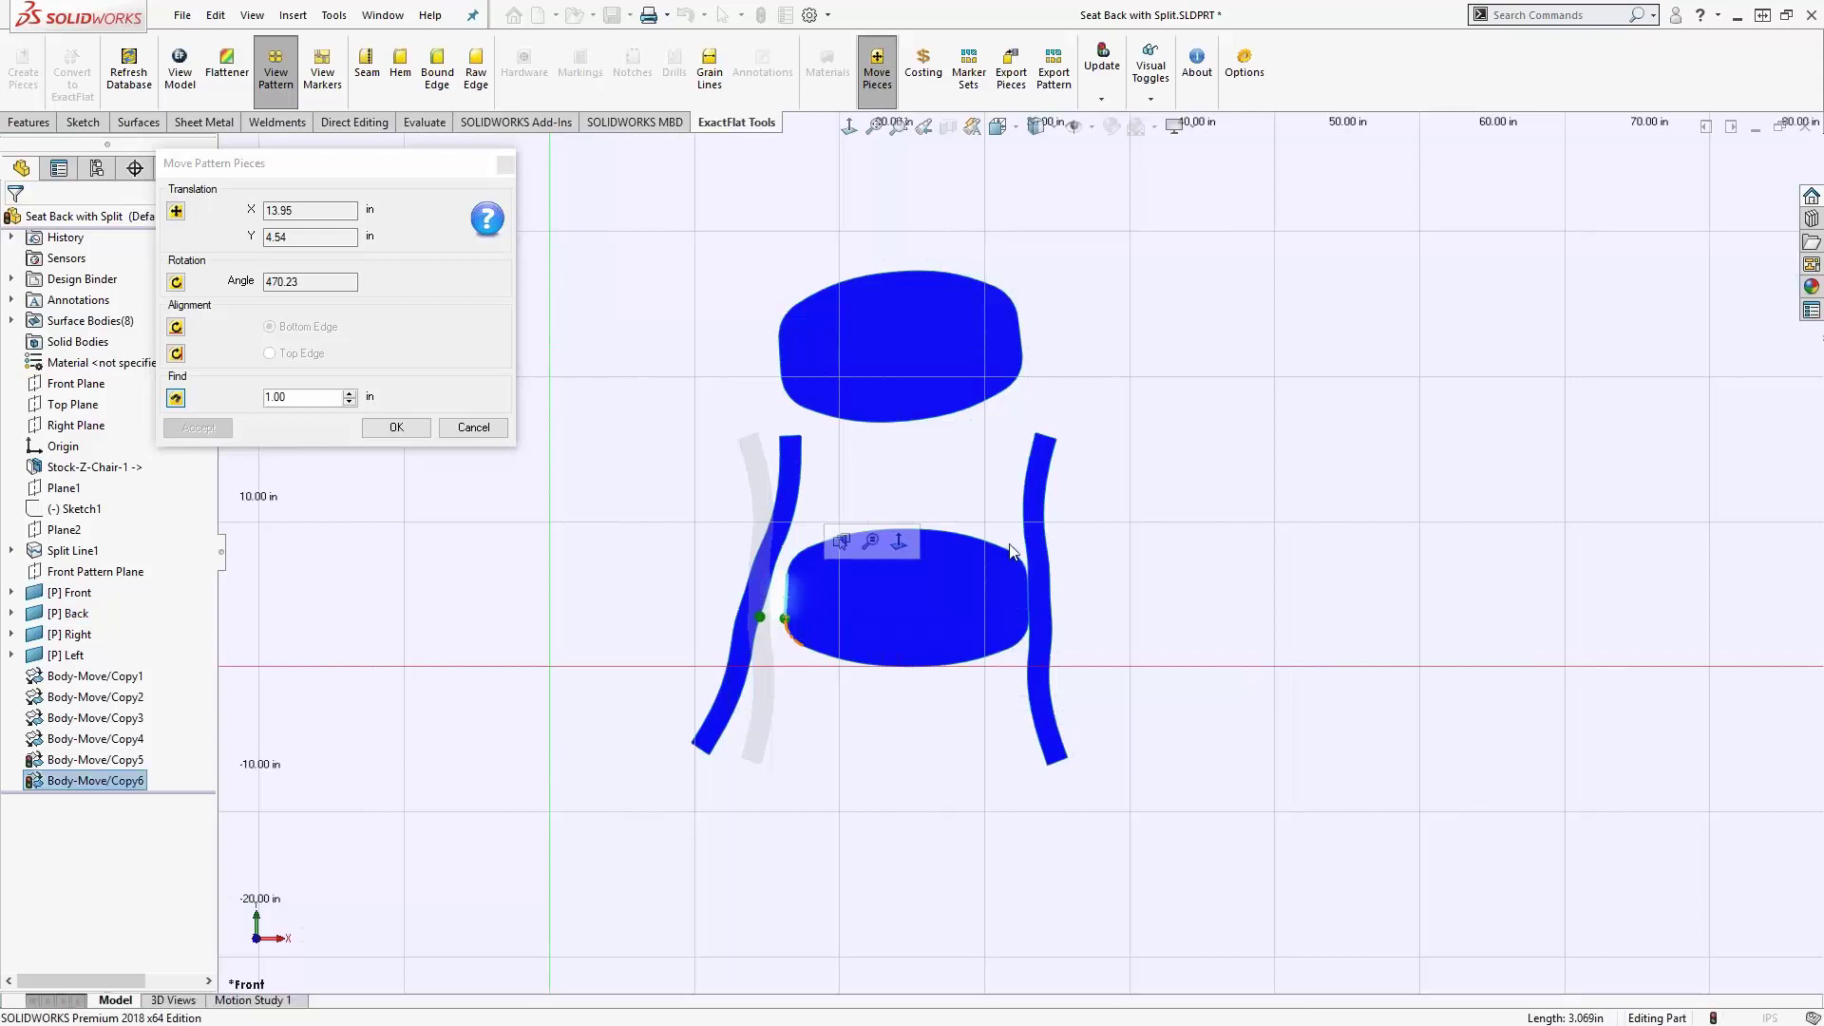
left_click(991, 550)
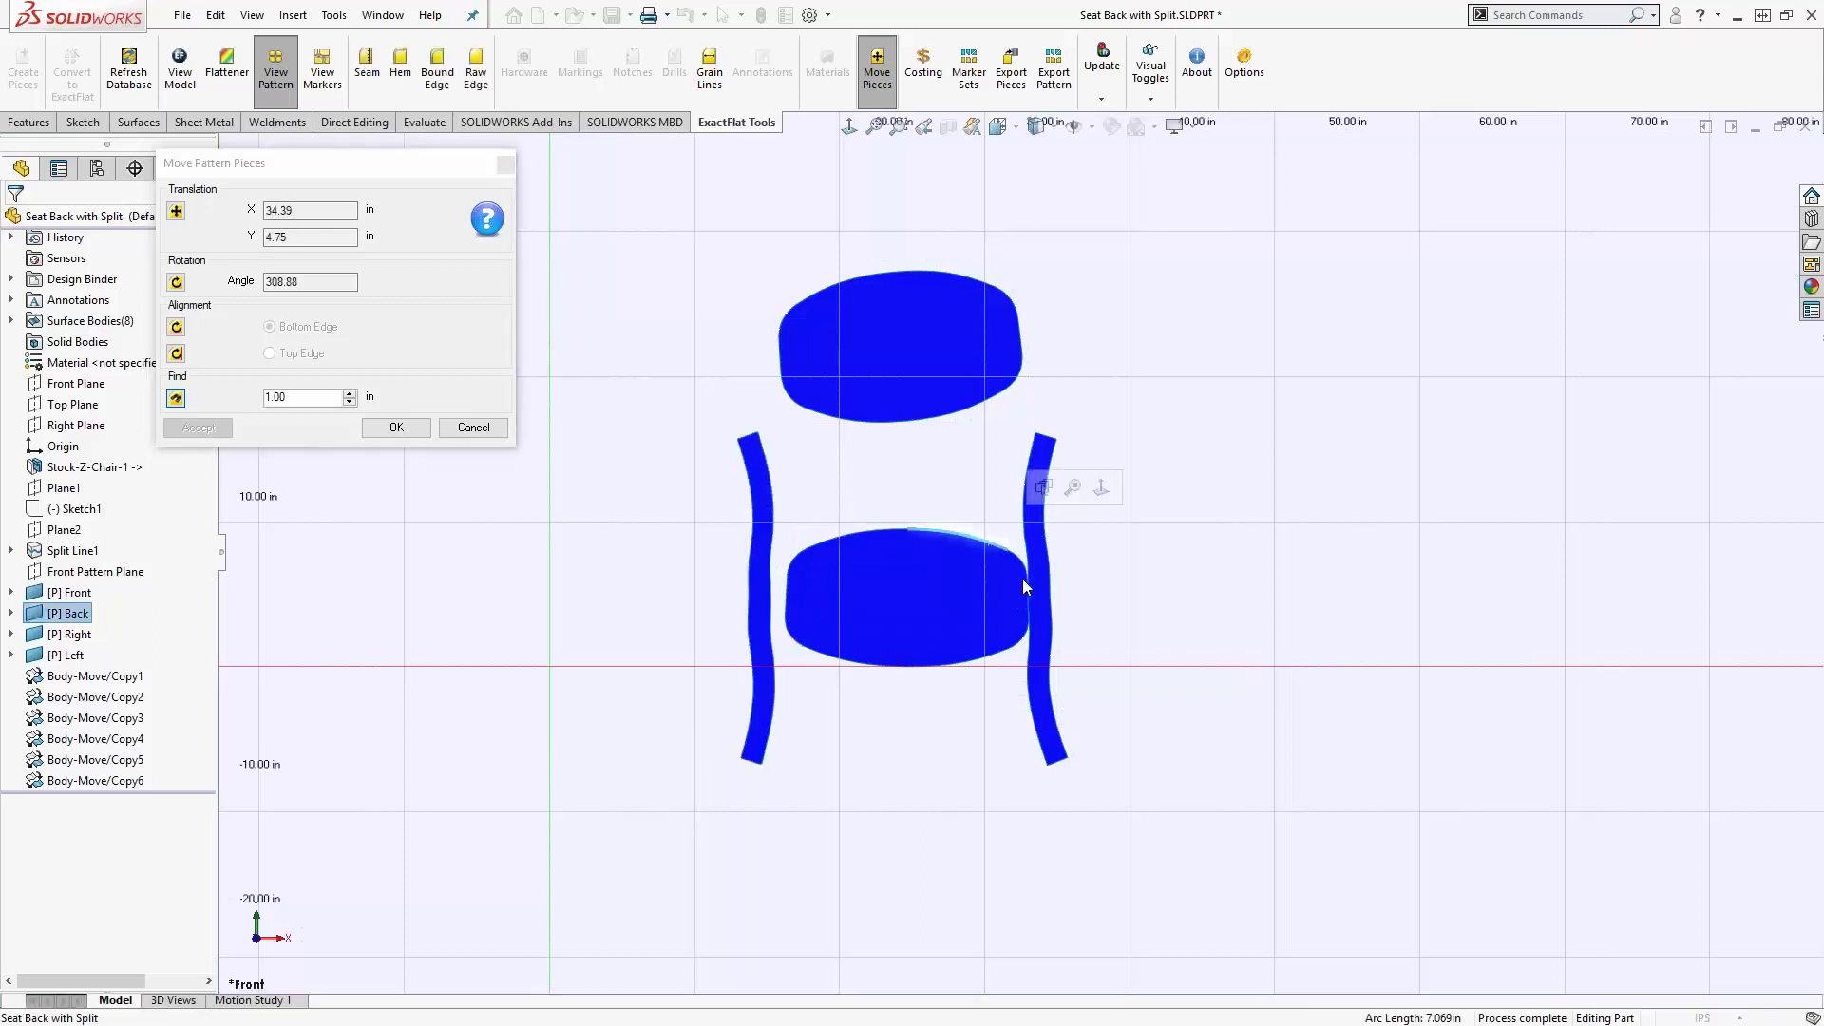
left_click(1027, 581)
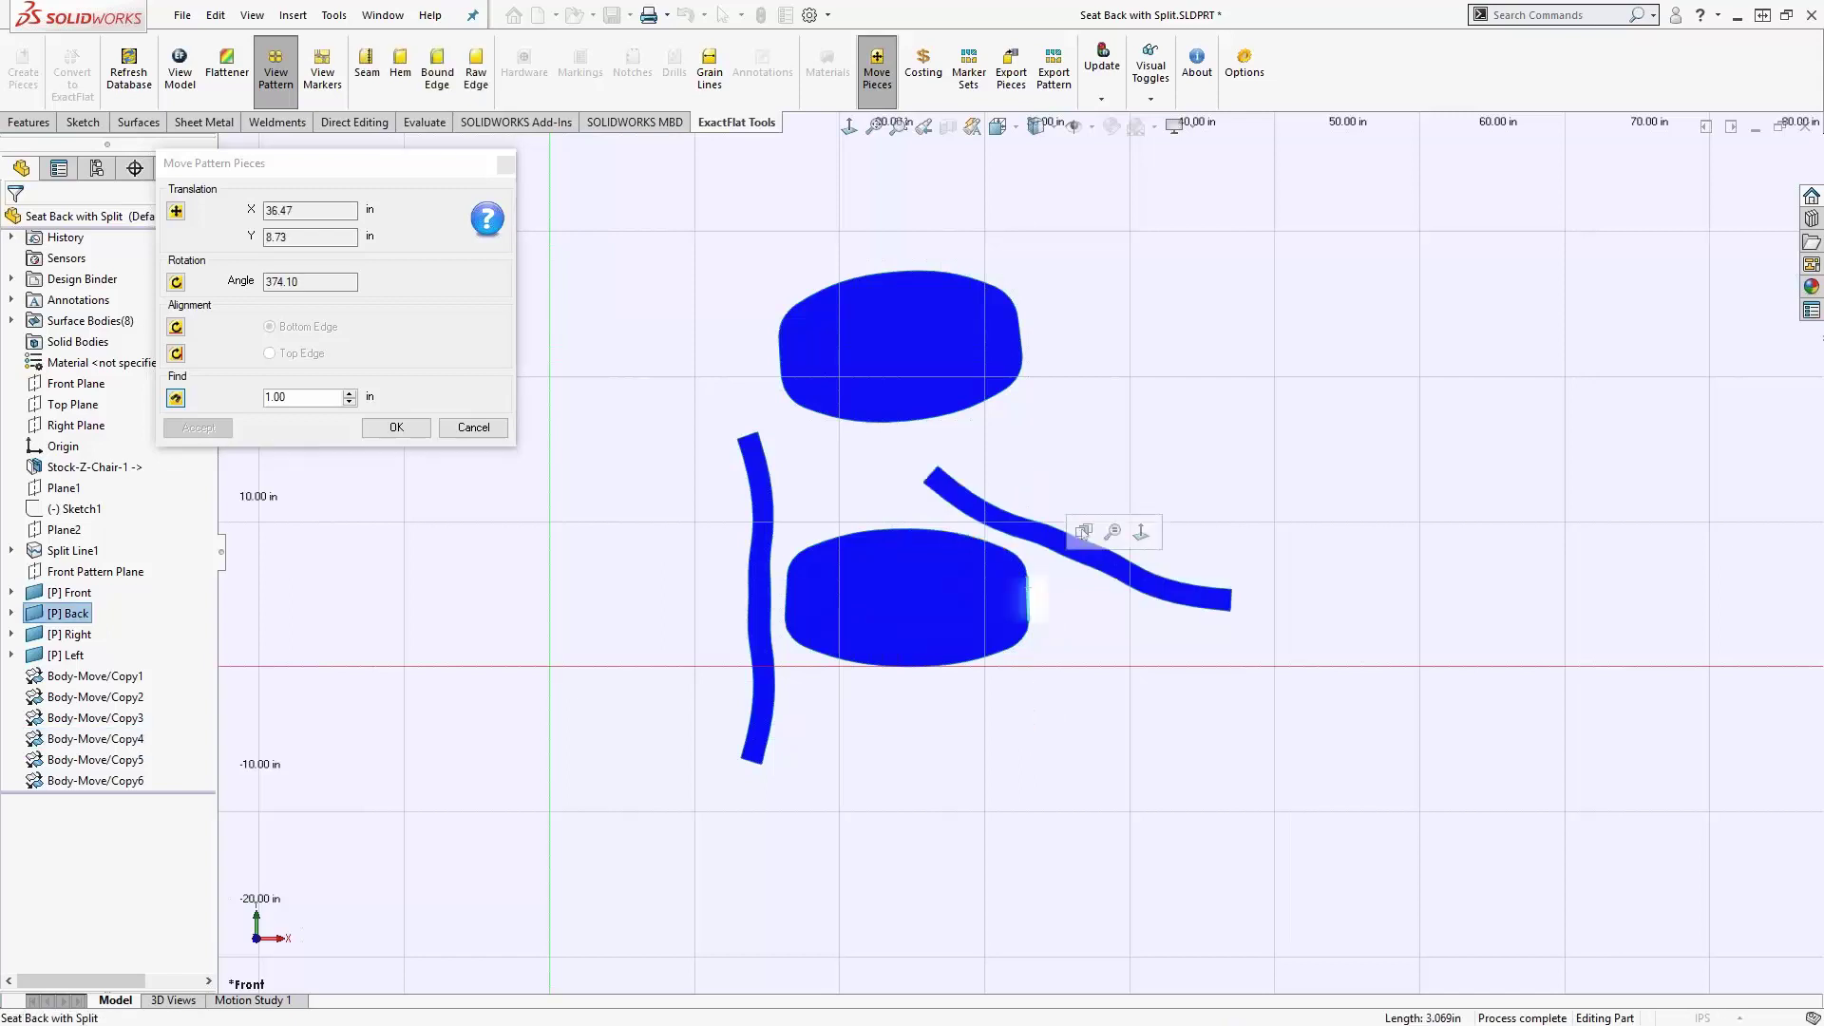
left_click(1029, 609)
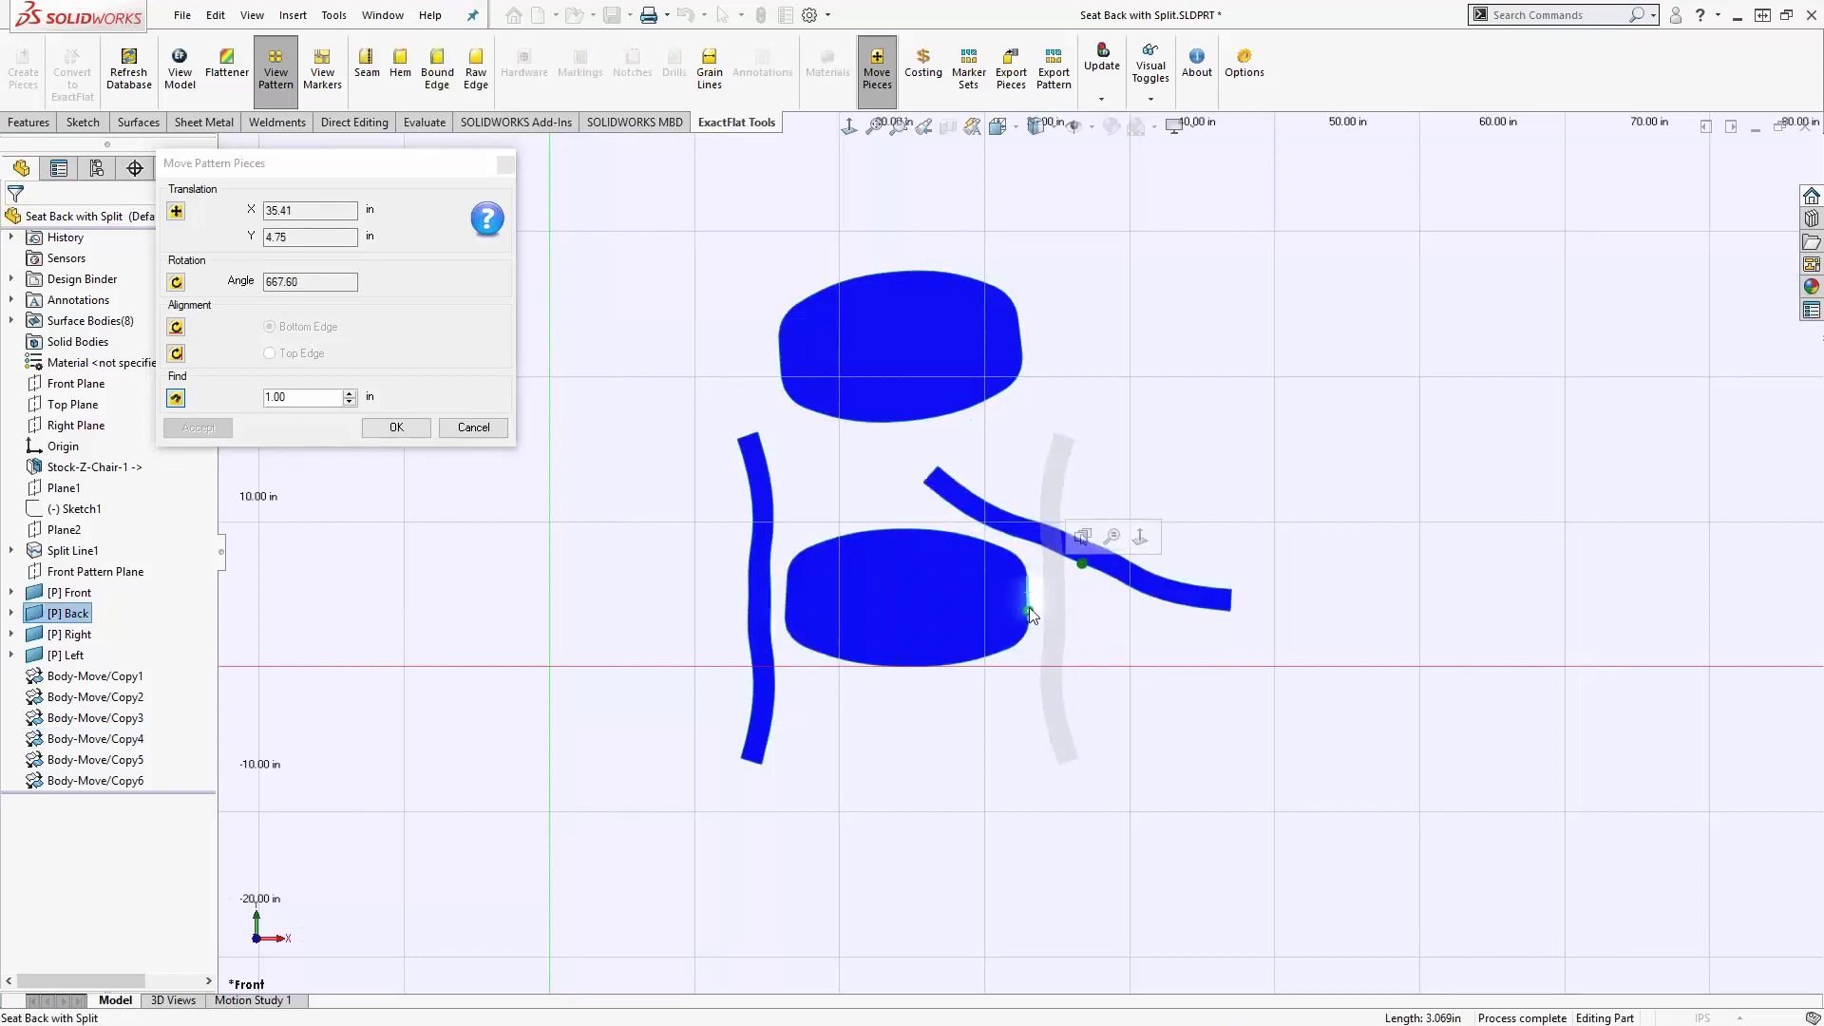
left_click(1079, 562)
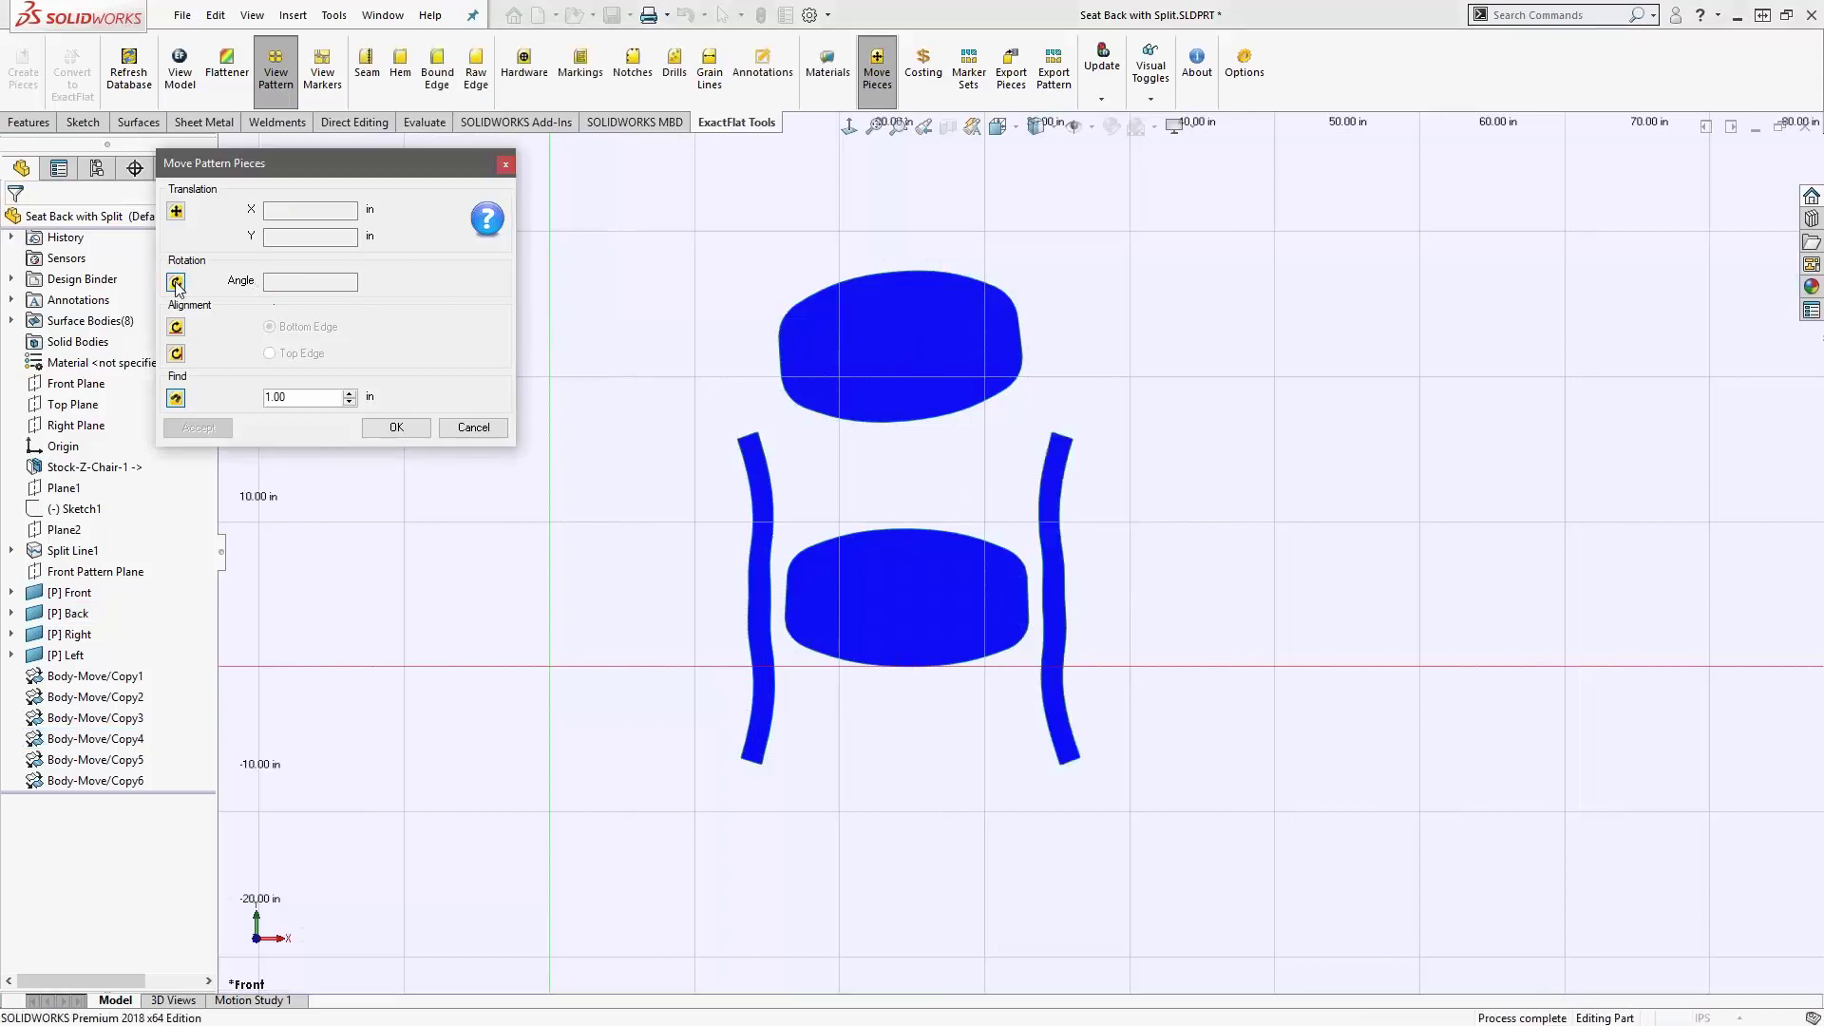
- Rotate the Front piece freehand to level it, move it to about X 24.87, Y 17.23 in above the Back piece, and finish moving pieces
left_click(1011, 385)
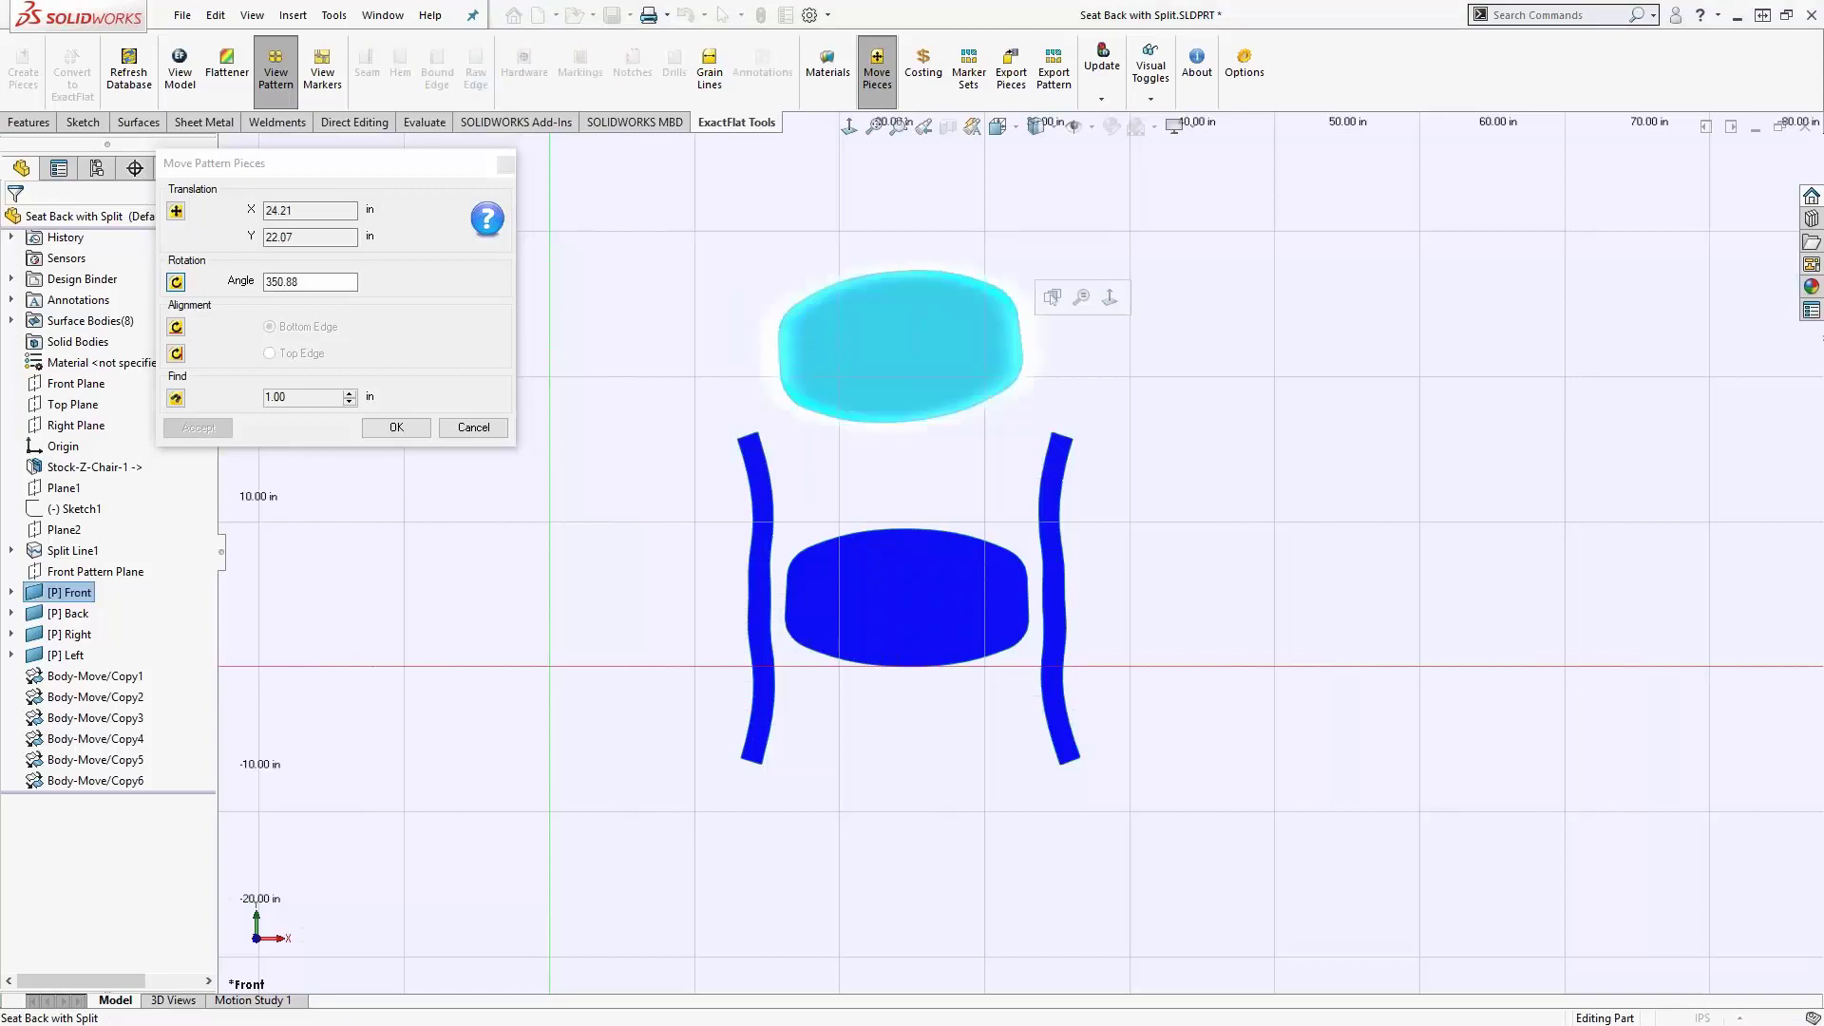
left_click(1158, 533)
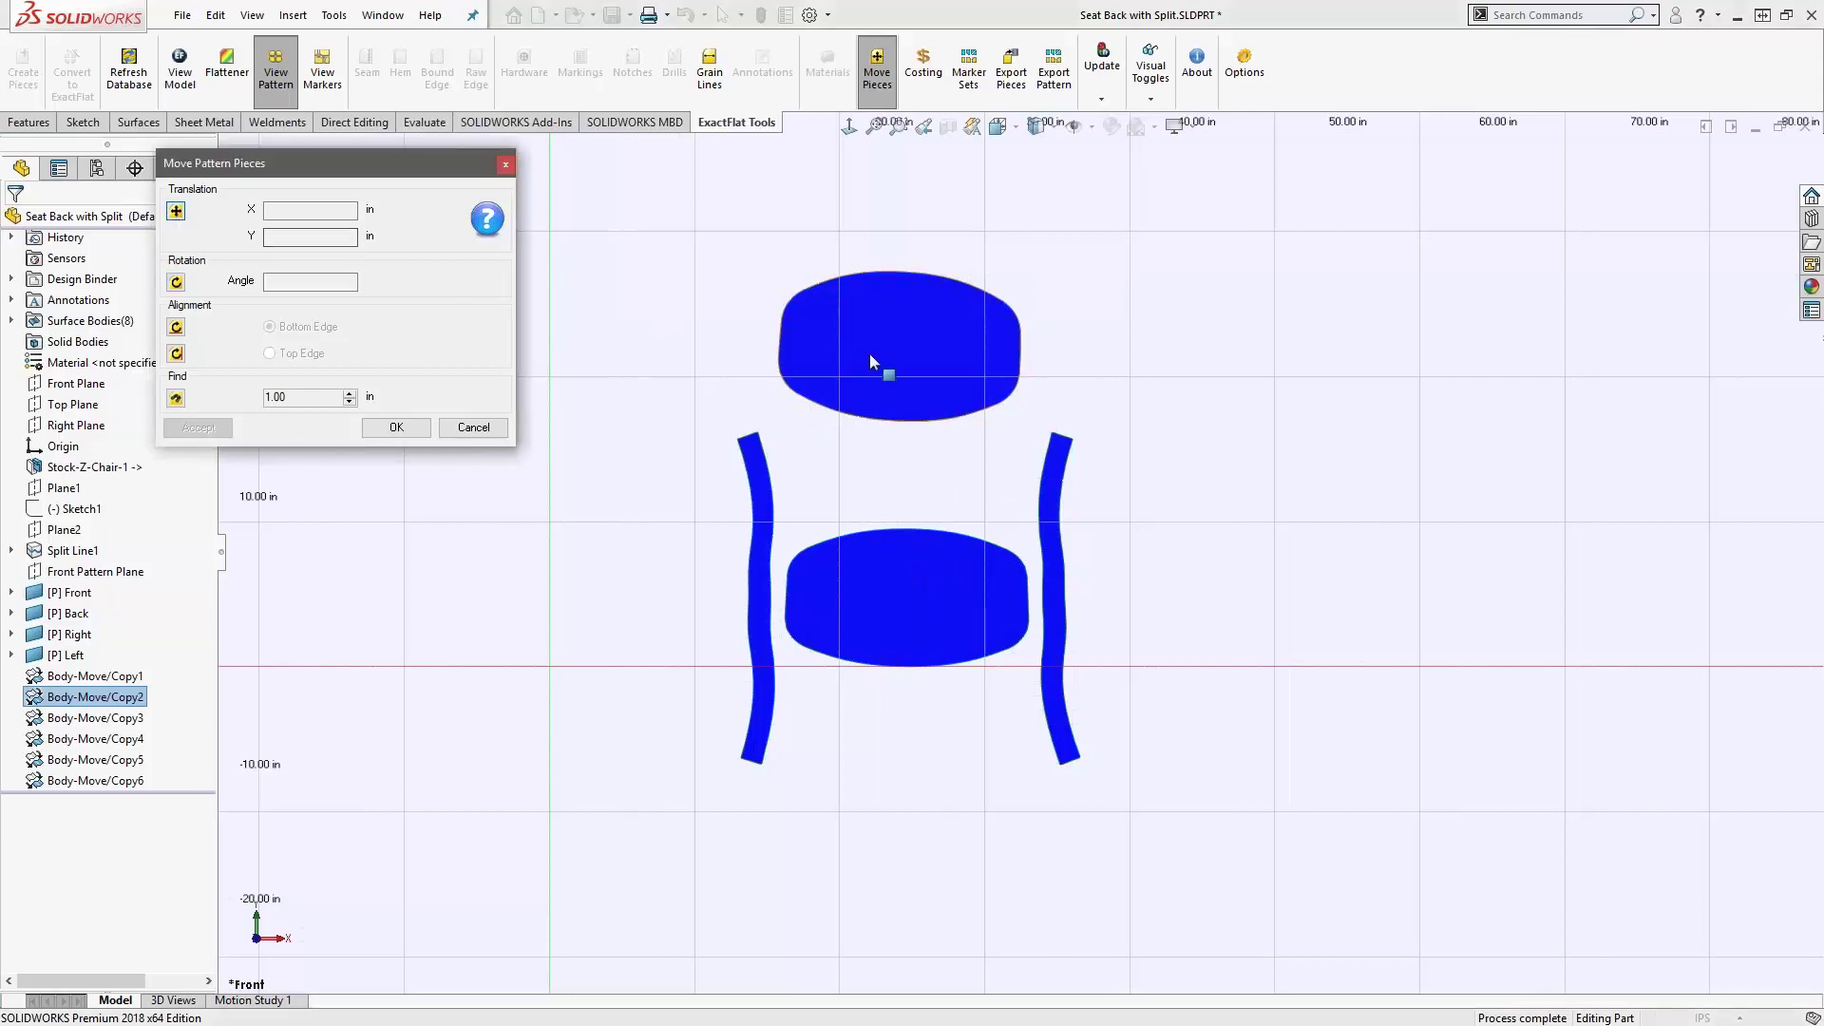
left_click(872, 359)
left_click_drag(886, 430, 874, 418)
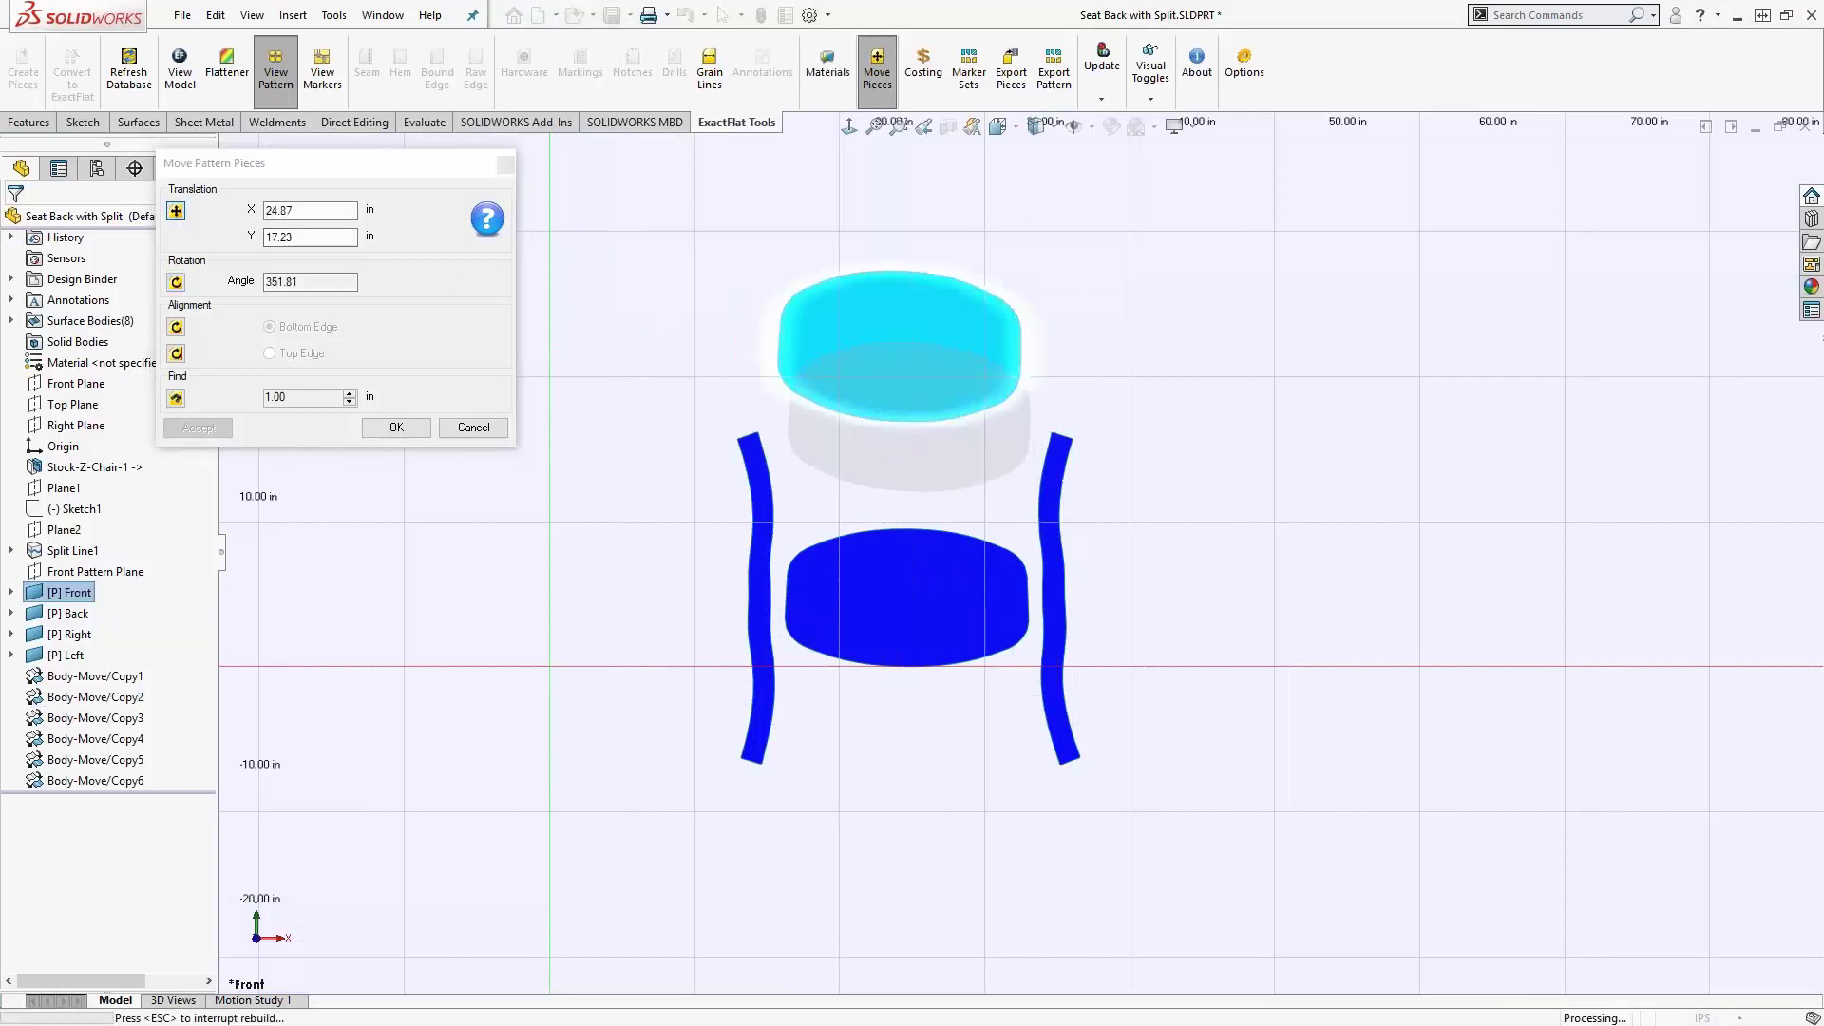
left_click(396, 427)
- Start a seam on the upper-left edge of the Back piece with its auto-added mate and set the seam type to Join 10mm
scroll(922, 560, "down", 4)
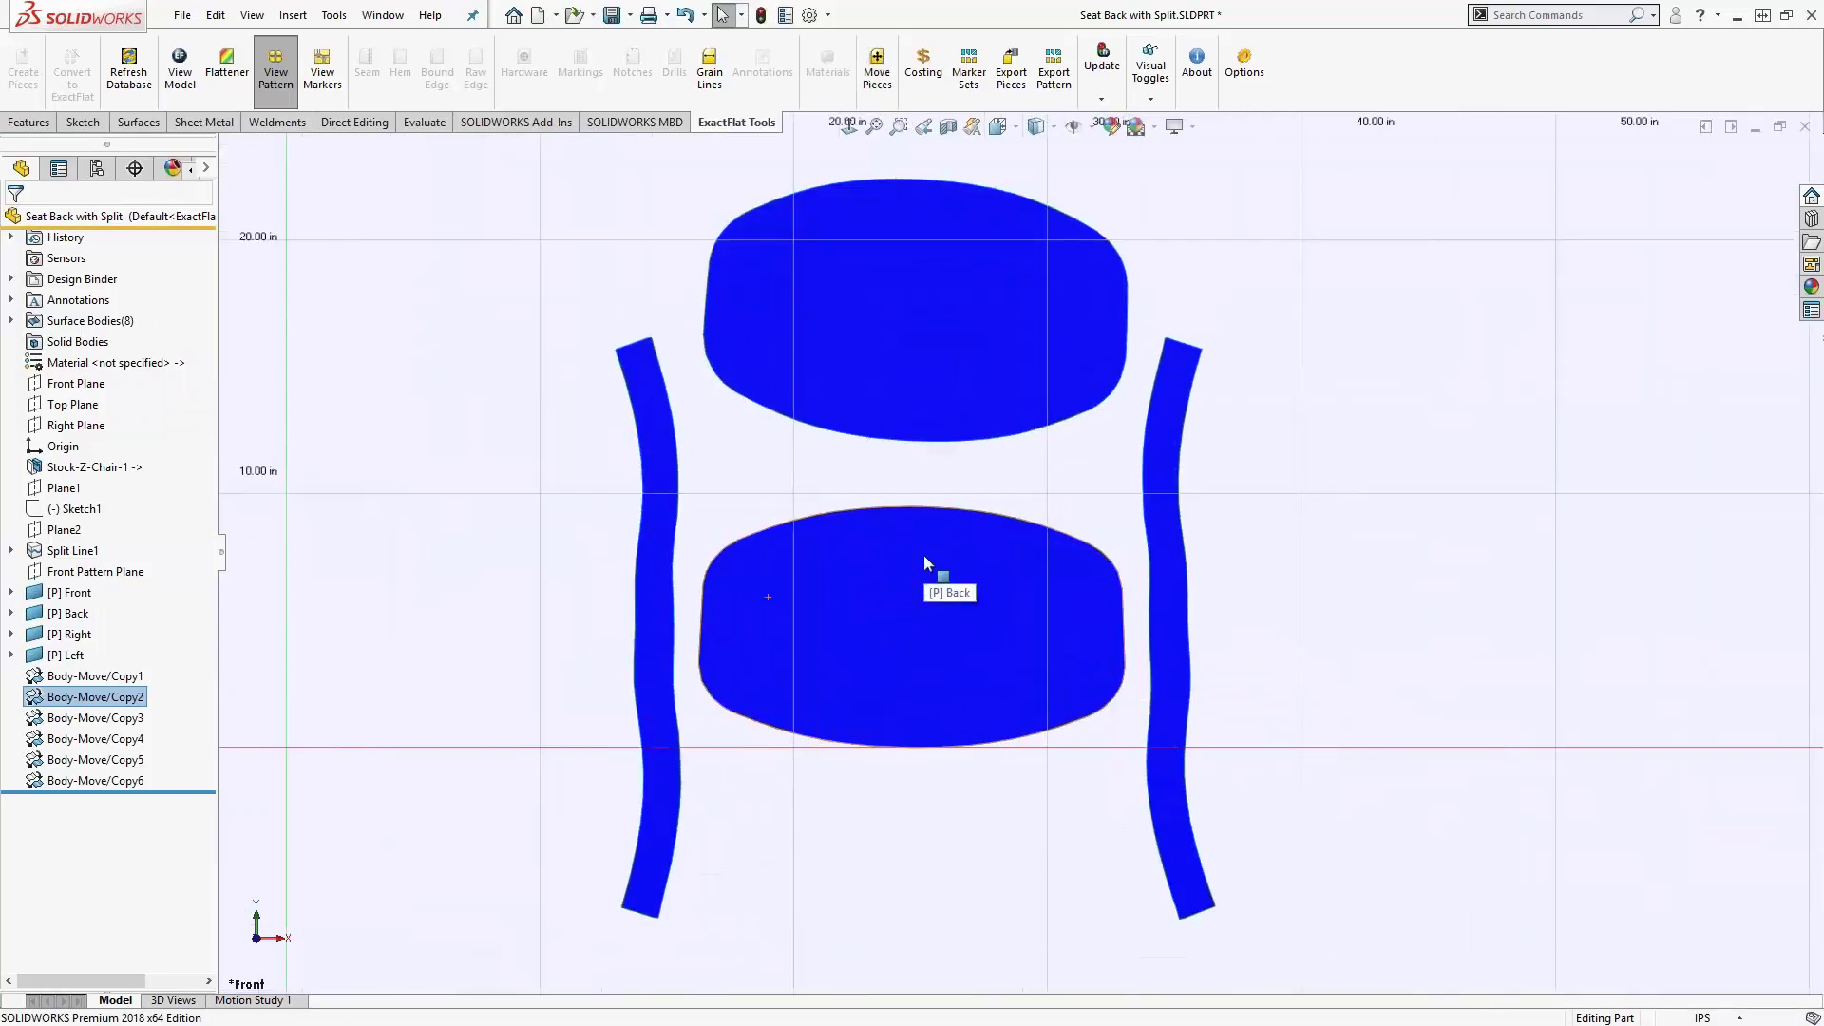
middle_click_drag(923, 560, 845, 553, "ctrl")
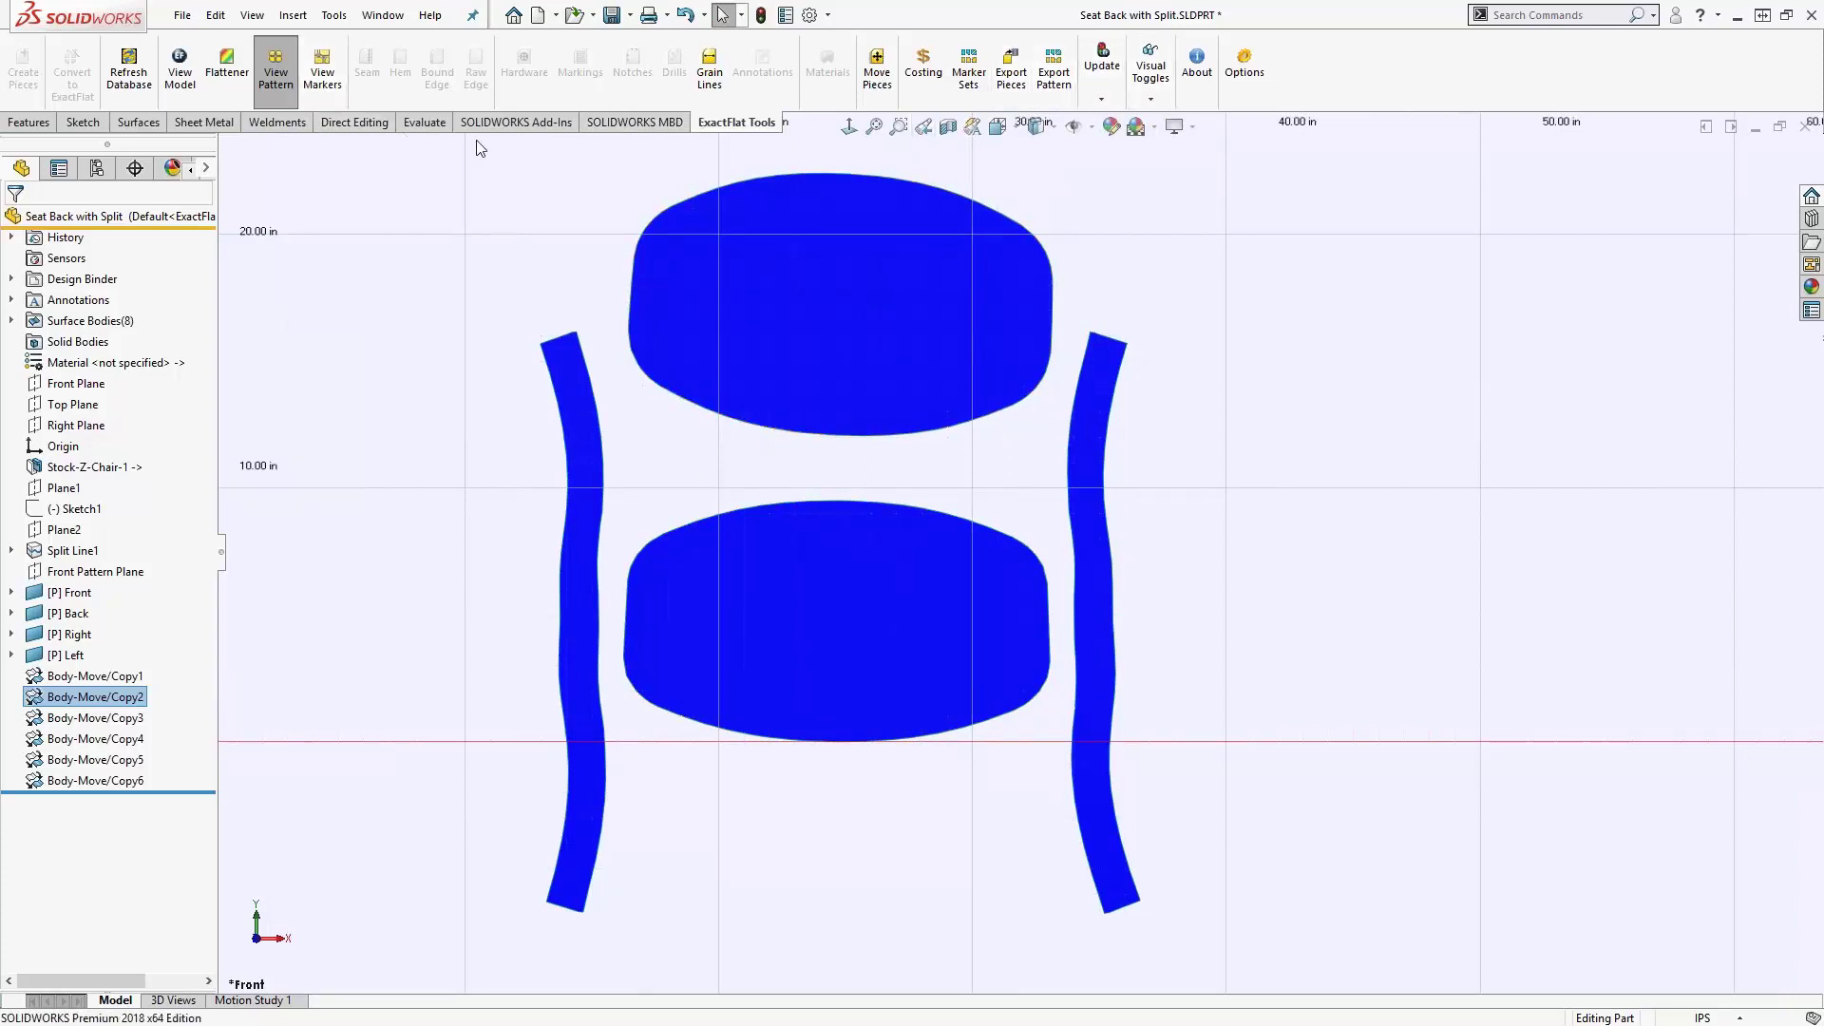
left_click(676, 528)
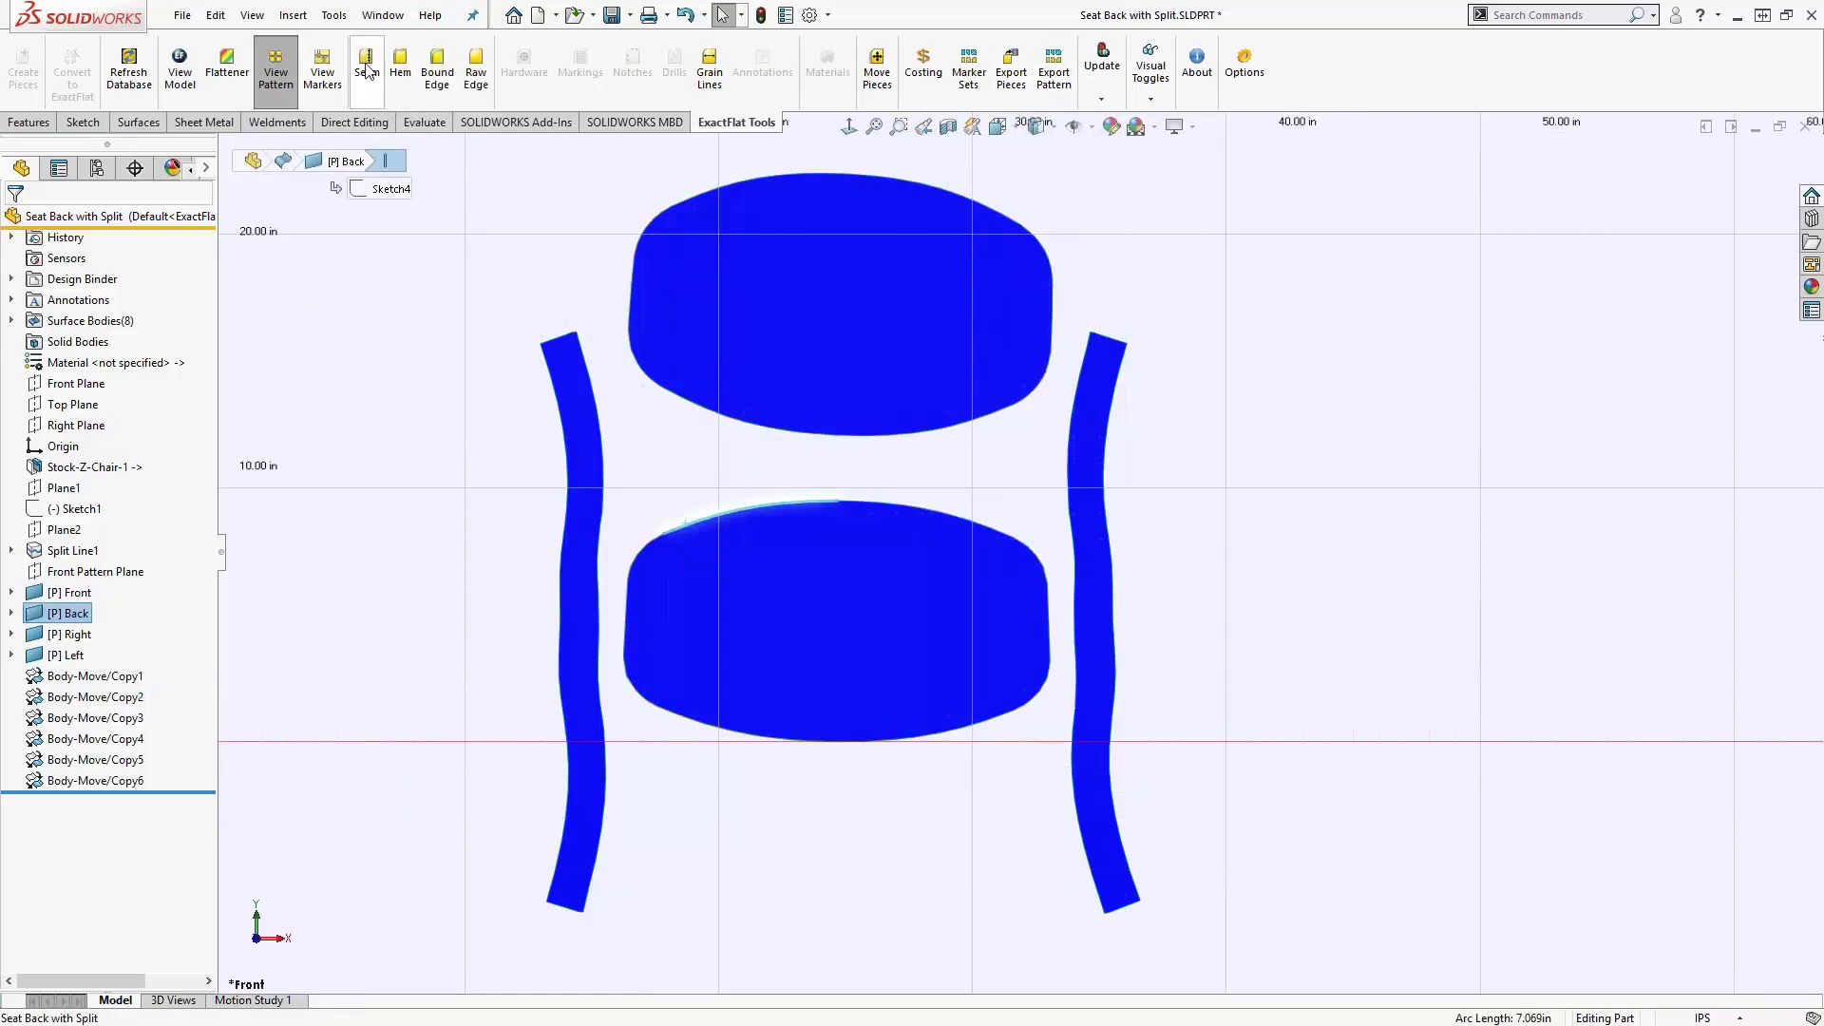
left_click(367, 71)
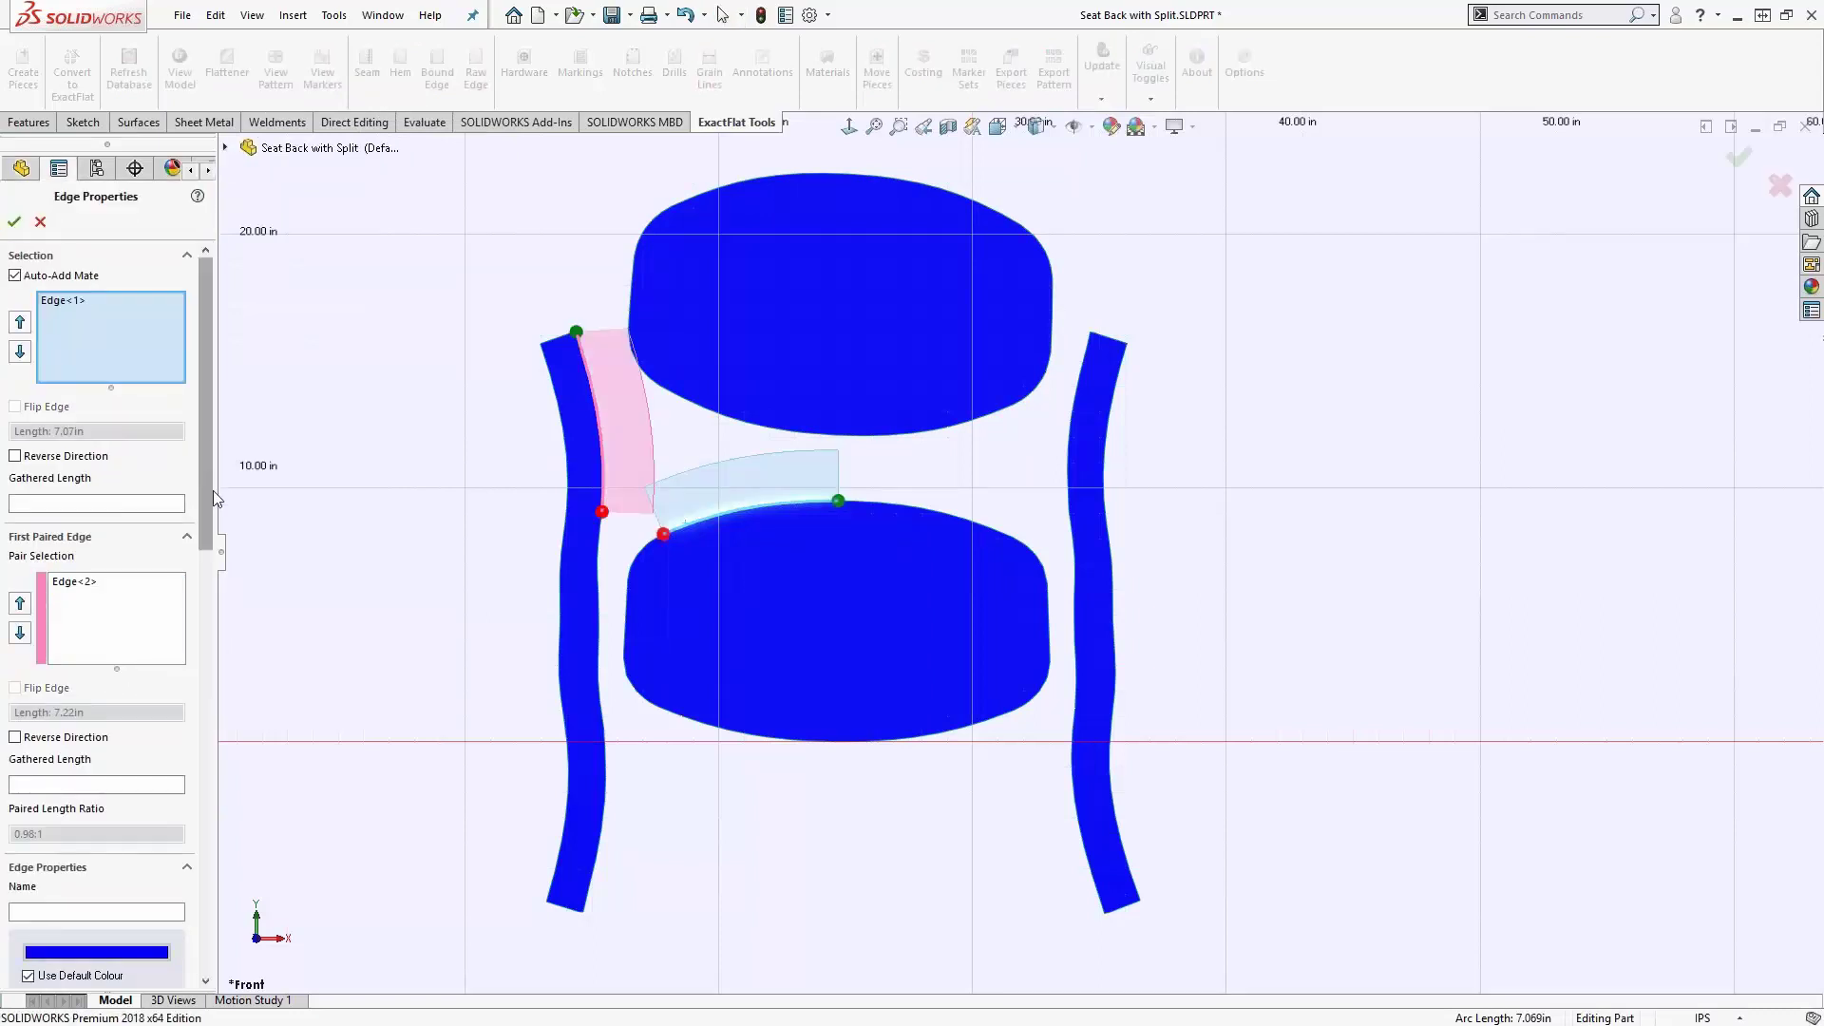
scroll(211, 587, "down", 1)
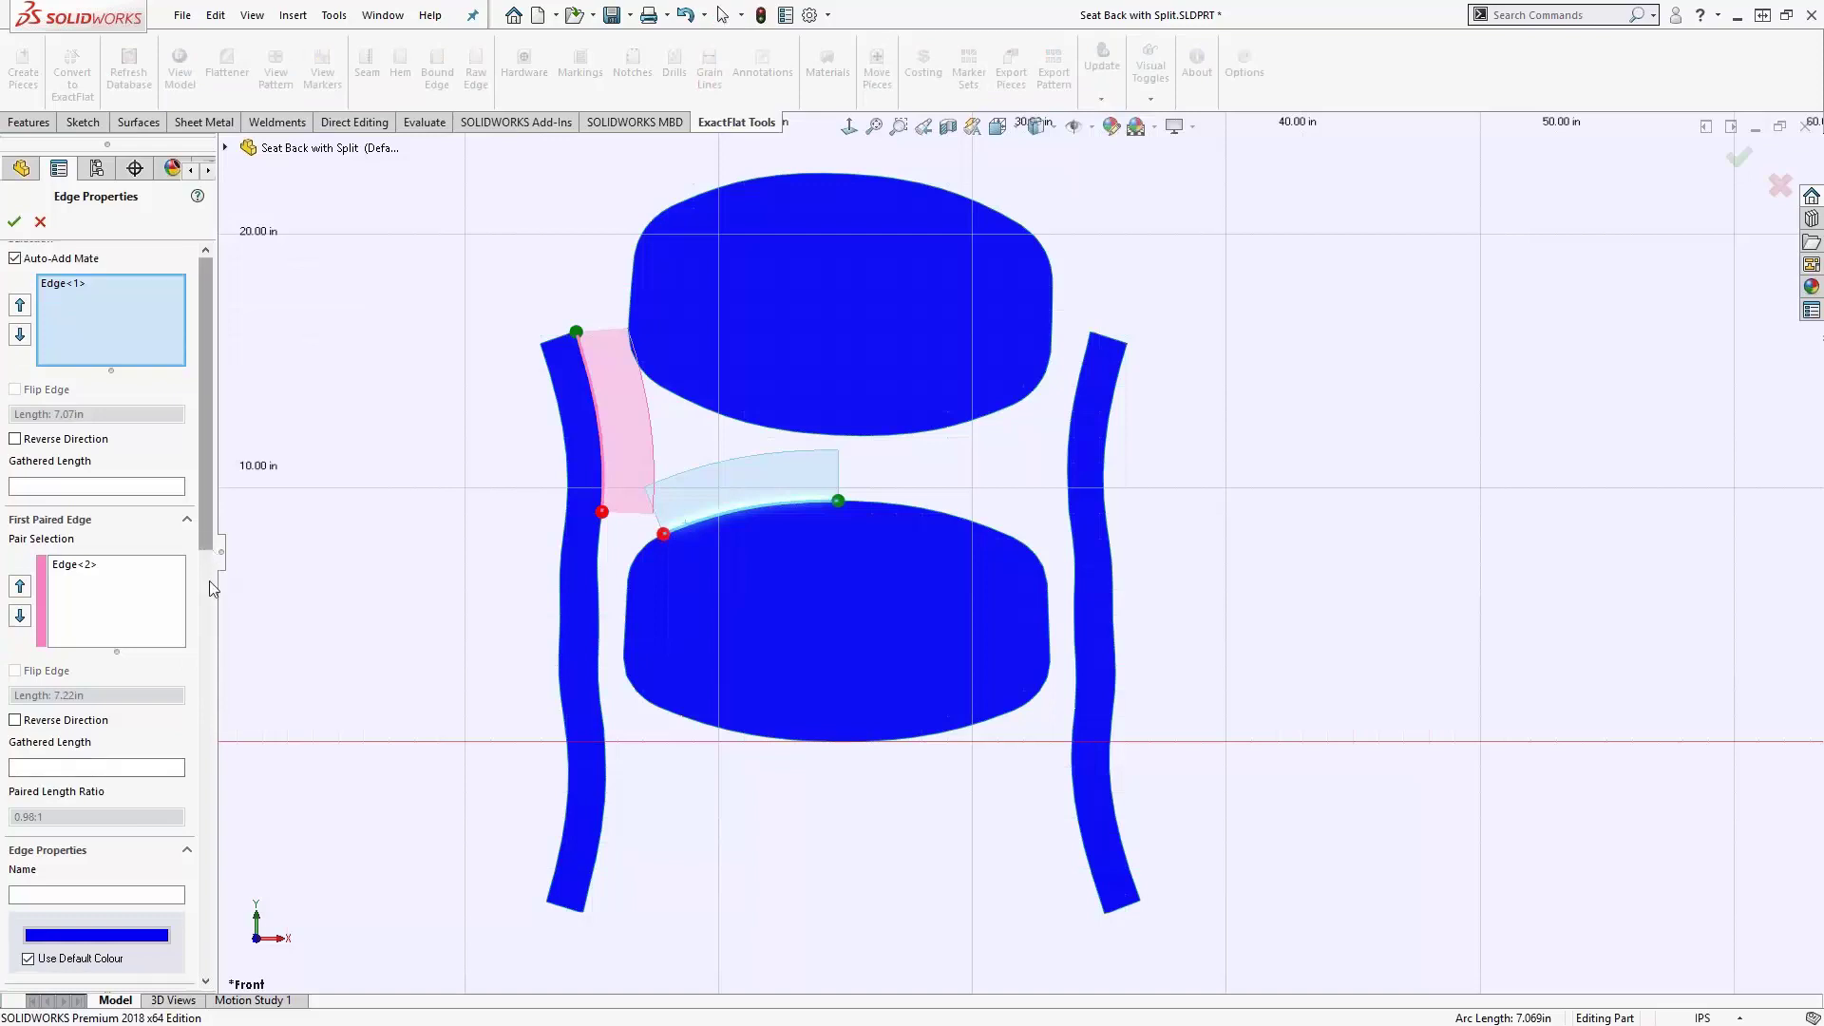
scroll(211, 587, "down", 10)
left_click(152, 564)
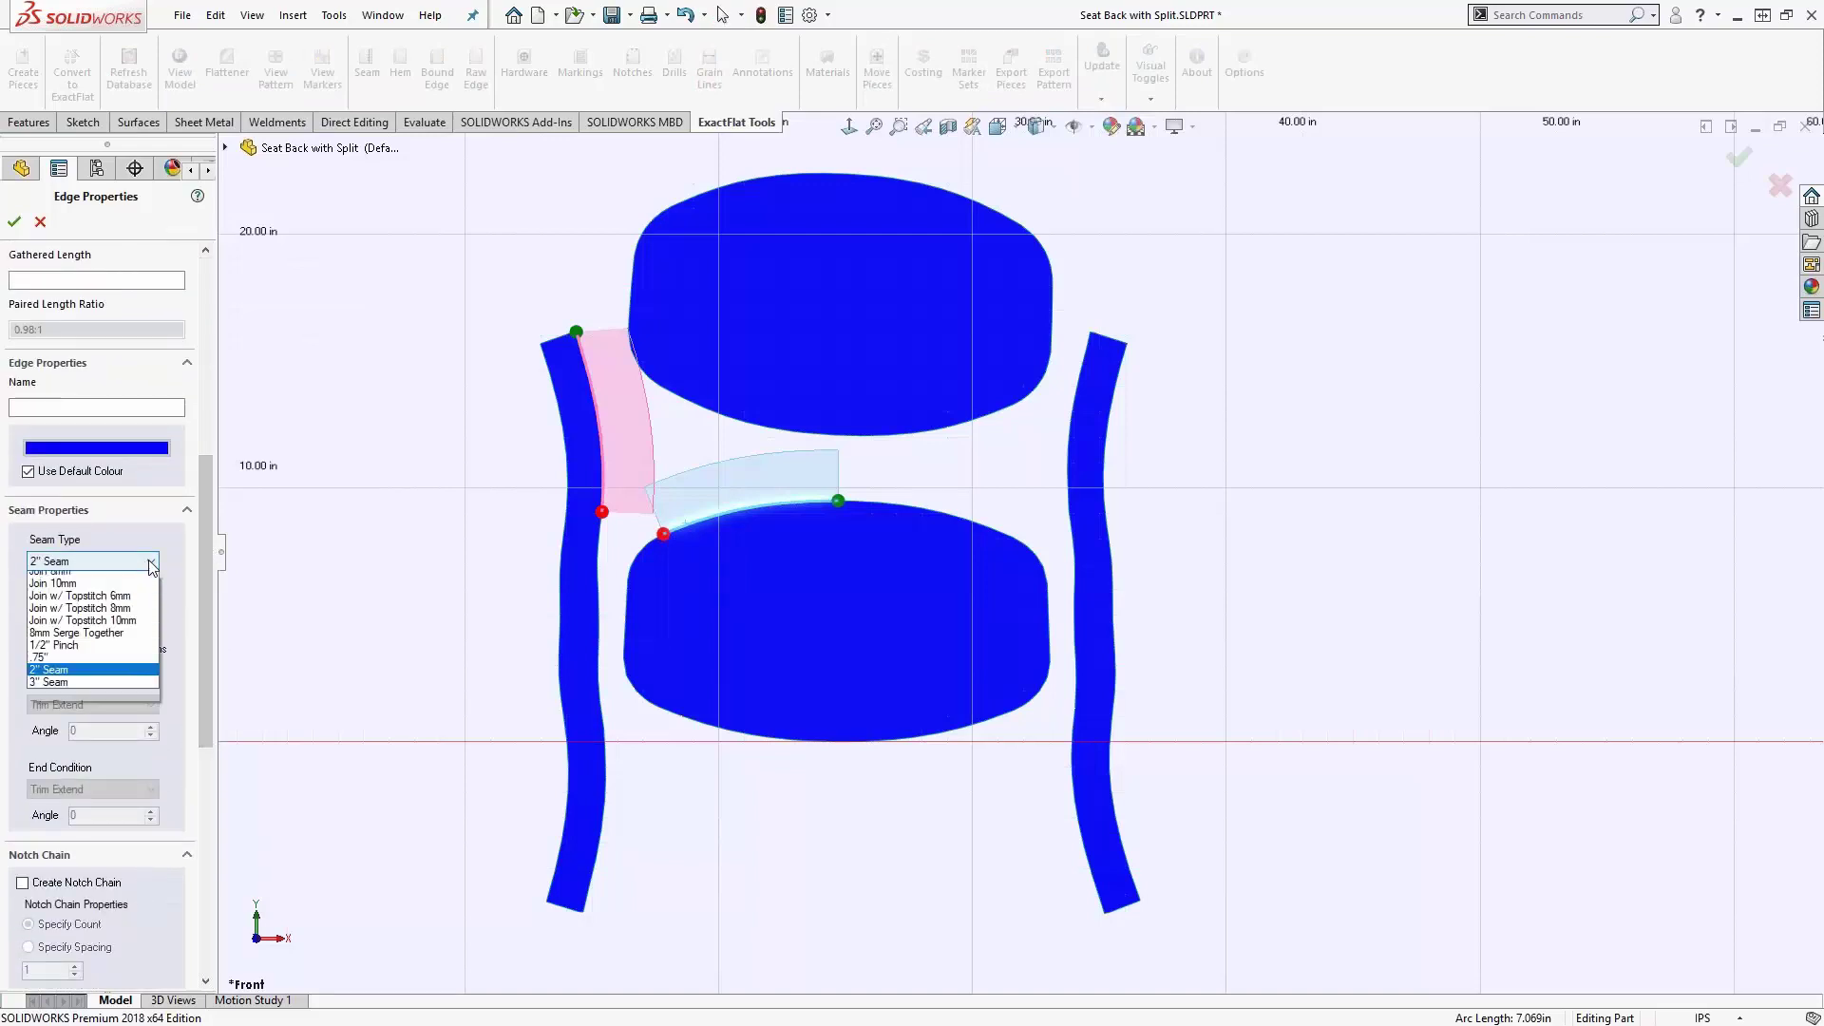
left_click(134, 584)
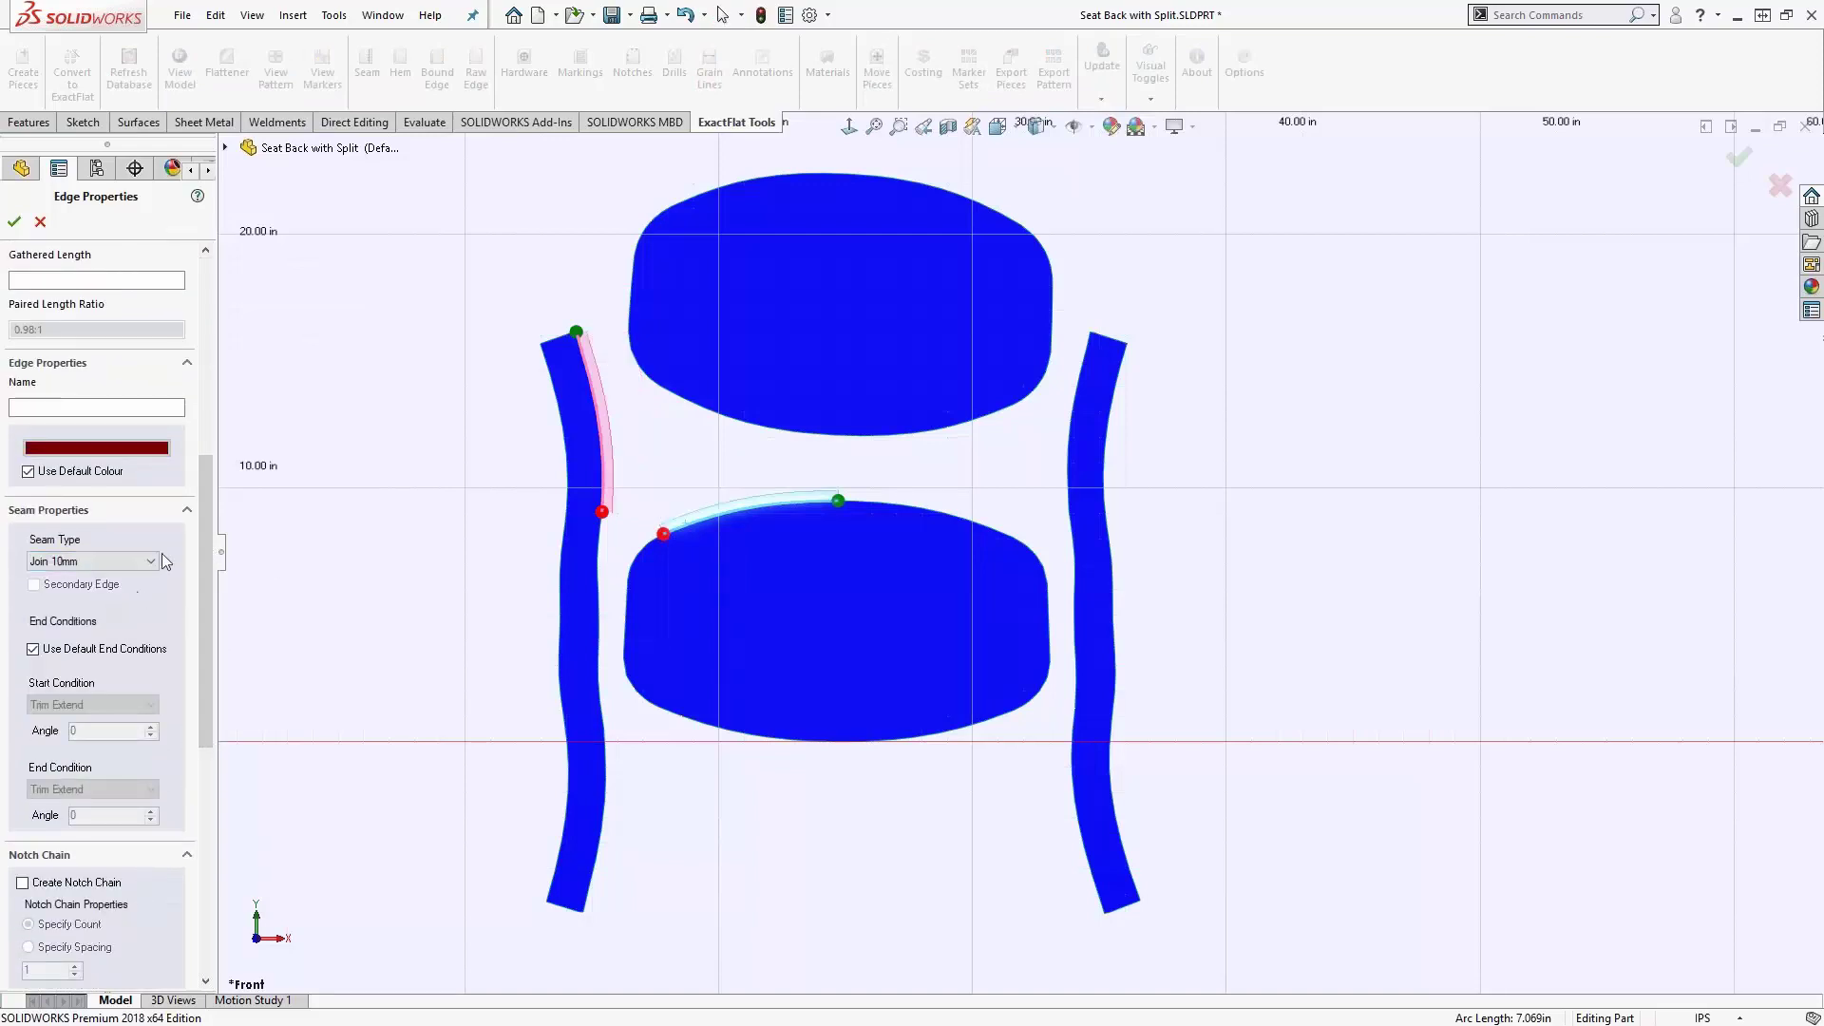
- Add the remaining edges around the Back piece's outline to the seam selection, working round to the starting point
left_click_drag(650, 548, 855, 753)
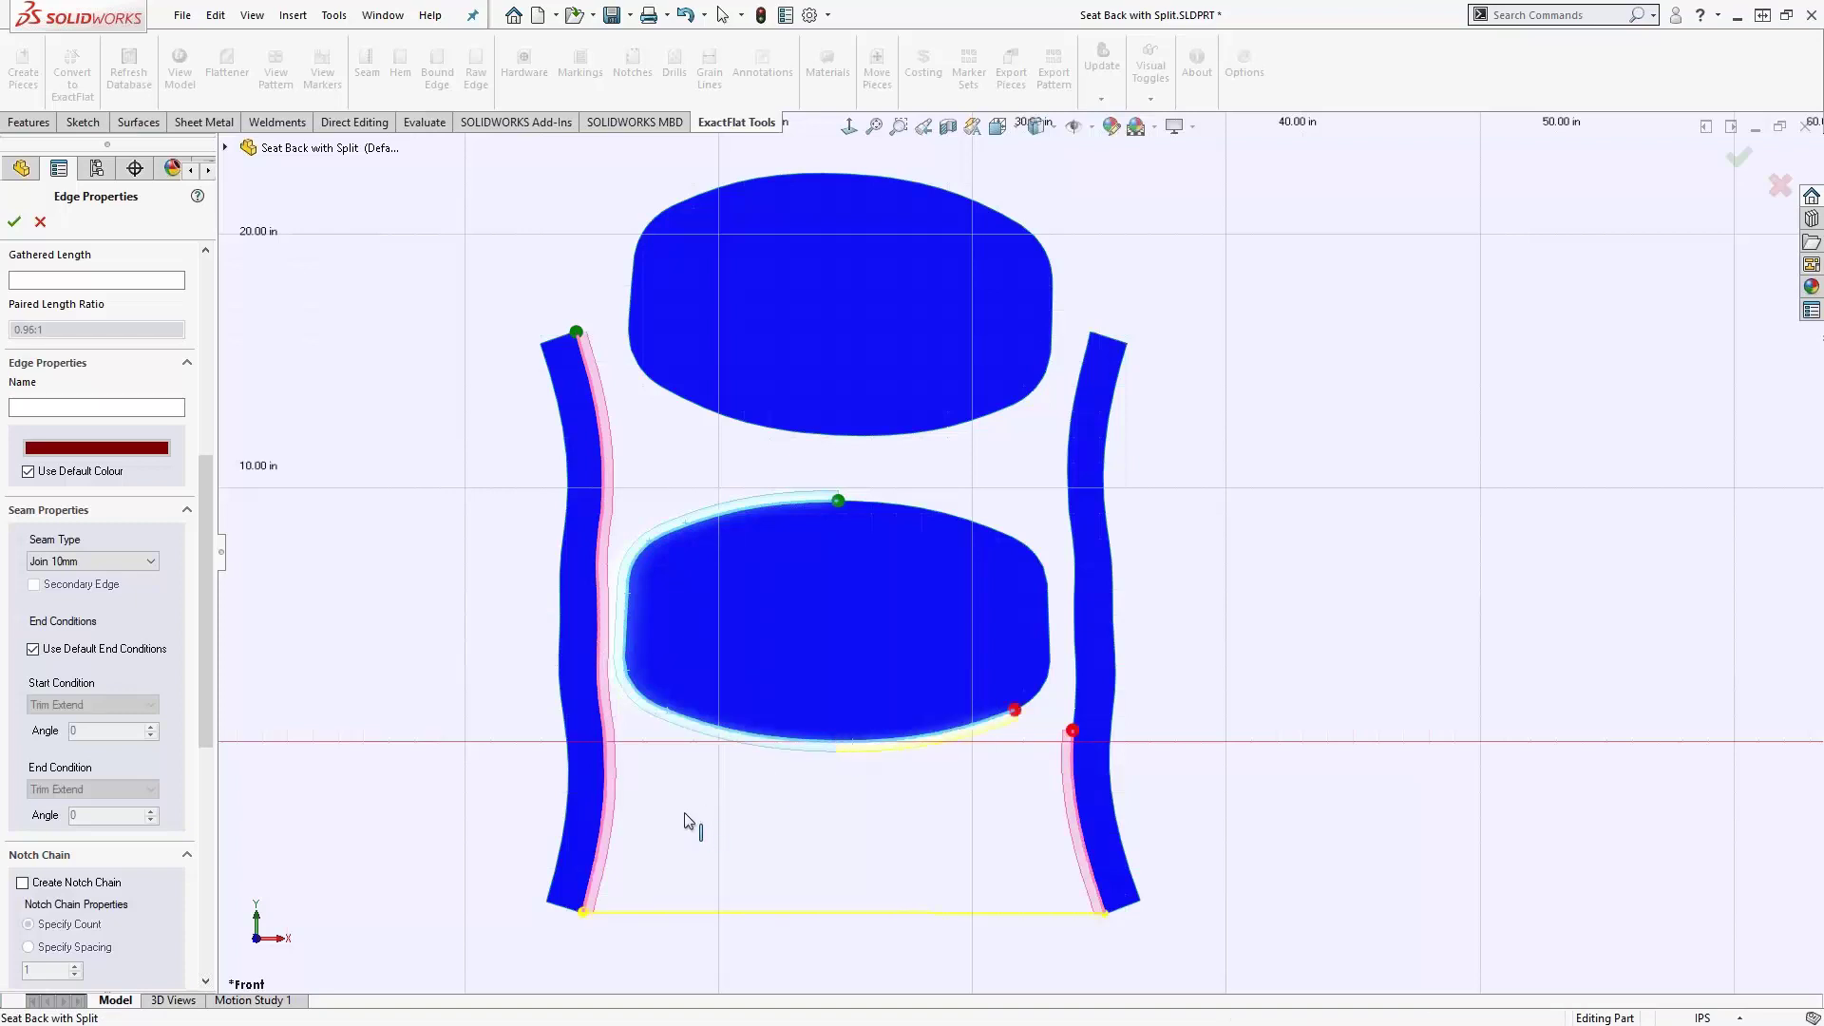
scroll(1102, 855, "down", 3)
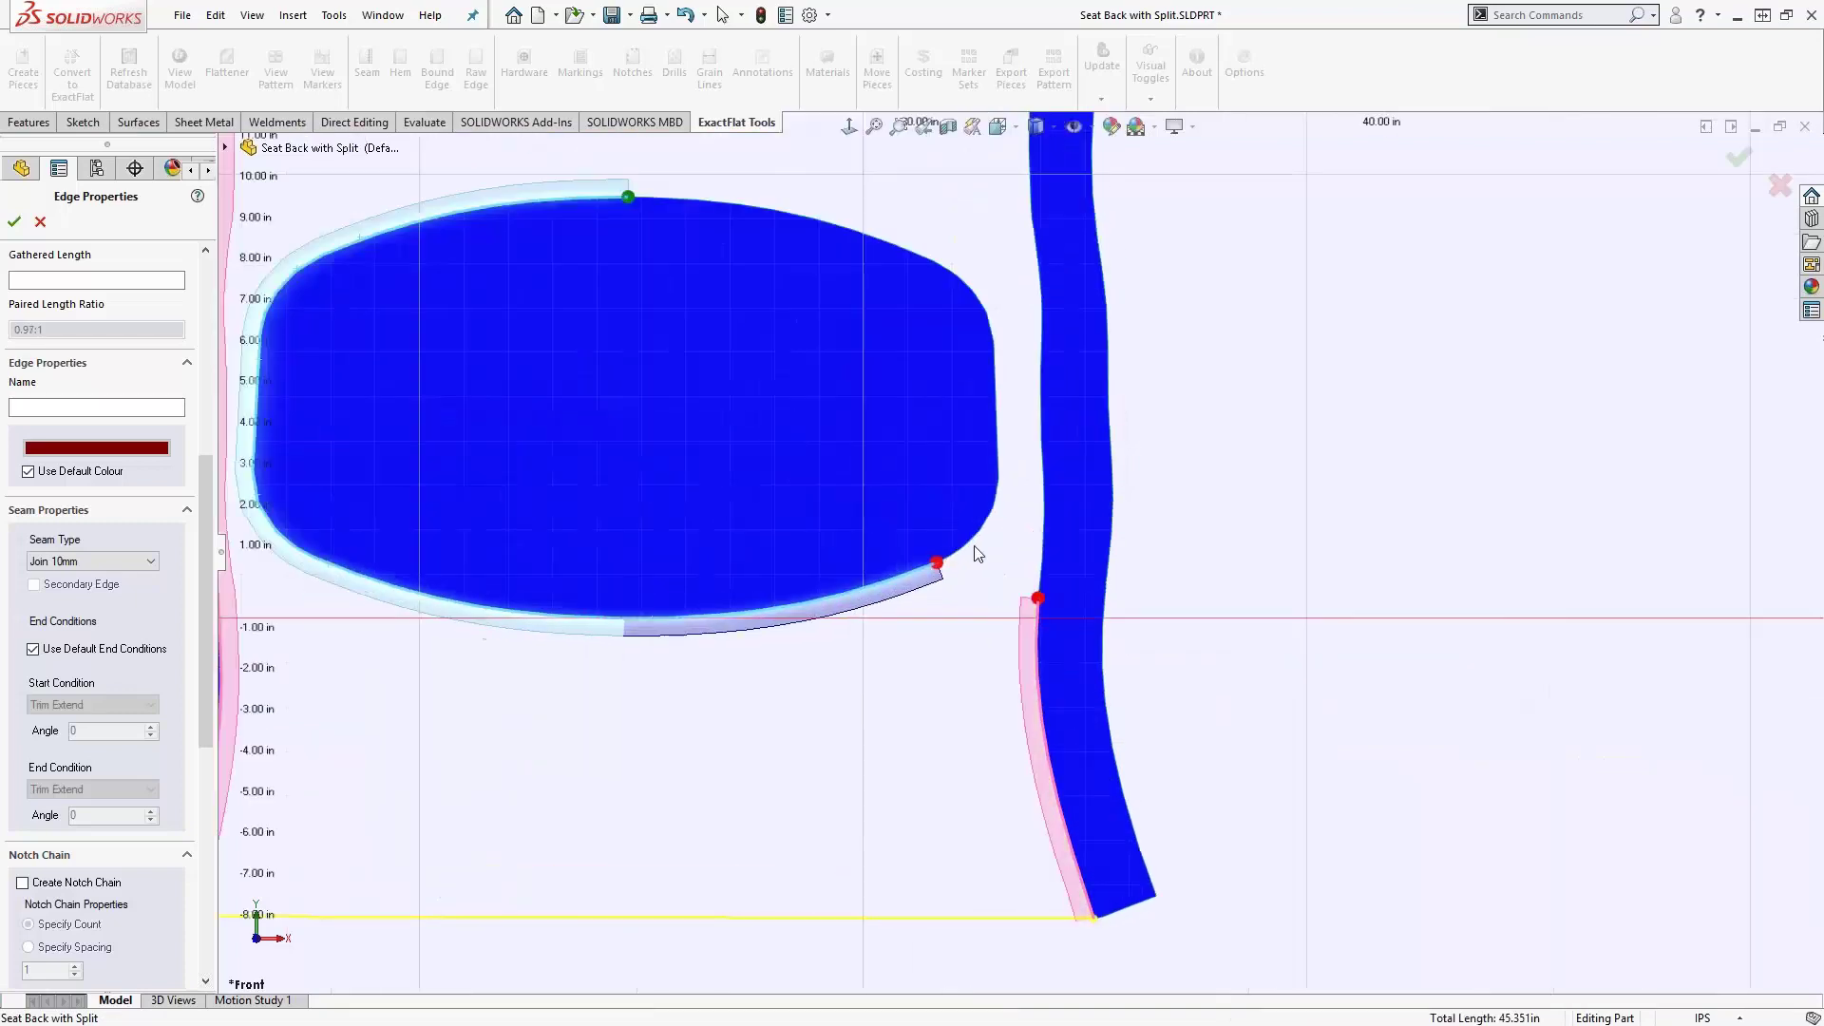
left_click_drag(1002, 451, 930, 281)
middle_click_drag(851, 259, 1080, 519, "ctrl")
left_click(1076, 513)
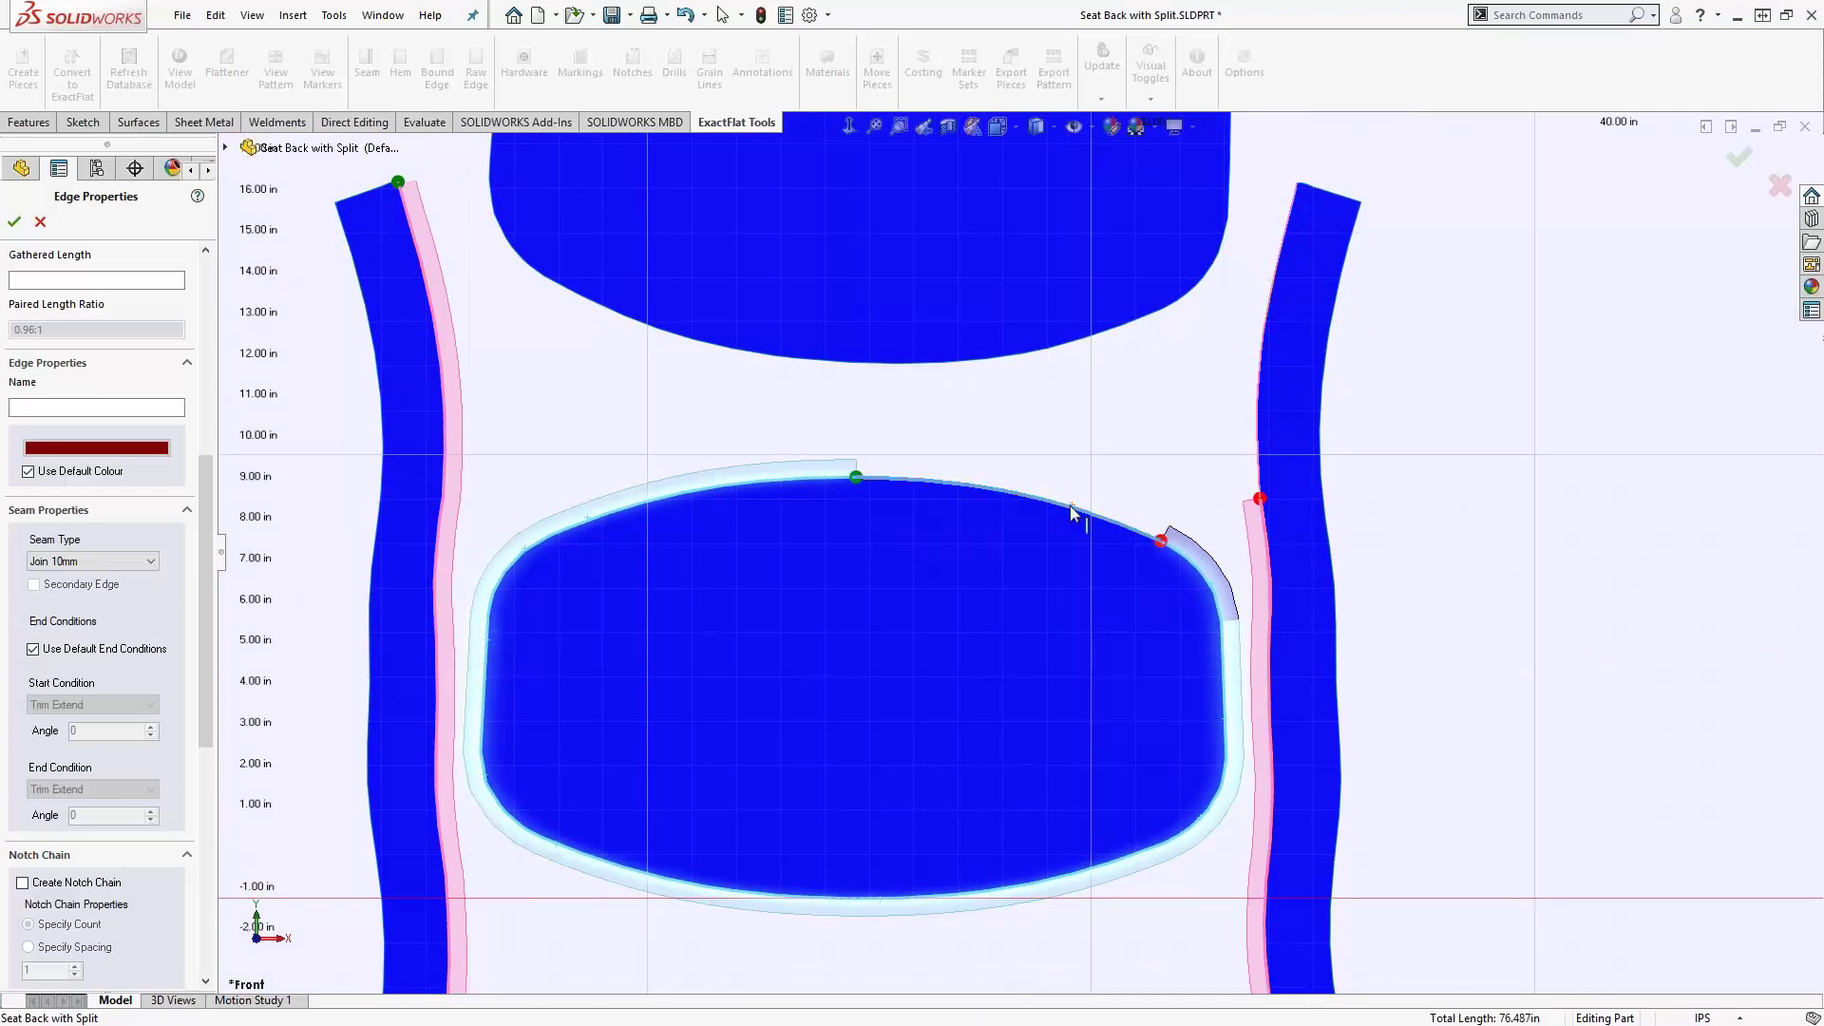
- Add all the edges around the Front piece's outline to the same seam selection, running from its bottom edge round to the lower-right corner
left_click(990, 361)
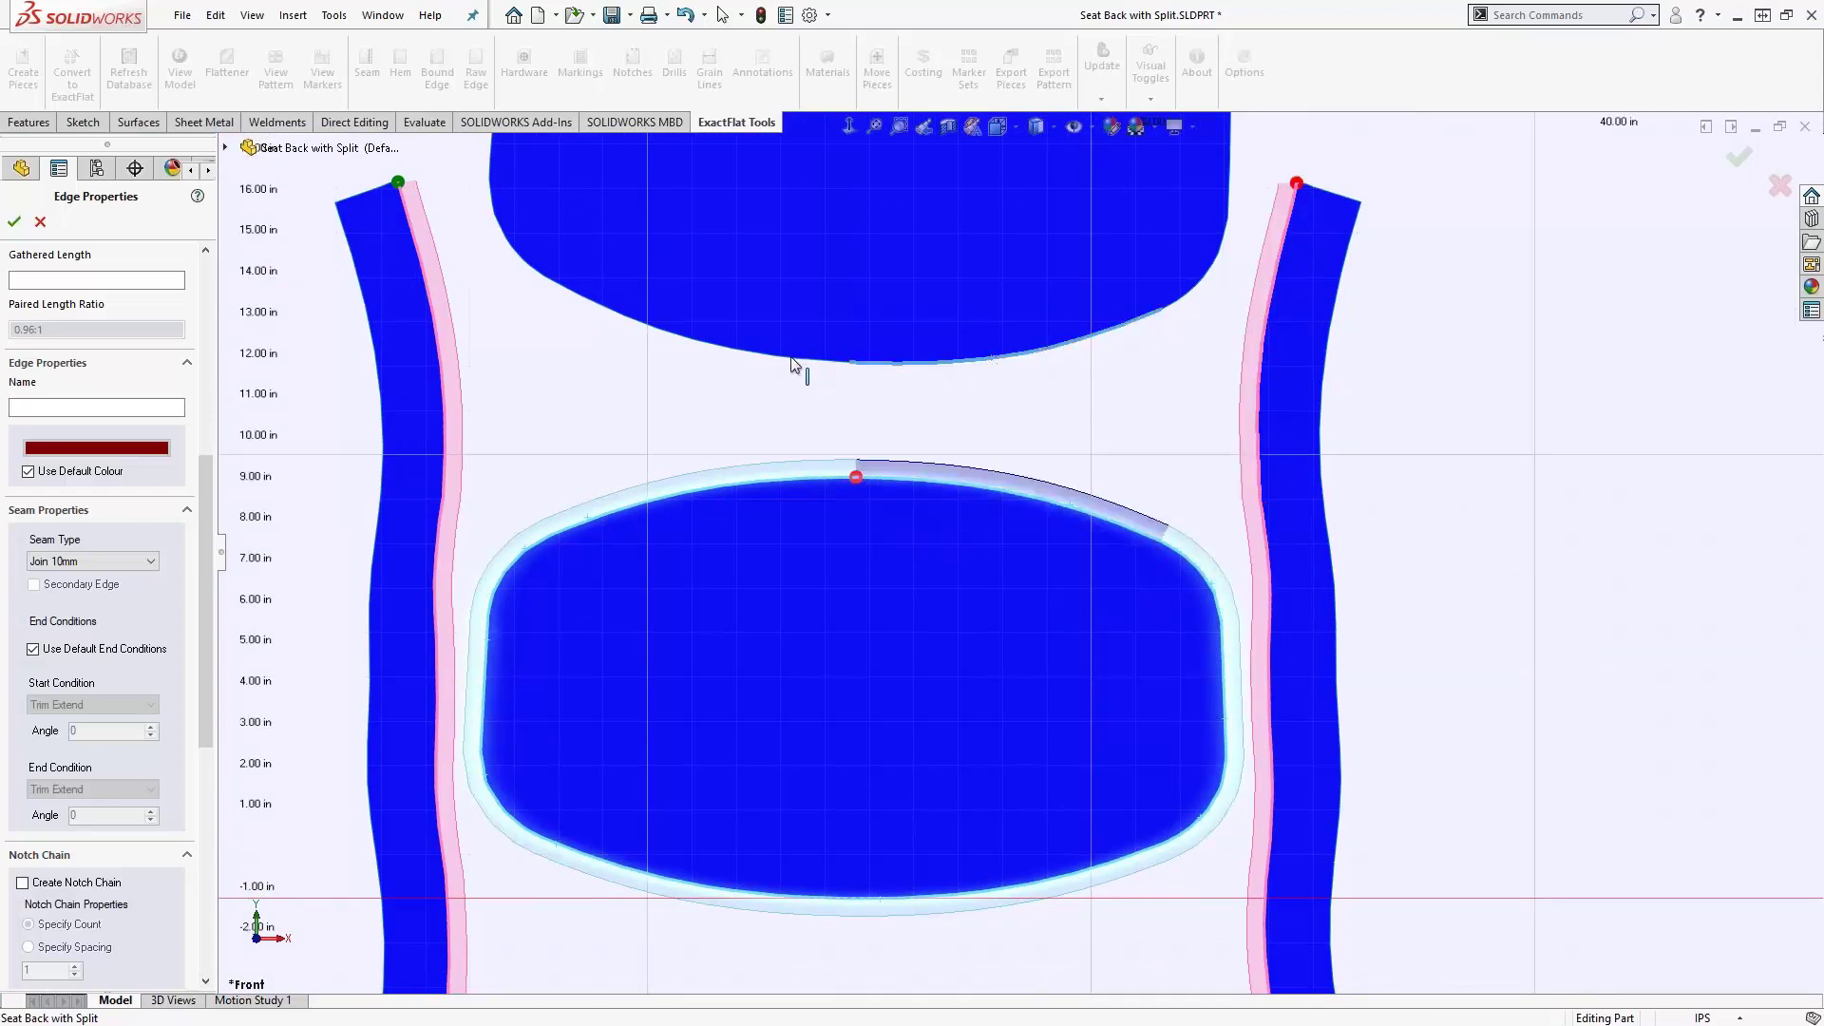
left_click(893, 368)
key("z")
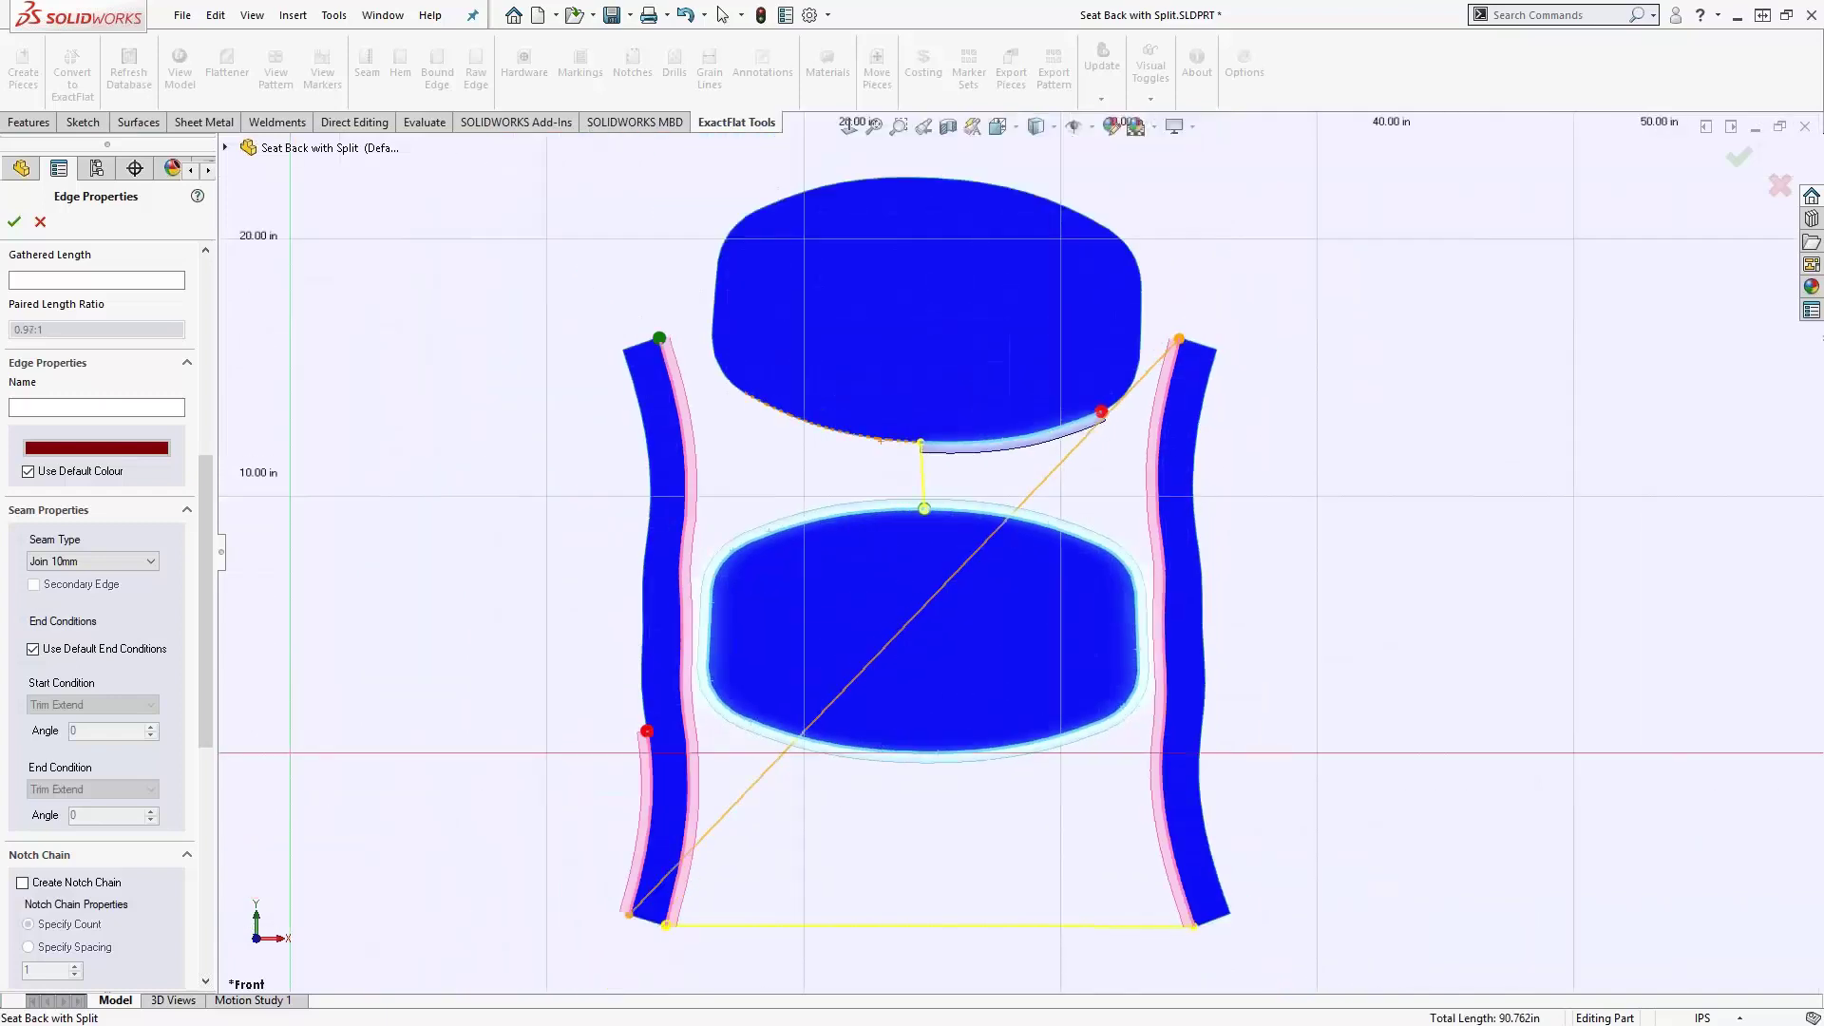
left_click(733, 385)
left_click(727, 382)
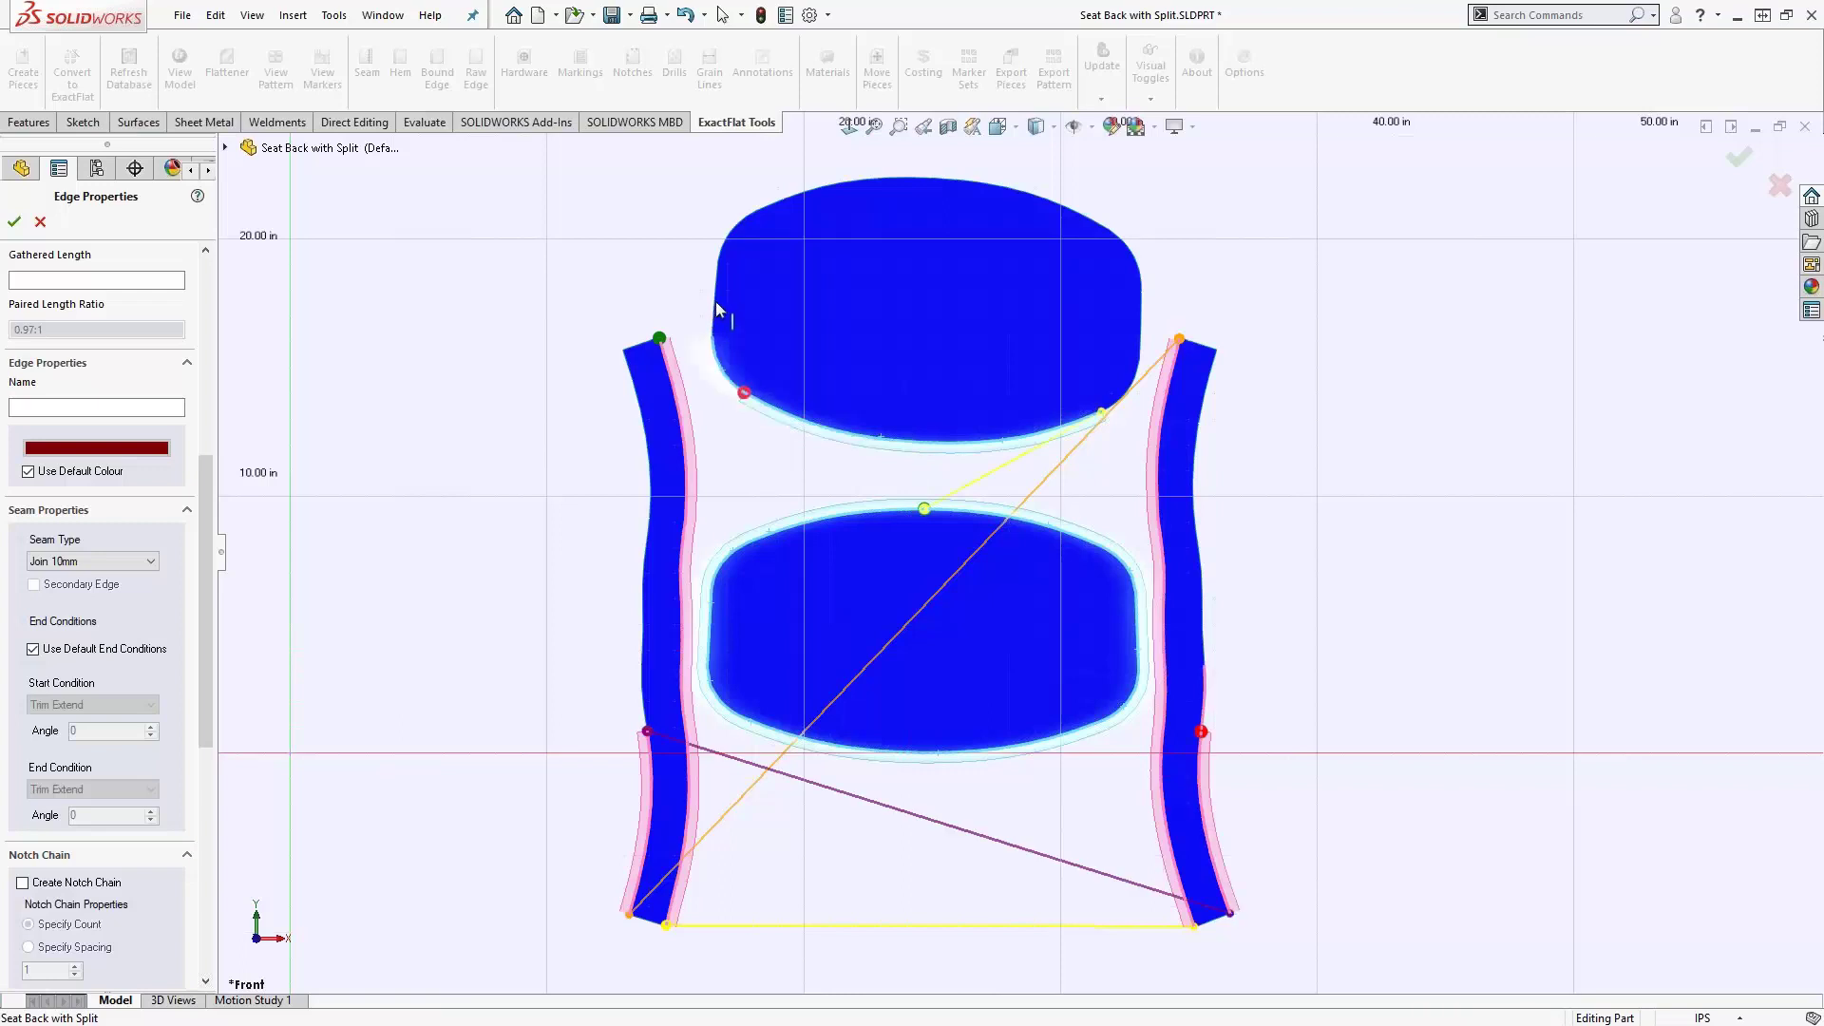
left_click(716, 306)
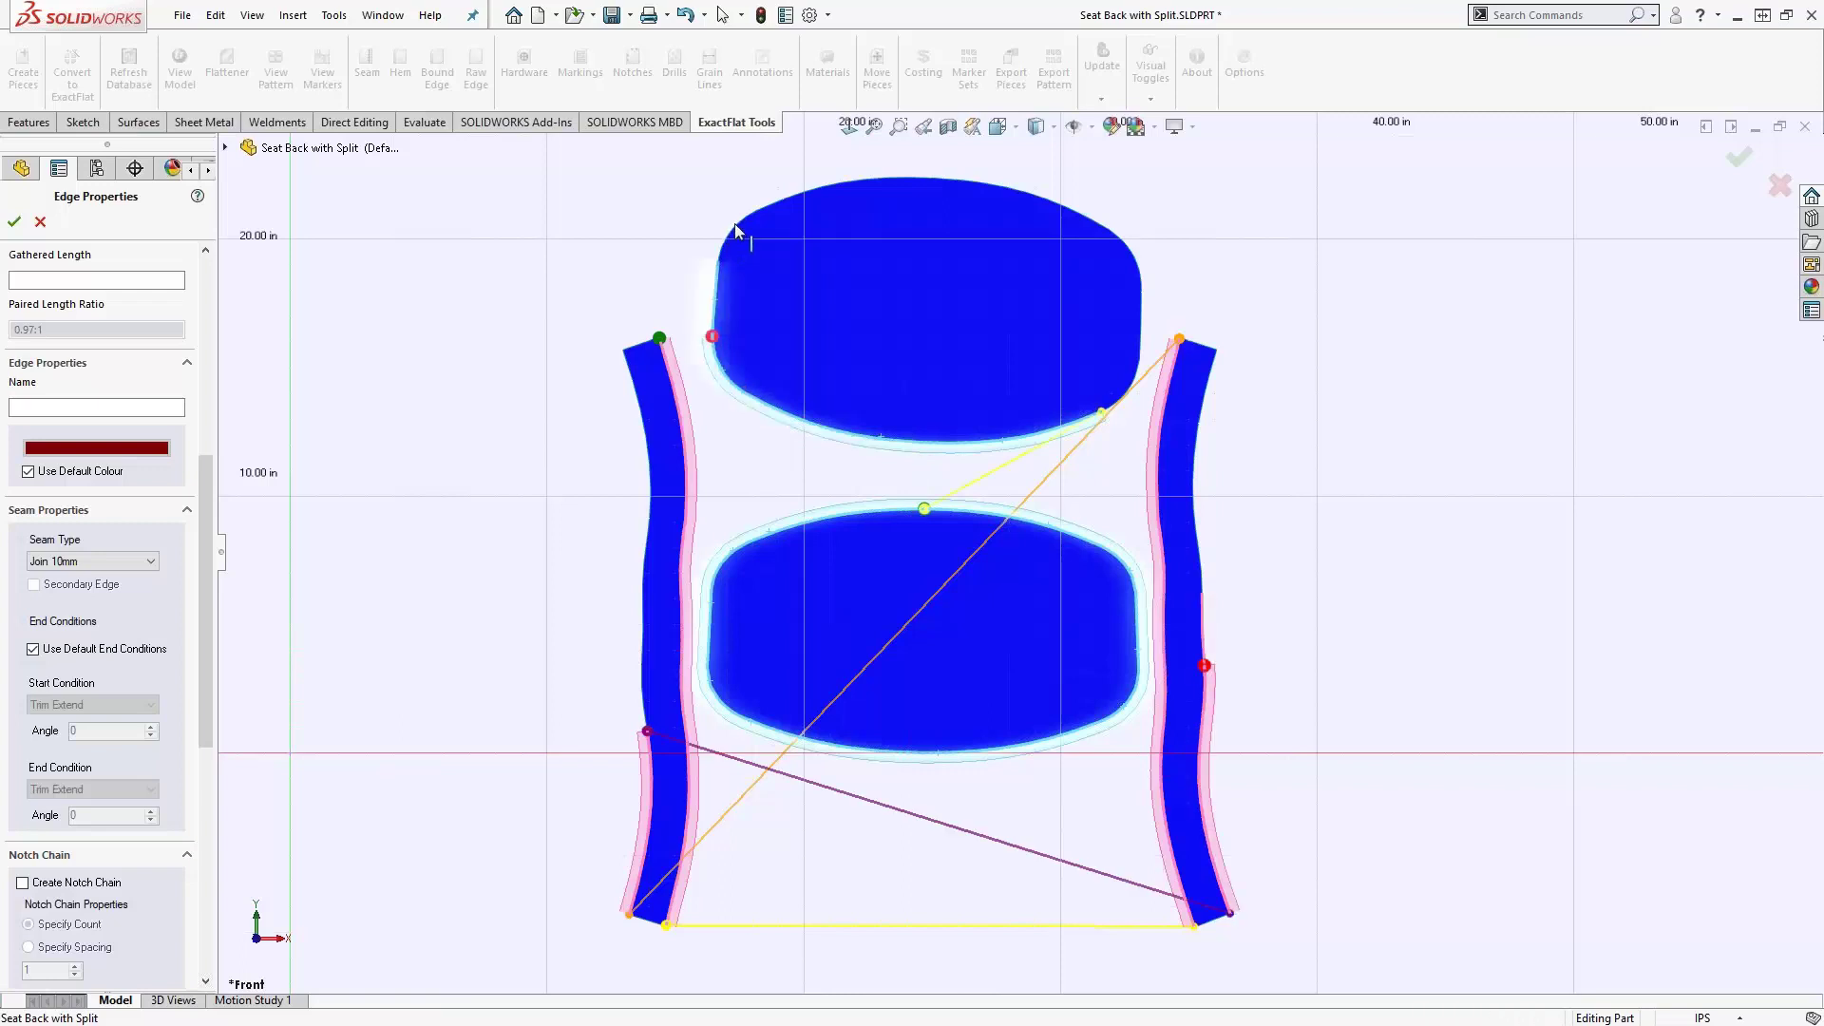
left_click(719, 260)
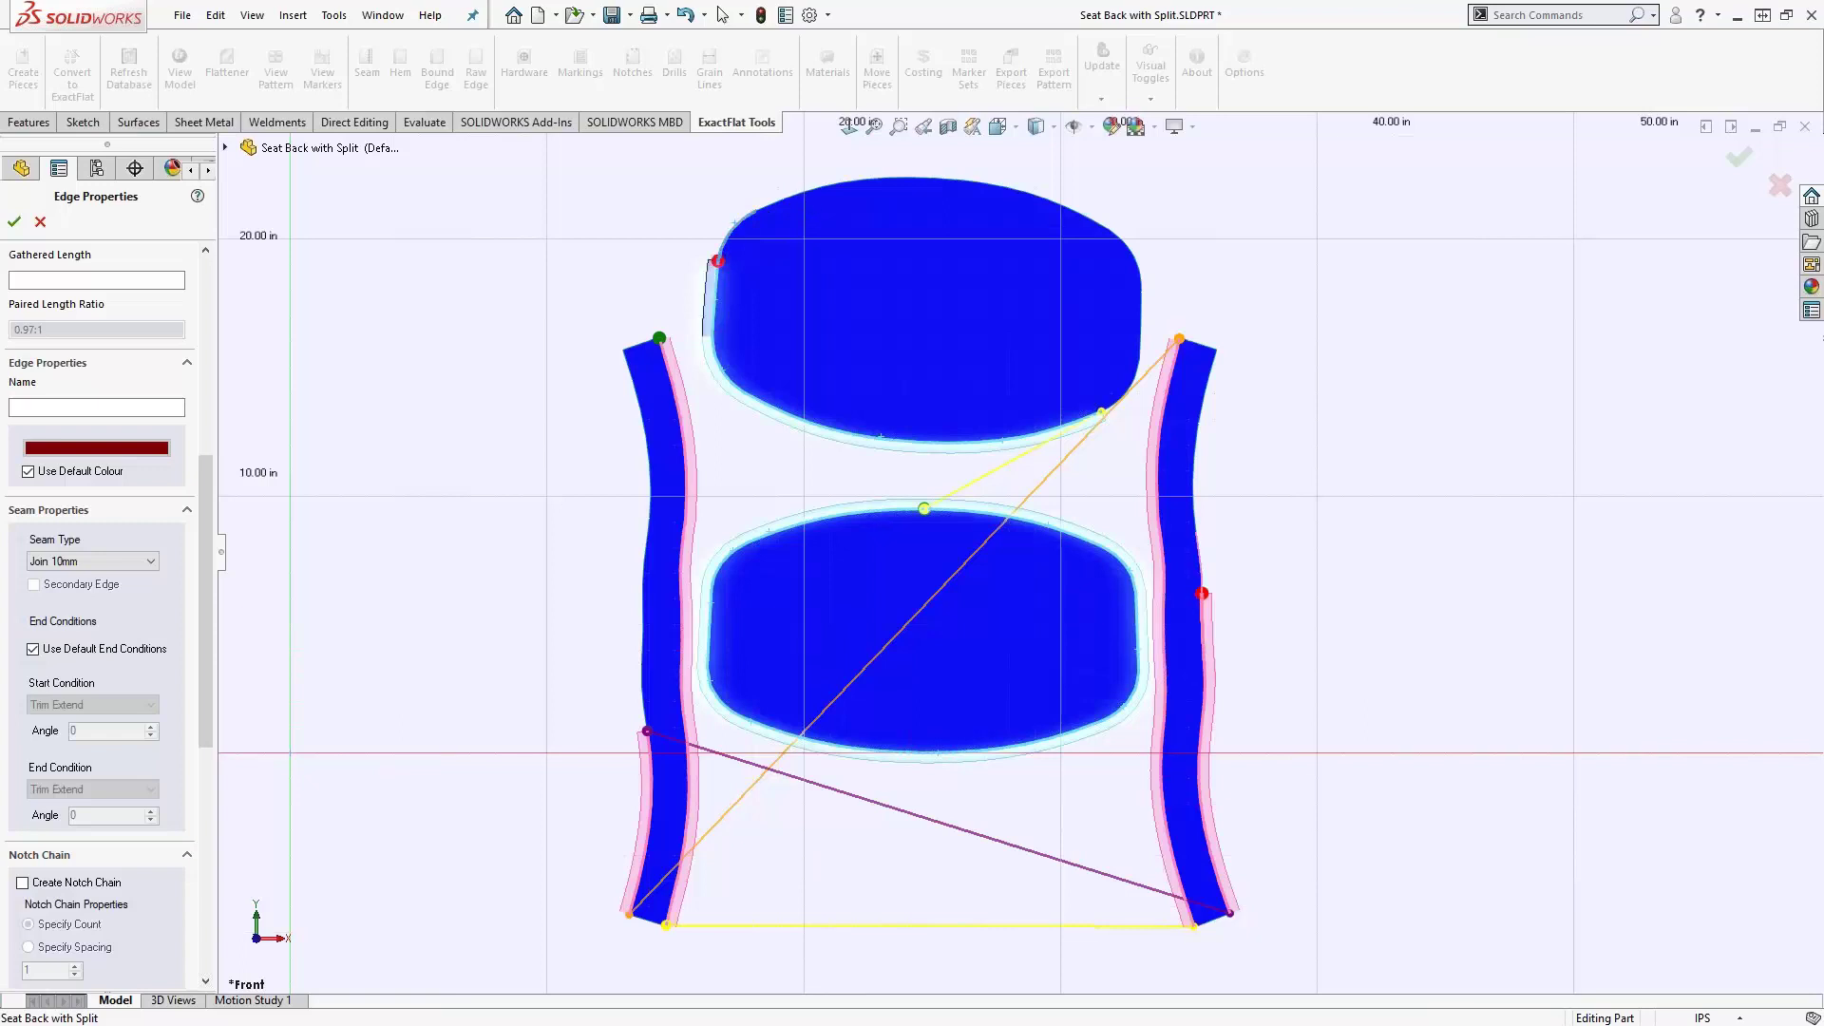
left_click(900, 178)
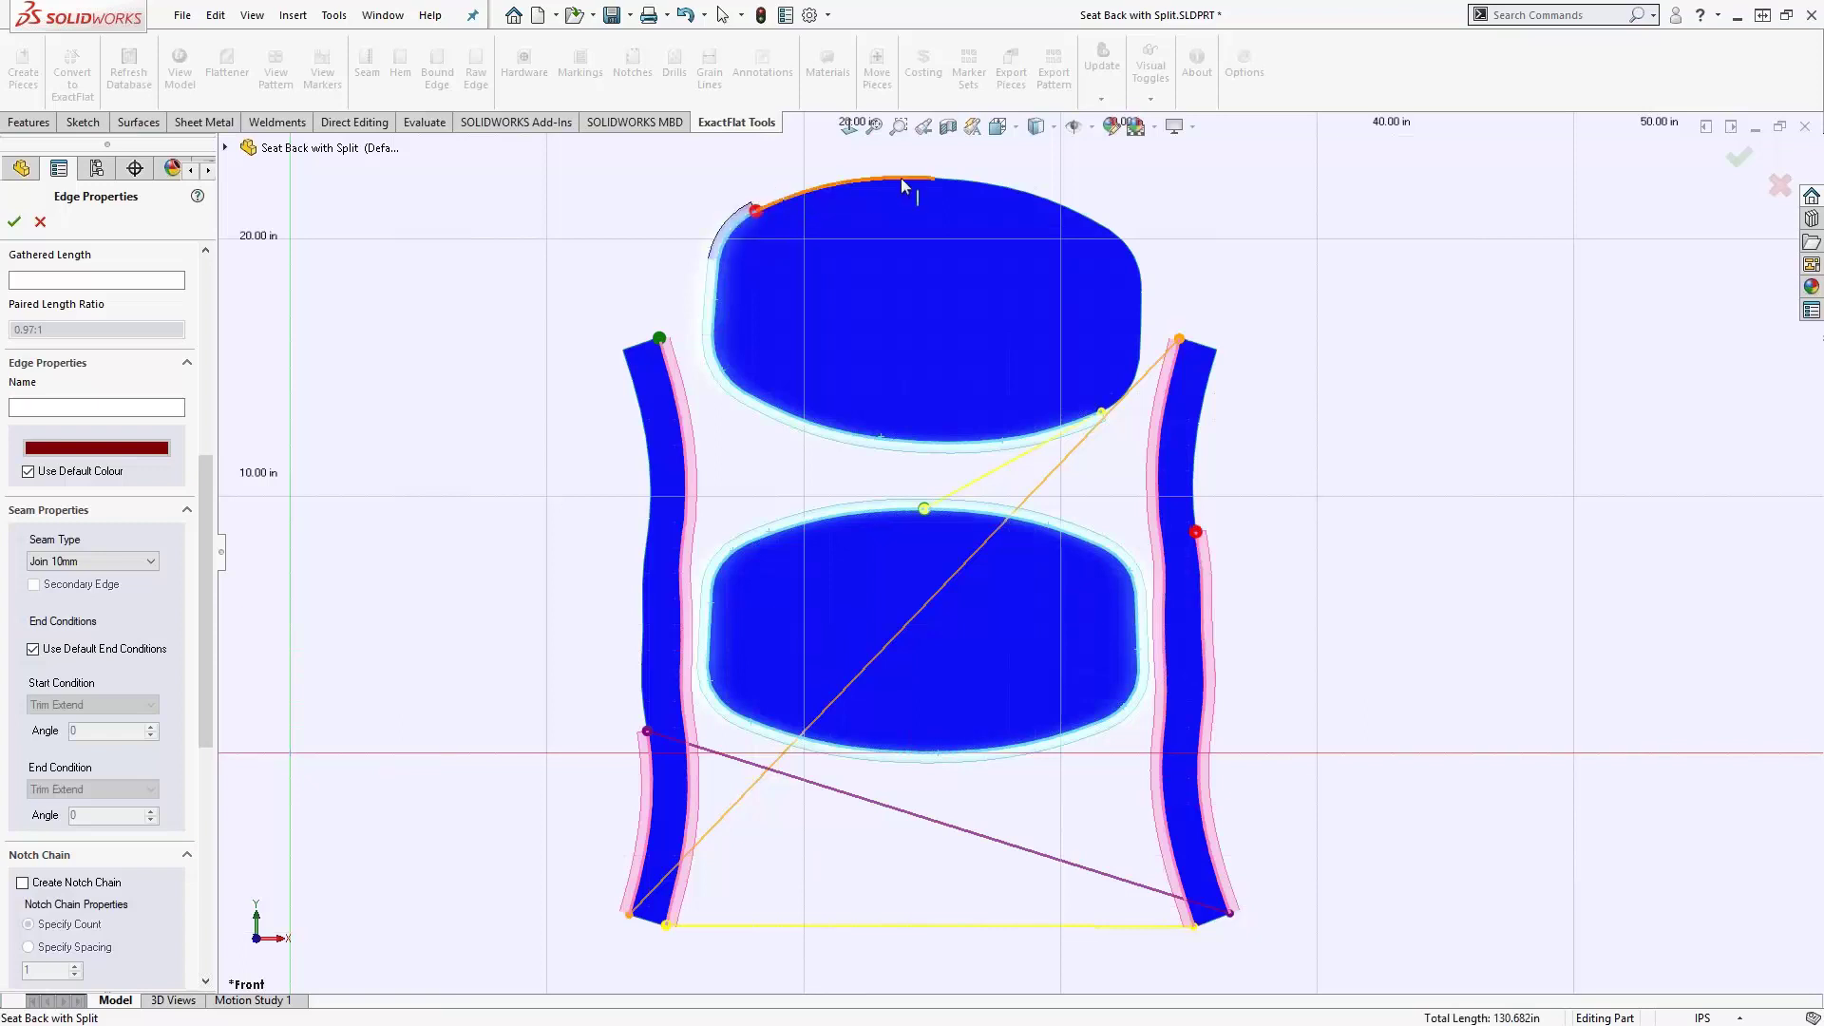
left_click(1010, 190)
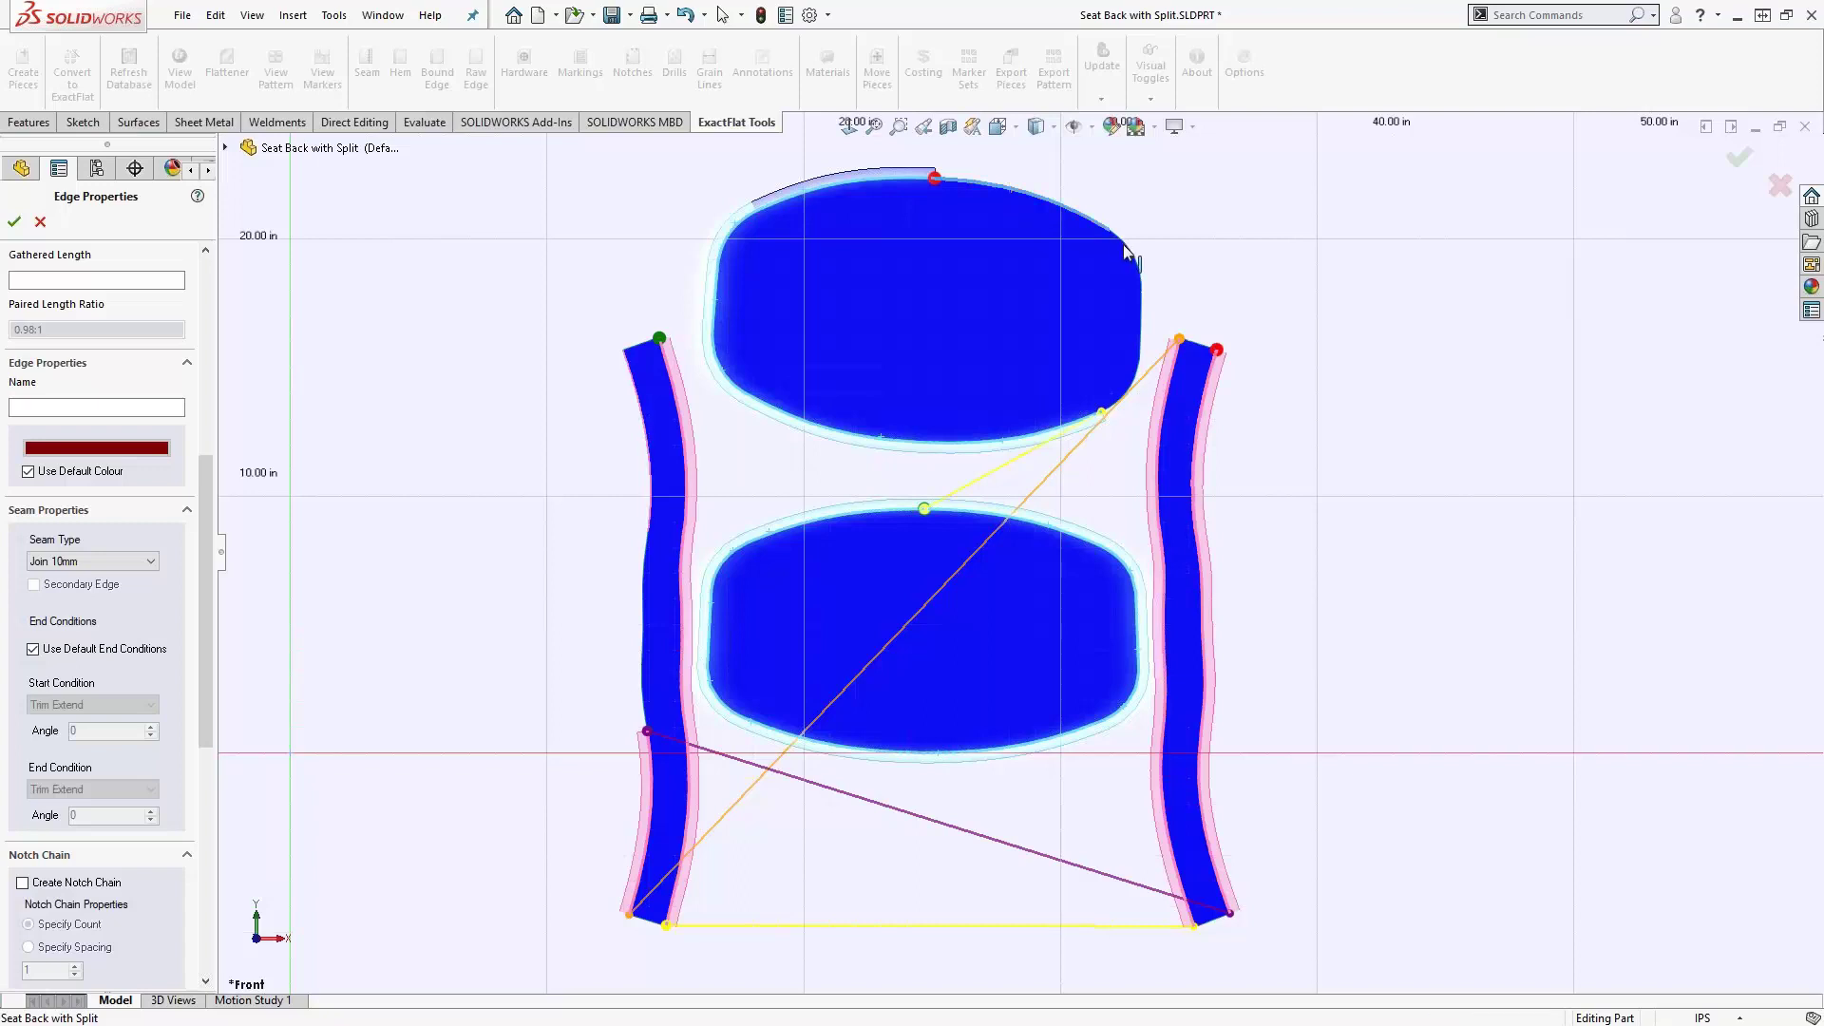
left_click(1142, 310)
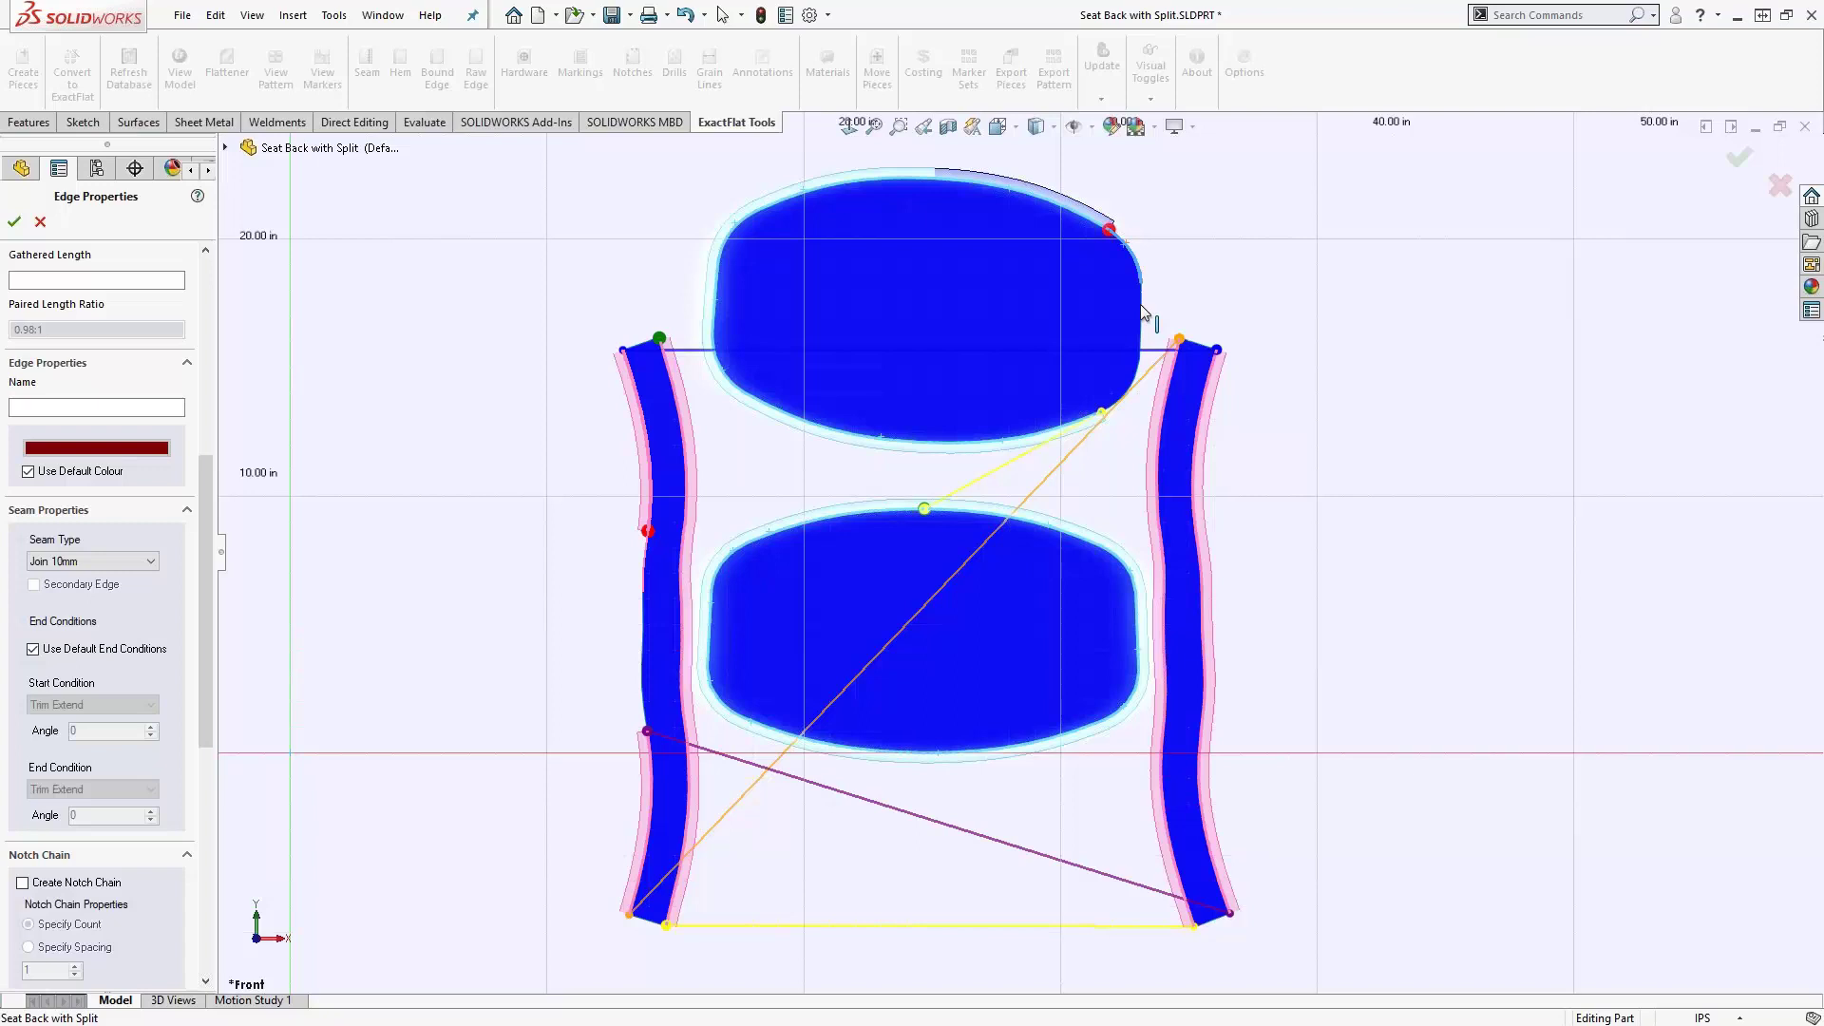
left_click(1141, 323)
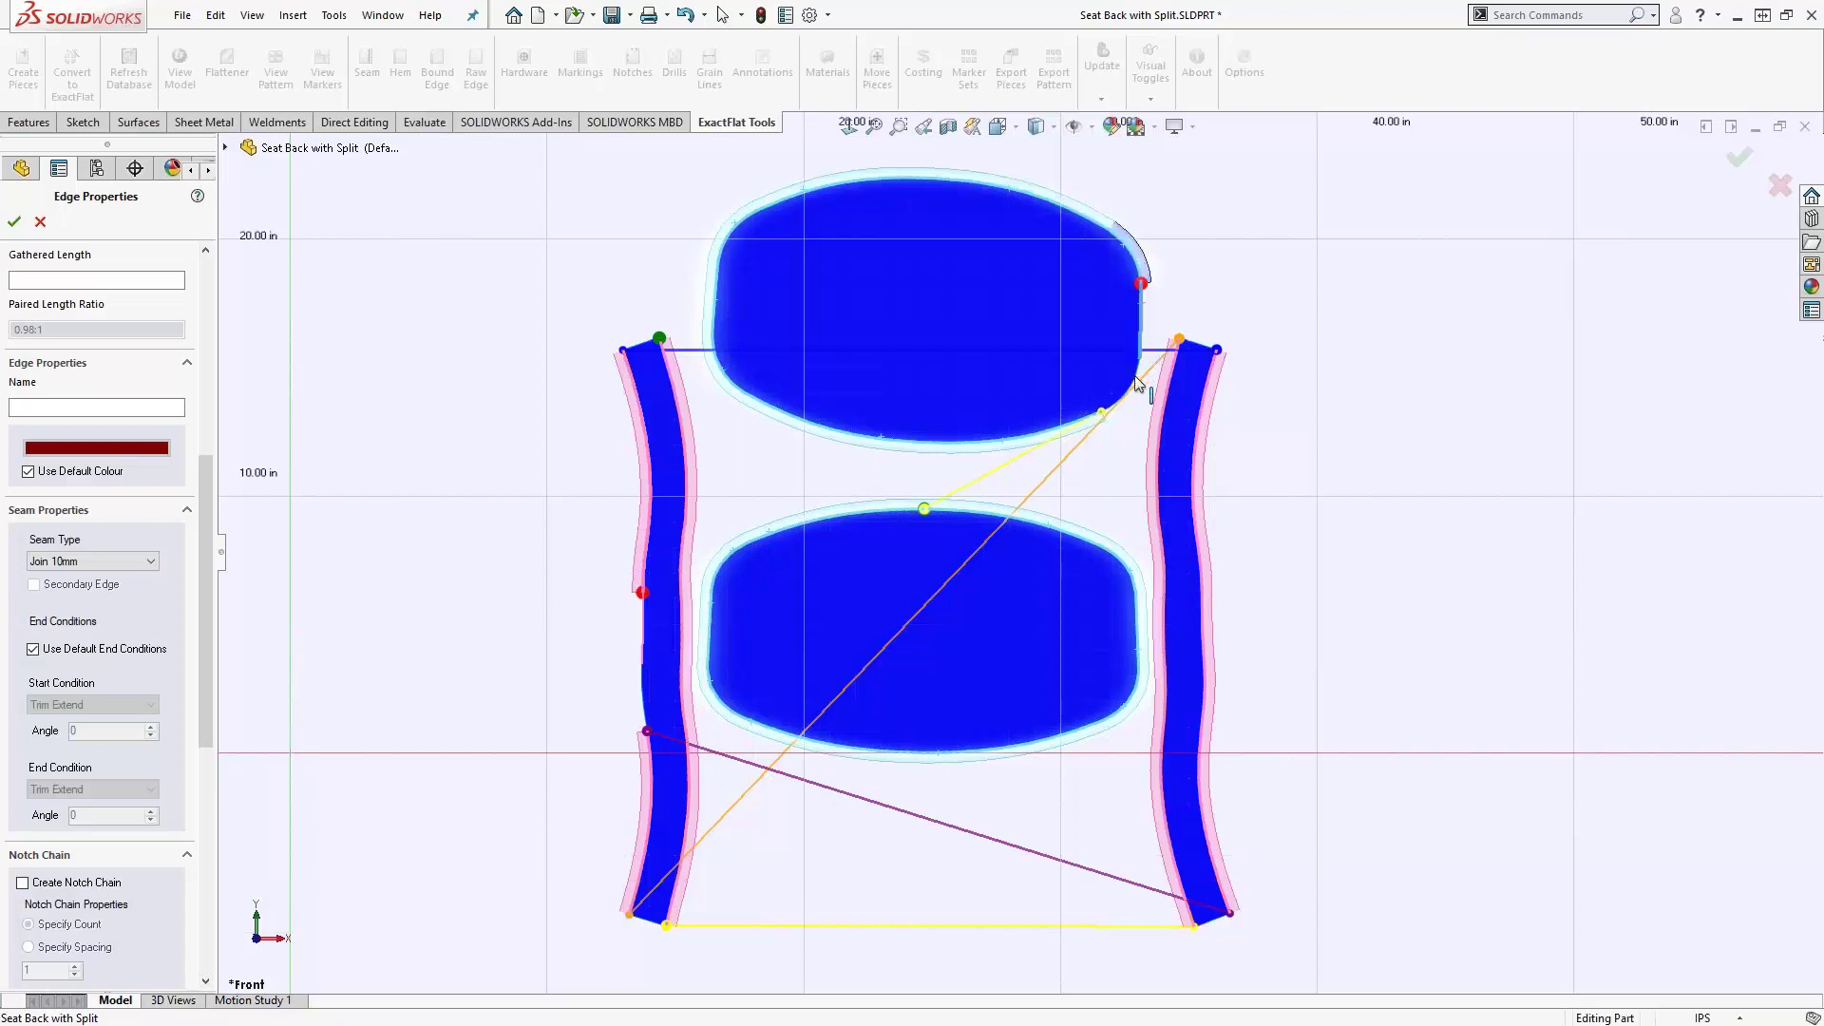
left_click(1136, 382)
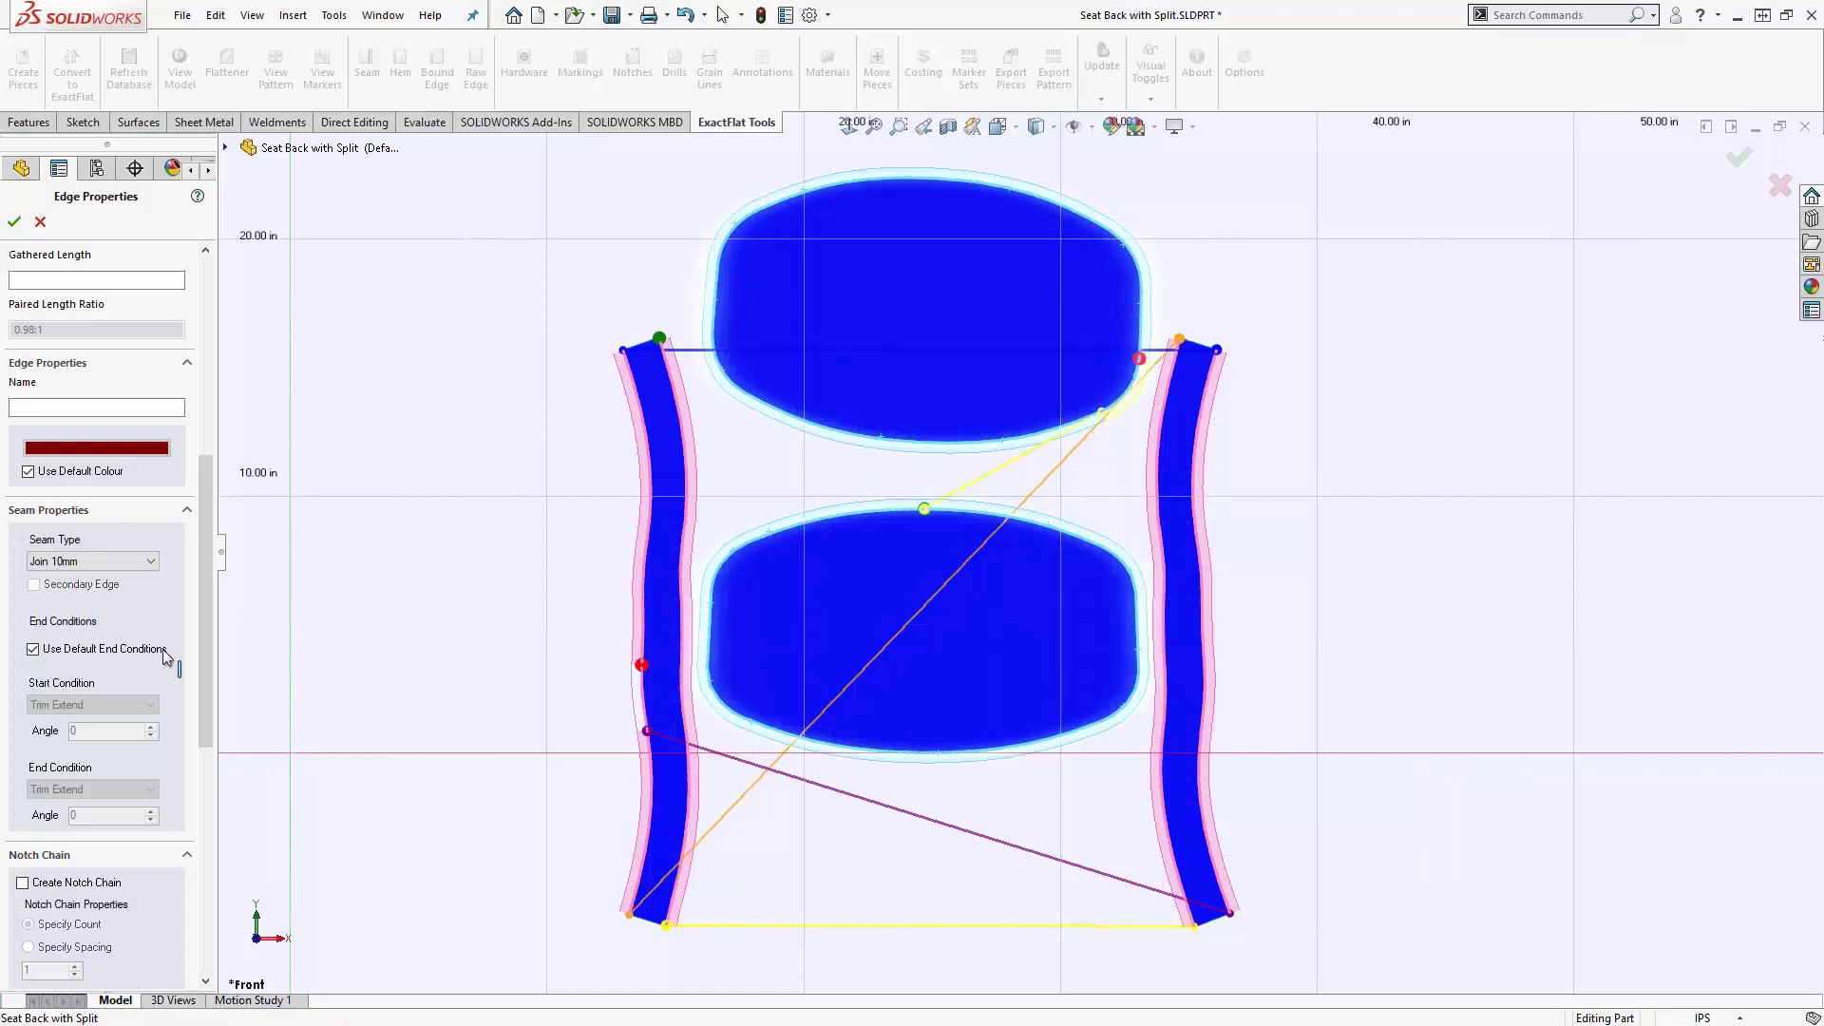
- Create a mirrored chain of V 1/4 Inch notches spaced 3.94 in along the selected seam edges and apply the edge properties
scroll(207, 612, "down", 5)
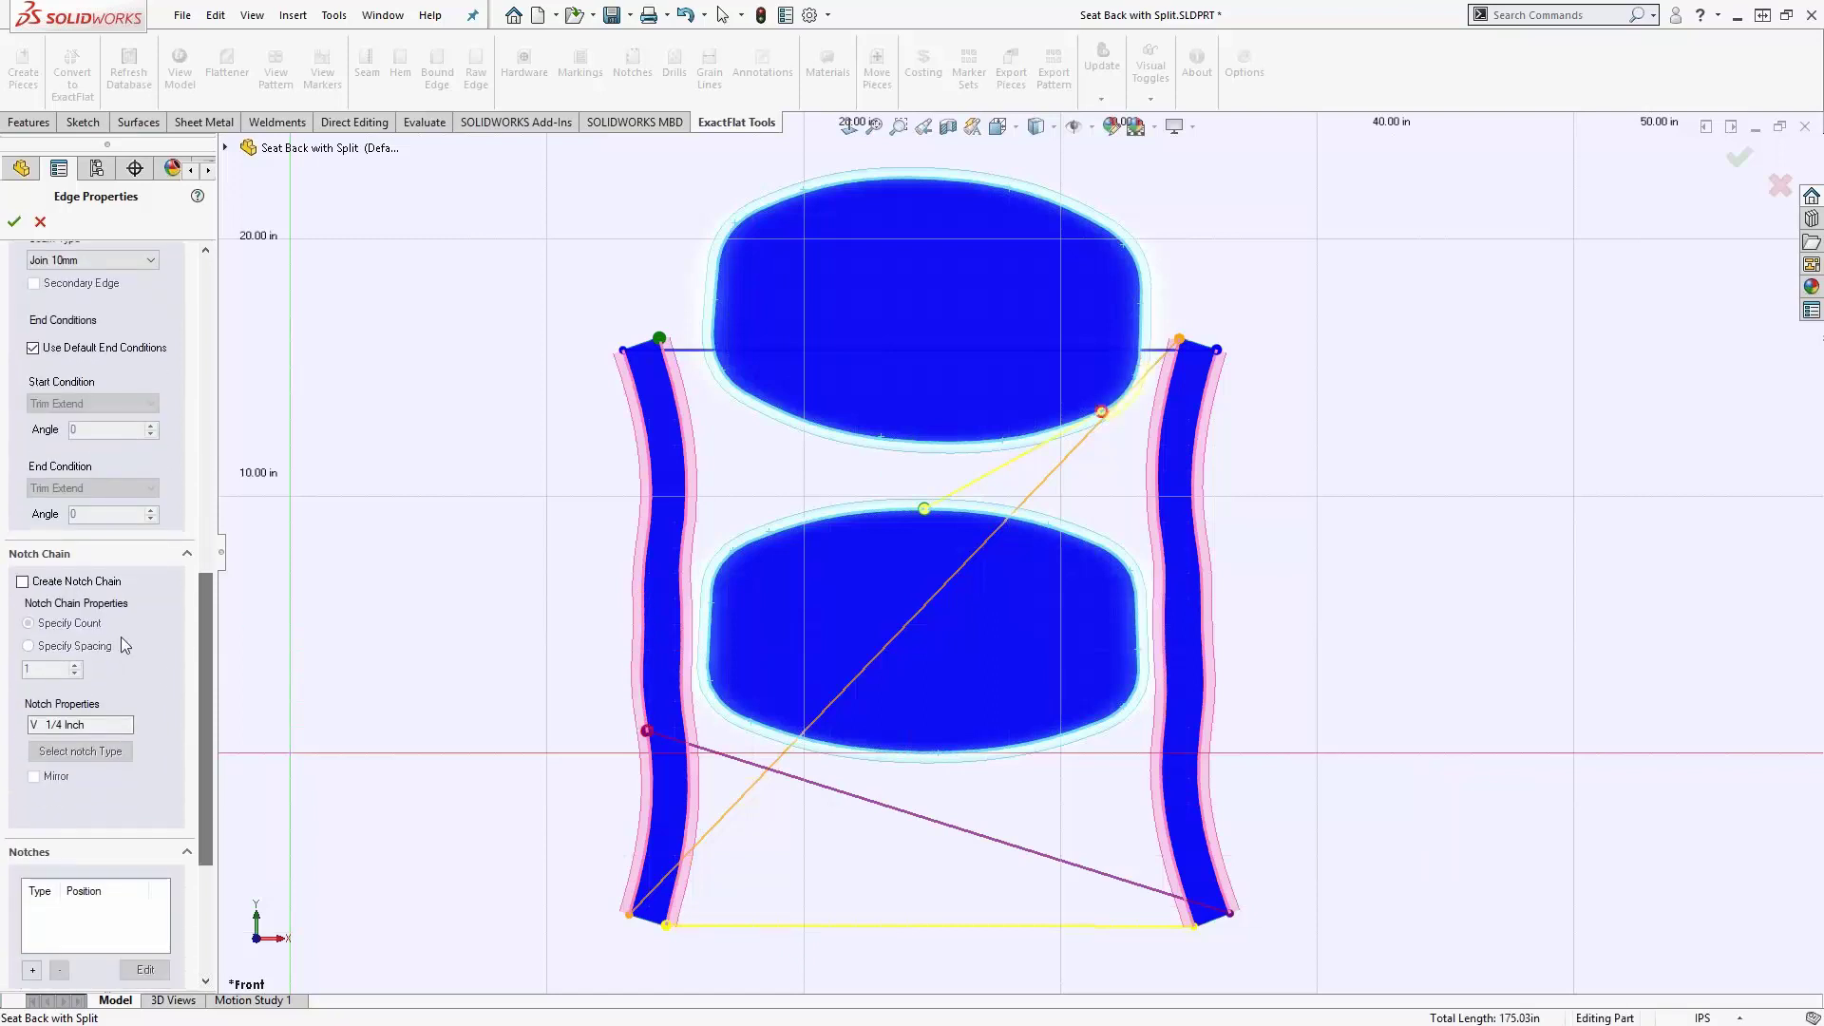
left_click(23, 582)
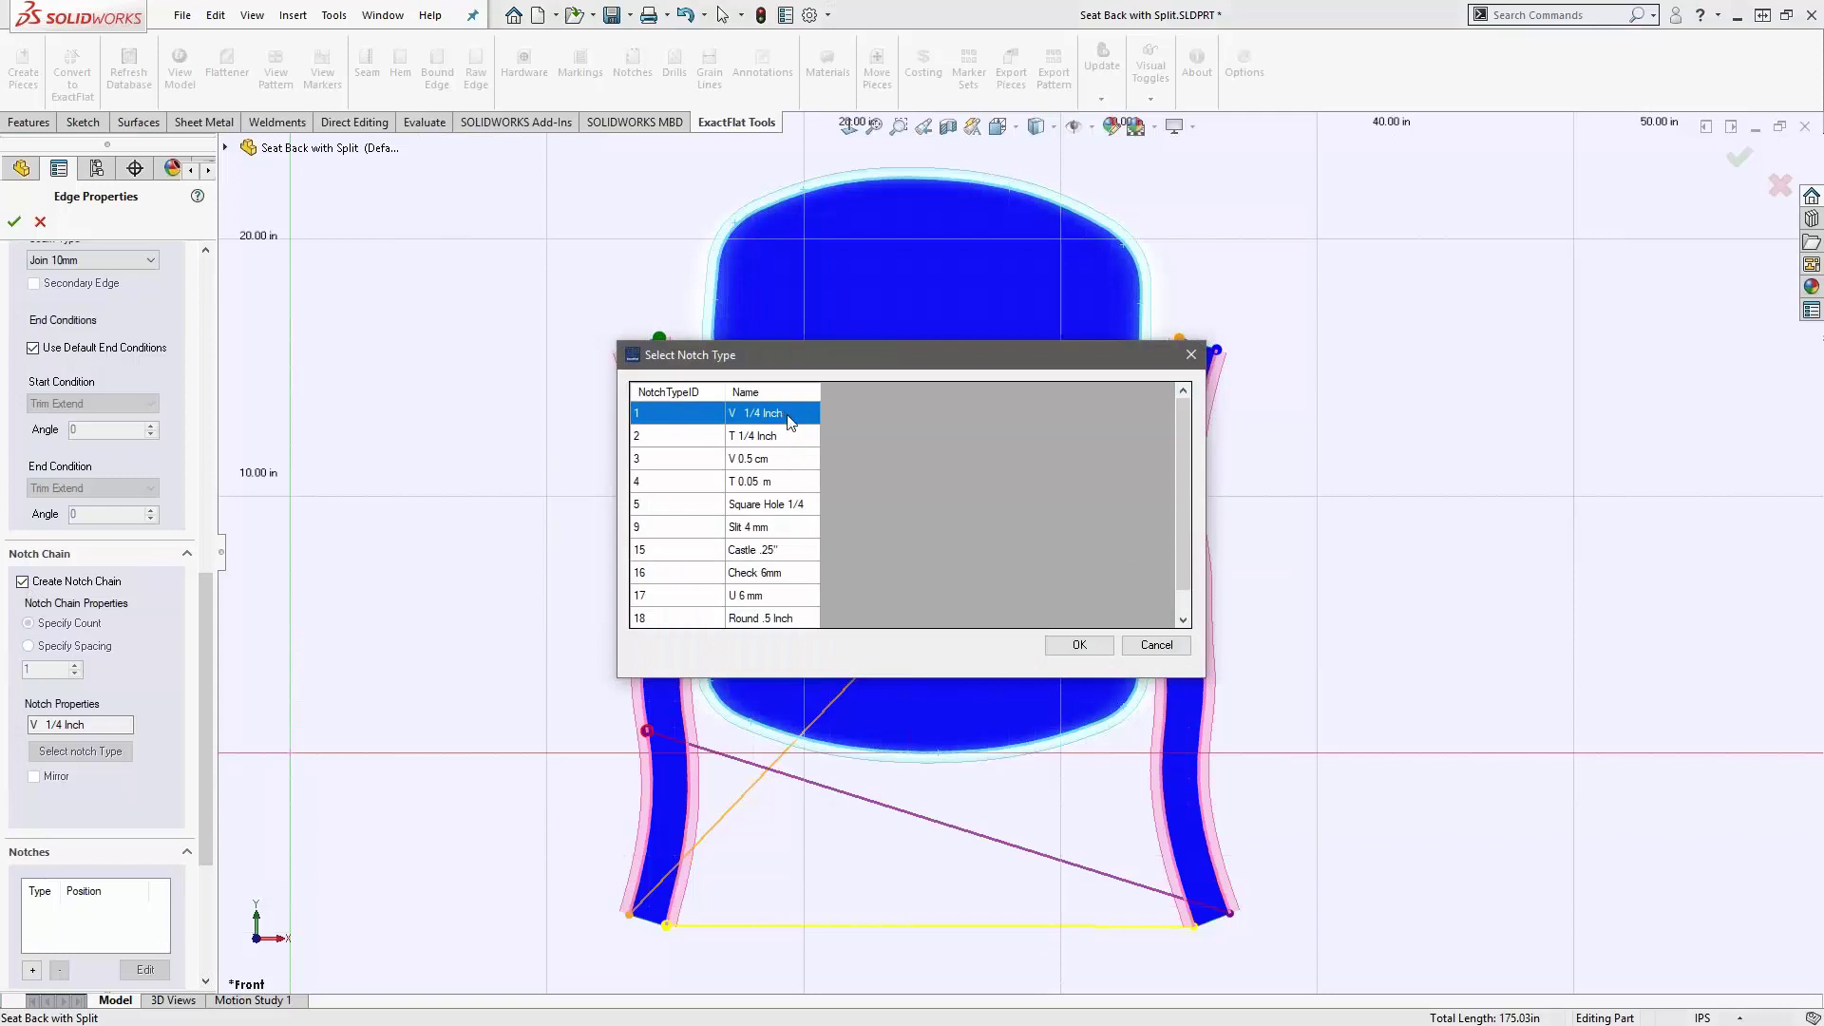
left_click(1084, 646)
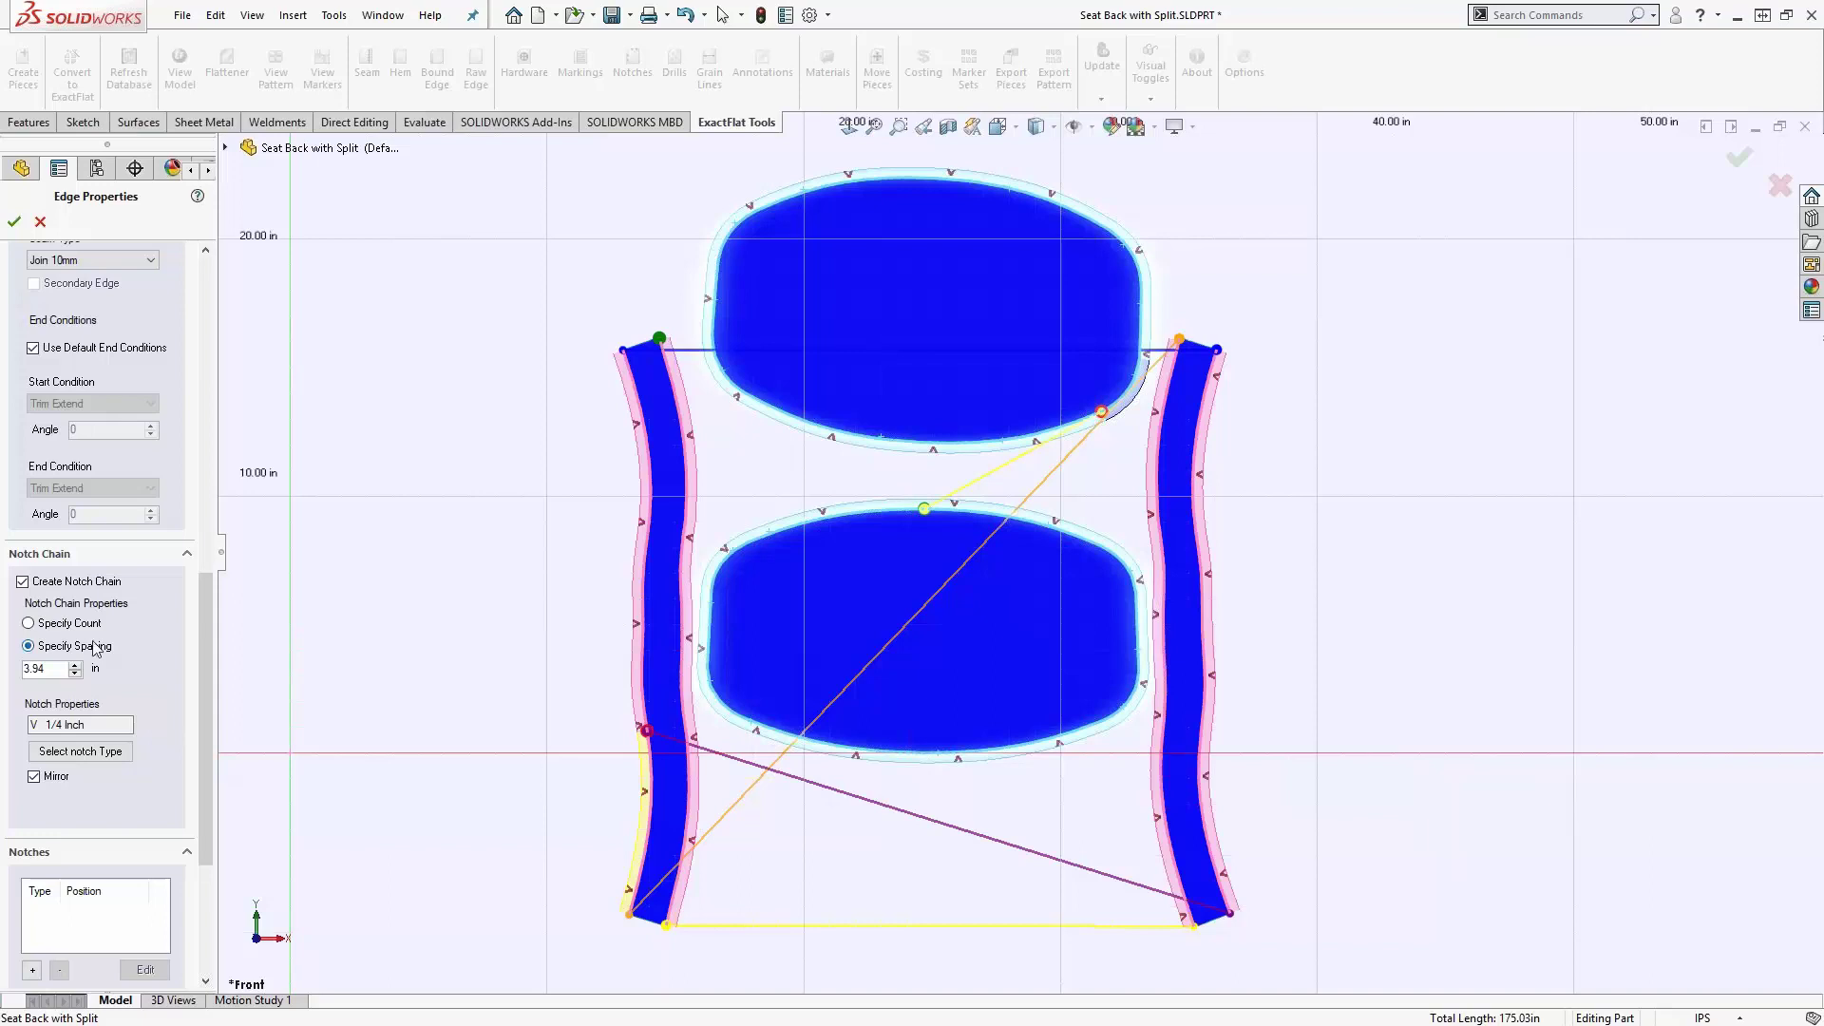
left_click_drag(204, 612, 197, 270)
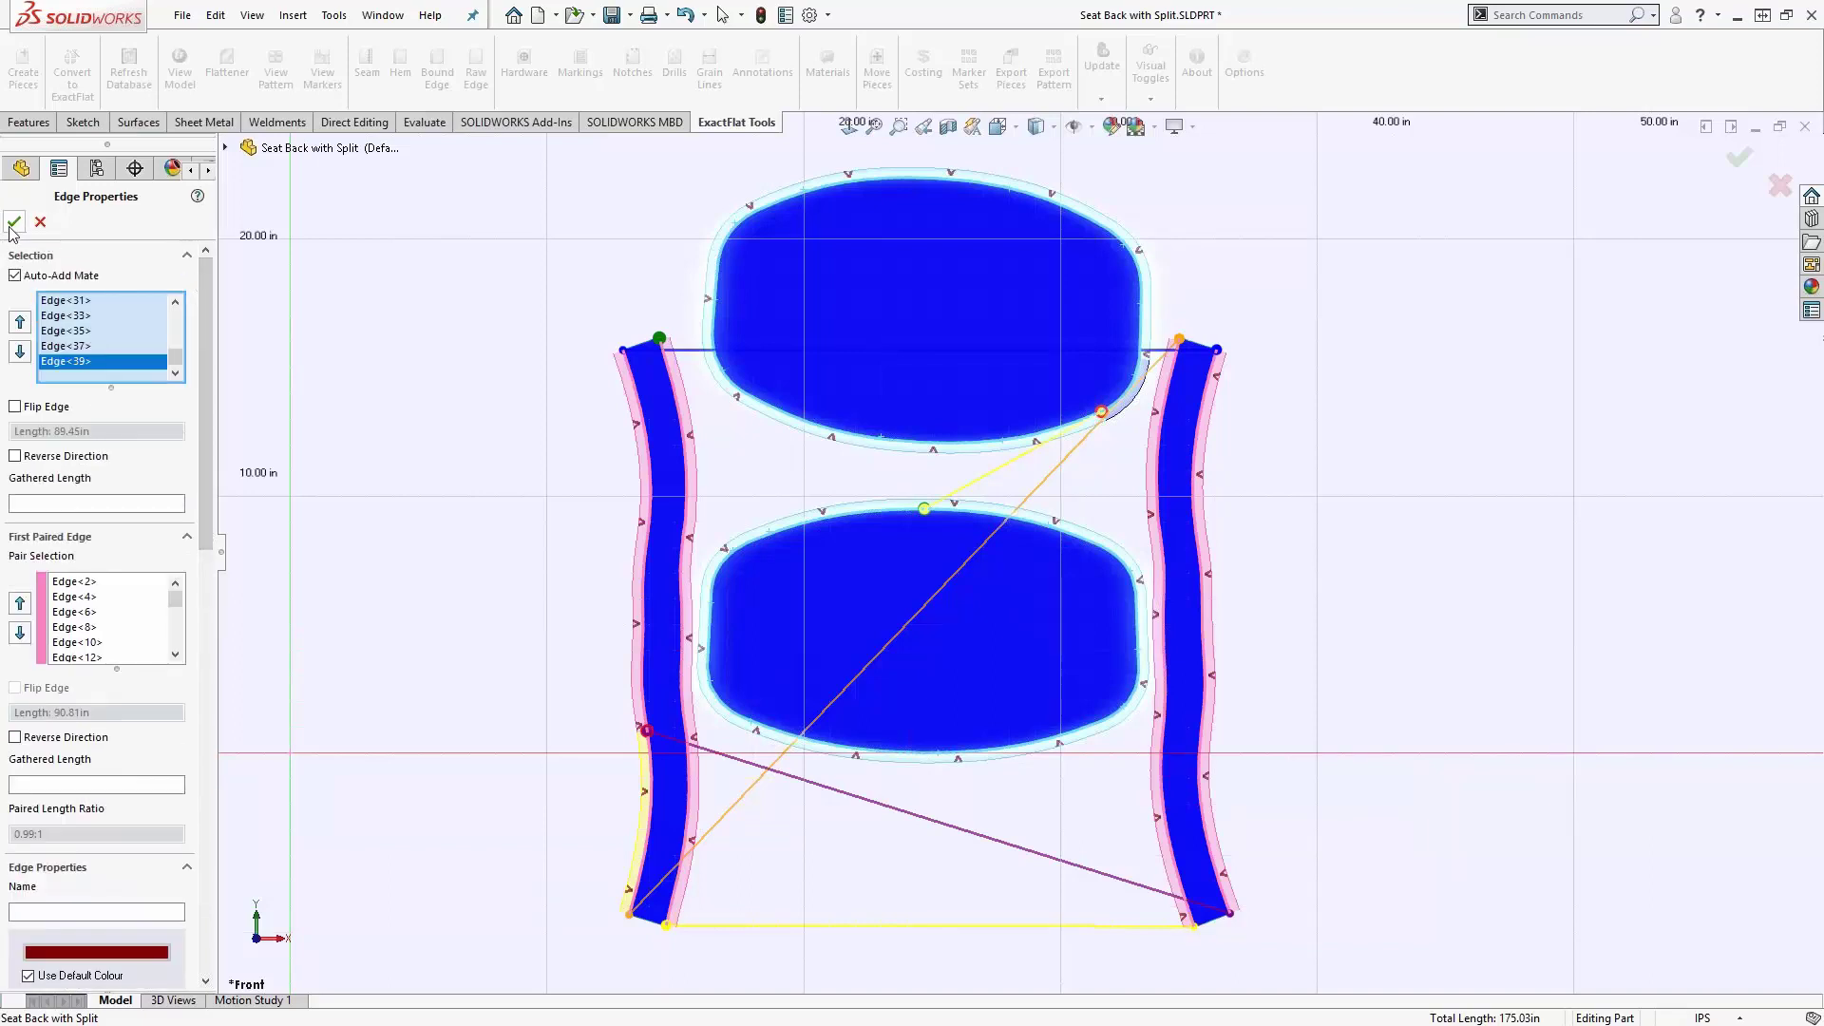
left_click(15, 221)
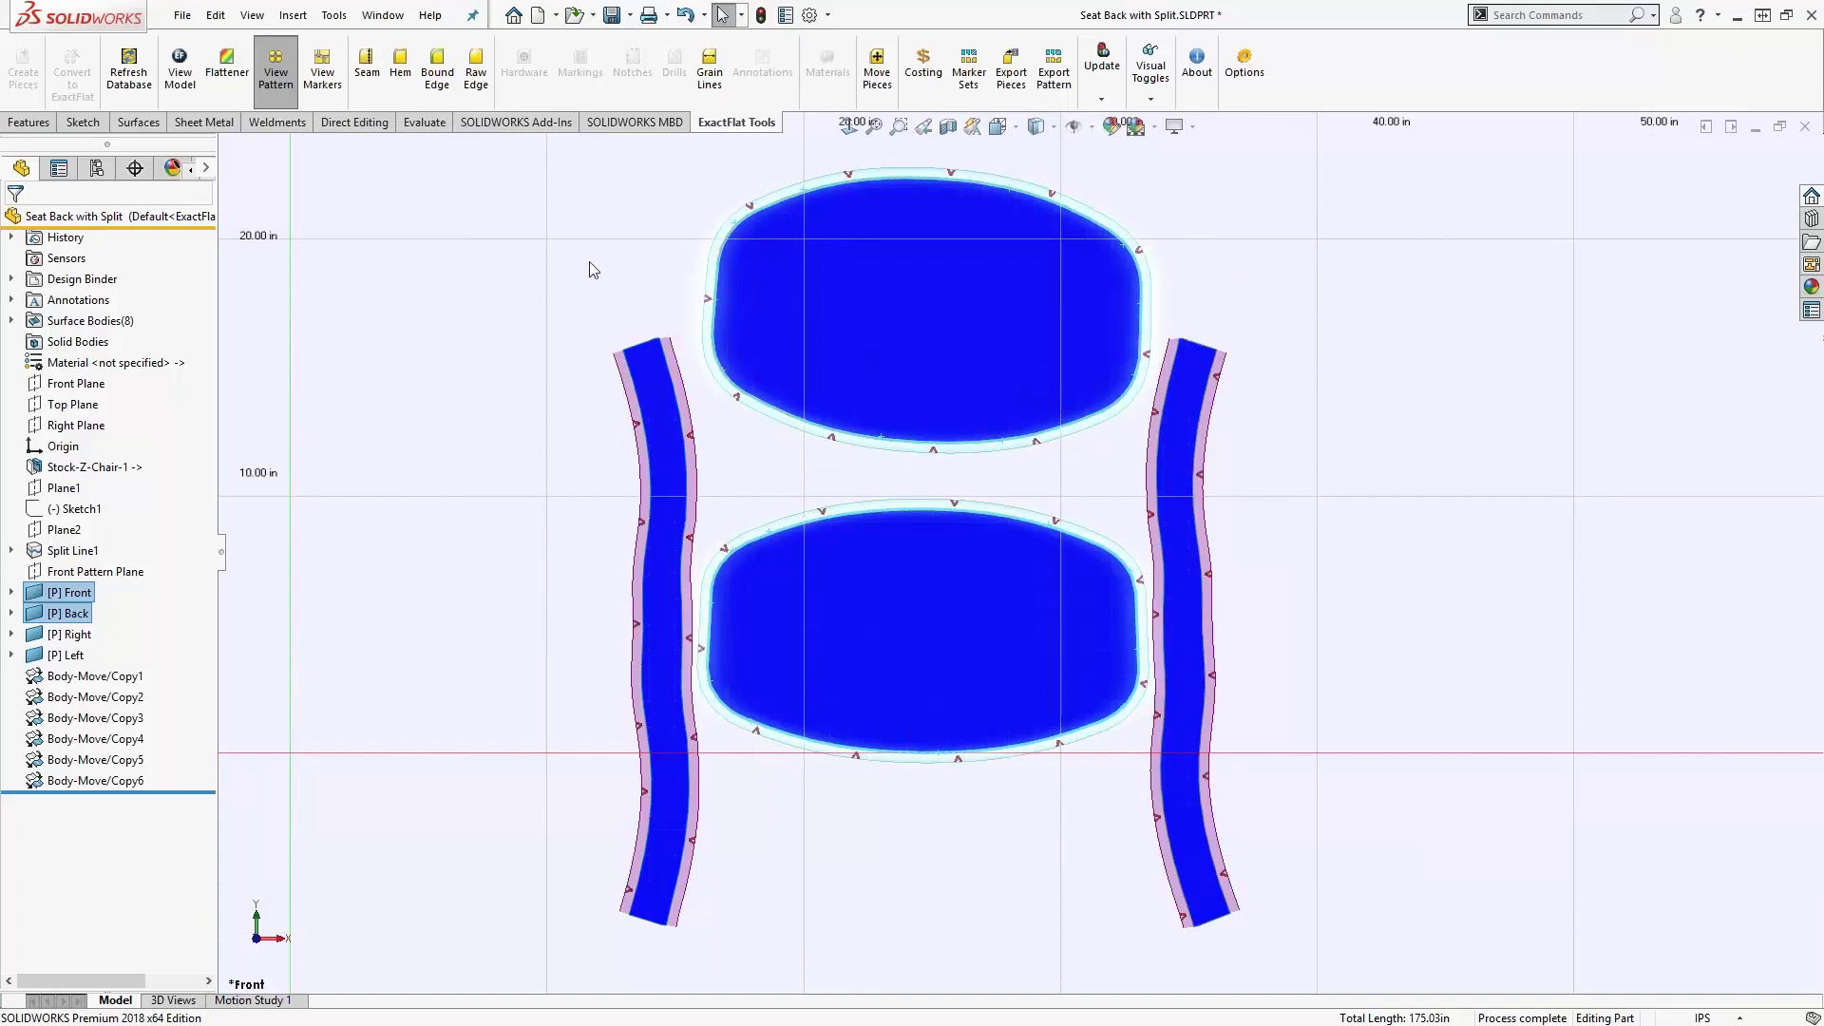
- Make a drawing from the part and place its front pattern view near the middle of the sheet
left_click(182, 16)
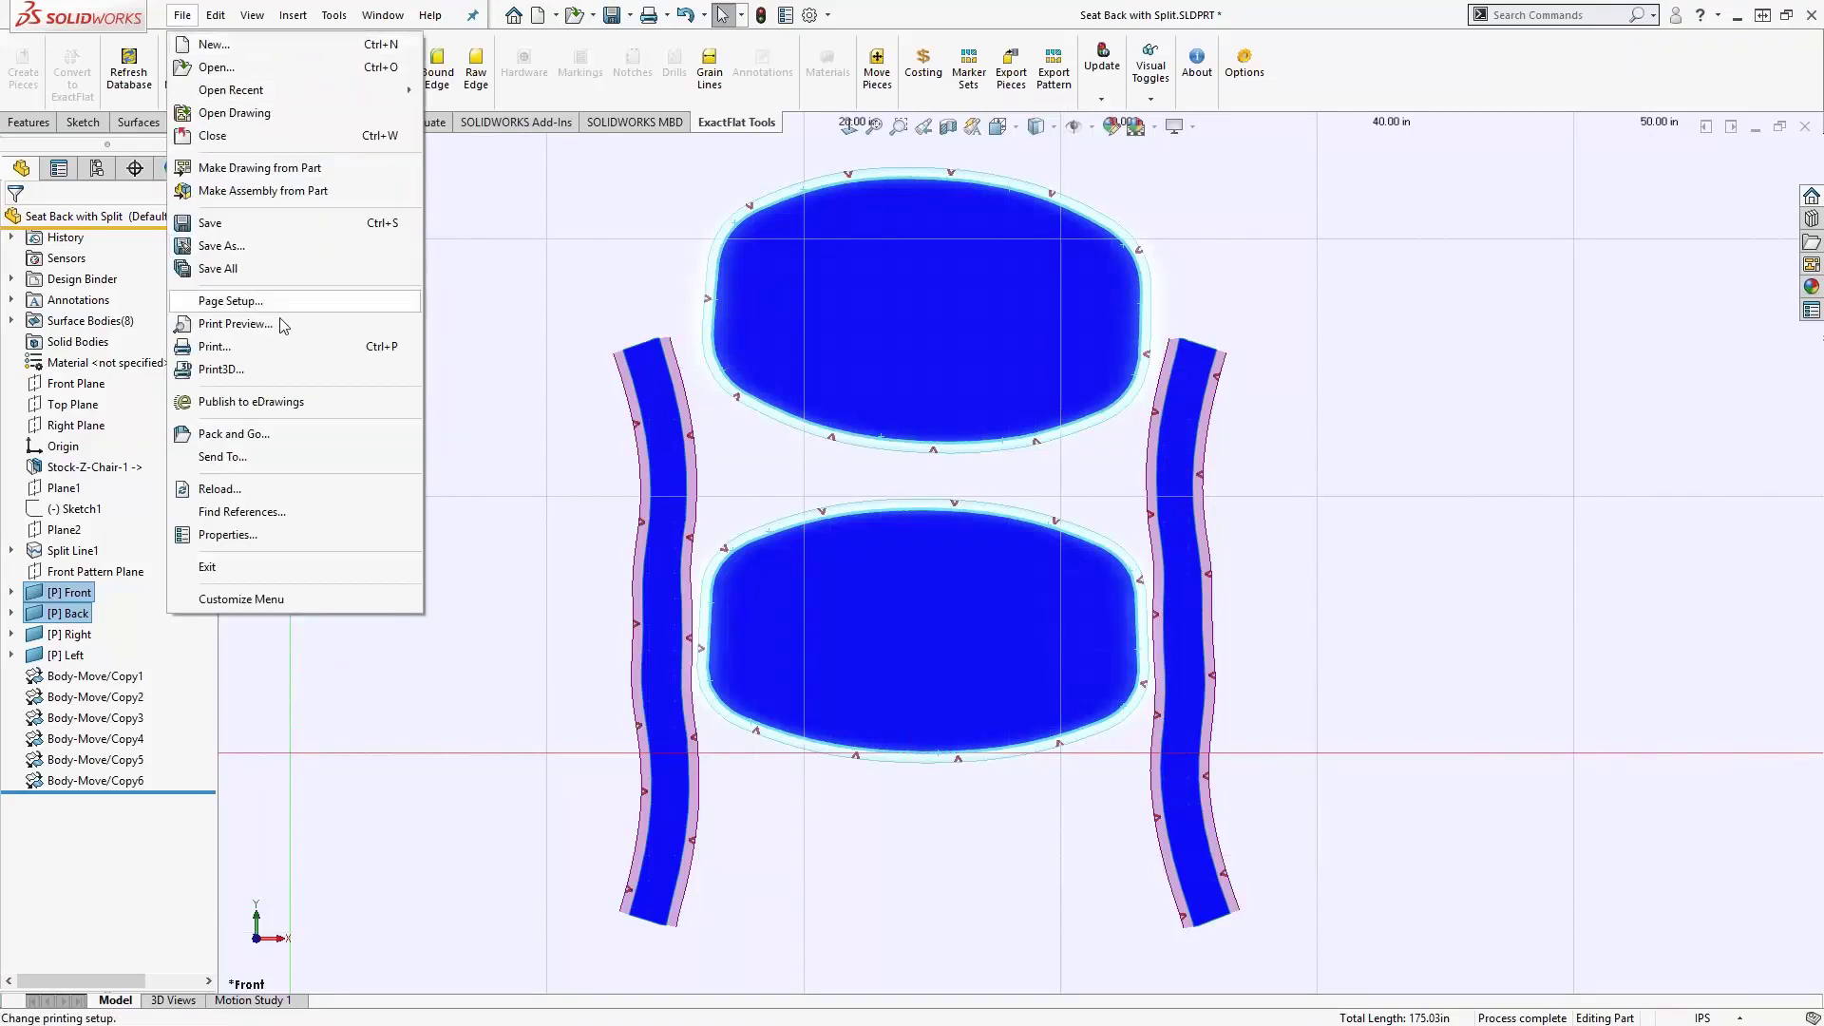
left_click(238, 174)
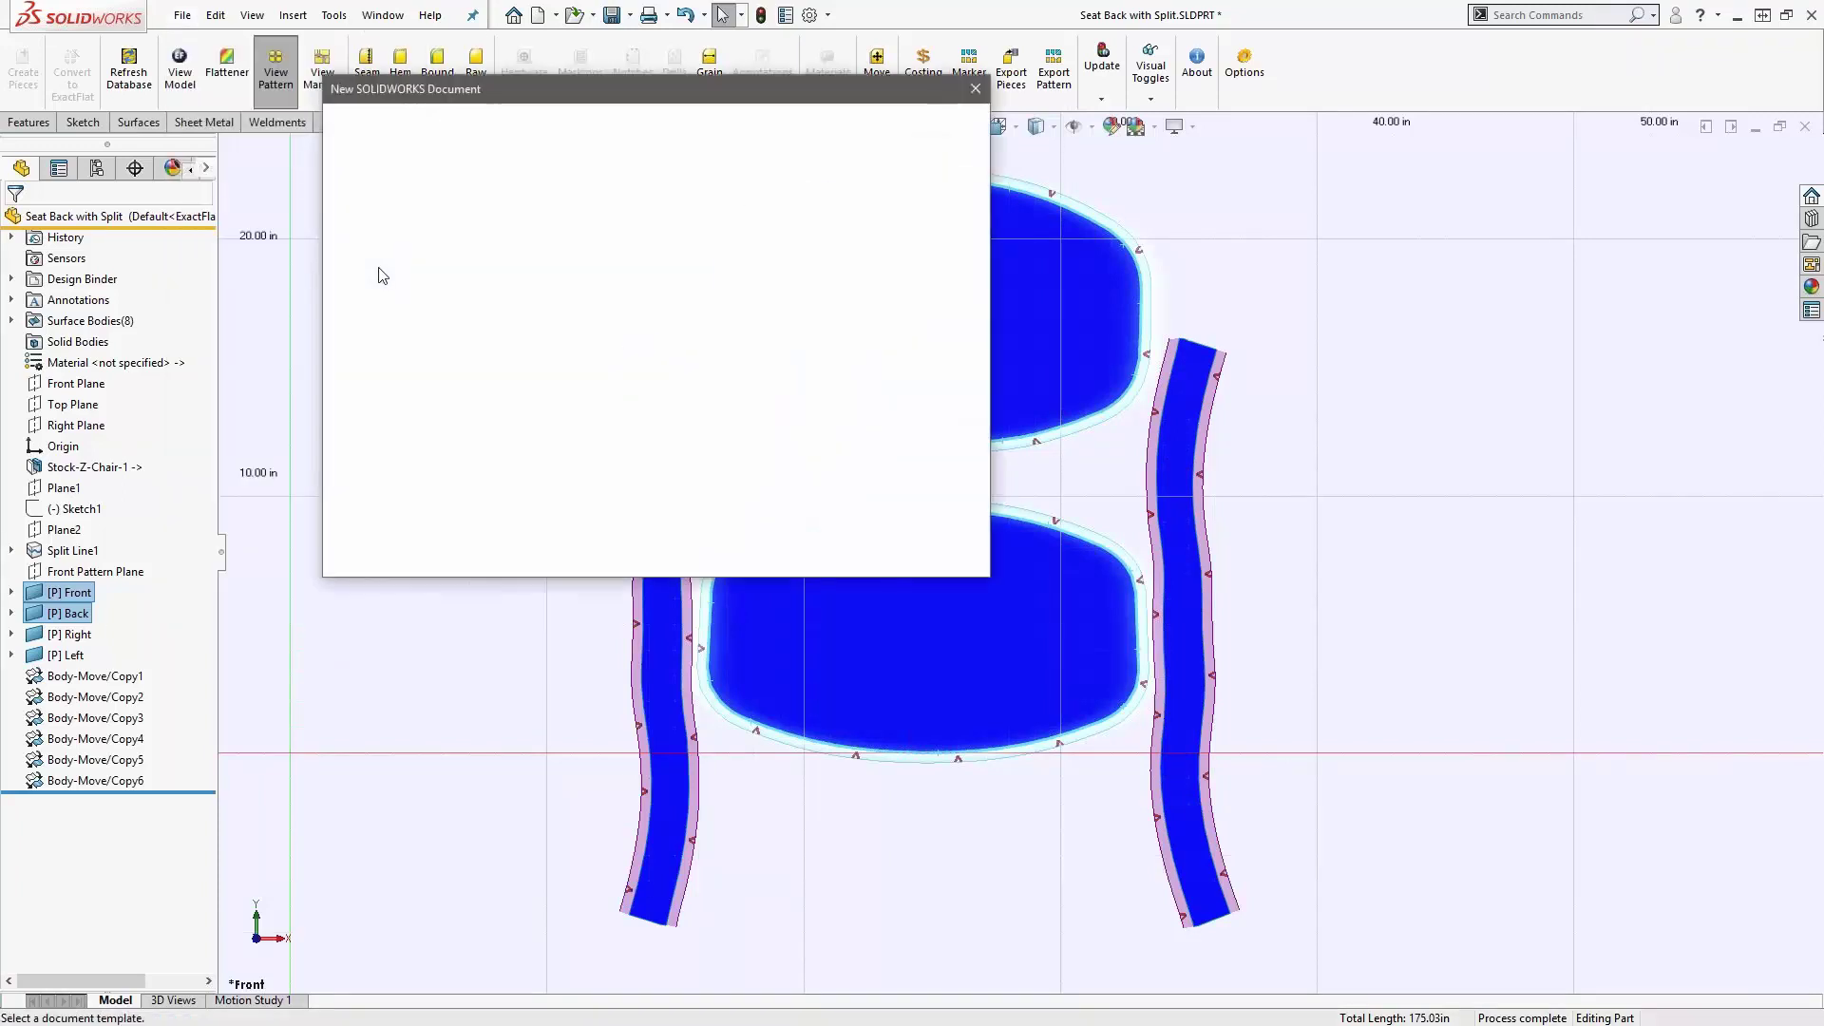
double_click(373, 166)
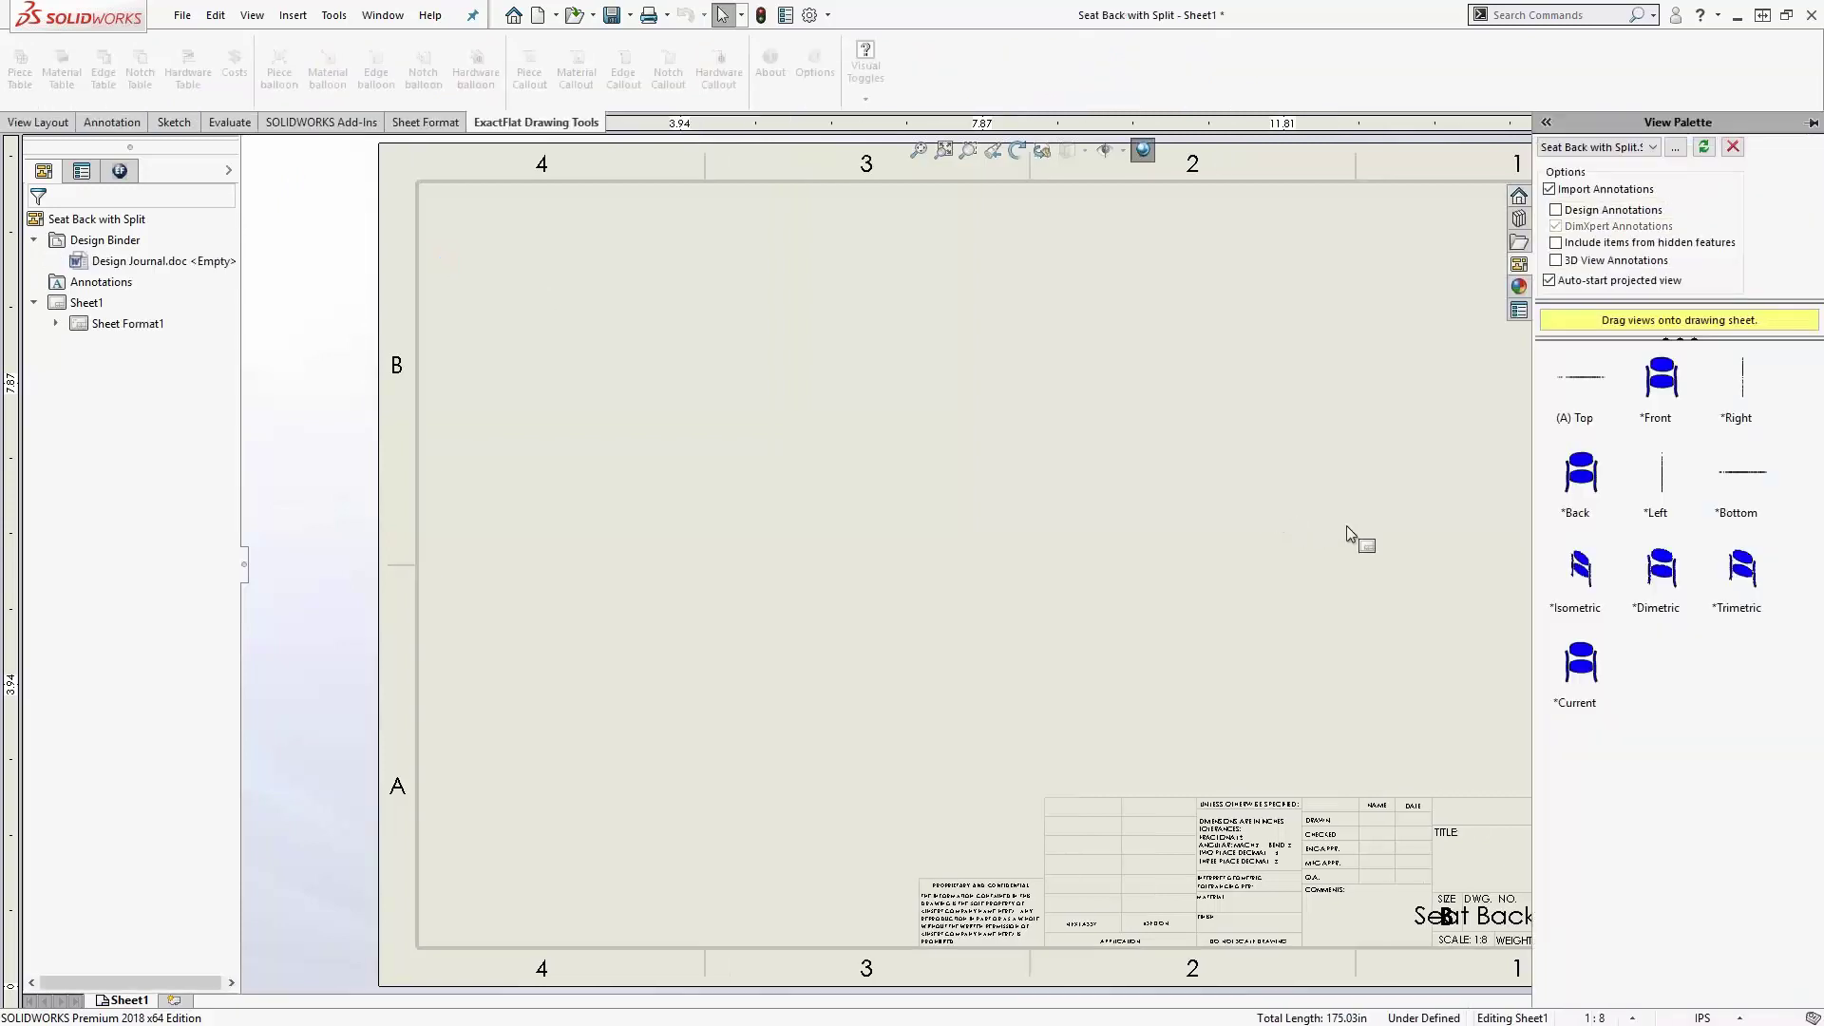
left_click_drag(1660, 384, 888, 594)
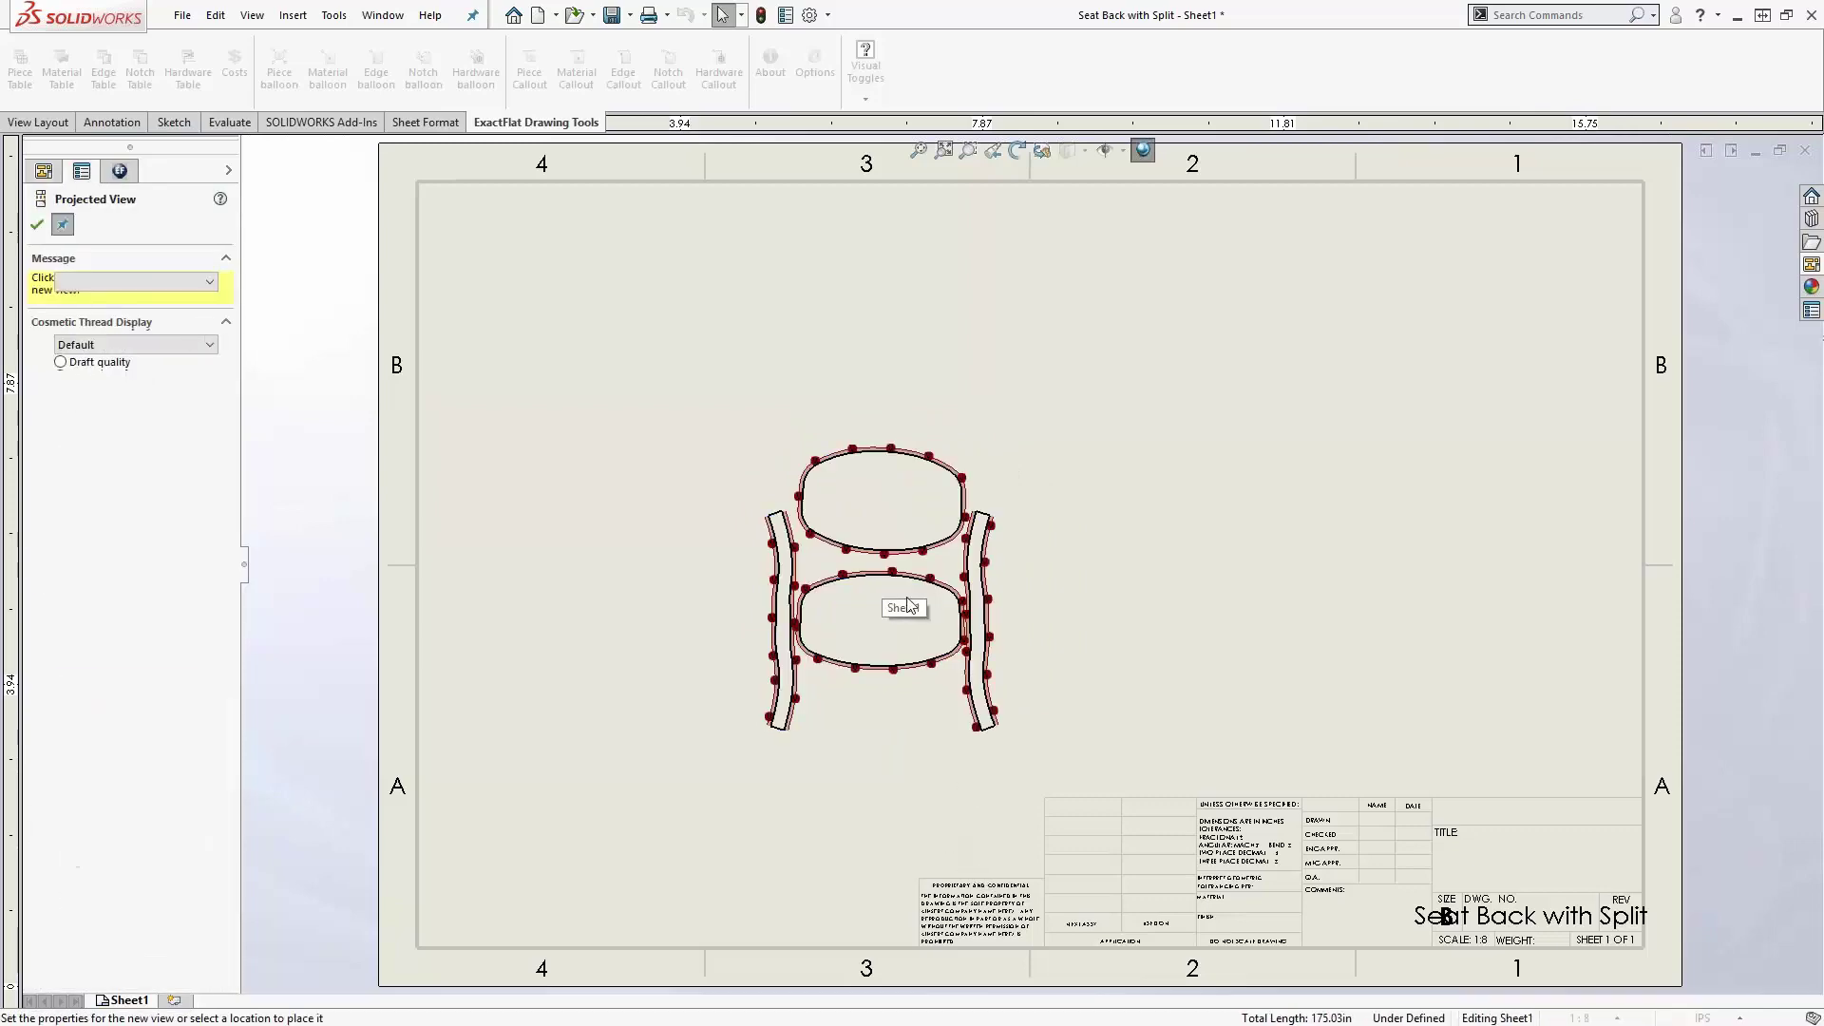
scroll(926, 616, "up", 5)
scroll(940, 573, "up", 8)
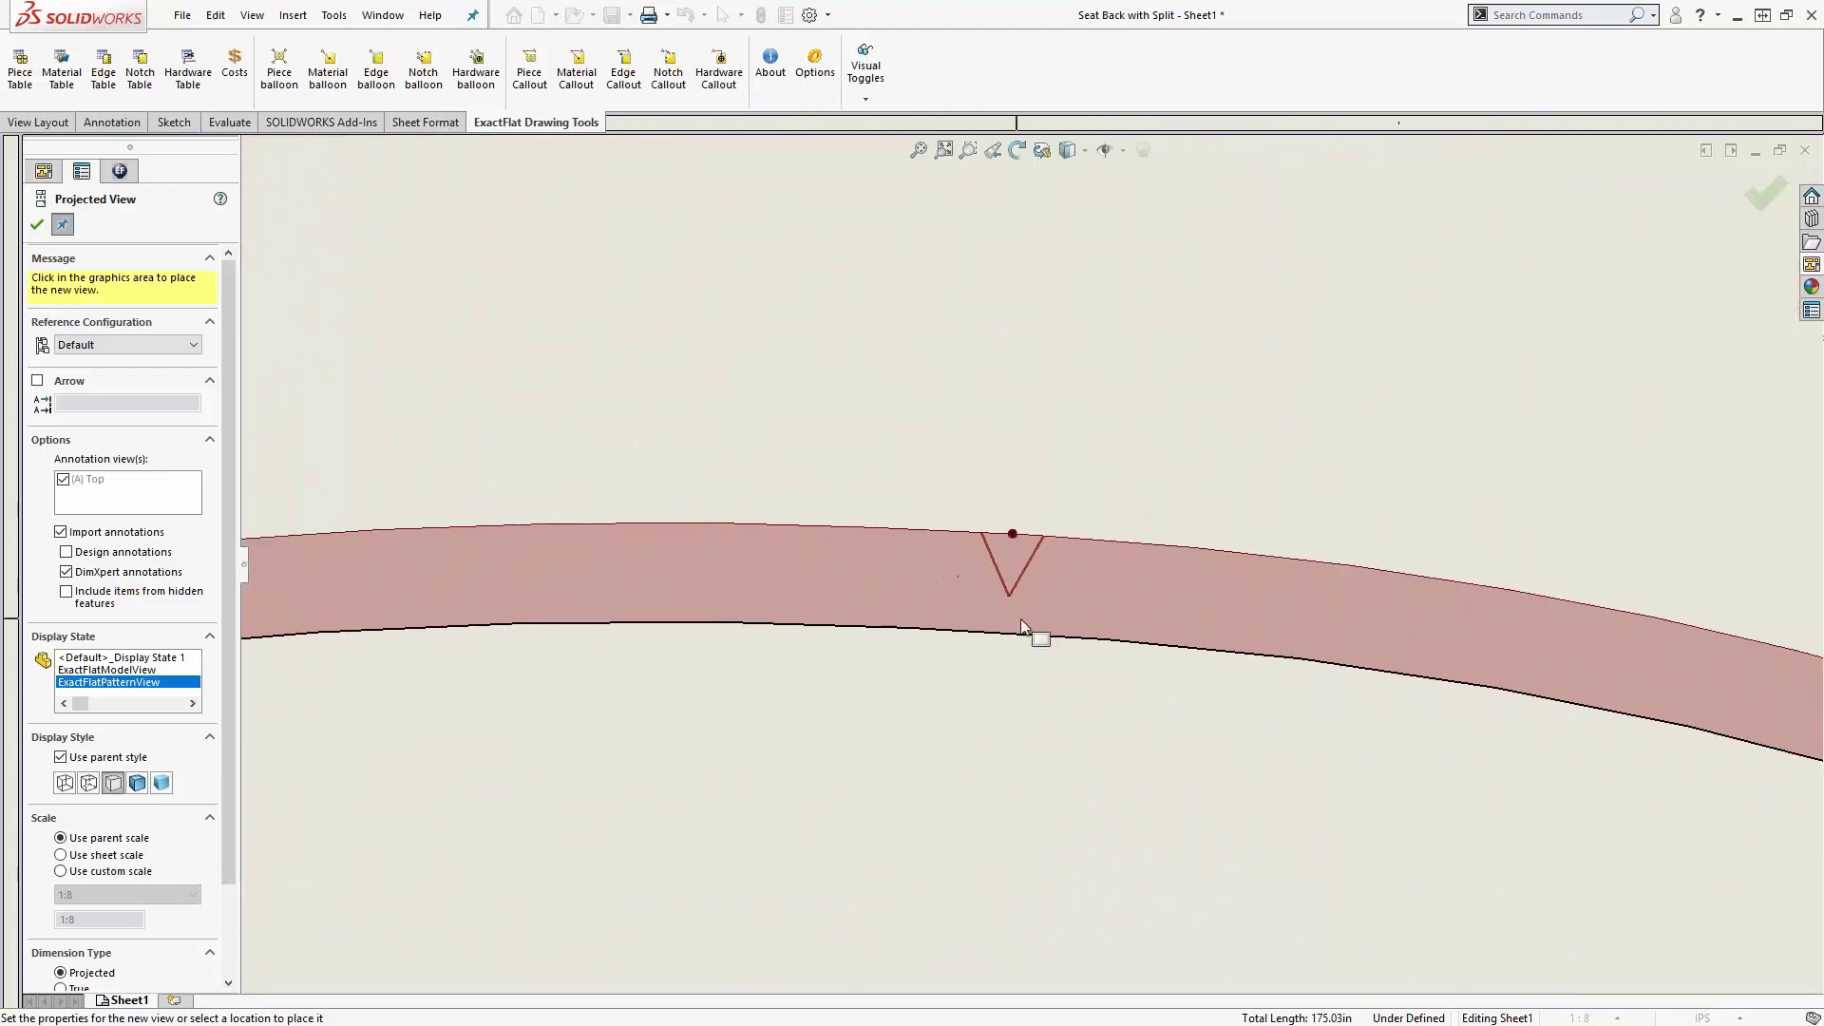
scroll(1059, 580, "down", 10)
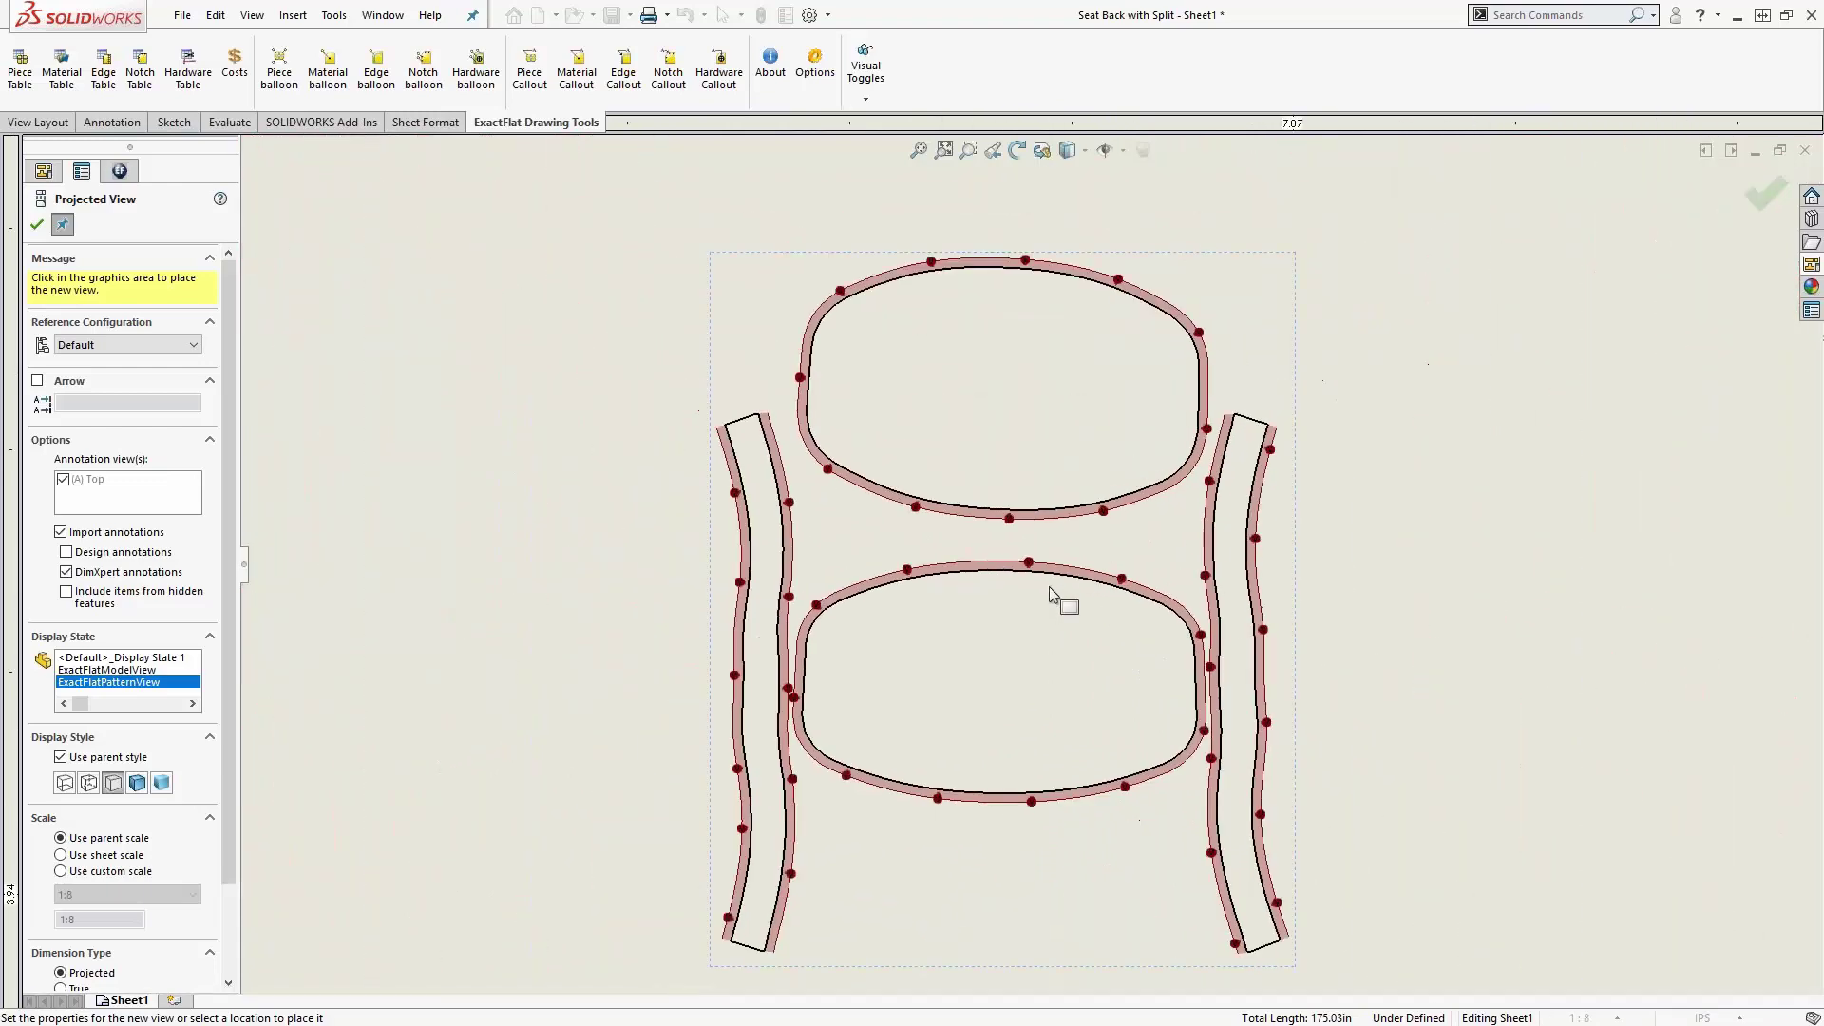
left_click(342, 198)
key("Escape")
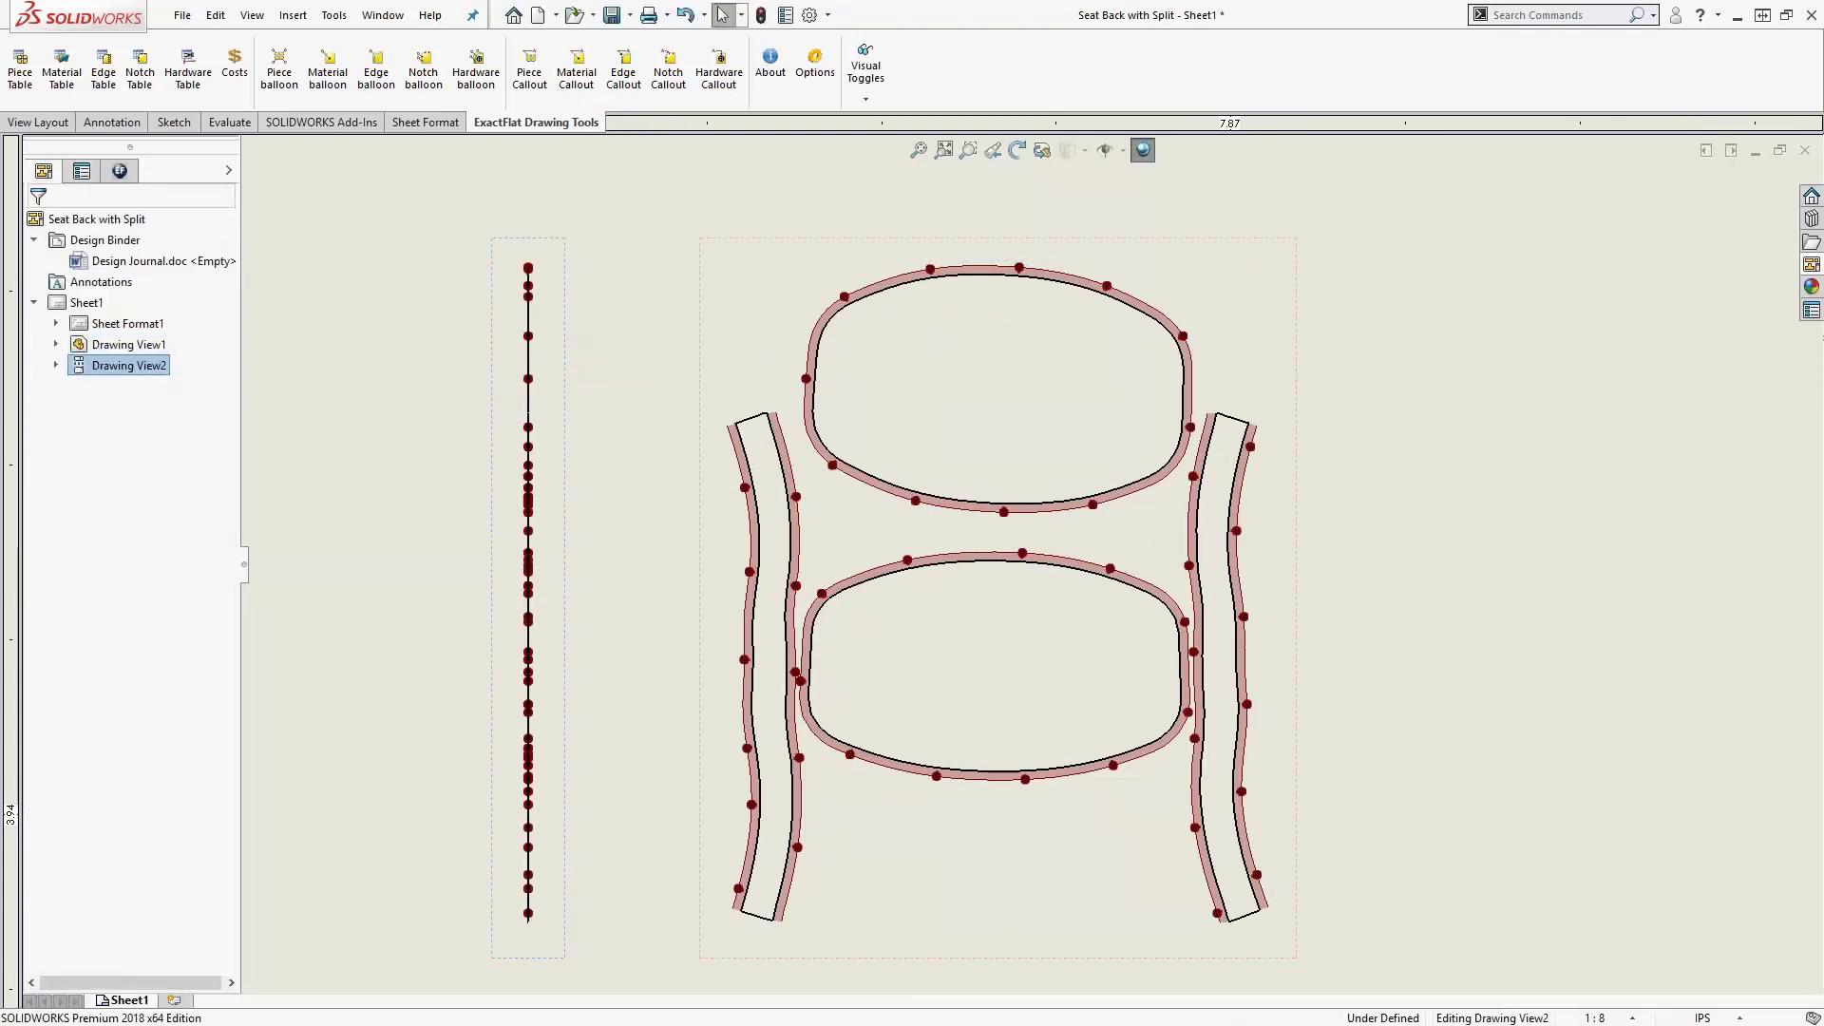
key("Delete")
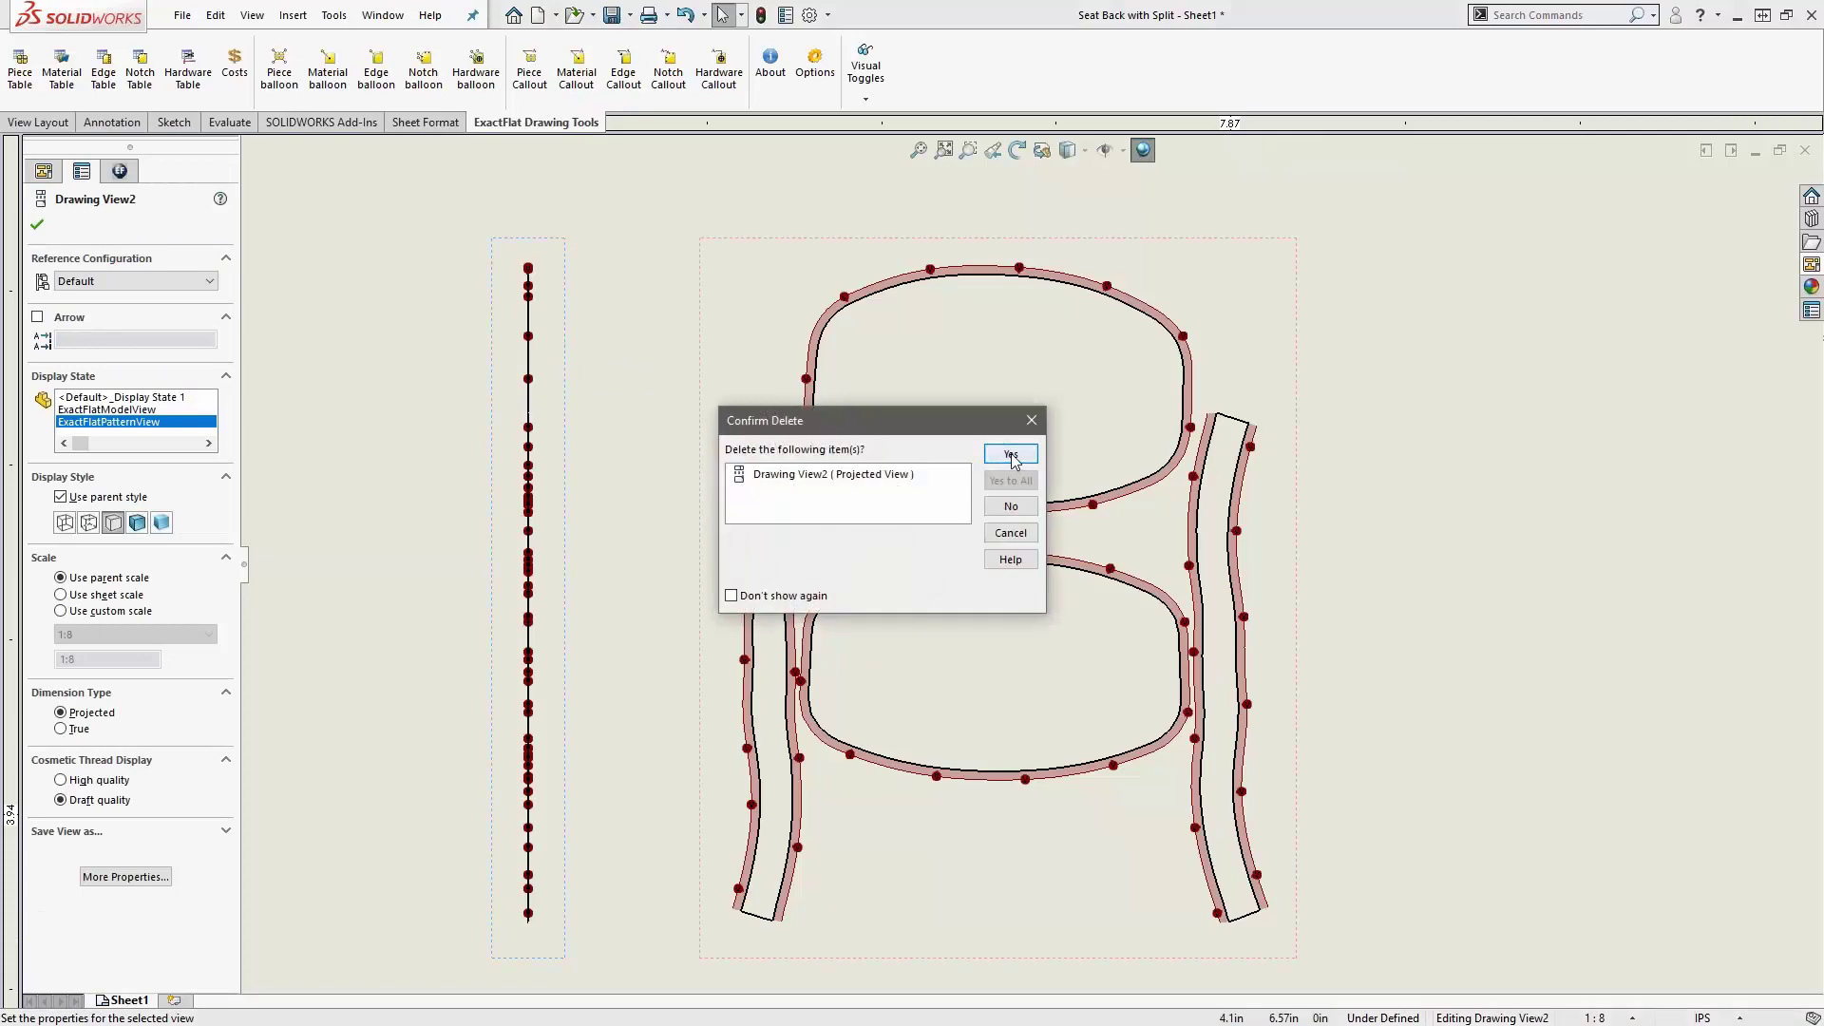
left_click(1011, 455)
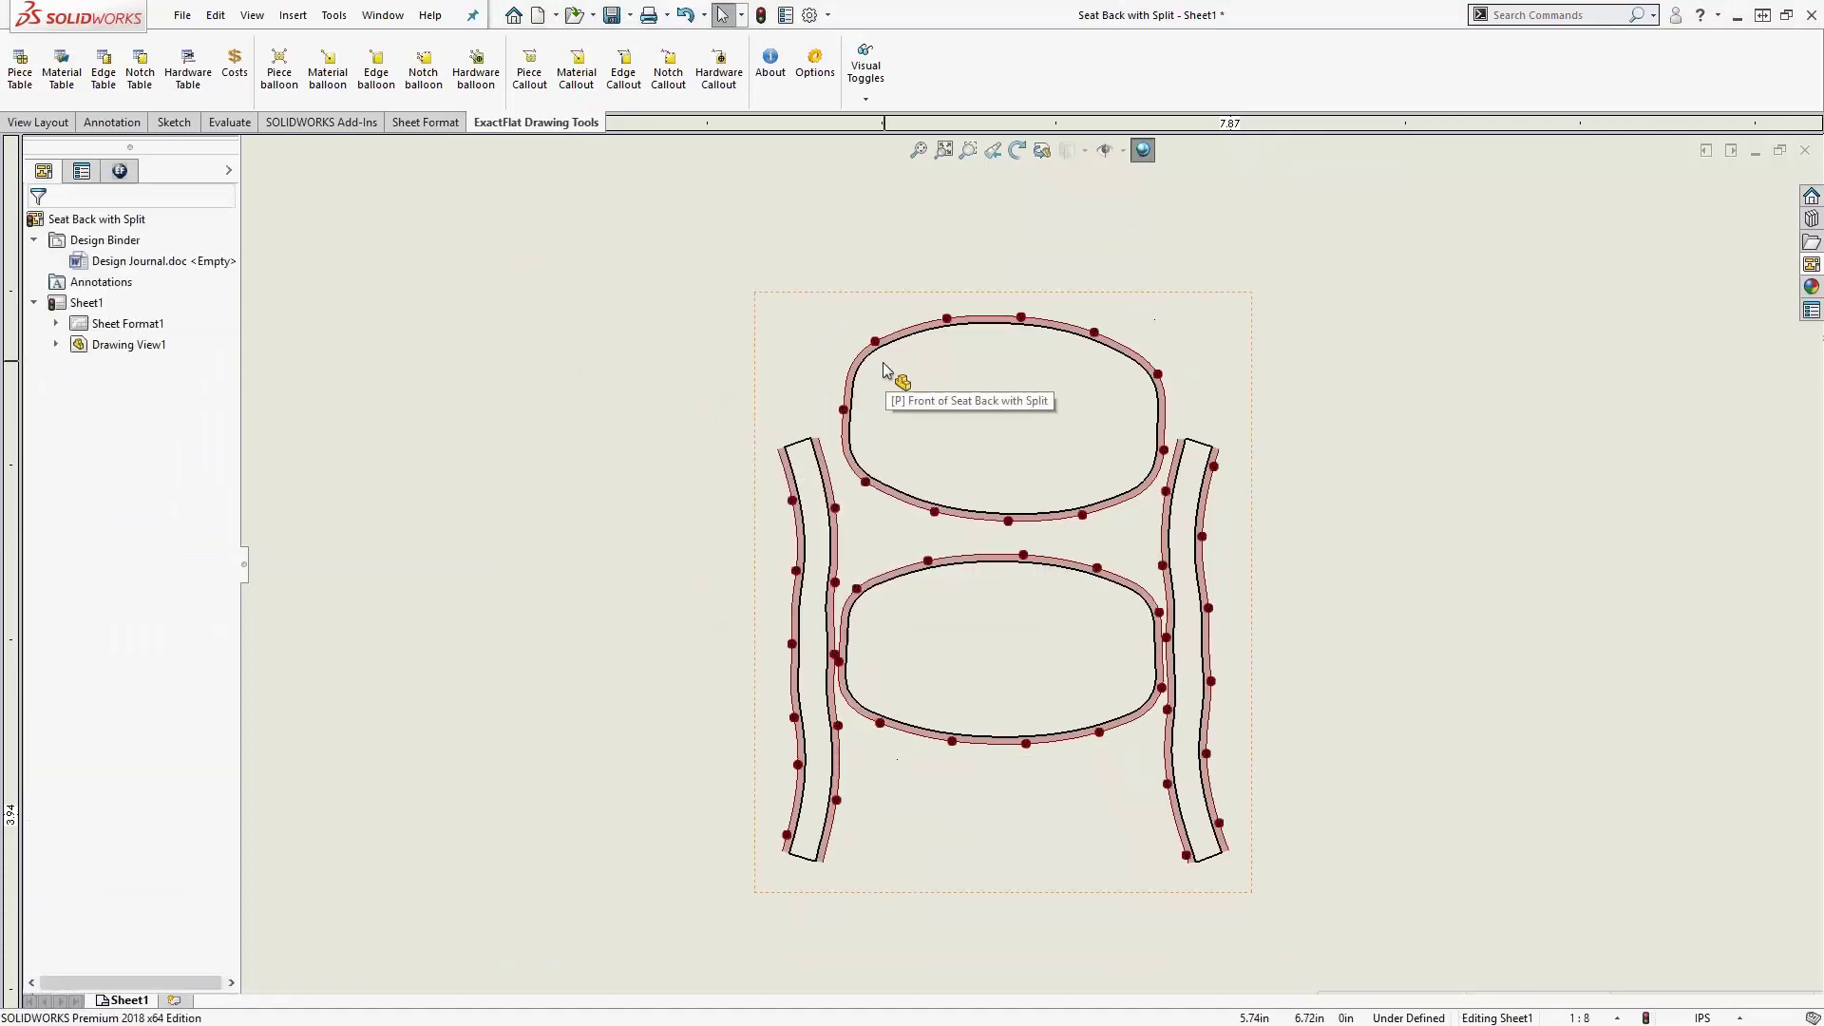
- Insert a Simple piece table for the pattern view in the upper-right area of the drawing sheet
scroll(883, 370, "up", 6)
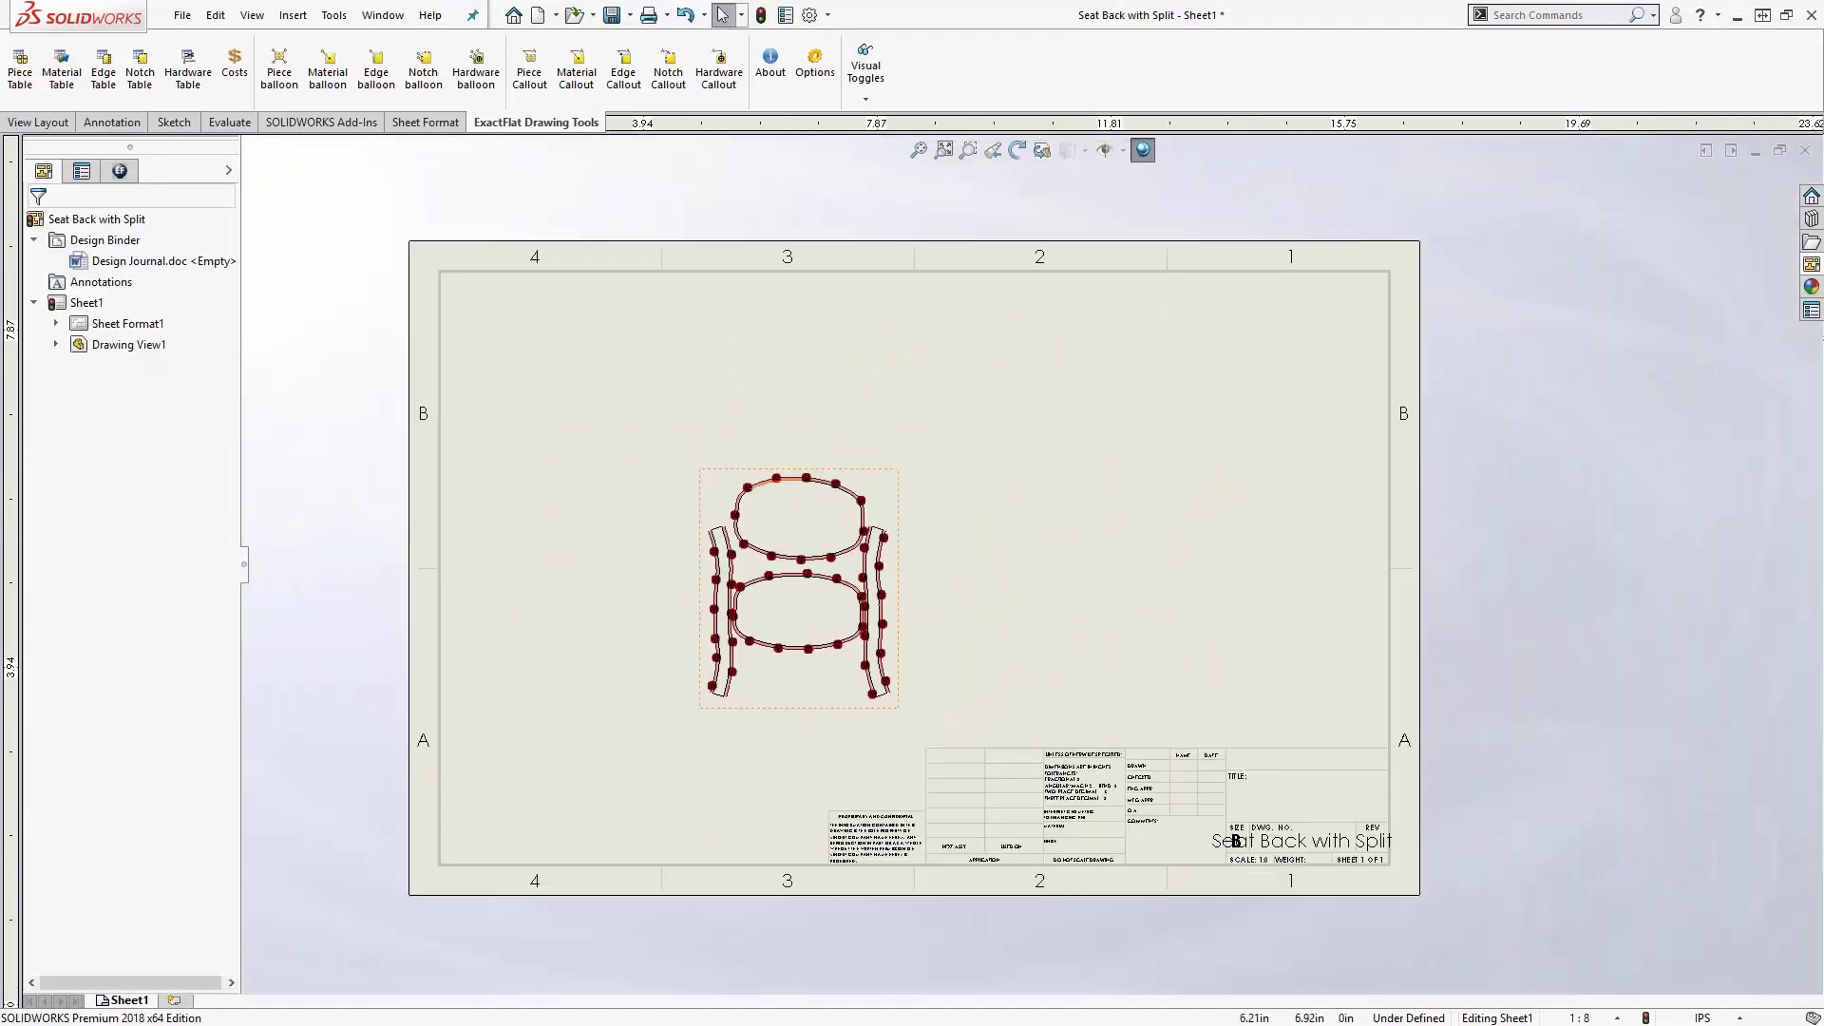
left_click(31, 84)
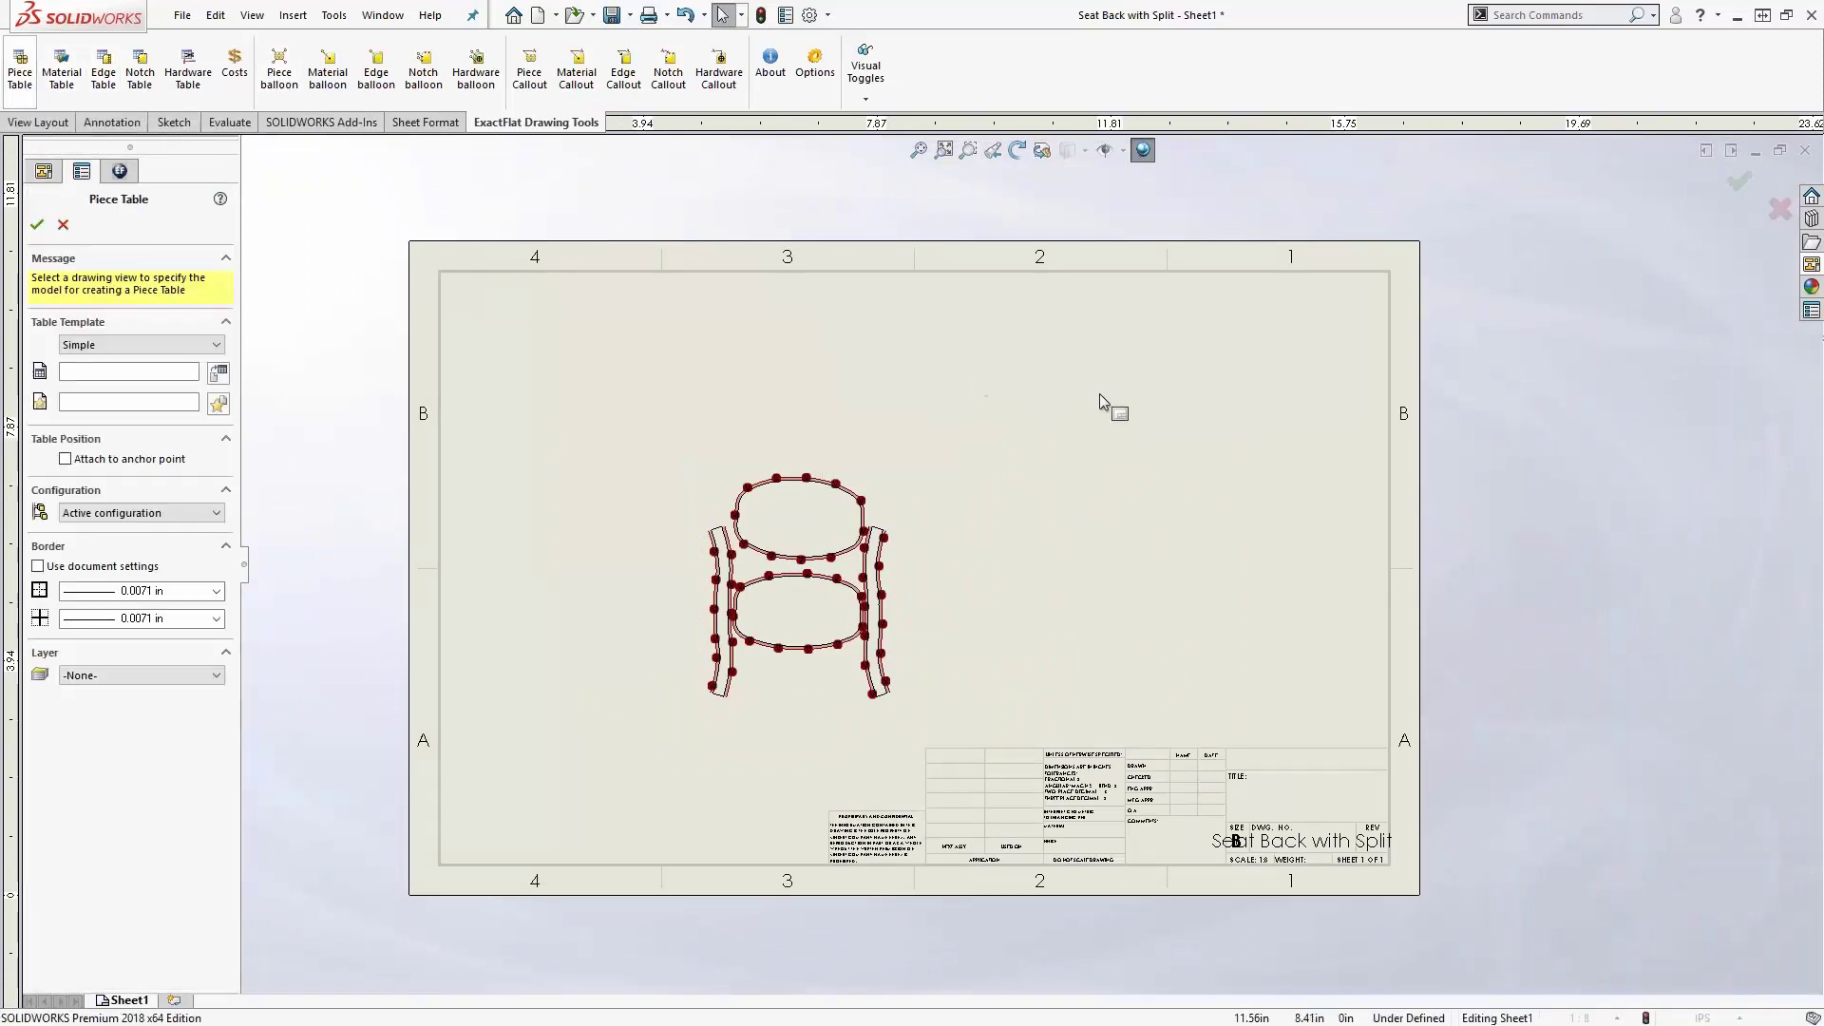
left_click(63, 225)
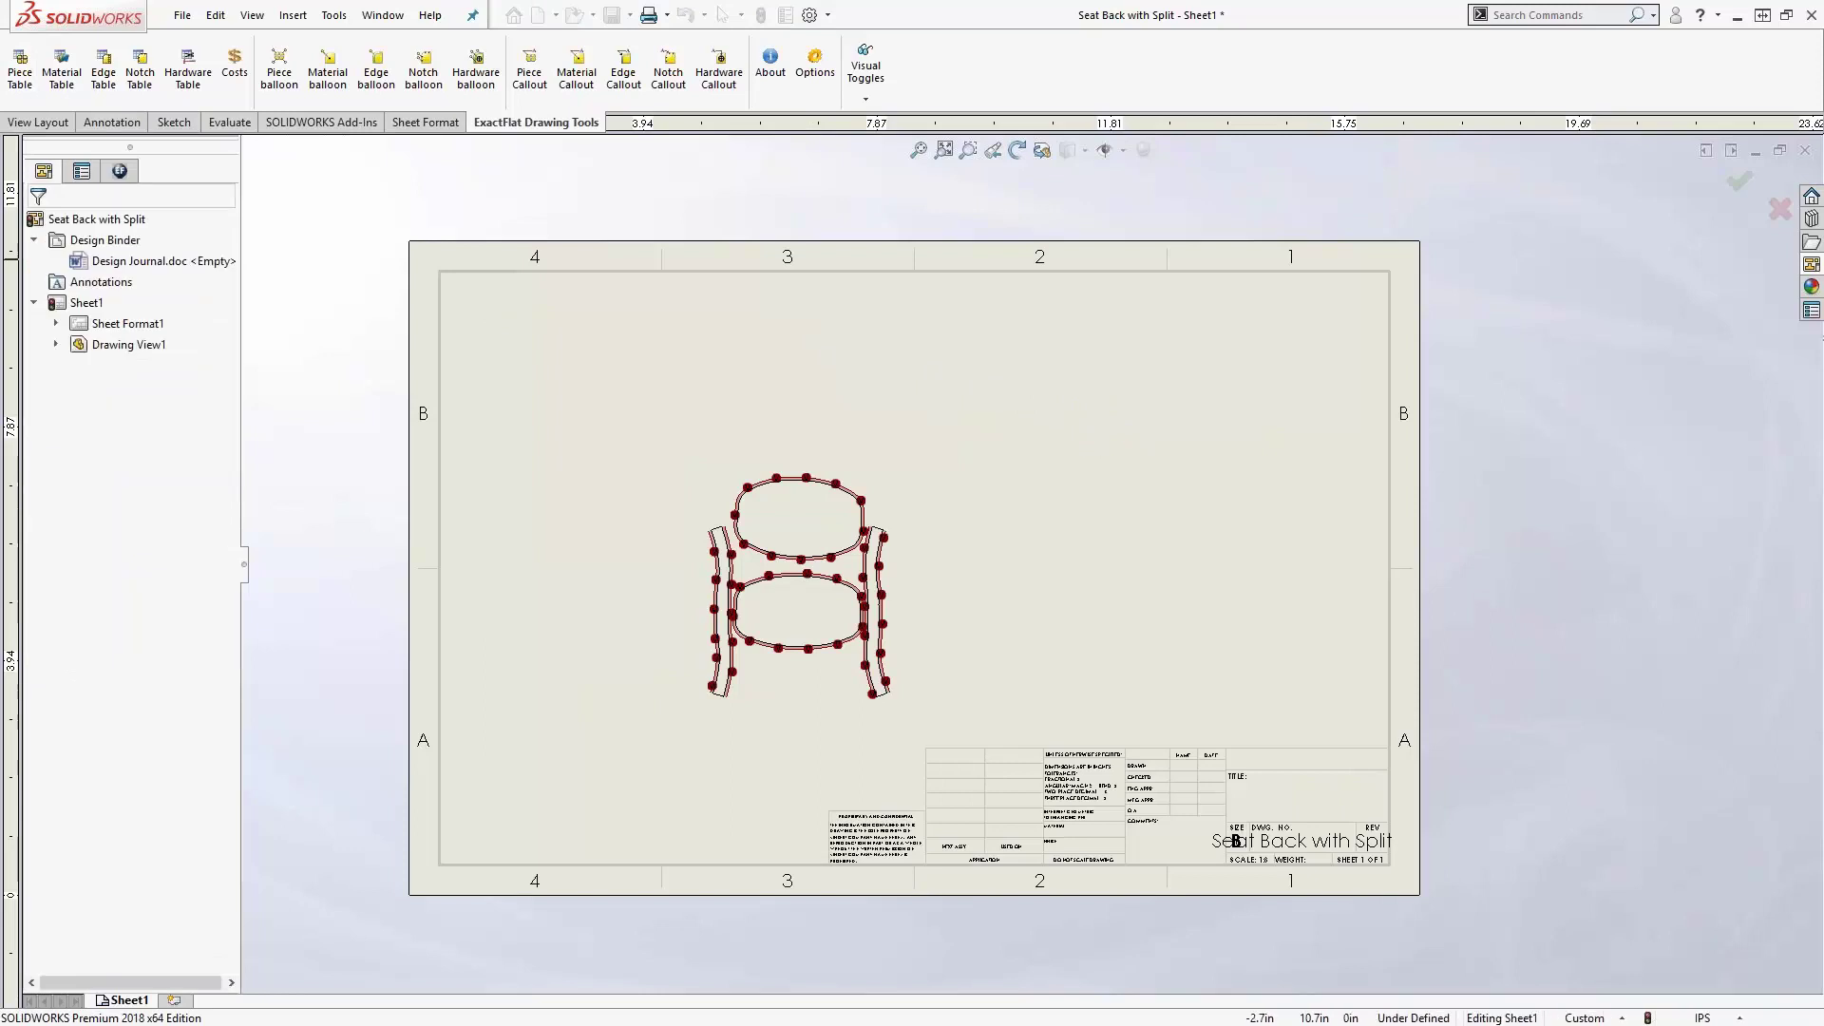
left_click(1107, 382)
left_click_drag(1107, 382, 1102, 390)
left_click(1282, 361)
scroll(1283, 361, "down", 6)
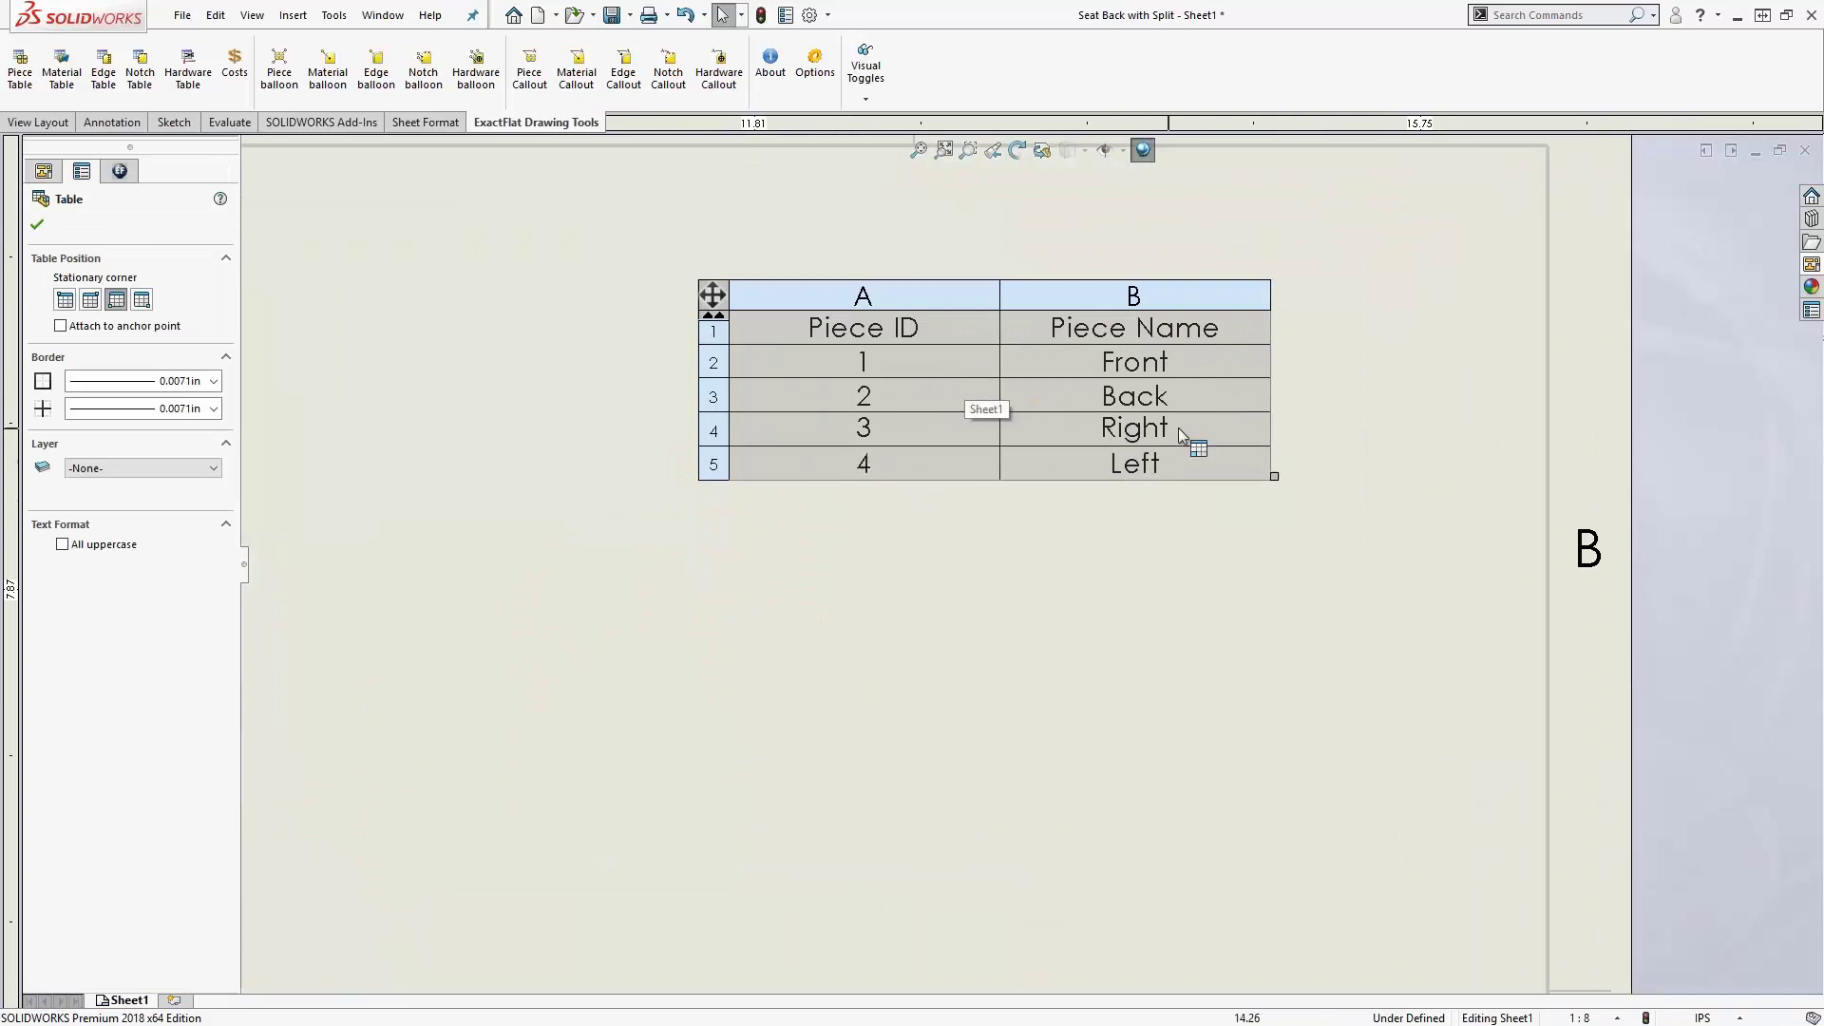
- Attach box-style piece balloons to the Front, Right, Back and Left pieces, placing each one outside the pattern outlines
mouse_move(804, 547)
middle_mouse_down()
mouse_move(862, 639)
mouse_move(1083, 509)
mouse_move(799, 532)
mouse_move(900, 401)
middle_mouse_up()
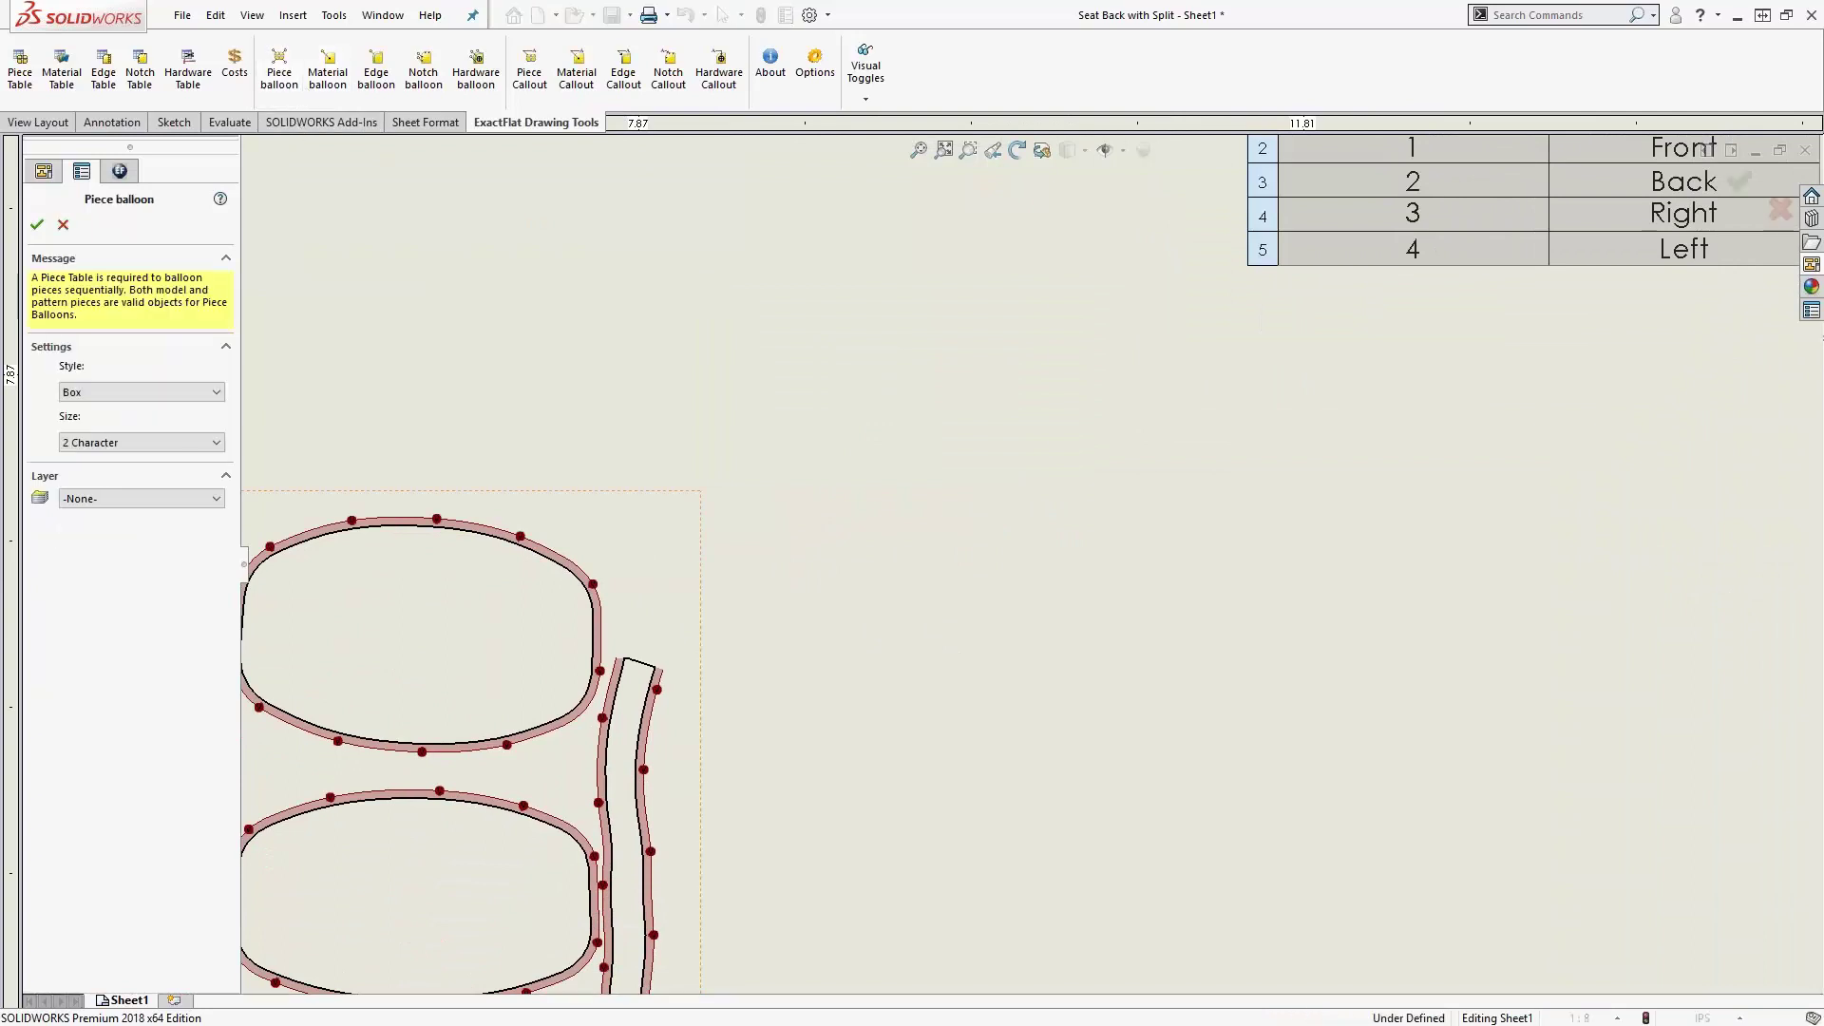
left_click(509, 619)
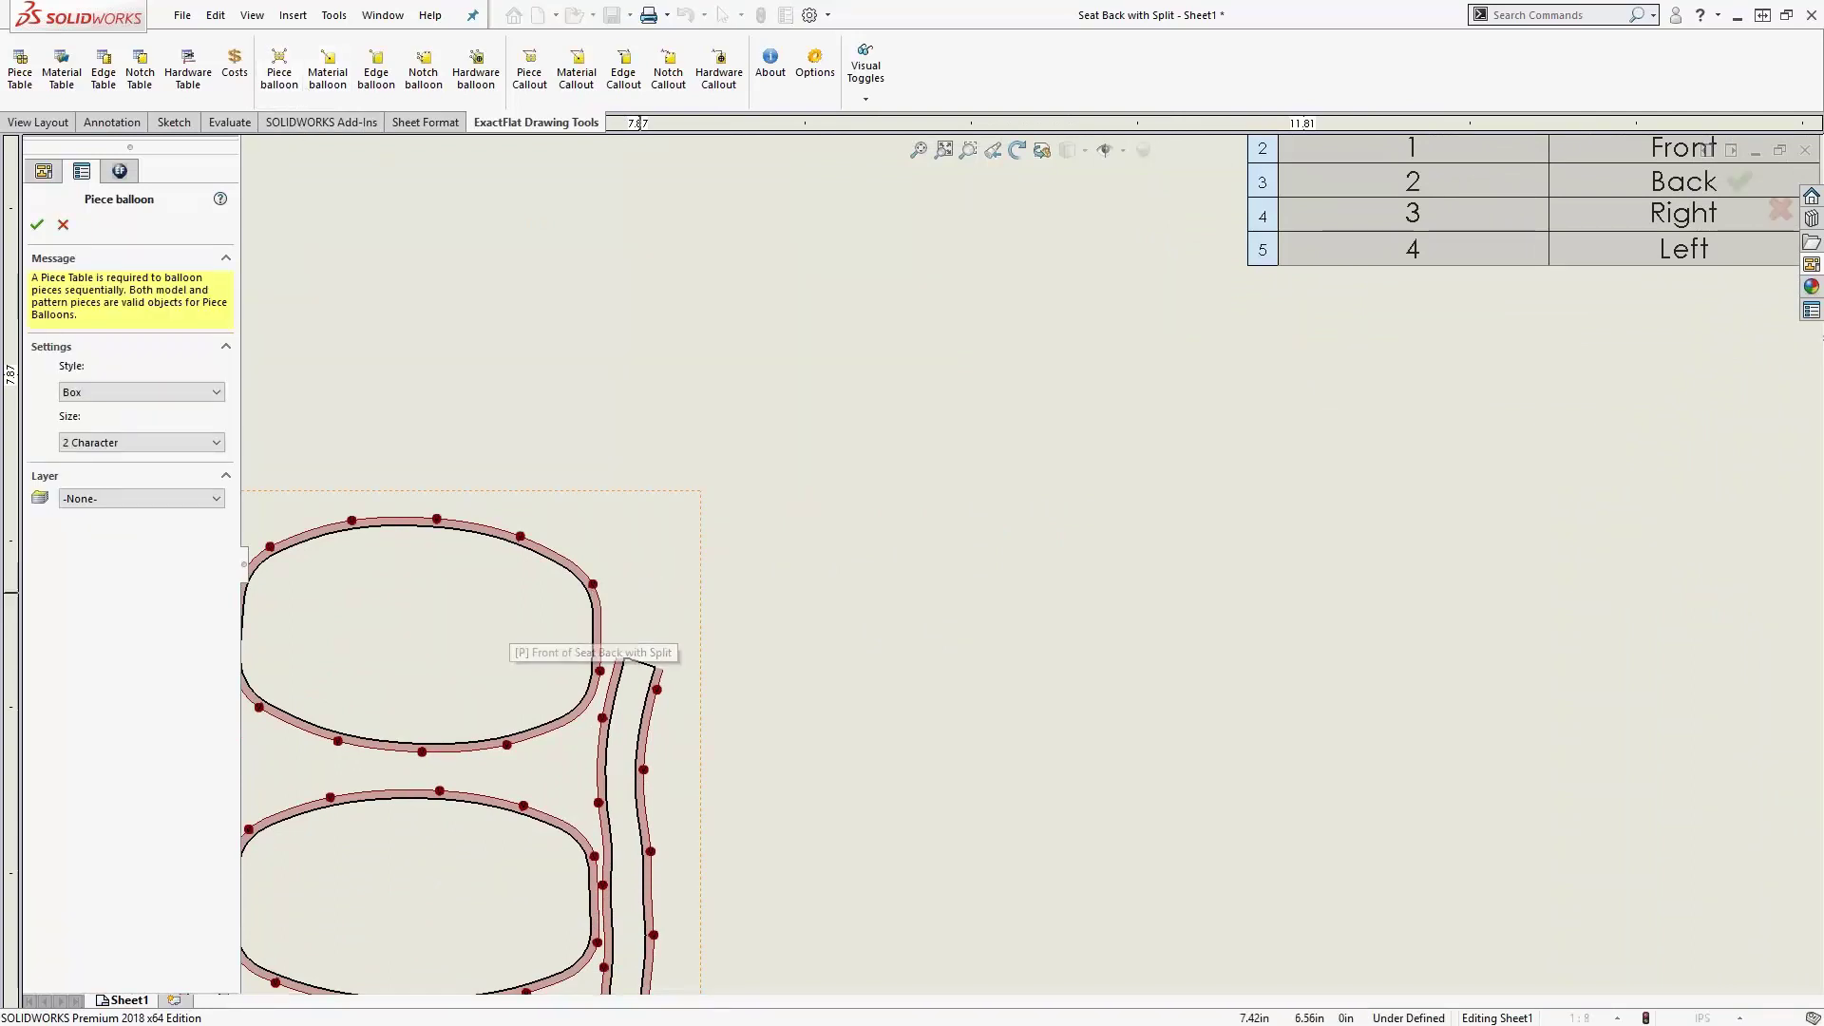
scroll(1023, 565, "down", 3)
left_click(558, 520)
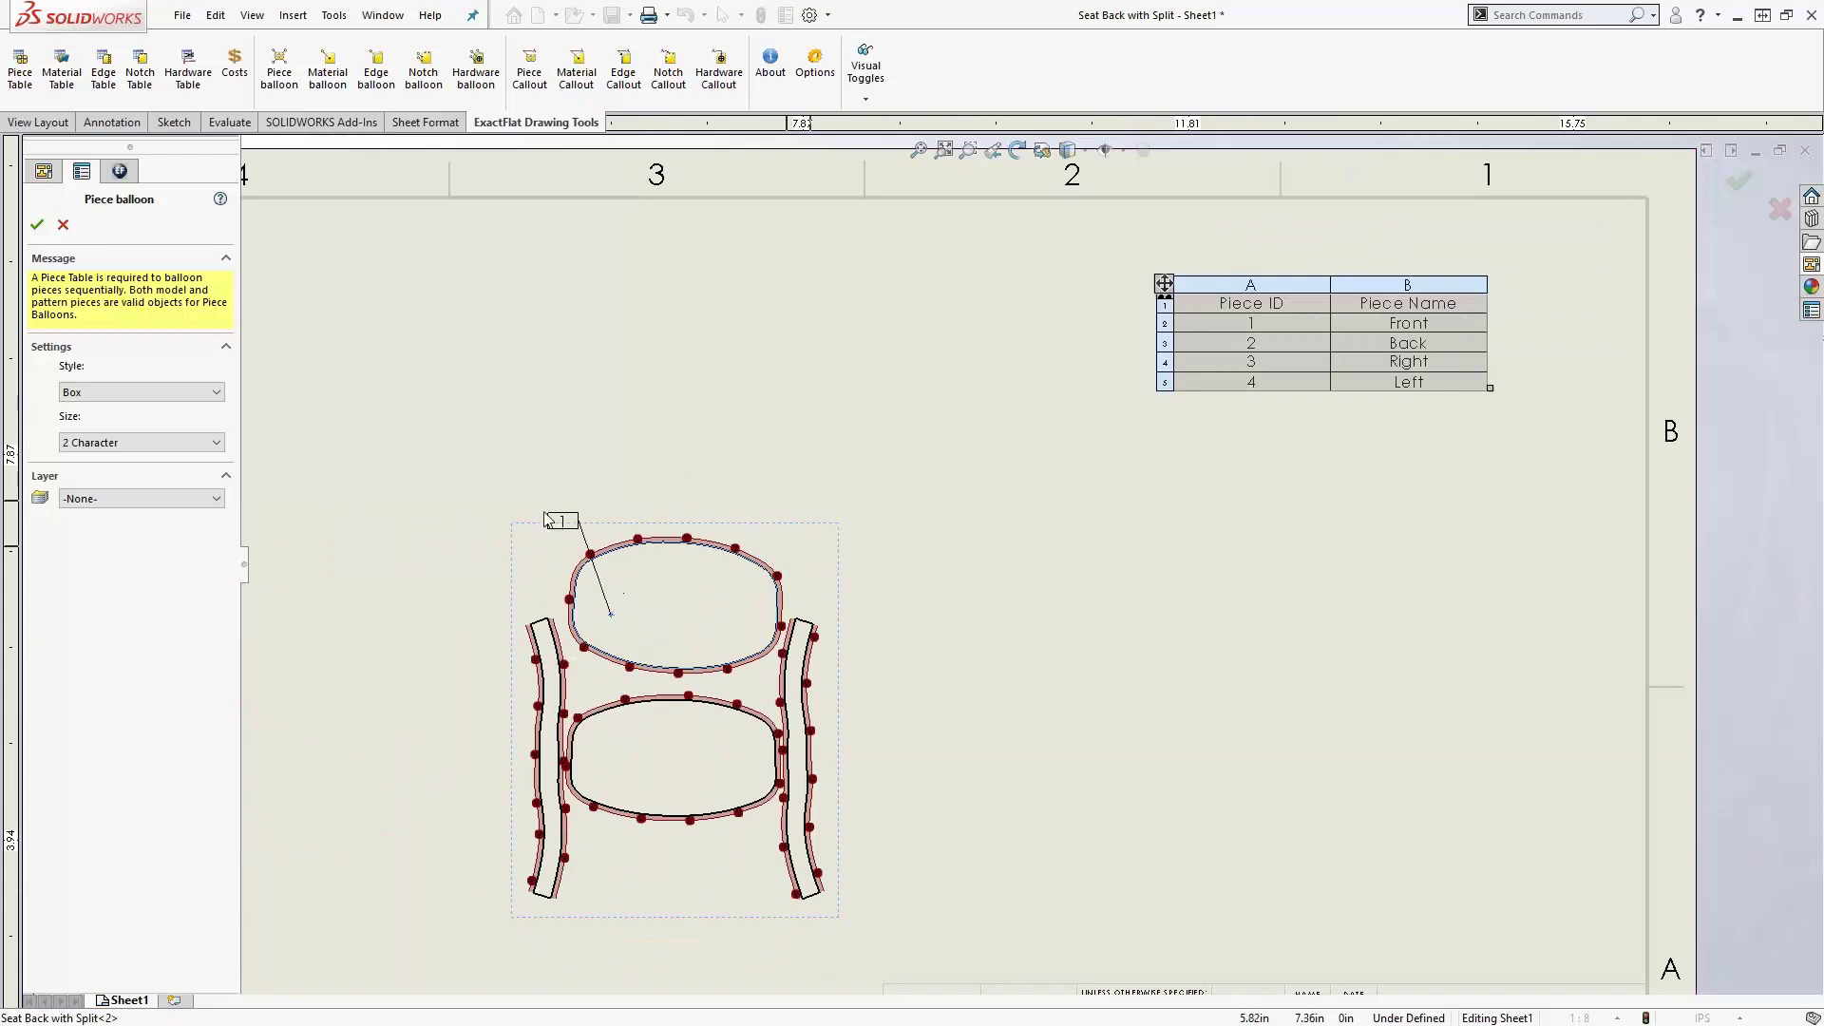
left_click(795, 640)
left_click(897, 606)
left_click(724, 743)
left_click(795, 949)
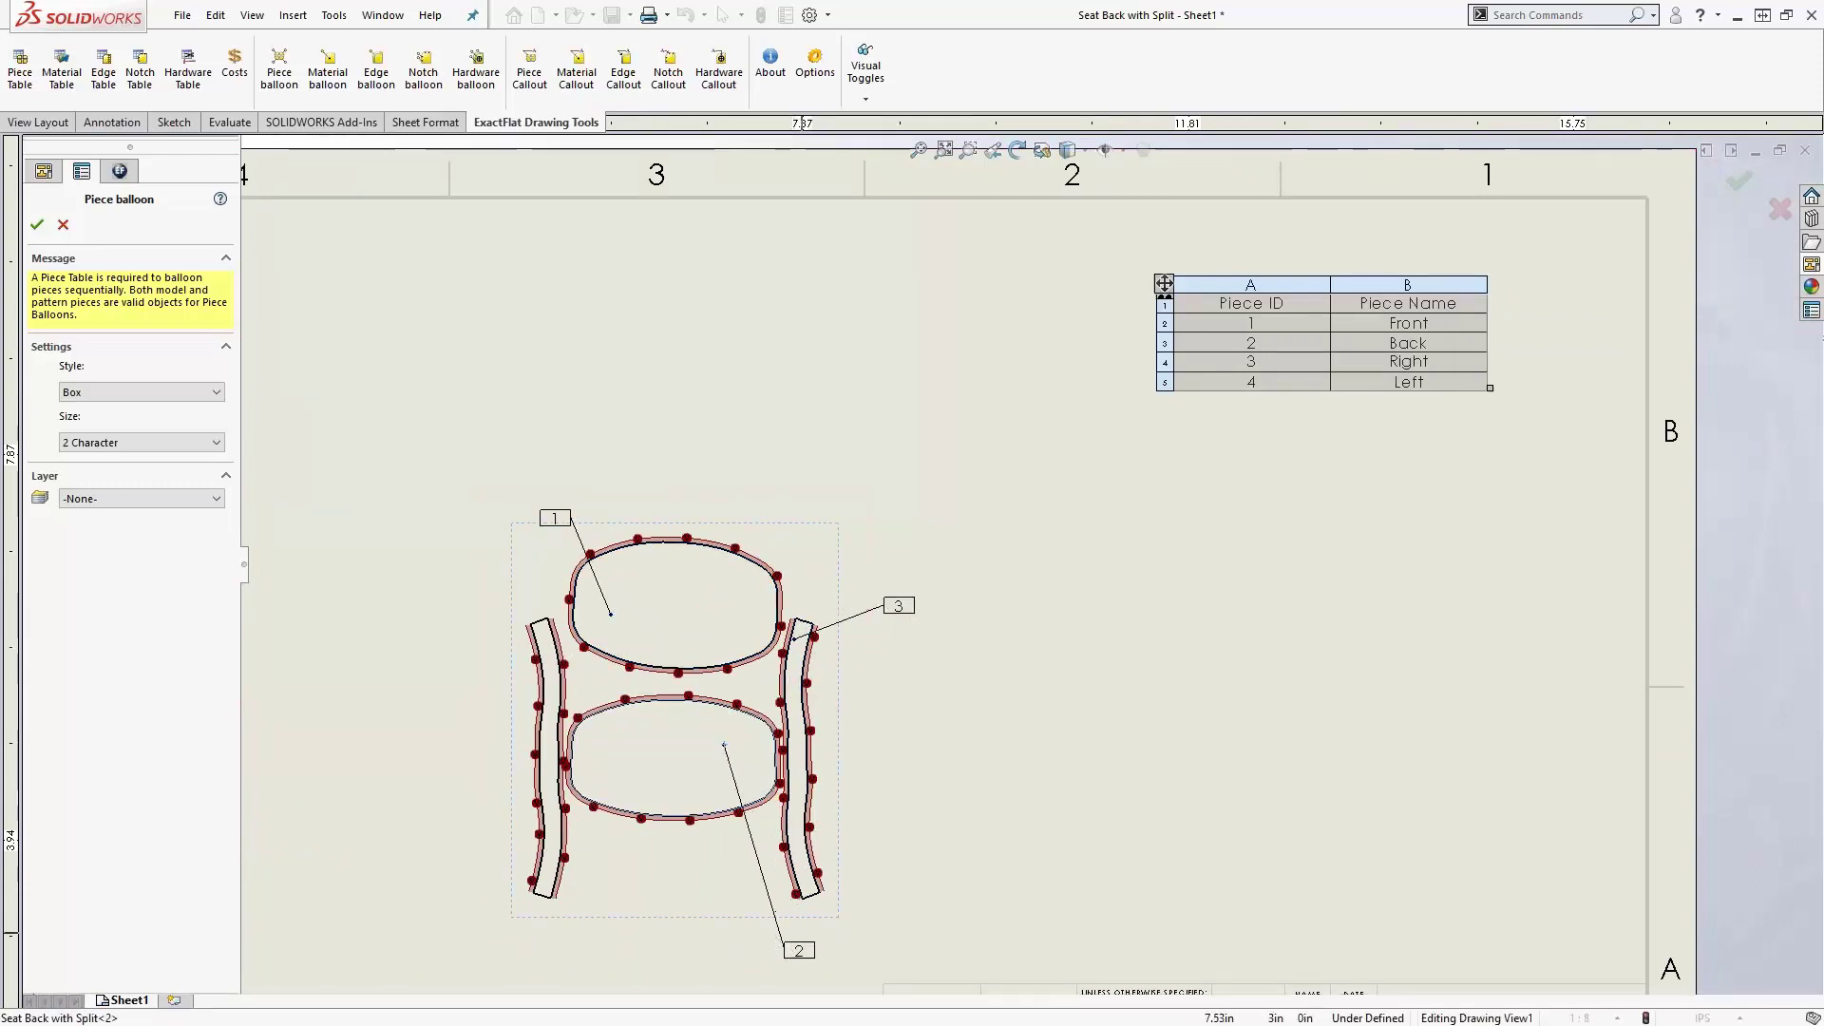
left_click(549, 748)
left_click(426, 686)
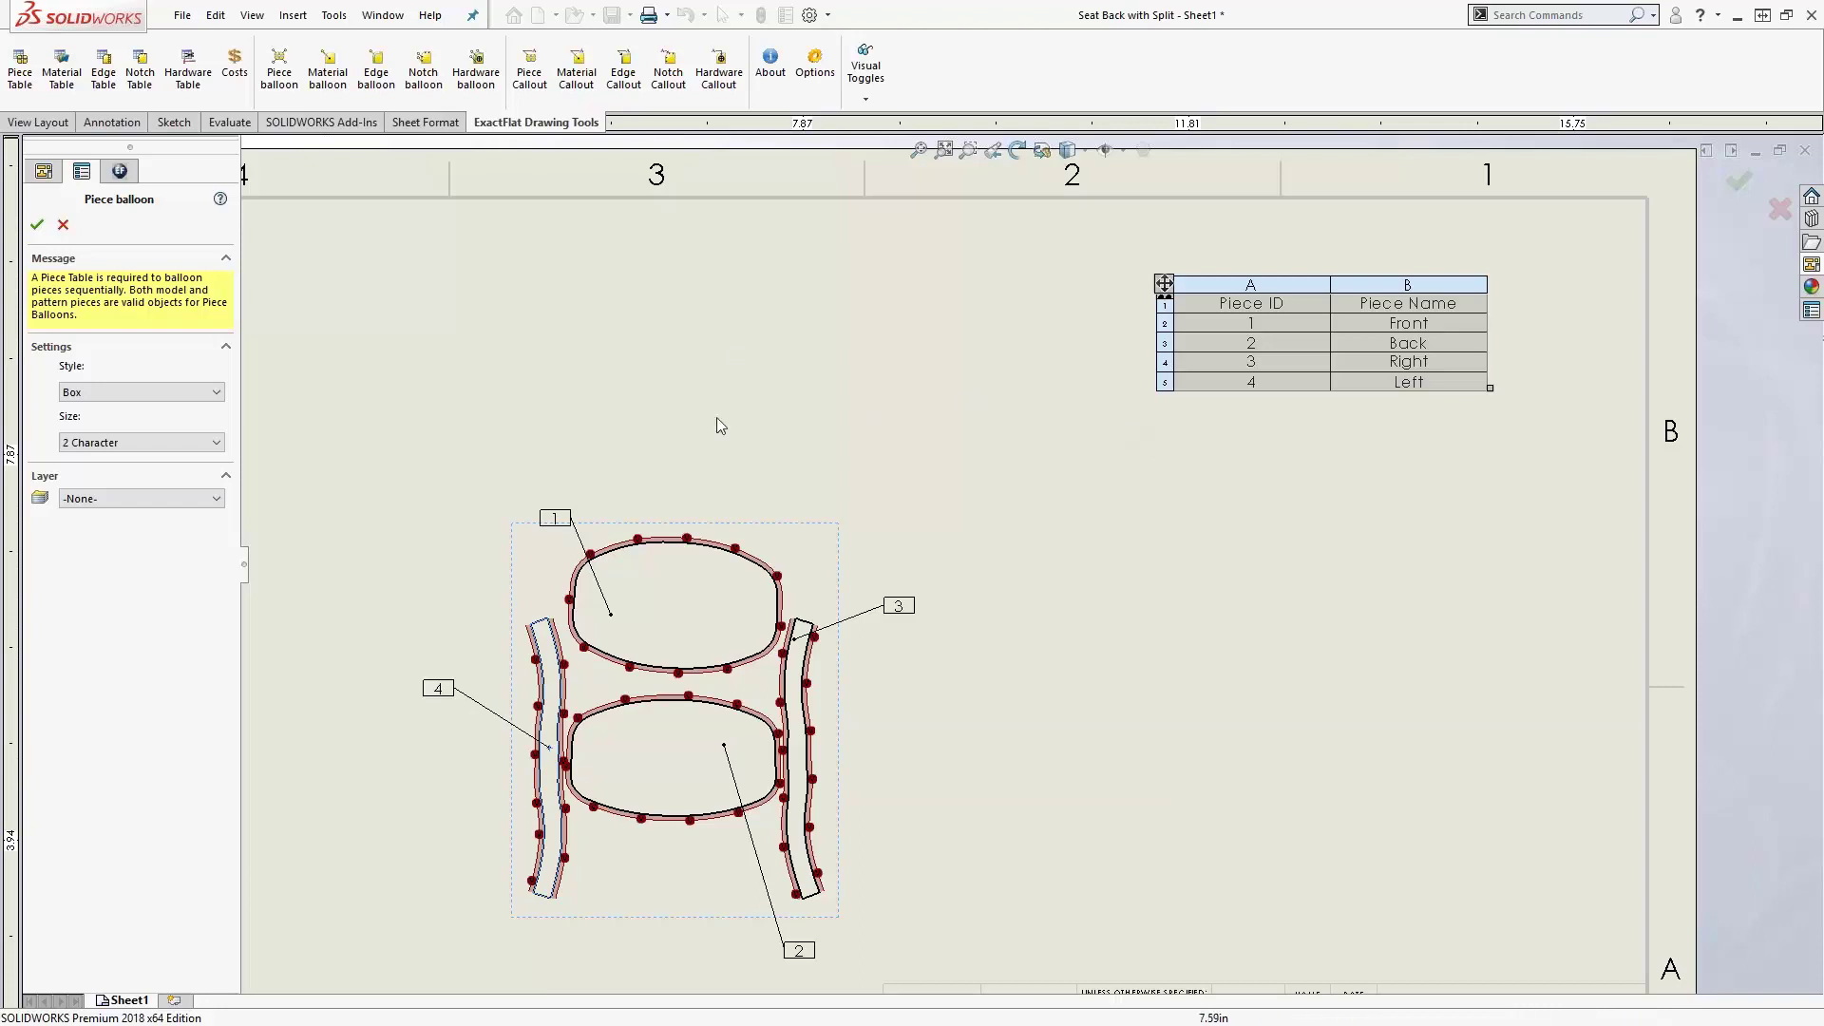
left_click(37, 224)
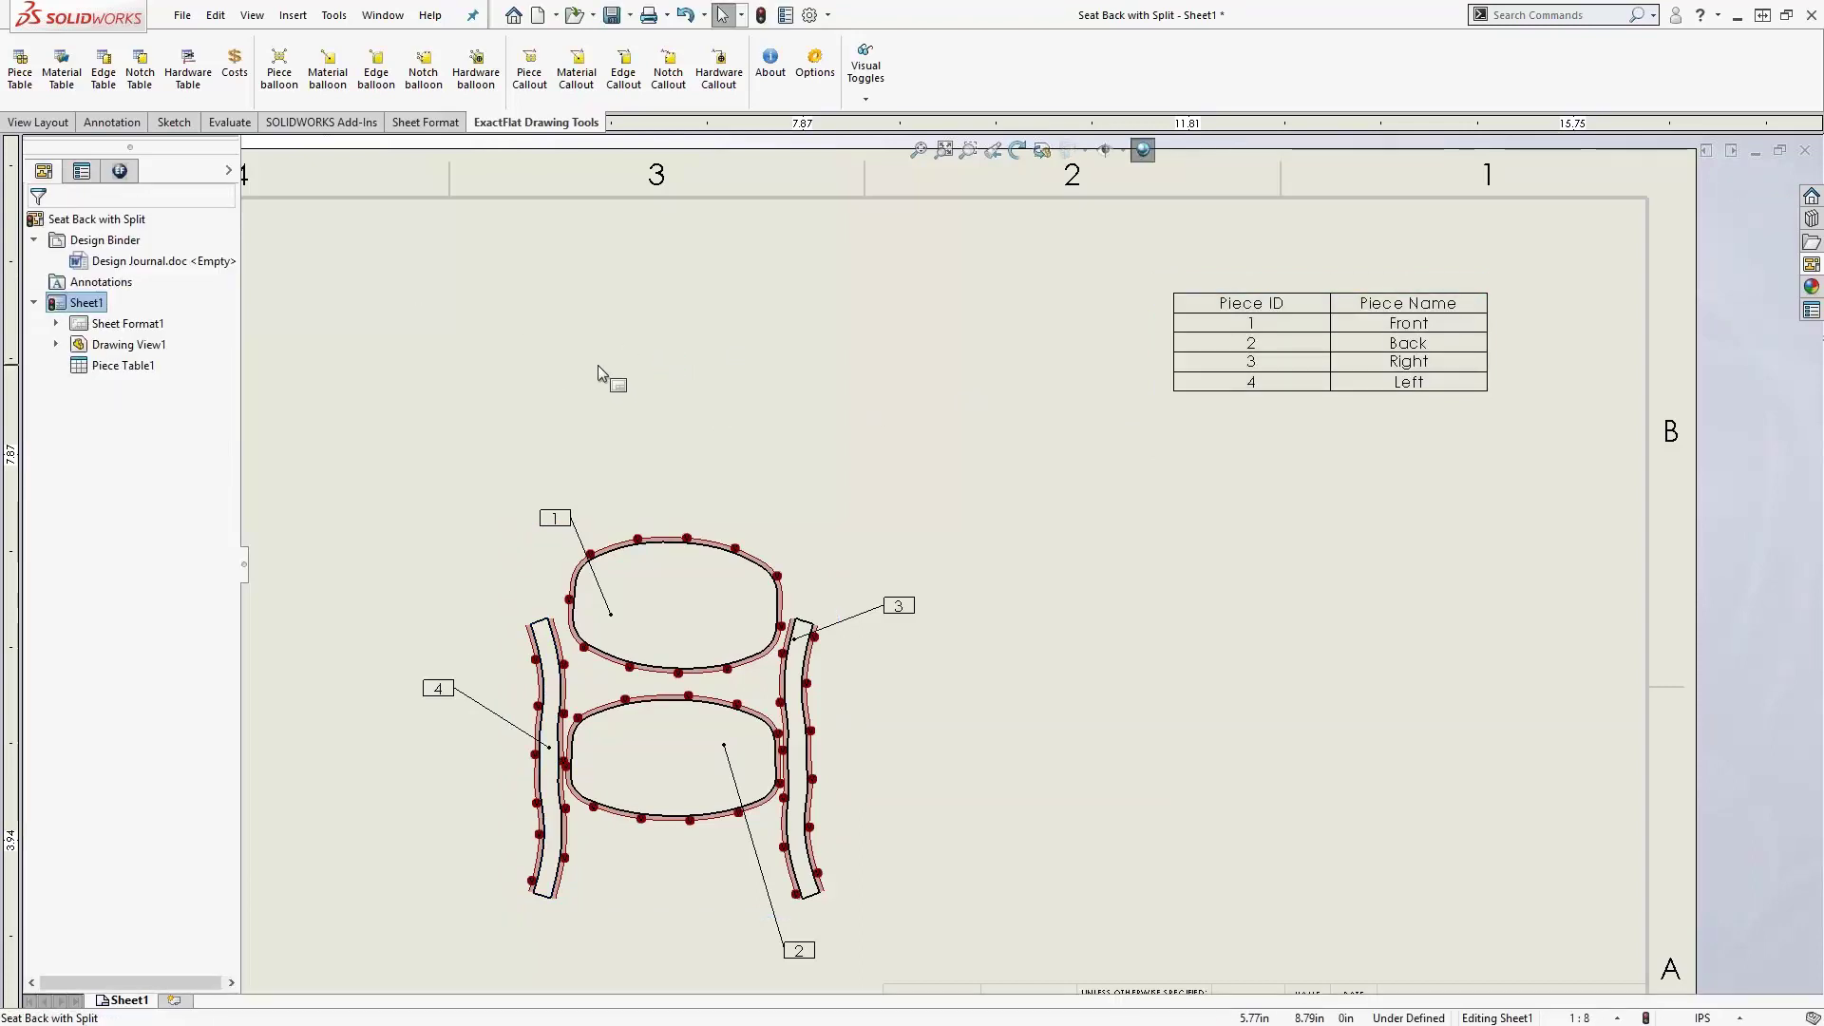
- Return to the part, open its marker layout and arrange the Front piece beside the Back piece above the two side strips
key("ctrl+Tab")
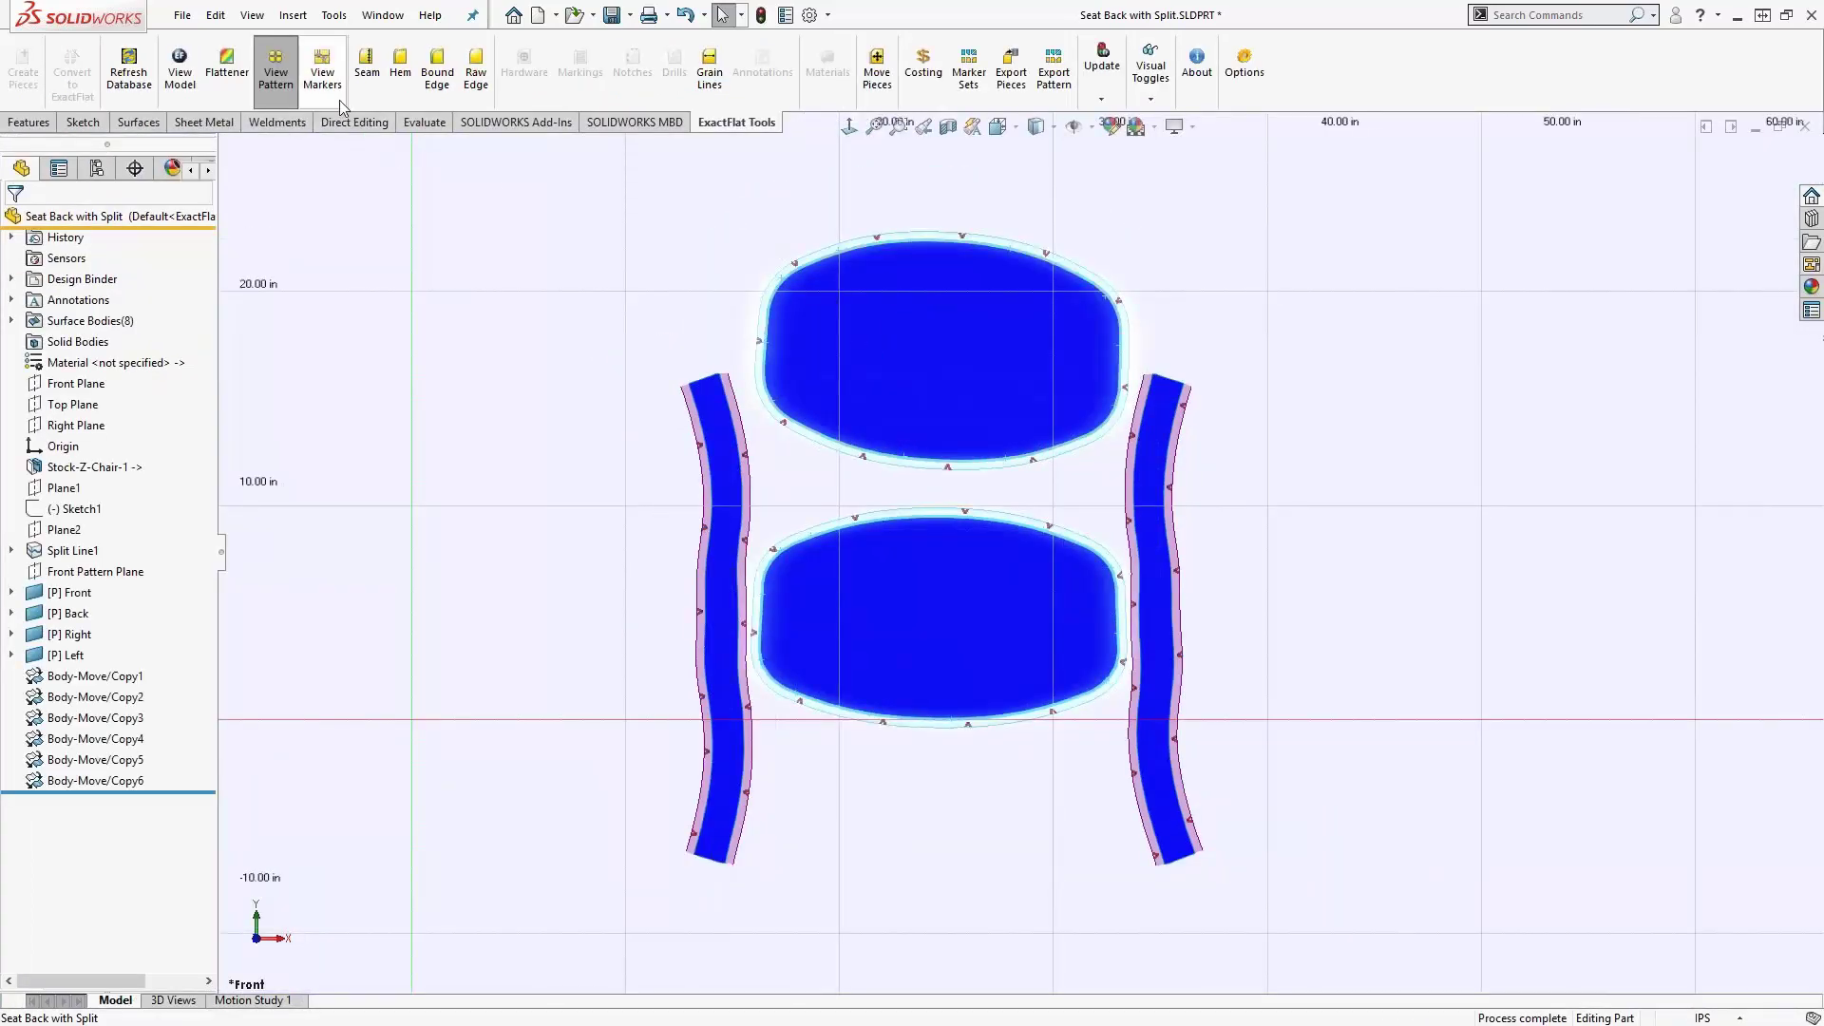
left_click(323, 72)
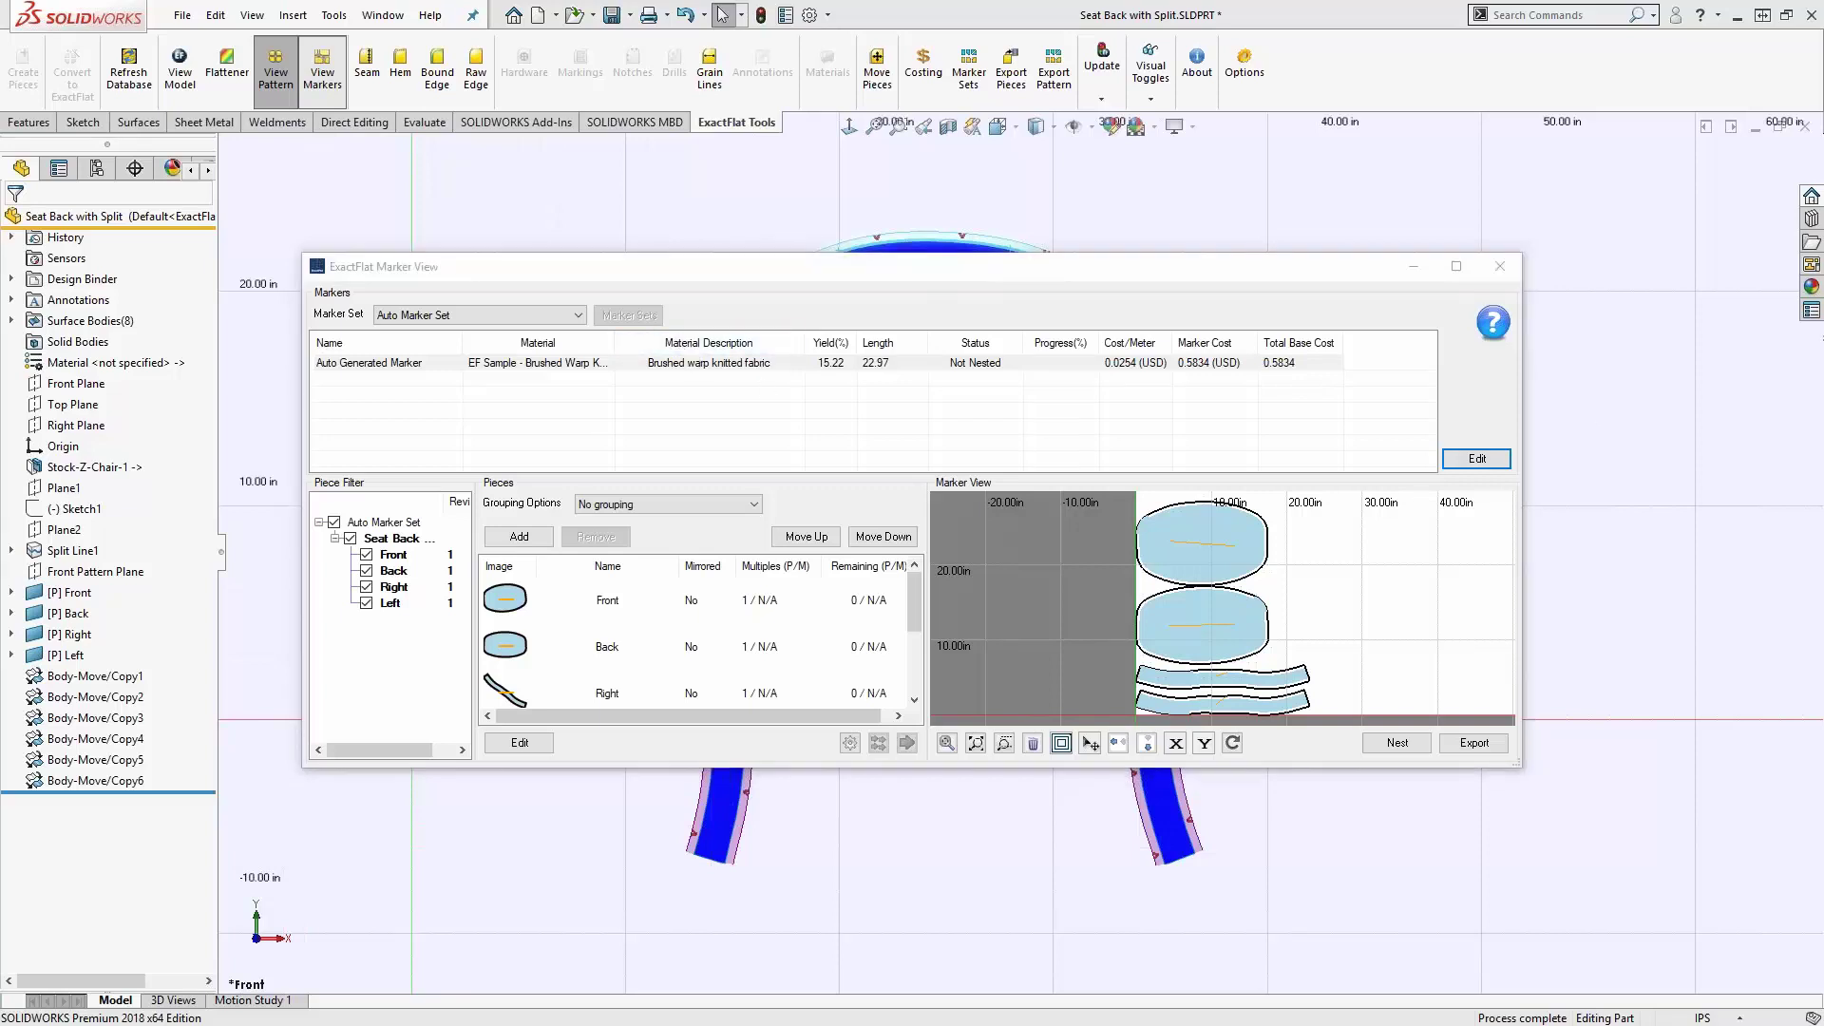
left_click_drag(1190, 553, 1376, 663)
left_click_drag(1232, 627, 1249, 622)
left_click_drag(1382, 664, 1367, 619)
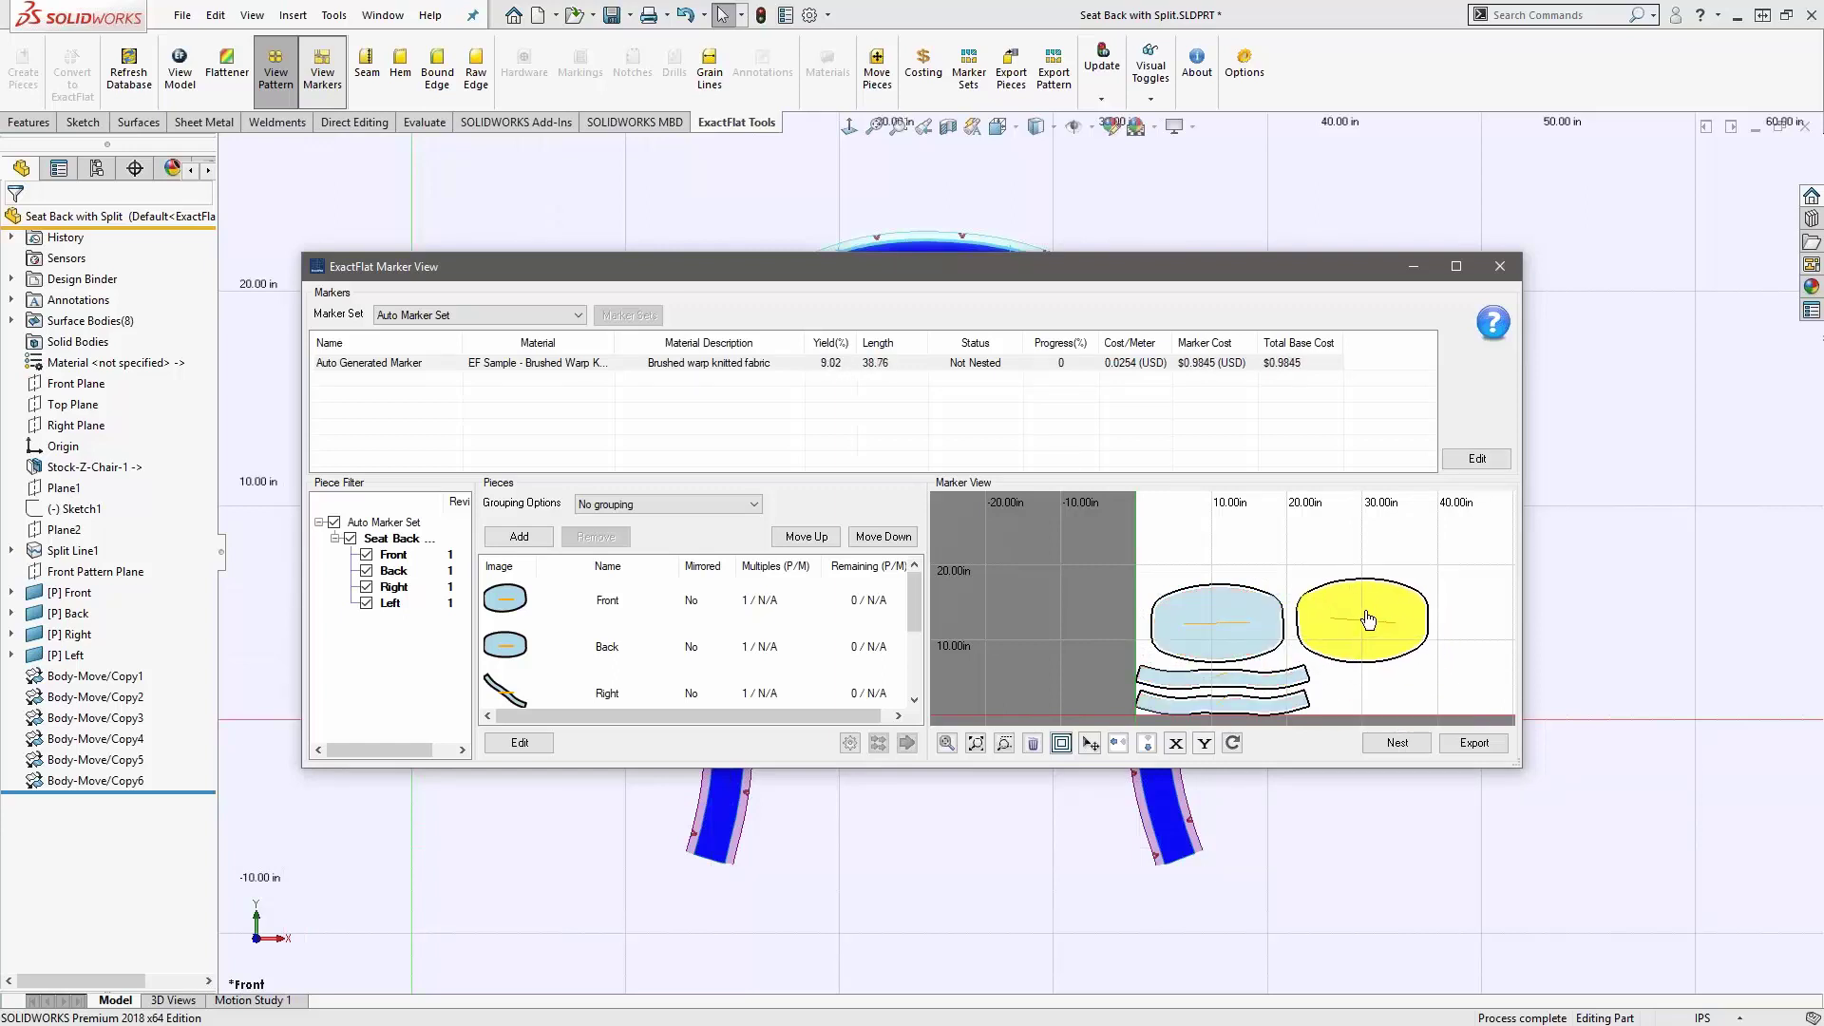
left_click(1639, 643)
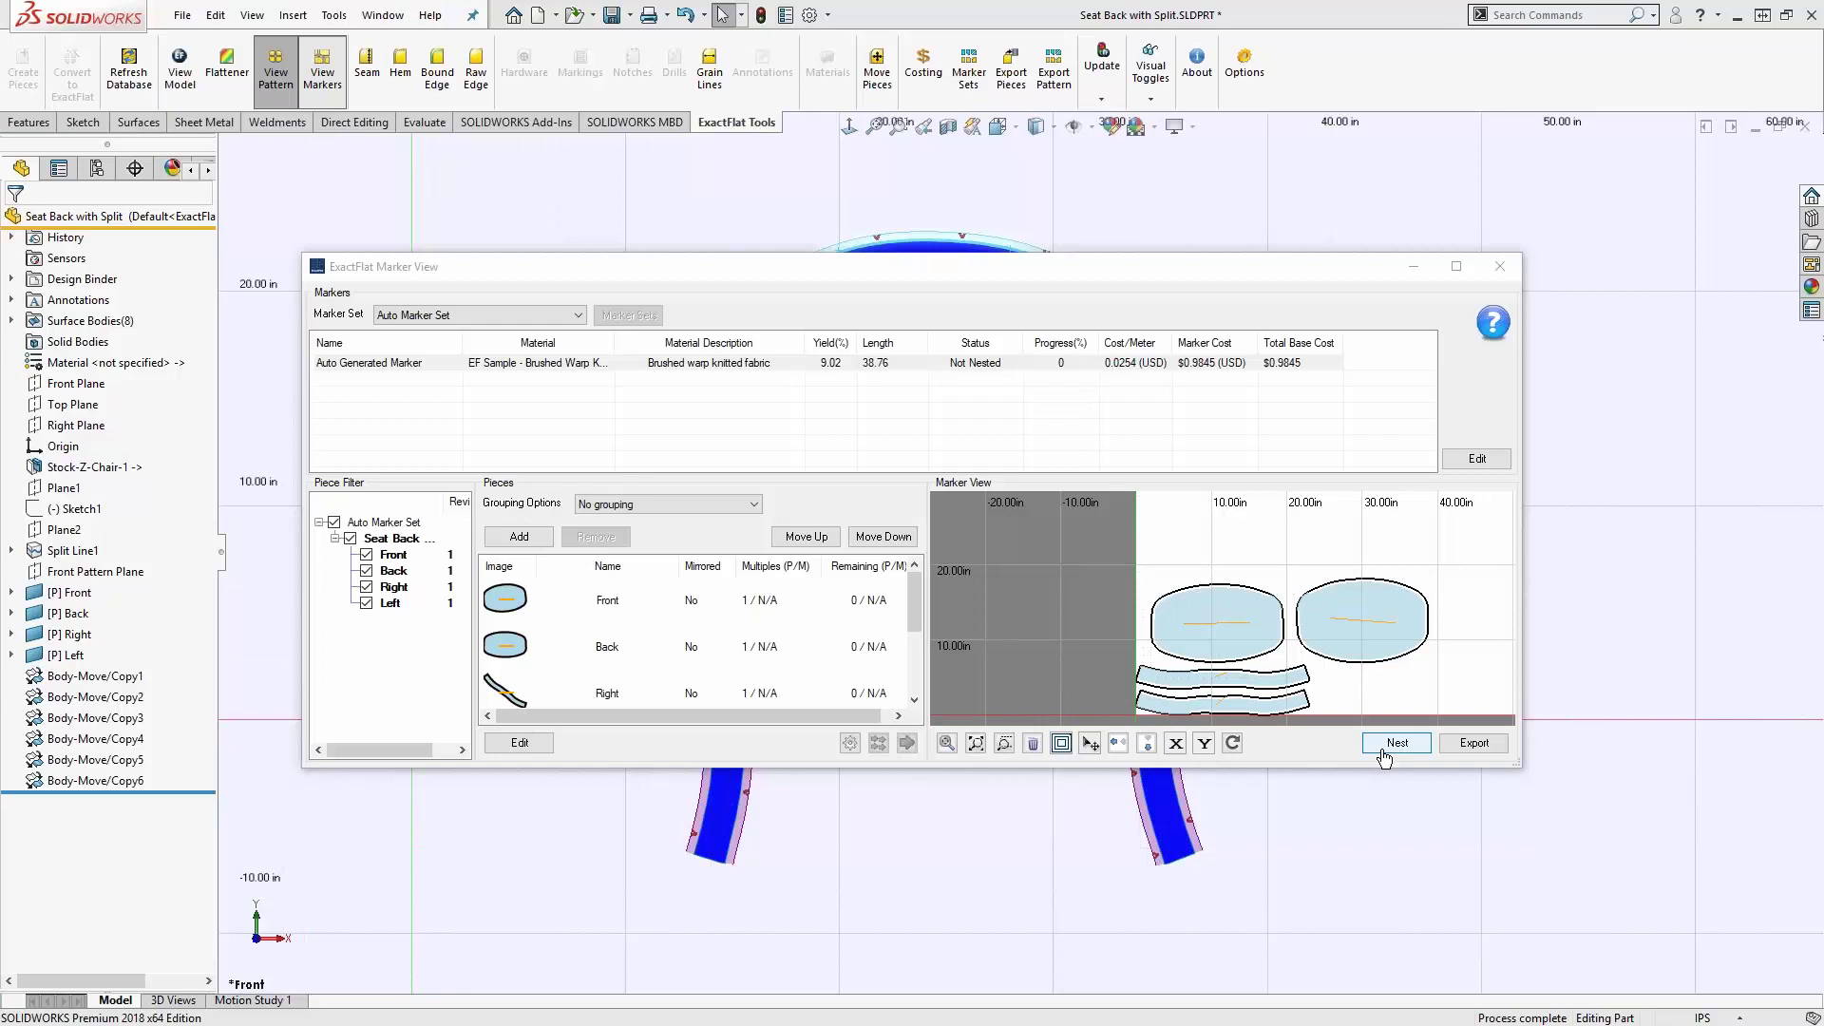
- Open the marker's export options, compare the ASTM 6673-10 DXF and DASI profiles, and choose HPGL with SOLIDWORKS Units
left_click(1471, 746)
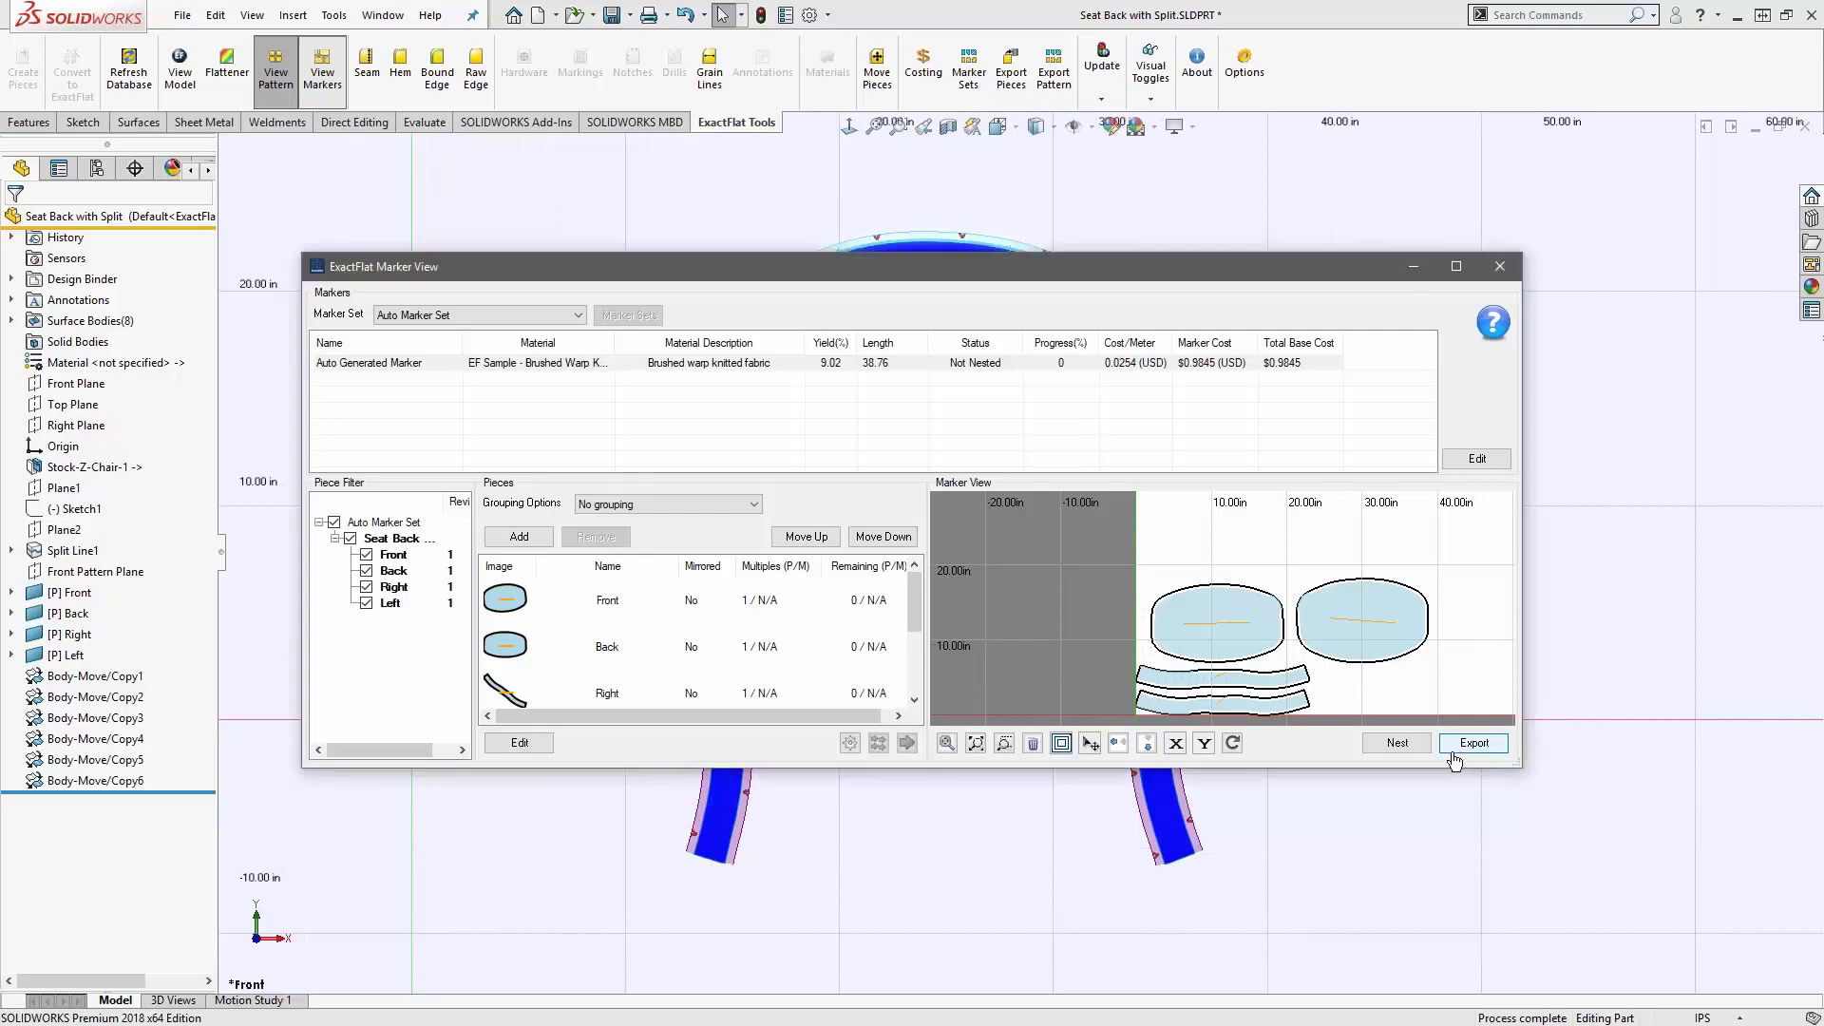
left_click(874, 253)
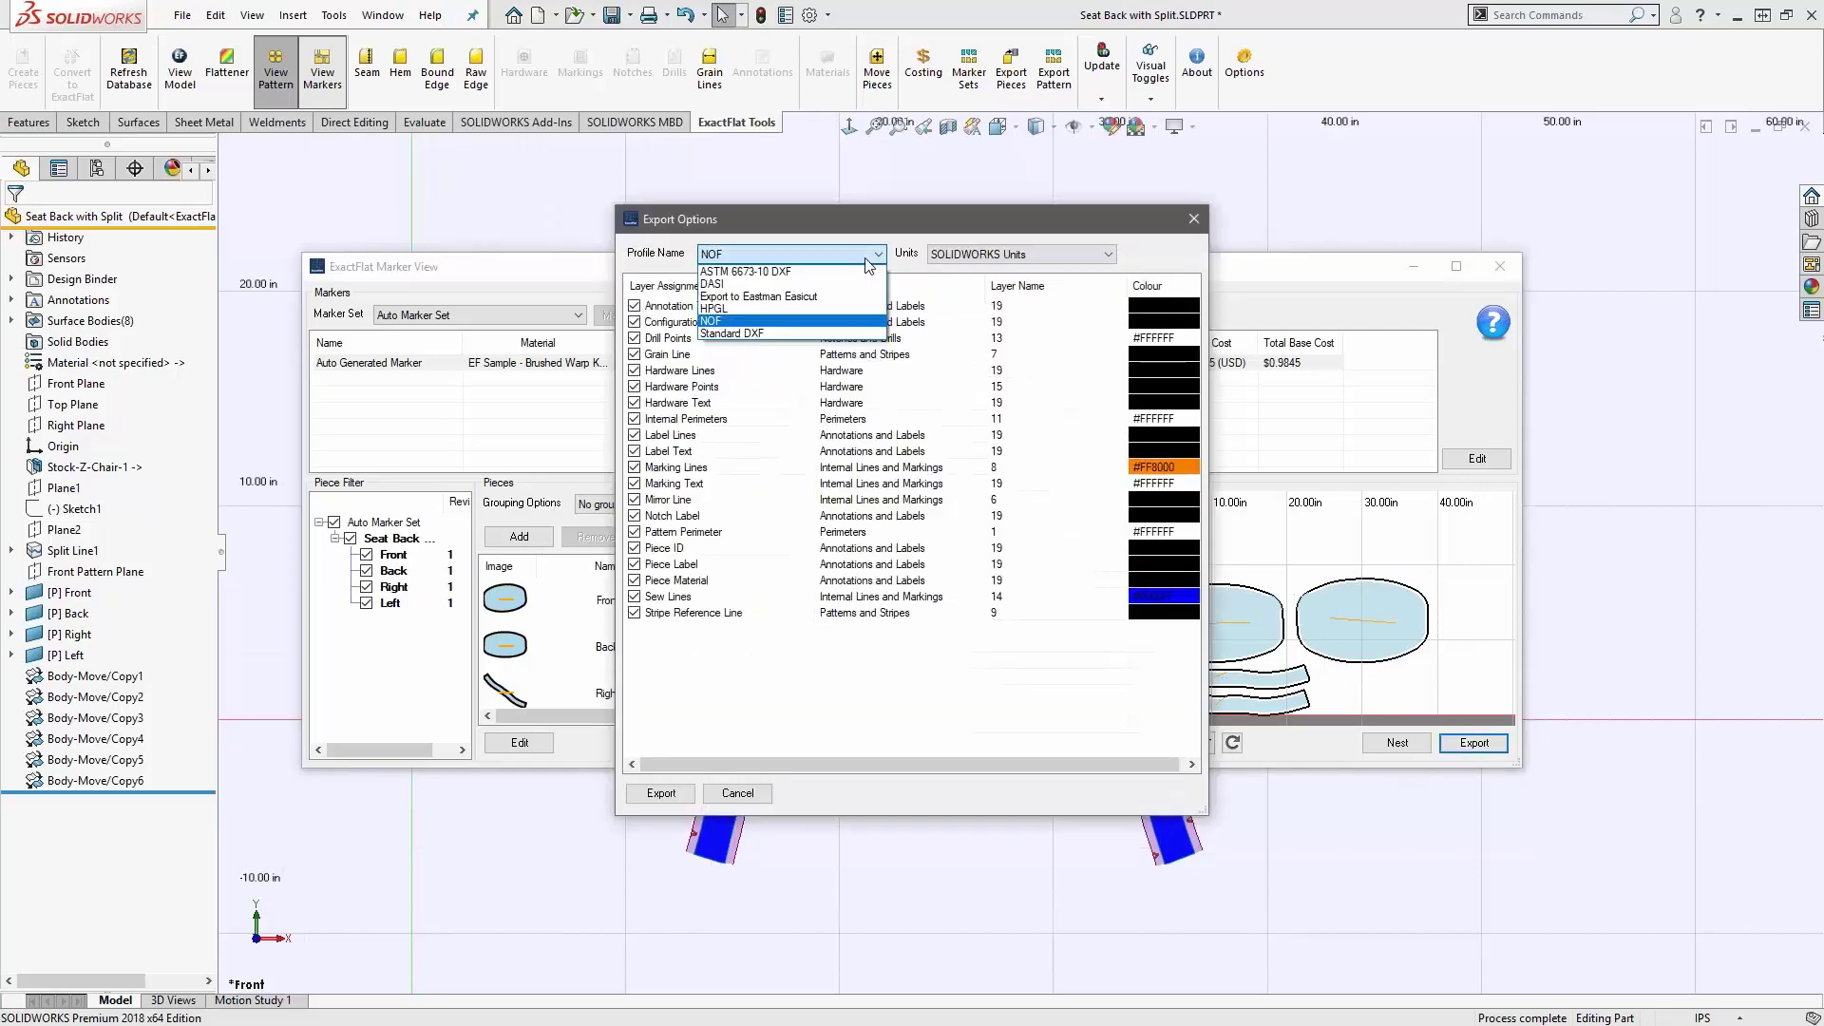
left_click(783, 278)
left_click(826, 254)
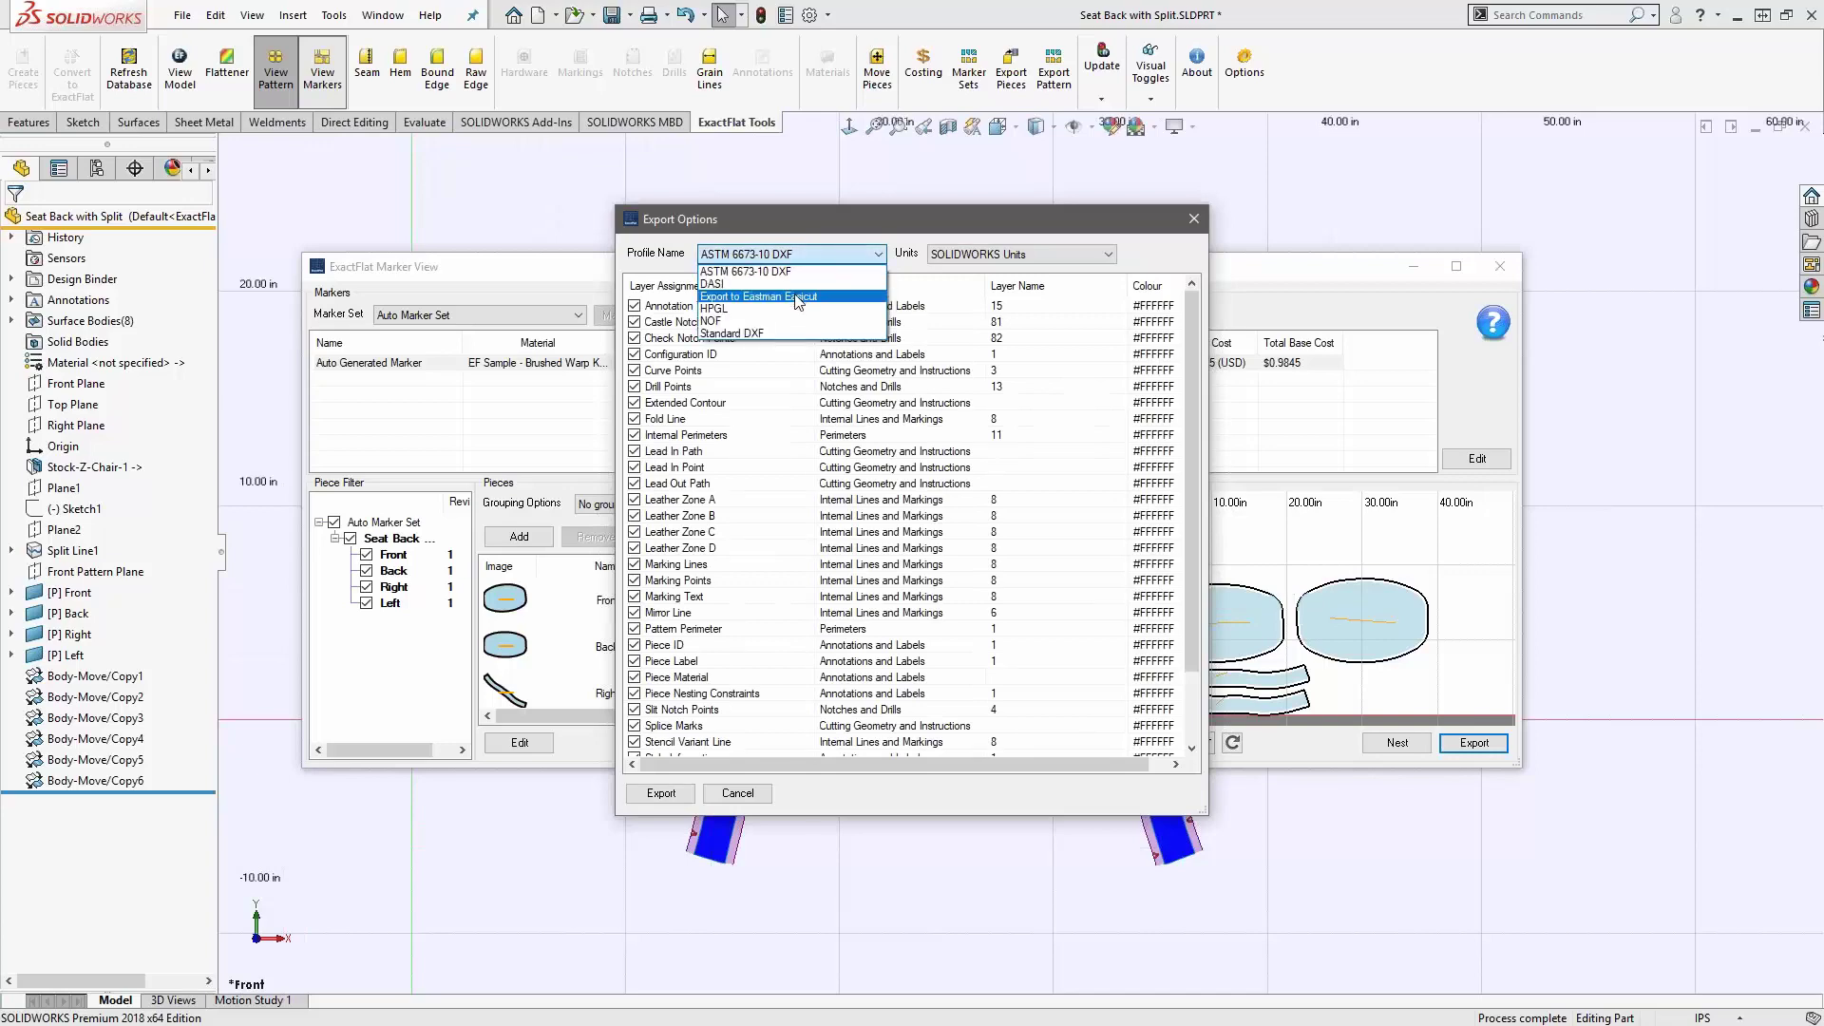
left_click(796, 283)
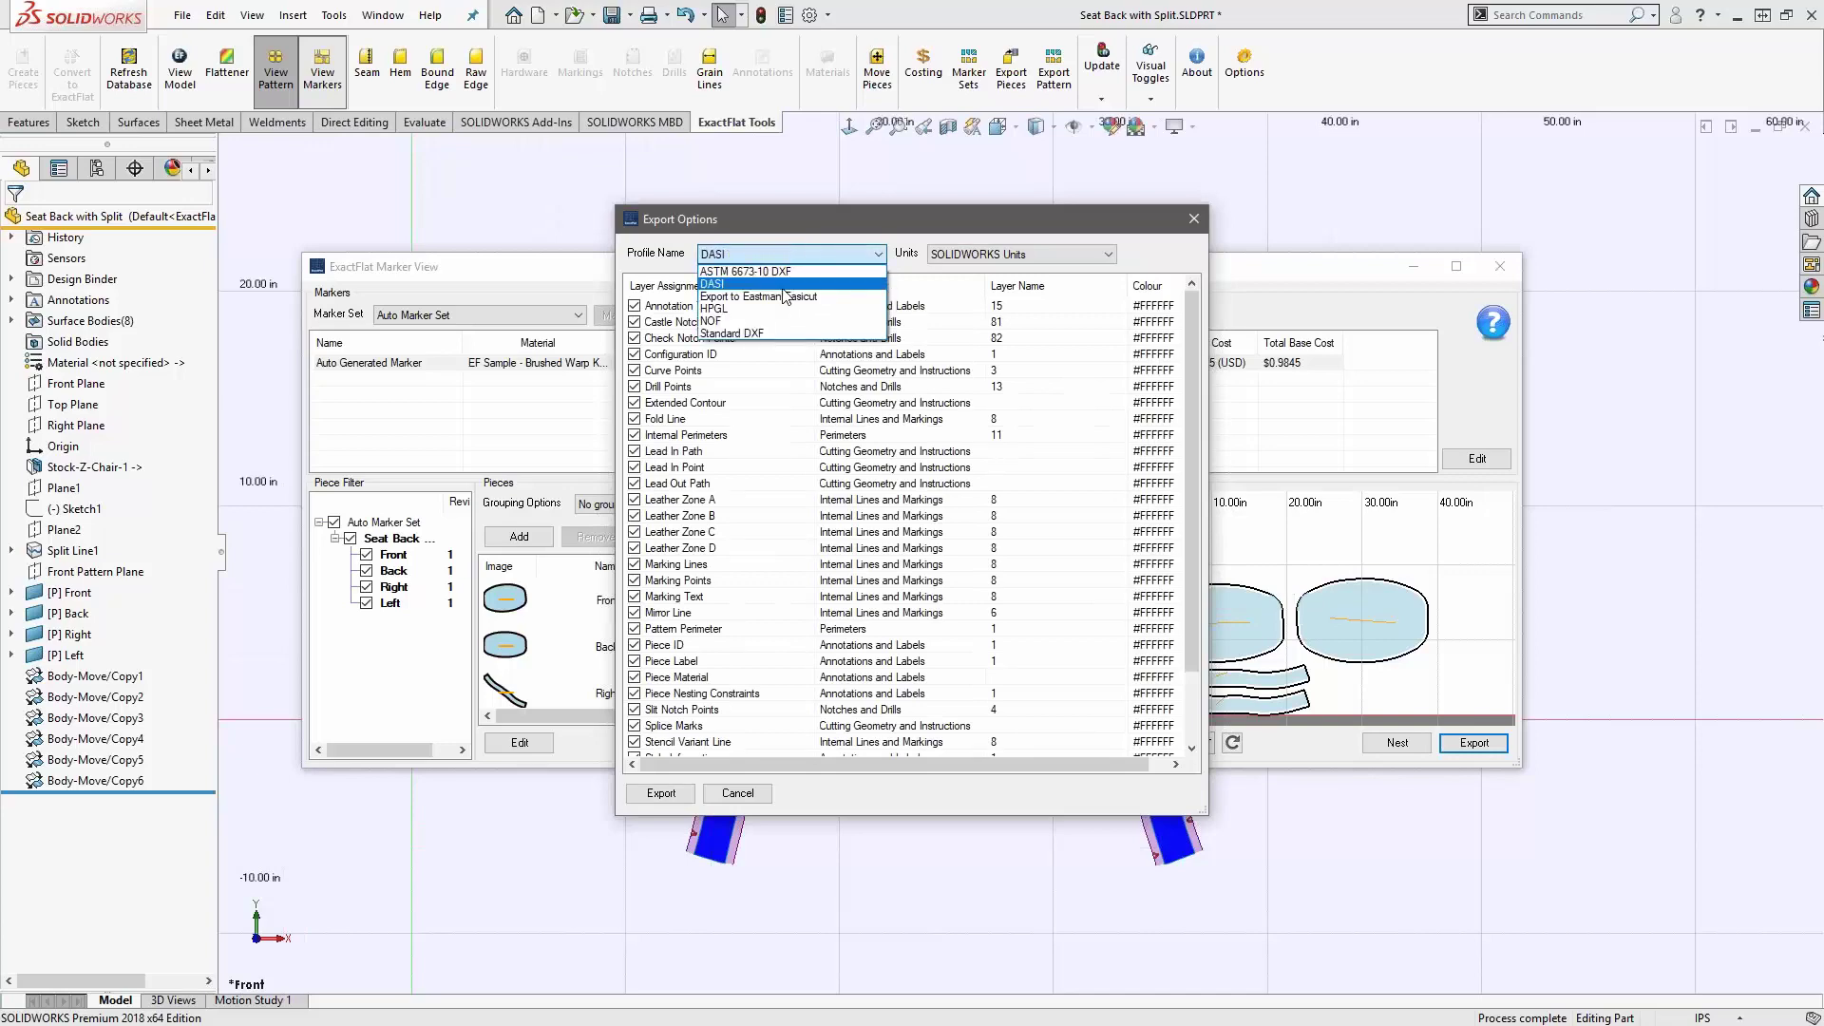
left_click(795, 255)
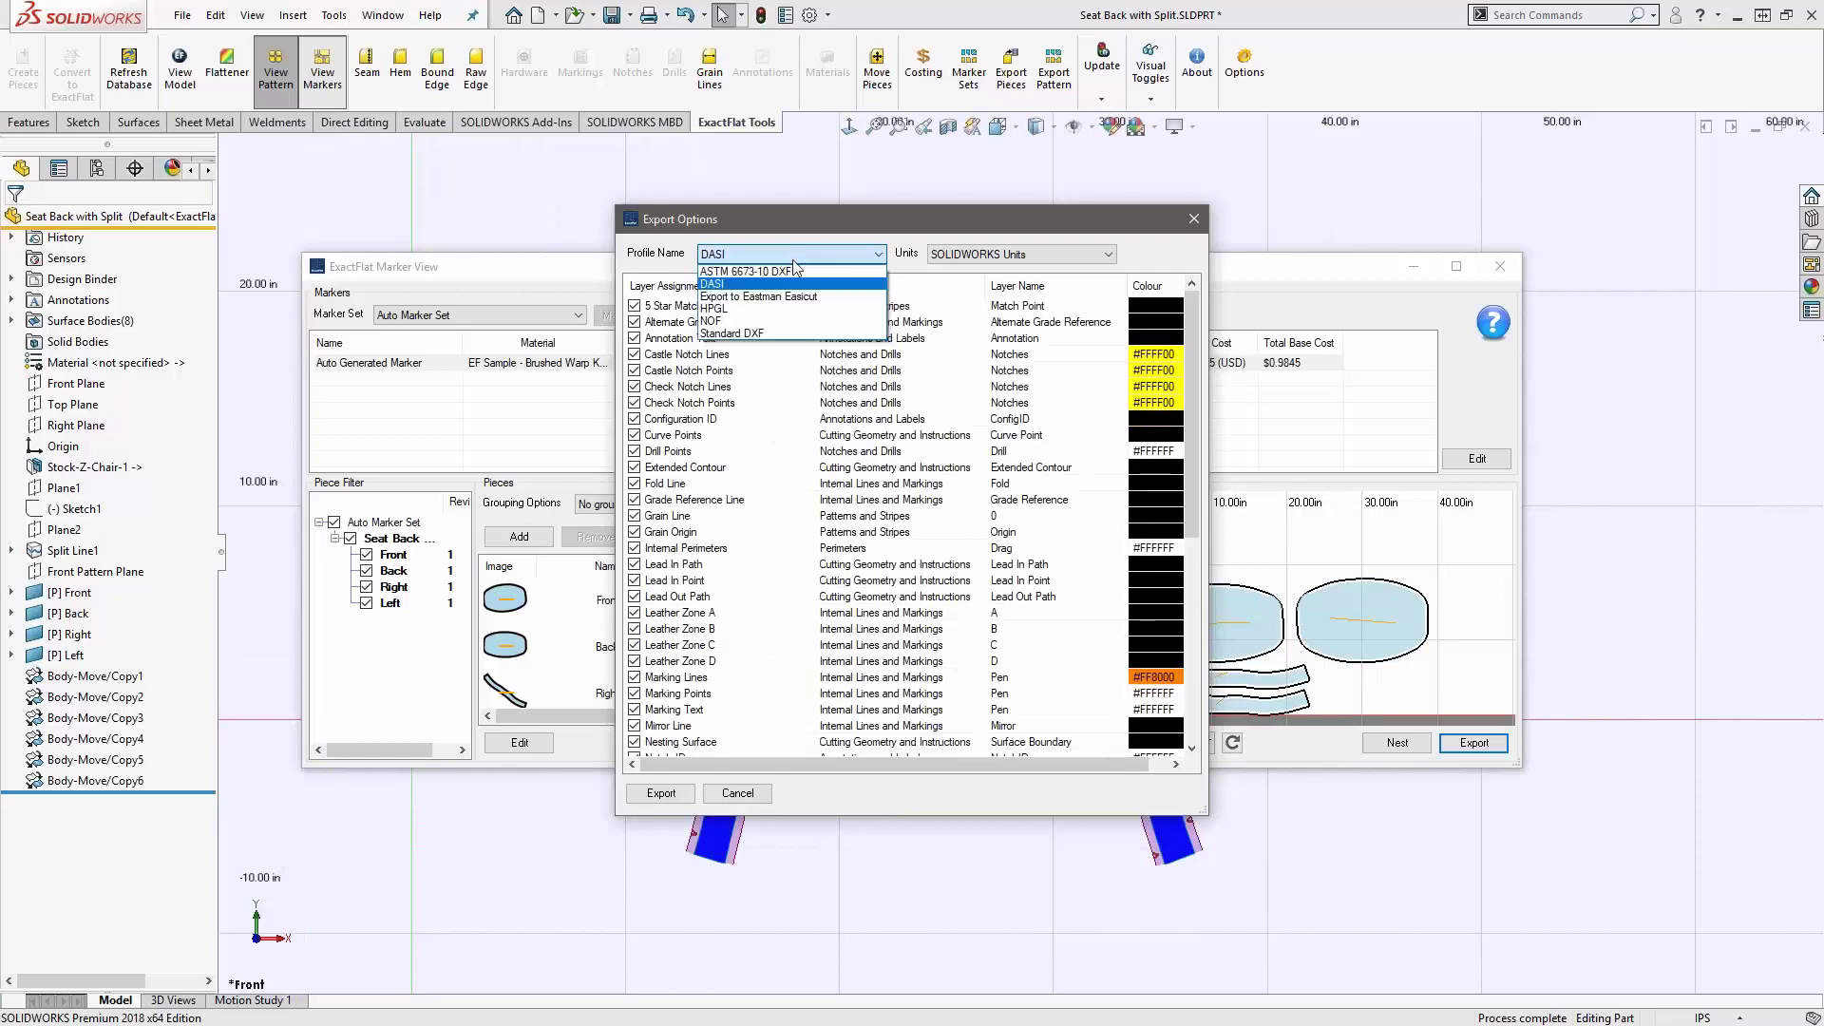
left_click(779, 316)
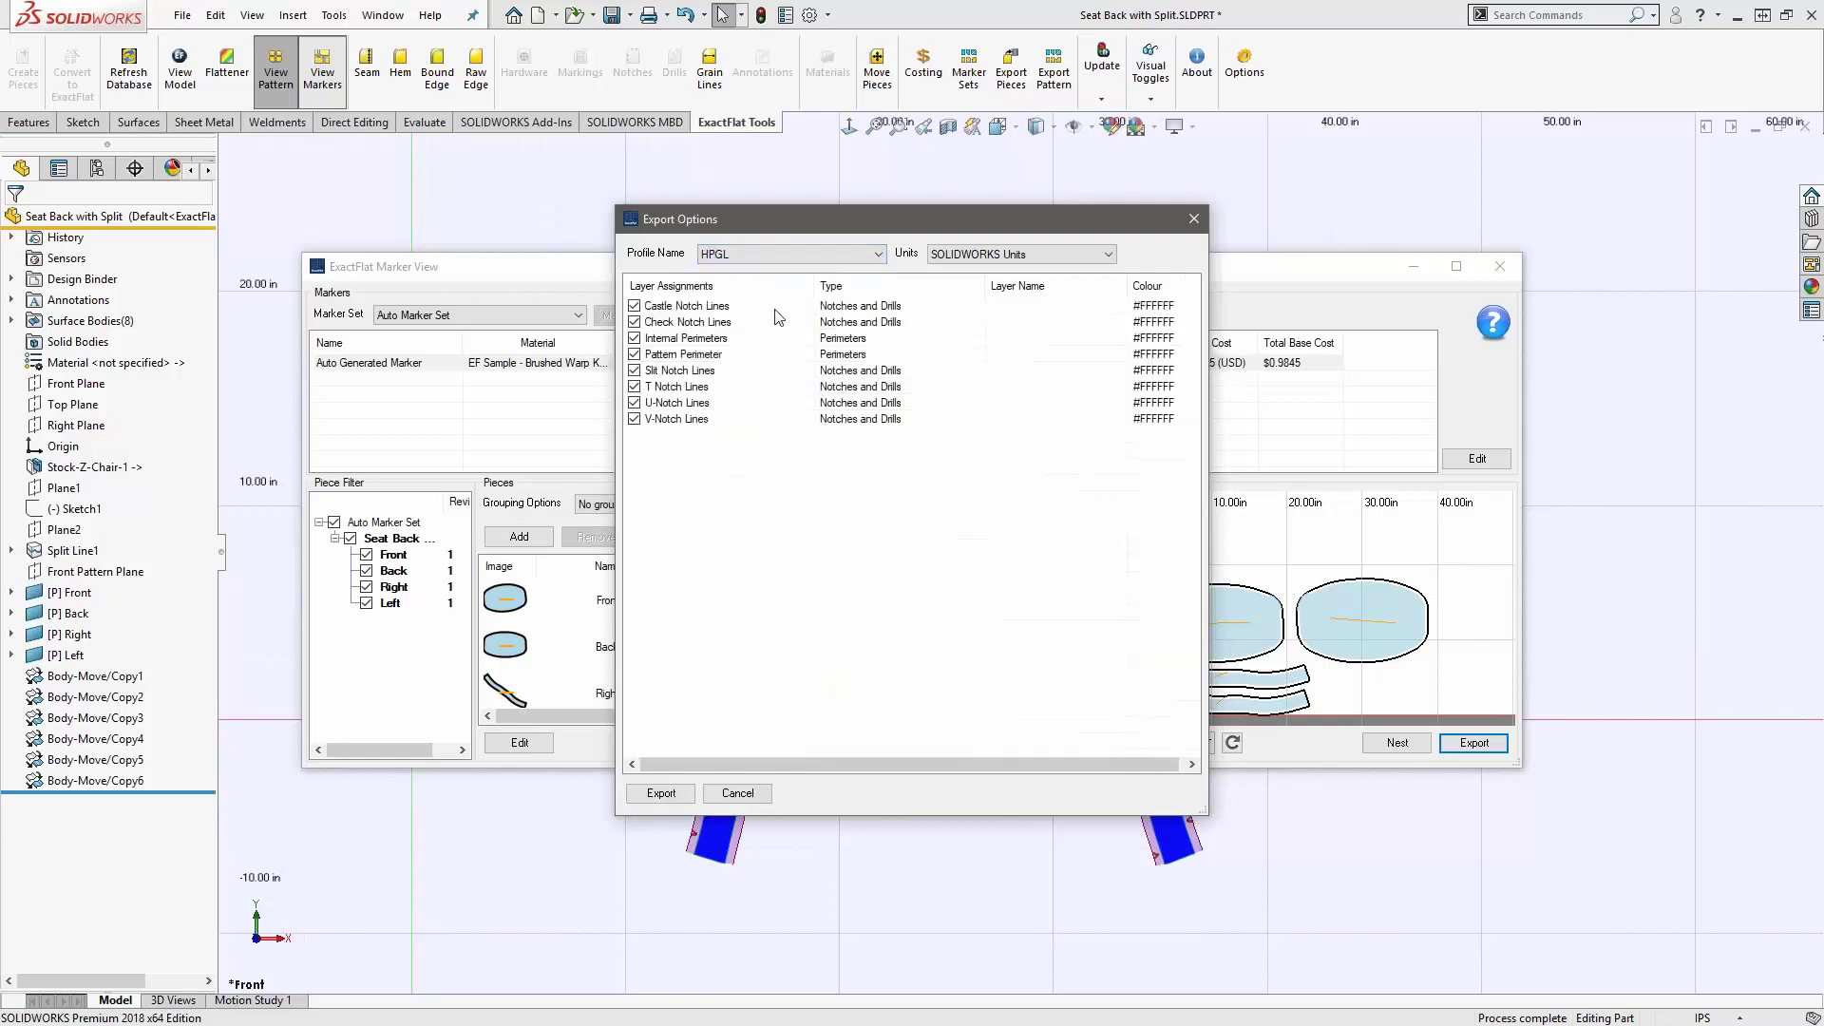
left_click(1002, 255)
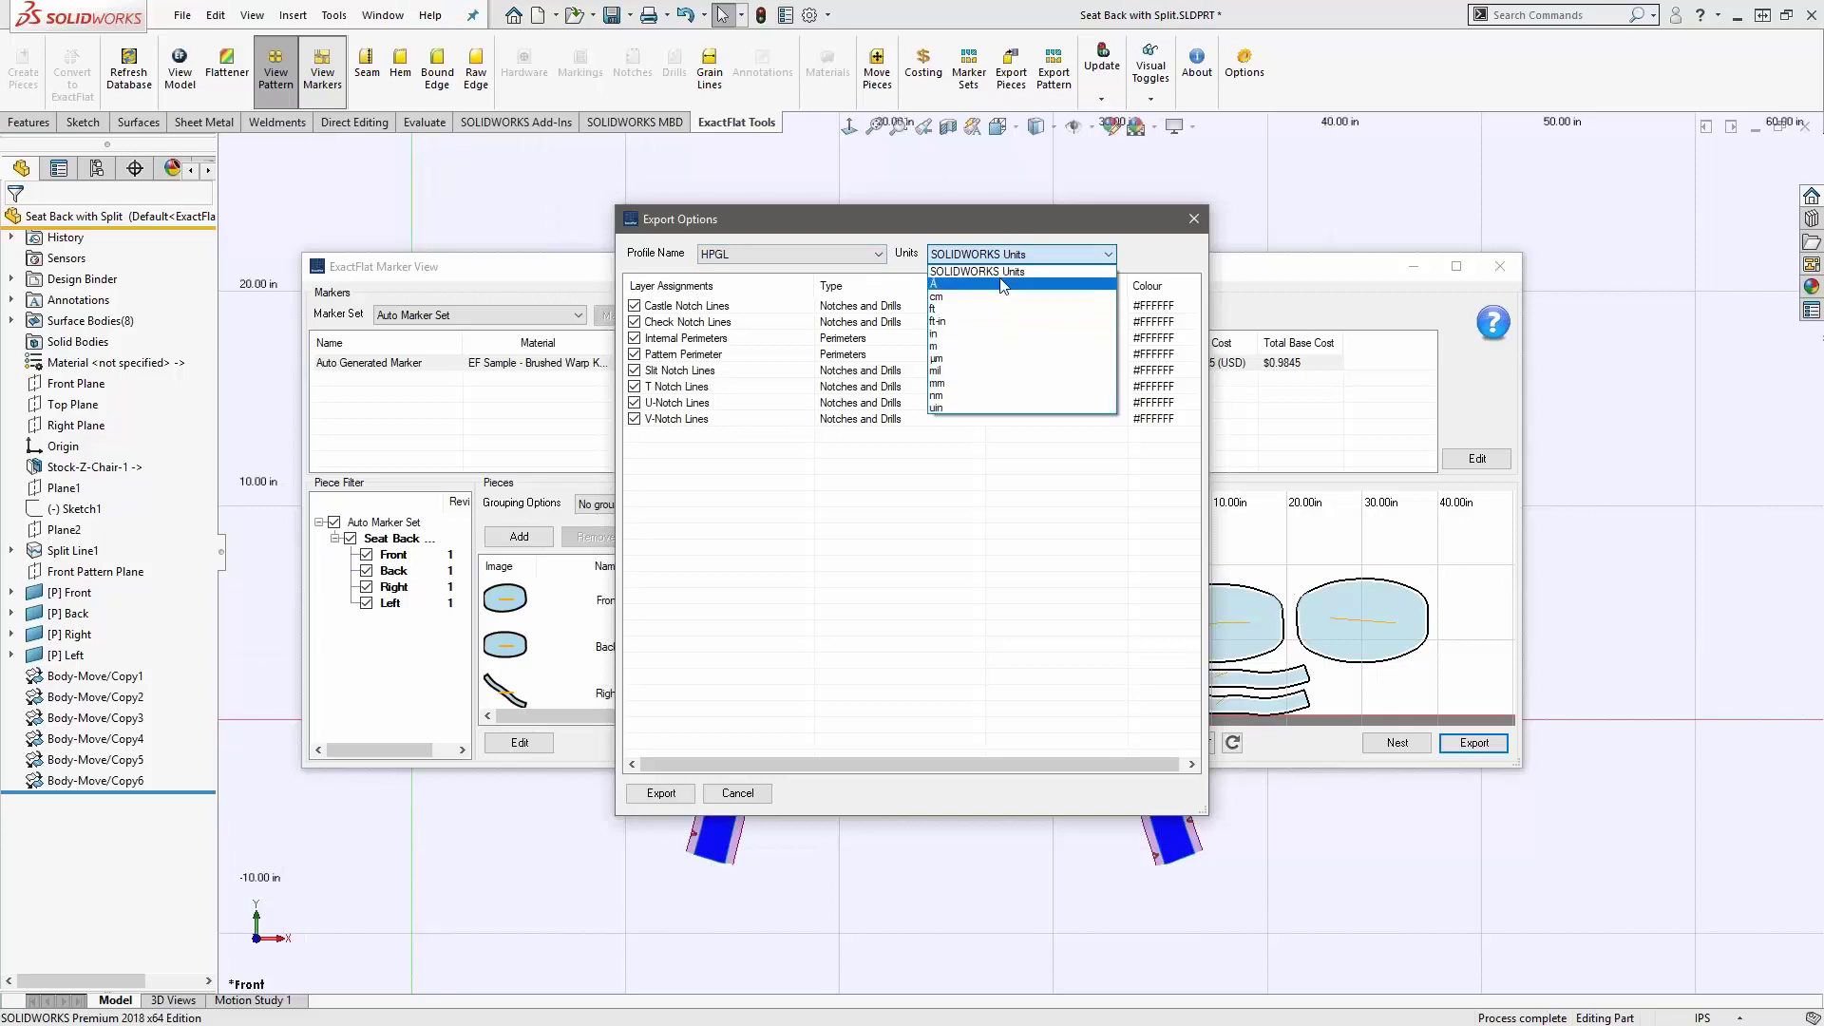
left_click(1007, 256)
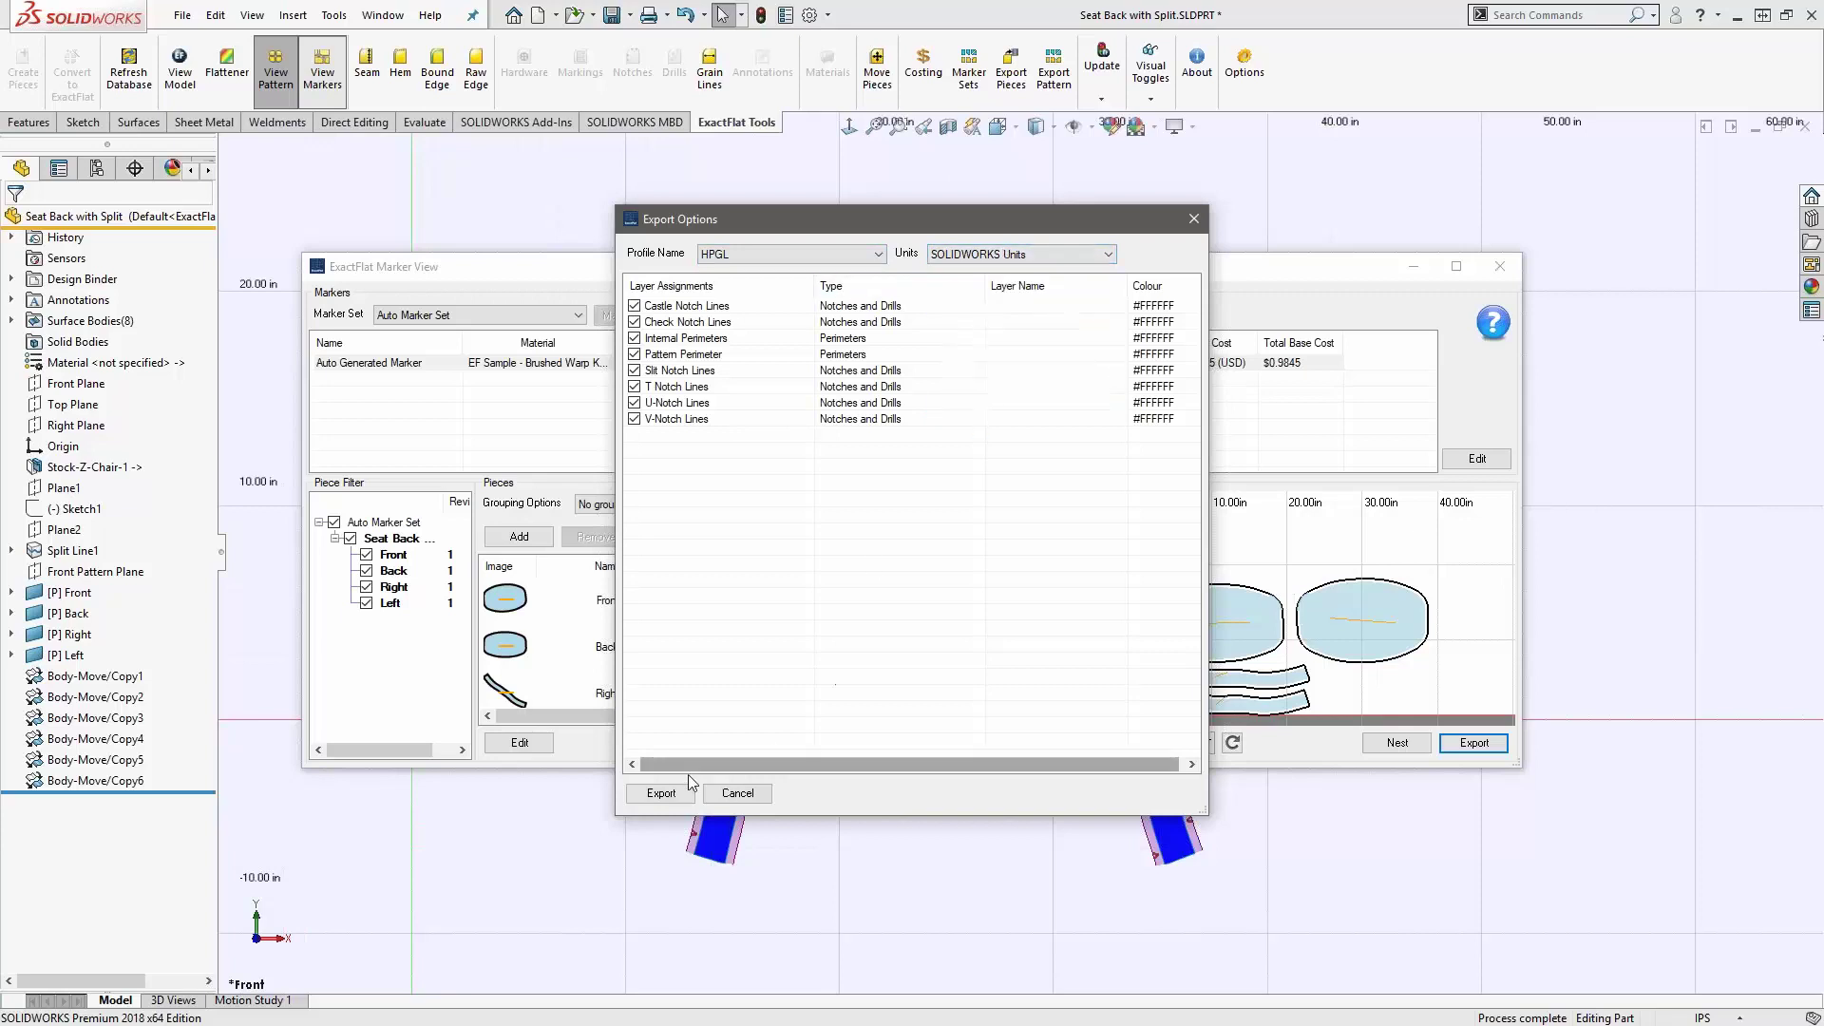
- Export the marker as Auto Generated Marker.dxf into the ExactFlat Video folder and close the marker view
left_click(662, 794)
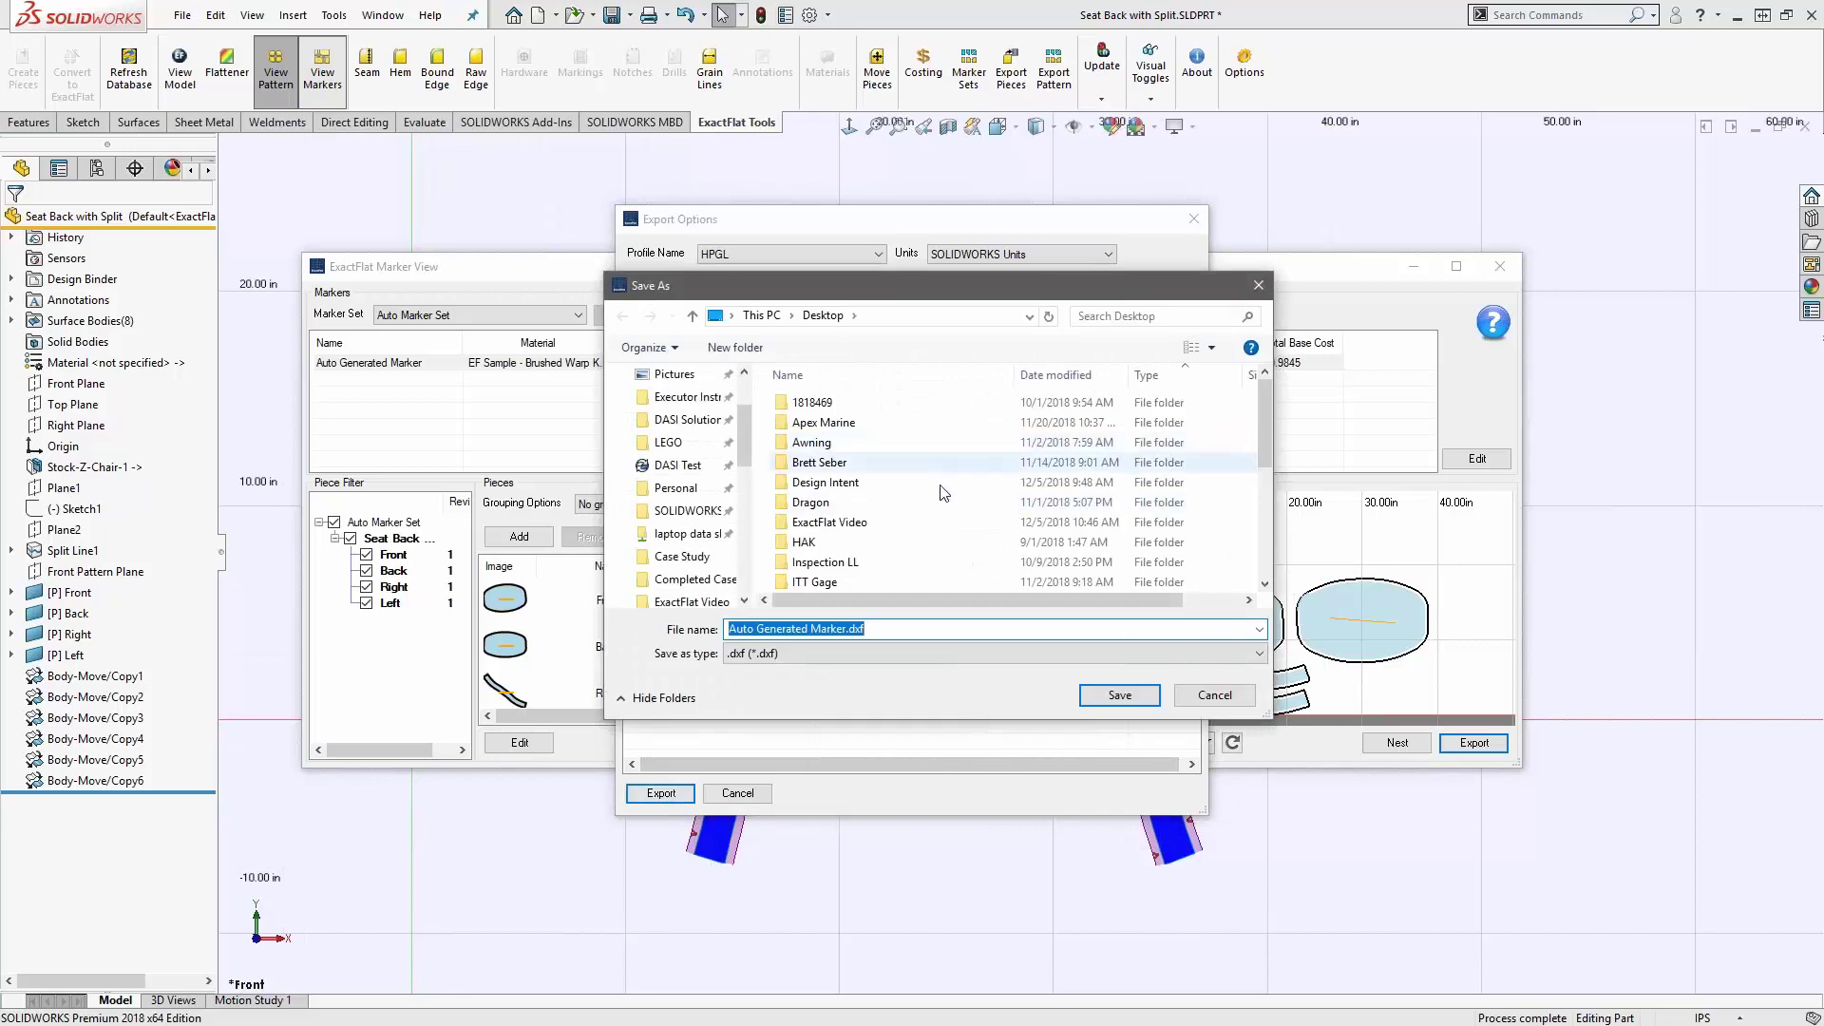
scroll(855, 484, "down", 5)
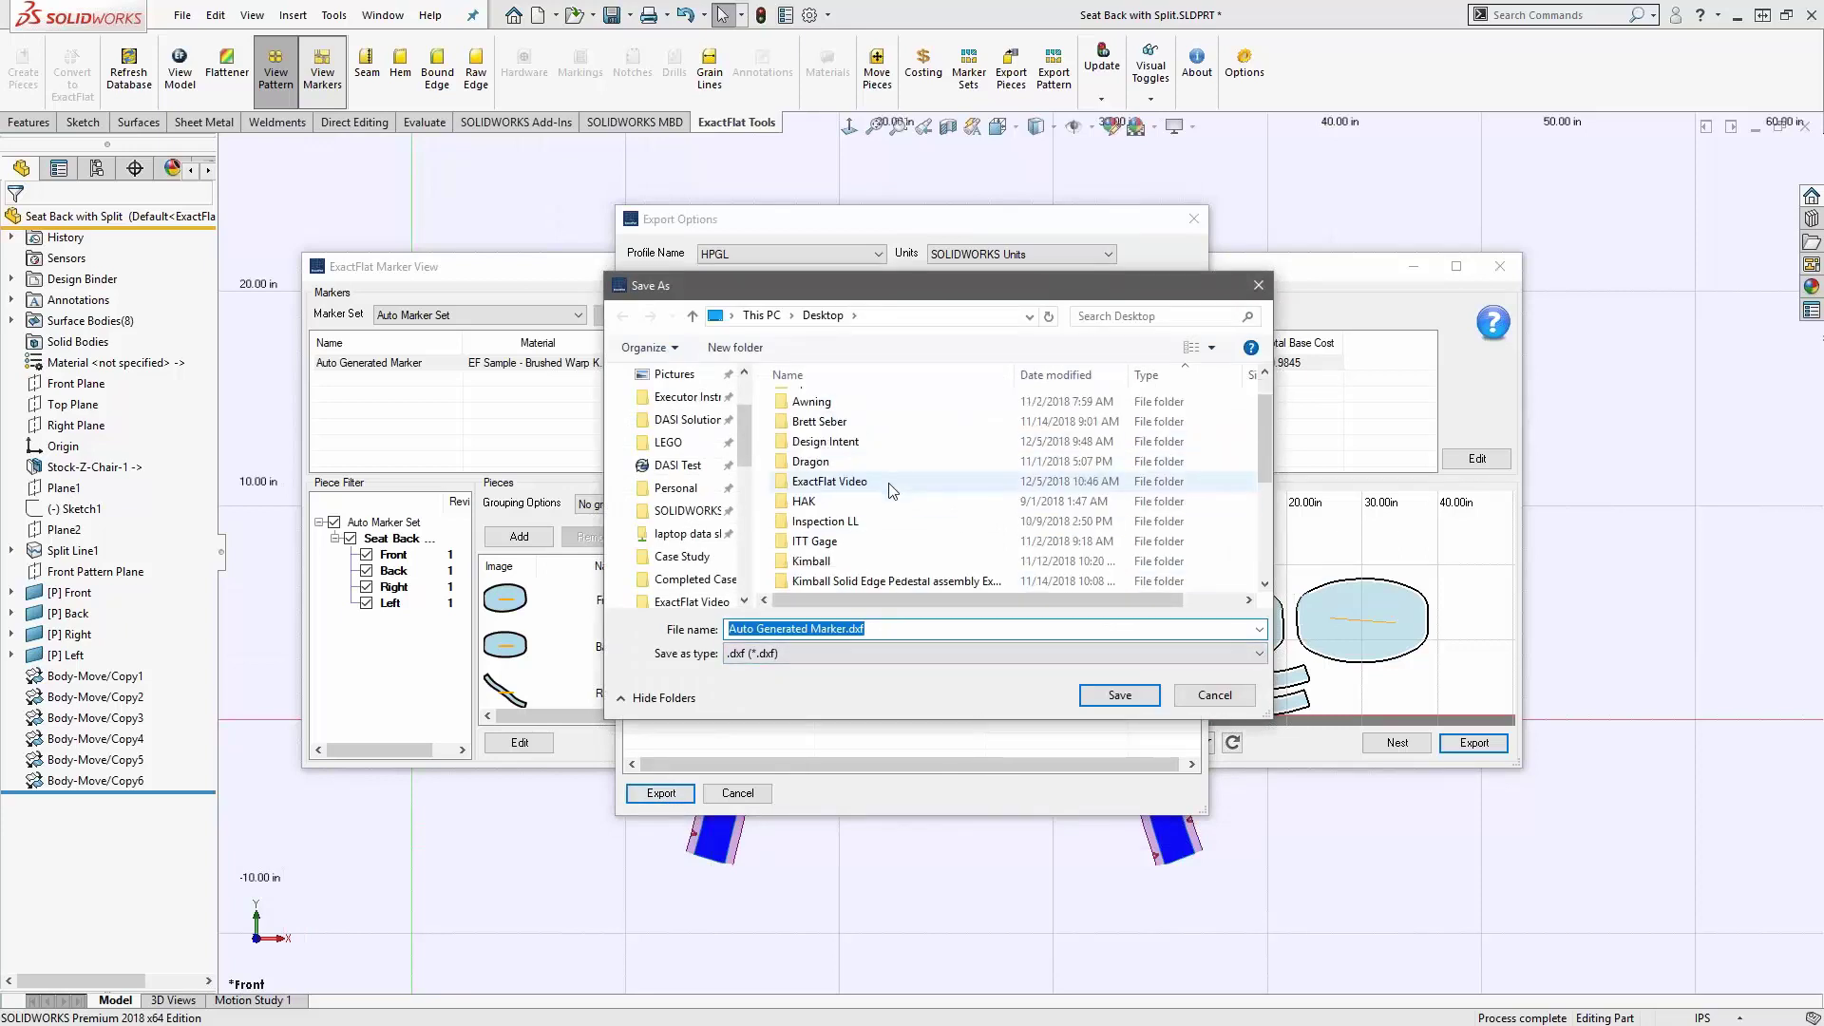
scroll(893, 490, "up", 3)
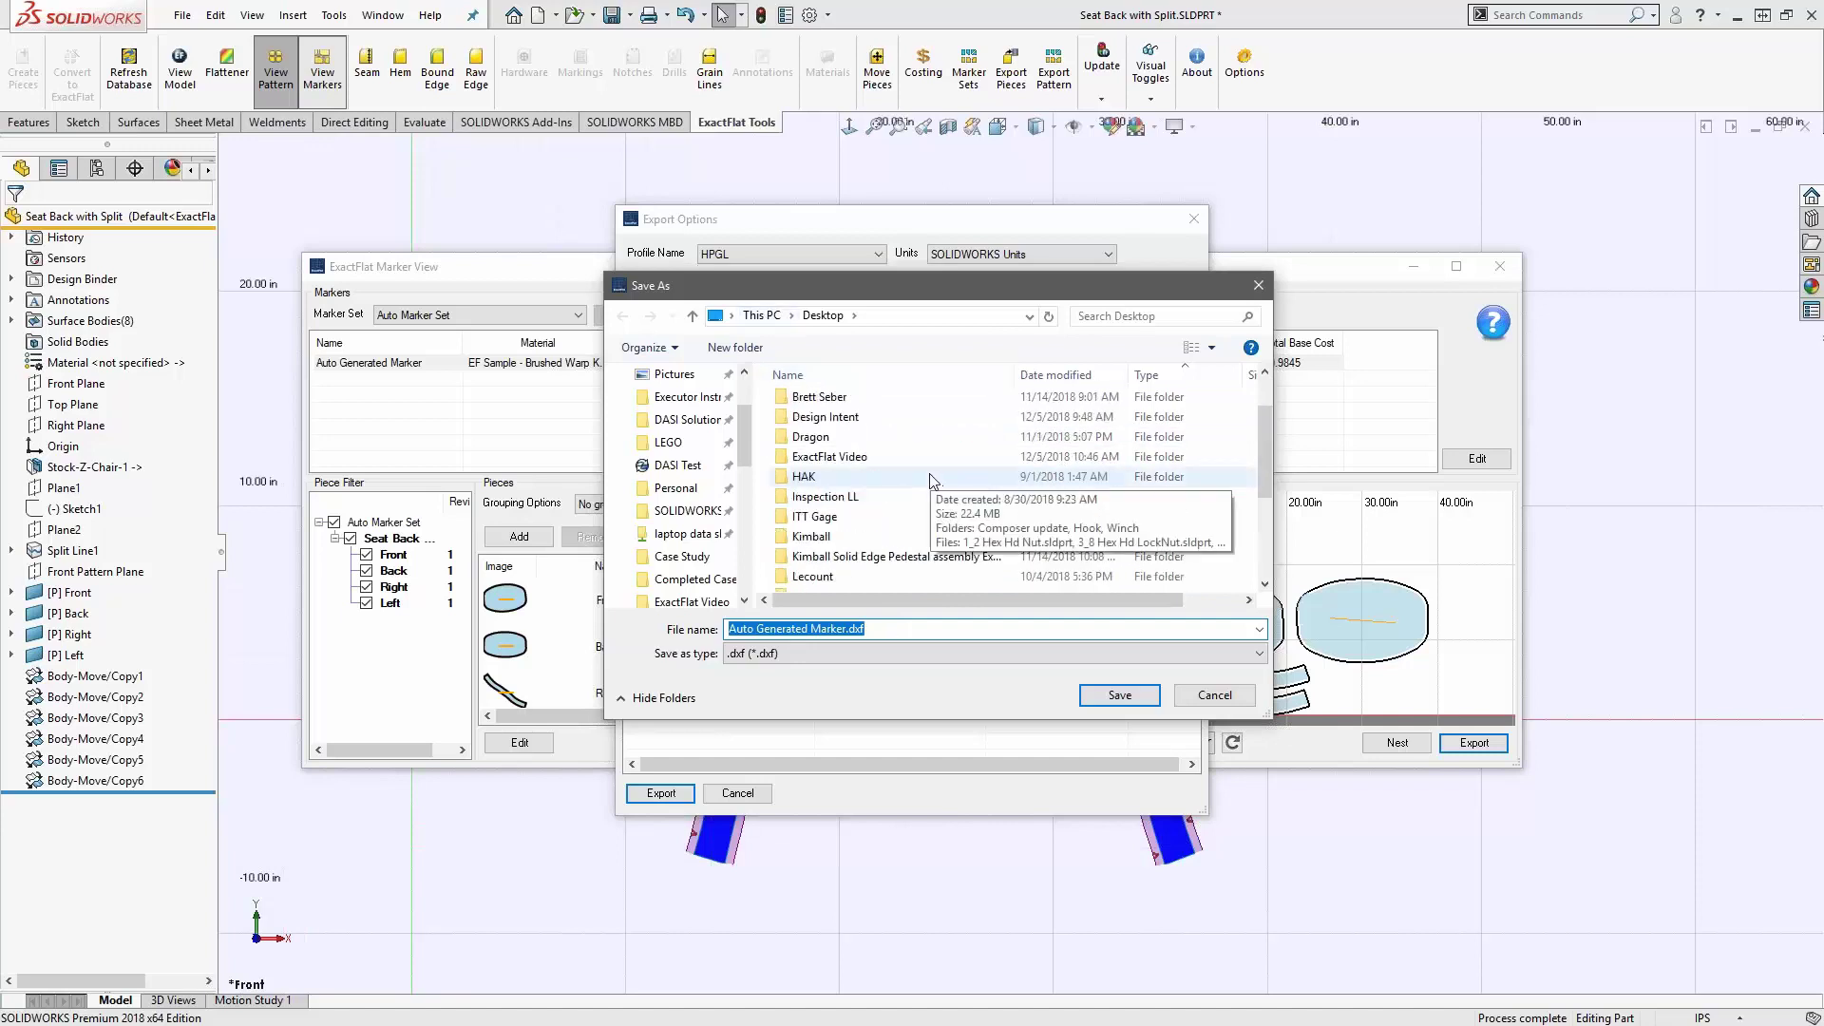
scroll(935, 483, "up", 1)
left_click(839, 523)
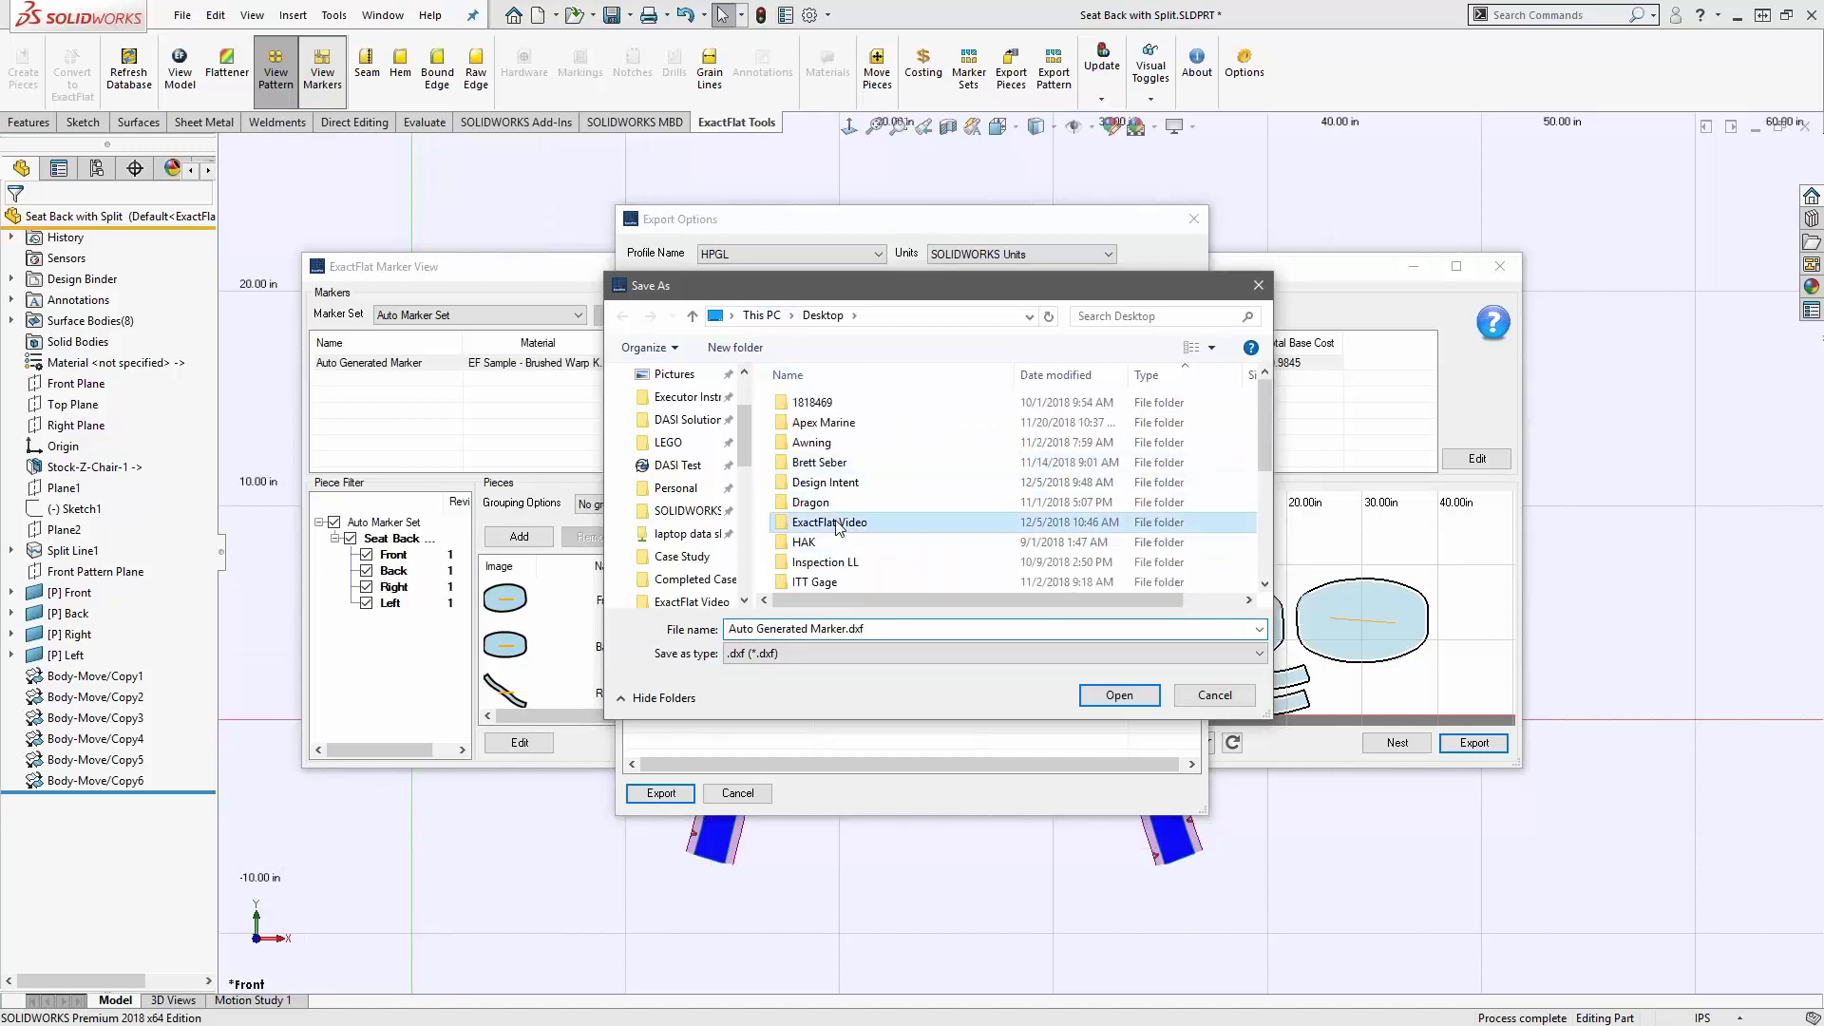
double_click(839, 522)
left_click(1131, 703)
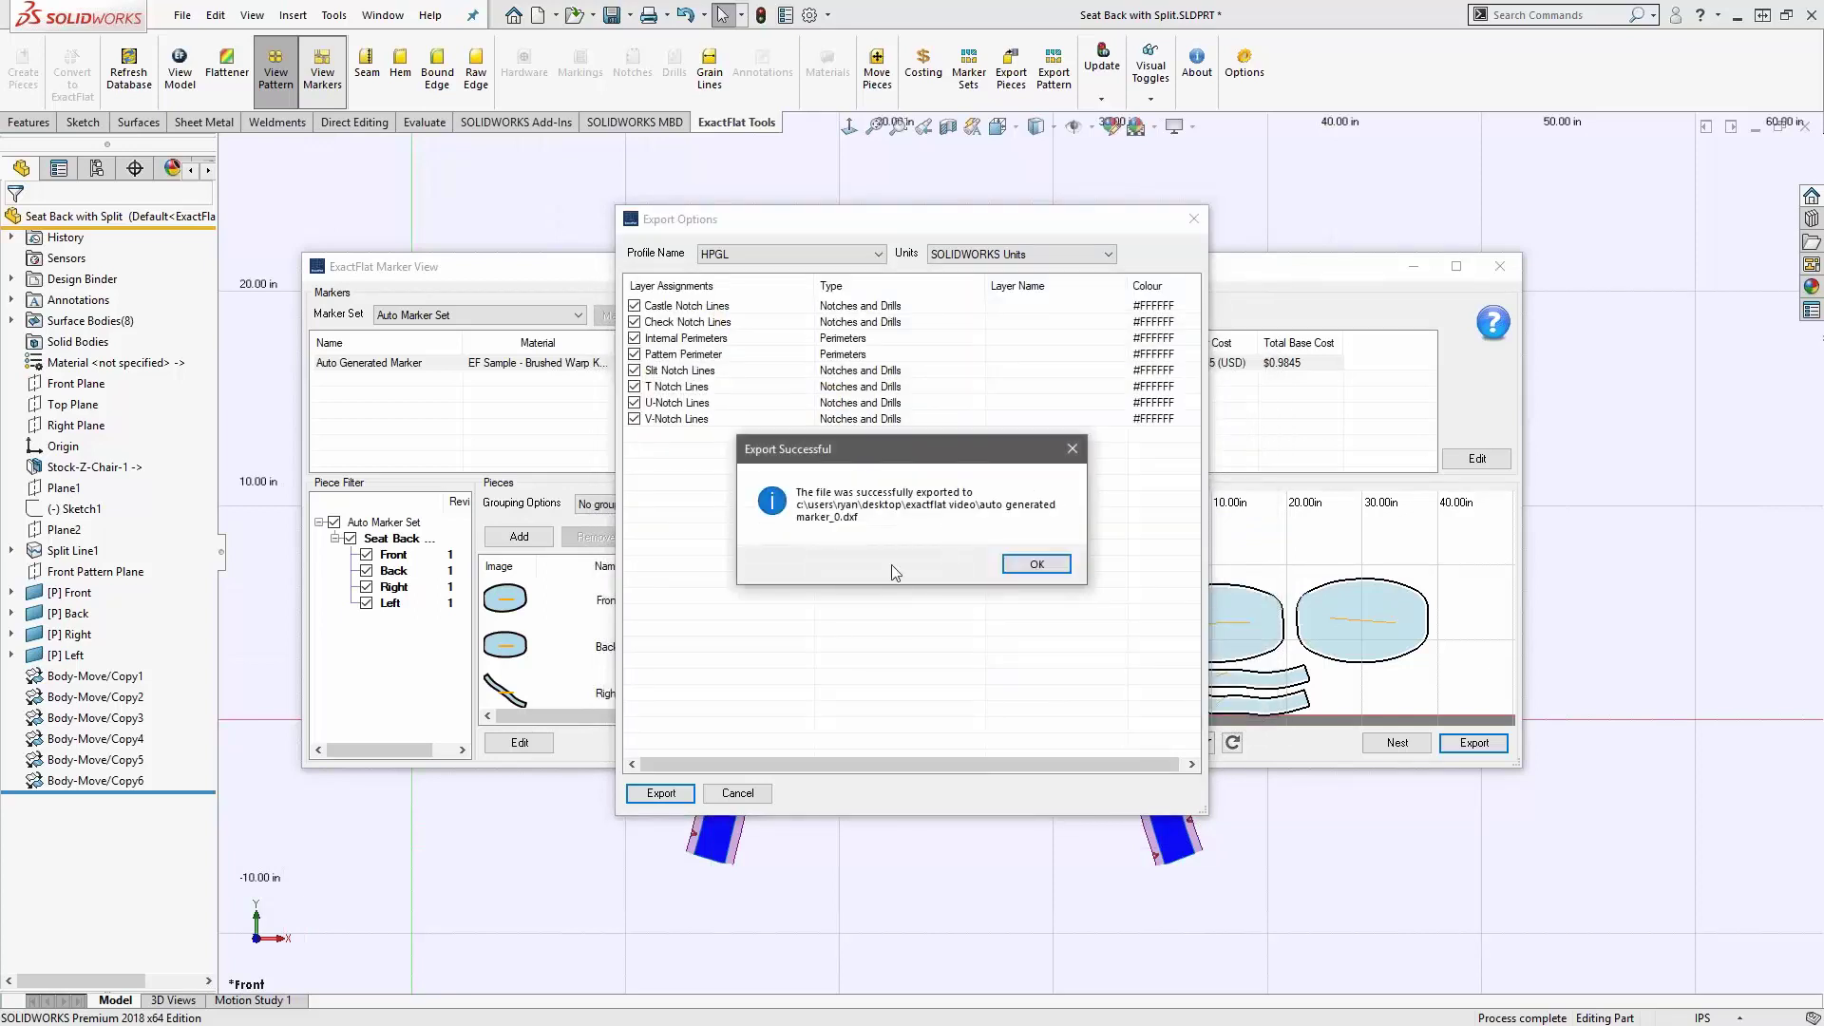
left_click(1035, 565)
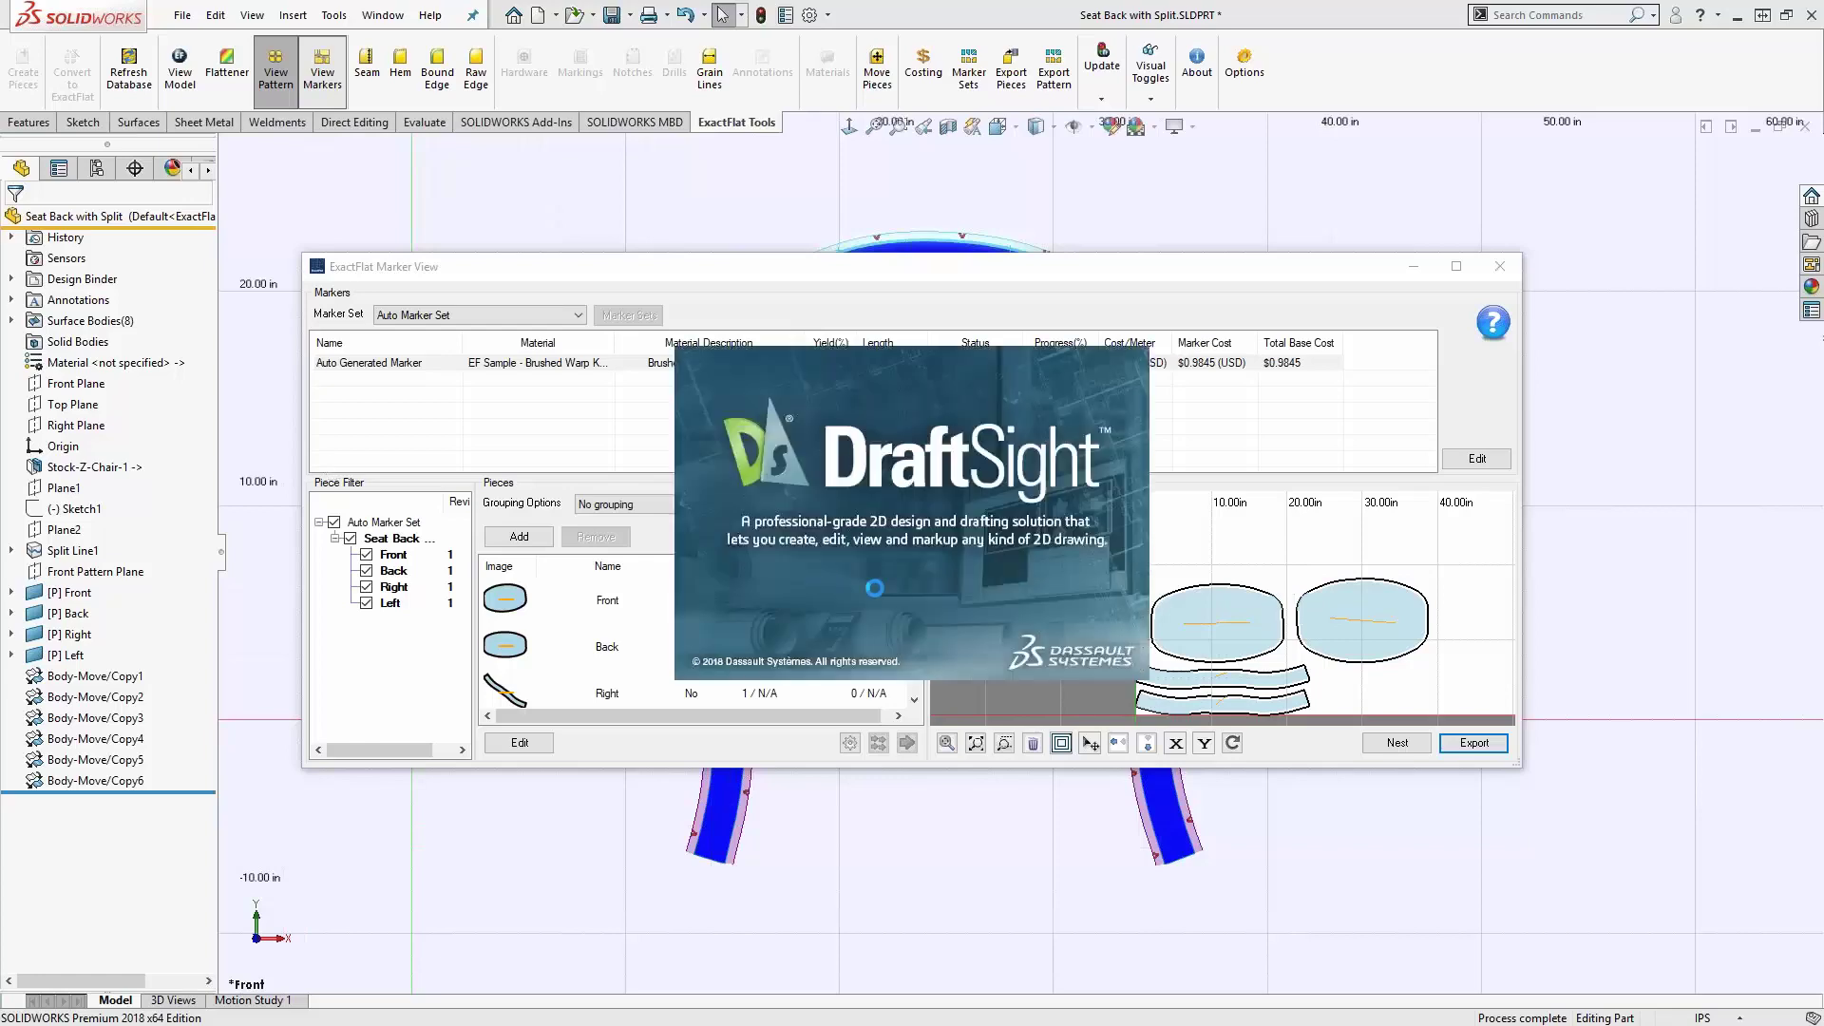
left_click(1499, 267)
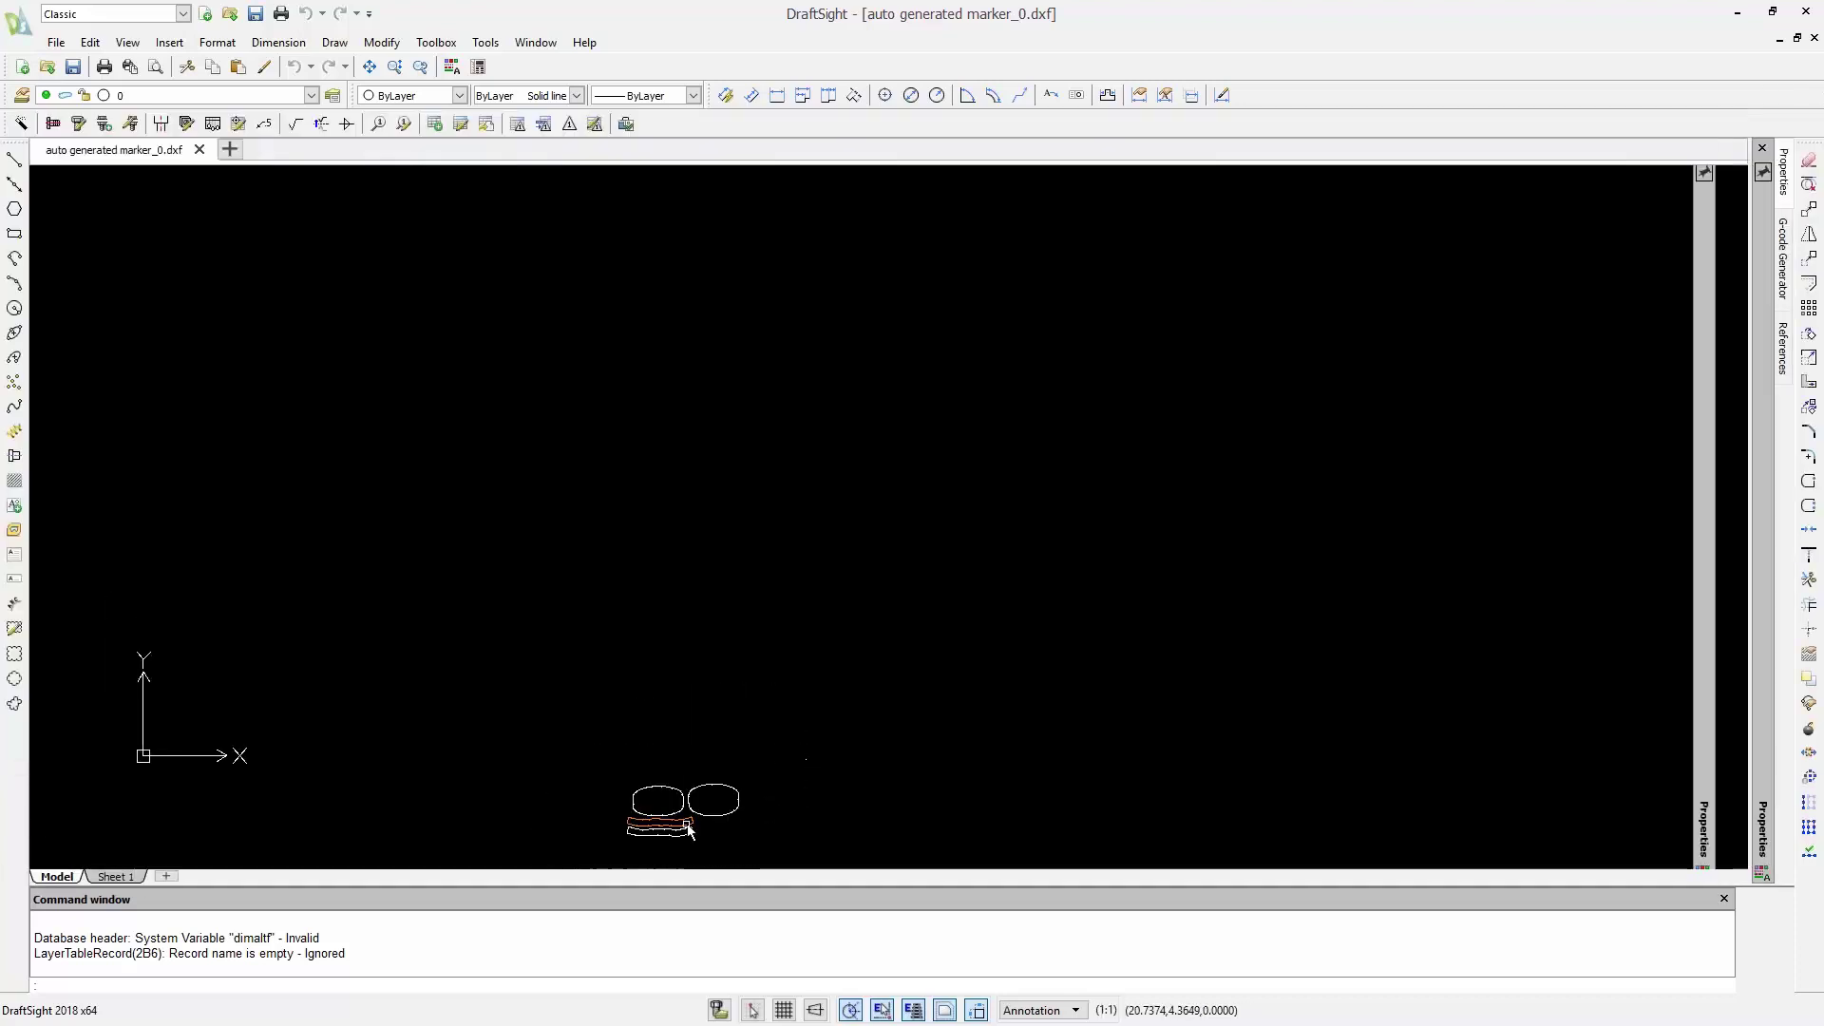
- Examine the outlines and notches of the four pieces in the exported marker DXF in DraftSight
scroll(683, 834, "up", 8)
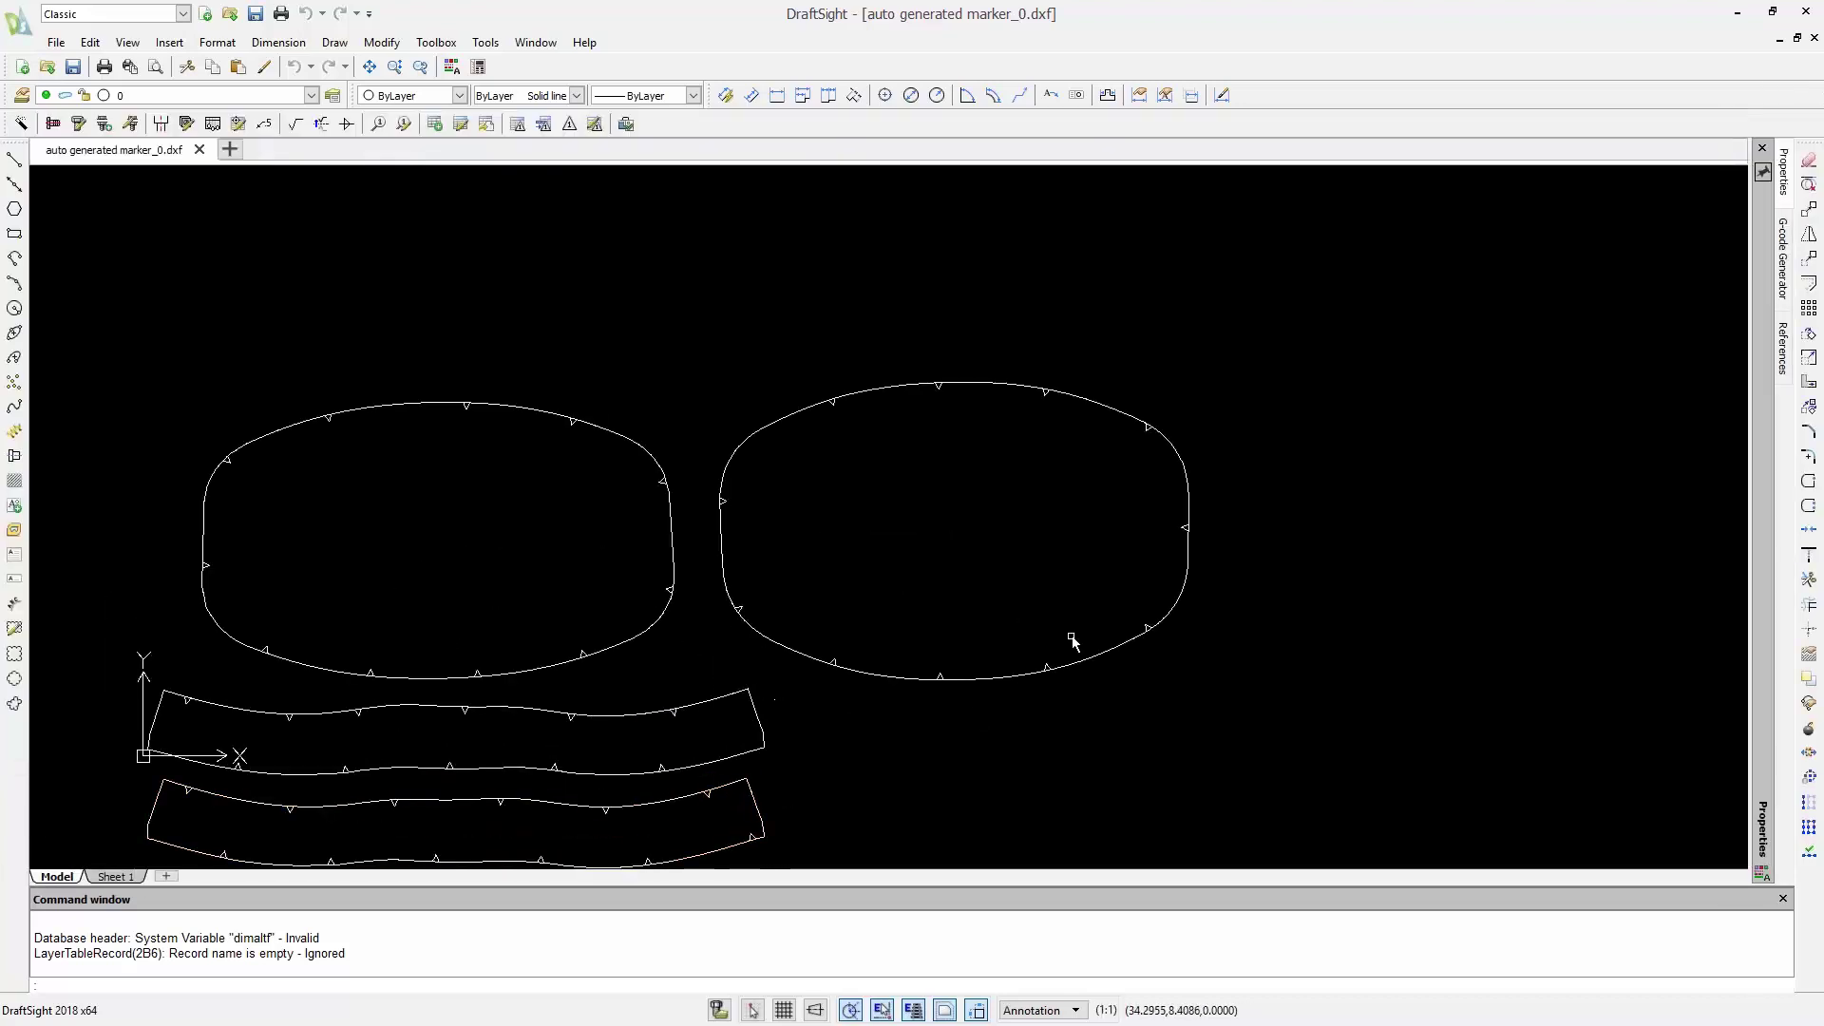
scroll(1042, 529, "up", 5)
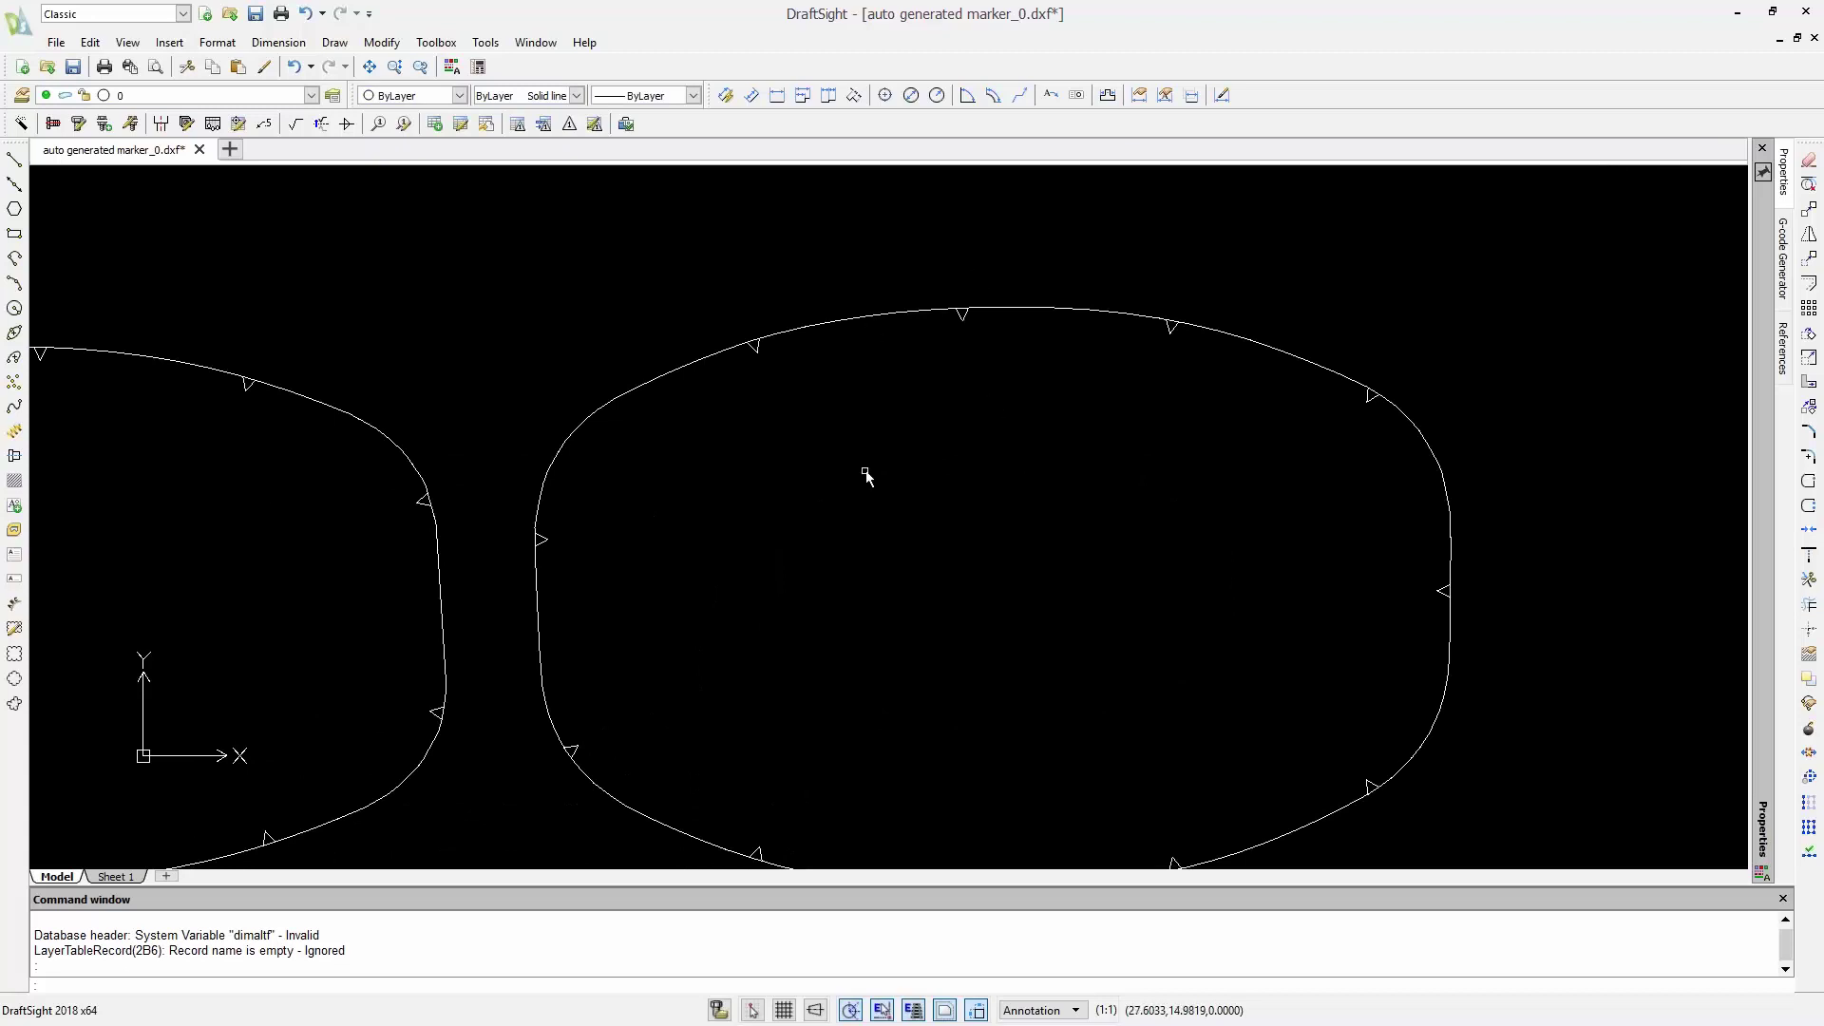
scroll(794, 558, "up", 2)
scroll(794, 538, "down", 3)
mouse_move(670, 595)
middle_mouse_down()
mouse_move(778, 529)
mouse_move(1233, 399)
middle_mouse_up()
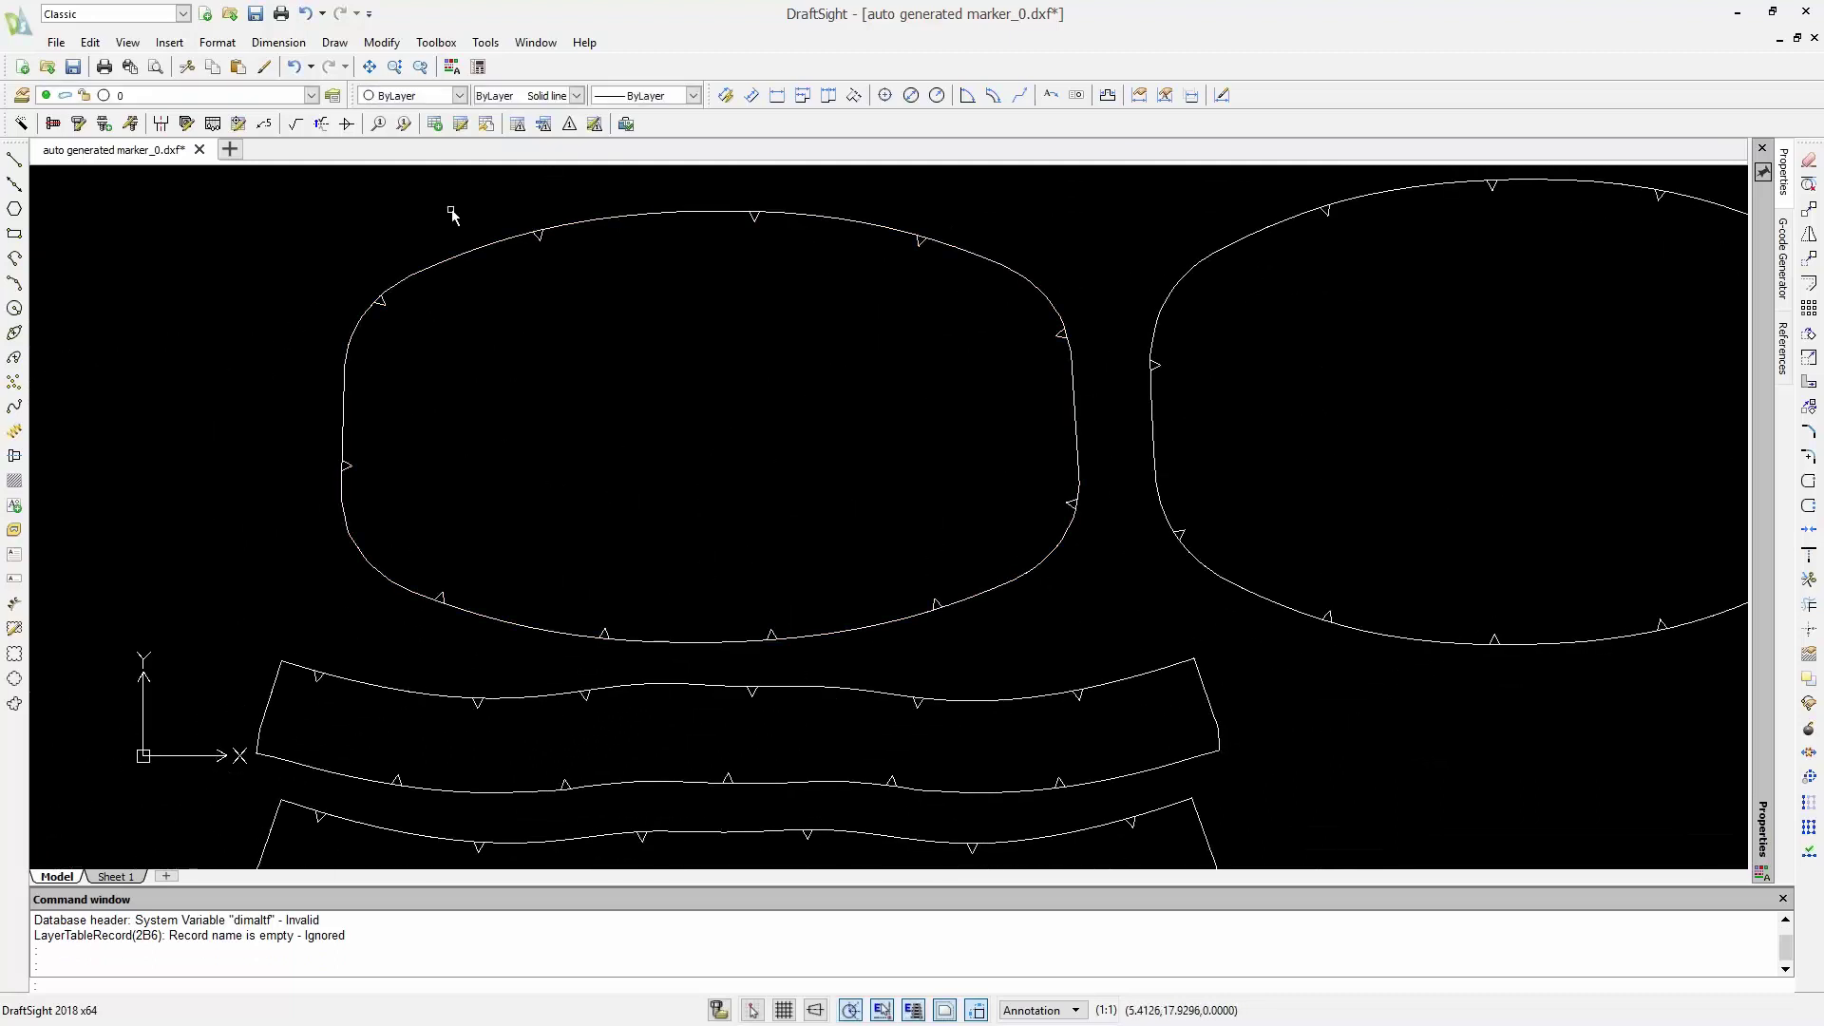
scroll(436, 302, "up", 2)
middle_click_drag(345, 308, 391, 399)
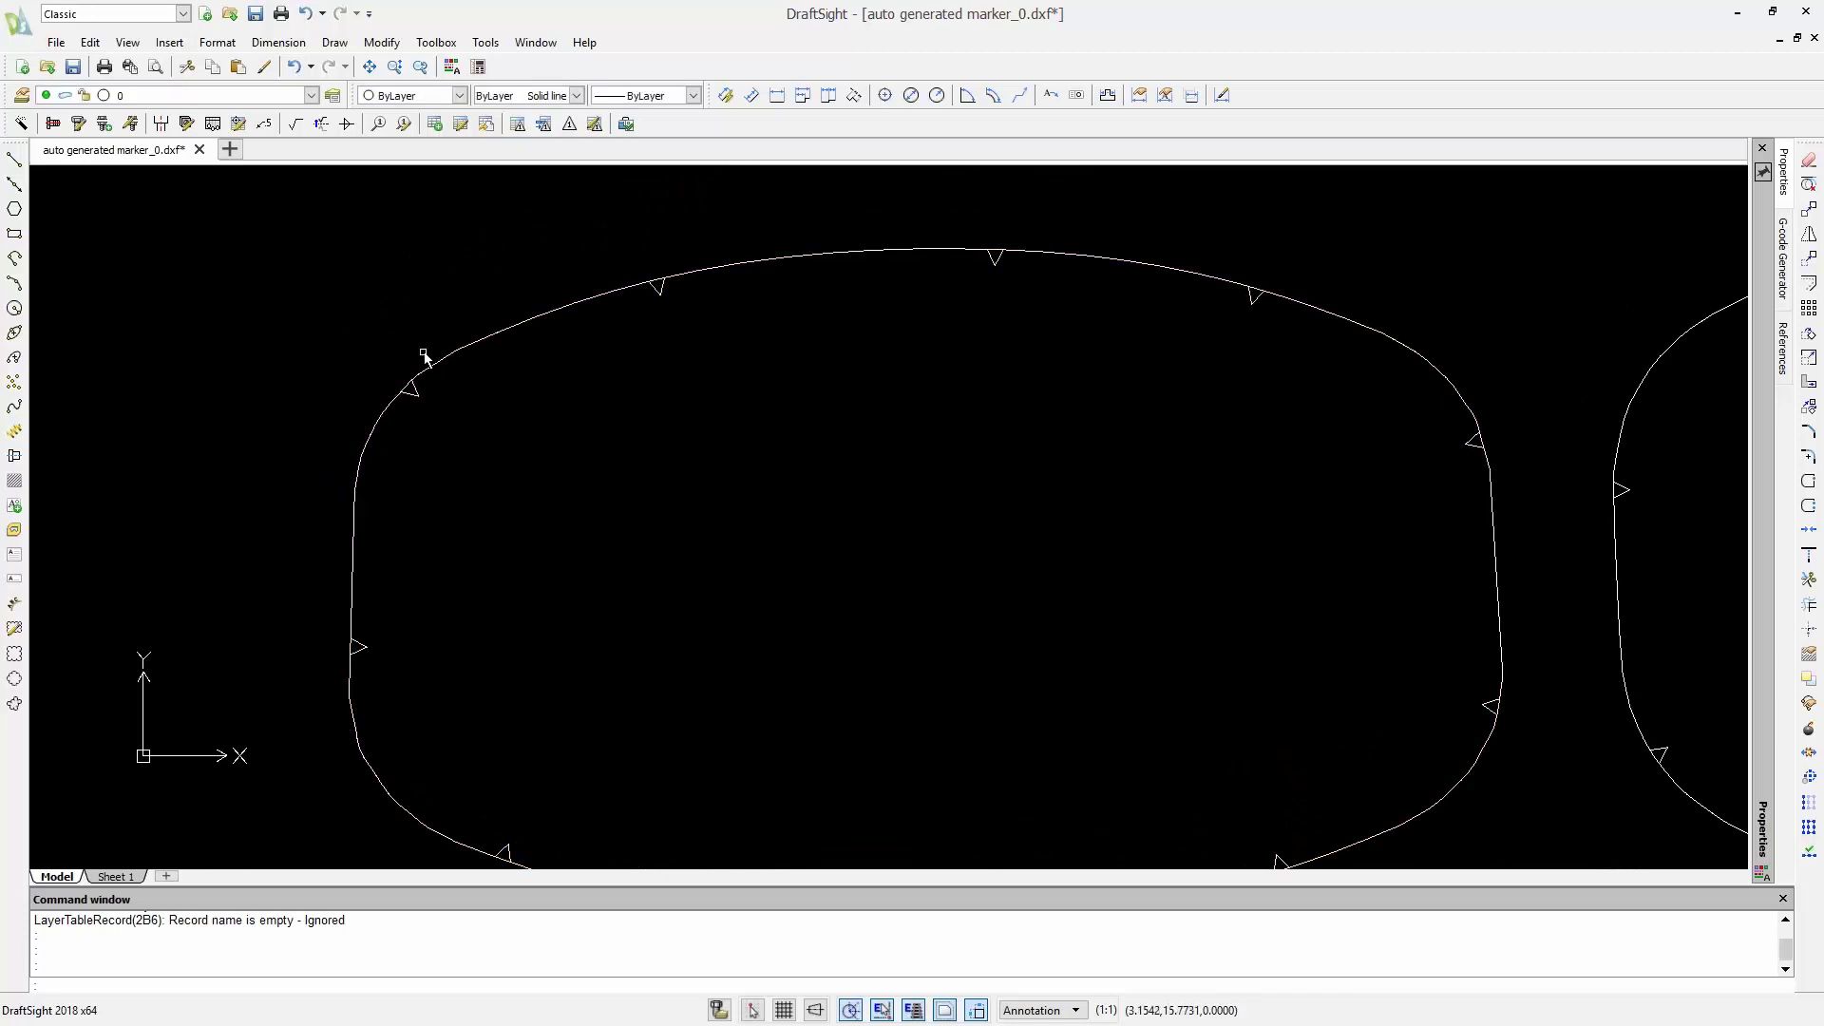
scroll(1040, 548, "down", 4)
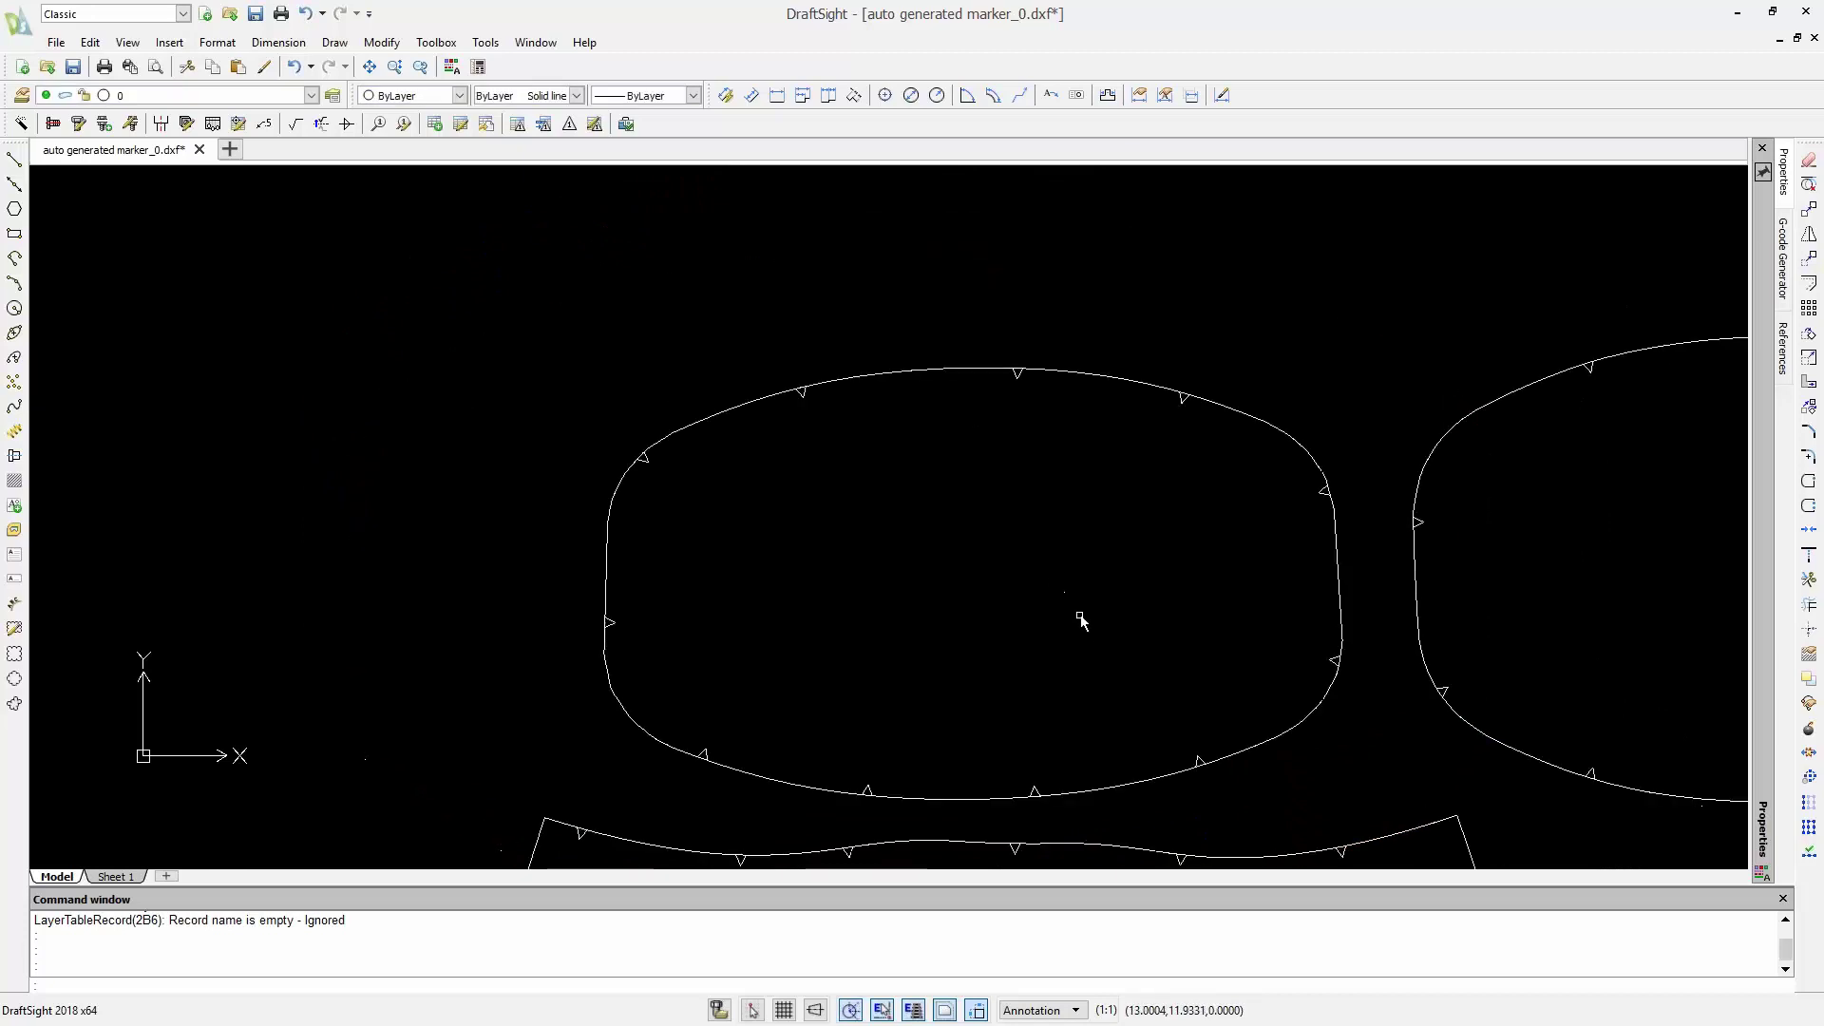
middle_click_drag(1033, 552, 849, 457)
- Close the exported DXF, decline opening it read-only, and exit DraftSight
left_click(1805, 12)
left_click(911, 555)
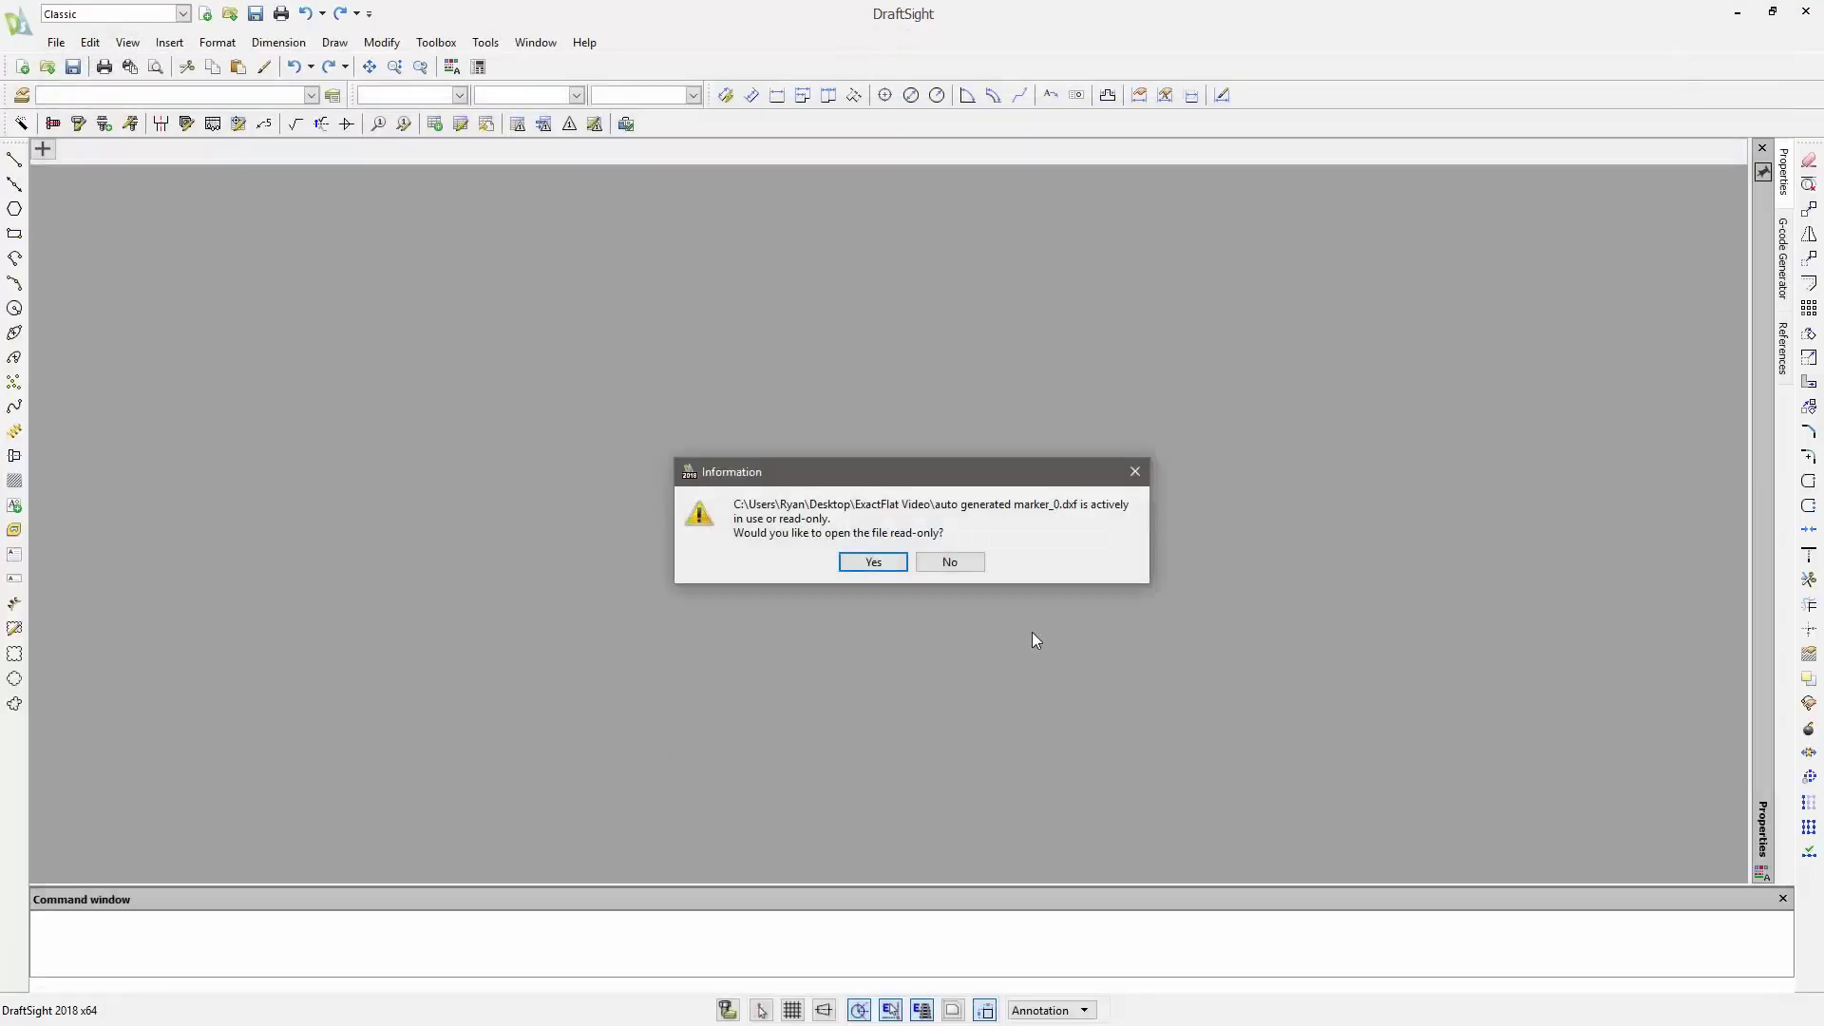
left_click(947, 562)
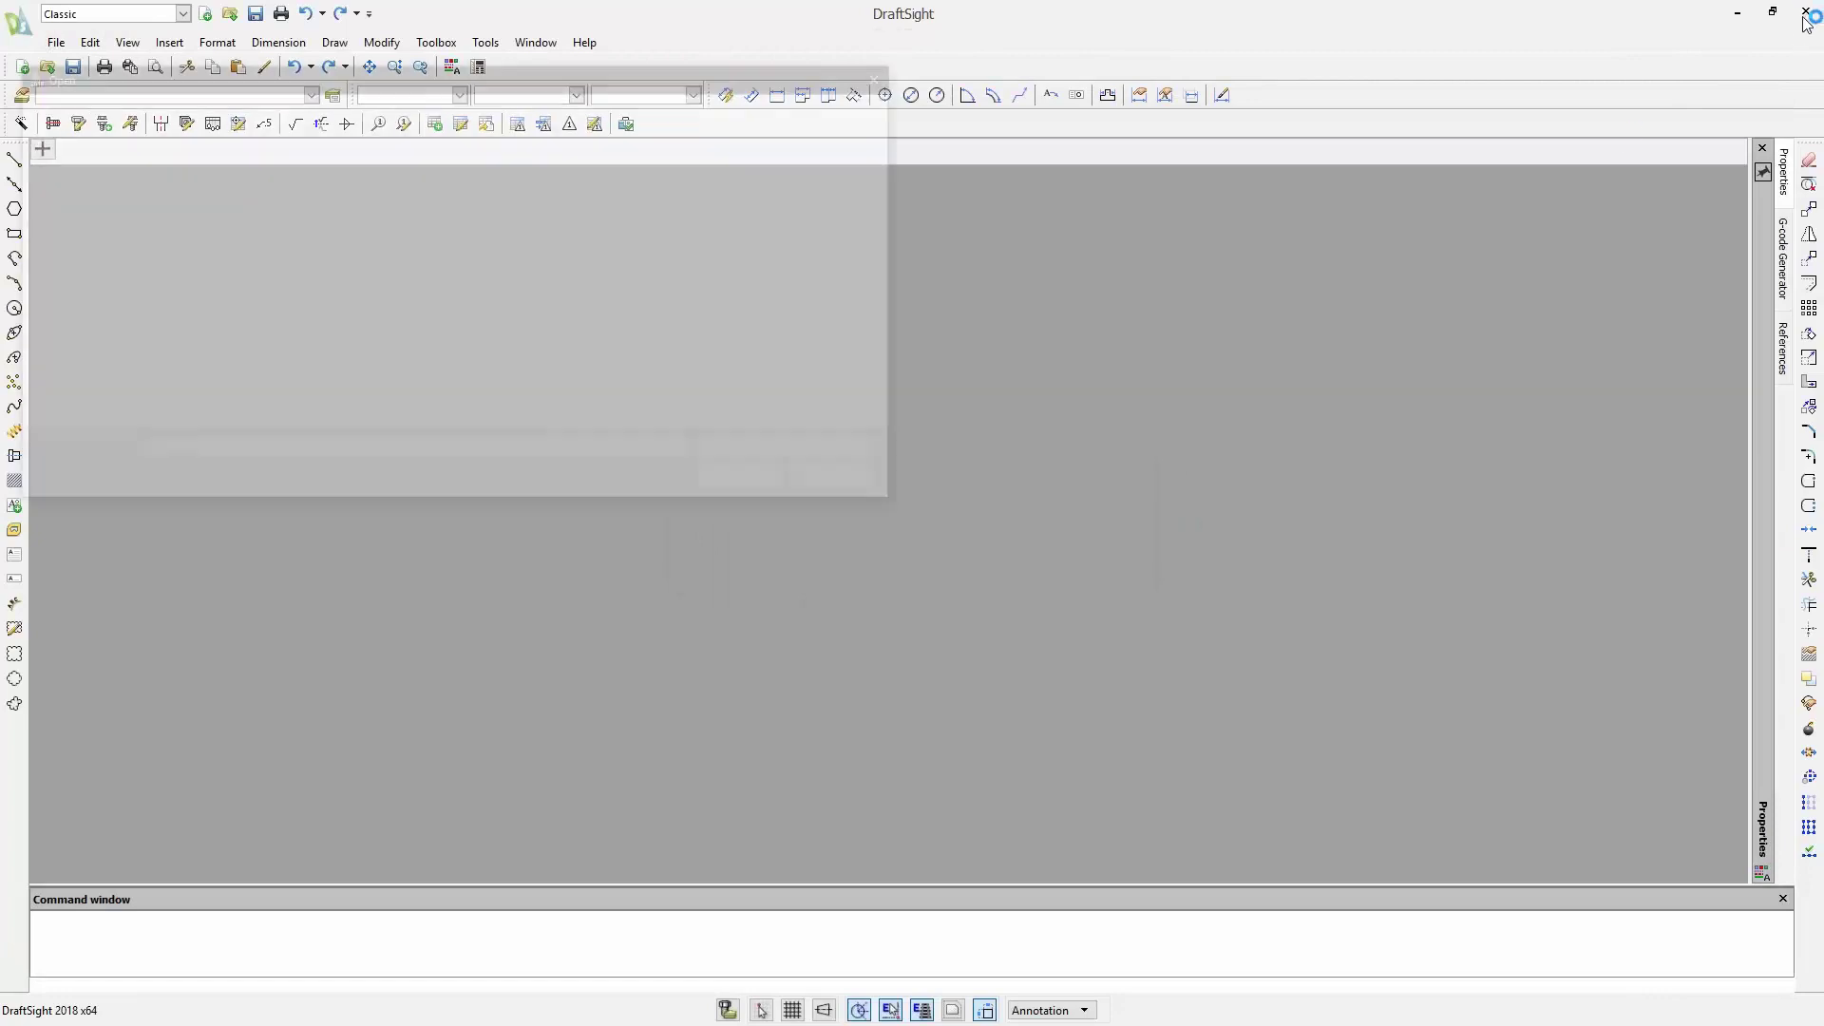
left_click(824, 480)
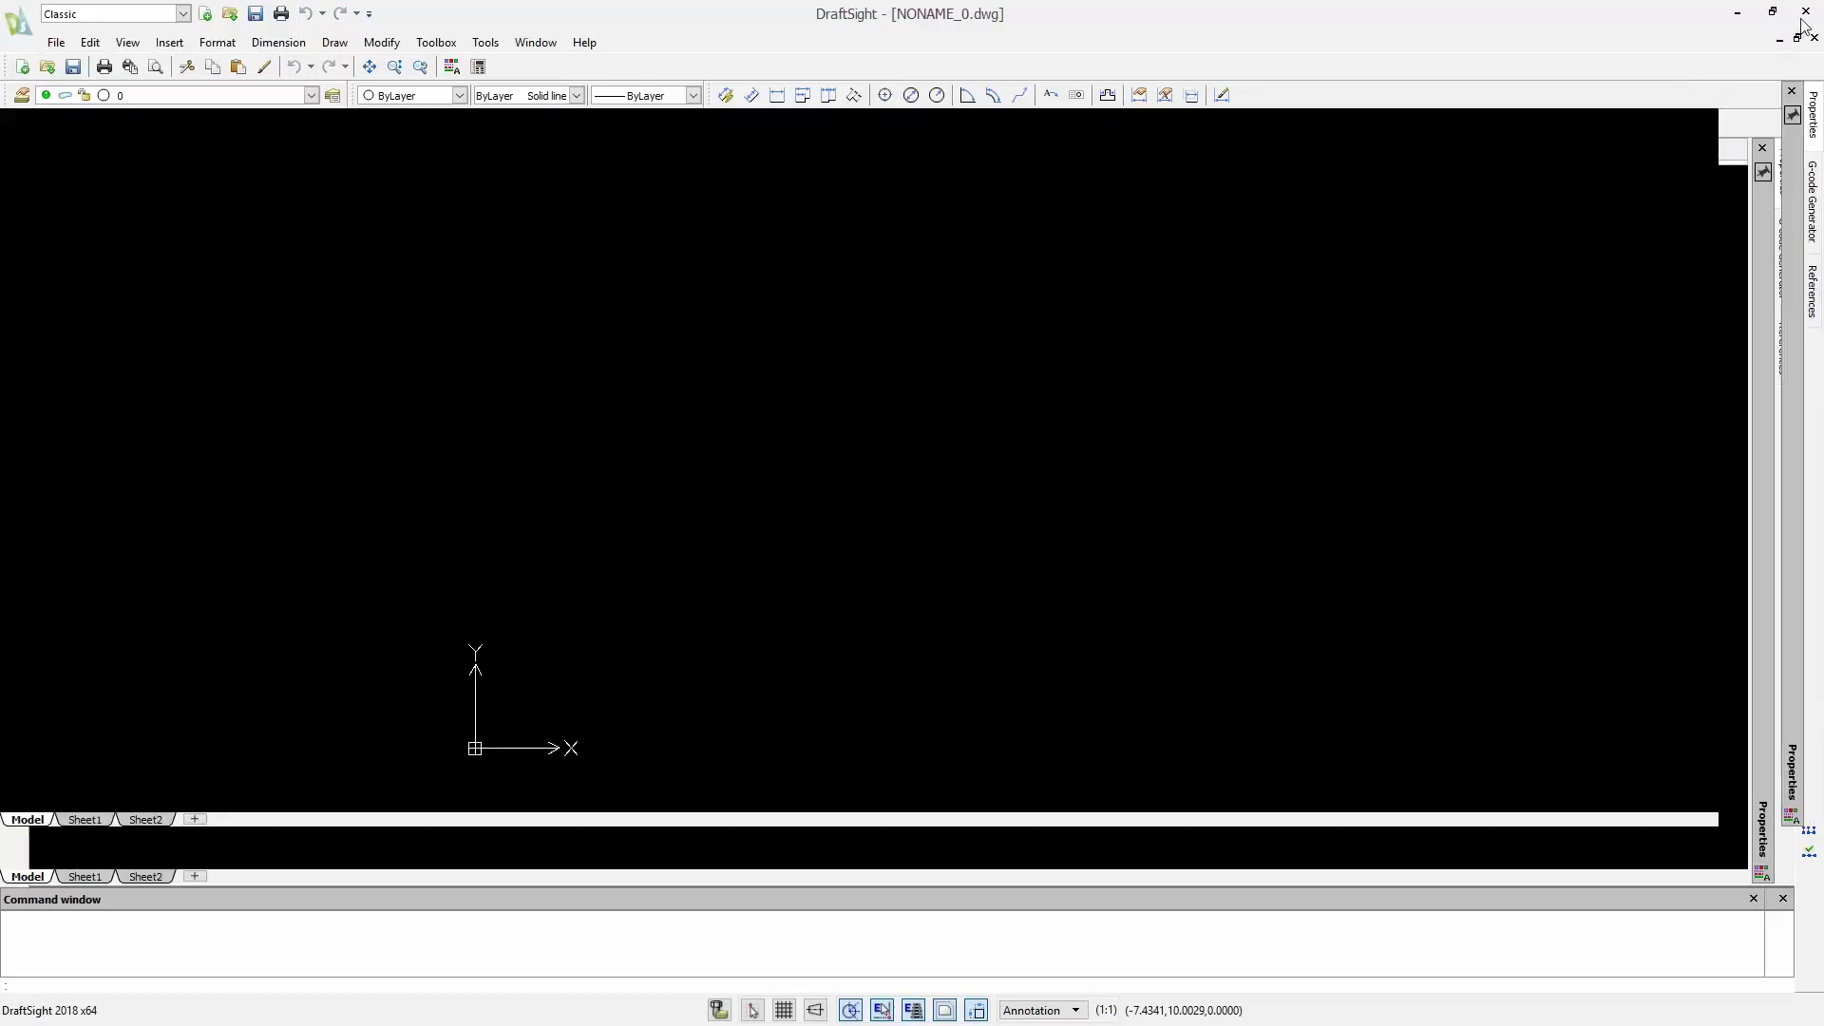
left_click(1814, 36)
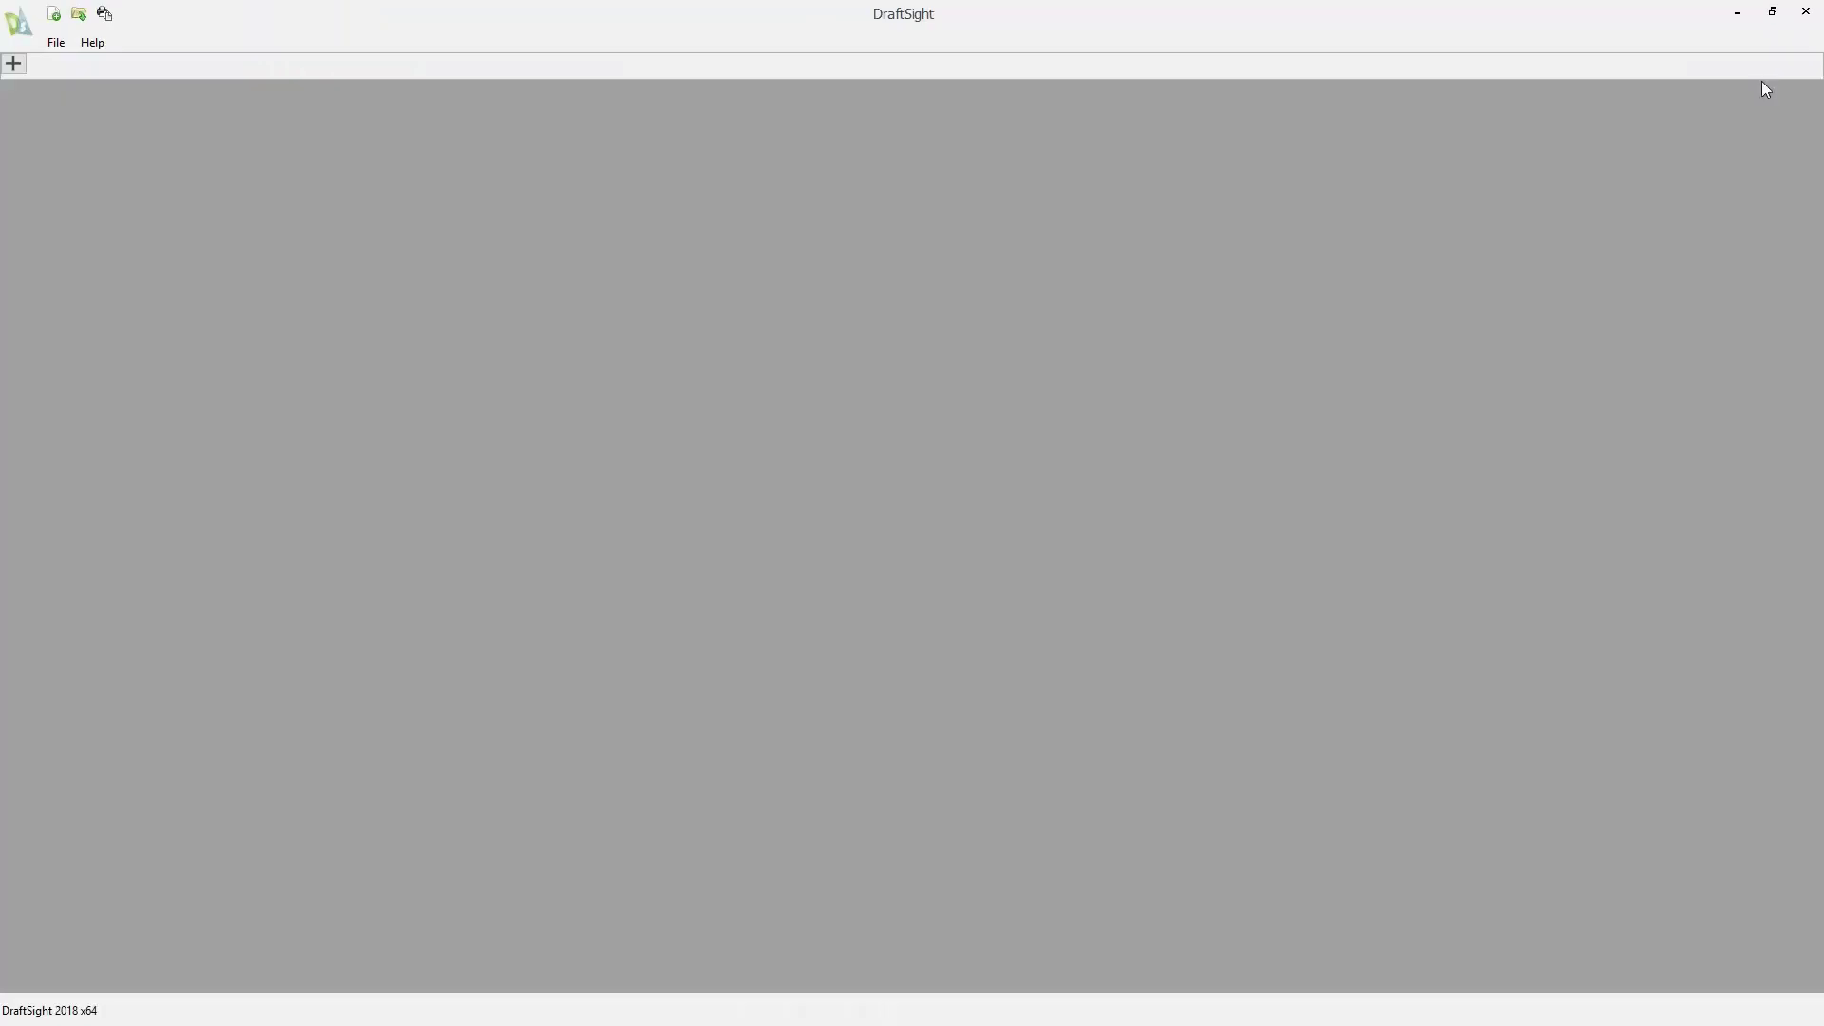
left_click(1805, 12)
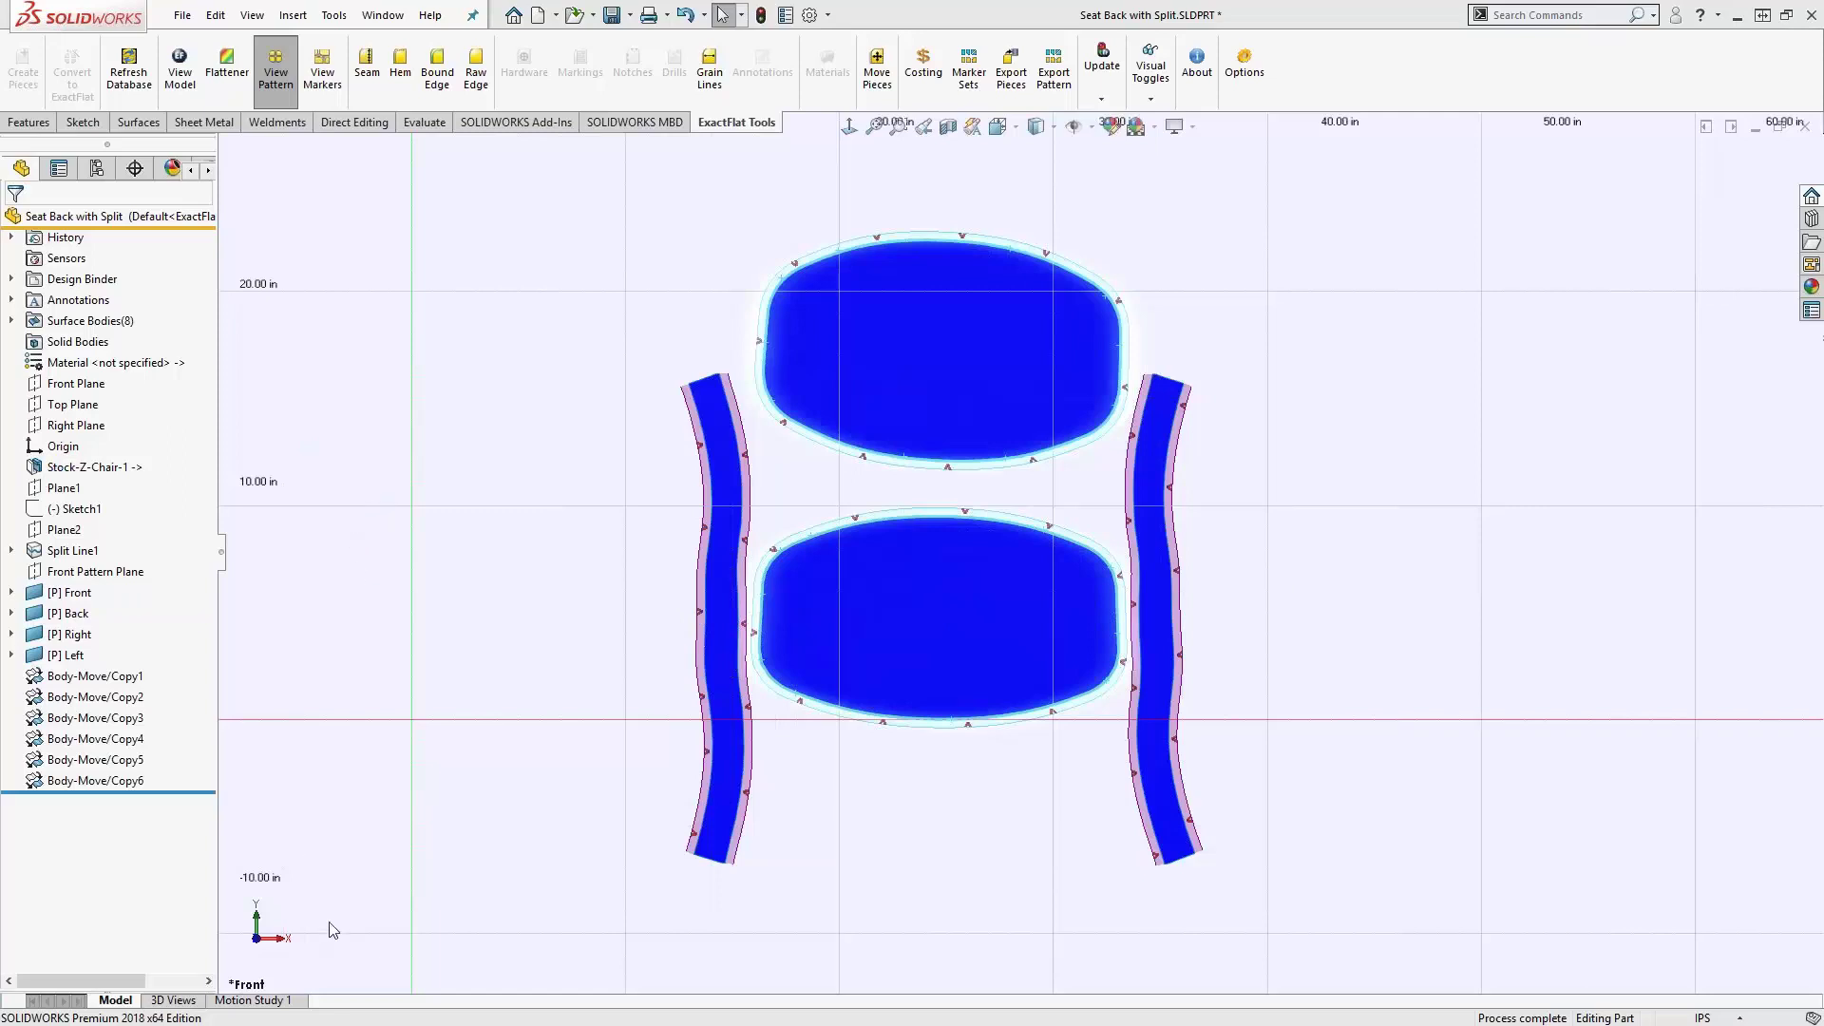
- Switch to the running PowerPoint slide show
key("alt+Tab")
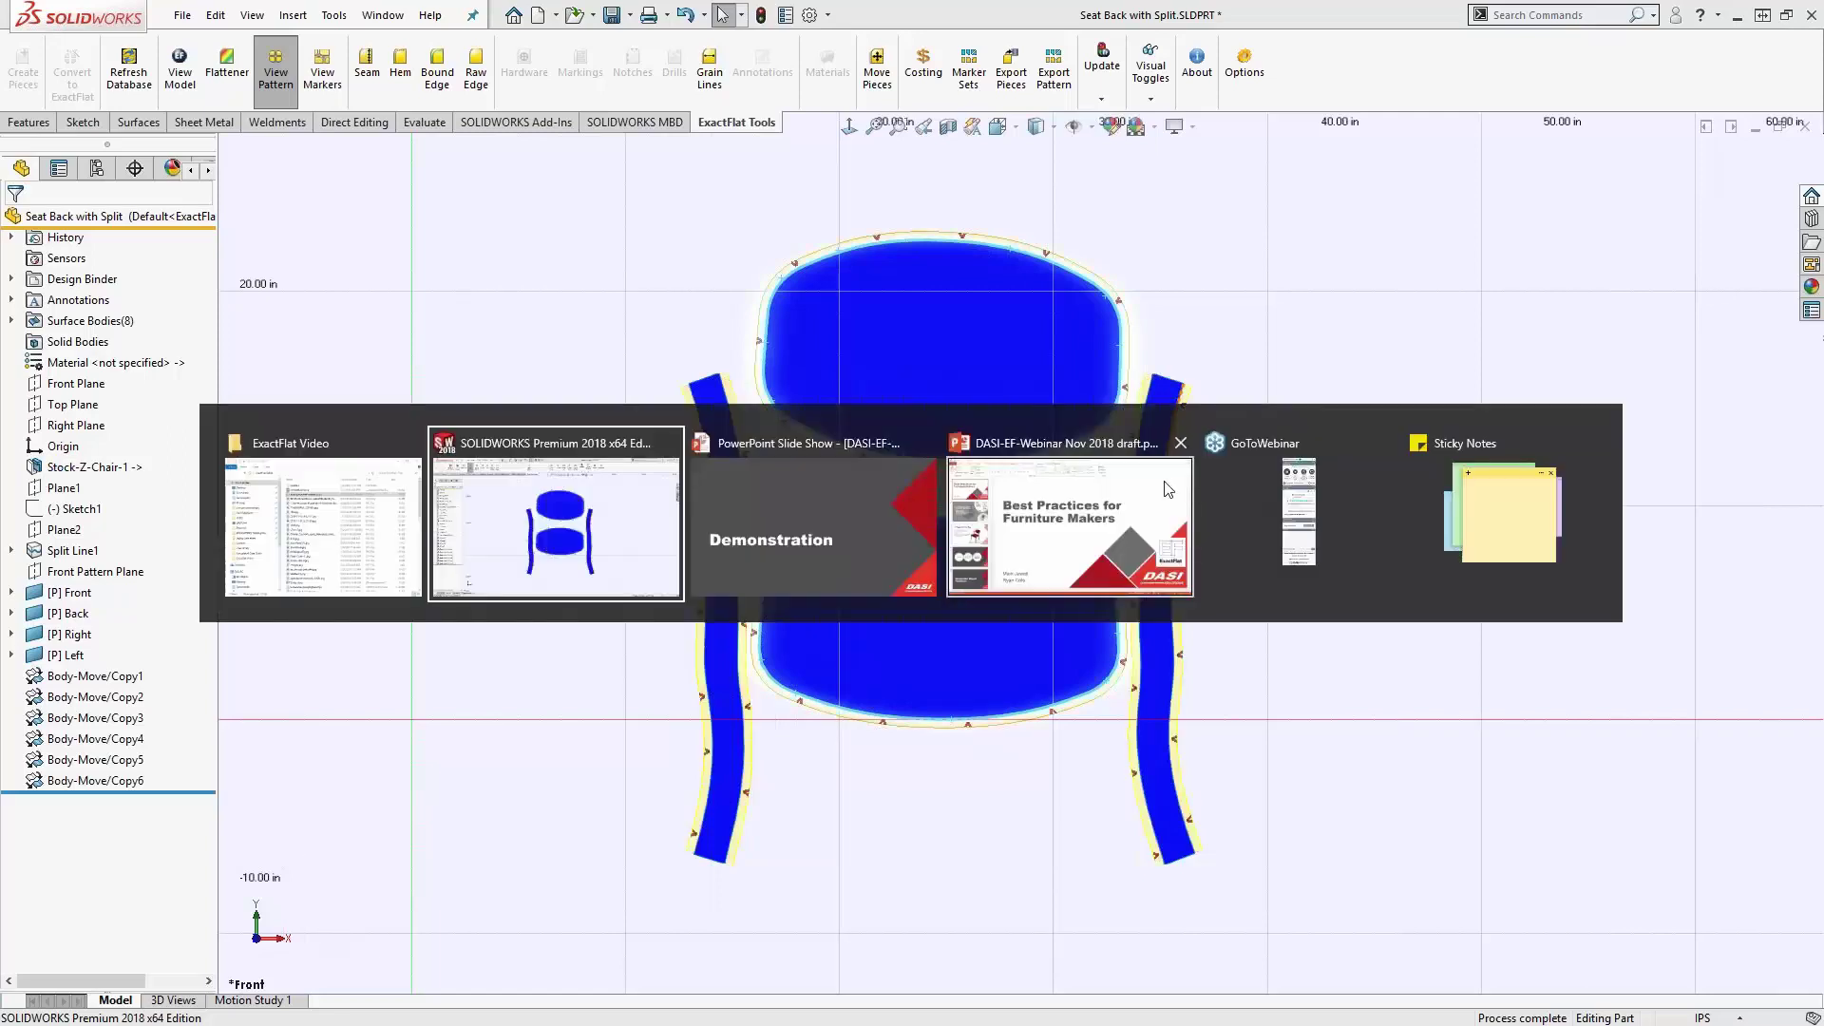
left_click(777, 567)
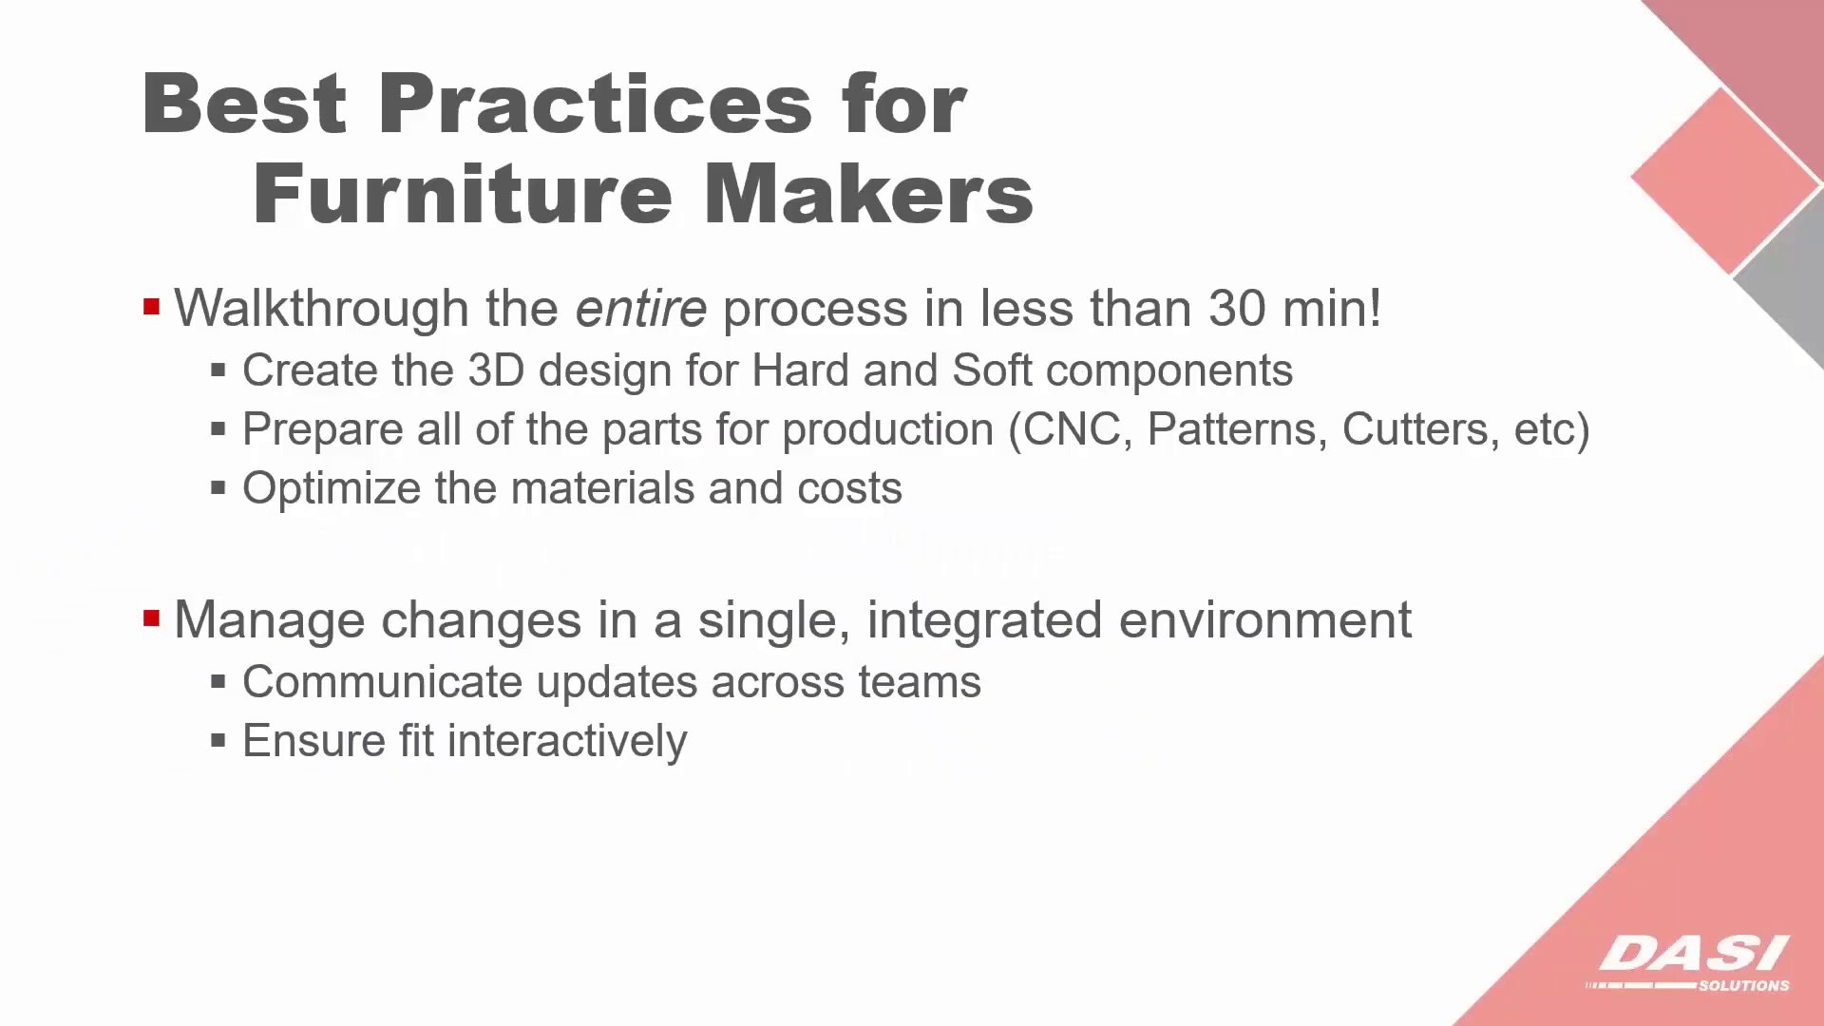